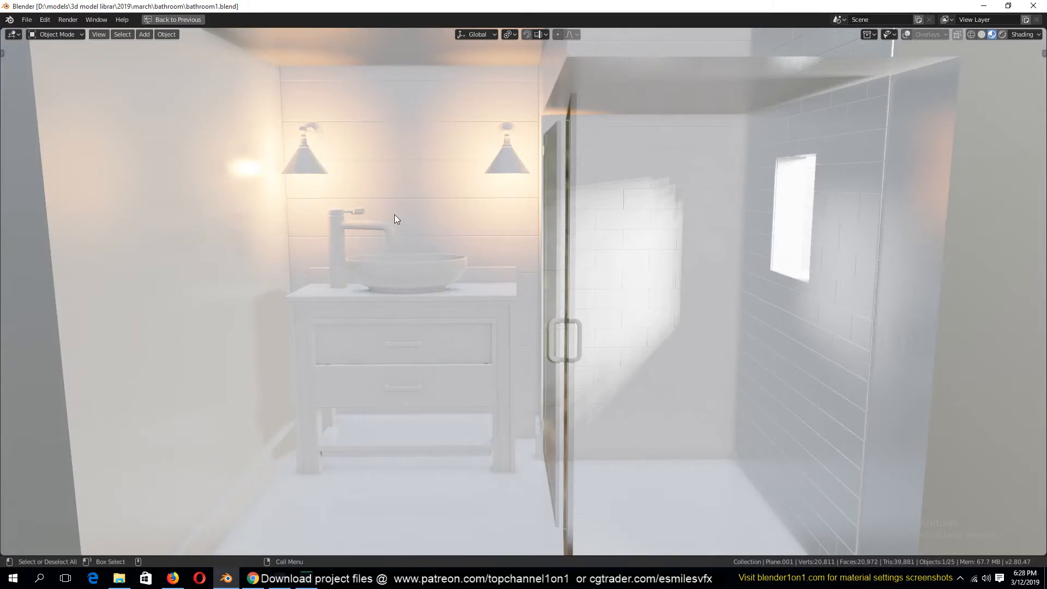
# Restore the full workspace layout and examine the reference photo's sink area and the bottles on the countertop
pyautogui.hotkey('ctrl', 'space')
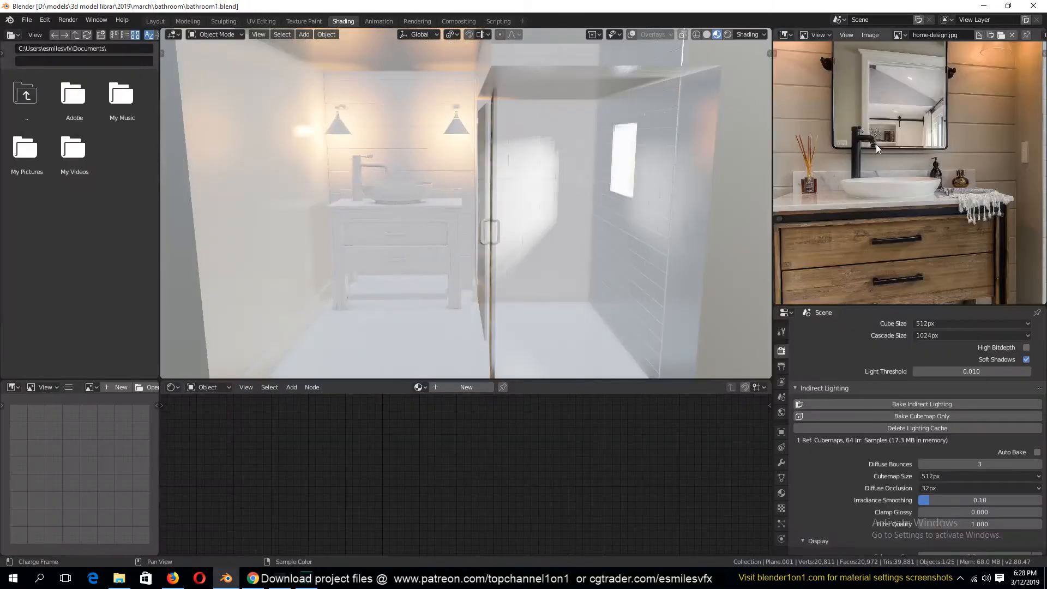
pyautogui.scroll(2, 962, 183)
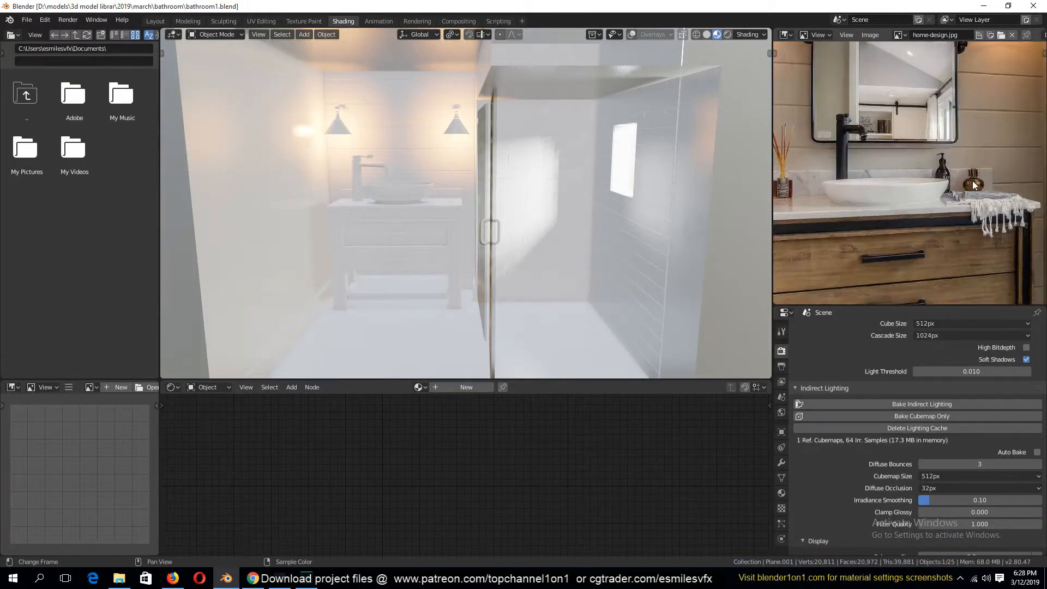
pyautogui.moveTo(941, 175); pyautogui.dragTo(1025, 184, button='middle')
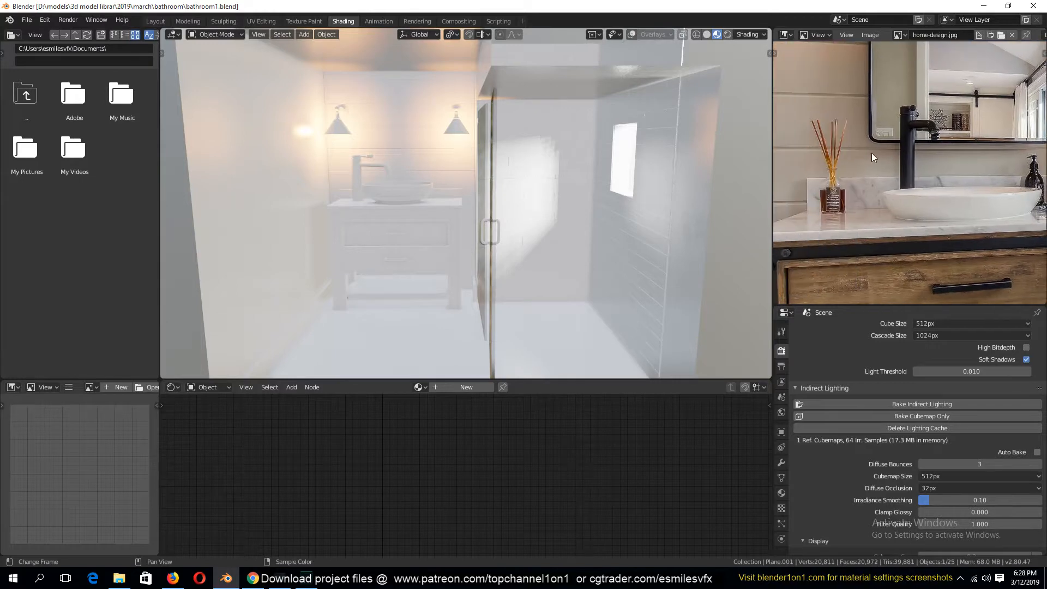
pyautogui.scroll(-4, 872, 153)
pyautogui.moveTo(871, 152); pyautogui.dragTo(865, 225, button='middle')
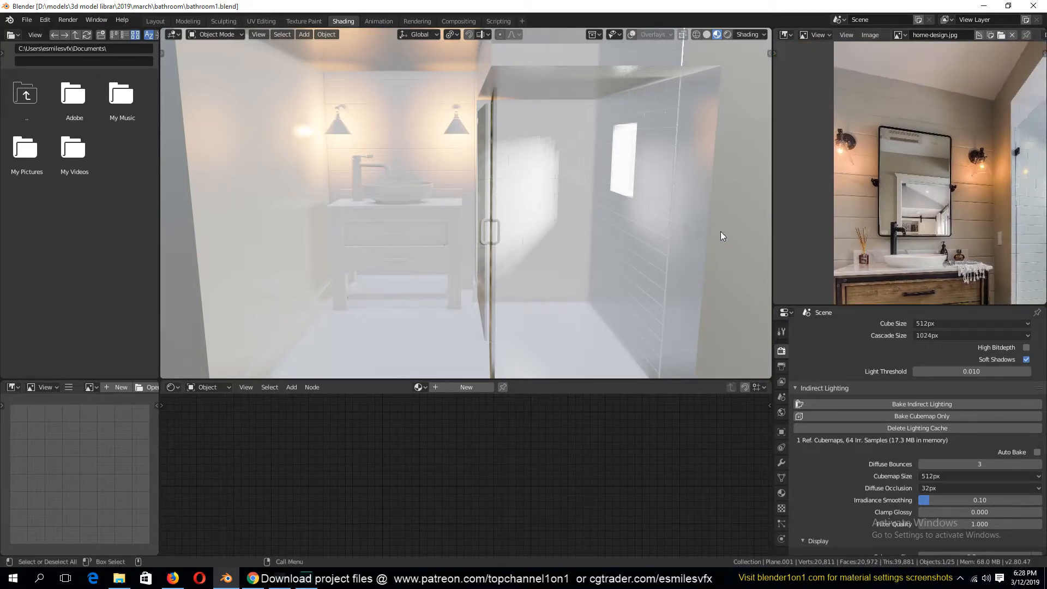
pyautogui.scroll(4, 872, 180)
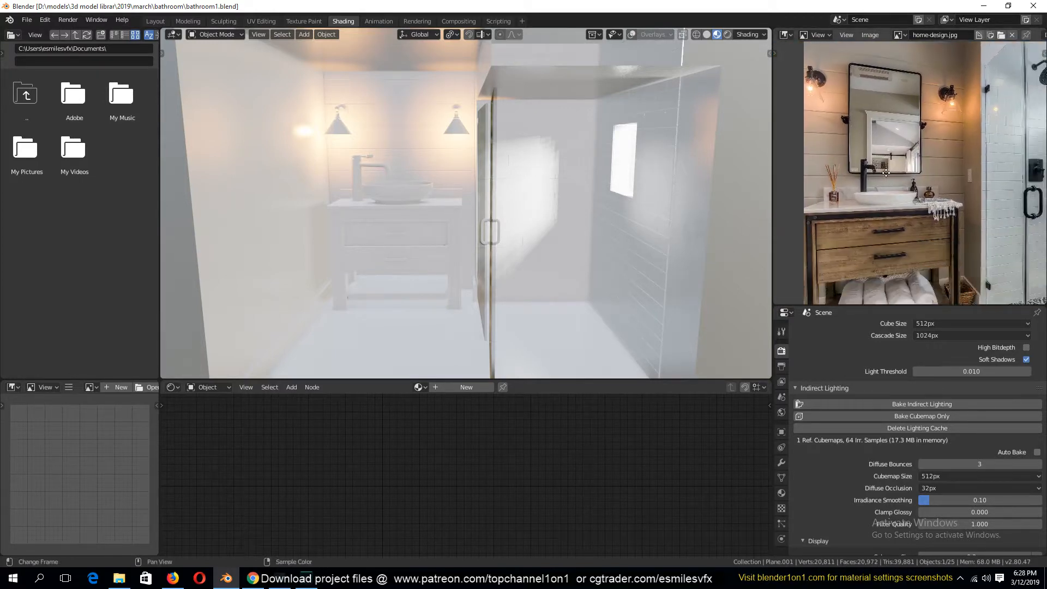
pyautogui.scroll(4, 940, 202)
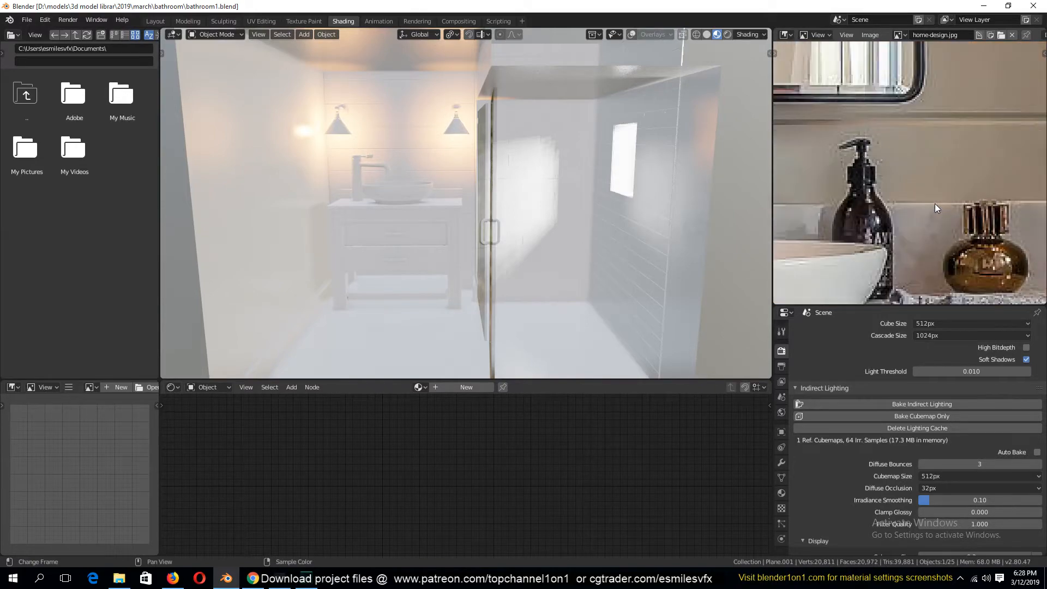
# Switch to the Layout workspace and place the 3D cursor in the empty space beside the bathroom in front view
pyautogui.click(149, 23)
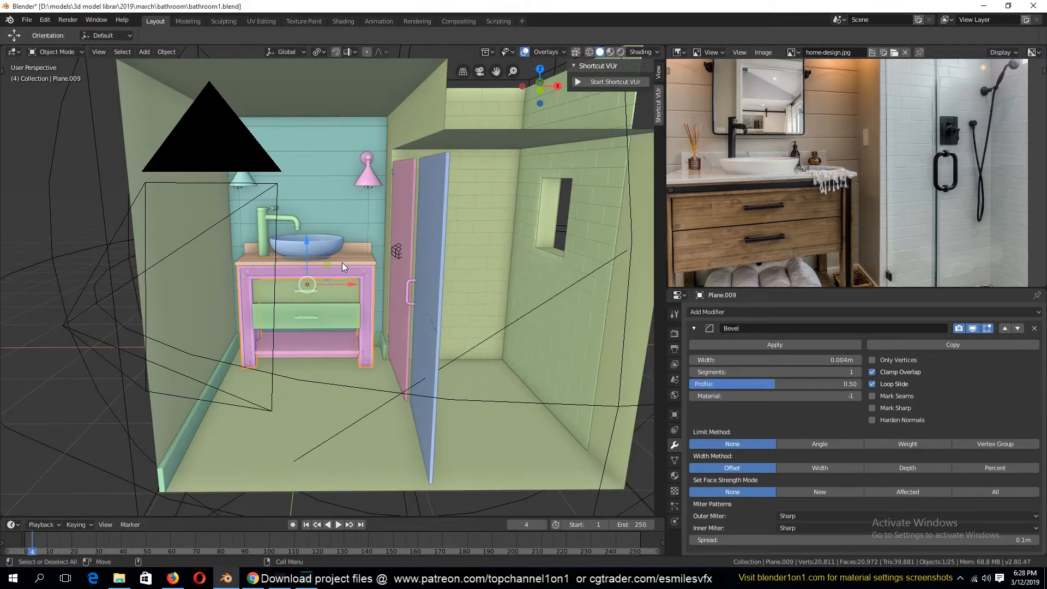
pyautogui.press('KP_Decimal')
pyautogui.scroll(3, 842, 120)
pyautogui.moveTo(842, 120); pyautogui.dragTo(809, 179, button='middle')
pyautogui.scroll(-6, 325, 282)
pyautogui.press('KP_1')
pyautogui.keyDown('shift'); pyautogui.moveTo(329, 332); pyautogui.dragTo(423, 275, button='middle'); pyautogui.keyUp('shift')
pyautogui.hotkey('alt', 'a')
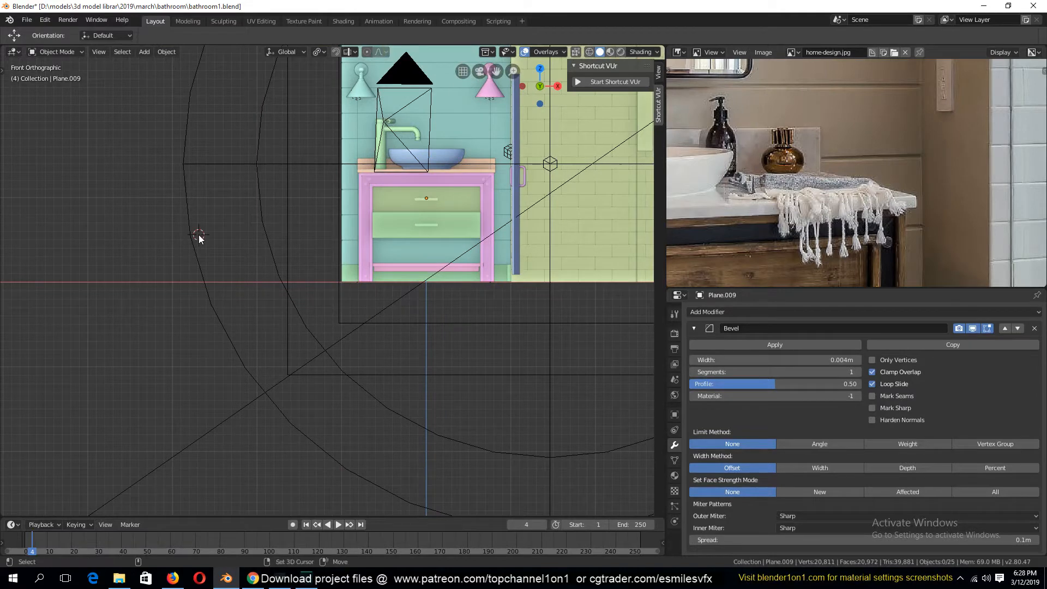
pyautogui.hotkey('shift', 'a')
pyautogui.moveTo(198, 235)
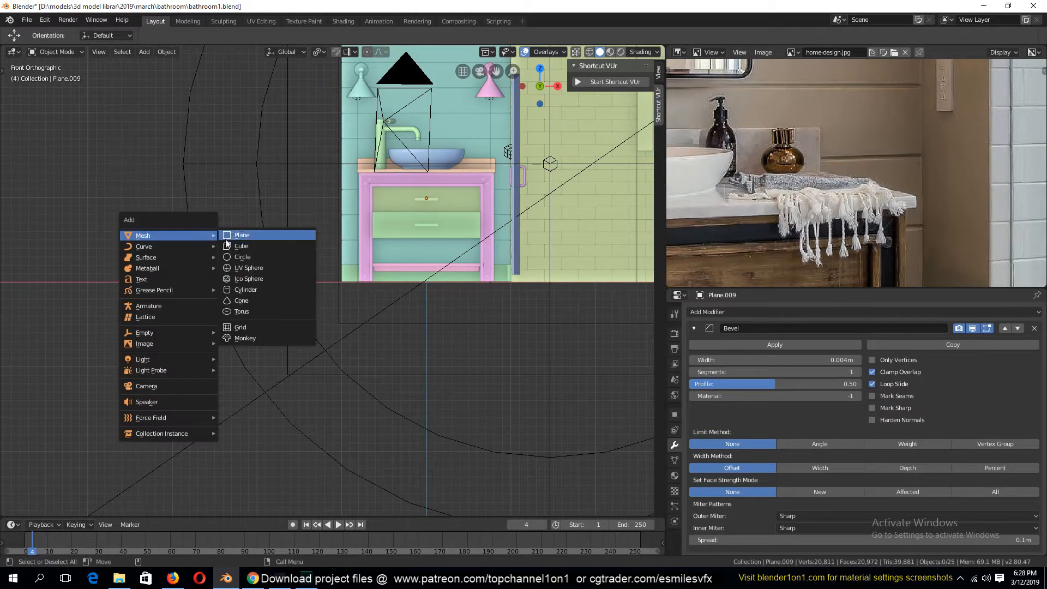
pyautogui.click(246, 267)
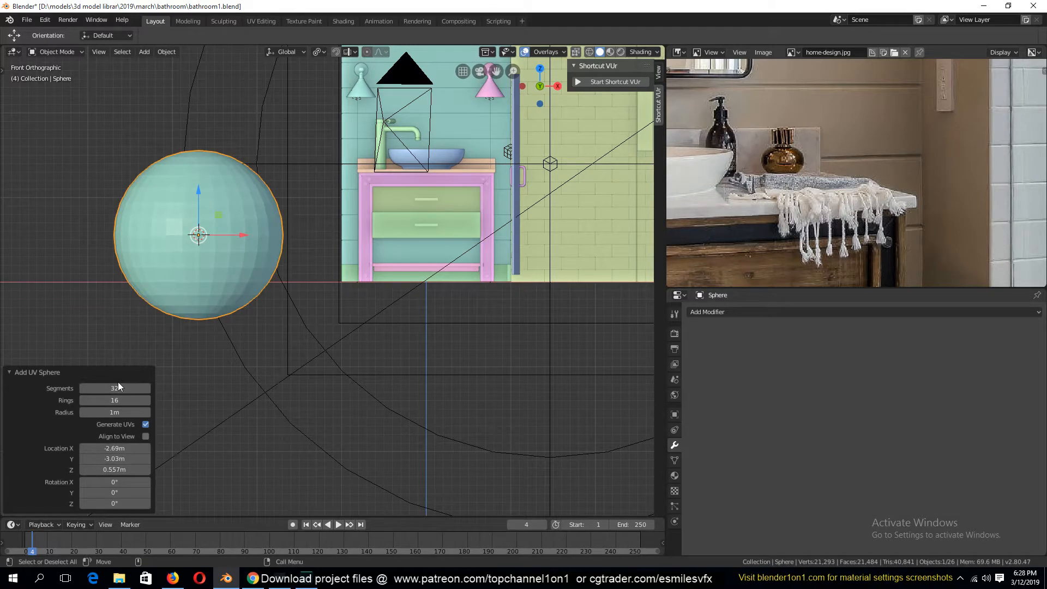
pyautogui.press('x')
pyautogui.click(385, 236)
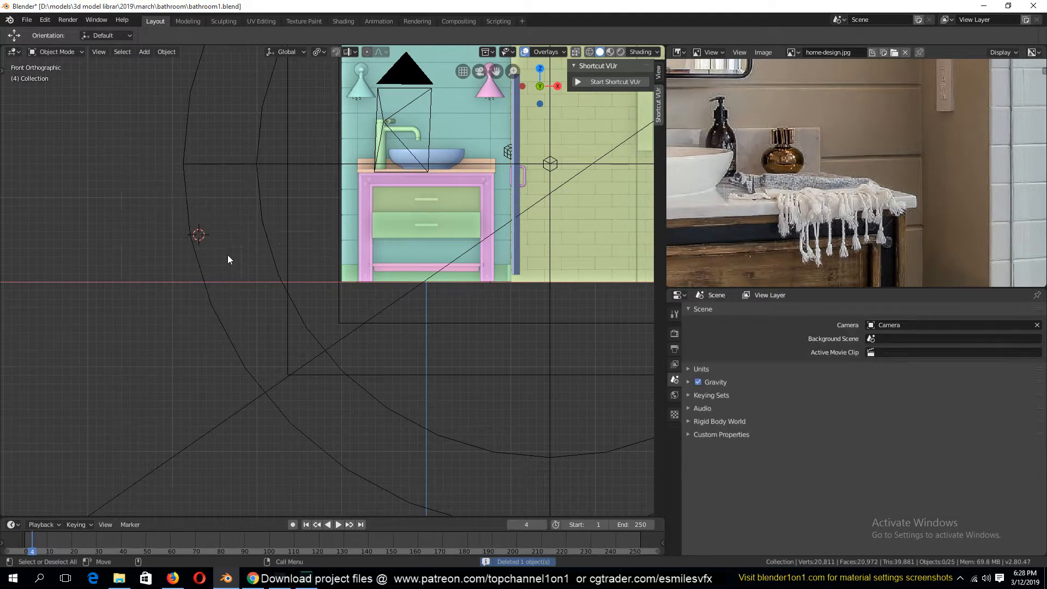
# Add a cube at the 3D cursor and enter Edit Mode on it
pyautogui.hotkey('shift', 'a')
pyautogui.moveTo(172, 238)
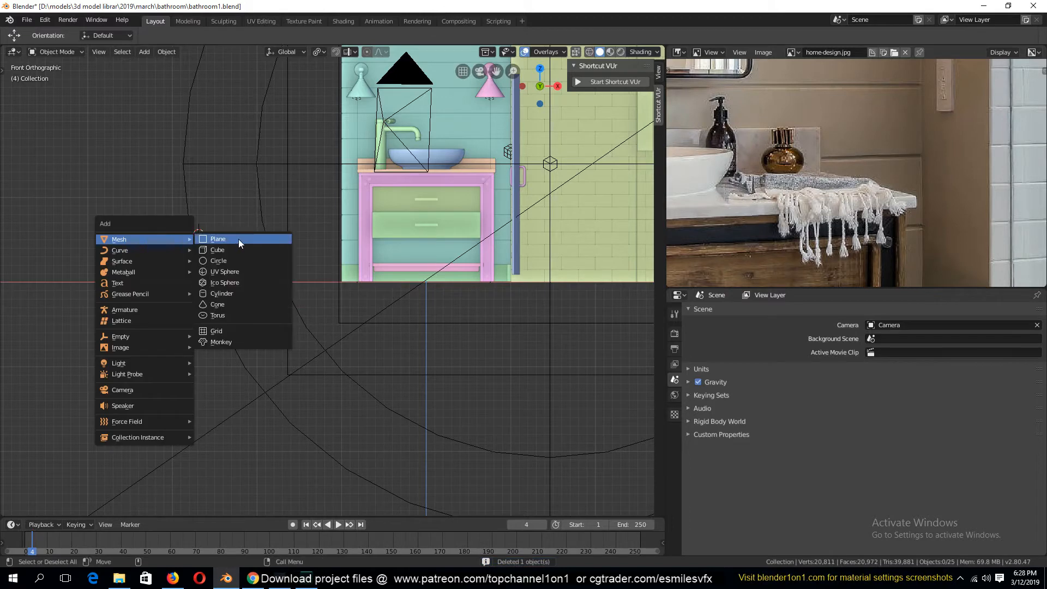
pyautogui.click(239, 246)
pyautogui.press('Tab')
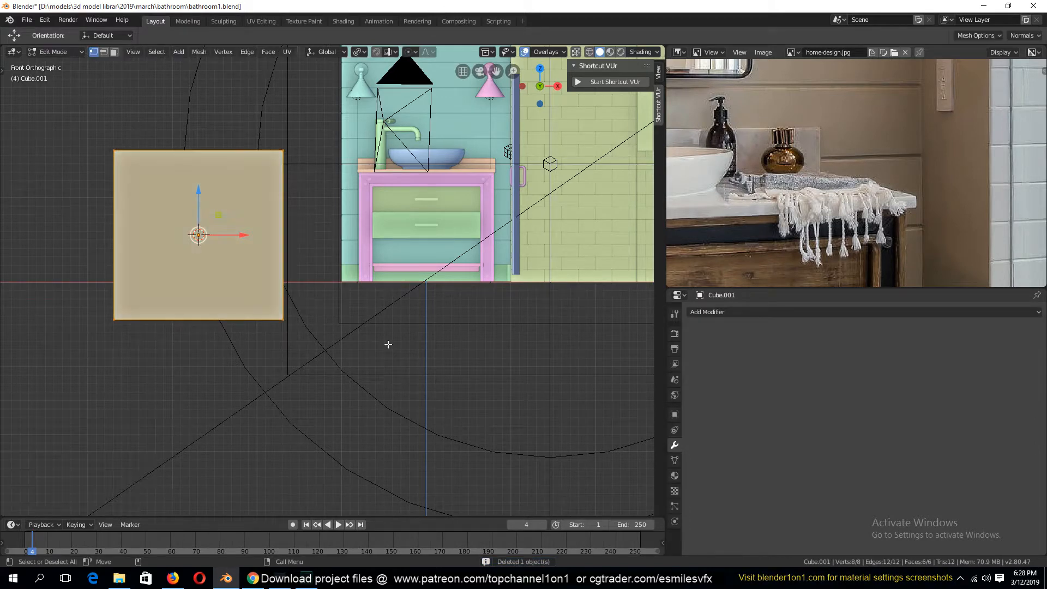
pyautogui.moveTo(341, 282); pyautogui.dragTo(371, 299, button='middle')
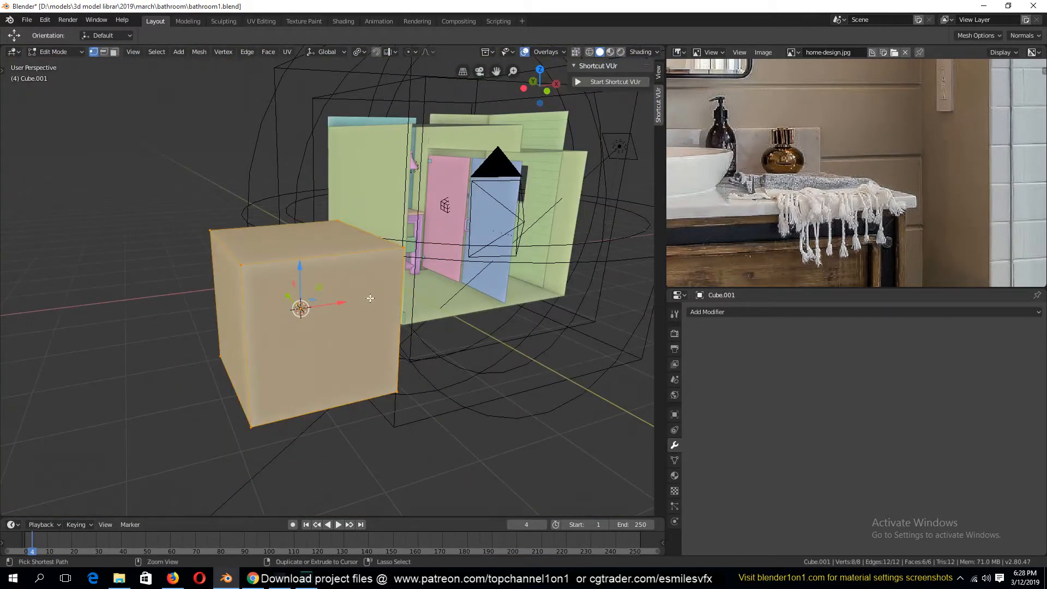
pyautogui.hotkey('ctrl', 'b')
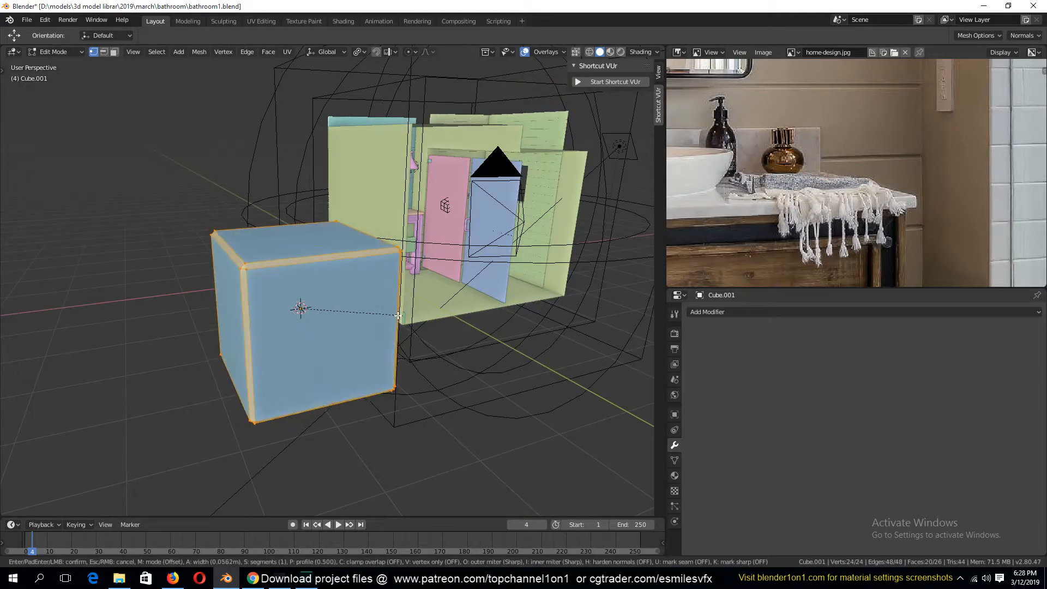
pyautogui.press('Escape')
# Start the Shortcut VUr key display and hide the viewport sidebar
pyautogui.press('n')
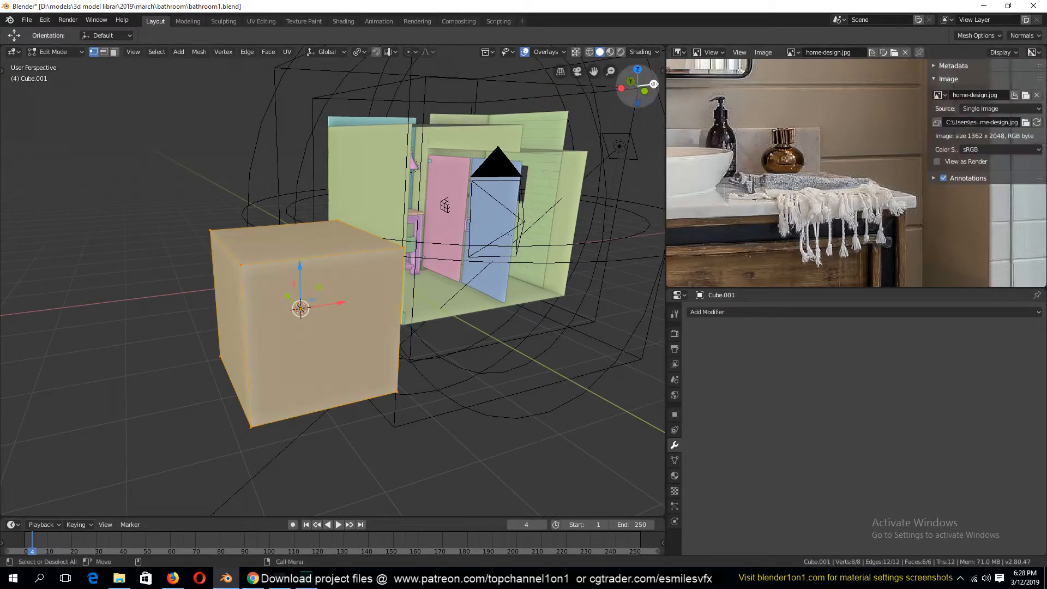
pyautogui.click(647, 87)
pyautogui.press('n')
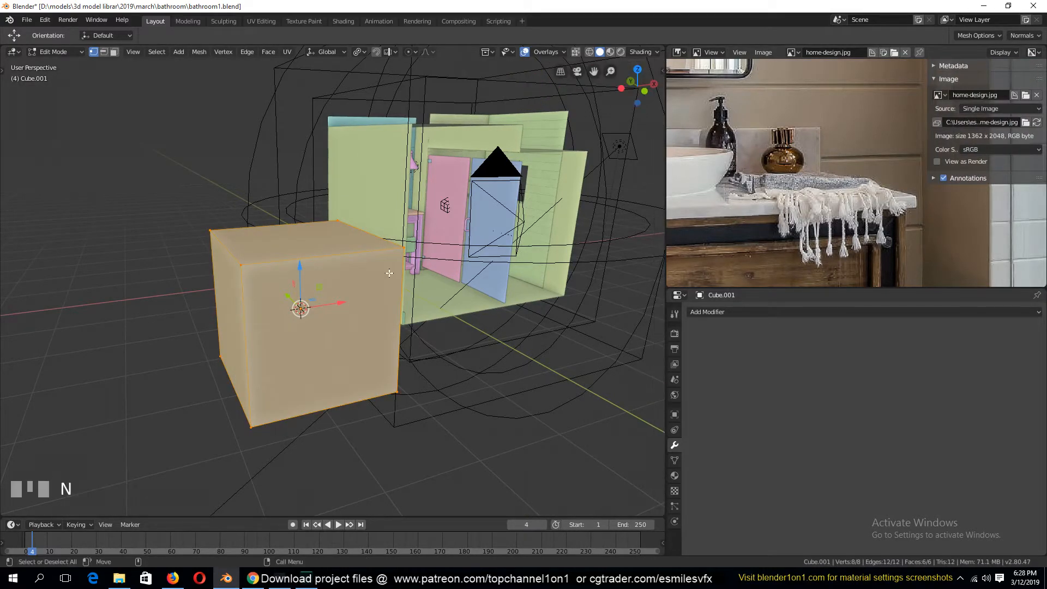
# Bevel all the cube's edges with 4 segments and a 1 m width to round it into a sphere
pyautogui.hotkey('ctrl', 'b')
pyautogui.scroll(4, 453, 330)
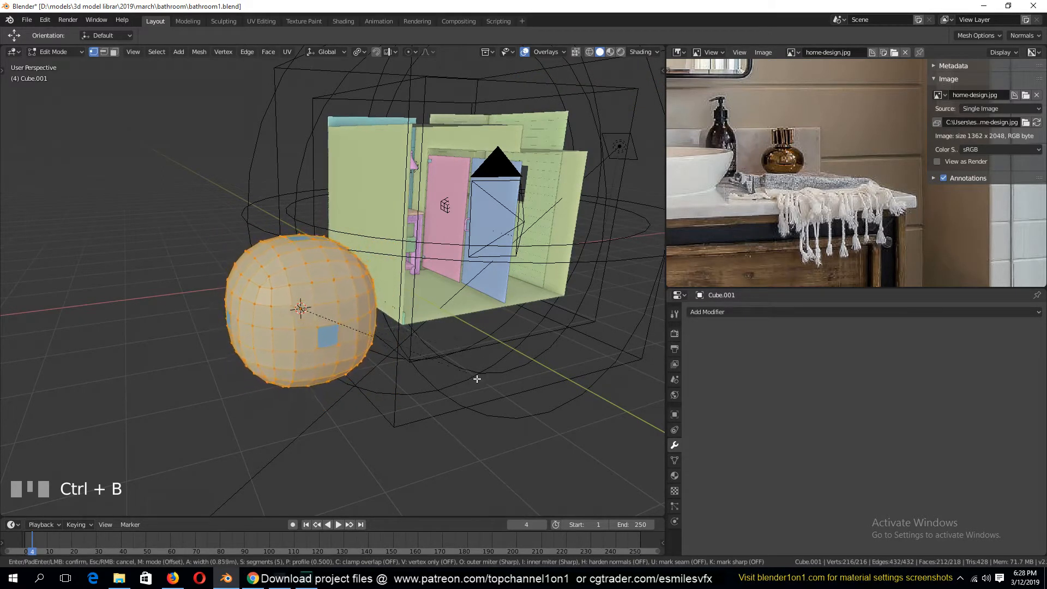
pyautogui.scroll(-1, 479, 398)
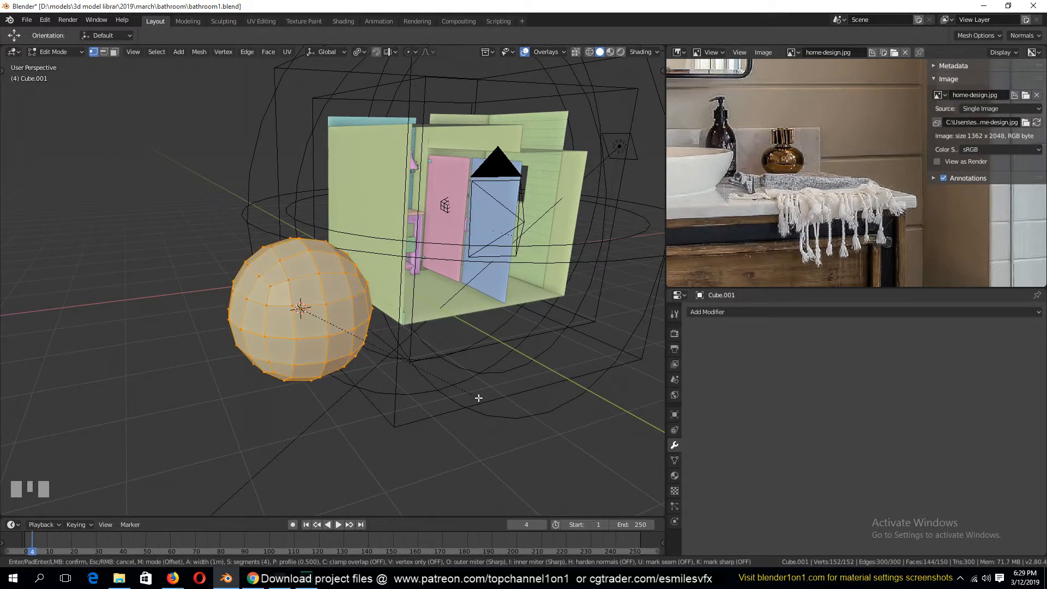
pyautogui.click(479, 398)
pyautogui.moveTo(436, 379); pyautogui.dragTo(363, 316, button='middle')
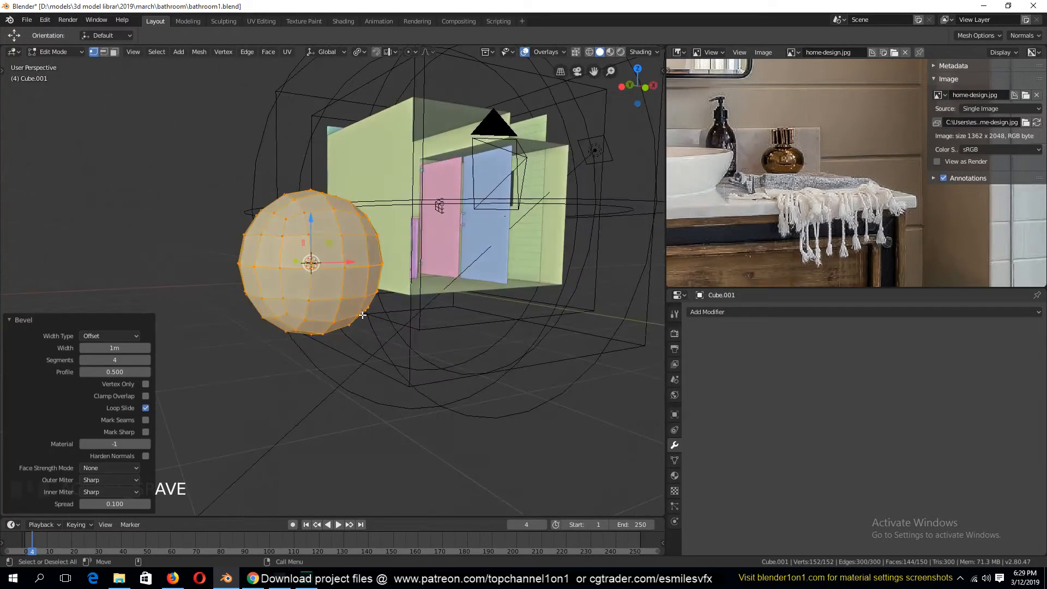
# Remove the rounded cube's double vertices with a merge distance of 0.0101 m
pyautogui.press('a')
pyautogui.rightClick(325, 268)
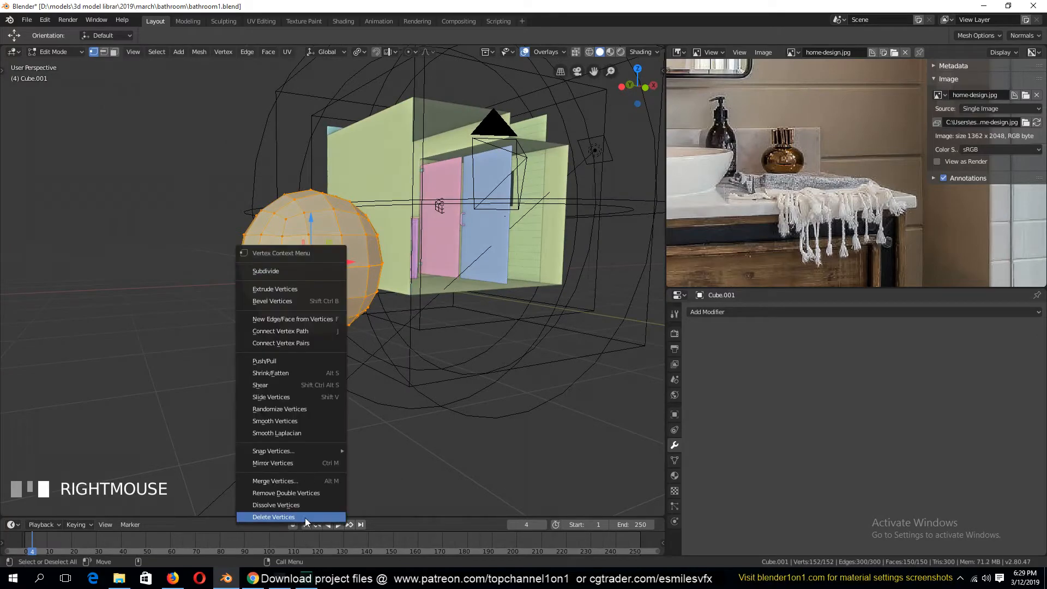
pyautogui.click(310, 494)
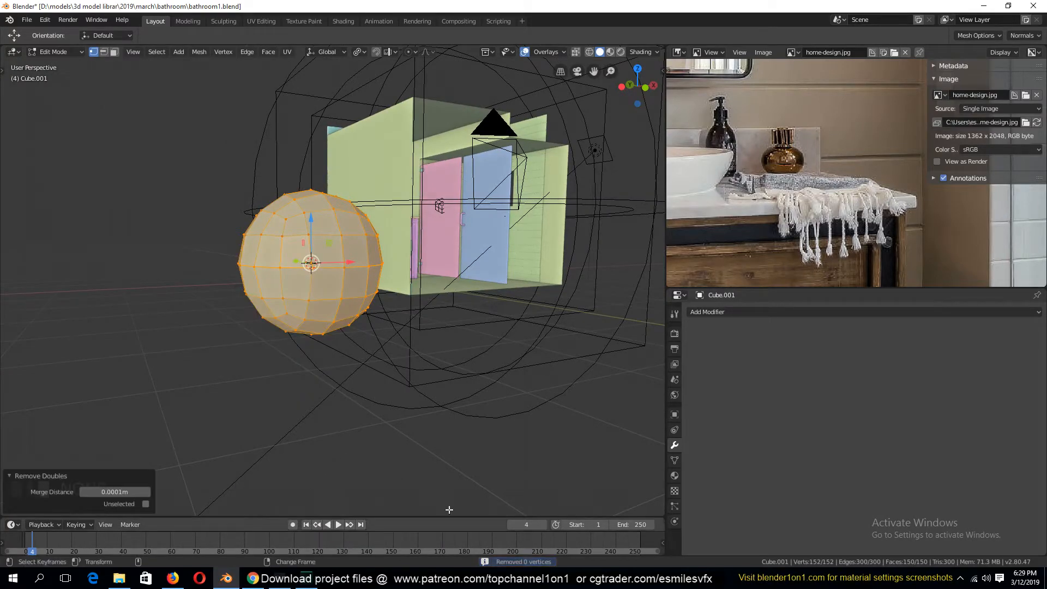
pyautogui.scroll(2, 326, 326)
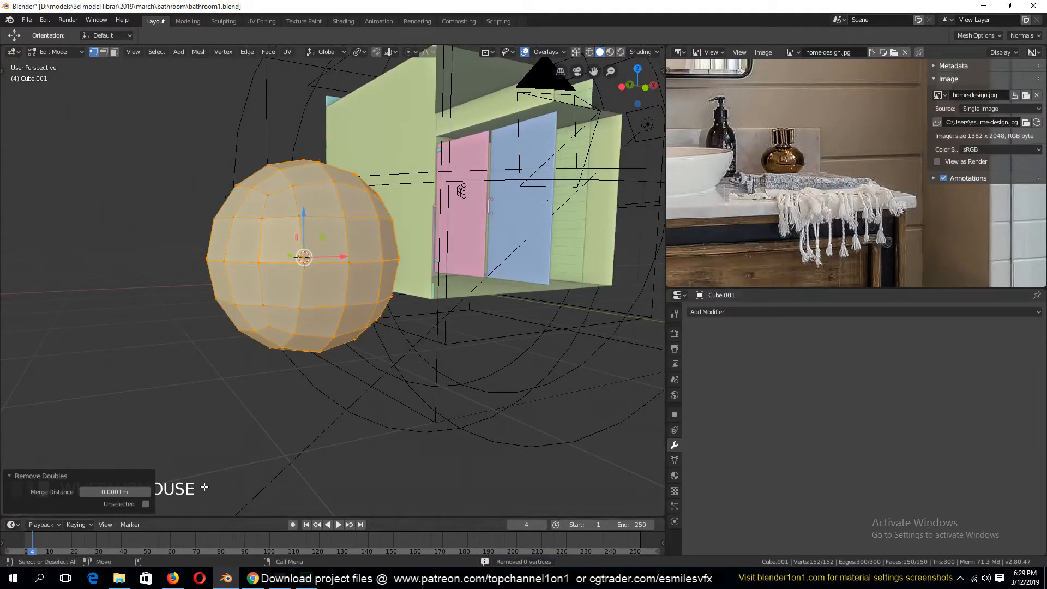
pyautogui.click(147, 491)
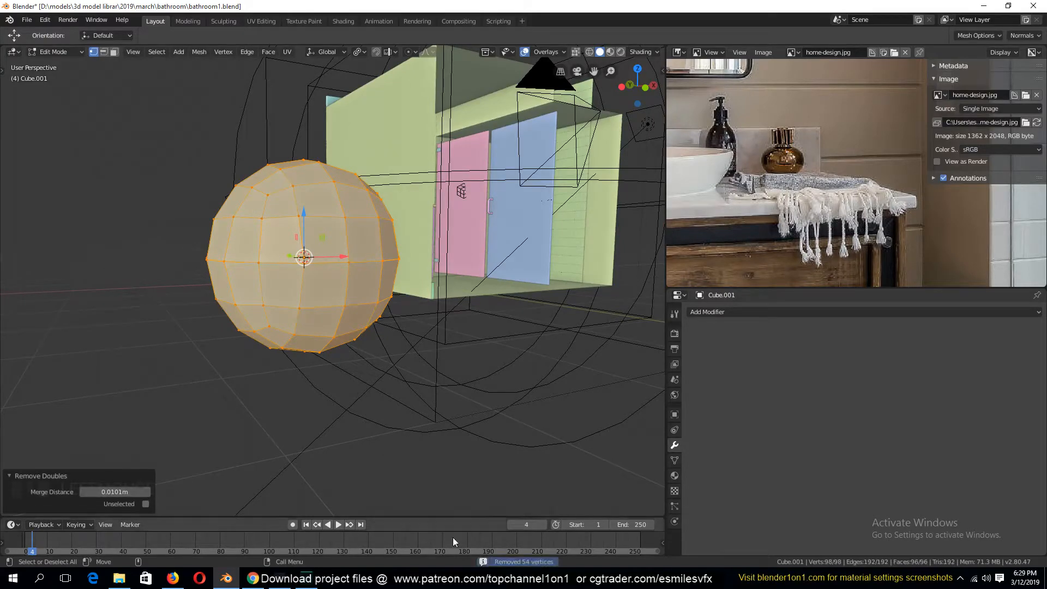
# Apply smooth shading to the rounded cube in Object Mode
pyautogui.press('`')
pyautogui.moveTo(385, 345); pyautogui.dragTo(826, 168, button='middle')
pyautogui.rightClick(309, 335)
pyautogui.click(309, 335)
# Examine the sphere's shape and topology from several angles and compare it with the amber bottle in the reference photo
pyautogui.press('`')
pyautogui.press('KP_1')
pyautogui.scroll(6, 503, 399)
pyautogui.press('`')
pyautogui.scroll(-5, 476, 326)
pyautogui.scroll(2, 430, 324)
pyautogui.press('`')
pyautogui.scroll(2, 799, 169)
pyautogui.scroll(1, 798, 169)
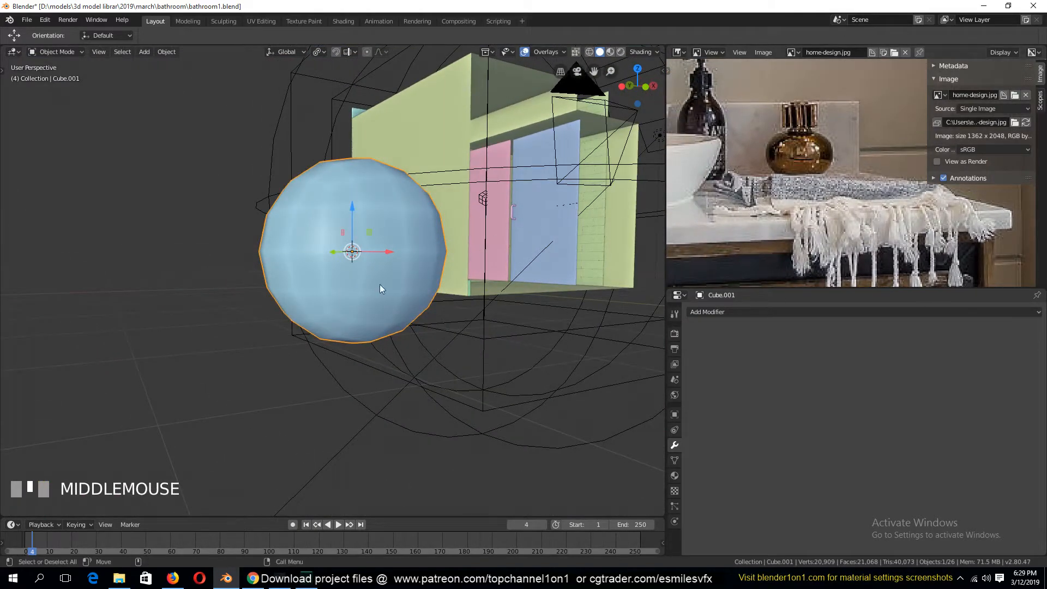
pyautogui.press('`')
pyautogui.moveTo(444, 211); pyautogui.dragTo(463, 368, button='middle')
pyautogui.press('Tab')
pyautogui.press('`')
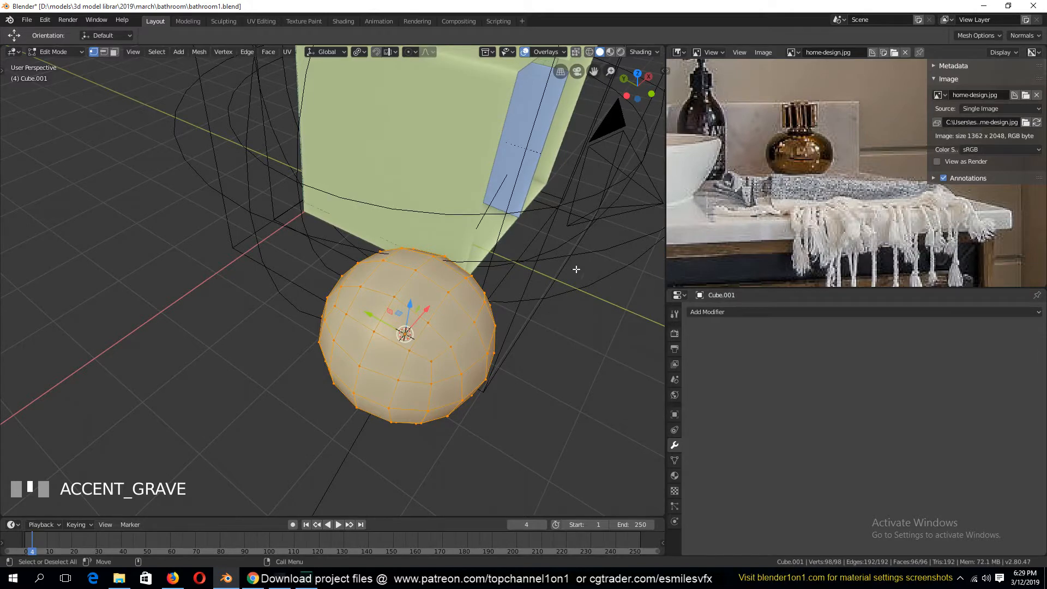
pyautogui.moveTo(576, 269); pyautogui.dragTo(535, 338, button='middle')
pyautogui.press('Tab')
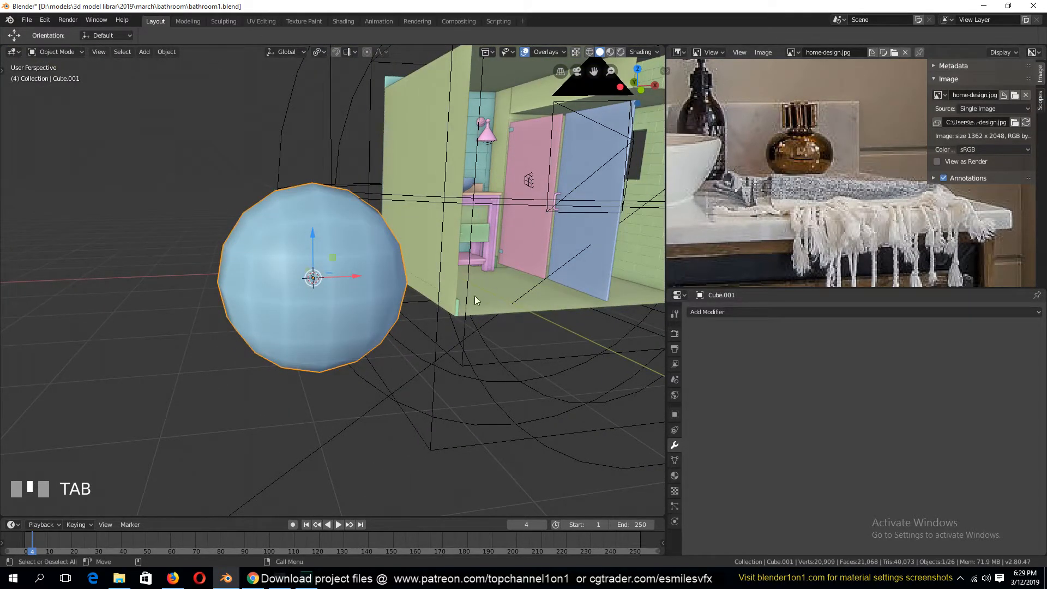
pyautogui.press('`')
pyautogui.moveTo(367, 263); pyautogui.dragTo(325, 319, button='middle')
pyautogui.press('Tab')
pyautogui.scroll(4, 782, 190)
pyautogui.press('Tab')
pyautogui.press('`')
pyautogui.scroll(3, 371, 367)
pyautogui.press('Tab')
pyautogui.press('`')
# Bevel only the sphere's top centre vertex with 2 segments and a width of about 0.35 m
pyautogui.hotkey('alt', 'a')
pyautogui.click(361, 330)
pyautogui.press('`')
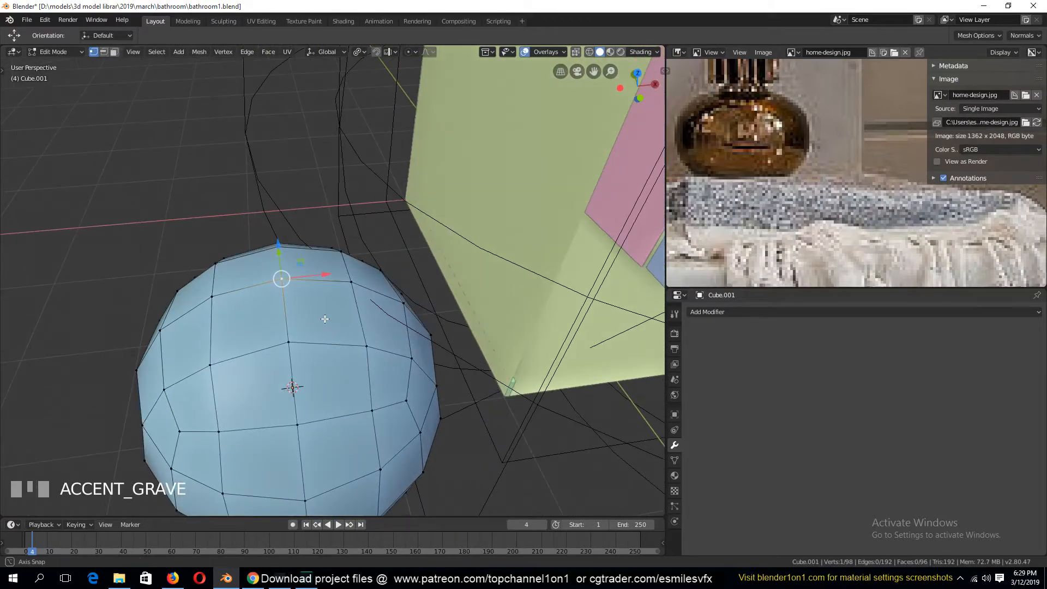
pyautogui.hotkey('shift', 'ctrl', 'b')
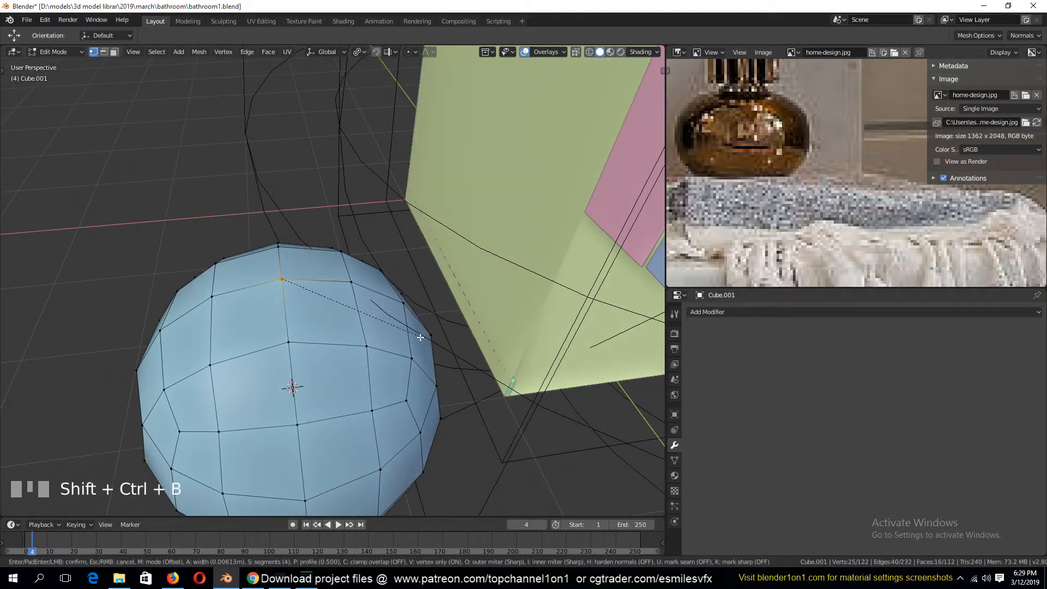
pyautogui.scroll(-2, 450, 375)
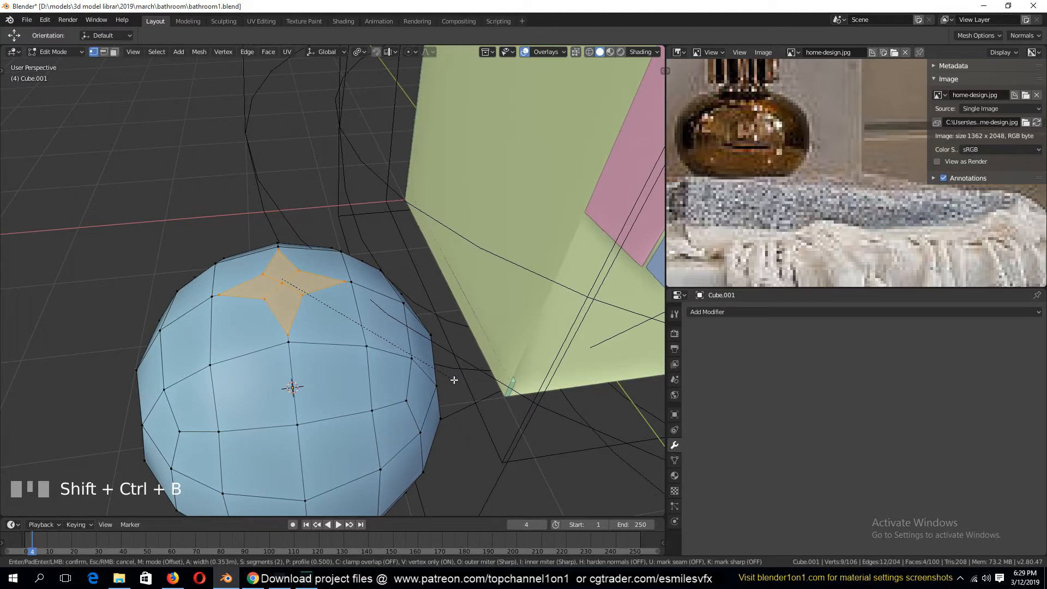
pyautogui.click(449, 377)
# Round the outline of the beveled star at the sphere's top into a circle using To Sphere with factor 1, excluding its centre vertex
pyautogui.hotkey('alt', 'a')
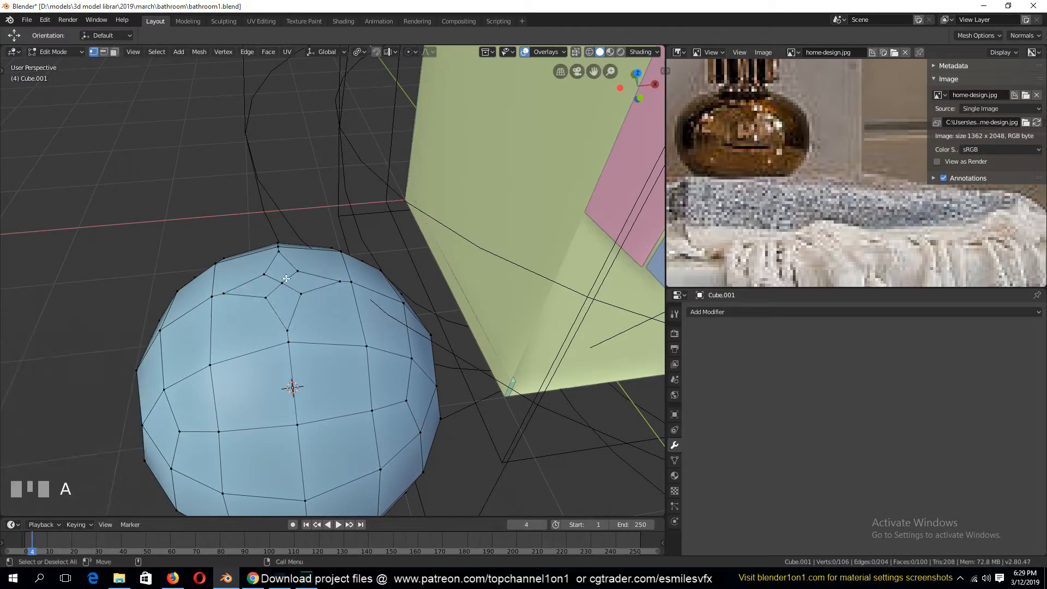
pyautogui.click(283, 280)
pyautogui.press('ctrl+KP_Add')
pyautogui.press('w')
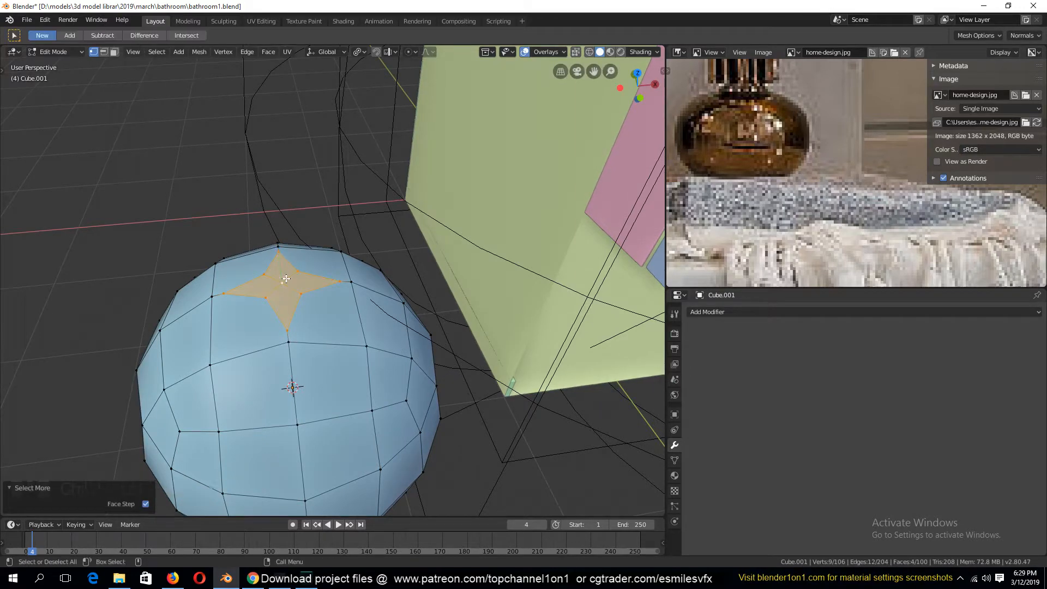
pyautogui.keyDown('shift'); pyautogui.click(282, 283); pyautogui.keyUp('shift')
pyautogui.hotkey('shift', 'alt', 's')
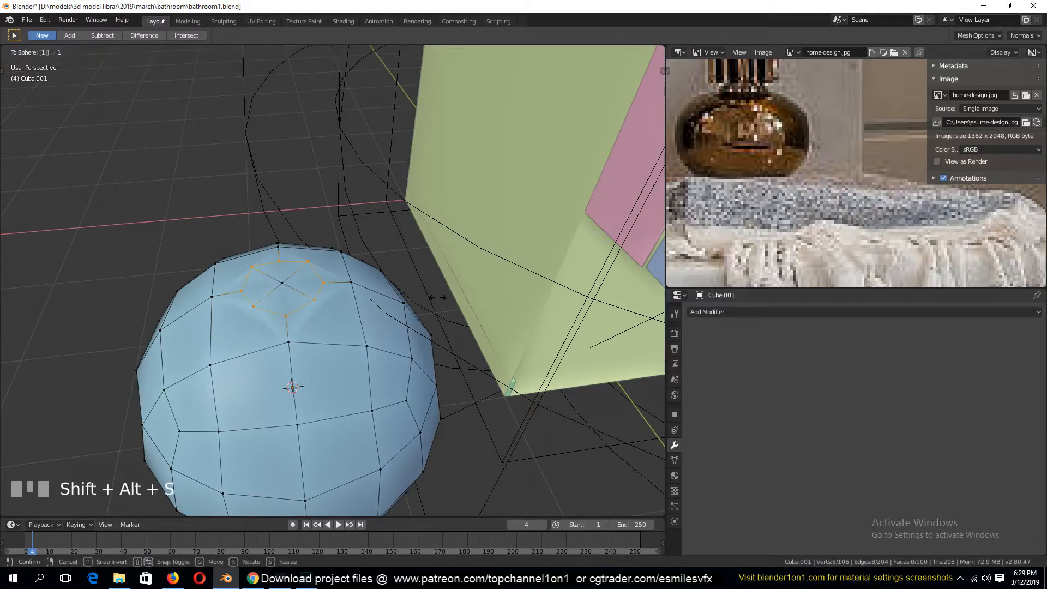
pyautogui.click(437, 298)
# Connect two diagonal vertices of the top circle to the nearest corner vertices of the surrounding faces with new edges
pyautogui.moveTo(437, 298); pyautogui.dragTo(481, 293, button='middle')
pyautogui.click(451, 293)
pyautogui.keyDown('shift'); pyautogui.click(459, 364); pyautogui.keyUp('shift')
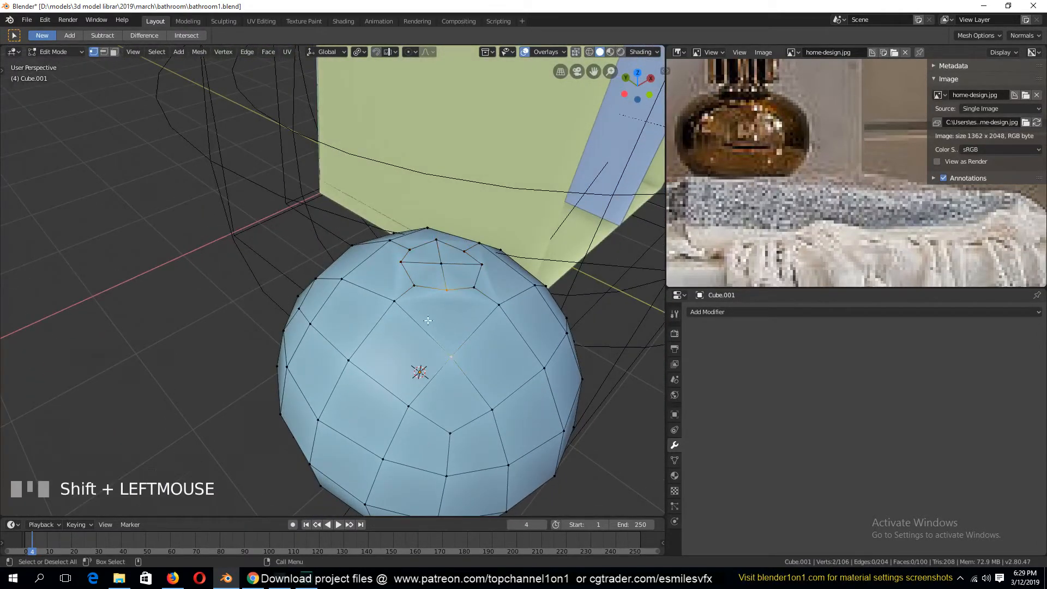
pyautogui.press('j')
pyautogui.click(482, 265)
pyautogui.keyDown('shift'); pyautogui.click(536, 281); pyautogui.keyUp('shift')
pyautogui.press('j')
# Connect the remaining two diagonal vertices of the top circle to their surrounding corner vertices
pyautogui.press('`')
pyautogui.moveTo(525, 287); pyautogui.dragTo(451, 344, button='middle')
pyautogui.click(276, 415)
pyautogui.keyDown('shift'); pyautogui.click(306, 395); pyautogui.keyUp('shift')
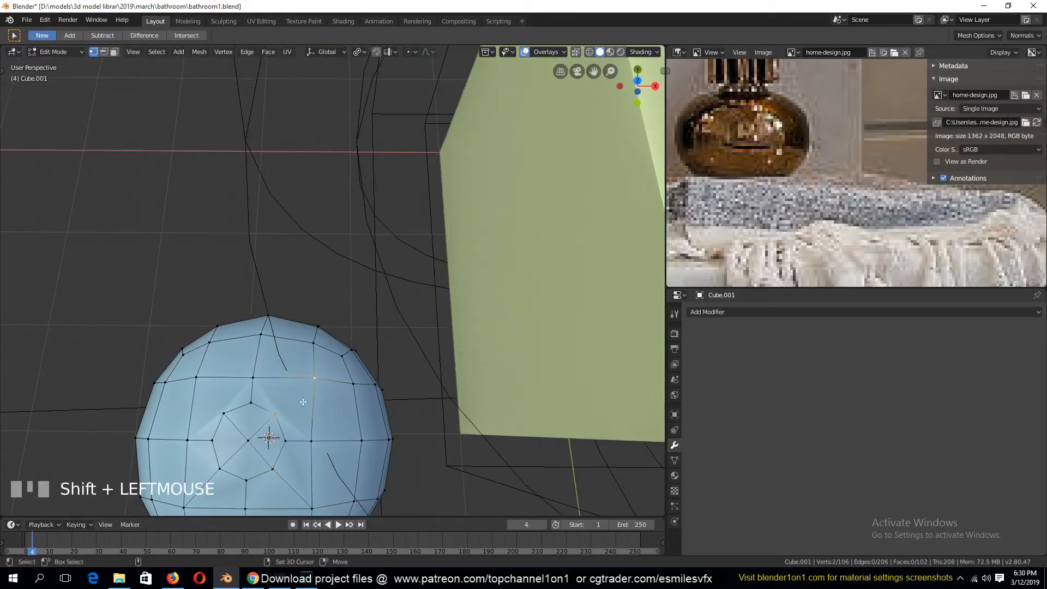
pyautogui.press('j')
pyautogui.click(224, 413)
pyautogui.keyDown('shift'); pyautogui.click(196, 376); pyautogui.keyUp('shift')
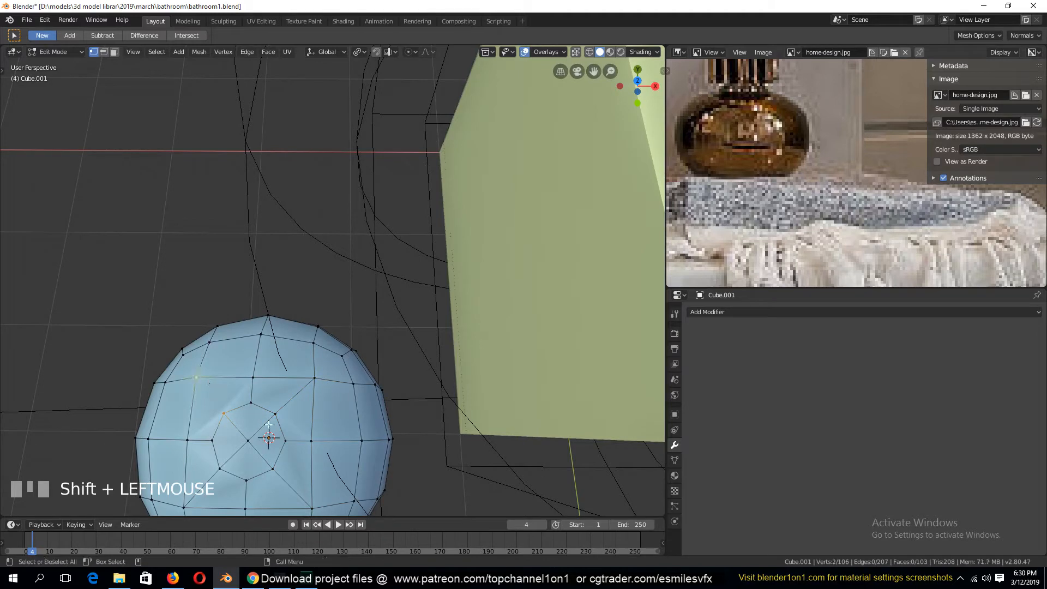
pyautogui.press('j')
# Select all the faces inside the sphere's top circle and flatten them by scaling to 0 along Z
pyautogui.press('`')
pyautogui.moveTo(269, 425); pyautogui.dragTo(352, 380, button='middle')
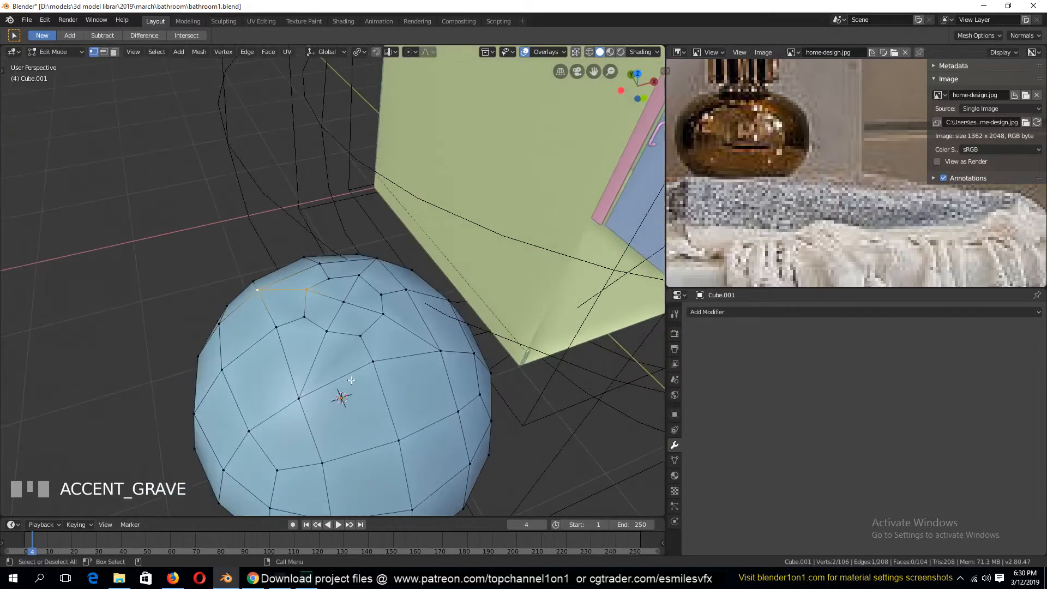
pyautogui.click(354, 317)
pyautogui.press('ctrl+KP_Add')
pyautogui.press('KP_7')
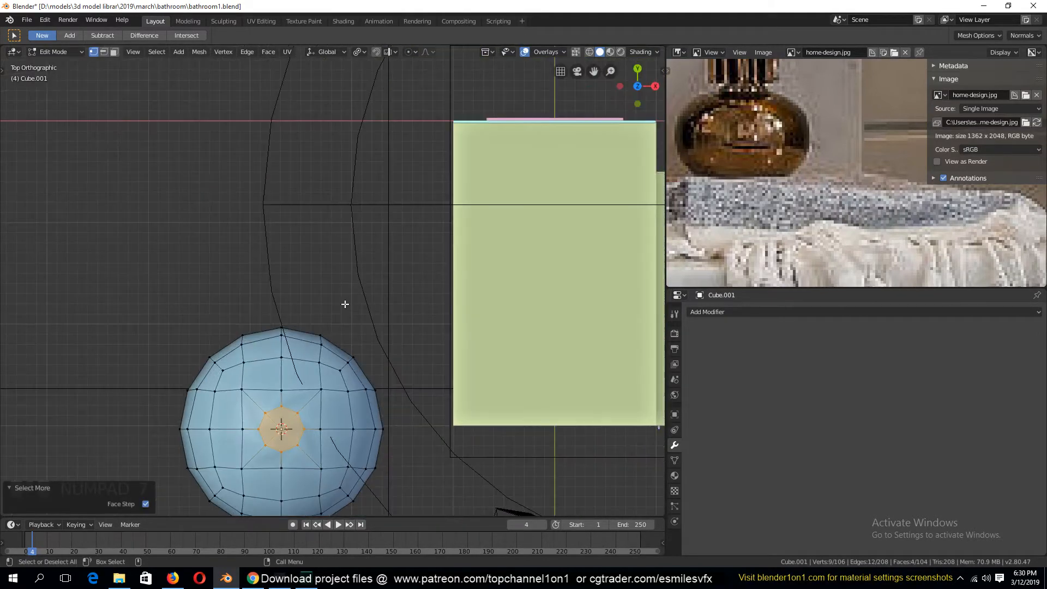
pyautogui.press('KP_Decimal')
pyautogui.scroll(-2, 343, 300)
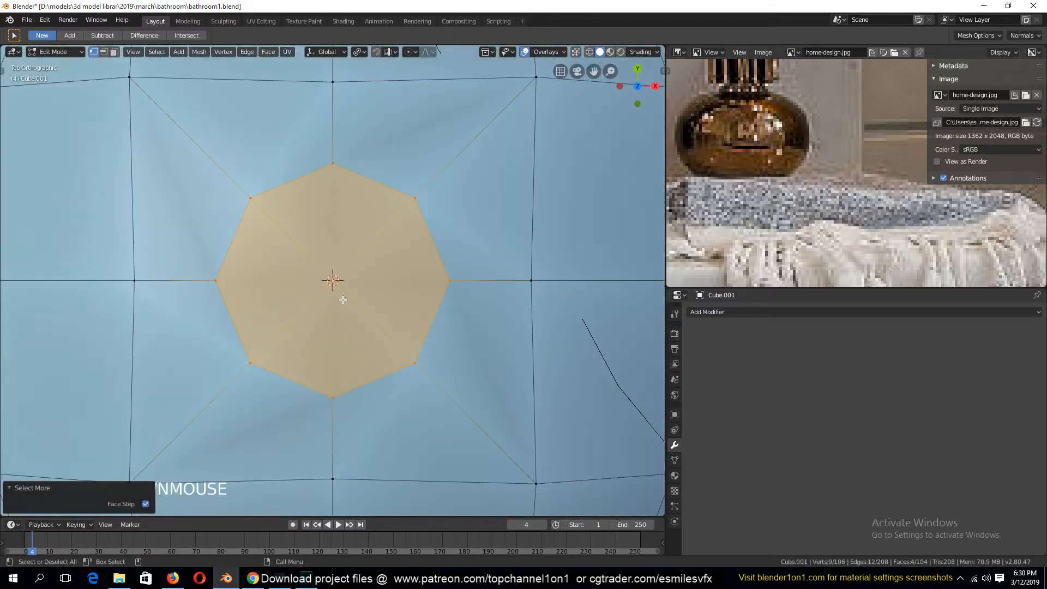
pyautogui.press('KP_1')
pyautogui.press('s')
pyautogui.press('z')
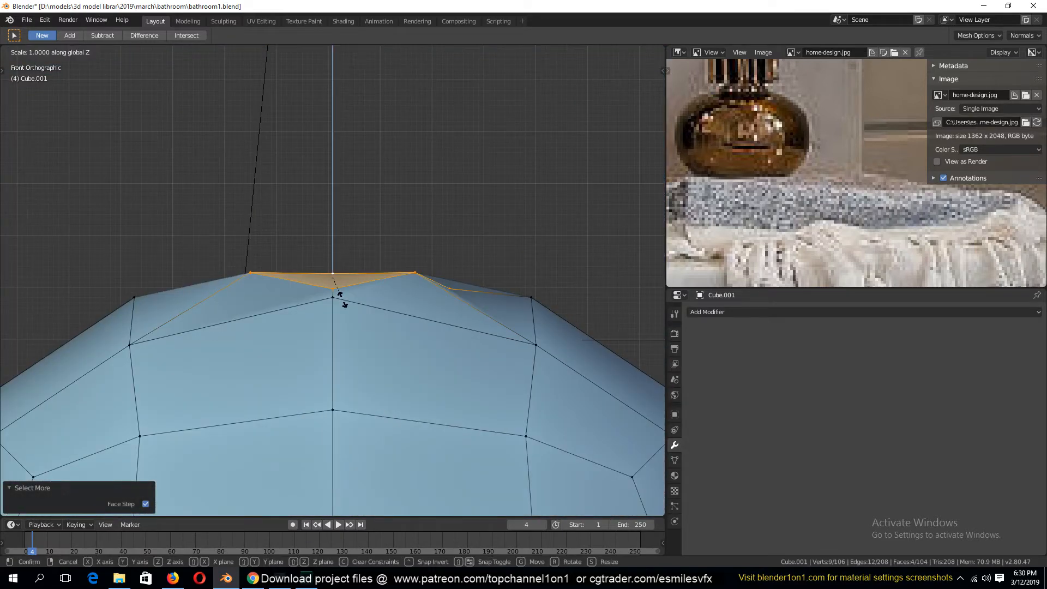
pyautogui.press('0')
pyautogui.press('Return')
# Extrude the flat top faces up about 0.06 m and inset them by about 0.04 m
pyautogui.press('e')
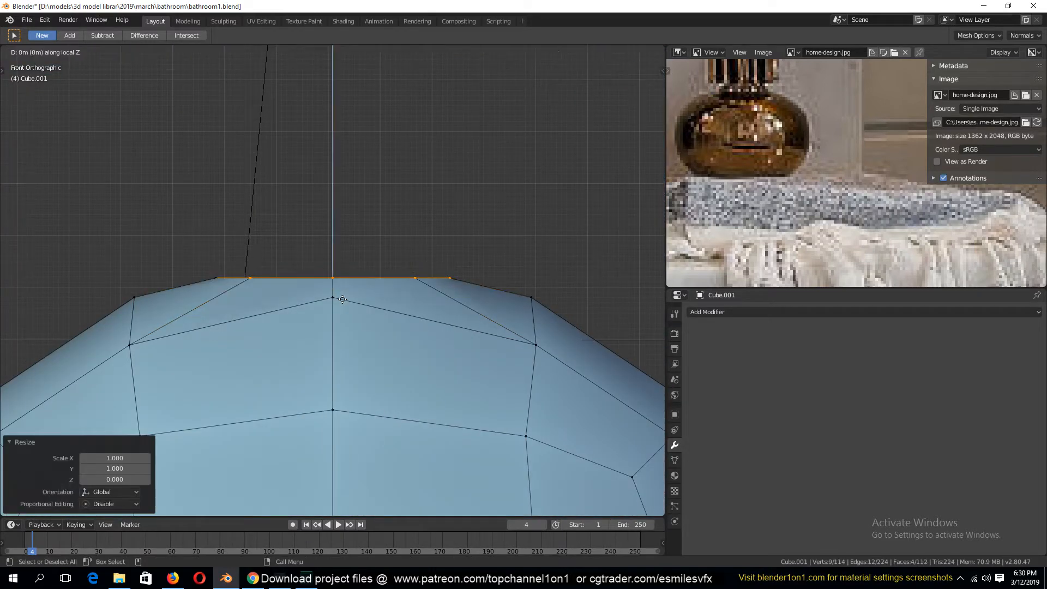
pyautogui.click(353, 268)
pyautogui.moveTo(353, 268); pyautogui.dragTo(447, 312, button='middle')
pyautogui.press('i')
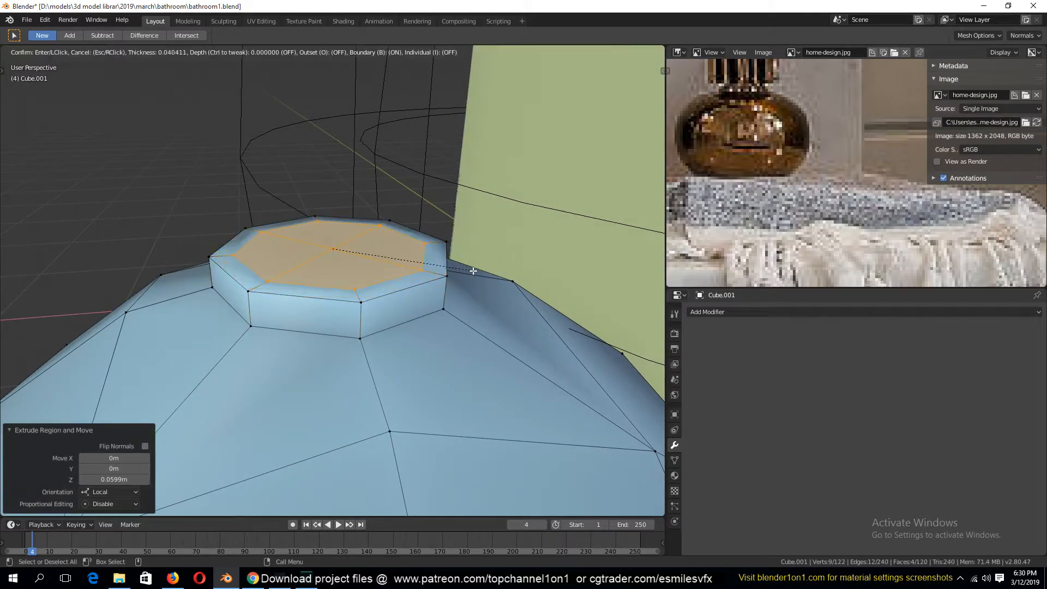
pyautogui.click(472, 270)
# Extrude the inset faces up about 0.08 m to form the bottle's neck
pyautogui.click(5, 382)
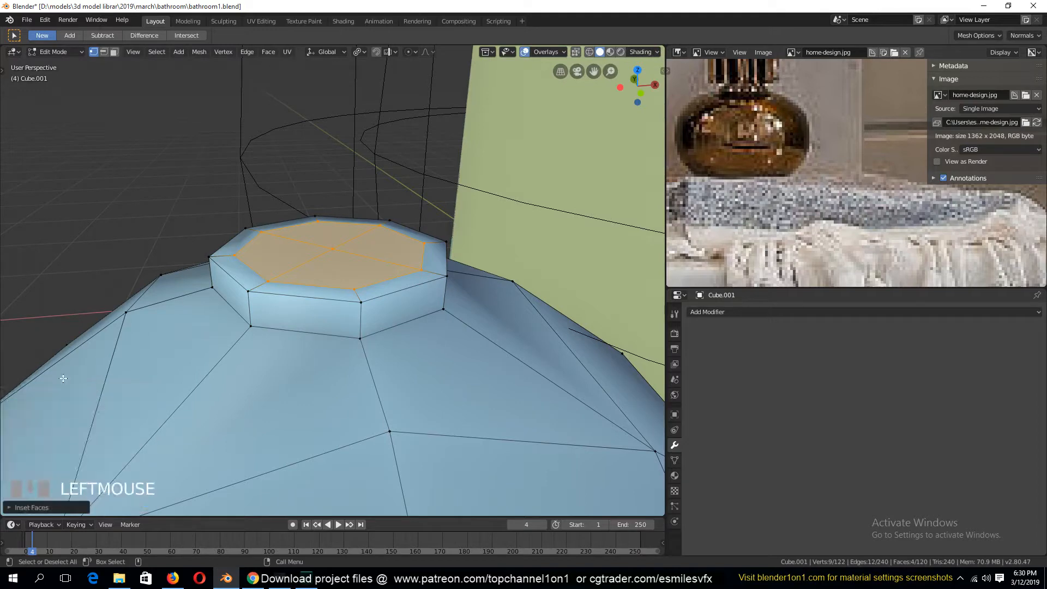
pyautogui.press('e')
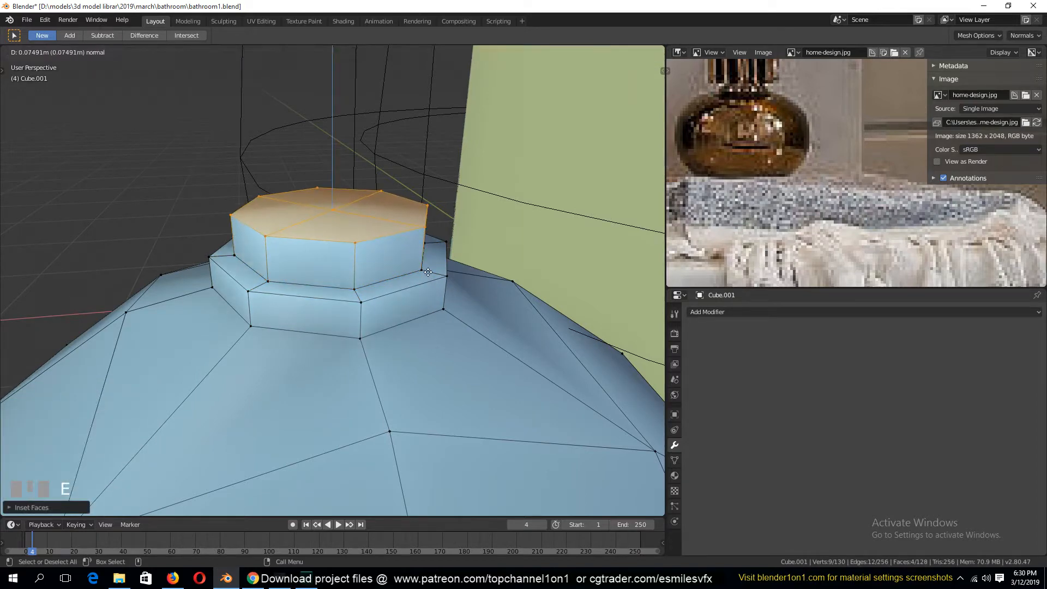
pyautogui.click(428, 269)
# Bevel the edge loop where the collar meets the sphere with 4 segments and a width of about 0.05 m
pyautogui.press('2')
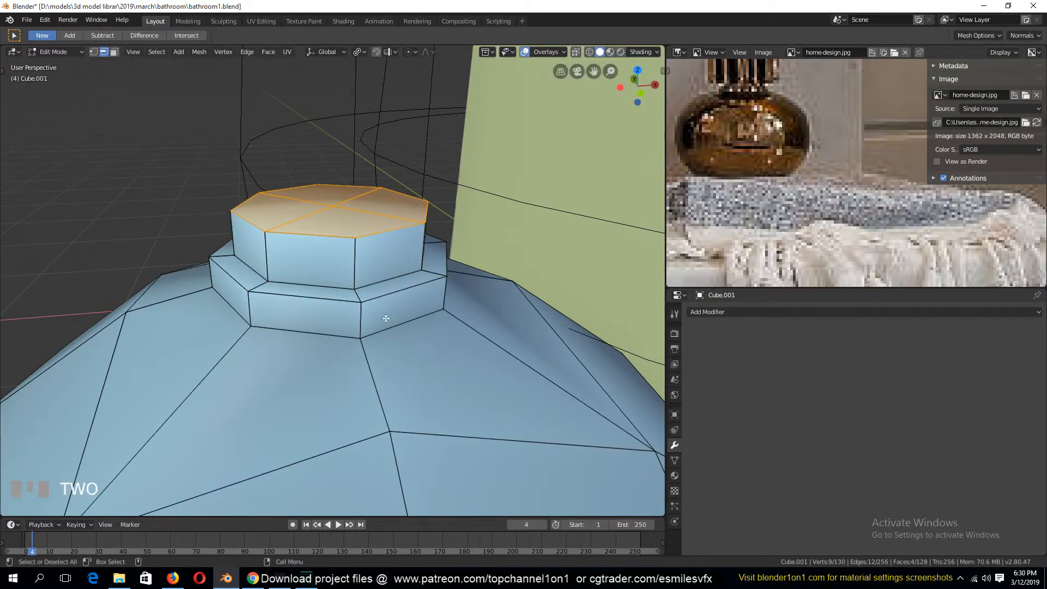
pyautogui.keyDown('alt'); pyautogui.click(384, 329); pyautogui.keyUp('alt')
pyautogui.moveTo(381, 327); pyautogui.dragTo(409, 338, button='middle')
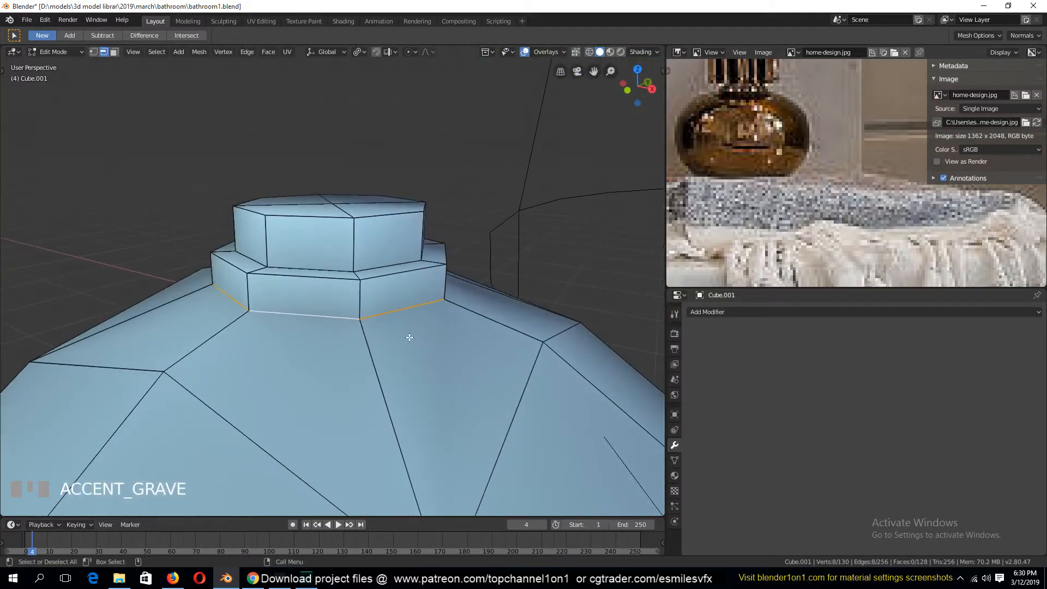
pyautogui.hotkey('ctrl', 'b')
pyautogui.click(459, 423)
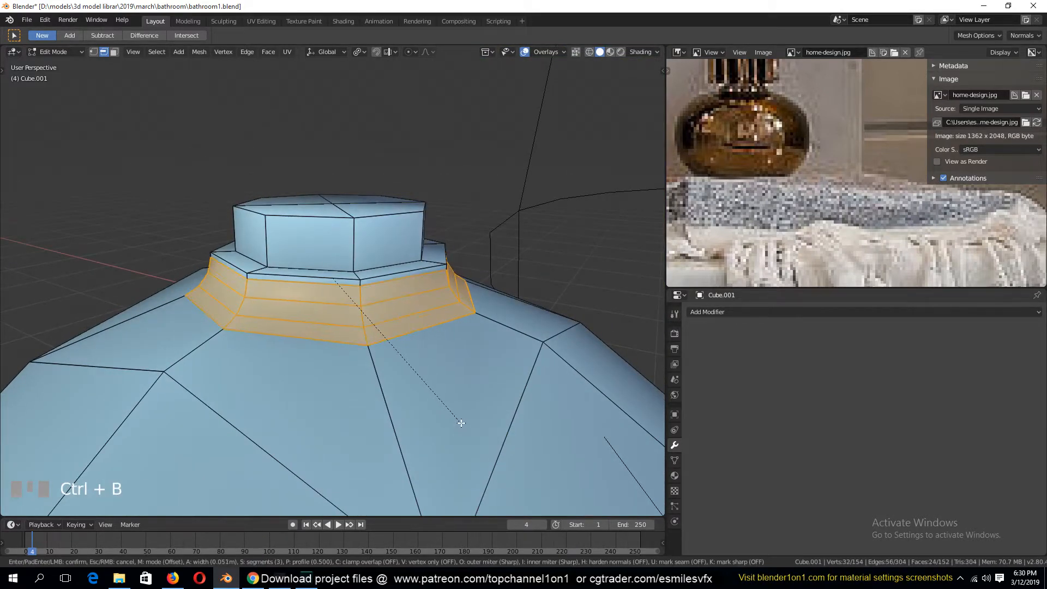
pyautogui.press('Tab')
pyautogui.press('`')
pyautogui.press('Tab')
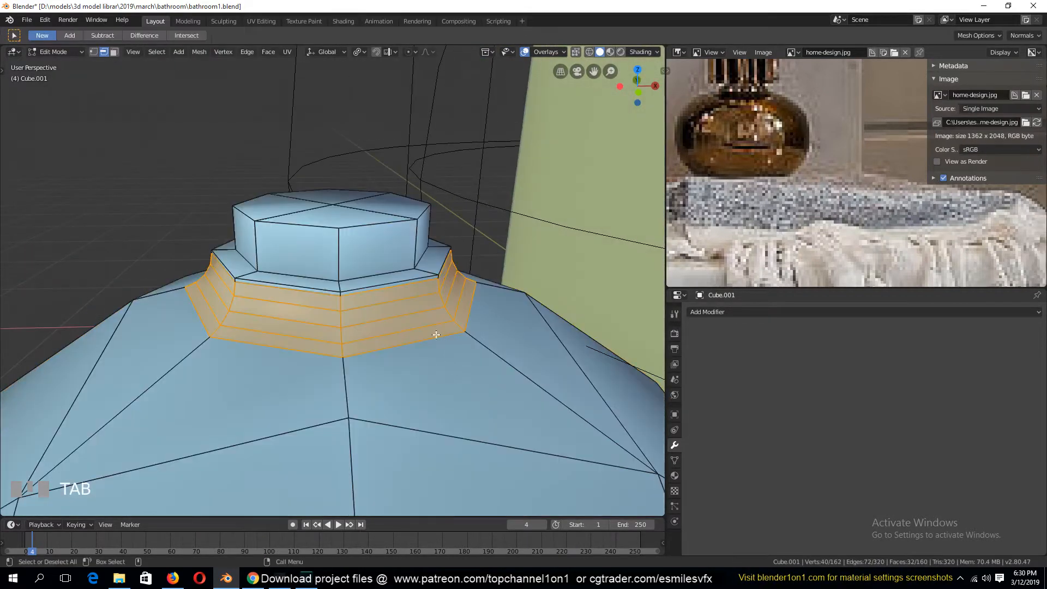
# Select all the faces on top of the neck and raise them slightly along Z
pyautogui.scroll(2, 410, 376)
pyautogui.press('1')
pyautogui.click(355, 268)
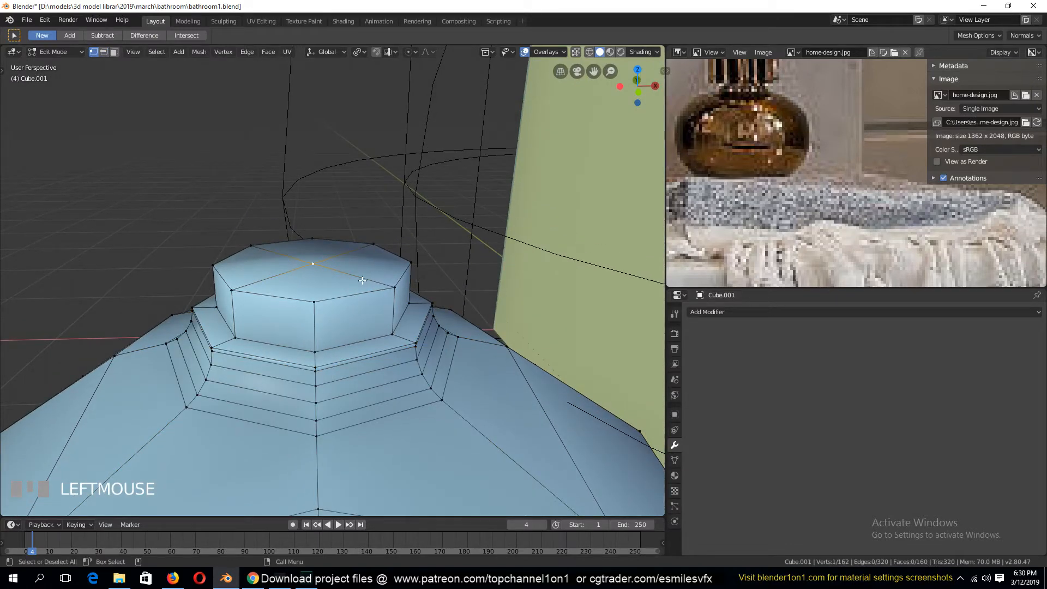
pyautogui.press('ctrl+KP_Add')
pyautogui.press('g')
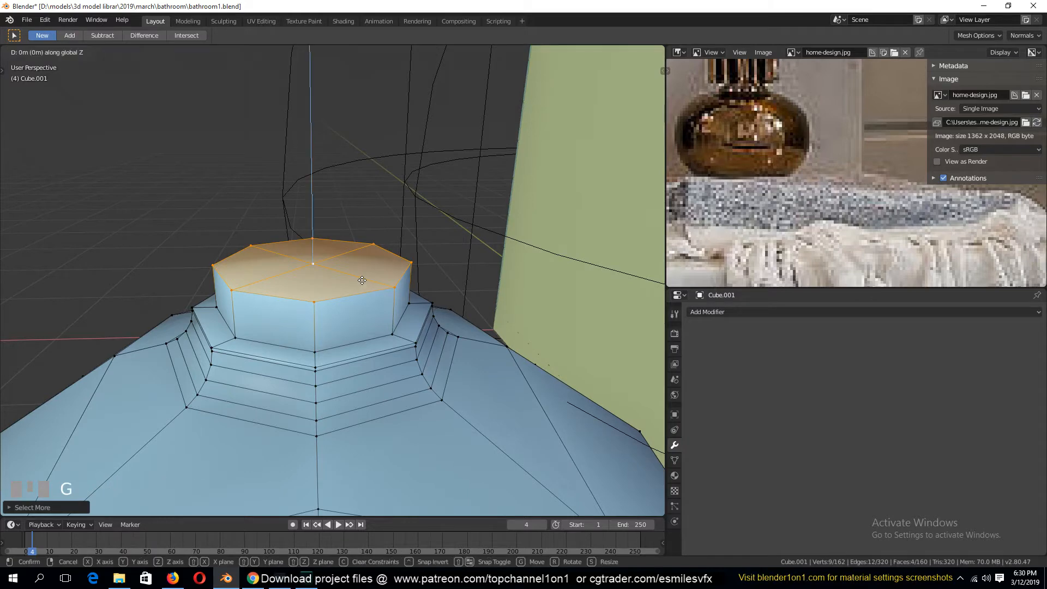
pyautogui.click(362, 277)
# Compare the neck with the reference photo, duplicate its top faces and move the copy up along Z, well above the neck
pyautogui.scroll(-2, 726, 140)
pyautogui.scroll(1, 756, 140)
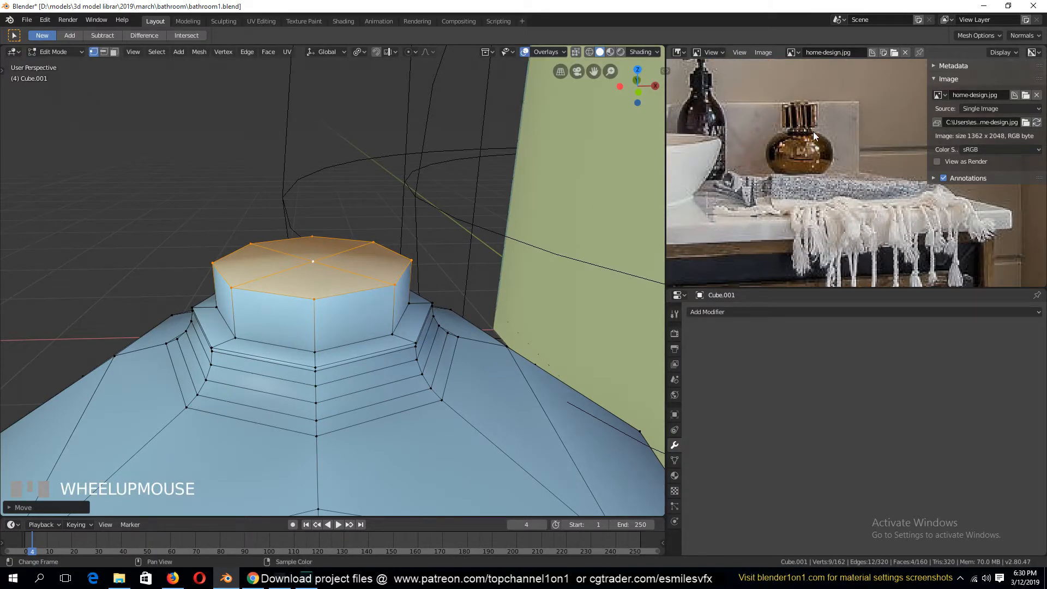
pyautogui.press('KP_1')
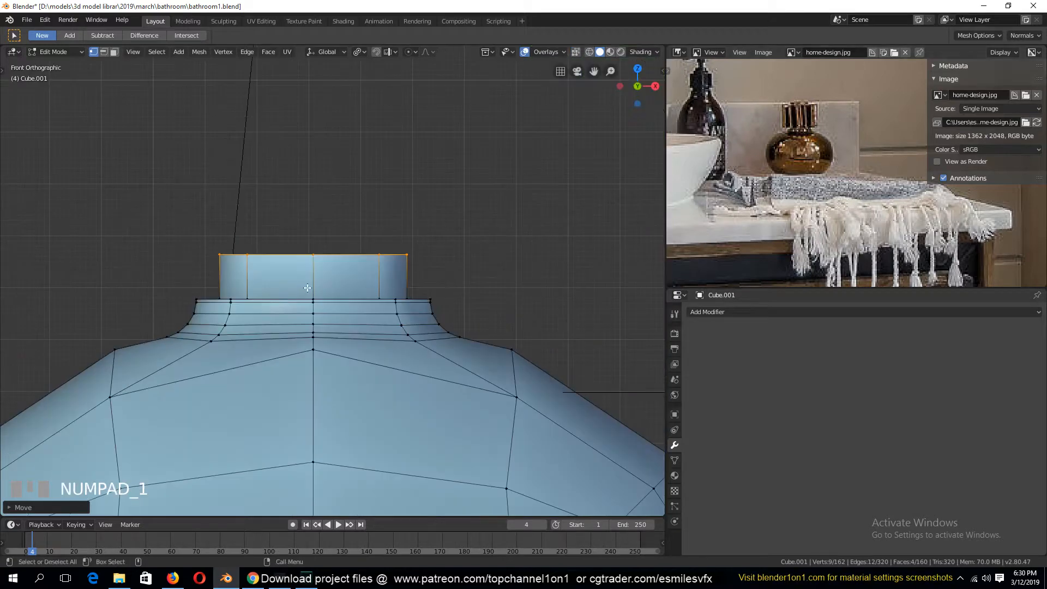
pyautogui.press('`')
pyautogui.hotkey('shift', 'd')
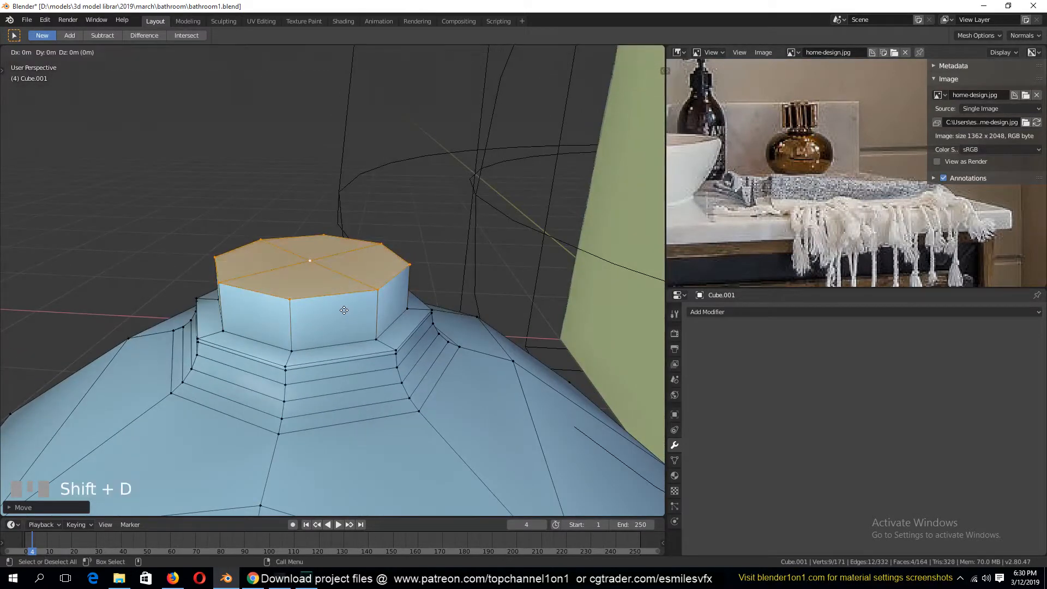
pyautogui.rightClick(345, 311)
pyautogui.press('g')
pyautogui.press('z')
pyautogui.click(341, 160)
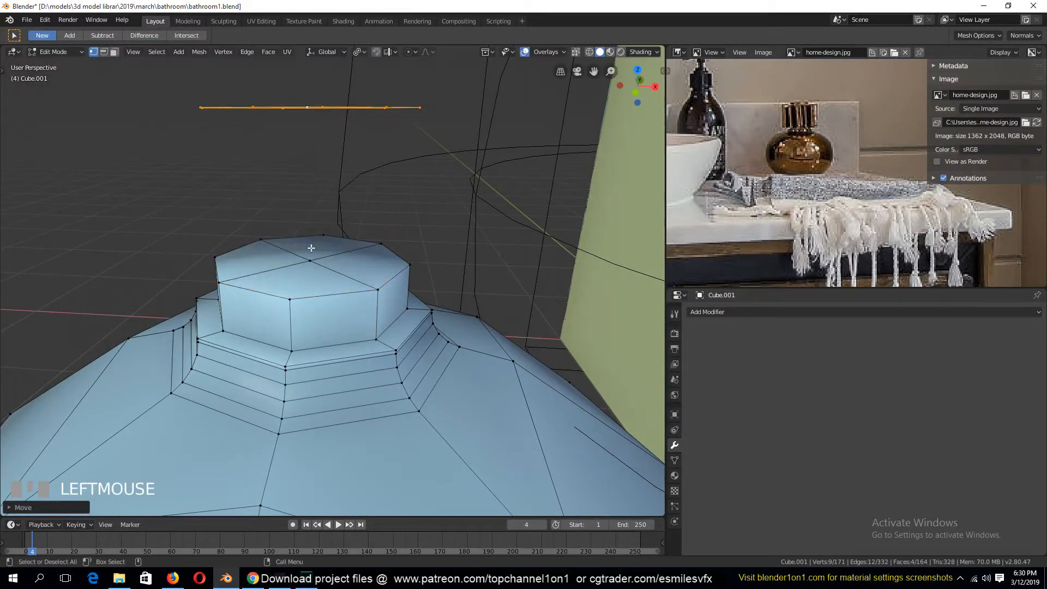
# Open the neck by deleting the centre vertex of its original top
pyautogui.click(309, 260)
pyautogui.press('x')
pyautogui.click(306, 262)
pyautogui.press('`')
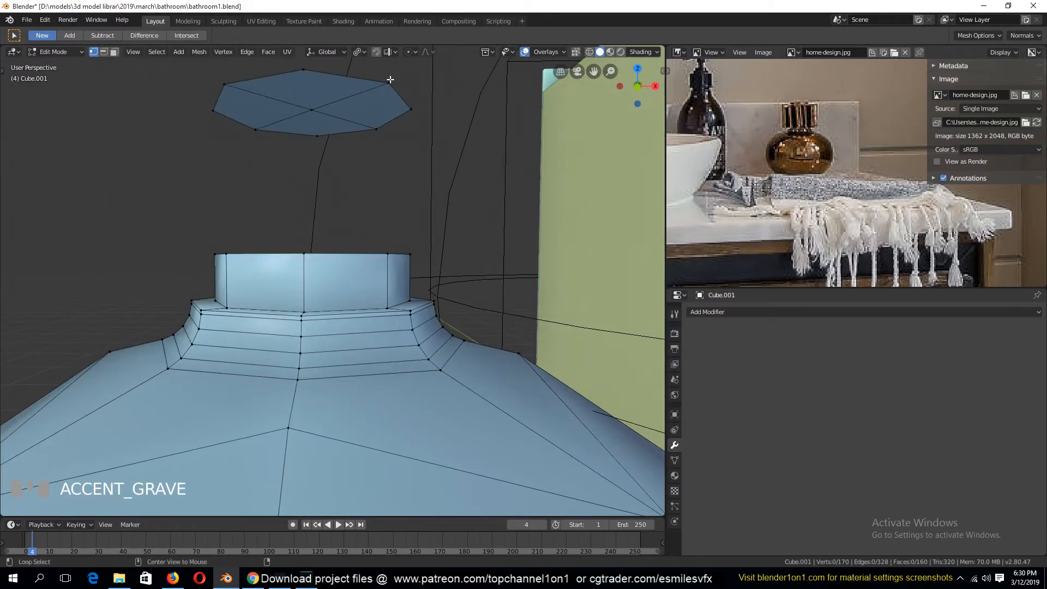
# Extrude the floating octagon down about 0.29 m over the neck as a cap and delete its bottom centre vertex to open it
pyautogui.keyDown('alt'); pyautogui.click(324, 123); pyautogui.keyUp('alt')
pyautogui.click(315, 114)
pyautogui.hotkey('ctrl', 'l')
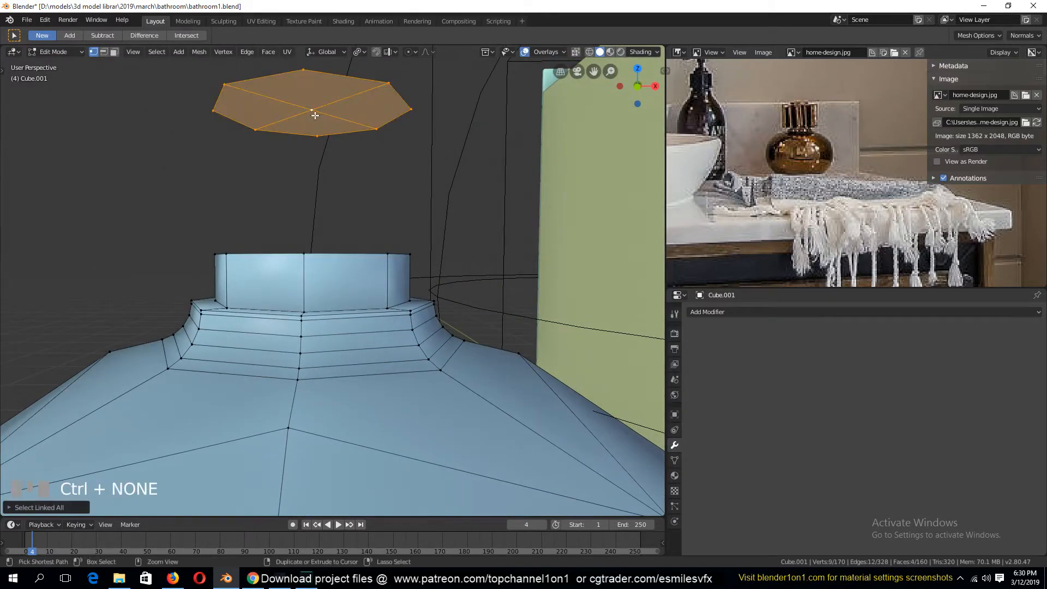
pyautogui.press('e')
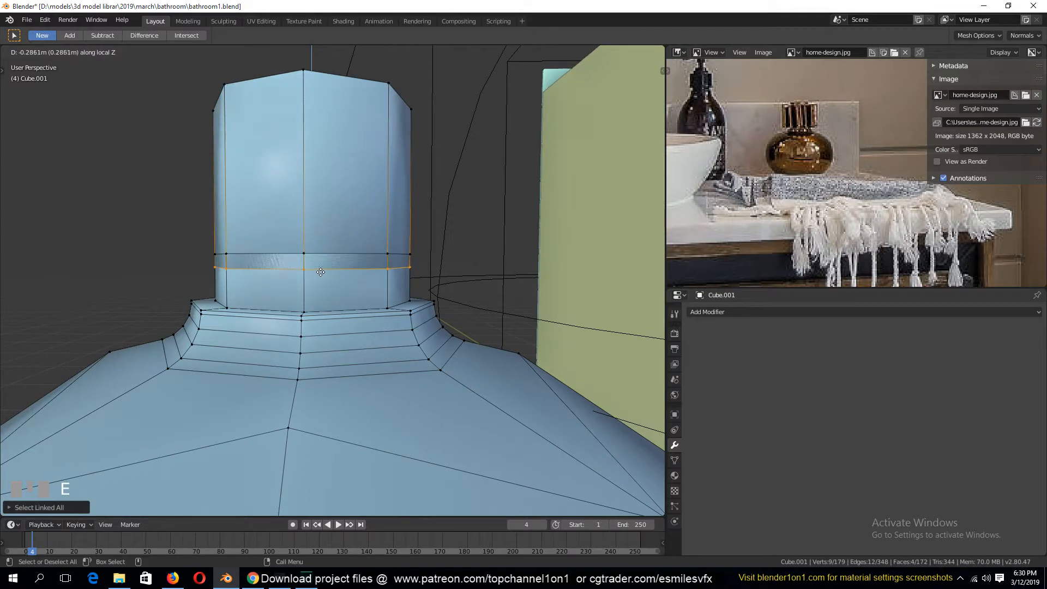
pyautogui.click(320, 273)
pyautogui.press('x')
pyautogui.click(317, 299)
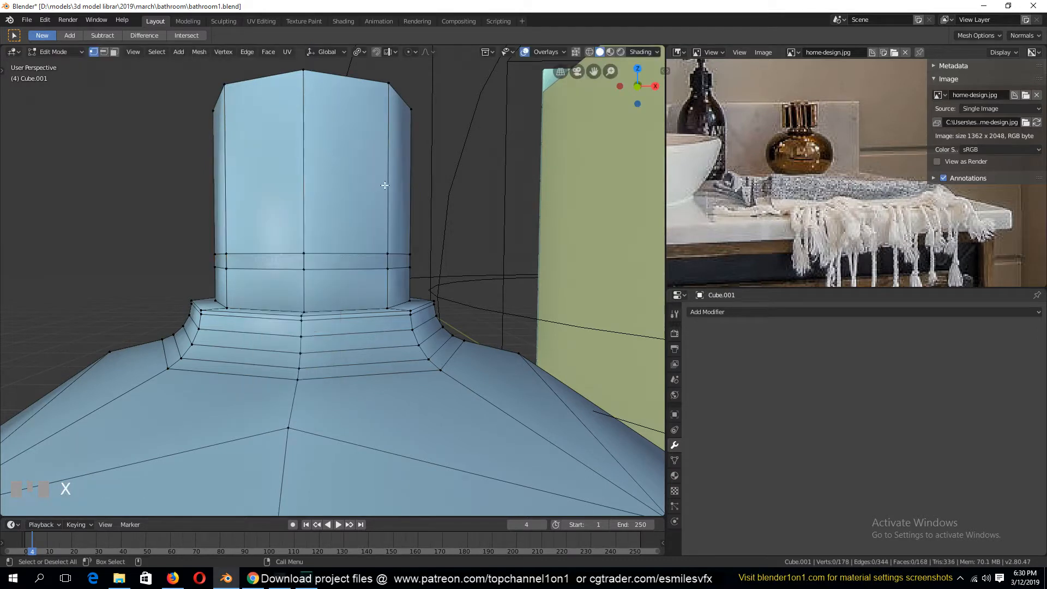
# Select the ring of side faces on the cap and widen it in X and Y only, so it exceeds the neck
pyautogui.press('3')
pyautogui.keyDown('alt'); pyautogui.click(383, 173); pyautogui.keyUp('alt')
pyautogui.press('s')
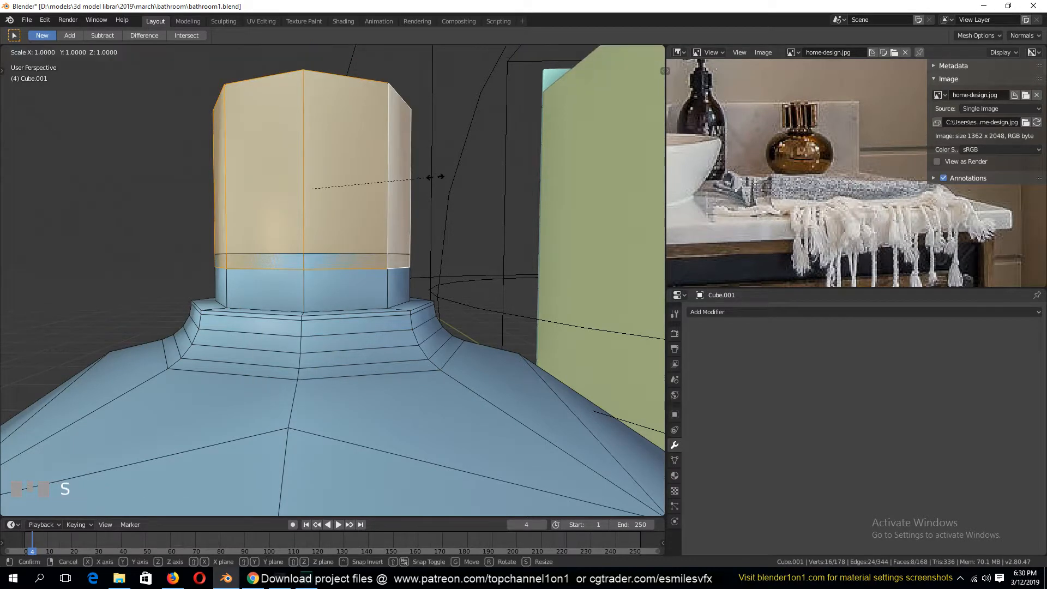
pyautogui.hotkey('shift', 'z')
pyautogui.click(467, 177)
# Extrude the cap's bottom edge loop and scale it inward to form a rim around the neck
pyautogui.press('`')
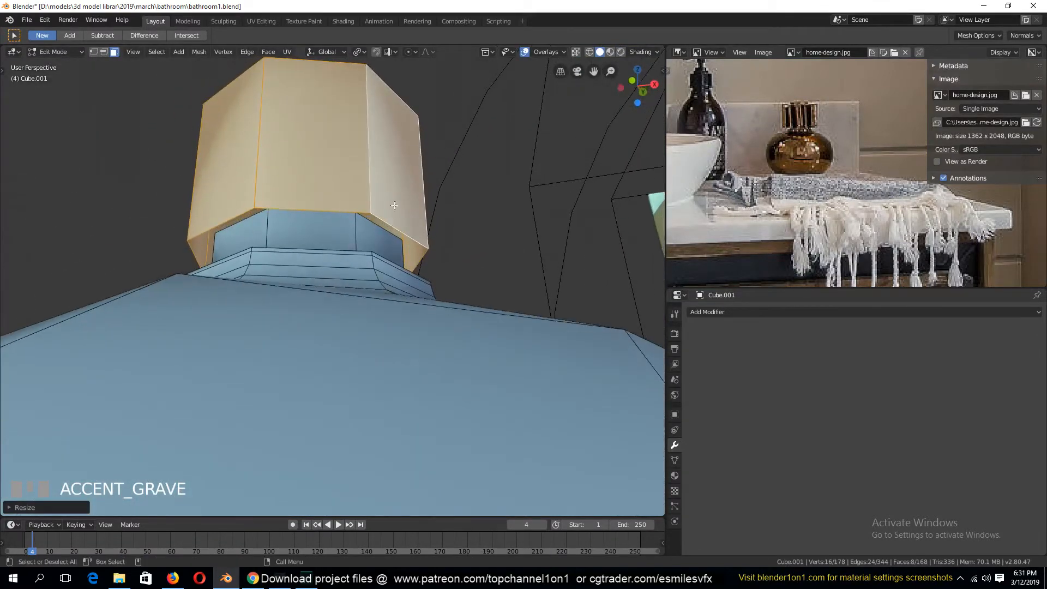
pyautogui.press('2')
pyautogui.keyDown('alt'); pyautogui.click(398, 228); pyautogui.keyUp('alt')
pyautogui.press('s')
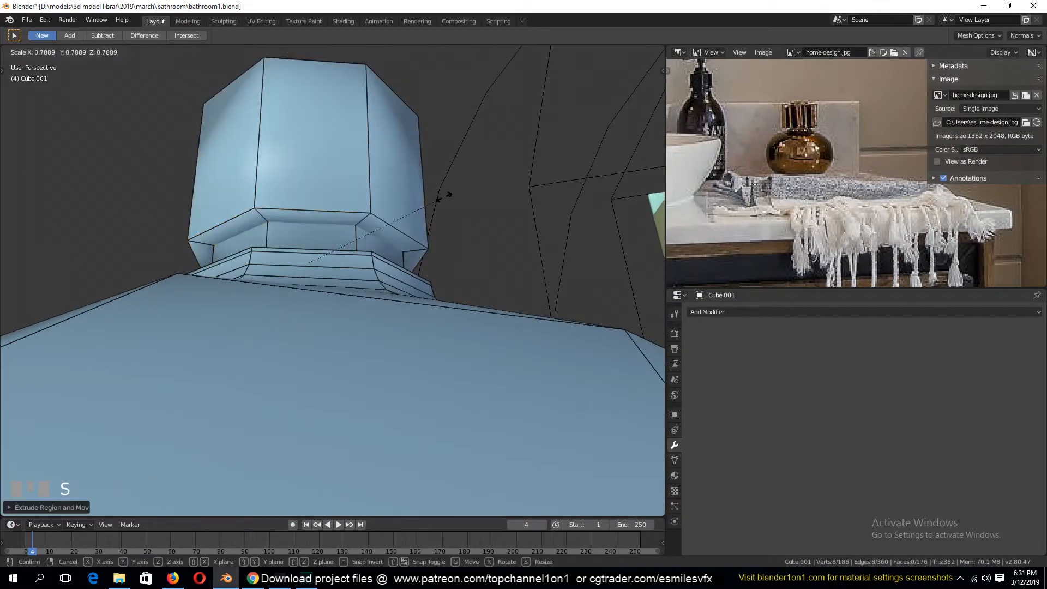
pyautogui.click(456, 199)
# Bevel the cap's outer bottom edge loop very narrowly with 2 segments
pyautogui.keyDown('alt'); pyautogui.click(393, 224); pyautogui.keyUp('alt')
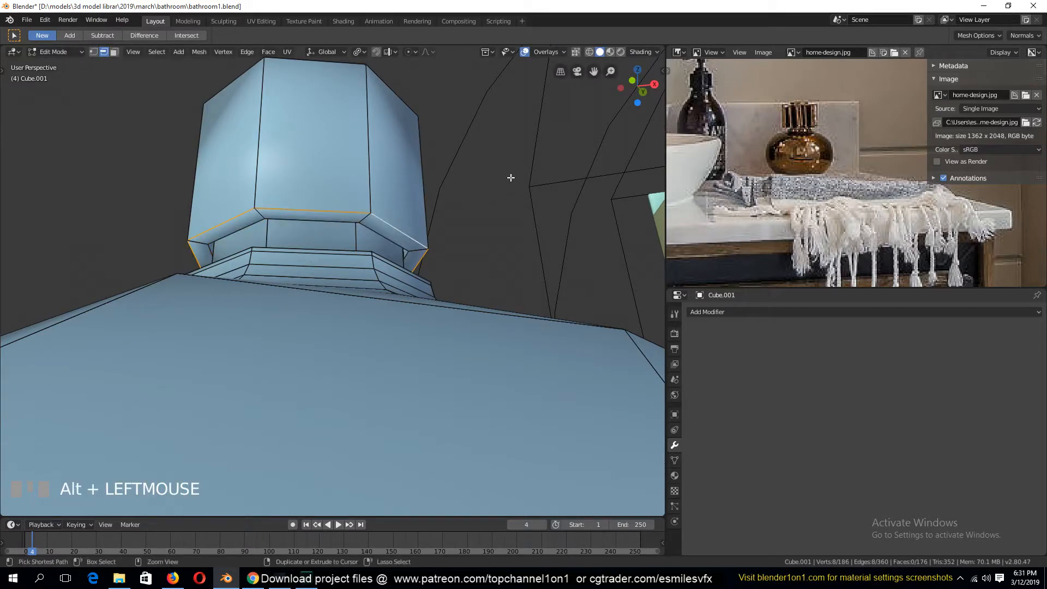
pyautogui.hotkey('ctrl', 'b')
pyautogui.scroll(-1, 519, 177)
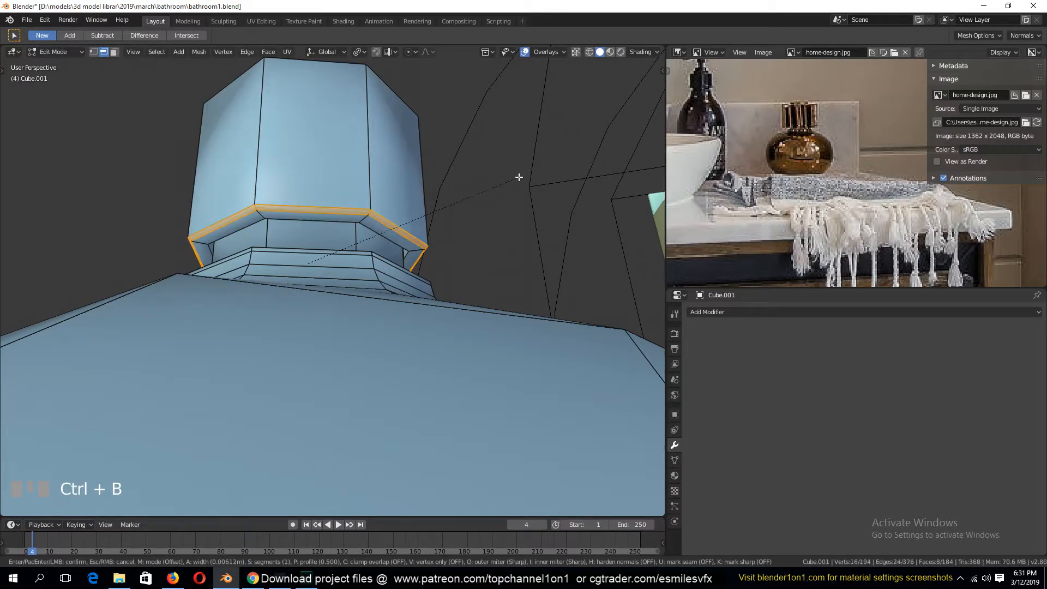
pyautogui.scroll(1, 512, 185)
pyautogui.keyDown('shift'); pyautogui.click(506, 192); pyautogui.keyUp('shift')
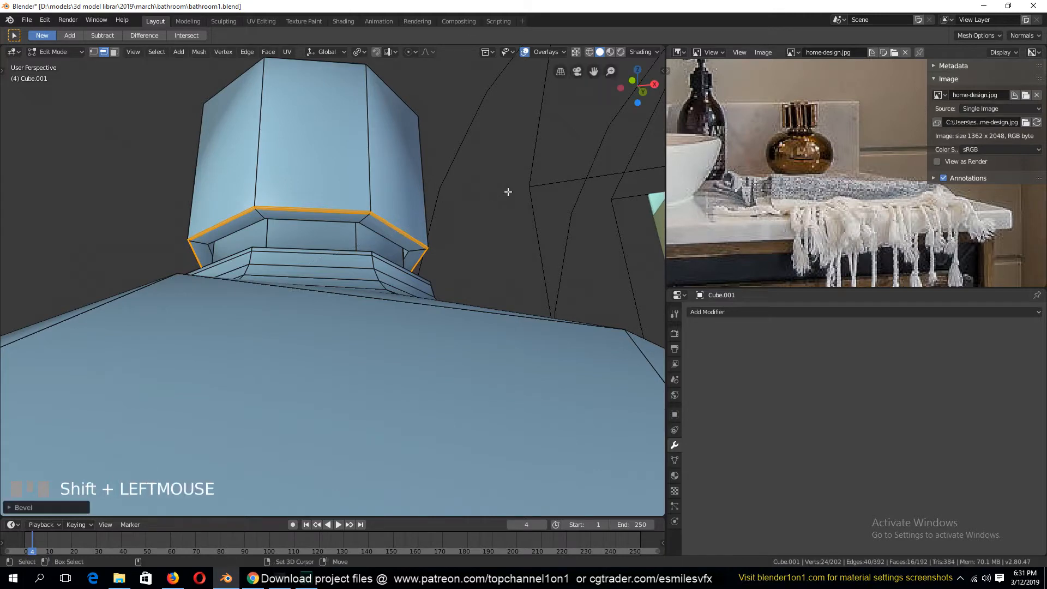
# Select the complete outer edge loop of the cap's top, bevel it narrowly and return to Object Mode
pyautogui.press('`')
pyautogui.keyDown('alt'); pyautogui.click(477, 155); pyautogui.keyUp('alt')
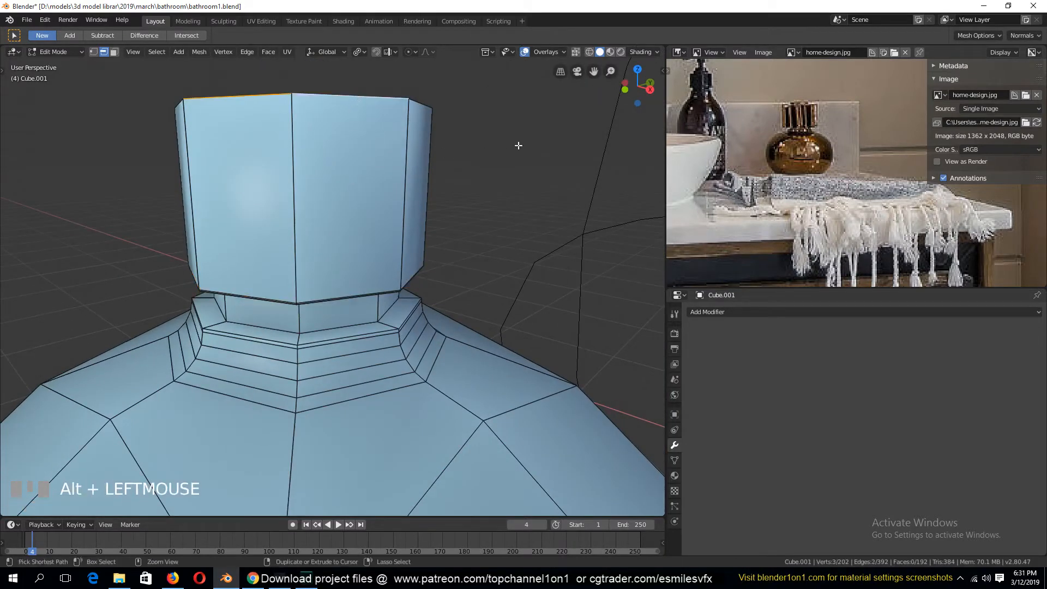
pyautogui.hotkey('ctrl', 'b')
pyautogui.press('`')
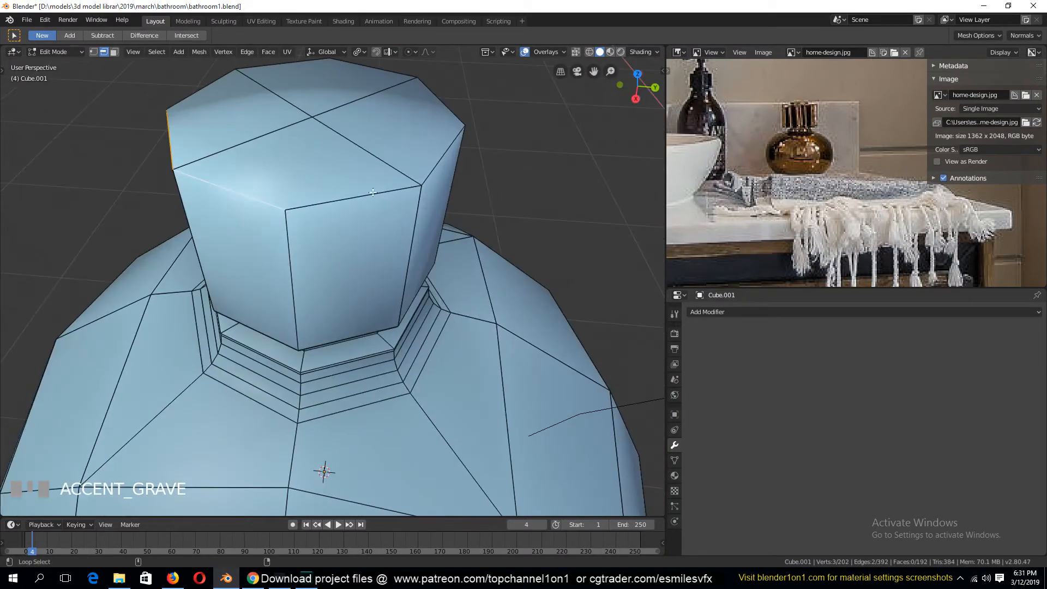
pyautogui.keyDown('alt'); pyautogui.keyDown('shift'); pyautogui.click(485, 132); pyautogui.keyUp('shift'); pyautogui.keyUp('alt')
pyautogui.press('`')
pyautogui.keyDown('alt'); pyautogui.keyDown('shift'); pyautogui.click(165, 104); pyautogui.keyUp('shift'); pyautogui.keyUp('alt')
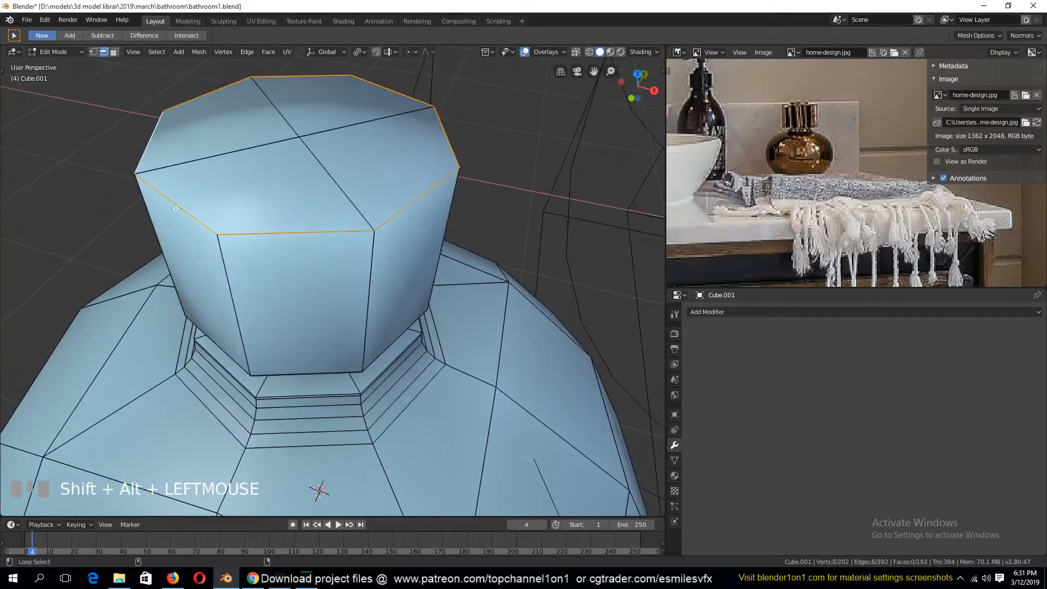
pyautogui.hotkey('ctrl', 'b')
pyautogui.click(527, 335)
pyautogui.press('Tab')
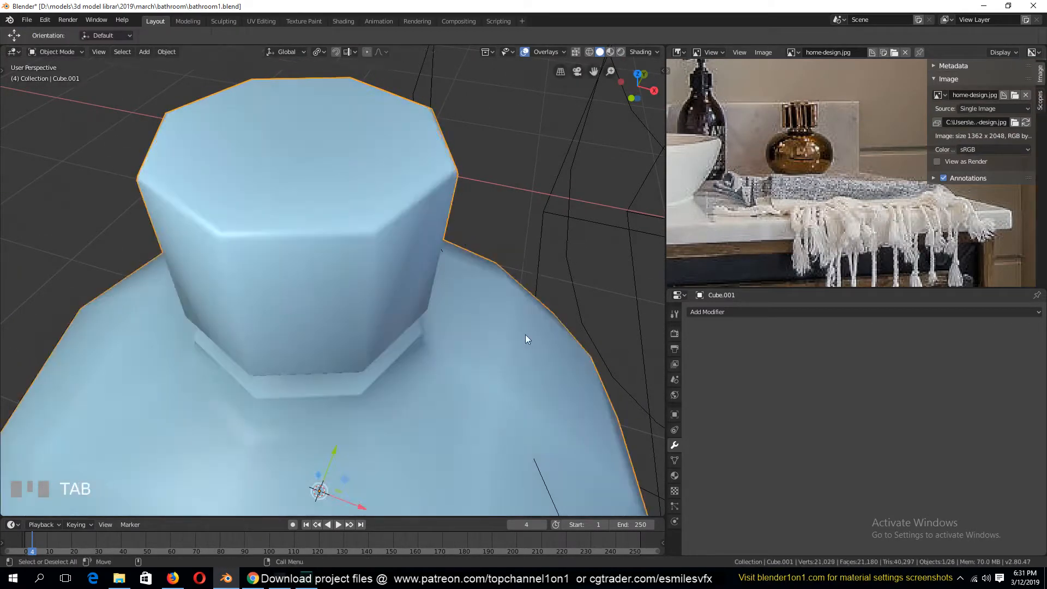
# Add a level 2 Subdivision modifier to the bottle and deselect everything
pyautogui.press('`')
pyautogui.hotkey('ctrl', '2')
pyautogui.scroll(-3, 498, 406)
pyautogui.scroll(2, 515, 230)
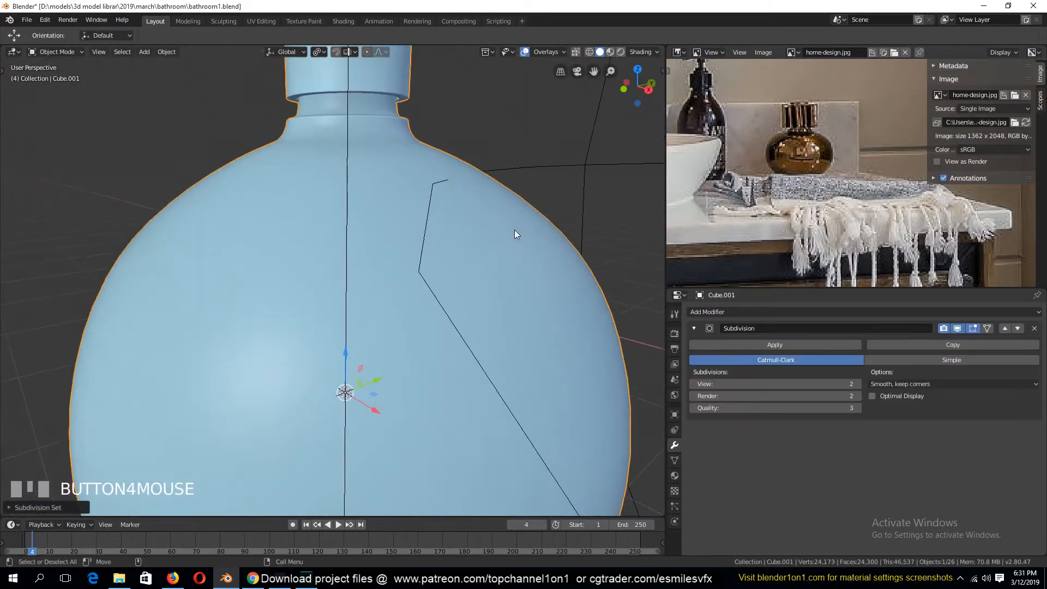
pyautogui.scroll(-5, 515, 230)
pyautogui.press('a')
pyautogui.press('`')
pyautogui.scroll(-3, 381, 217)
pyautogui.press('`')
pyautogui.scroll(5, 376, 300)
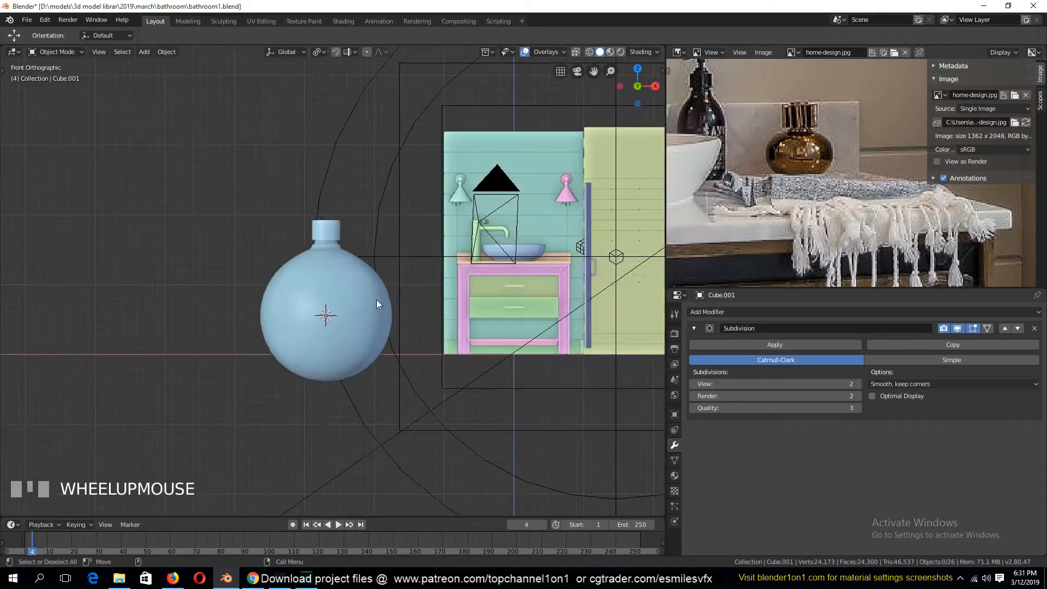
# Flatten the bottle's base by moving its bottom centre vertex upward with proportional editing, and return to Object Mode in solid shading
pyautogui.keyDown('shift'); pyautogui.moveTo(377, 295); pyautogui.dragTo(398, 235, button='middle'); pyautogui.keyUp('shift')
pyautogui.click(364, 395)
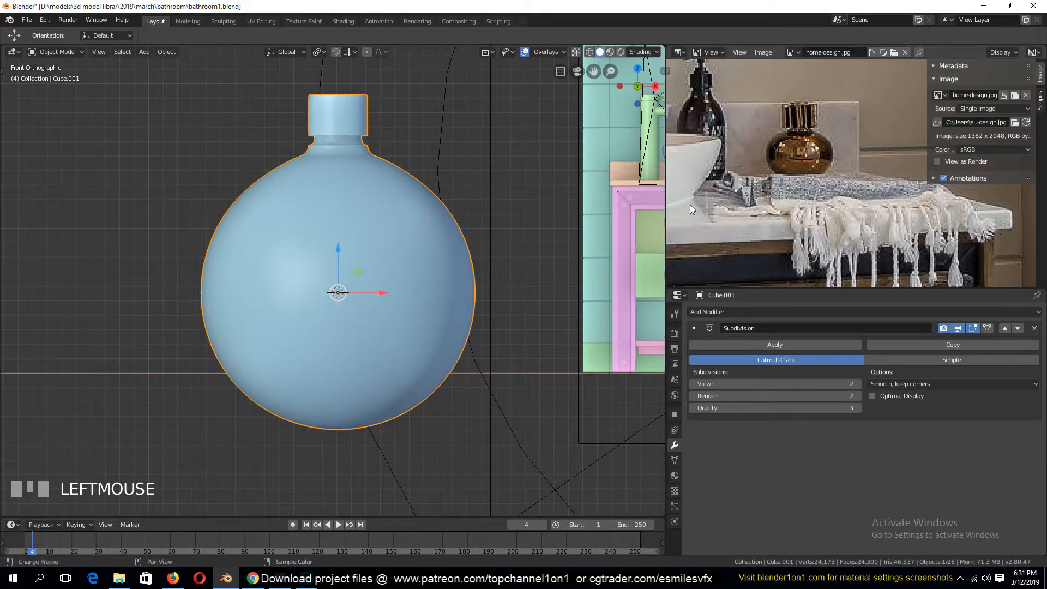
pyautogui.press('Tab')
pyautogui.hotkey('alt', 'z')
pyautogui.press('1')
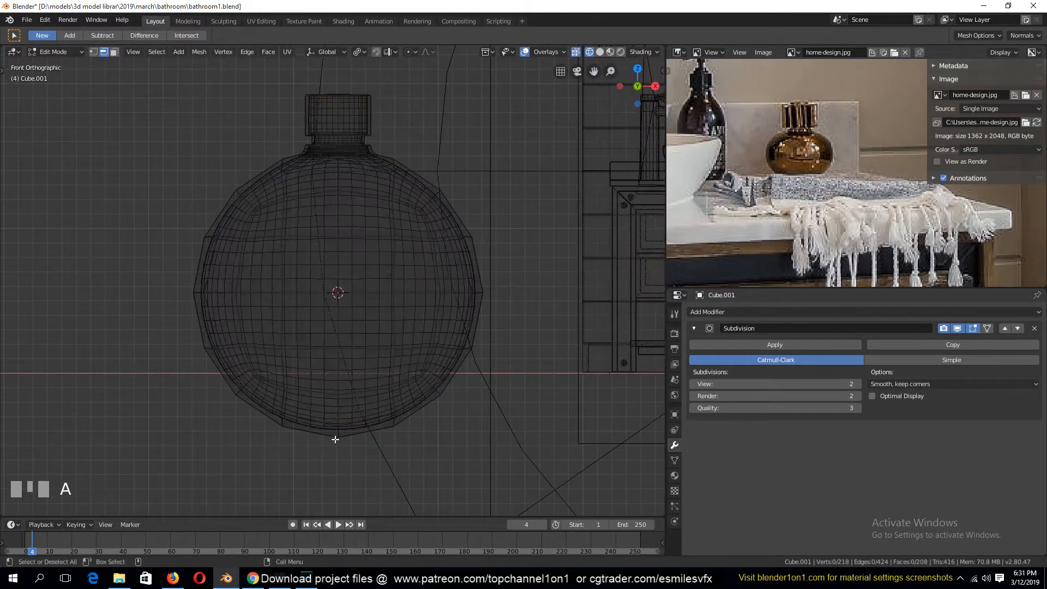
pyautogui.click(346, 432)
pyautogui.click(334, 439)
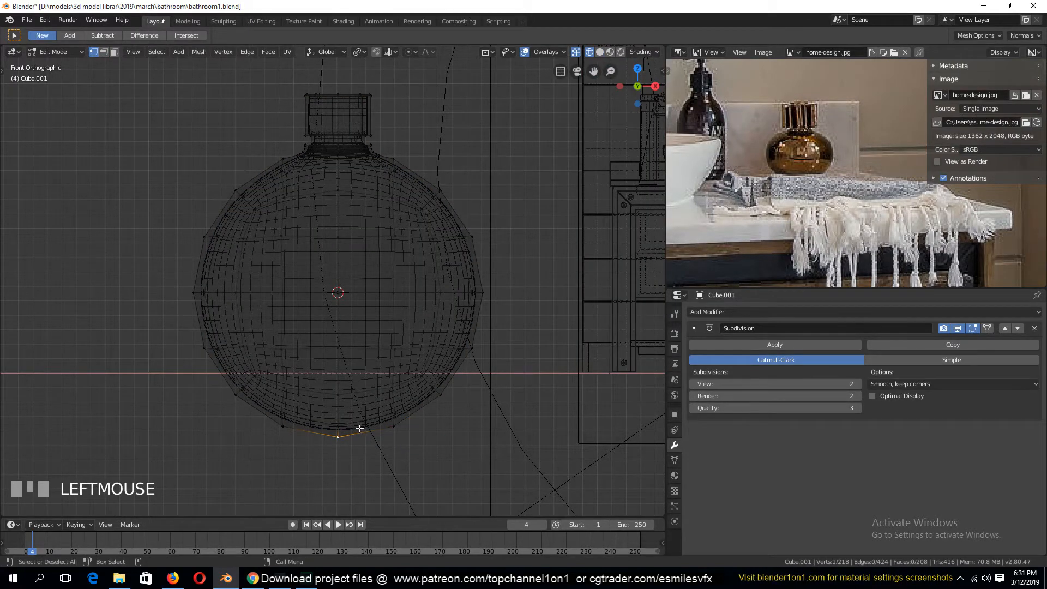
pyautogui.press('`')
pyautogui.press('KP_1')
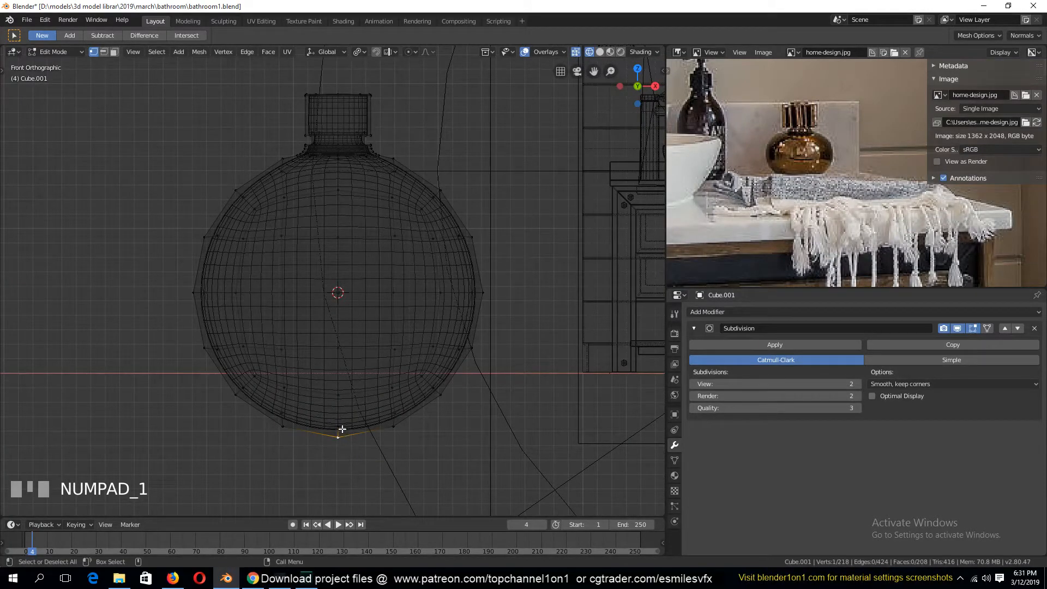
pyautogui.press('g')
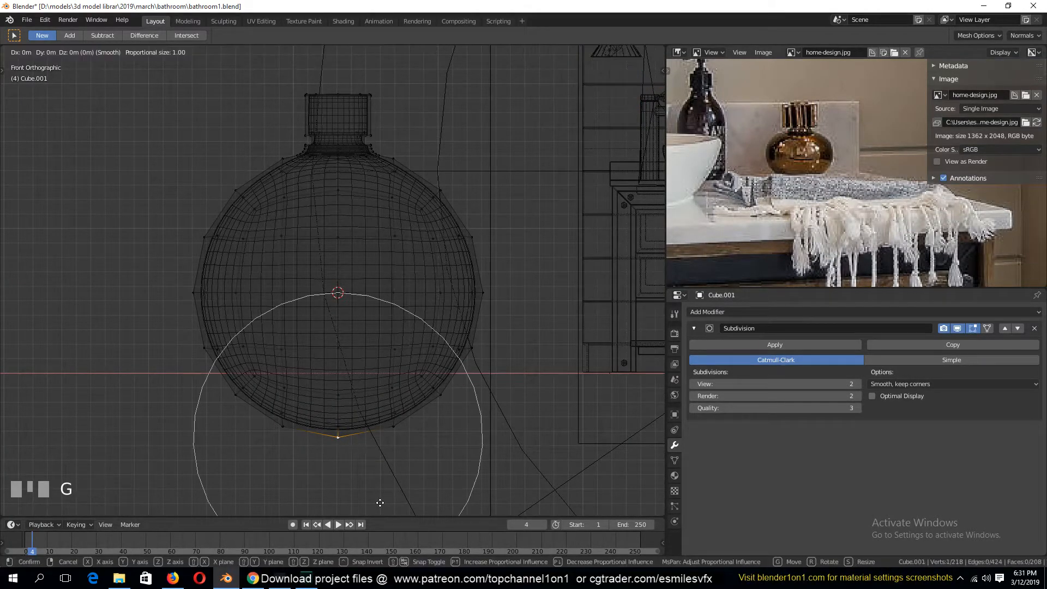
pyautogui.click(372, 470)
pyautogui.press('Tab')
pyautogui.press('z')
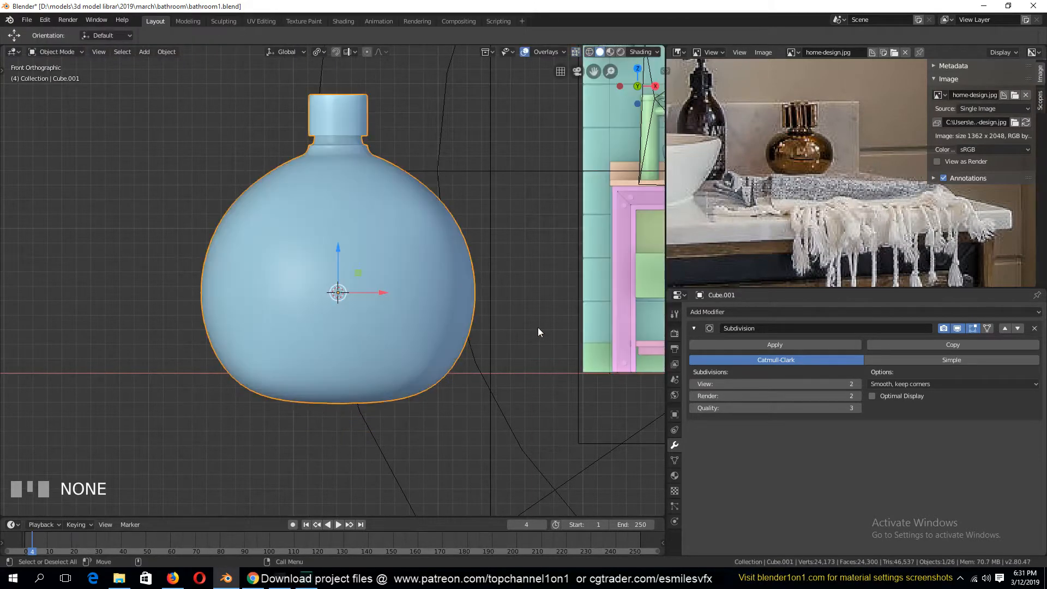
# In the bottle's Edit Mode with wireframe shading, box-select the cap's upper vertices in front view and extend the selection to all linked geometry
pyautogui.scroll(-4, 537, 327)
pyautogui.press('a')
pyautogui.press('`')
pyautogui.moveTo(447, 300)
pyautogui.mouseDown(button='middle')
pyautogui.moveTo(332, 349)
pyautogui.moveTo(451, 322)
pyautogui.moveTo(377, 292)
pyautogui.mouseUp(button='middle')
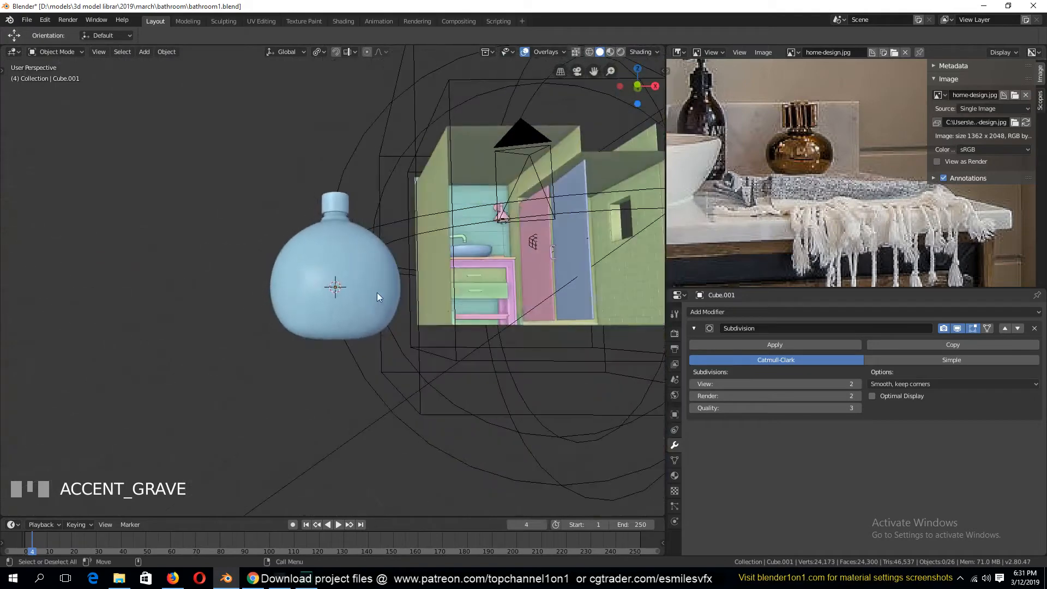
pyautogui.click(372, 290)
pyautogui.press('KP_1')
pyautogui.scroll(6, 375, 254)
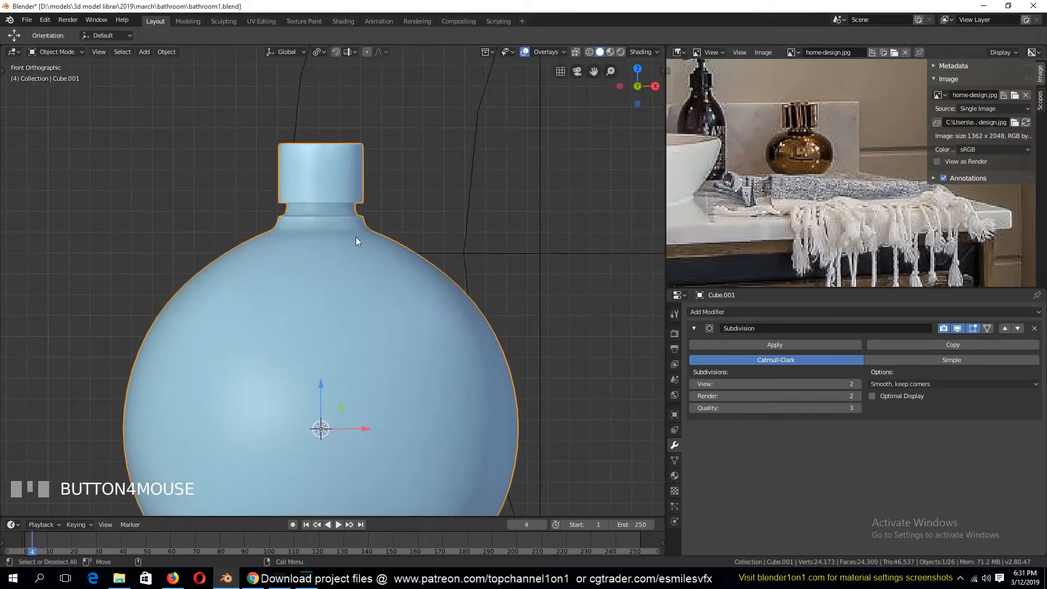
pyautogui.press('Tab')
pyautogui.press('z')
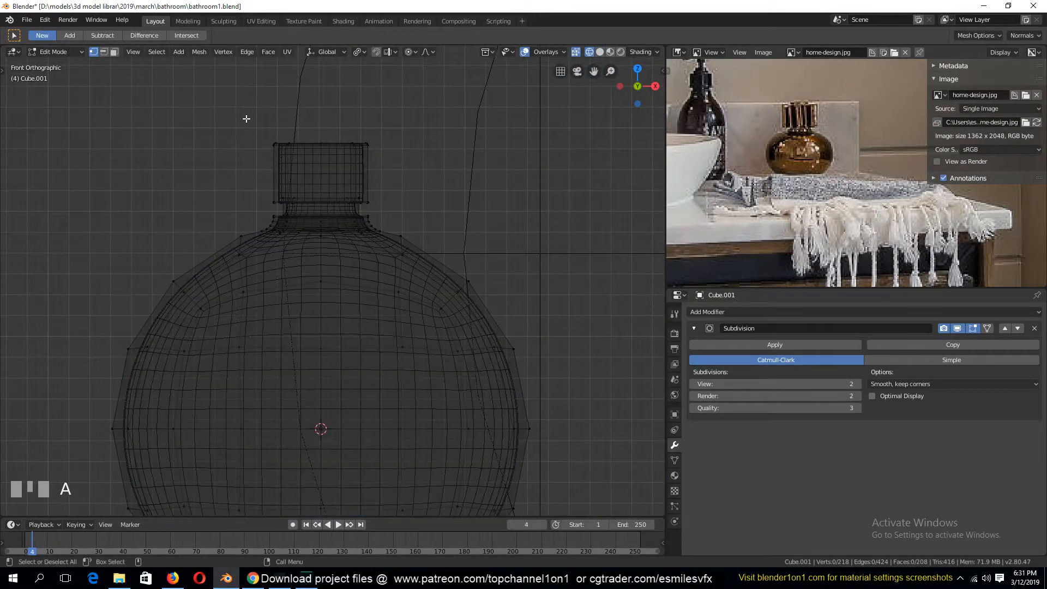
pyautogui.press('n')
pyautogui.moveTo(234, 117); pyautogui.dragTo(417, 164)
pyautogui.hotkey('ctrl', 'l')
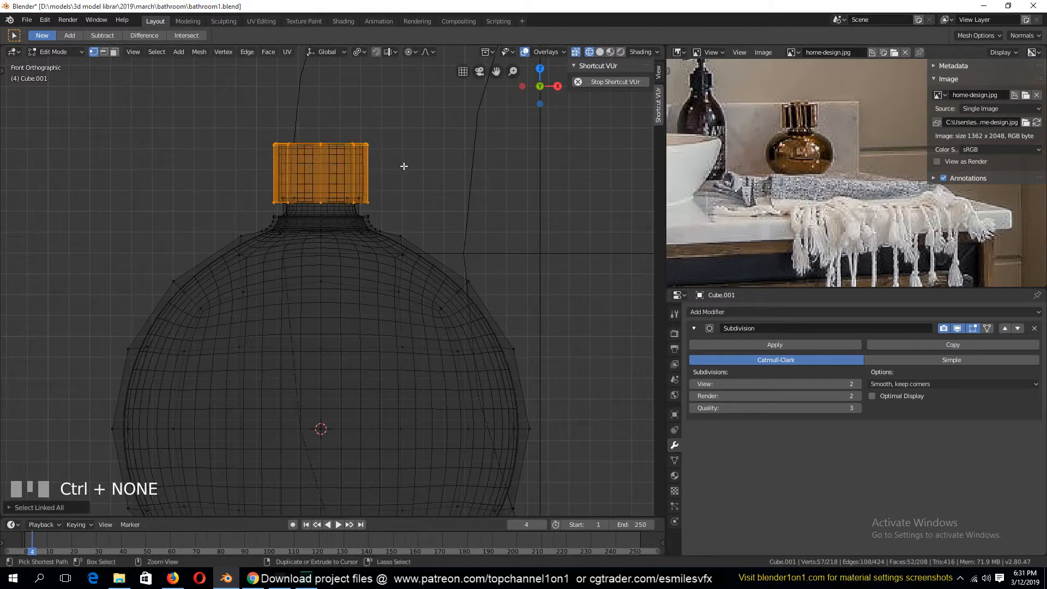
# Try to enlarge the selected cap with proportional editing on, and undo the scaling
pyautogui.press('s')
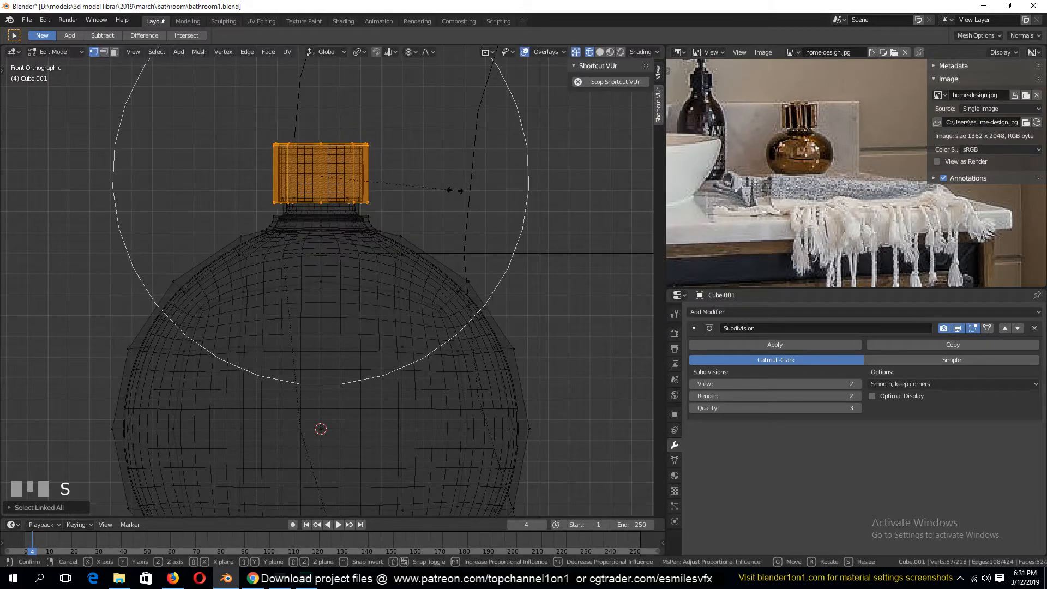
pyautogui.click(510, 183)
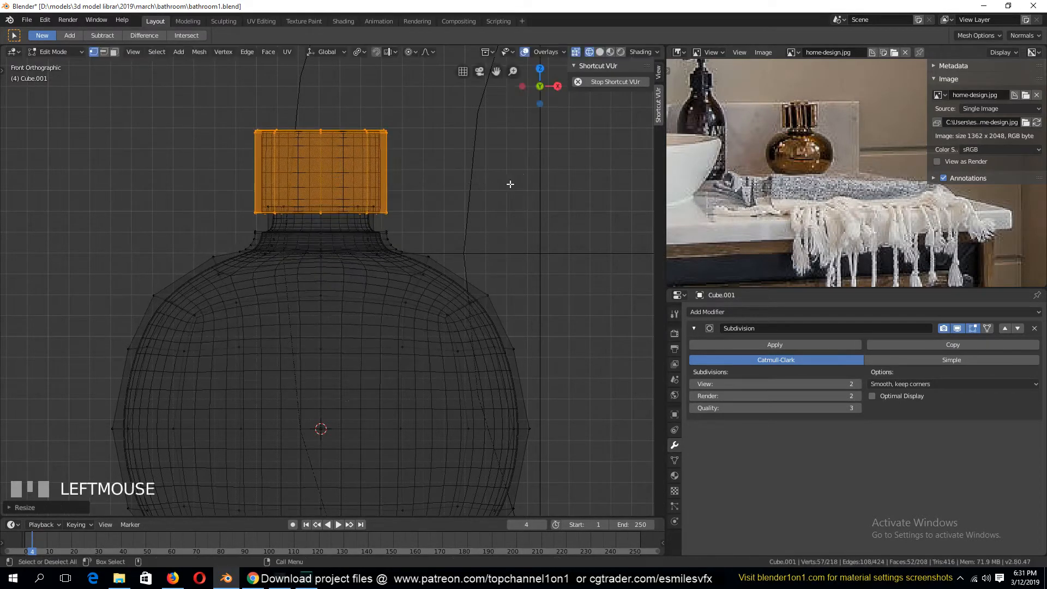
pyautogui.press('Tab')
pyautogui.press('z')
pyautogui.scroll(-3, 541, 292)
pyautogui.press('Tab')
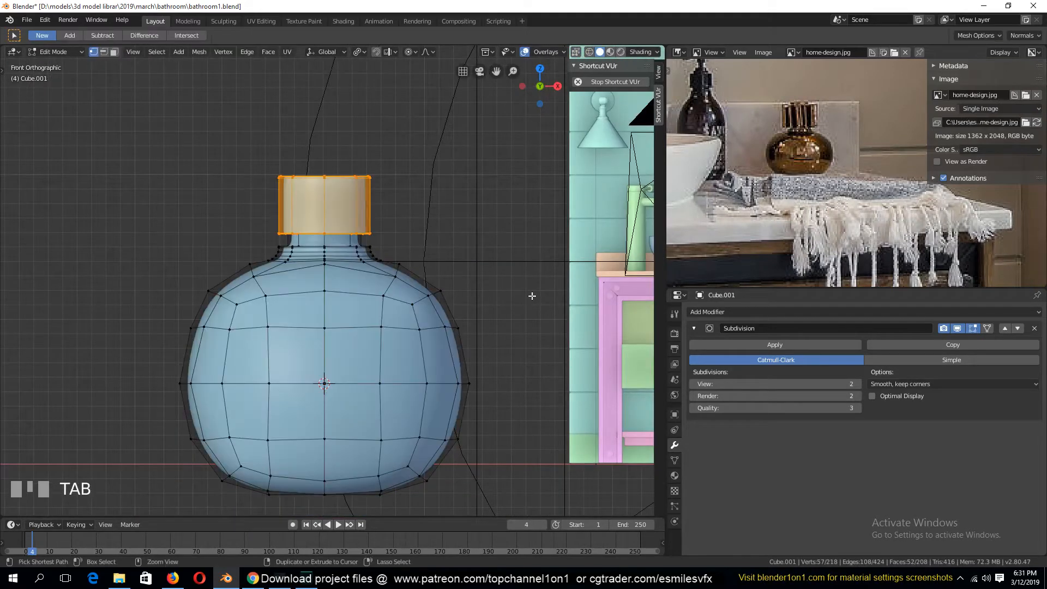
pyautogui.press('Tab')
pyautogui.hotkey('ctrl', 'z')
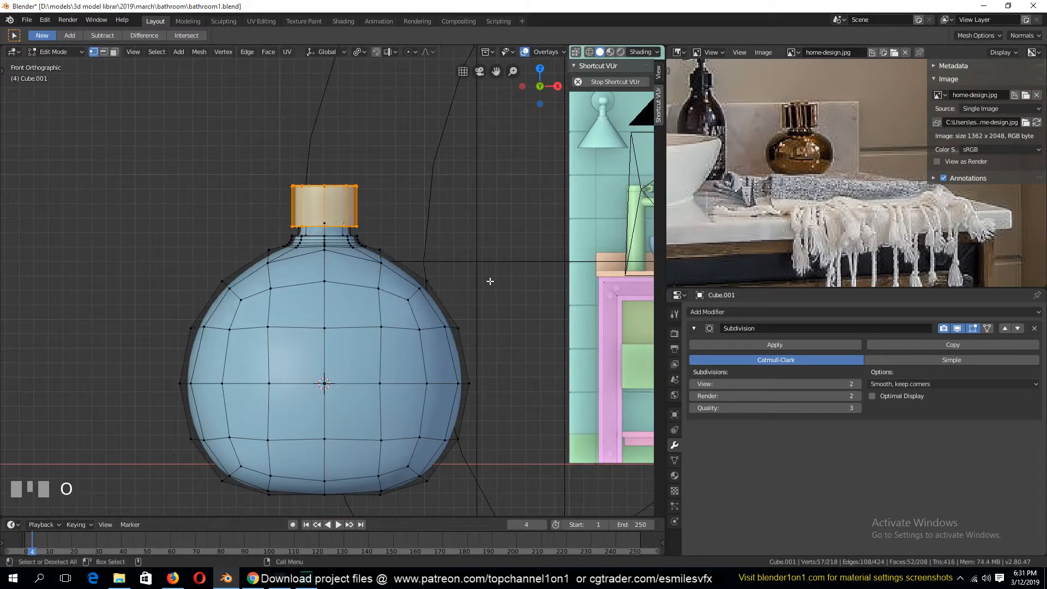
# Scale up only the cap uniformly with proportional editing off, and return to Object Mode
pyautogui.press('s')
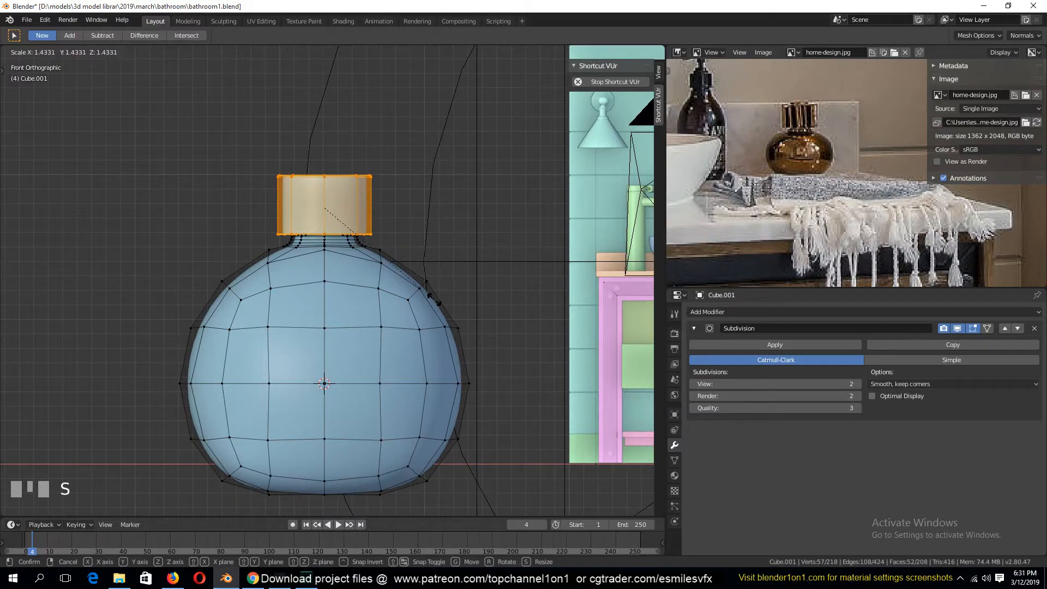
pyautogui.click(443, 320)
pyautogui.press('Tab')
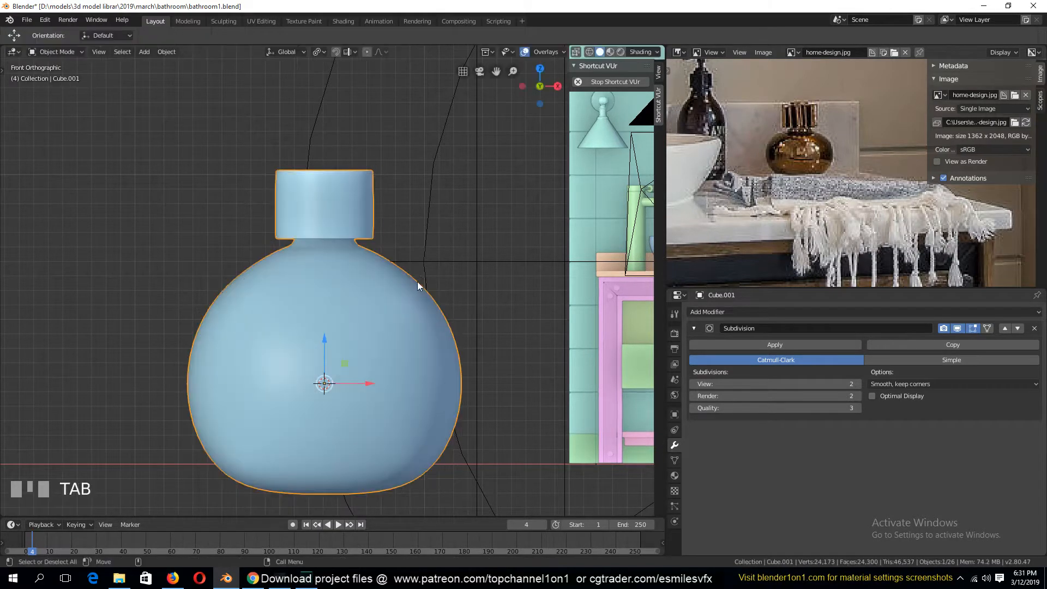
# Scale the whole bottle down to a small accessory size relative to the bathroom vanity
pyautogui.scroll(-4, 417, 281)
pyautogui.press('a')
pyautogui.press('`')
pyautogui.moveTo(405, 297); pyautogui.dragTo(398, 317, button='middle')
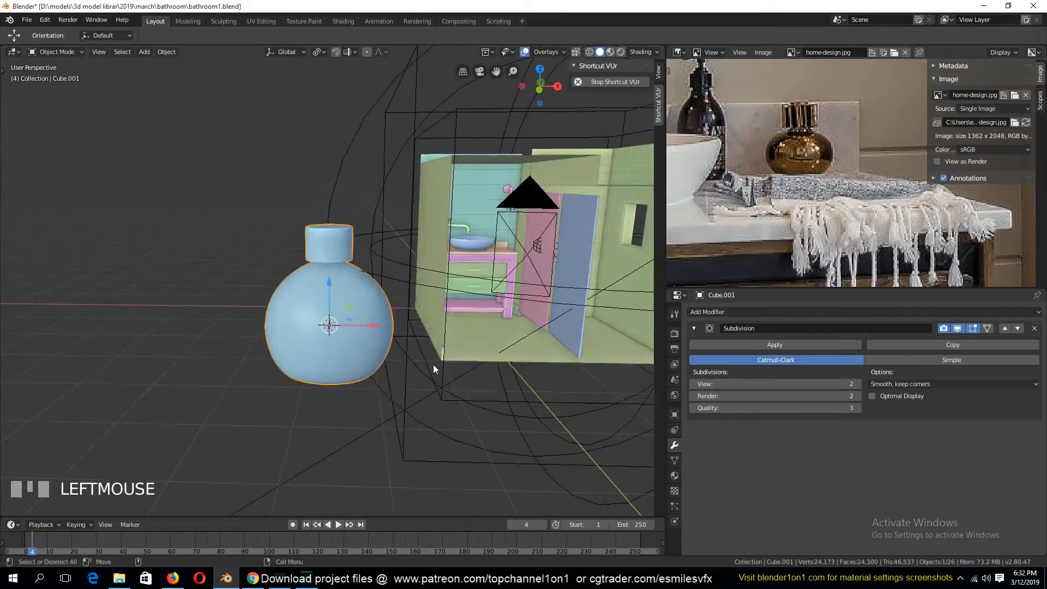
pyautogui.press('s')
pyautogui.click(351, 336)
pyautogui.press('KP_1')
pyautogui.scroll(2, 351, 336)
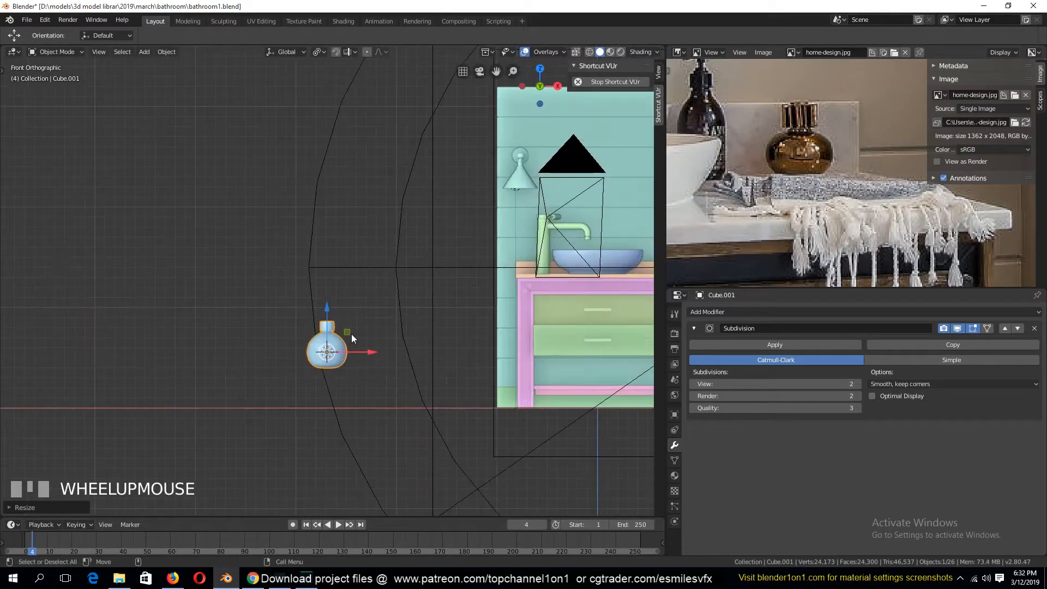
pyautogui.keyDown('shift'); pyautogui.moveTo(352, 334); pyautogui.dragTo(365, 267, button='middle'); pyautogui.keyUp('shift')
pyautogui.scroll(2, 266, 342)
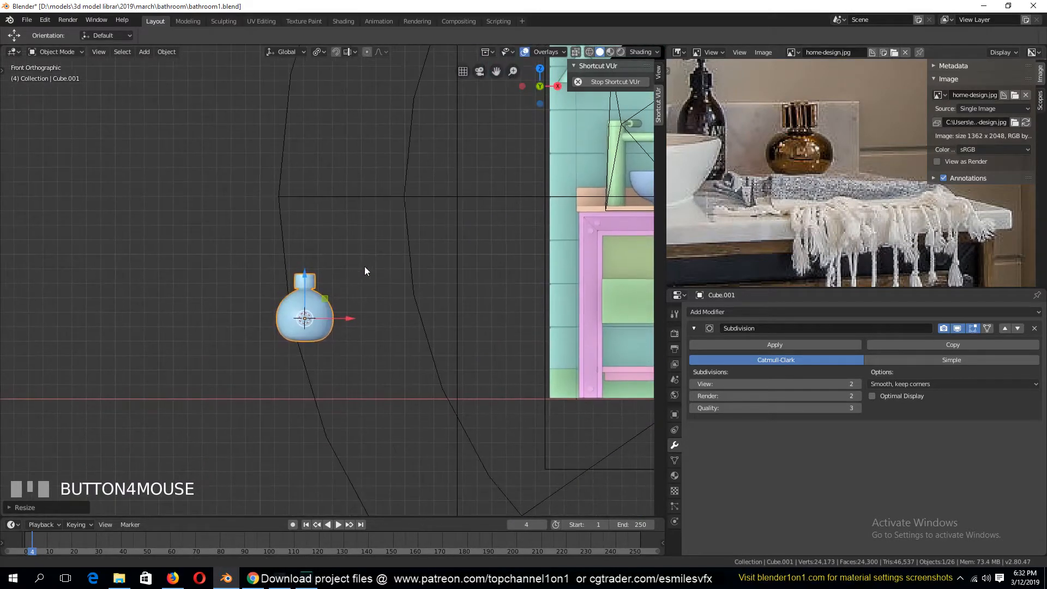
# Duplicate the bottle and place the copy beside the original, slightly higher along negative X
pyautogui.scroll(4, 334, 323)
pyautogui.hotkey('shift', 'd')
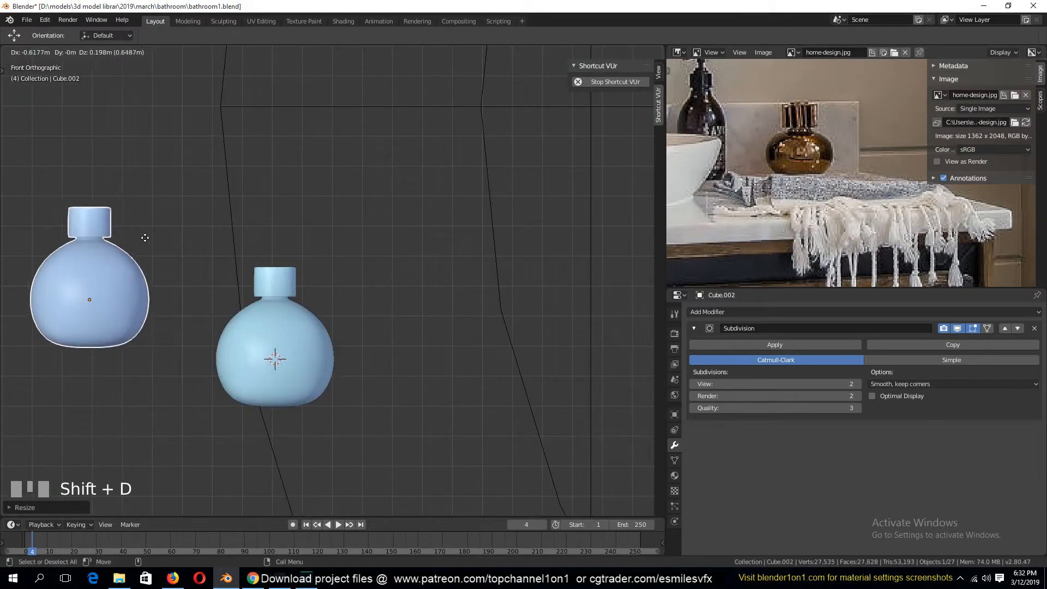
pyautogui.click(145, 238)
pyautogui.press('KP_Decimal')
pyautogui.scroll(2, 162, 269)
pyautogui.press('`')
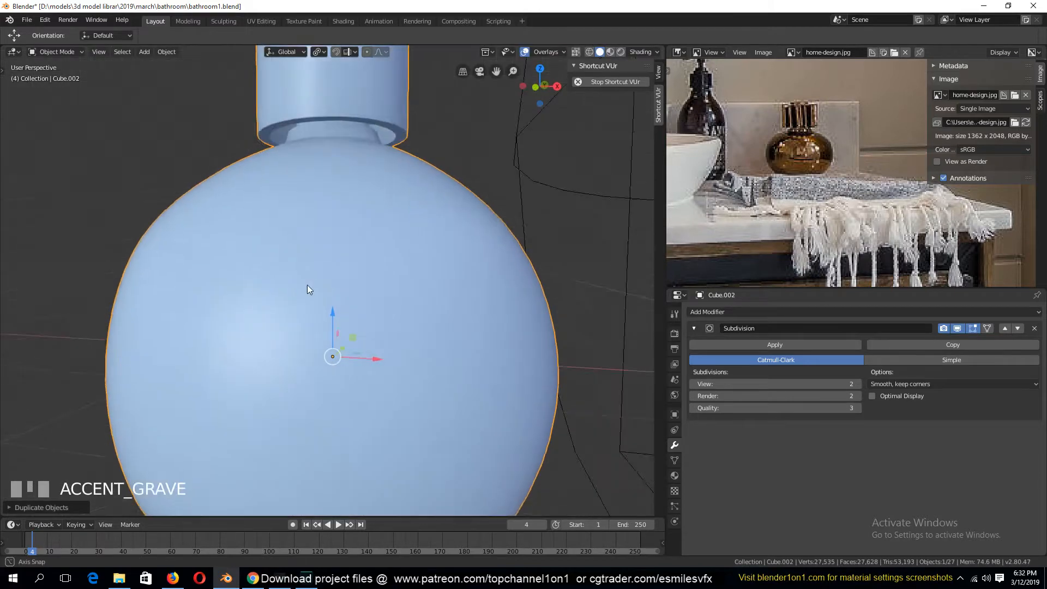
# In the duplicate's Edit Mode, select the front centre vertex of the body and grow the selection to its surrounding faces
pyautogui.scroll(-5, 243, 306)
pyautogui.moveTo(307, 284); pyautogui.dragTo(434, 297, button='middle')
pyautogui.press('Tab')
pyautogui.hotkey('alt', 'a')
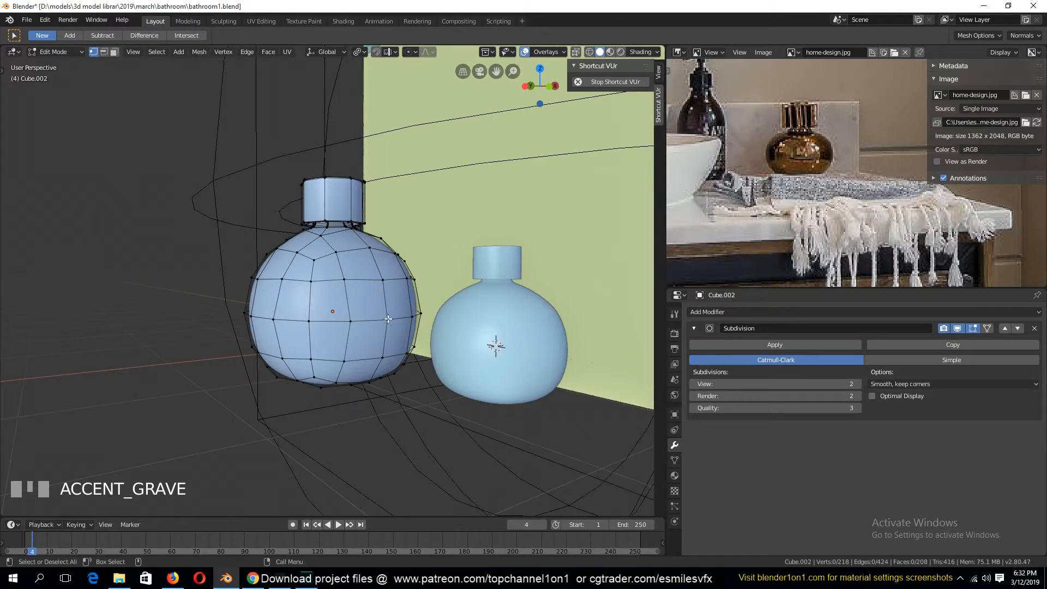
pyautogui.press('ctrl+KP_Add')
pyautogui.press('KP_7')
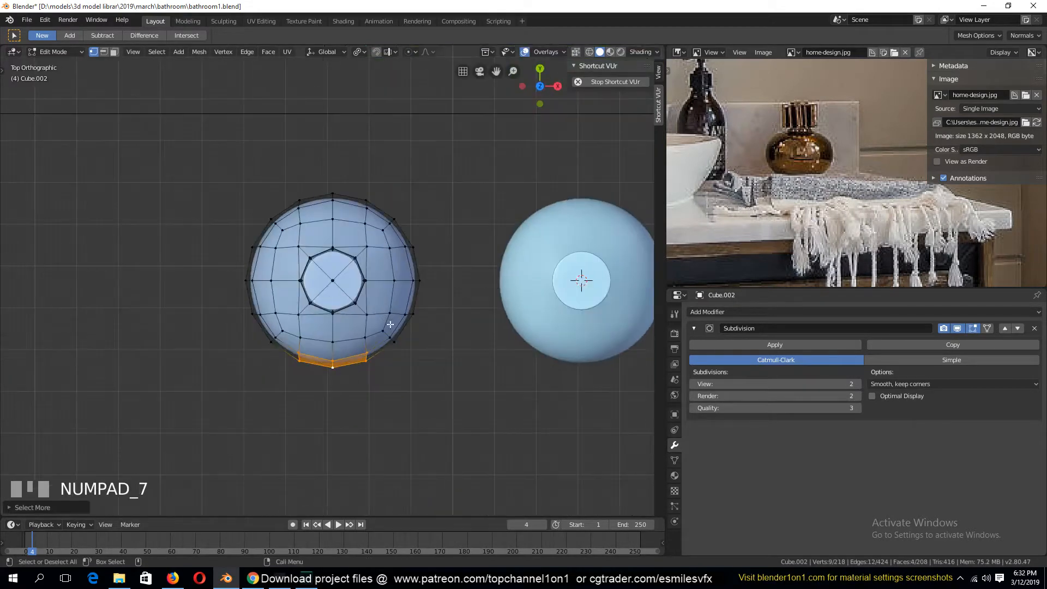
pyautogui.press('a')
pyautogui.press('t')
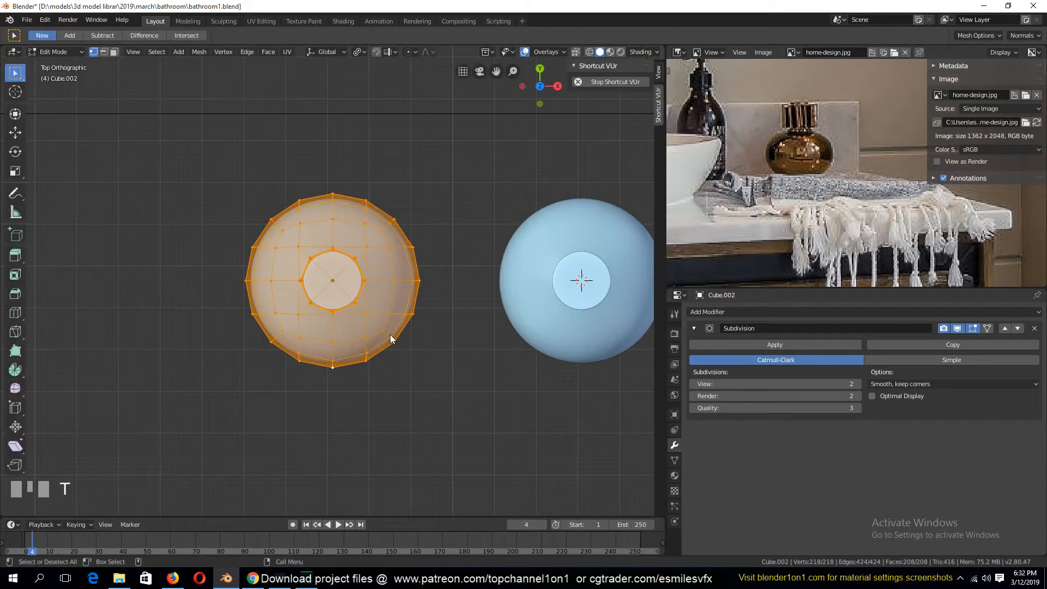
pyautogui.rightClick(391, 335)
pyautogui.hotkey('ctrl', 'z')
pyautogui.press('s')
pyautogui.press('y')
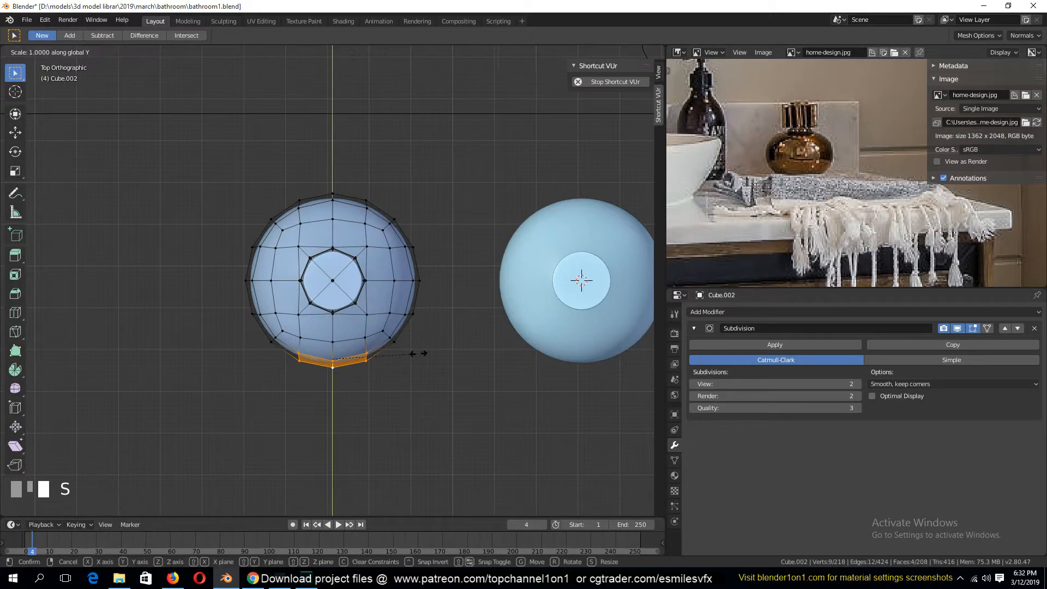
pyautogui.rightClick(418, 353)
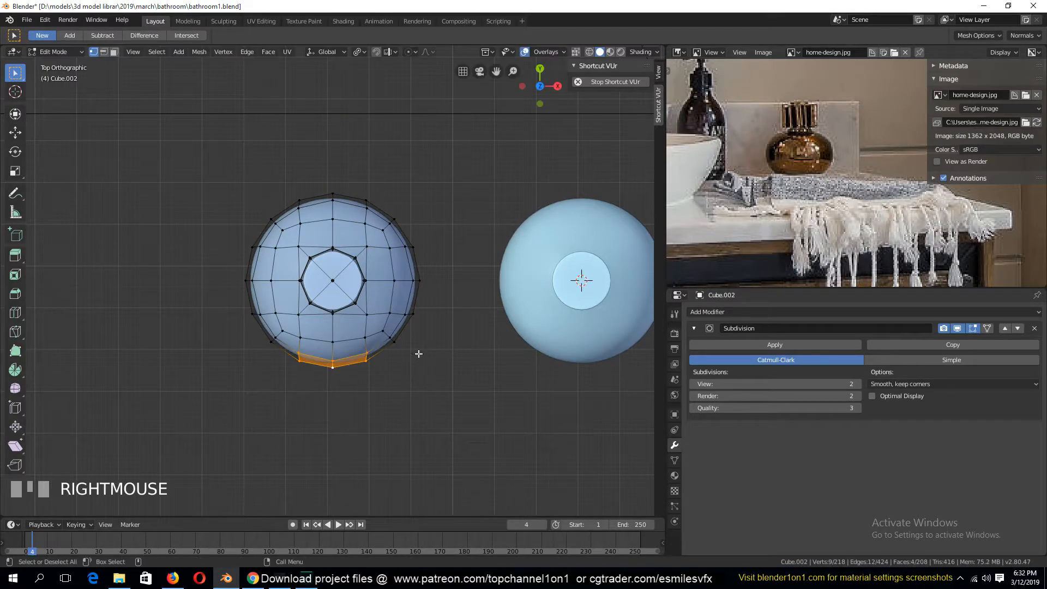
# Mirror the selected front faces of the duplicate along Y and move them inward along the Y axis
pyautogui.hotkey('ctrl', 'm')
pyautogui.click(418, 354)
pyautogui.press('g')
pyautogui.press('y')
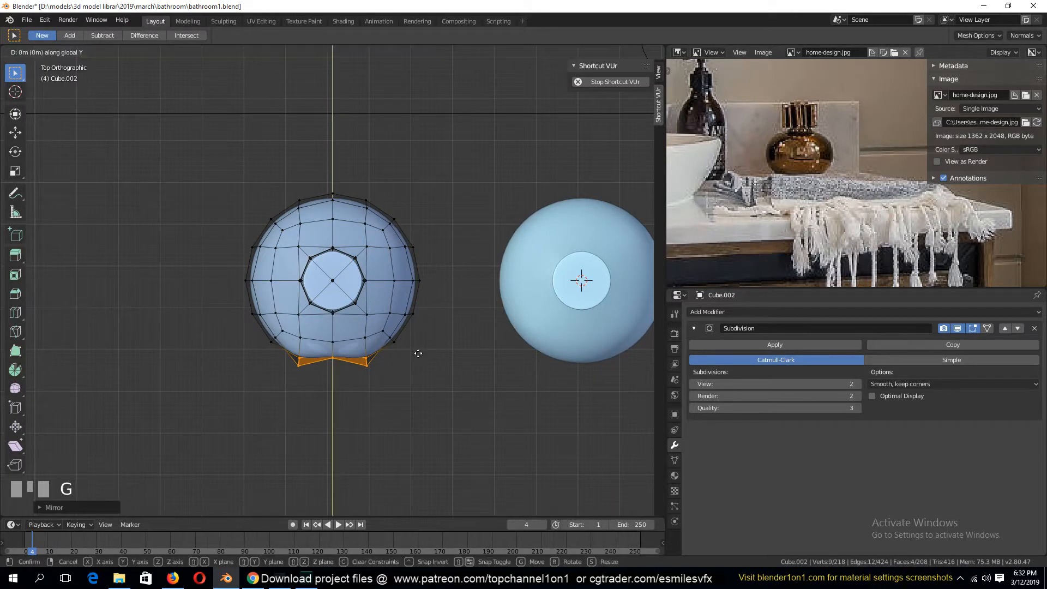
pyautogui.click(420, 327)
# Scale the recessed front faces along Y and return to Object Mode
pyautogui.press('s')
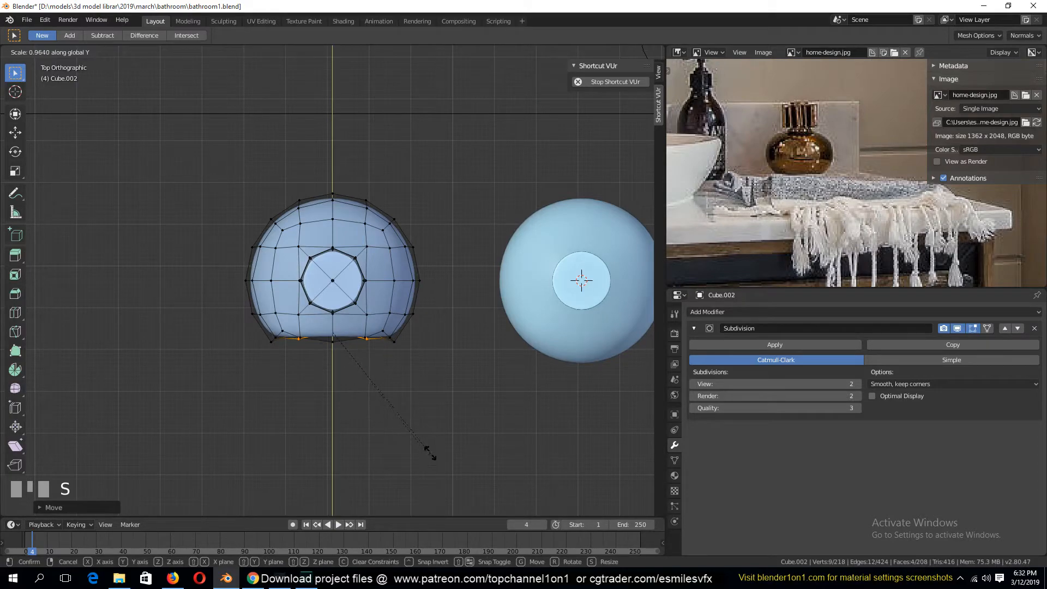
pyautogui.click(404, 382)
pyautogui.press('Tab')
pyautogui.moveTo(404, 376); pyautogui.dragTo(539, 224, button='middle')
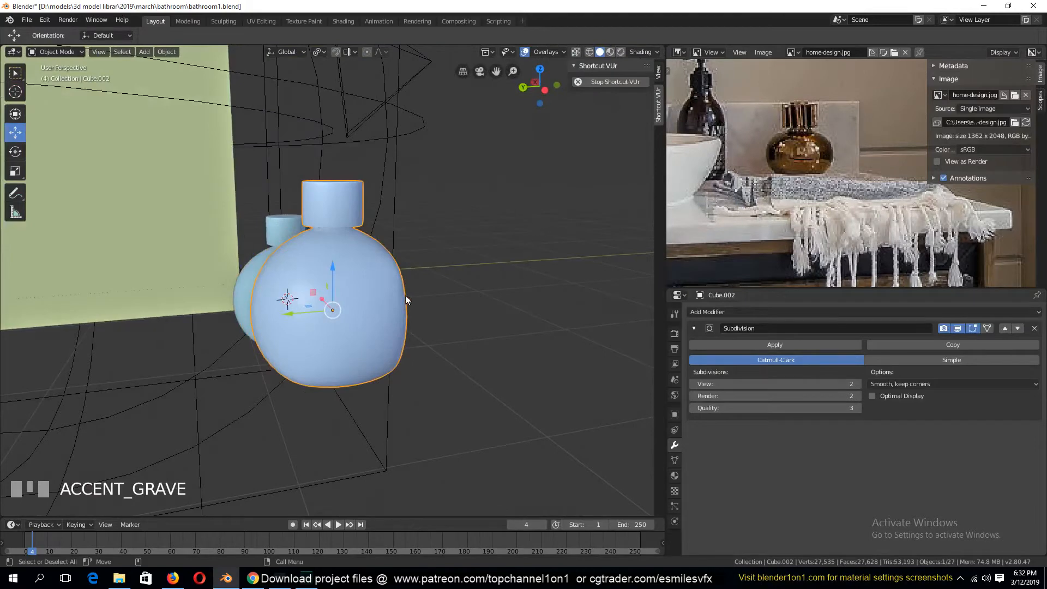
# In the duplicate's Edit Mode, select all geometry of the rear half in wireframe, delete it and return to solid Object Mode
pyautogui.press('KP_1')
pyautogui.press('KP_3')
pyautogui.press('KP_1')
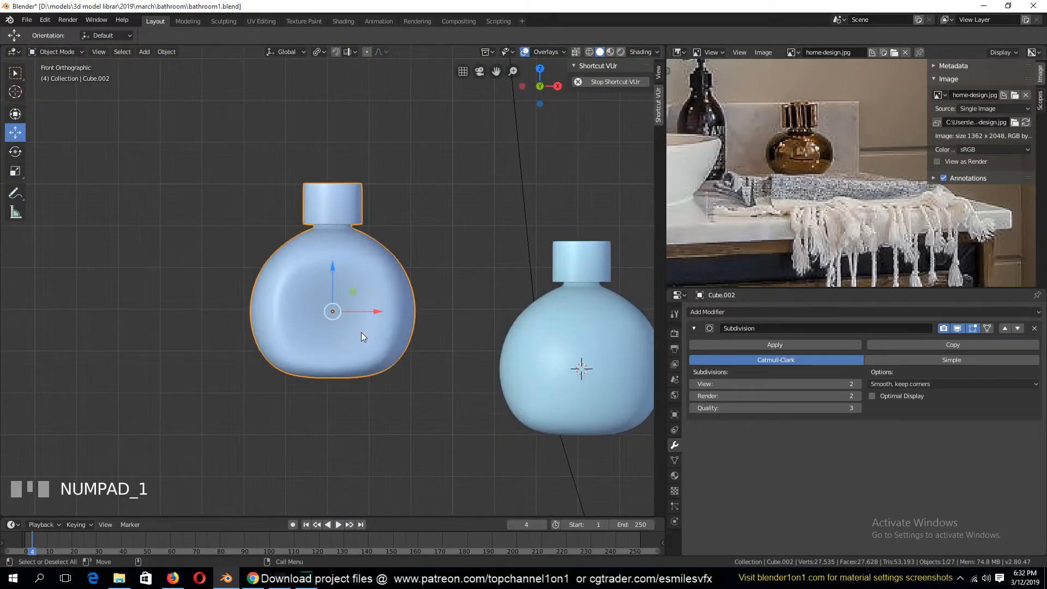
pyautogui.press('KP_3')
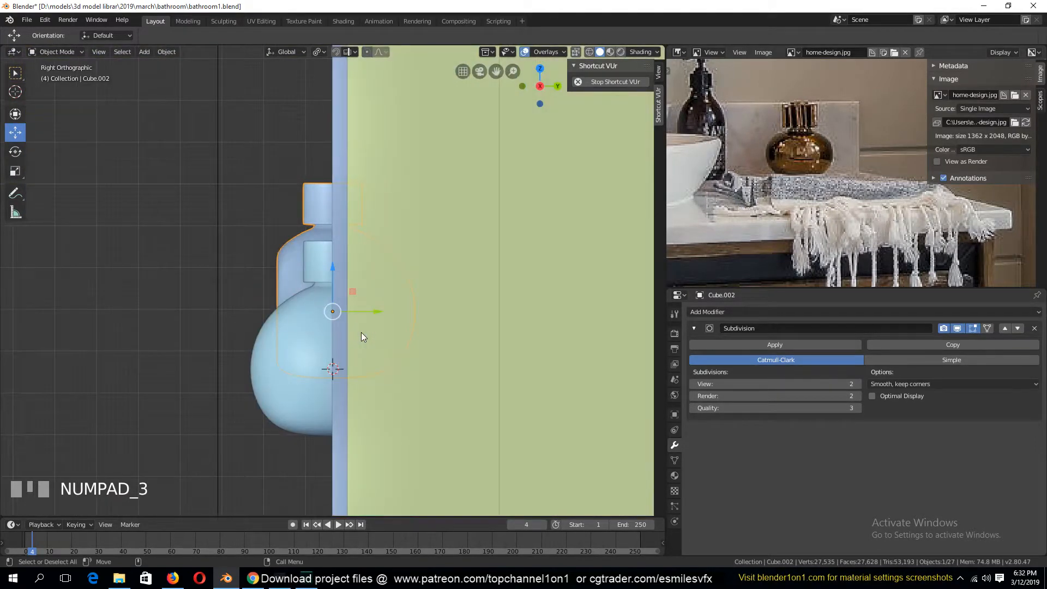
pyautogui.press('ctrl+KP_3')
pyautogui.press('Tab')
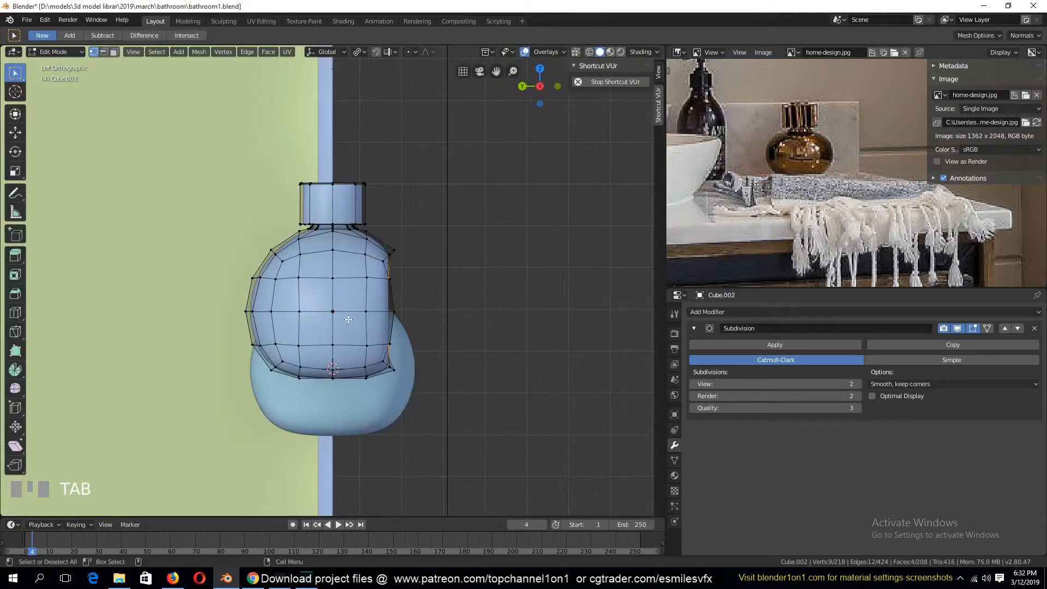
pyautogui.press('z')
pyautogui.click(235, 238)
pyautogui.hotkey('alt', 'a')
pyautogui.press('b')
pyautogui.moveTo(208, 123); pyautogui.dragTo(331, 431)
pyautogui.press('x')
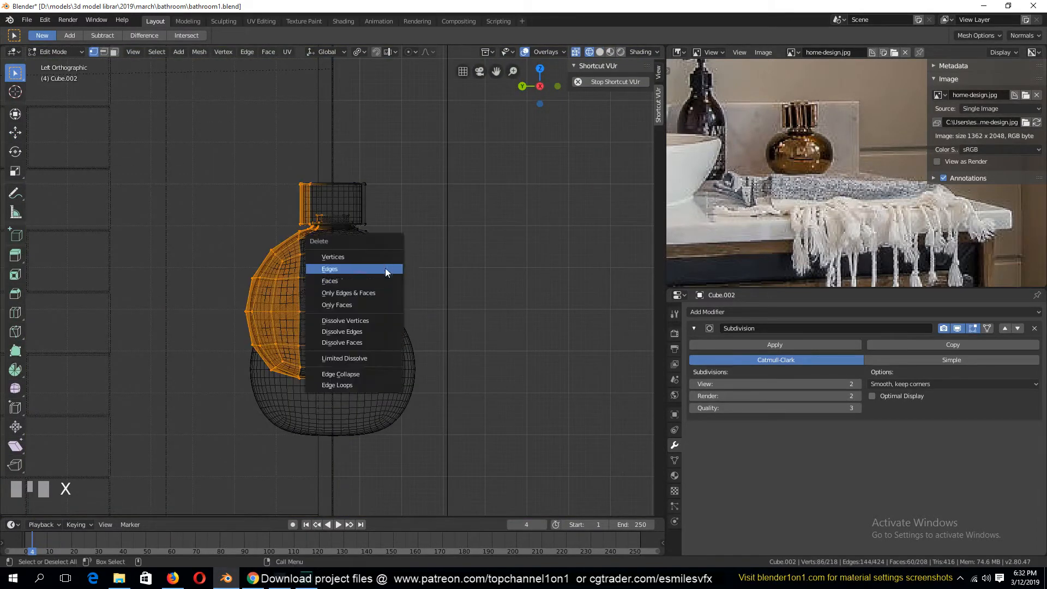
pyautogui.click(385, 268)
pyautogui.press('Tab')
pyautogui.press('z')
pyautogui.click(504, 264)
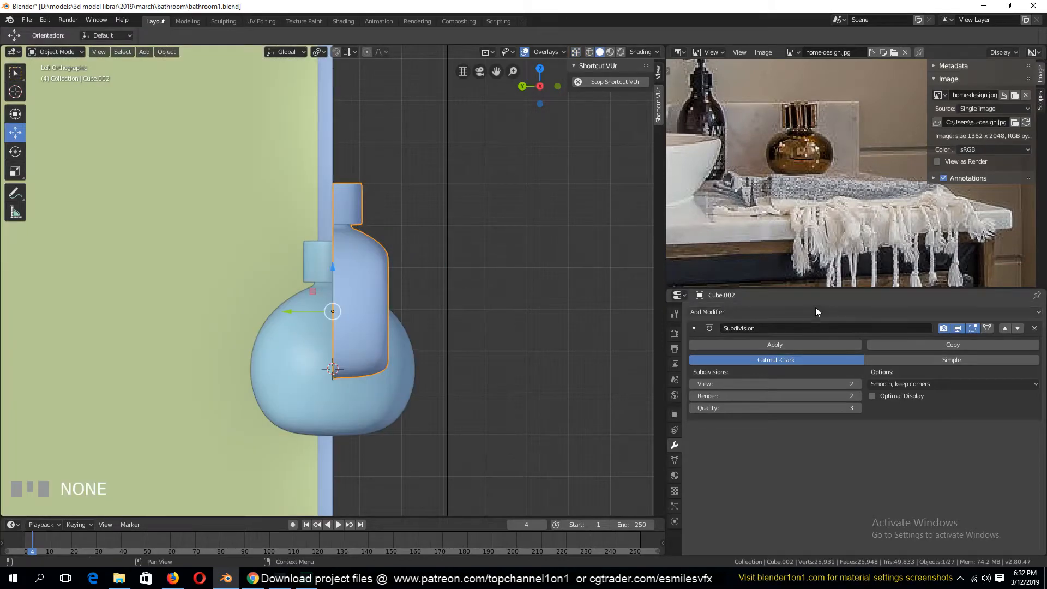
# Add a Mirror modifier above the Subdivision modifier and mirror the half bottle on the Y axis only
pyautogui.click(816, 309)
pyautogui.click(805, 420)
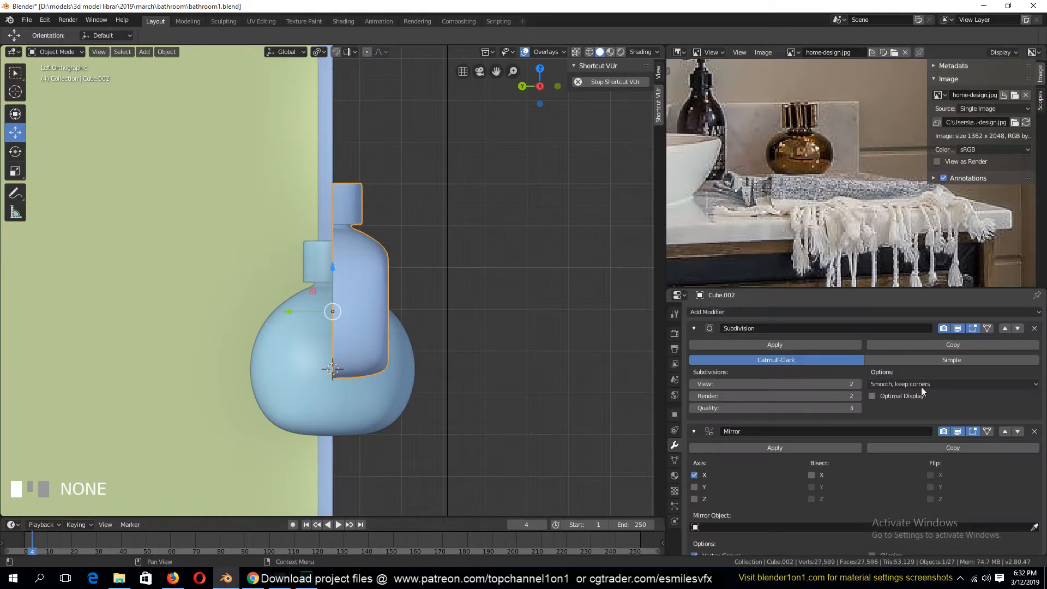
pyautogui.click(960, 375)
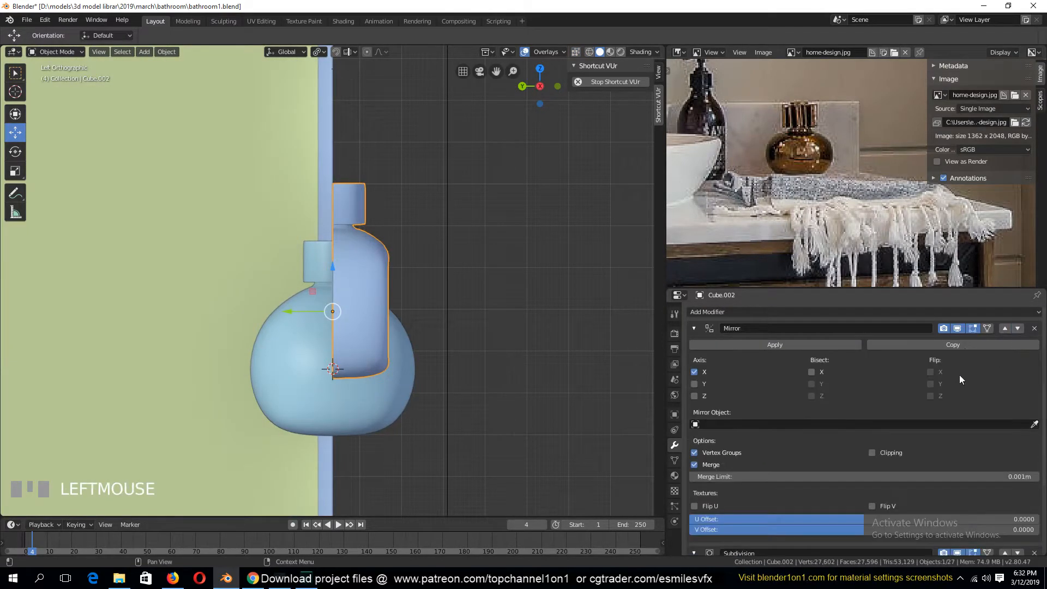
pyautogui.click(701, 384)
pyautogui.click(695, 372)
pyautogui.press('`')
pyautogui.scroll(3, 327, 319)
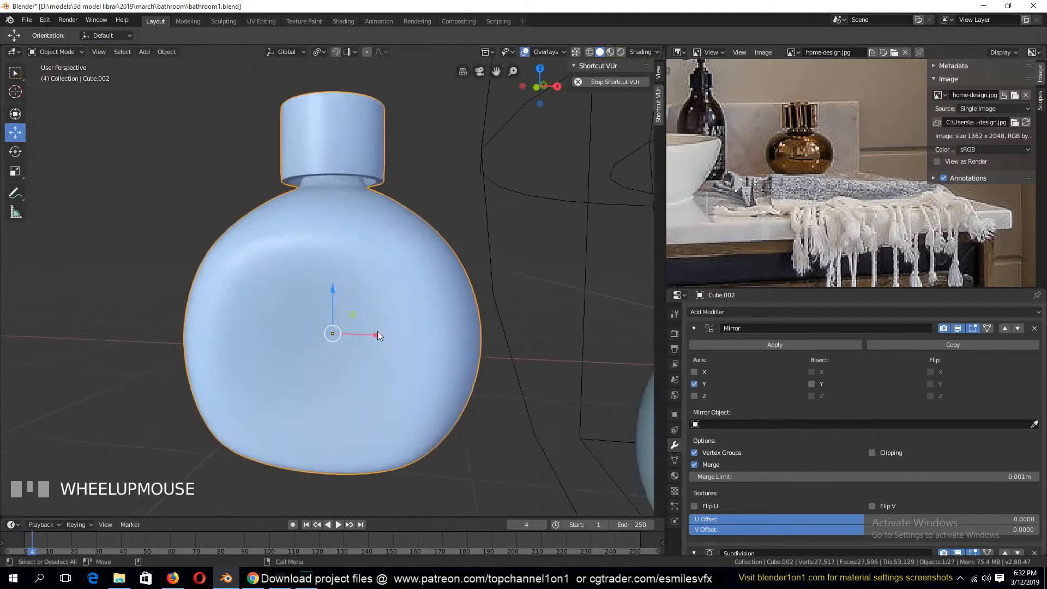
# In the duplicate's Edit Mode, add an edge loop tight against the border of the recessed front face
pyautogui.press('`')
pyautogui.press('Tab')
pyautogui.press('`')
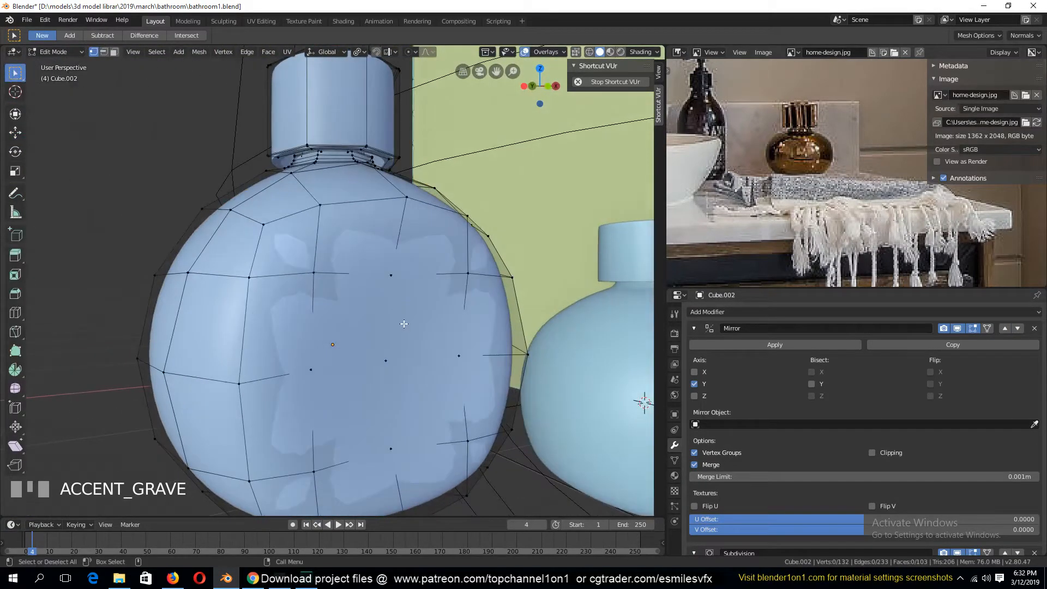
pyautogui.press('`')
pyautogui.moveTo(434, 392); pyautogui.dragTo(450, 382, button='middle')
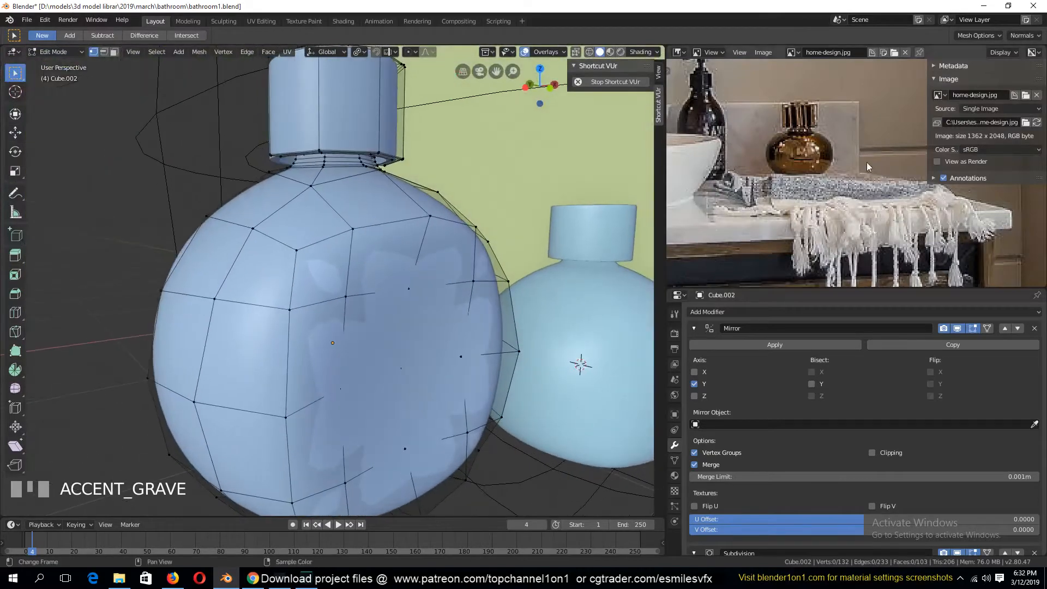
pyautogui.hotkey('ctrl', 'r')
pyautogui.click(305, 256)
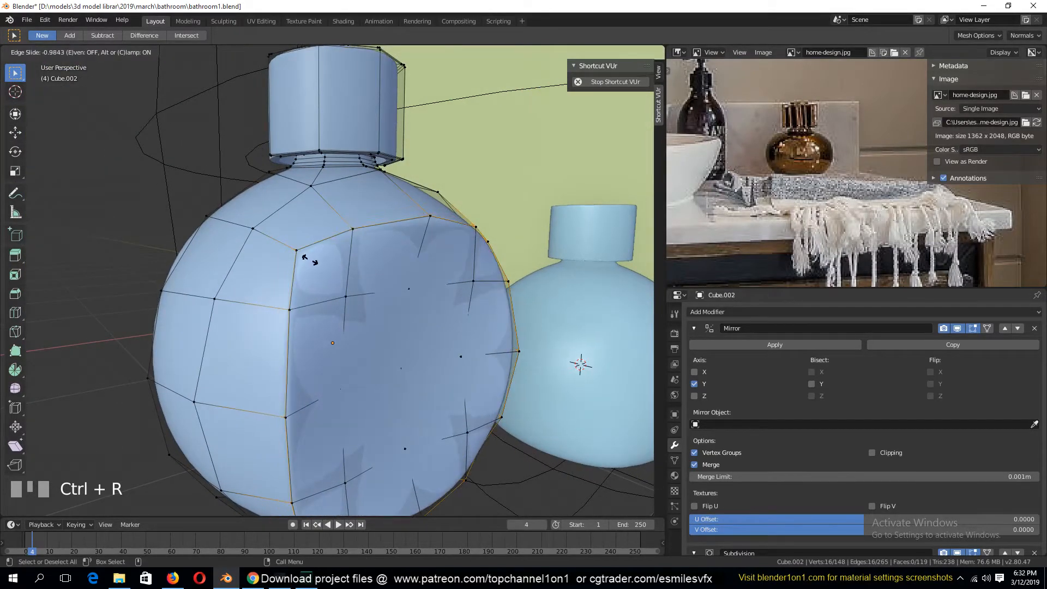
pyautogui.click(307, 258)
# Select all vertices of the front panel in wireframe side view, scale them to 0 along Y and return to solid Object Mode
pyautogui.press('`')
pyautogui.scroll(-3, 359, 311)
pyautogui.moveTo(398, 336); pyautogui.dragTo(428, 358, button='middle')
pyautogui.press('`')
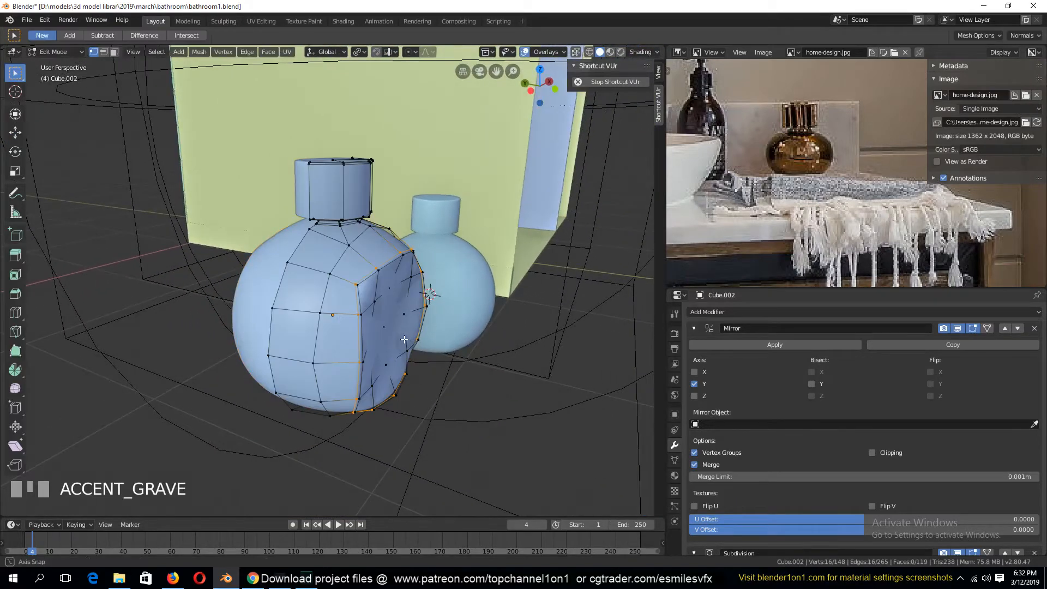
pyautogui.press('KP_3')
pyautogui.hotkey('shift', 'z')
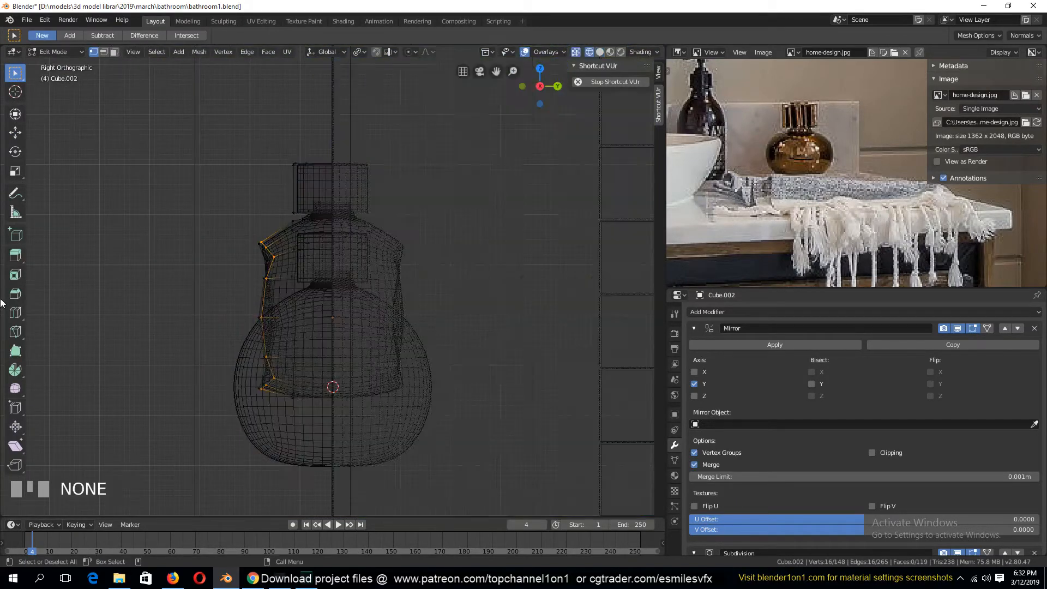
pyautogui.press('n')
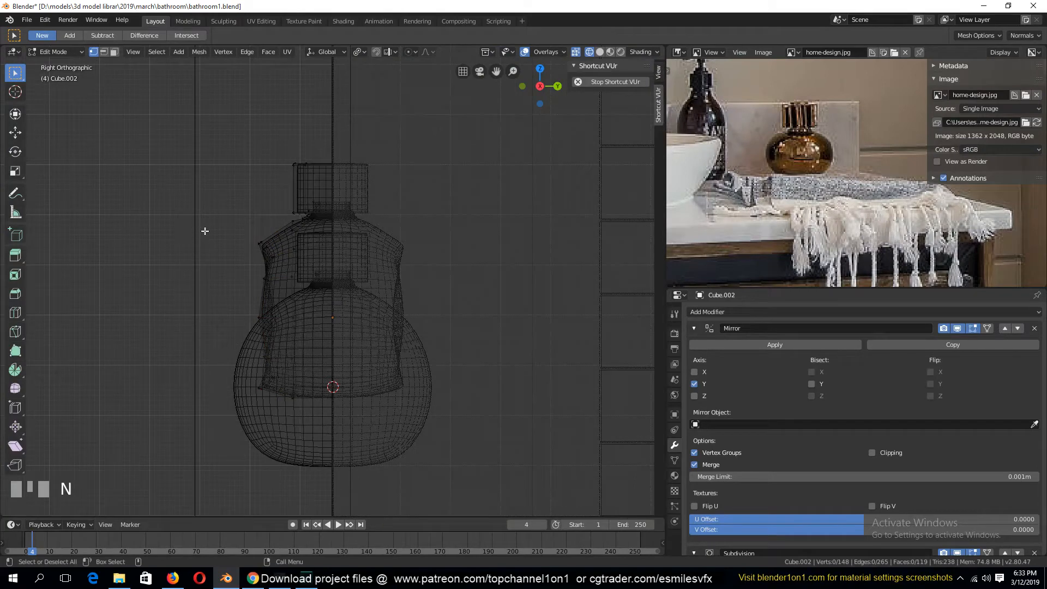
pyautogui.press('b')
pyautogui.moveTo(213, 217); pyautogui.dragTo(289, 435)
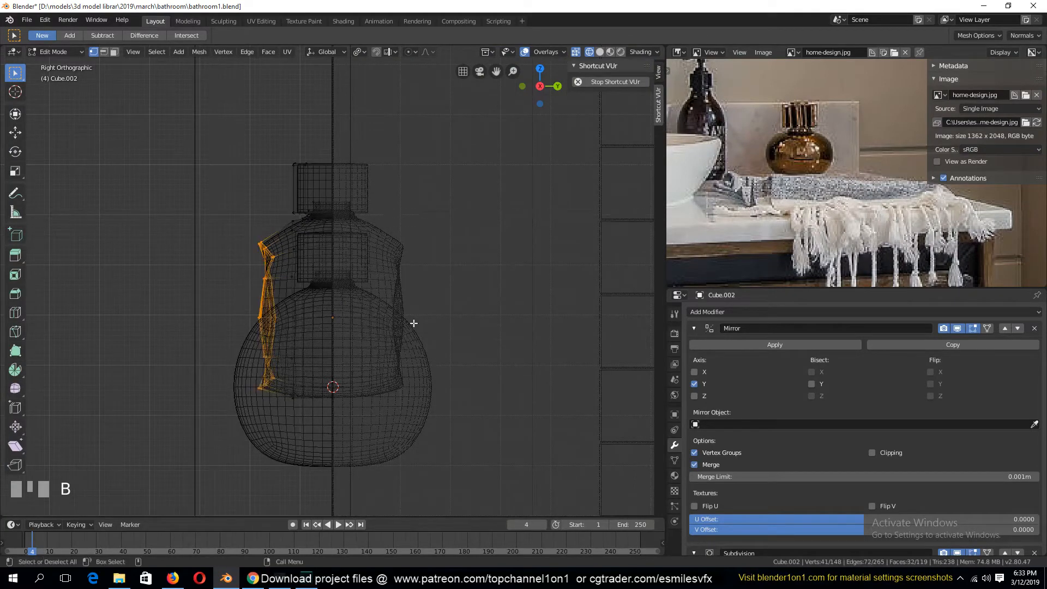
pyautogui.press('s')
pyautogui.press('x')
pyautogui.press('0')
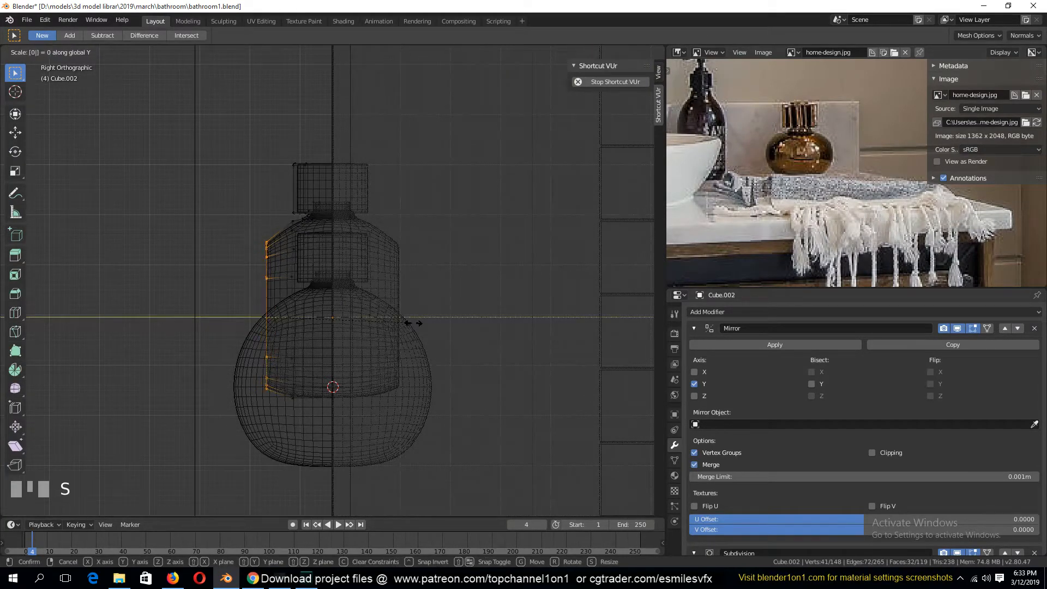
pyautogui.click(413, 323)
pyautogui.press('Tab')
pyautogui.press('z')
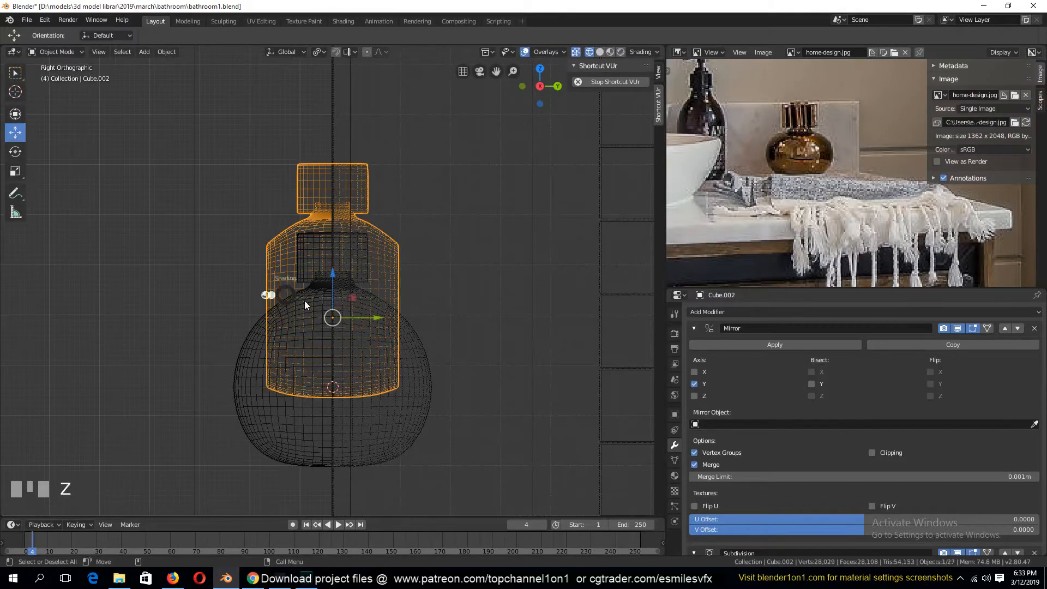
pyautogui.click(349, 302)
# Examine the duplicate's flattened front and its edges in Edit Mode and Object Mode
pyautogui.moveTo(518, 343); pyautogui.dragTo(645, 354, button='middle')
pyautogui.hotkey('alt', 'a')
pyautogui.moveTo(428, 360)
pyautogui.mouseDown(button='middle')
pyautogui.moveTo(484, 371)
pyautogui.moveTo(395, 408)
pyautogui.mouseUp(button='middle')
pyautogui.press('Tab')
pyautogui.scroll(4, 394, 408)
pyautogui.hotkey('alt', 'a')
pyautogui.press('2')
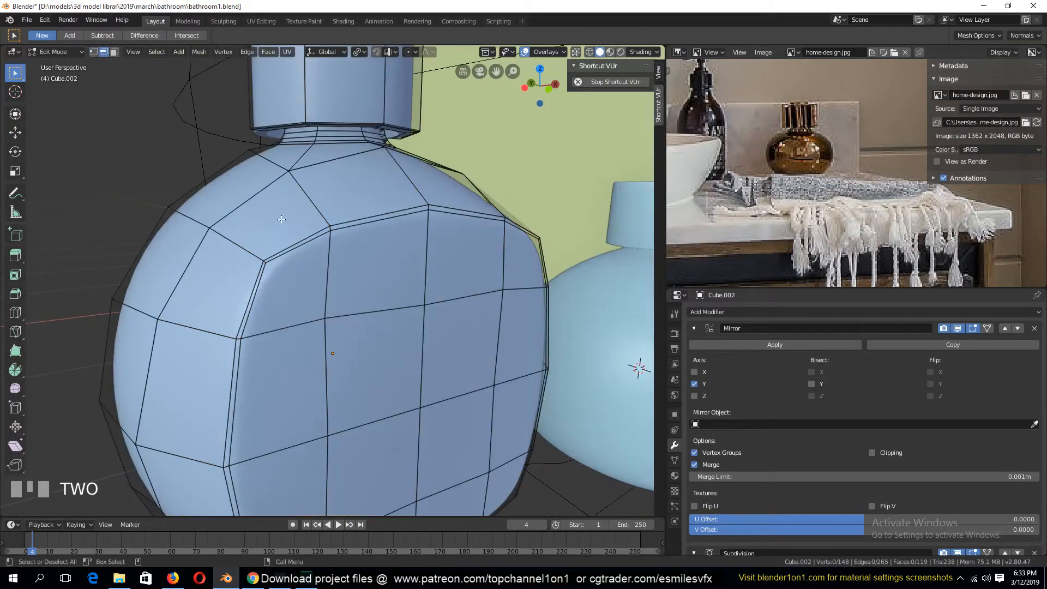
pyautogui.scroll(-4, 327, 272)
pyautogui.press('`')
pyautogui.moveTo(355, 339); pyautogui.dragTo(390, 332, button='middle')
pyautogui.press('Tab')
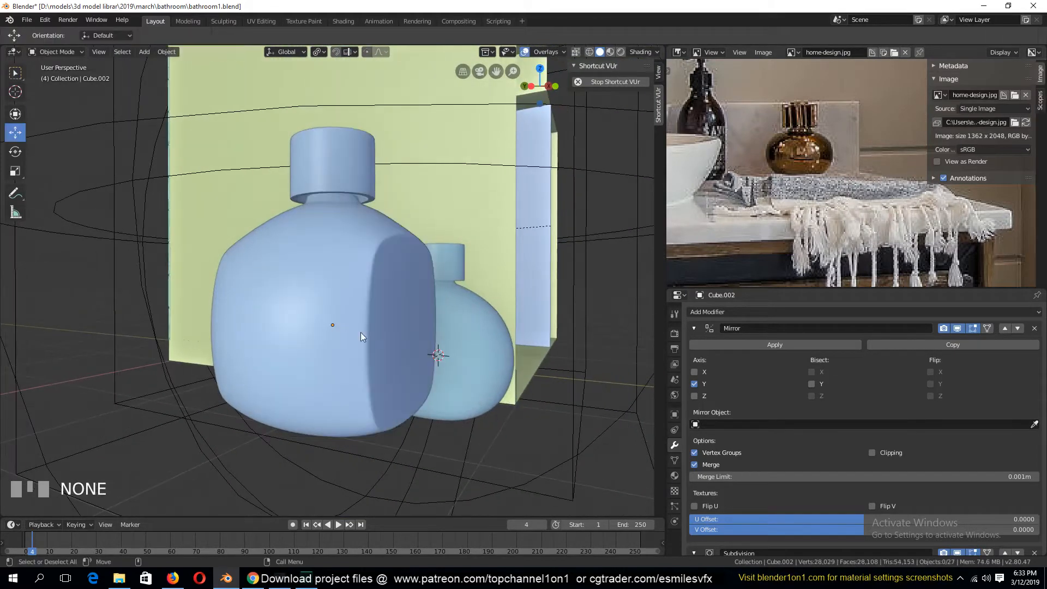
# In front wireframe view, move the two upper corner points of the front panel slightly inward, then return to solid Object Mode
pyautogui.press('KP_1')
pyautogui.press('Tab')
pyautogui.scroll(3, 312, 252)
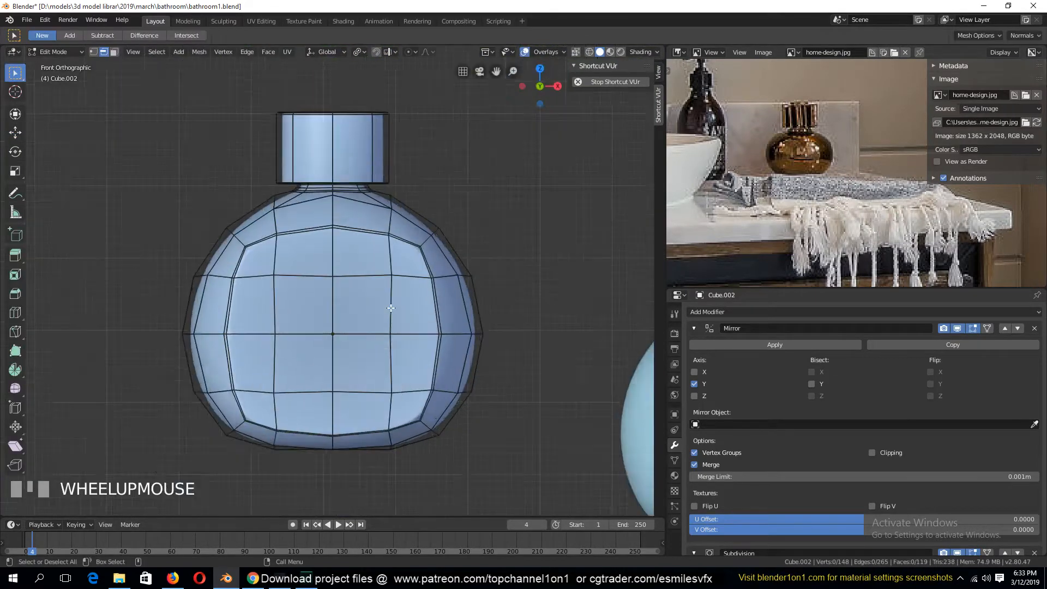
pyautogui.press('1')
pyautogui.press('z')
pyautogui.click(89, 242)
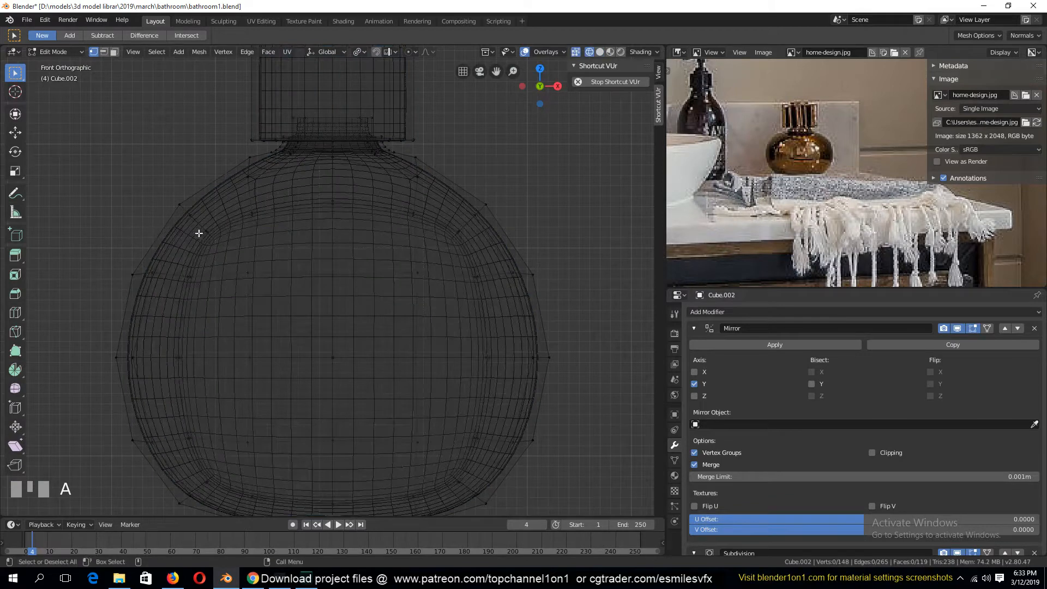
pyautogui.press('g')
pyautogui.click(236, 240)
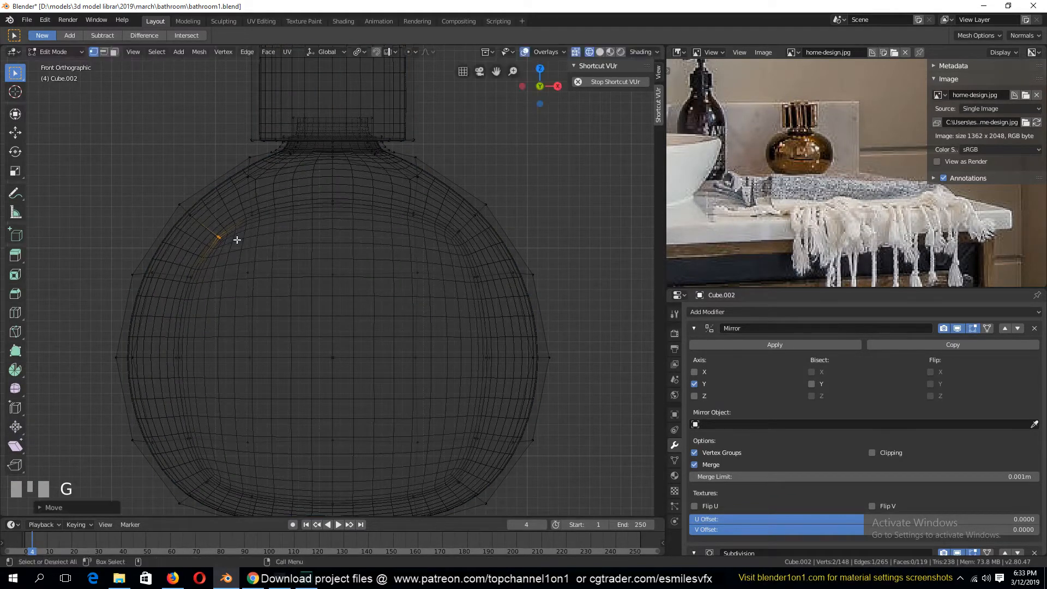
pyautogui.rightClick(463, 234)
pyautogui.press('g')
pyautogui.click(451, 235)
pyautogui.press('Tab')
pyautogui.scroll(-5, 466, 297)
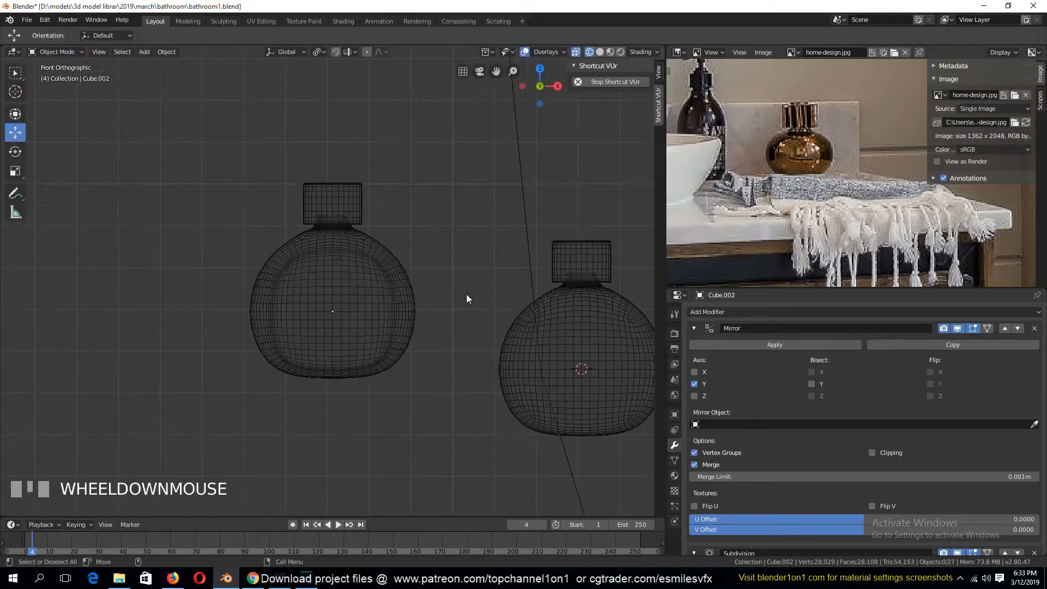
pyautogui.press('z')
pyautogui.click(607, 296)
# In the duplicate's Edit Mode, select the edge loop around the front panel's border and dissolve it
pyautogui.press('`')
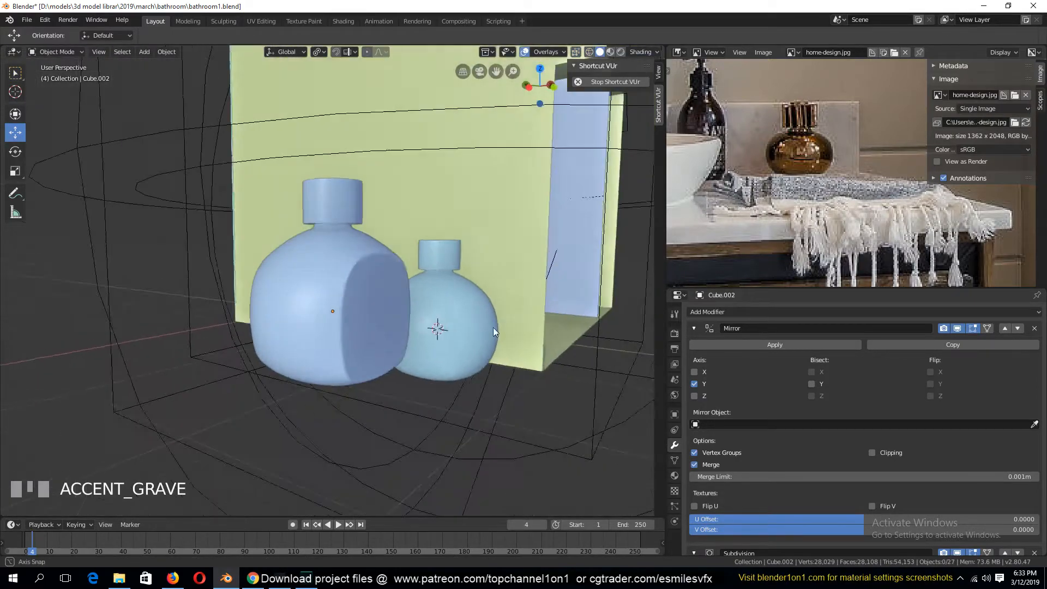
pyautogui.moveTo(489, 262); pyautogui.dragTo(330, 340, button='middle')
pyautogui.press('Tab')
pyautogui.scroll(5, 372, 337)
pyautogui.press('`')
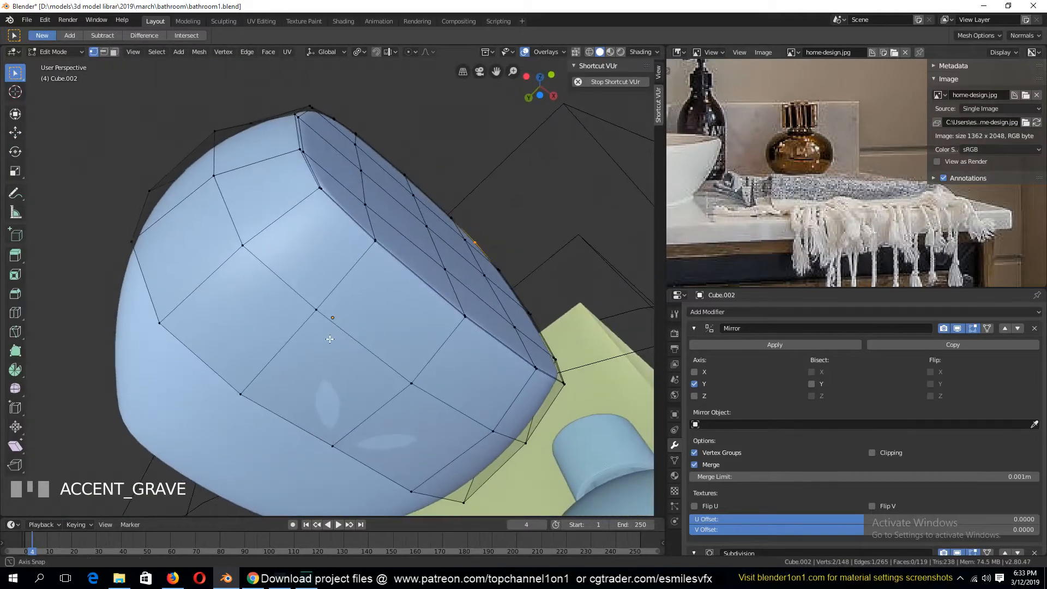
pyautogui.press('KP_3')
pyautogui.press('KP_1')
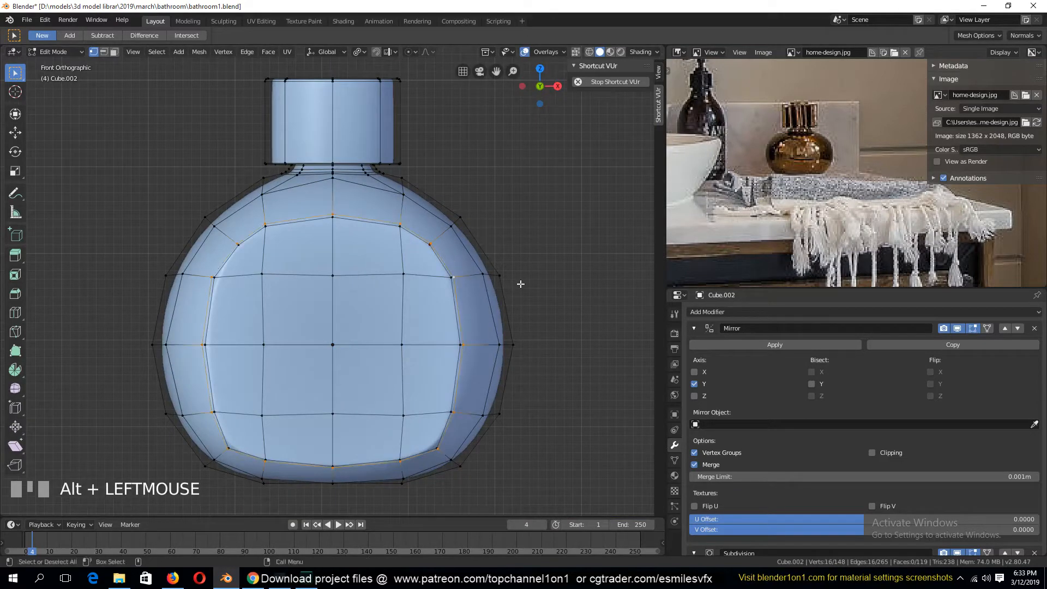
pyautogui.press('2')
pyautogui.hotkey('ctrl', 'x')
pyautogui.press('1')
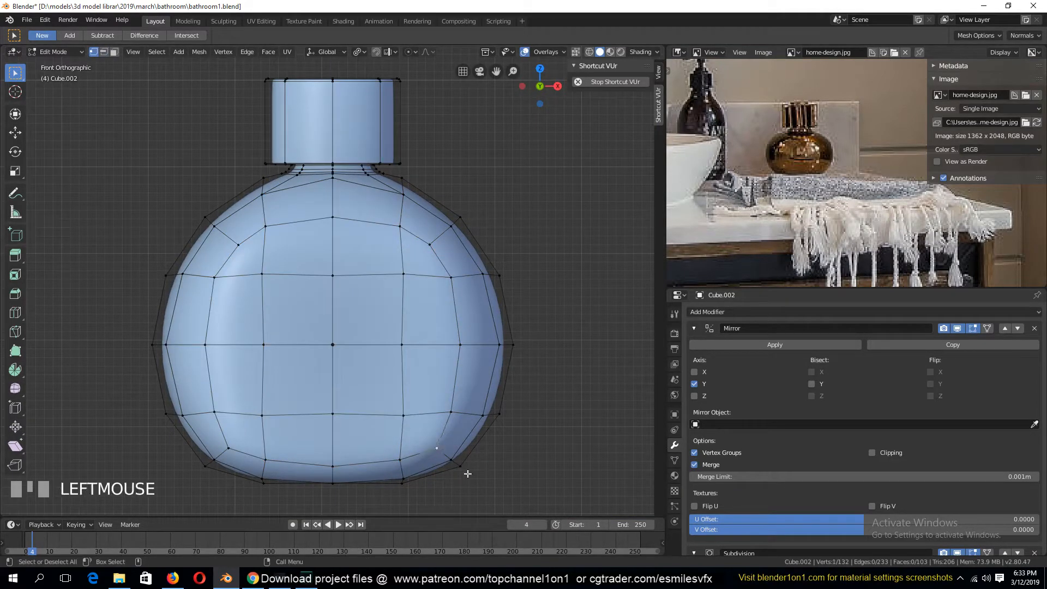
pyautogui.press('z')
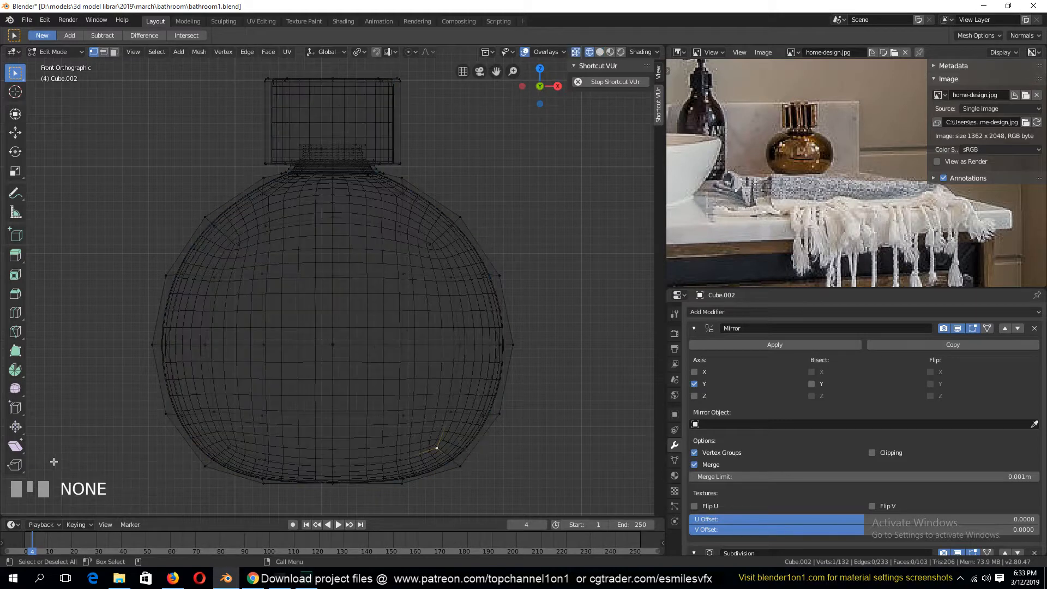
pyautogui.press('v')
pyautogui.rightClick(231, 475)
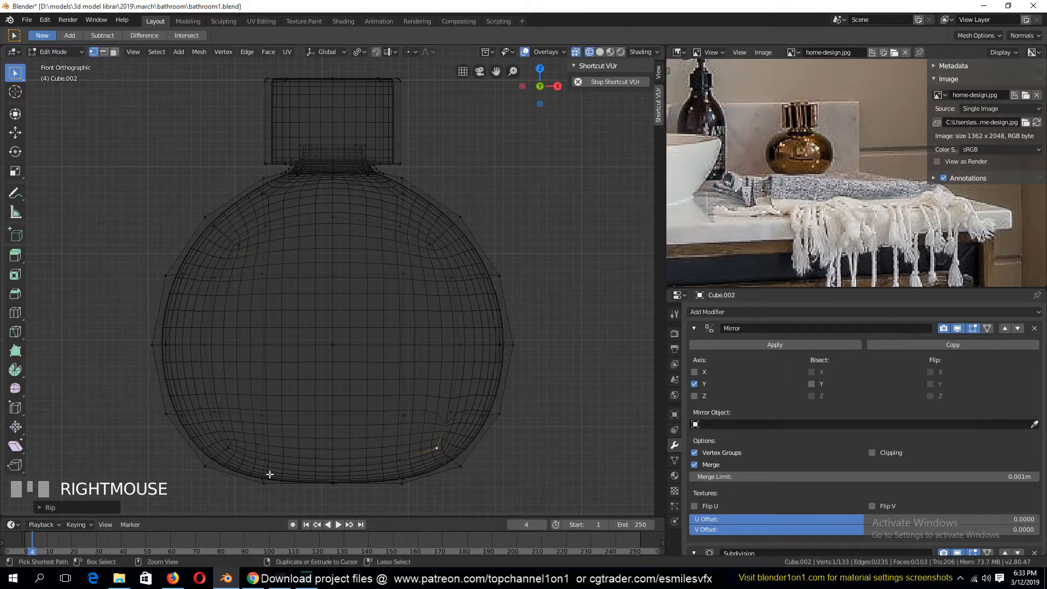
pyautogui.hotkey('ctrl', 'z')
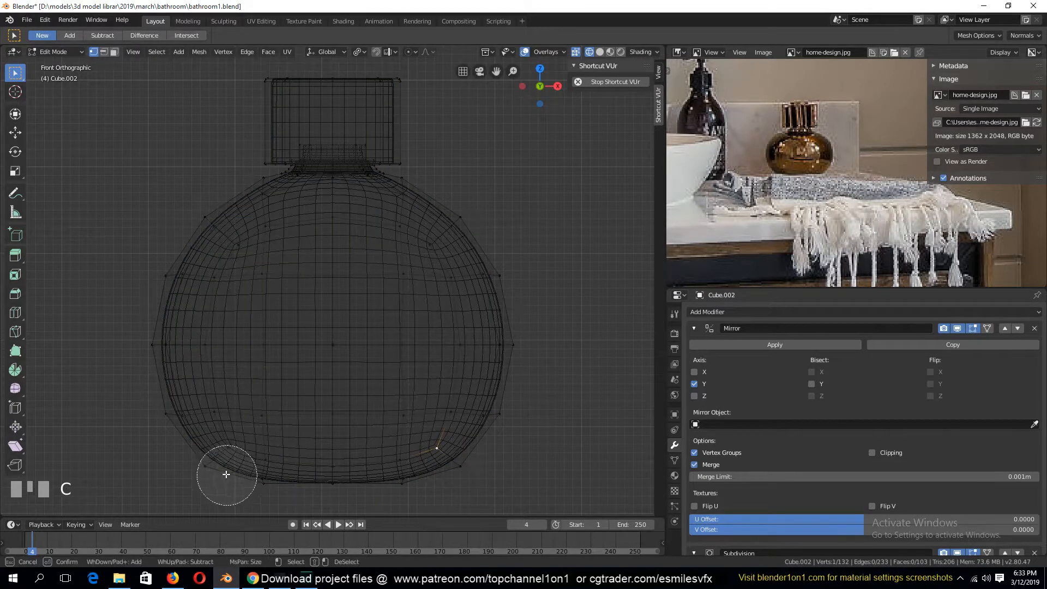
# Select the vertices along the bottle's base, scale them to 0 along Z and return to solid Object Mode
pyautogui.moveTo(226, 474); pyautogui.dragTo(496, 470)
pyautogui.rightClick(350, 488)
pyautogui.press('s')
pyautogui.press('z')
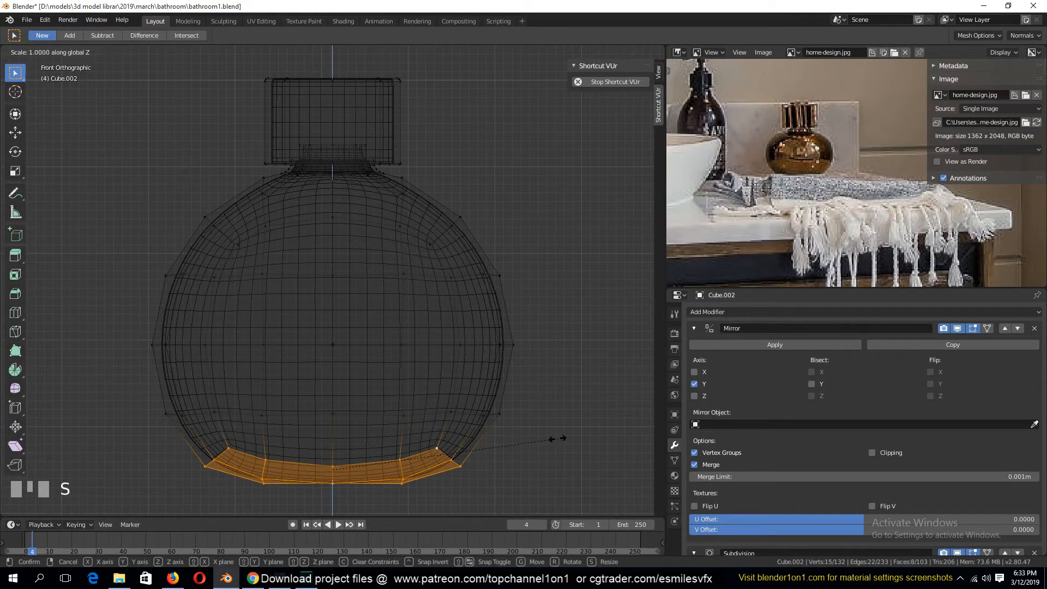
pyautogui.press('0')
pyautogui.click(556, 437)
pyautogui.press('Tab')
pyautogui.press('z')
pyautogui.click(468, 436)
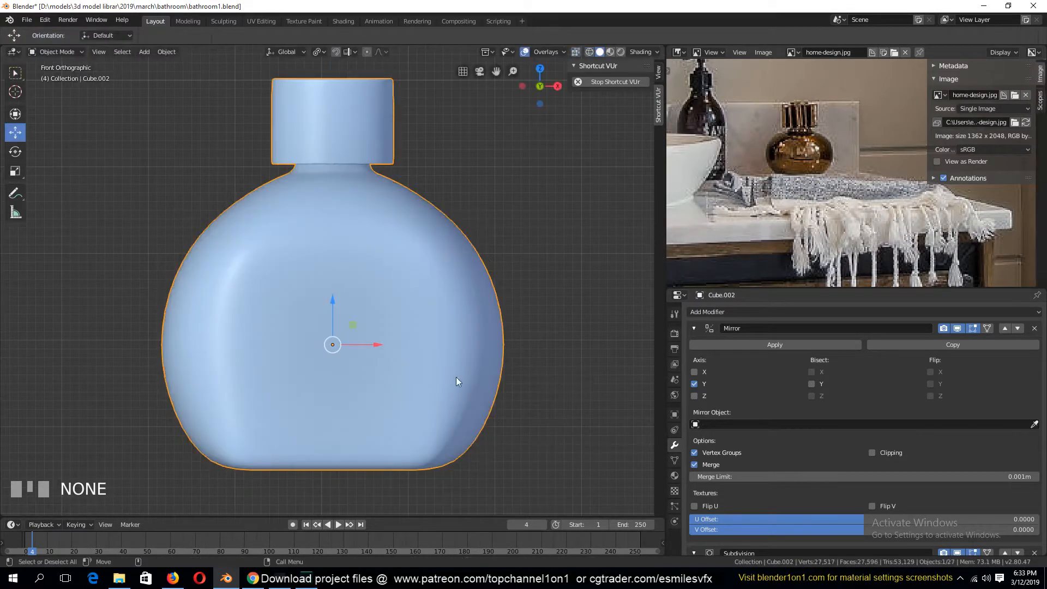
# Move the duplicate bottle forward along negative Y in the side view and enter its Edit Mode in wireframe
pyautogui.press('`')
pyautogui.moveTo(456, 377); pyautogui.dragTo(532, 313, button='middle')
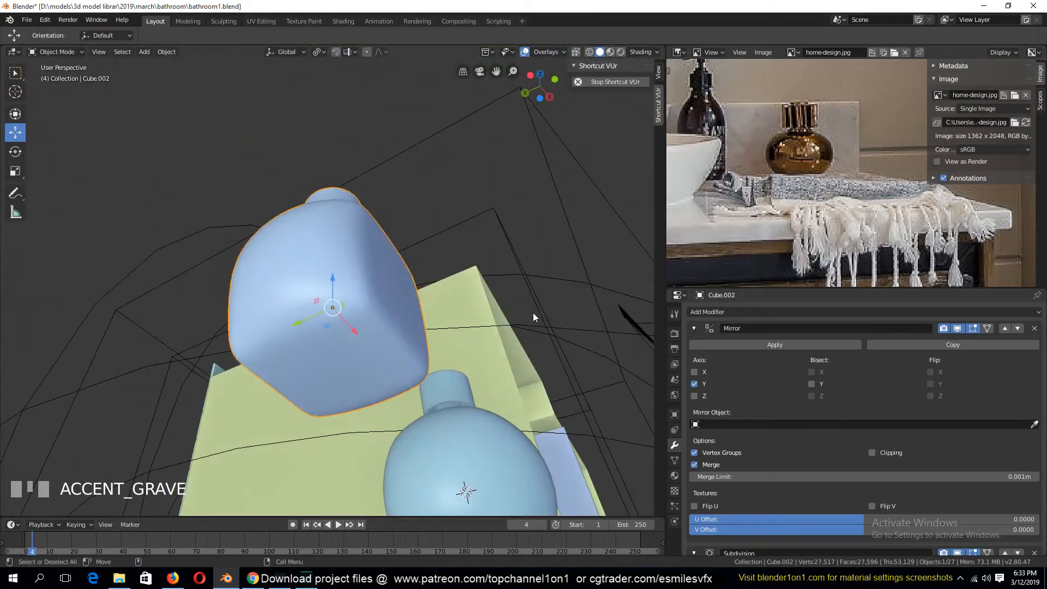
pyautogui.press('KP_1')
pyautogui.press('KP_3')
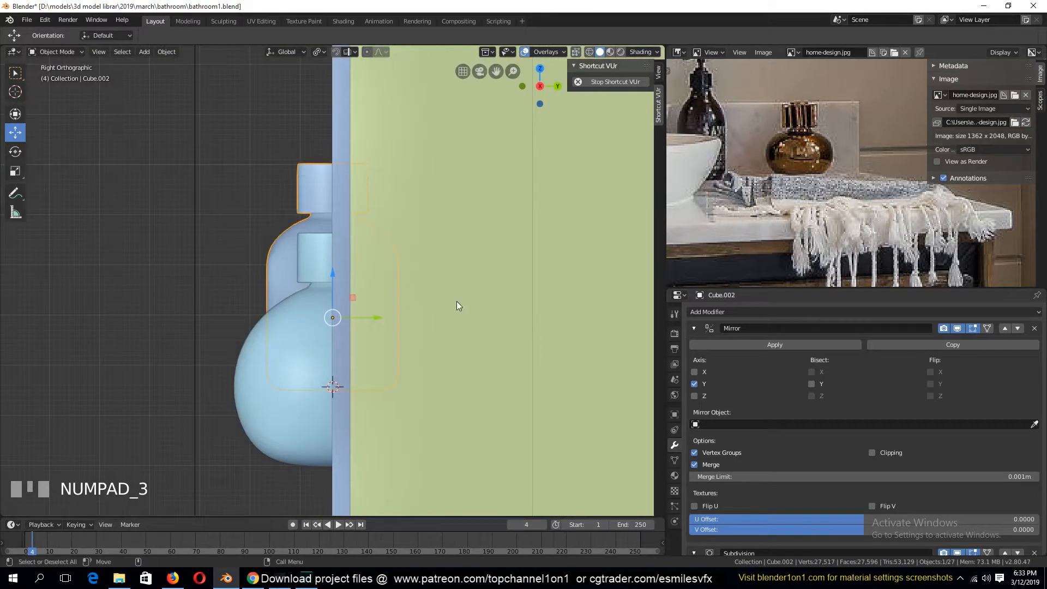
pyautogui.moveTo(377, 318); pyautogui.dragTo(258, 318)
pyautogui.press('Tab')
pyautogui.hotkey('shift', 'z')
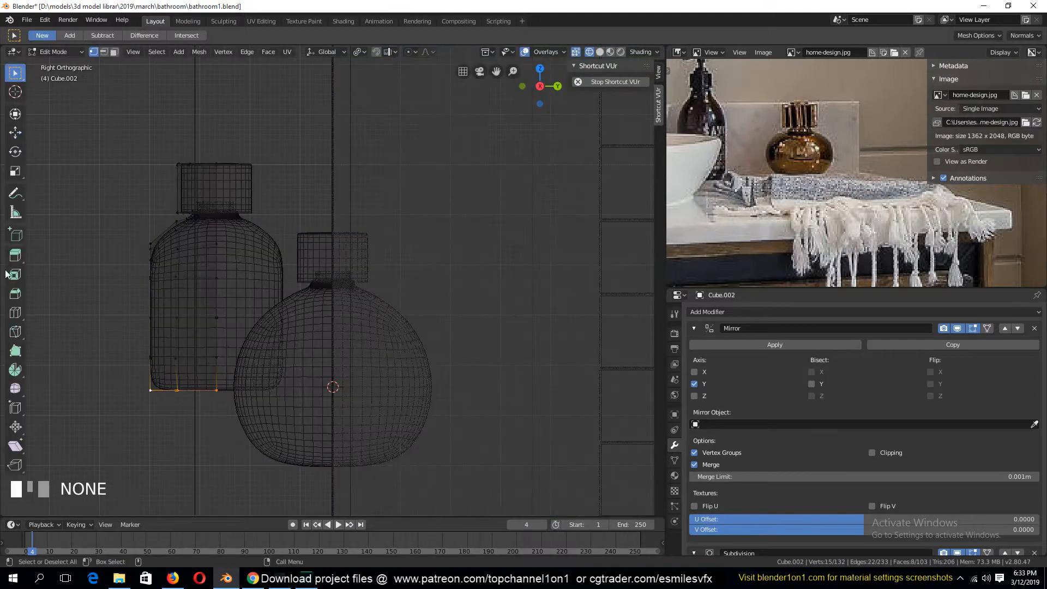
# Try dissolving the edge loop just behind the flattened front panel, inspect the bottle and undo the dissolve
pyautogui.keyDown('alt'); pyautogui.click(176, 263); pyautogui.keyUp('alt')
pyautogui.hotkey('ctrl', 'x')
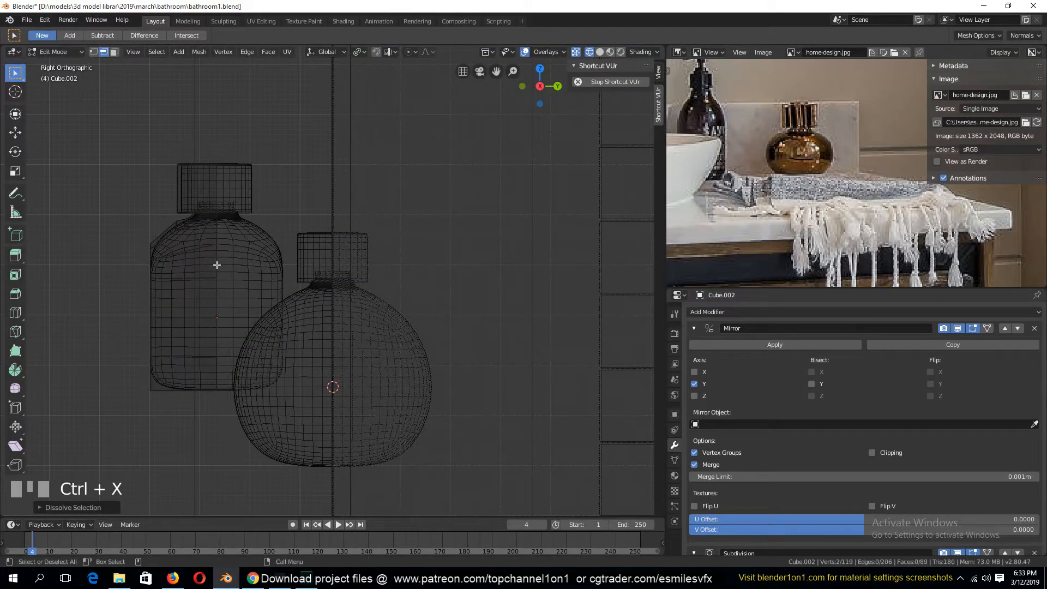
pyautogui.click(236, 267)
pyautogui.press('`')
pyautogui.keyDown('alt'); pyautogui.click(322, 246); pyautogui.keyUp('alt')
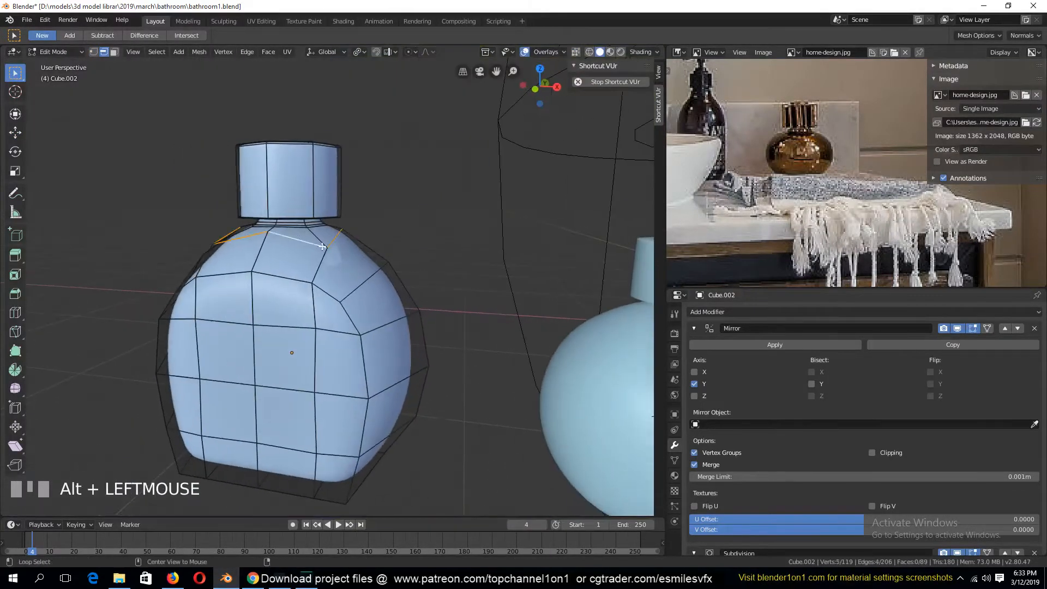
pyautogui.press('`')
pyautogui.hotkey('ctrl', 'z')
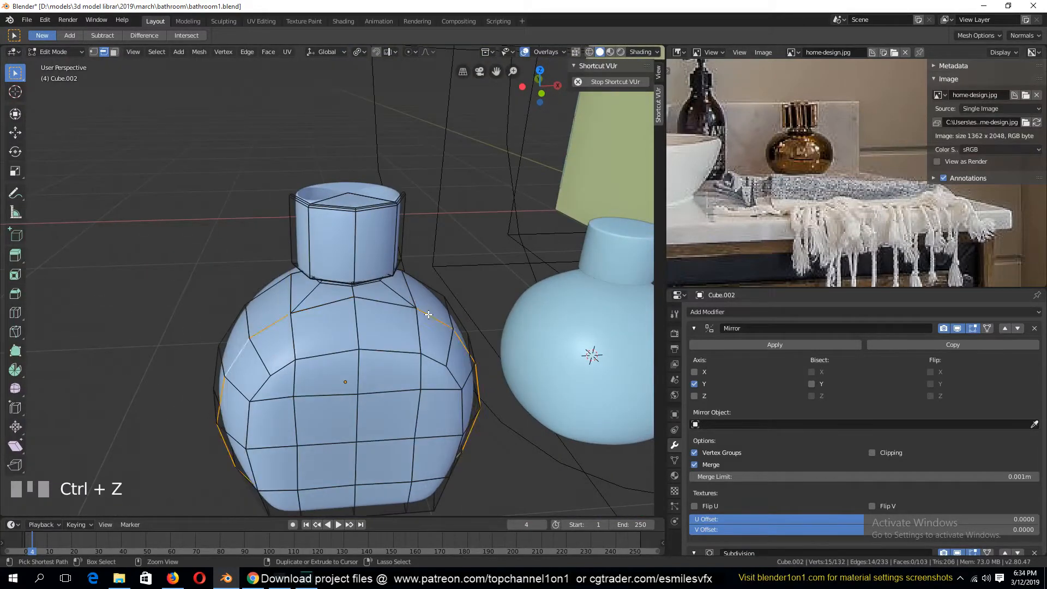
# In side wireframe view, select the vertical line of body vertices behind the front panel and move it slightly backward along Y
pyautogui.press('`')
pyautogui.press('`')
pyautogui.press('`')
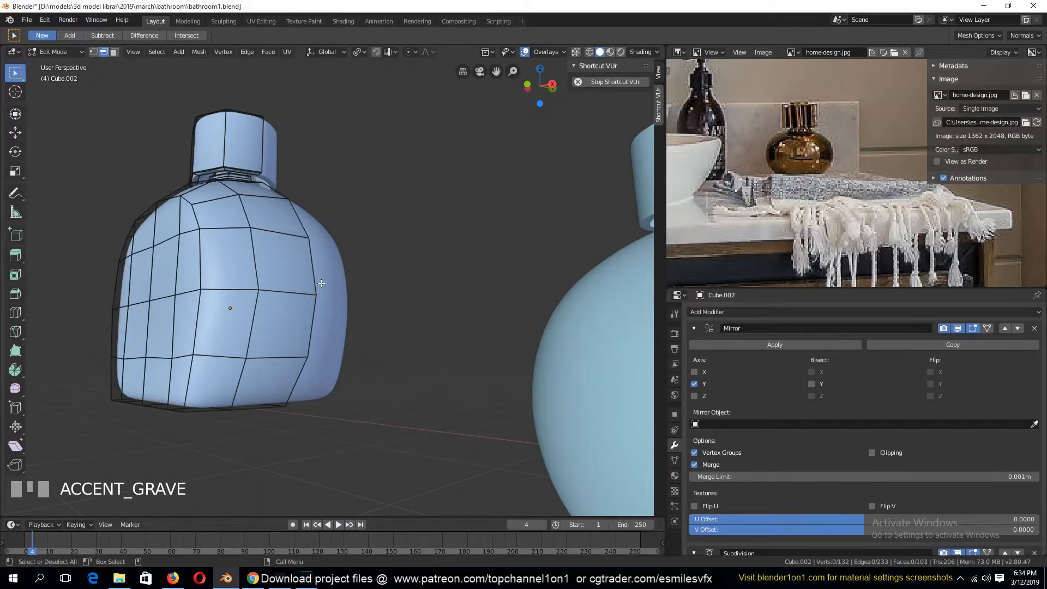
pyautogui.press('KP_3')
pyautogui.keyDown('alt'); pyautogui.click(177, 256); pyautogui.keyUp('alt')
pyautogui.press('z')
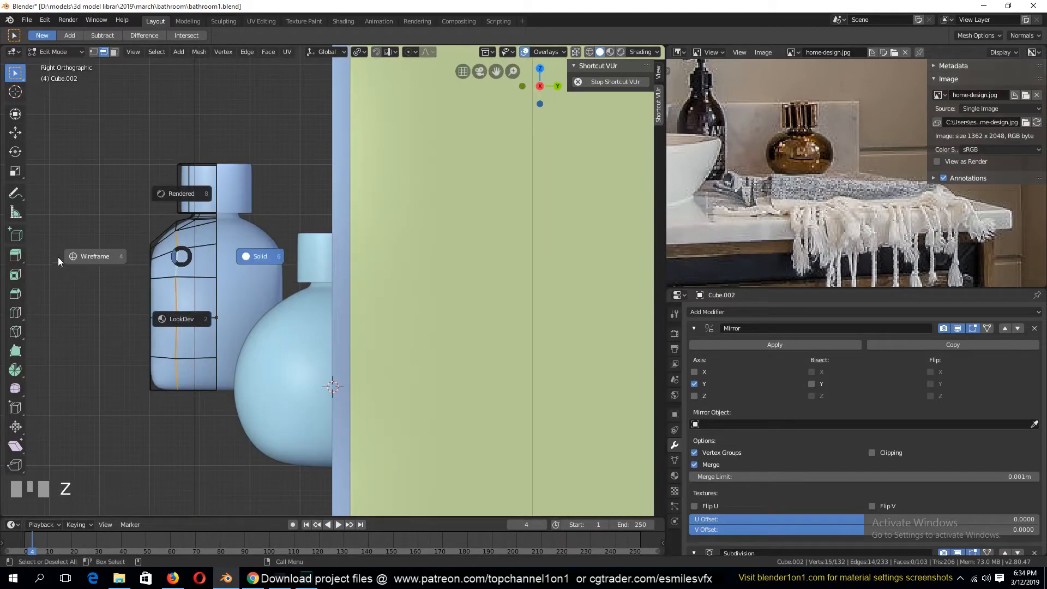
pyautogui.click(97, 255)
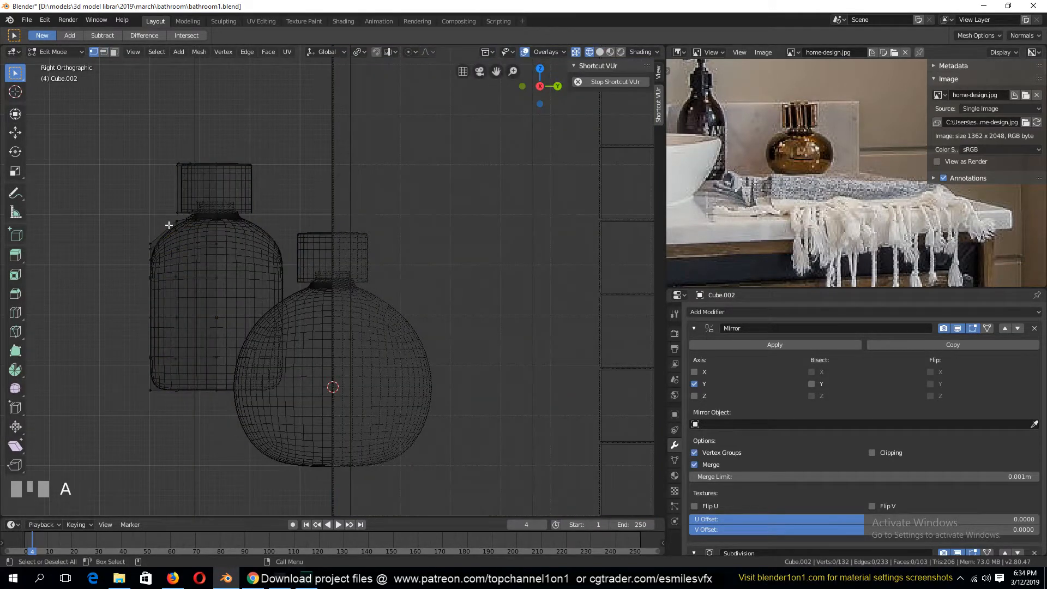
pyautogui.moveTo(182, 413); pyautogui.dragTo(182, 412)
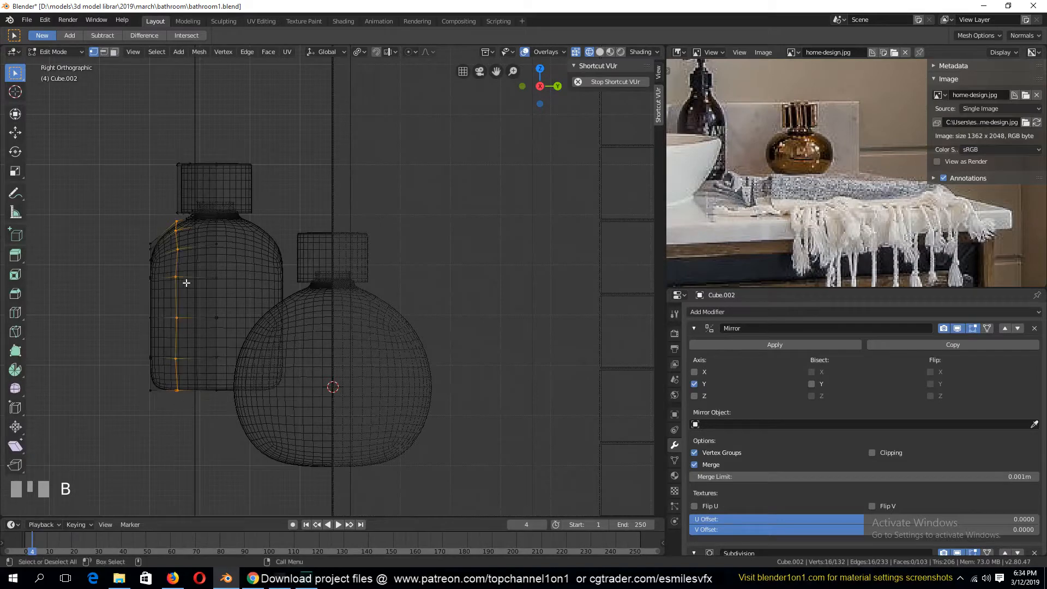
pyautogui.click(16, 133)
pyautogui.scroll(5, 362, 275)
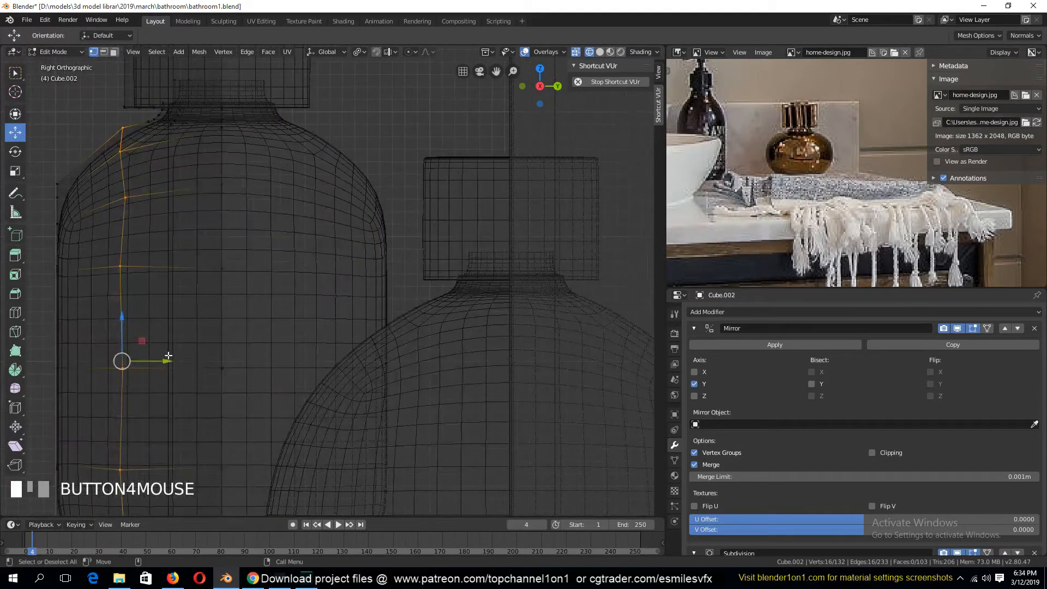
pyautogui.moveTo(168, 356)
pyautogui.mouseDown()
pyautogui.moveTo(190, 356)
pyautogui.moveTo(175, 357)
pyautogui.mouseUp()
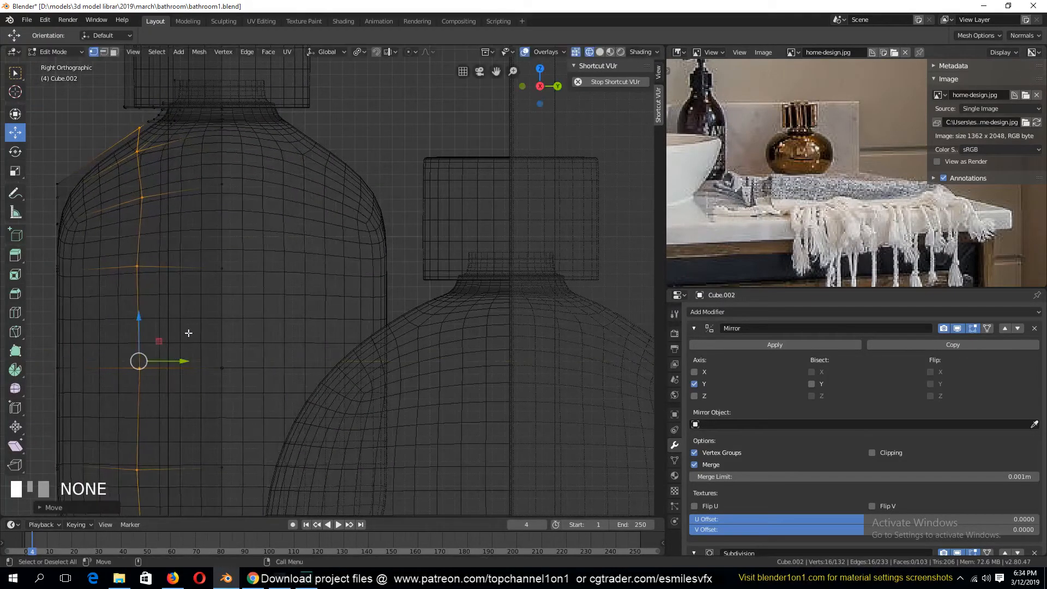
# Box-select the flat front panel's vertices, move them backward along Y to thin the bottle, and return to solid Object Mode
pyautogui.scroll(-2, 185, 323)
pyautogui.press('a')
pyautogui.press('b')
pyautogui.moveTo(103, 187); pyautogui.dragTo(193, 515)
pyautogui.moveTo(177, 338); pyautogui.dragTo(207, 347)
pyautogui.press('Tab')
pyautogui.hotkey('shift', 'z')
pyautogui.press('`')
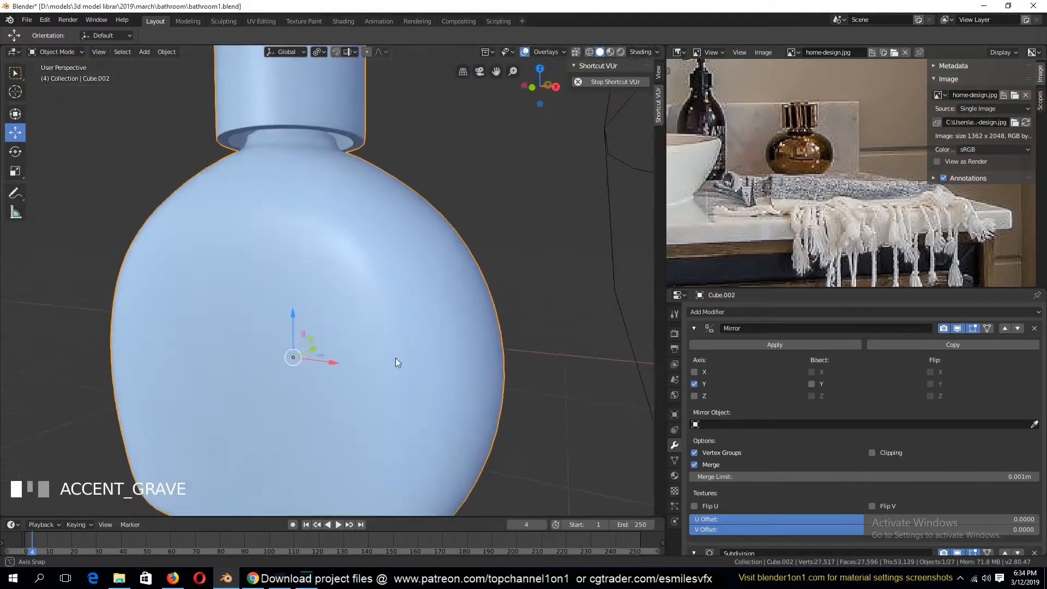
pyautogui.scroll(-3, 411, 351)
# Add a loop cut around the front panel in Edit Mode, slide it close to the panel's border and return to Object Mode
pyautogui.press('`')
pyautogui.press('Tab')
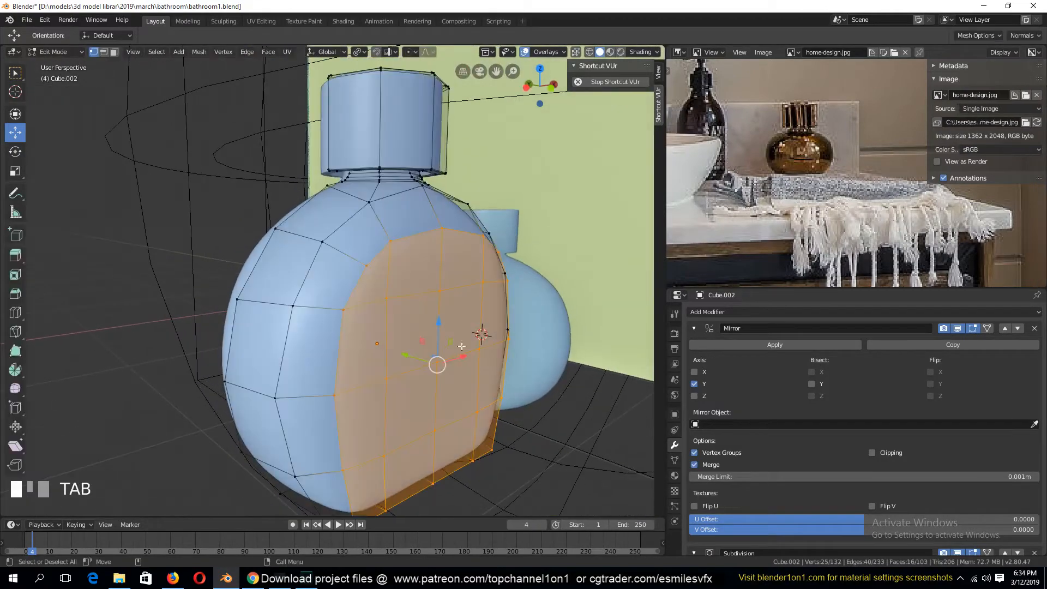
pyautogui.press('`')
pyautogui.hotkey('alt', 'a')
pyautogui.press('`')
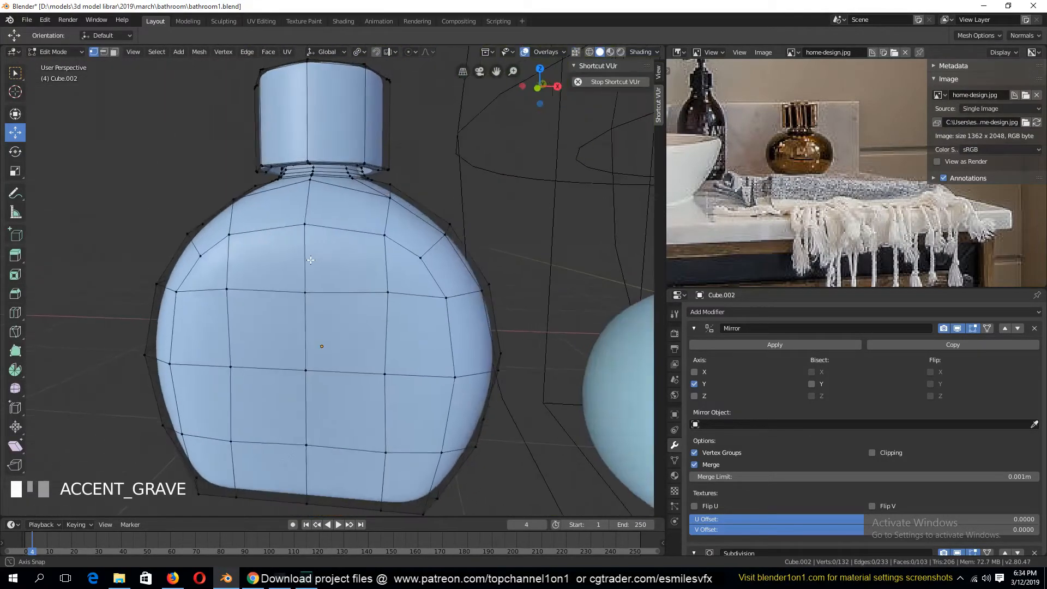
pyautogui.hotkey('ctrl', 'r')
pyautogui.click(348, 232)
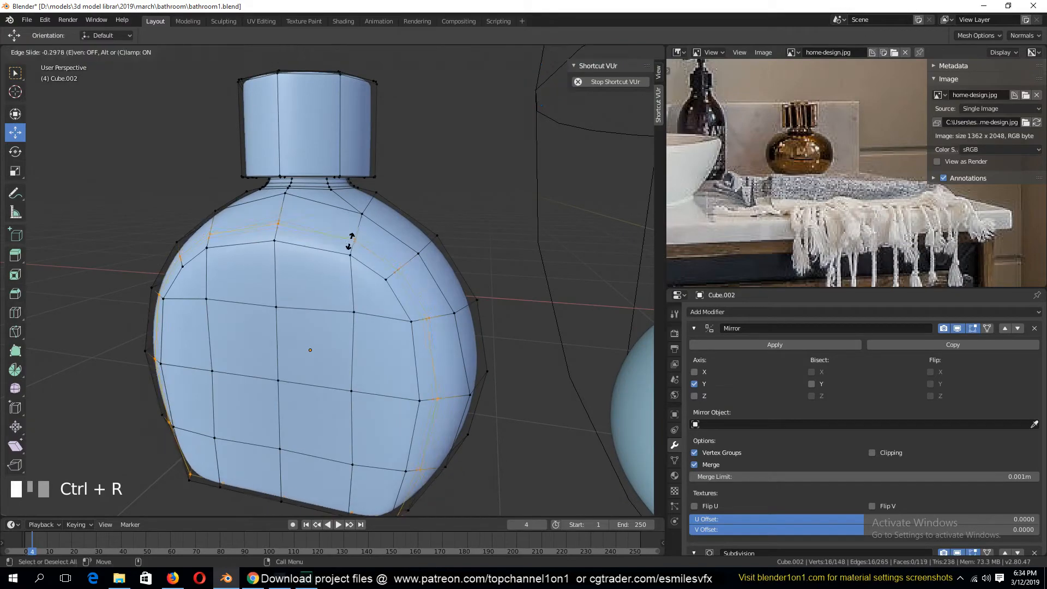
pyautogui.click(347, 249)
pyautogui.press('Tab')
pyautogui.press('`')
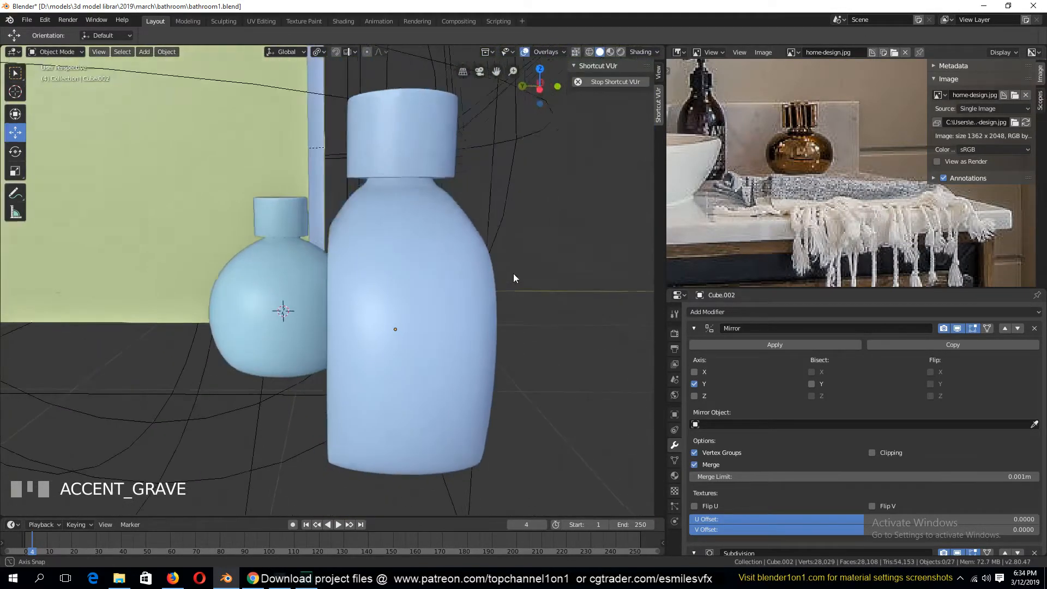
# Add a second loop cut outside the front panel's border, slid outward close to the next body loop, and inspect the rounded edge
pyautogui.moveTo(514, 278); pyautogui.dragTo(293, 229, button='middle')
pyautogui.press('Tab')
pyautogui.hotkey('ctrl', 'r')
pyautogui.click(293, 229)
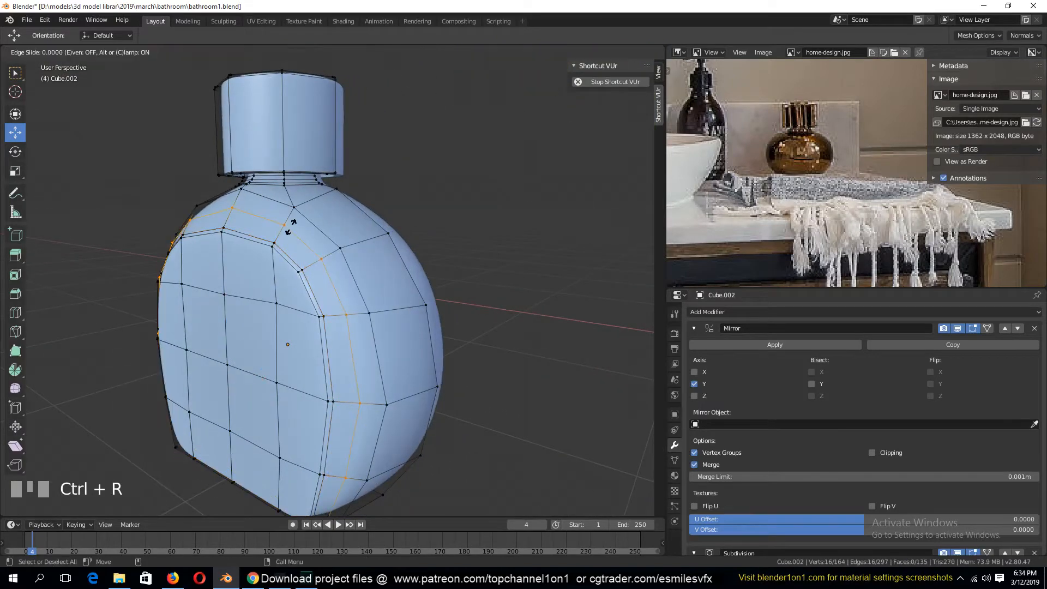
pyautogui.click(306, 216)
pyautogui.press('Tab')
pyautogui.press('`')
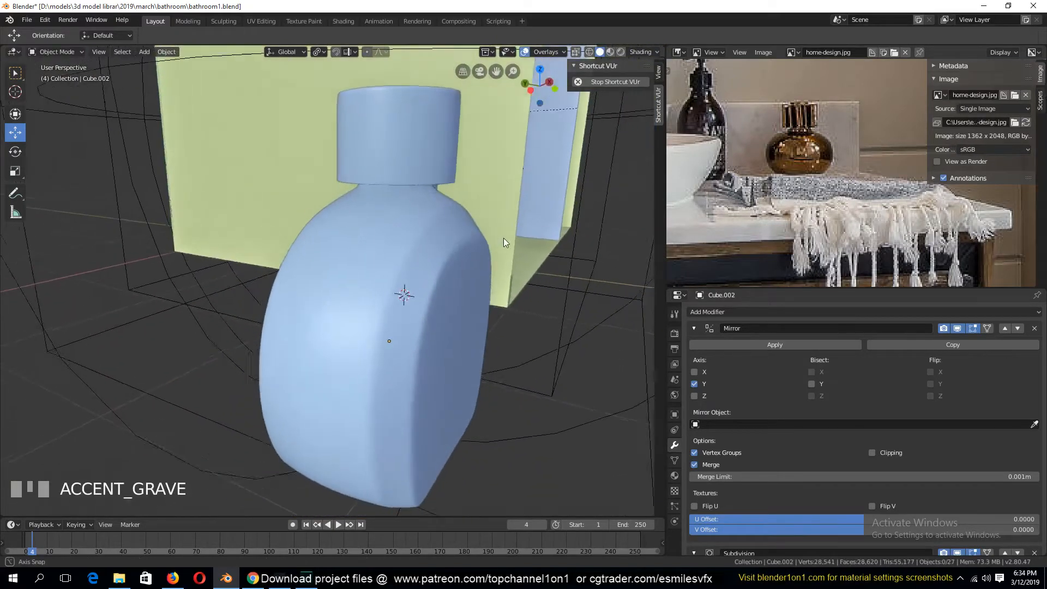
pyautogui.press('Tab')
pyautogui.moveTo(490, 226); pyautogui.dragTo(273, 240, button='middle')
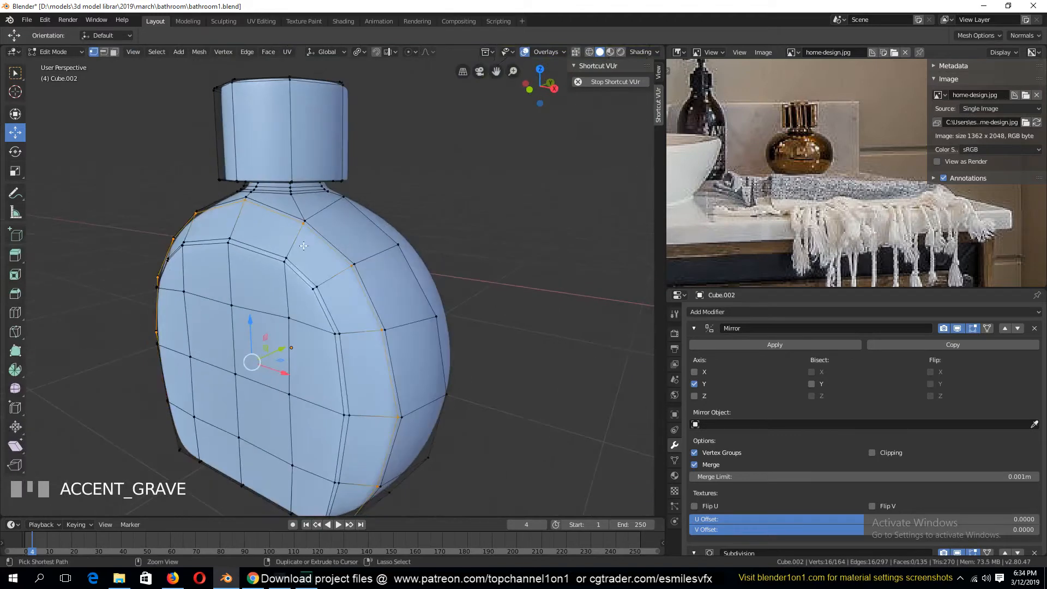
# Try a loop cut between the two border loops, push it outward with Shrink/Fatten, inspect the rim and remove the loop
pyautogui.hotkey('ctrl', 'r')
pyautogui.click(303, 245)
pyautogui.click(301, 244)
pyautogui.hotkey('alt', 's')
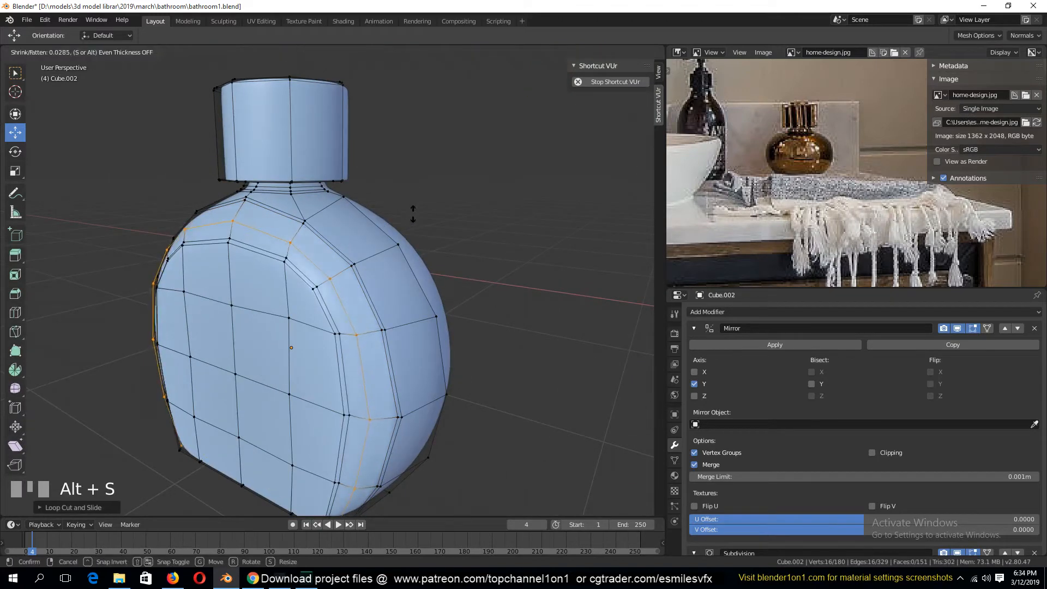
pyautogui.click(382, 246)
pyautogui.press('Tab')
pyautogui.press('`')
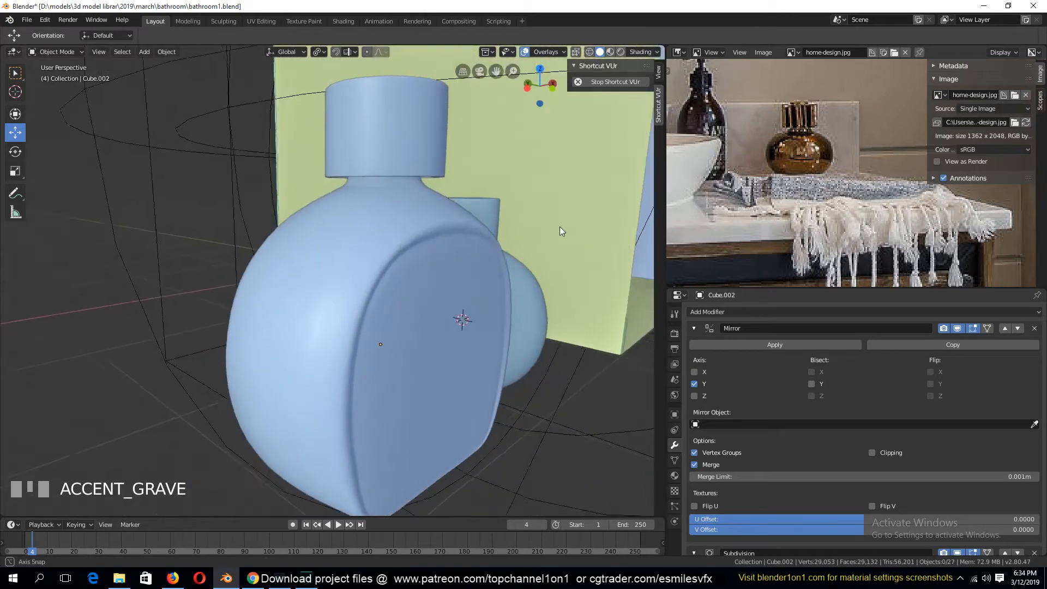
pyautogui.moveTo(559, 227); pyautogui.dragTo(433, 201, button='middle')
pyautogui.press('Tab')
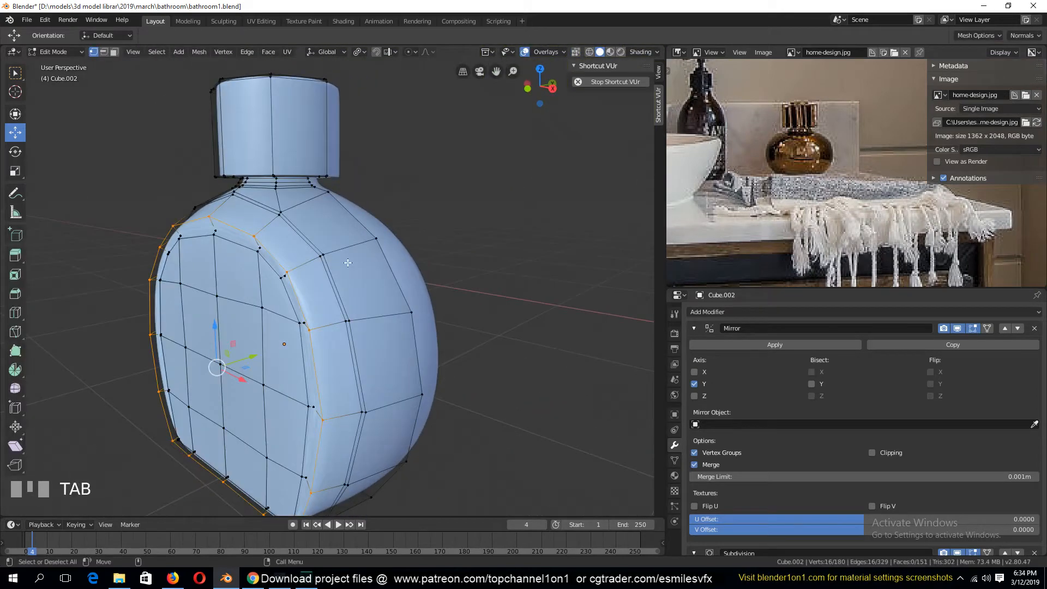
pyautogui.press('Tab')
pyautogui.press('`')
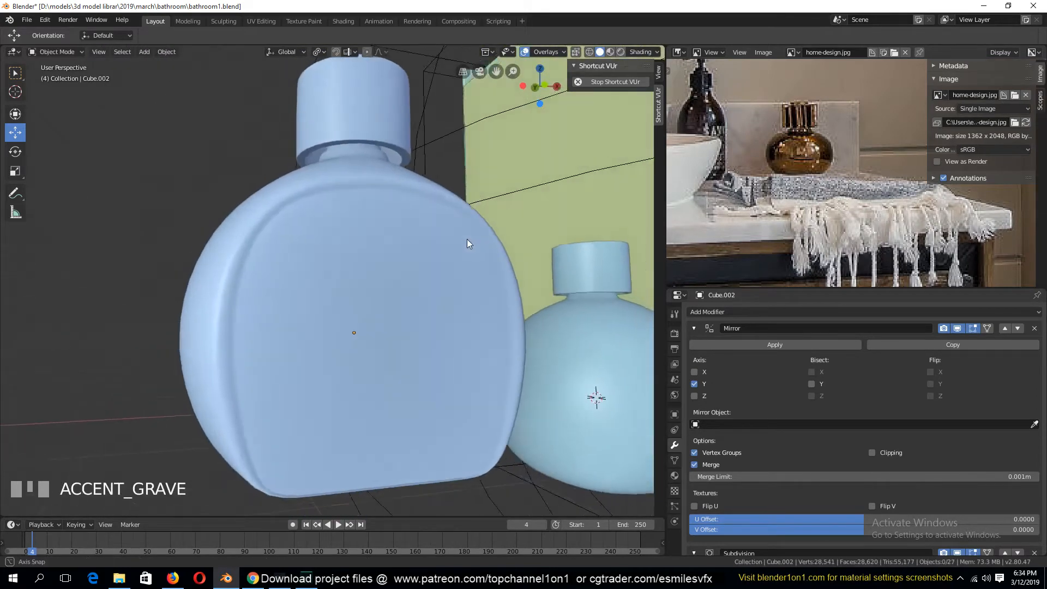
pyautogui.moveTo(484, 201); pyautogui.dragTo(459, 185, button='middle')
pyautogui.press('Tab')
pyautogui.press('`')
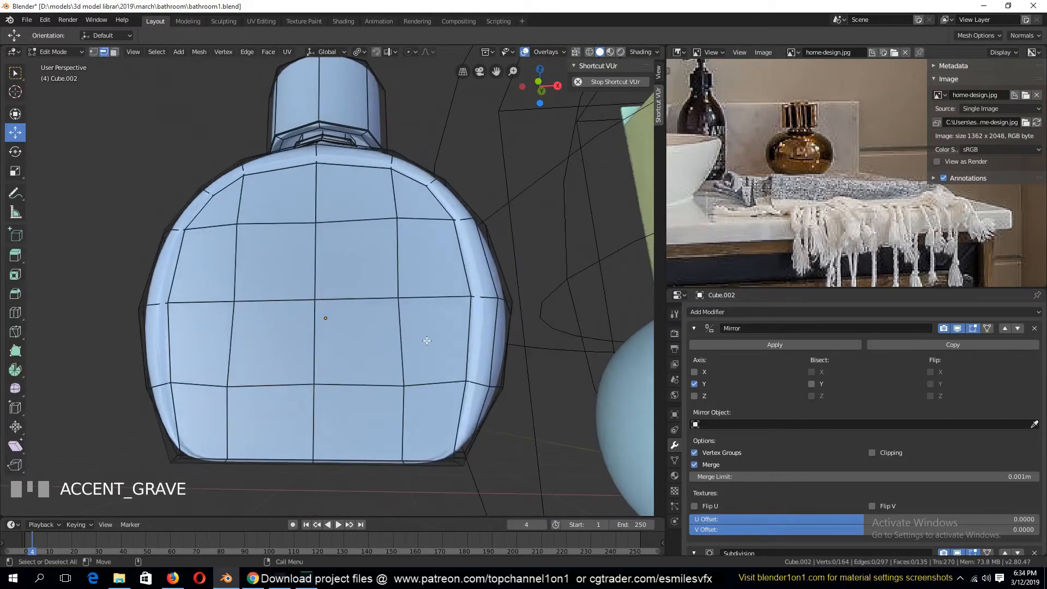
# Select all faces of the bottle's base in face mode, move them slightly down along Z and return to Object Mode
pyautogui.press('KP_1')
pyautogui.press('1')
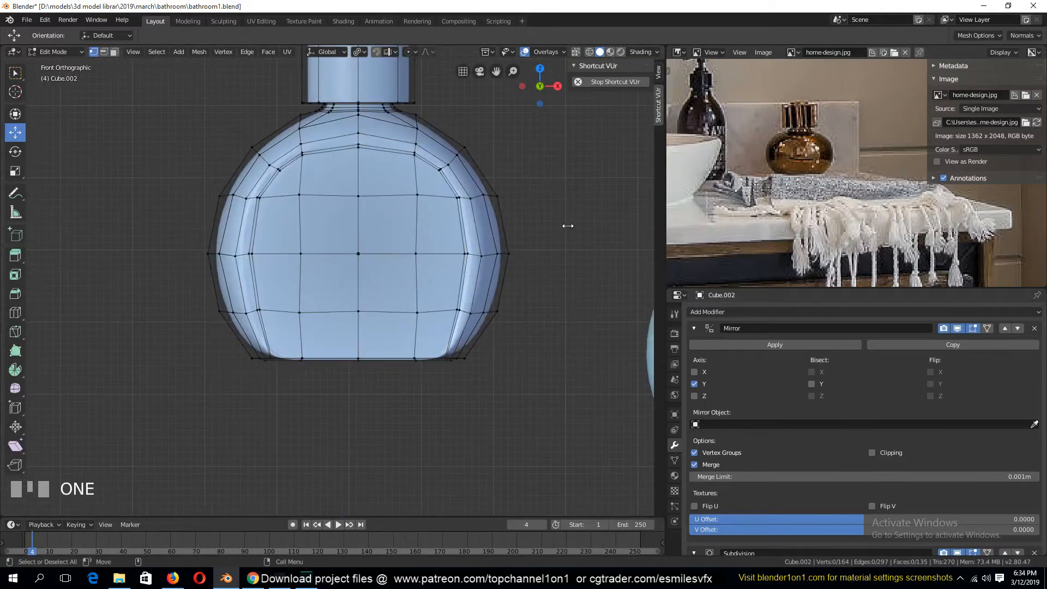
pyautogui.scroll(4, 427, 457)
pyautogui.moveTo(427, 457); pyautogui.dragTo(384, 277, button='middle')
pyautogui.scroll(-2, 369, 207)
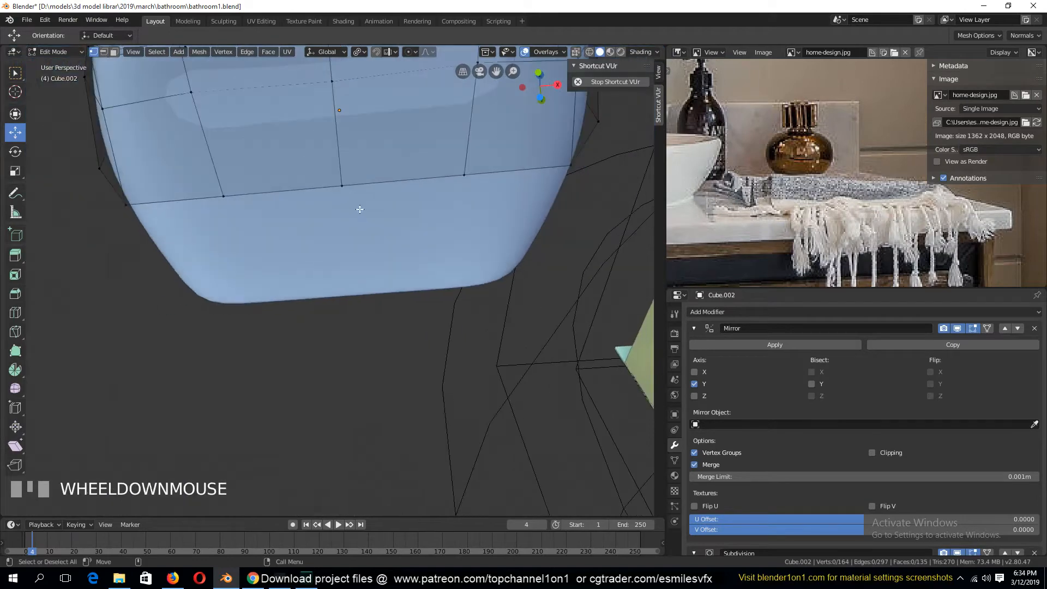
pyautogui.press('3')
pyautogui.moveTo(255, 180); pyautogui.dragTo(211, 158, button='middle')
pyautogui.click(218, 172)
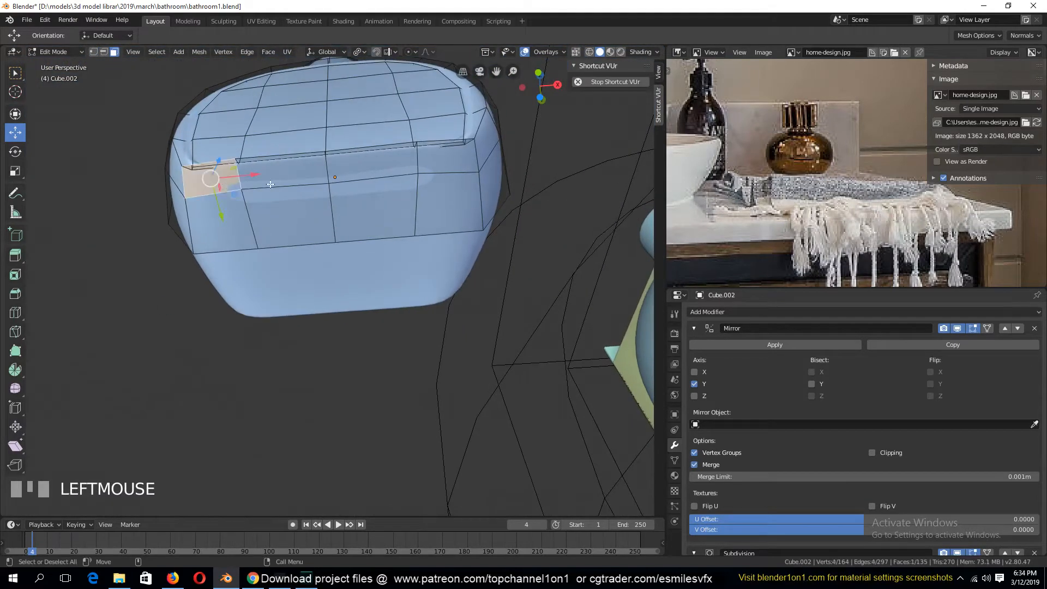
pyautogui.keyDown('ctrl'); pyautogui.click(444, 167); pyautogui.keyUp('ctrl')
pyautogui.keyDown('shift'); pyautogui.click(444, 205); pyautogui.keyUp('shift')
pyautogui.keyDown('shift'); pyautogui.click(234, 230); pyautogui.keyUp('shift')
pyautogui.keyDown('shift'); pyautogui.click(295, 226); pyautogui.keyUp('shift')
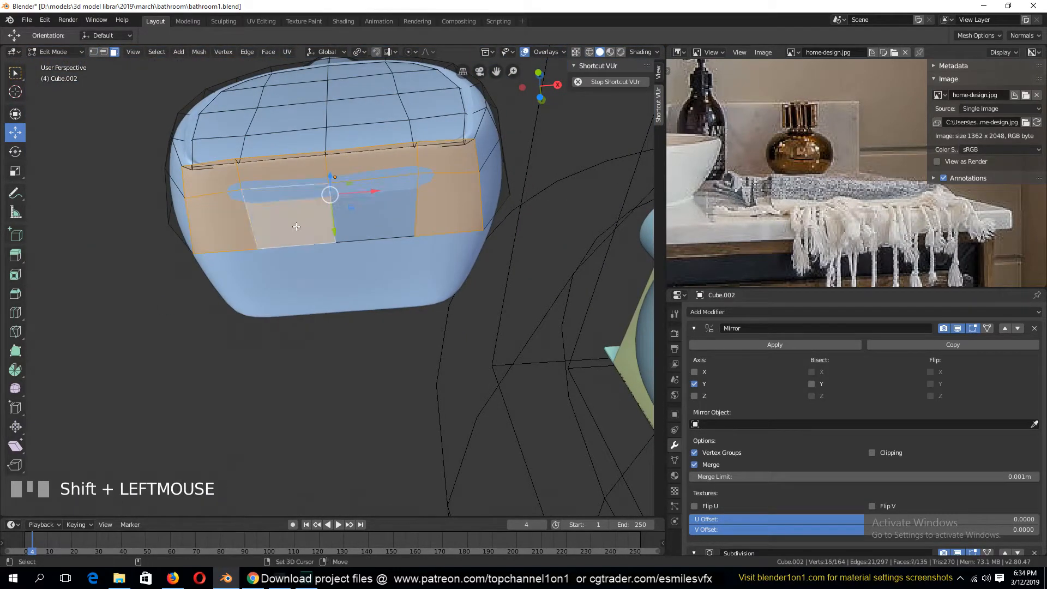
pyautogui.keyDown('shift'); pyautogui.click(383, 225); pyautogui.keyUp('shift')
pyautogui.press('KP_1')
pyautogui.scroll(3, 411, 213)
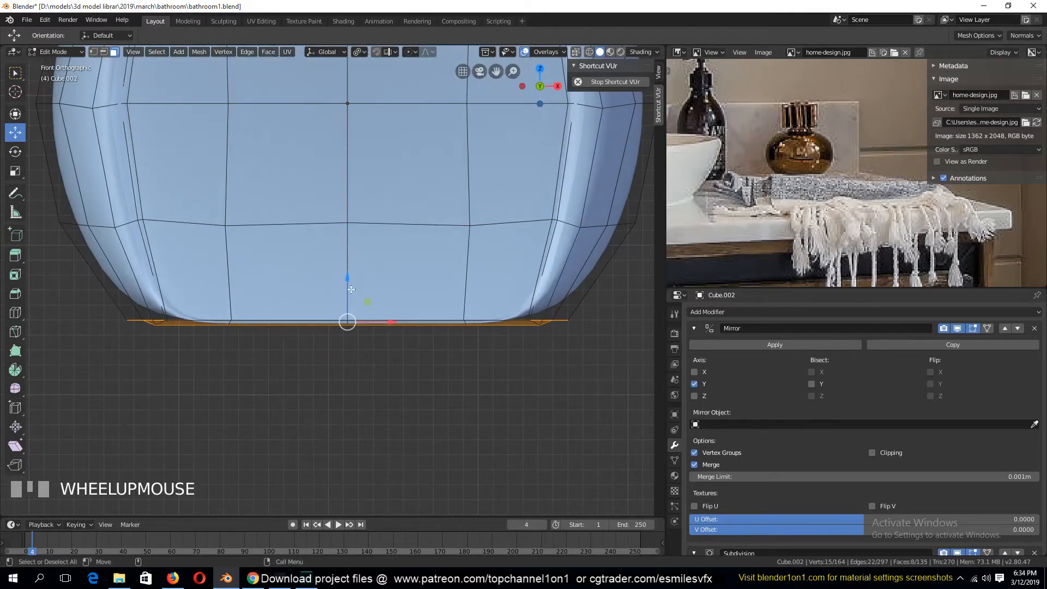
pyautogui.moveTo(348, 275); pyautogui.dragTo(358, 304)
pyautogui.press('Tab')
# In front view, move the flattened bottle next to the round one and place a duplicate on its outer side
pyautogui.scroll(-5, 372, 322)
pyautogui.moveTo(371, 327); pyautogui.dragTo(450, 361, button='middle')
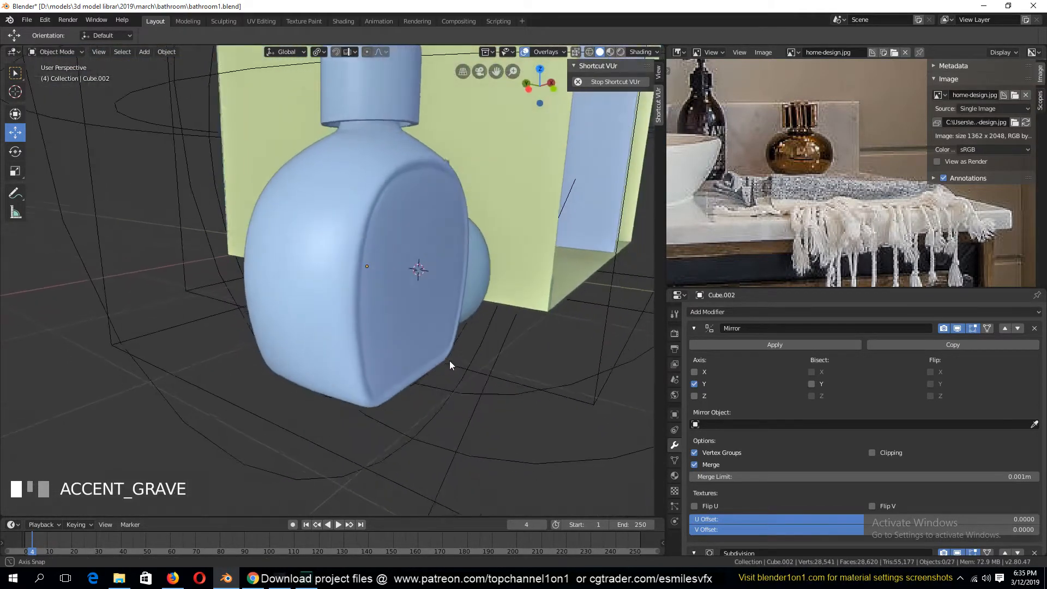
pyautogui.scroll(-3, 435, 355)
pyautogui.press('KP_1')
pyautogui.click(339, 271)
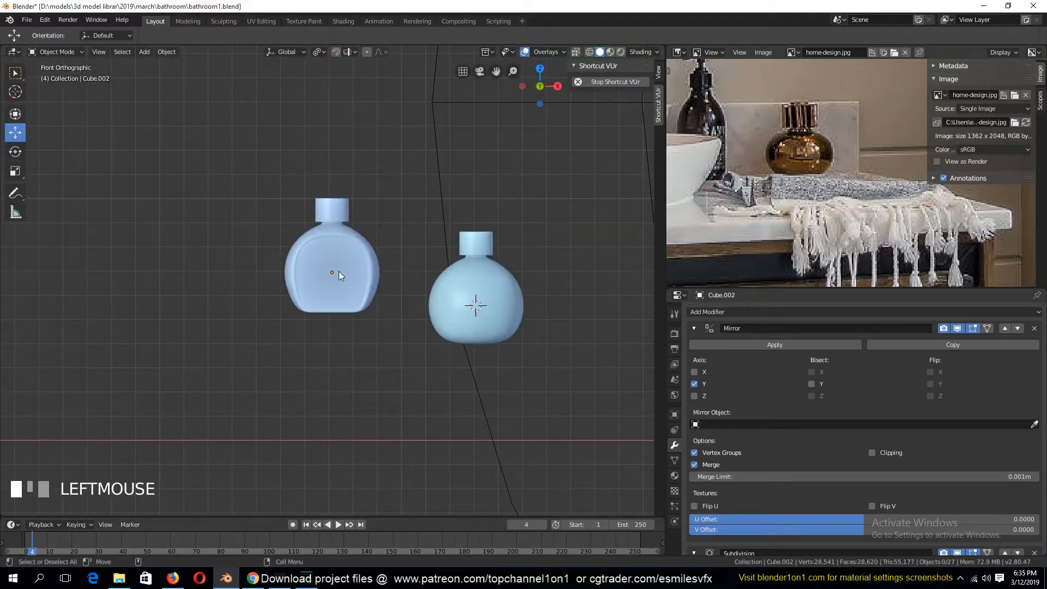
pyautogui.press('g')
pyautogui.click(384, 297)
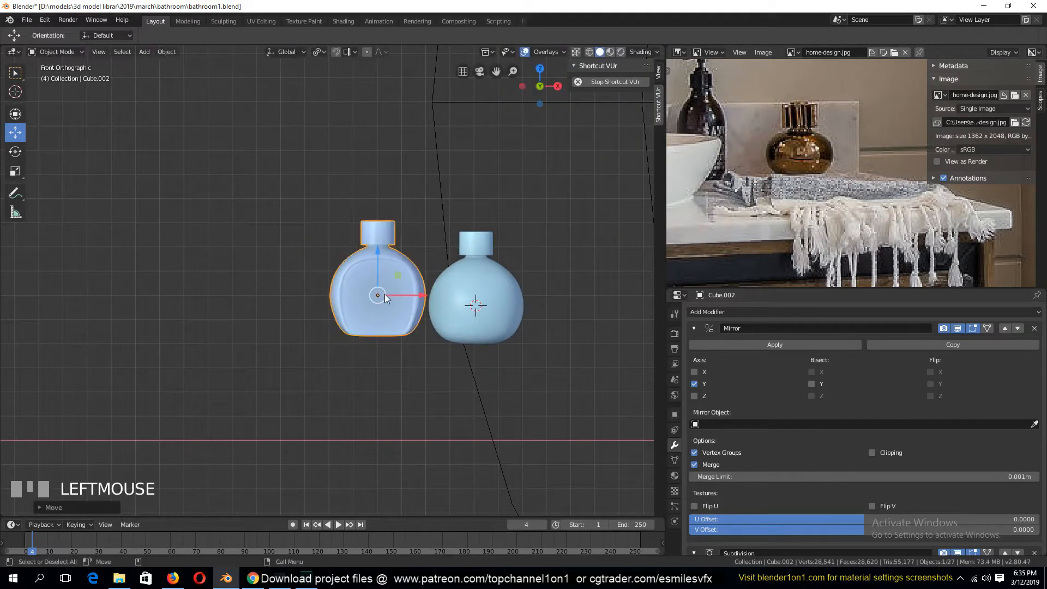
pyautogui.hotkey('shift', 'd')
pyautogui.click(284, 292)
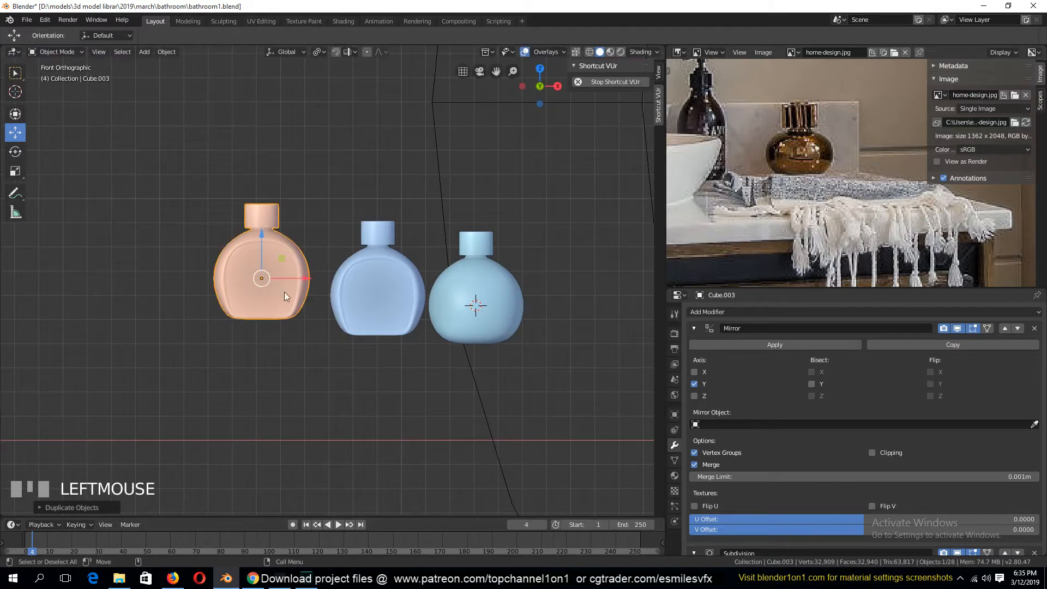
# In the new duplicate's wireframe Edit Mode, move the lower body vertices down along Z to lengthen it, then restore solid Object Mode
pyautogui.press('Tab')
pyautogui.press('z')
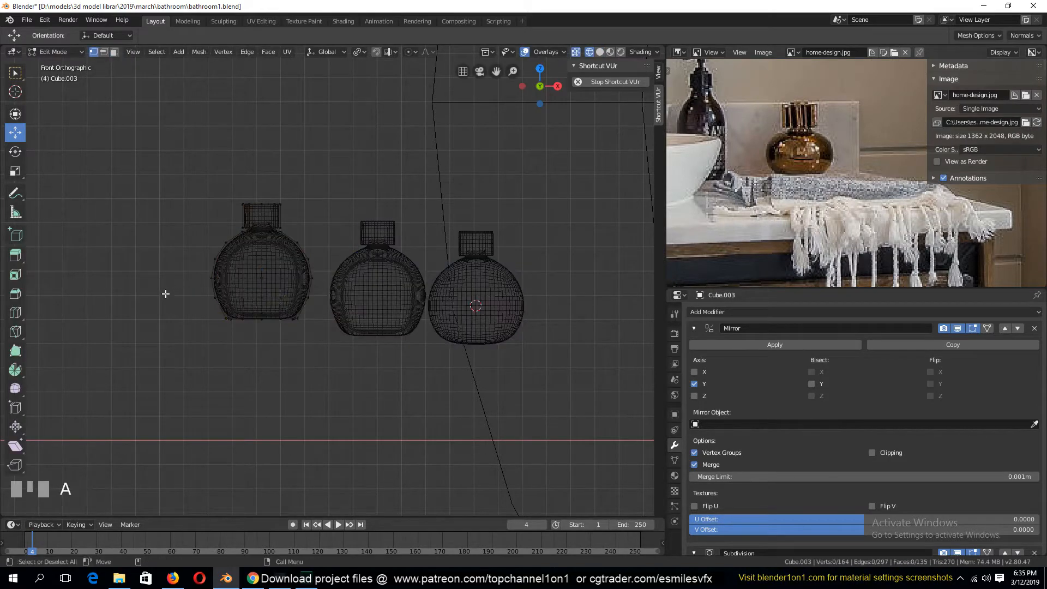
pyautogui.press('b')
pyautogui.moveTo(180, 285); pyautogui.dragTo(317, 336)
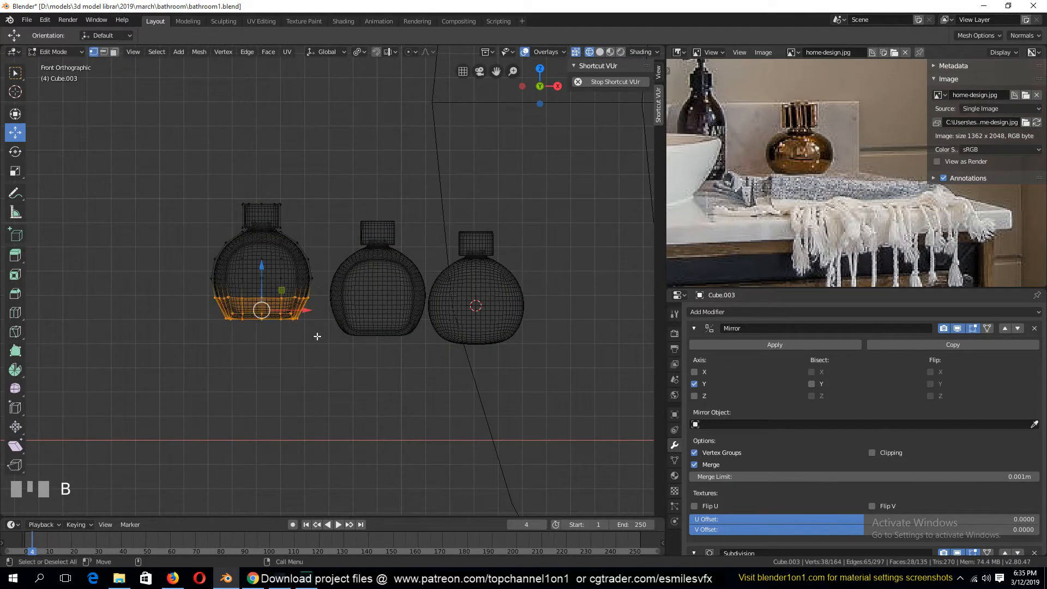
pyautogui.moveTo(261, 266); pyautogui.dragTo(262, 353)
pyautogui.press('Tab')
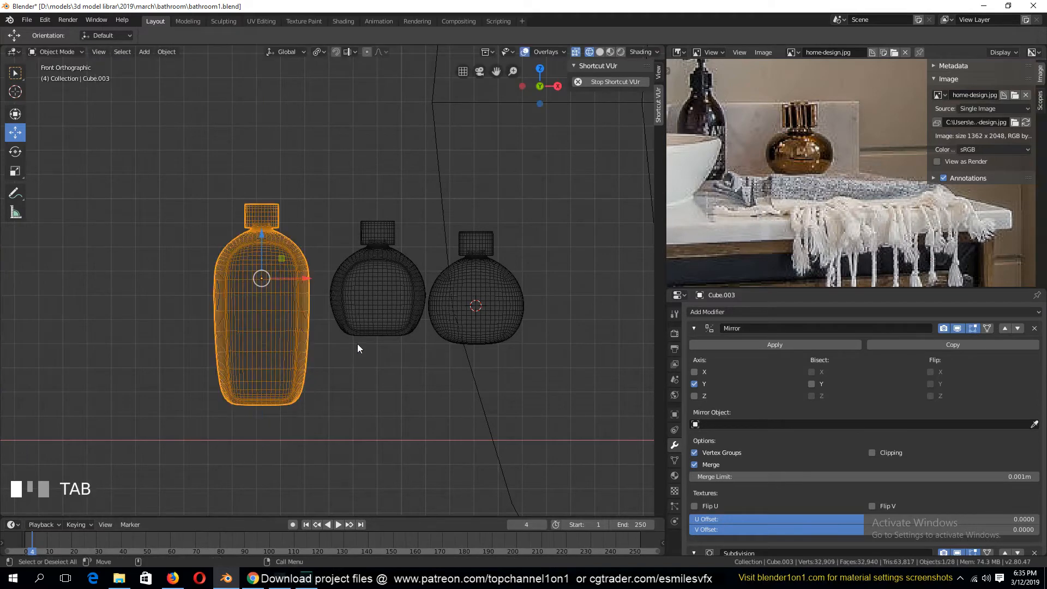
pyautogui.press('z')
# Raise the tall bottle along Z until its base lines up with the other two bottles
pyautogui.hotkey('alt', 'a')
pyautogui.click(257, 256)
pyautogui.moveTo(268, 255); pyautogui.dragTo(268, 186)
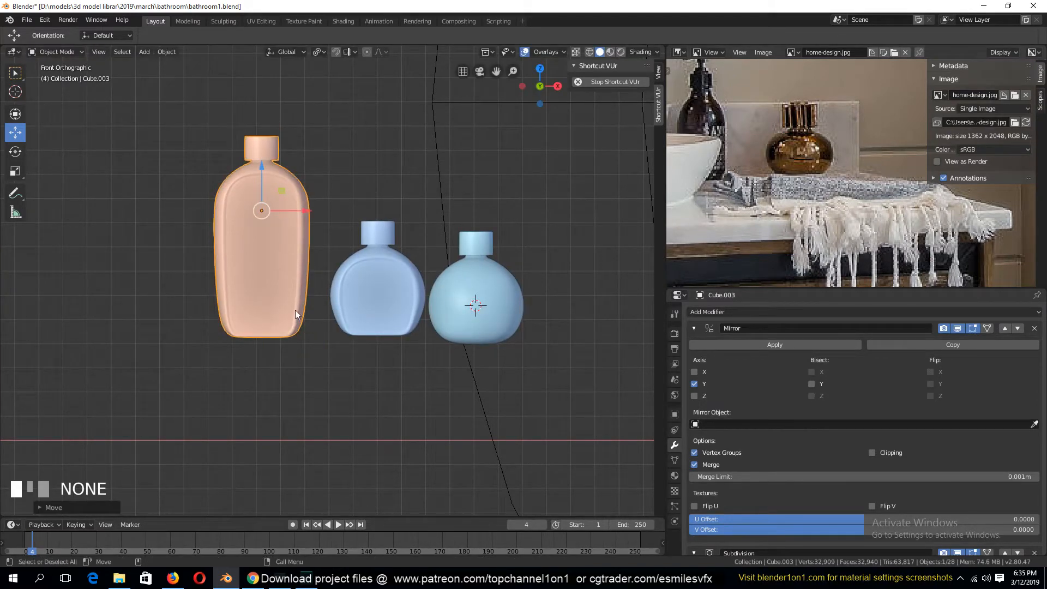
# Move the tall bottle closer to the flattened bottle, deselect everything and save the file
pyautogui.press('g')
pyautogui.click(315, 305)
pyautogui.press('`')
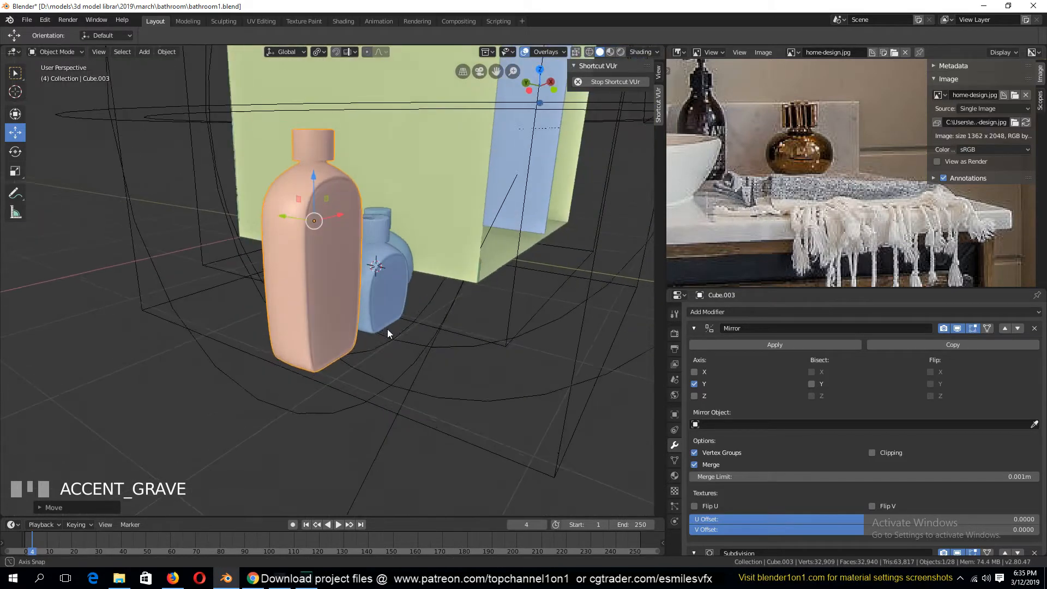
pyautogui.hotkey('alt', 'a')
pyautogui.press('`')
pyautogui.scroll(-2, 741, 194)
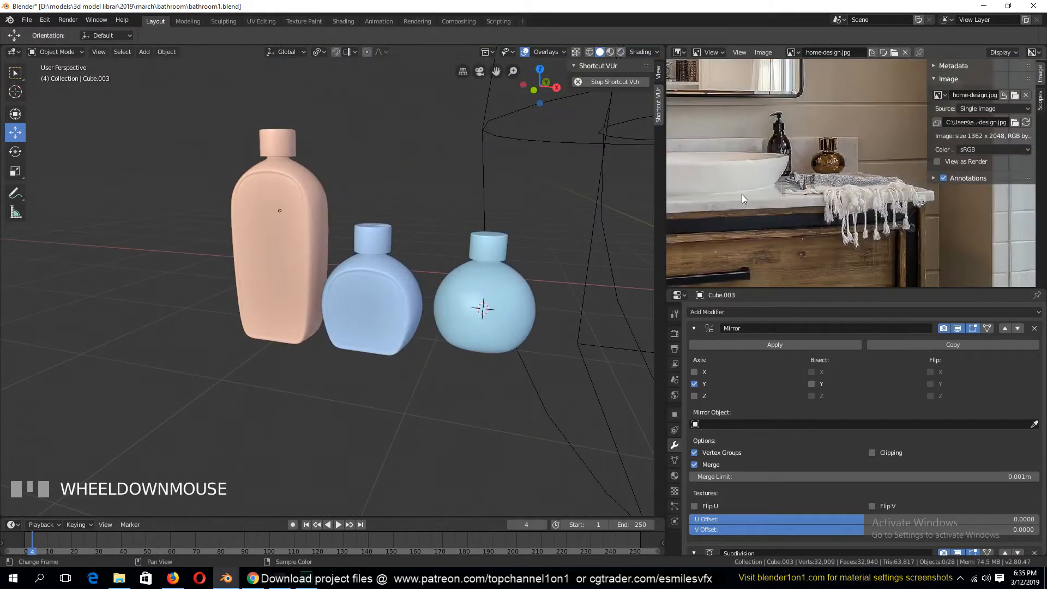
pyautogui.scroll(2, 821, 178)
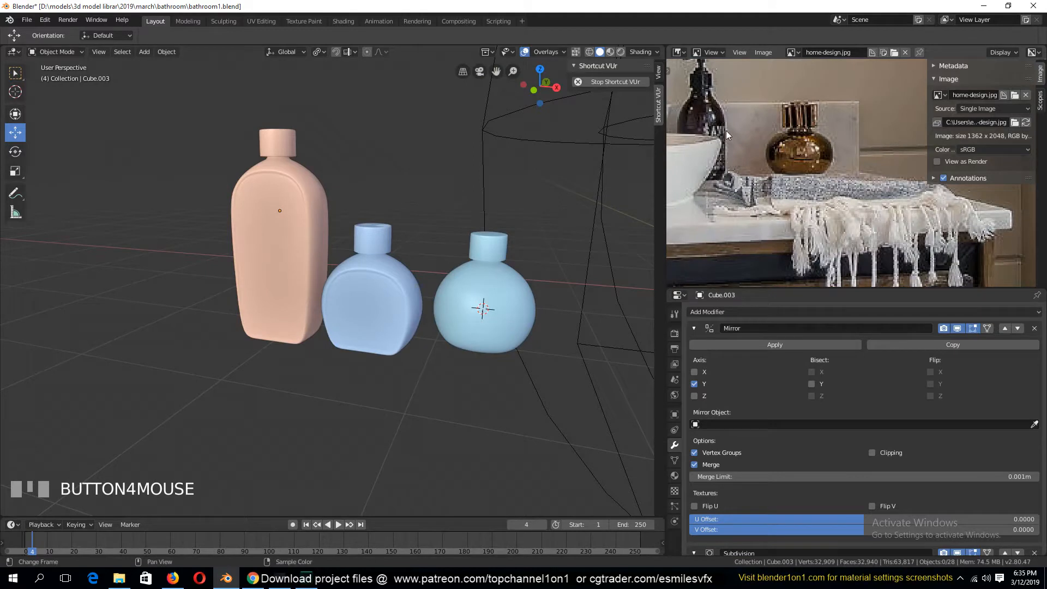
pyautogui.moveTo(725, 130); pyautogui.dragTo(818, 191, button='middle')
pyautogui.hotkey('ctrl', 's')
# In front view, duplicate the tall bottle and place the copy about 0.58 m away along negative X
pyautogui.click(479, 302)
pyautogui.press('KP_1')
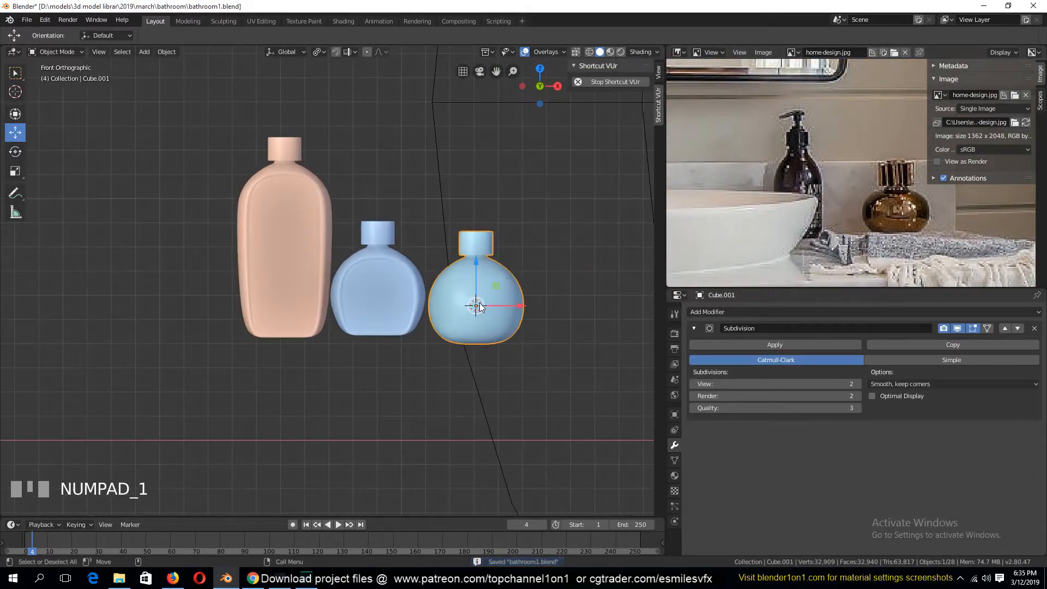
pyautogui.press('a')
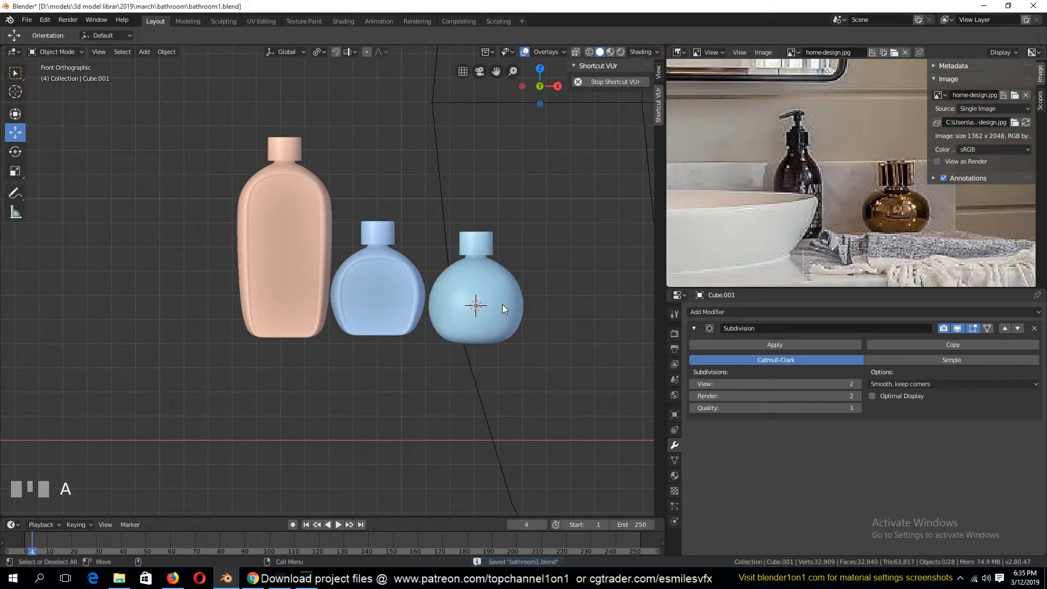
pyautogui.moveTo(502, 305); pyautogui.dragTo(443, 305, button='middle')
pyautogui.click(223, 238)
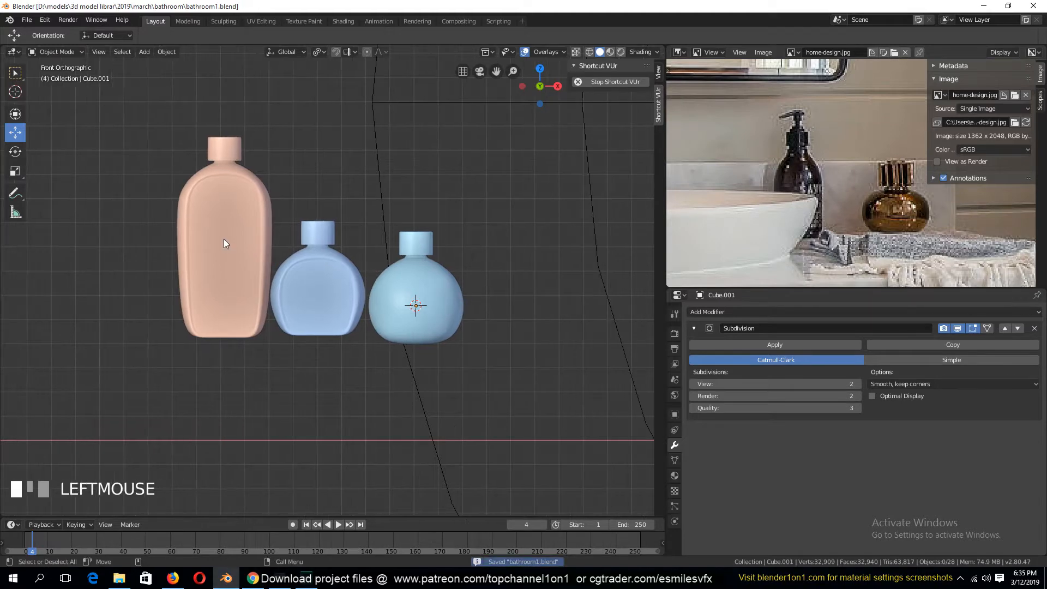
pyautogui.moveTo(224, 239); pyautogui.dragTo(432, 280, button='middle')
pyautogui.hotkey('shift', 'd')
pyautogui.click(291, 280)
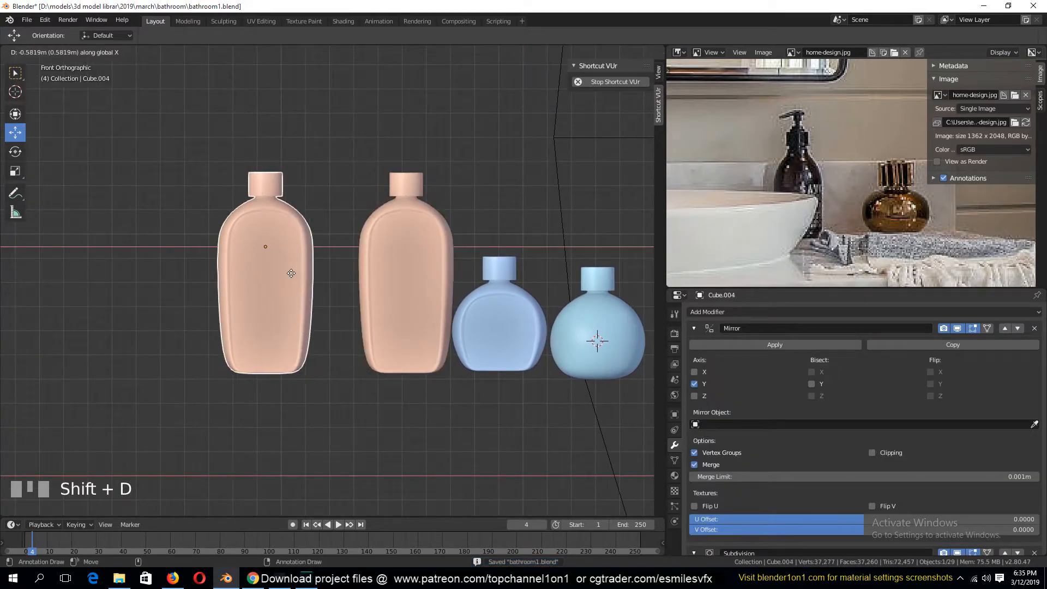
# In the duplicate's wireframe Edit Mode, add a horizontal loop cut across the lower body and return to solid Object Mode
pyautogui.press('Tab')
pyautogui.hotkey('shift', 'z')
pyautogui.hotkey('ctrl', 'r')
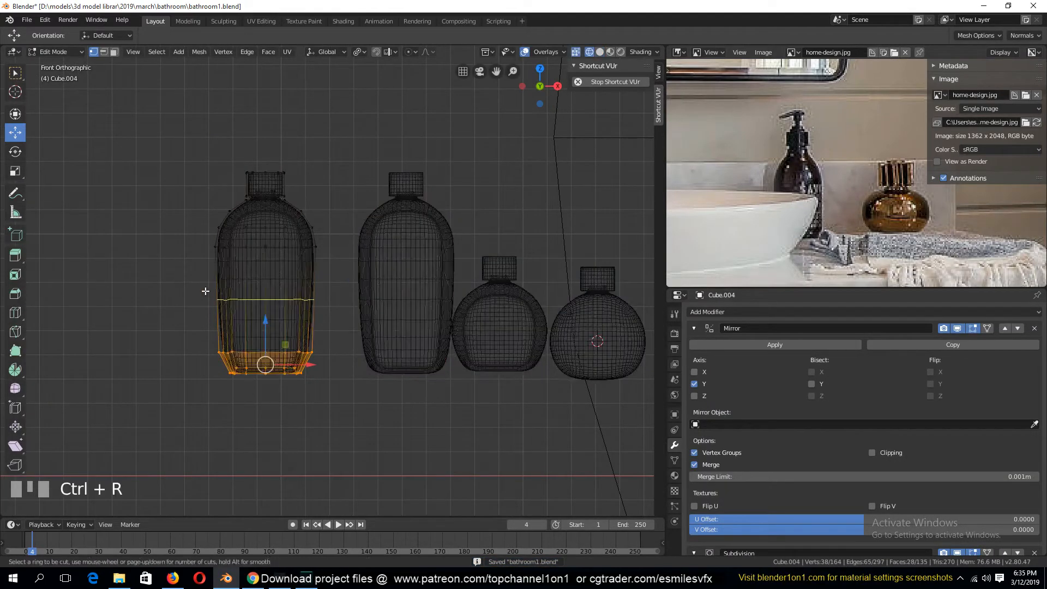
pyautogui.click(205, 291)
pyautogui.press('Tab')
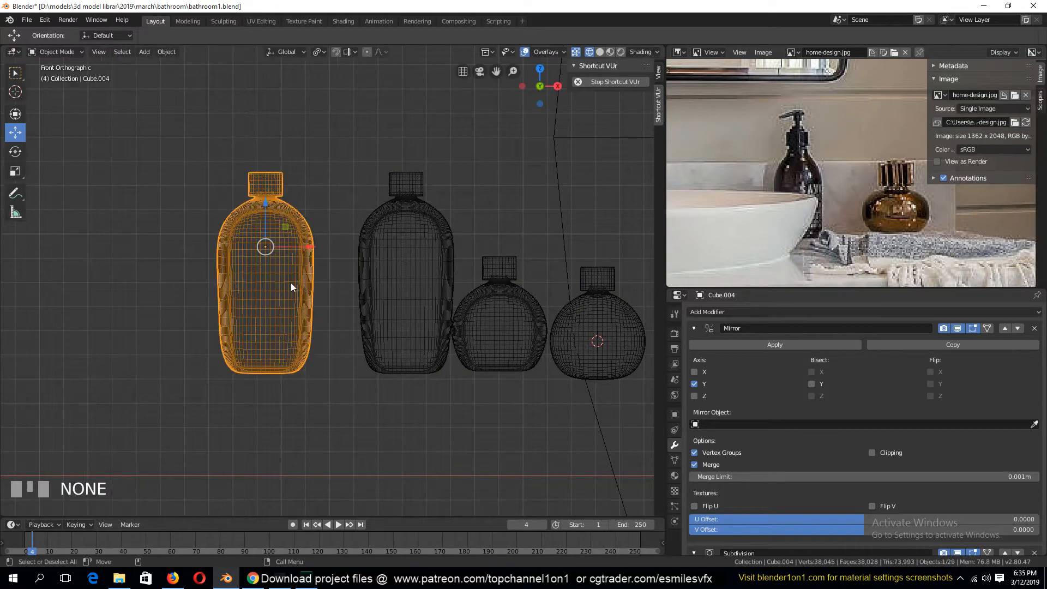
pyautogui.hotkey('shift', 'z')
# Add a Simple Deform modifier to the duplicate above its Subdivision modifier and set the Twist angle to 134°
pyautogui.click(693, 328)
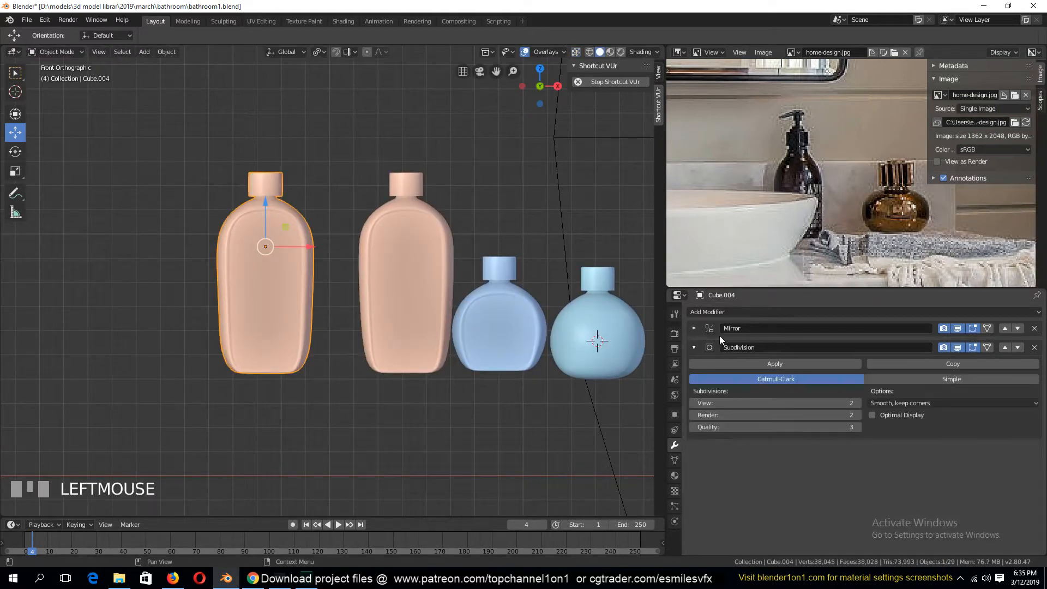
pyautogui.click(693, 347)
pyautogui.click(797, 309)
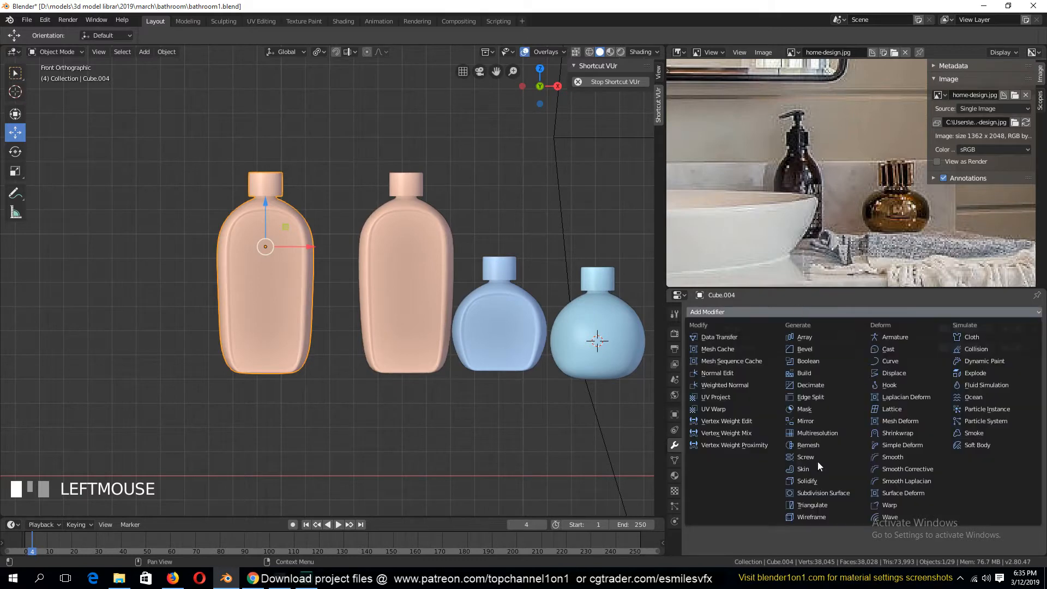
pyautogui.click(907, 445)
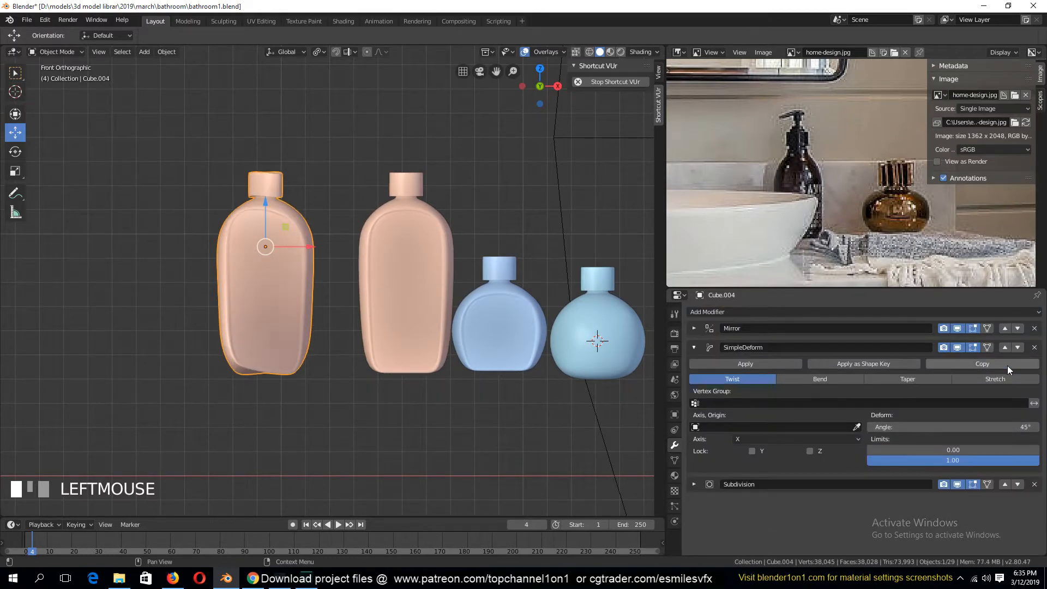
pyautogui.moveTo(919, 428); pyautogui.dragTo(960, 428)
pyautogui.moveTo(132, 420); pyautogui.dragTo(257, 430, button='middle')
# Try the Y axis for the twist, and settle on Z as the deform axis
pyautogui.click(811, 439)
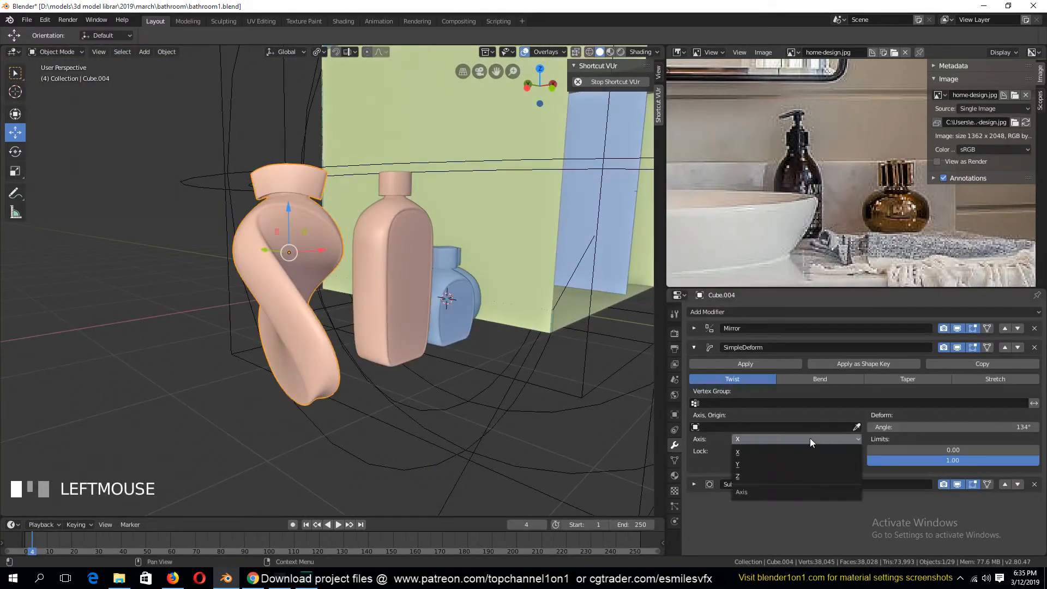
pyautogui.click(789, 464)
pyautogui.press('`')
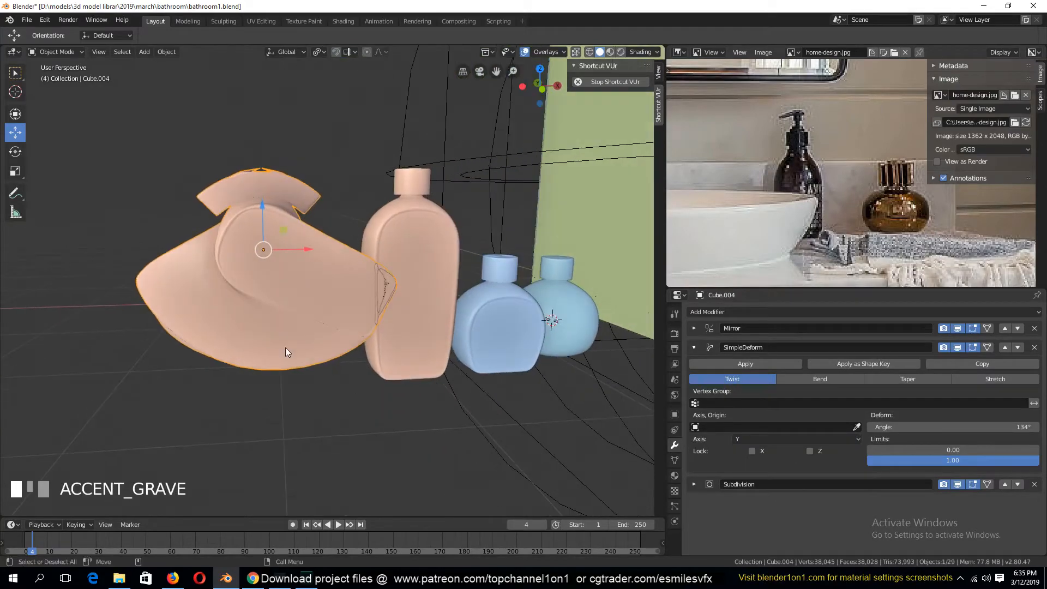
pyautogui.click(861, 437)
pyautogui.click(781, 471)
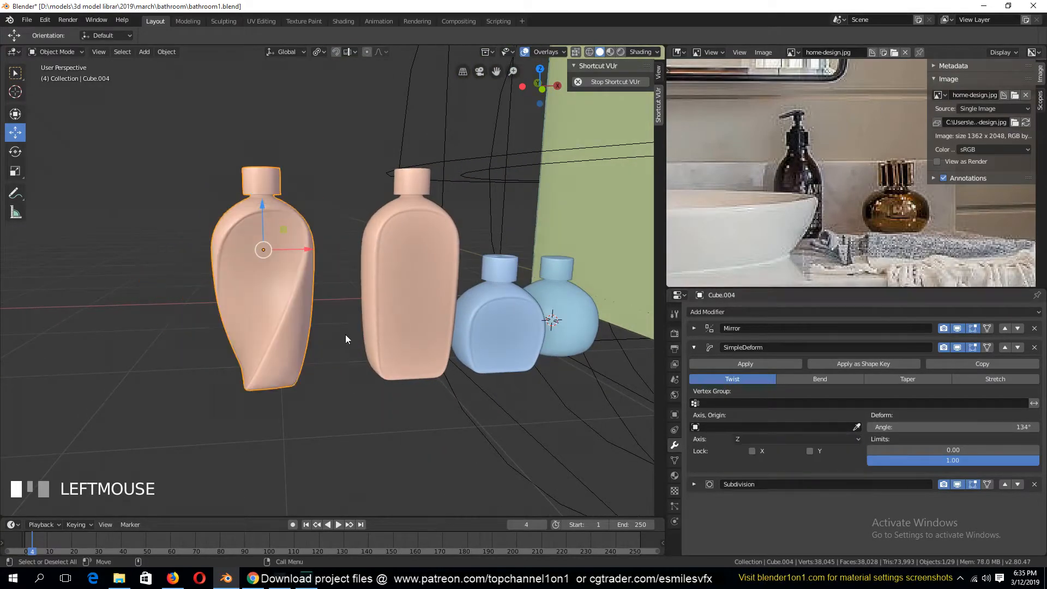
pyautogui.press('`')
pyautogui.moveTo(273, 335); pyautogui.dragTo(406, 330, button='middle')
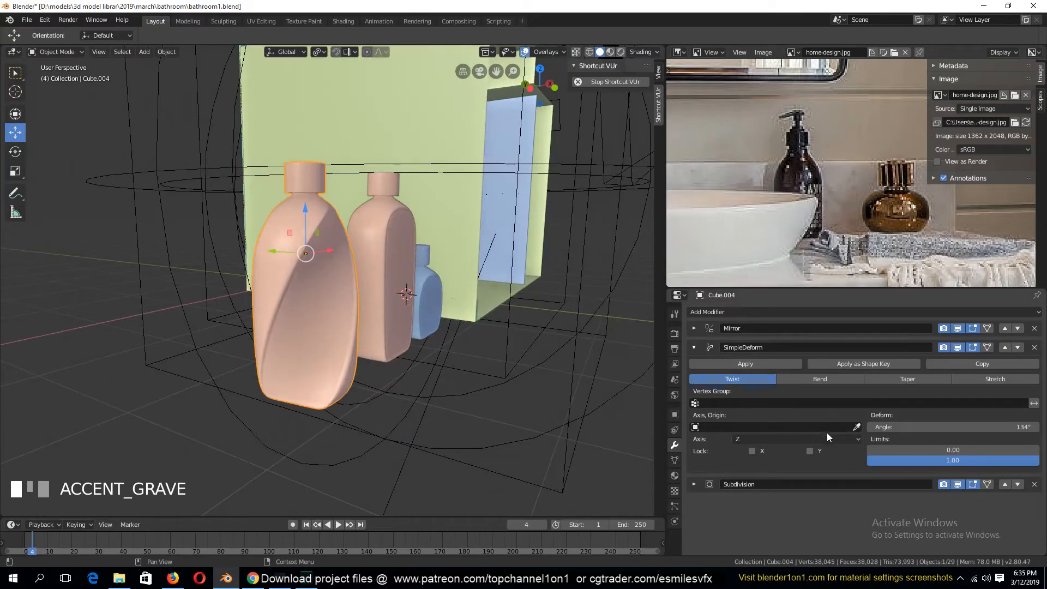
# Set the Simple Deform twist angle to 60.6° and deselect the bottle
pyautogui.moveTo(1004, 423); pyautogui.dragTo(963, 424)
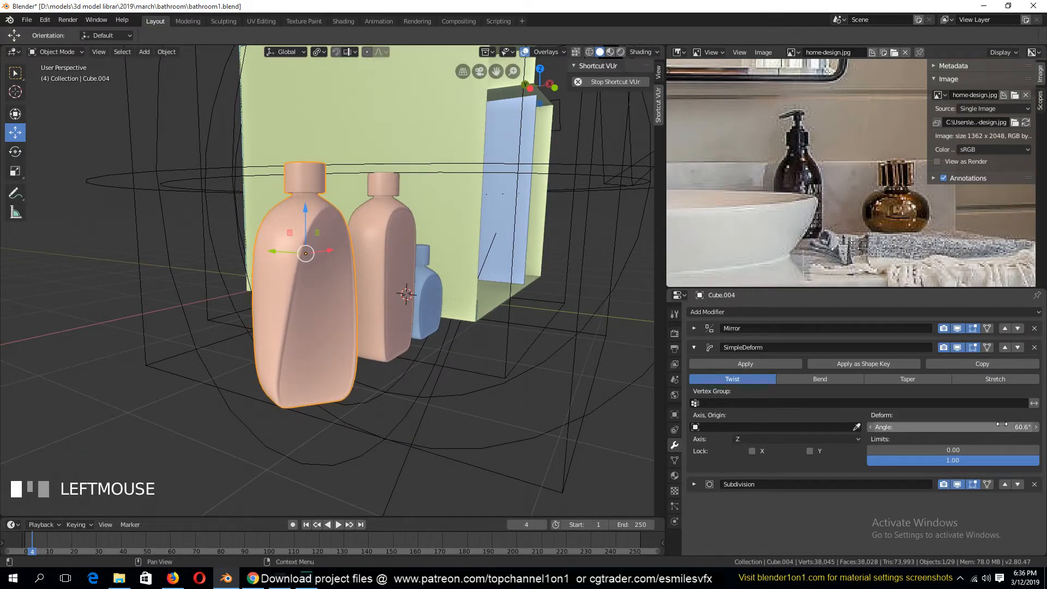
pyautogui.moveTo(299, 321)
pyautogui.mouseDown(button='middle')
pyautogui.moveTo(446, 309)
pyautogui.moveTo(310, 338)
pyautogui.moveTo(166, 344)
pyautogui.moveTo(338, 371)
pyautogui.moveTo(274, 370)
pyautogui.moveTo(198, 330)
pyautogui.moveTo(179, 256)
pyautogui.moveTo(254, 319)
pyautogui.moveTo(284, 312)
pyautogui.mouseUp(button='middle')
pyautogui.press('KP_1')
pyautogui.scroll(3, 224, 353)
pyautogui.hotkey('alt', 'a')
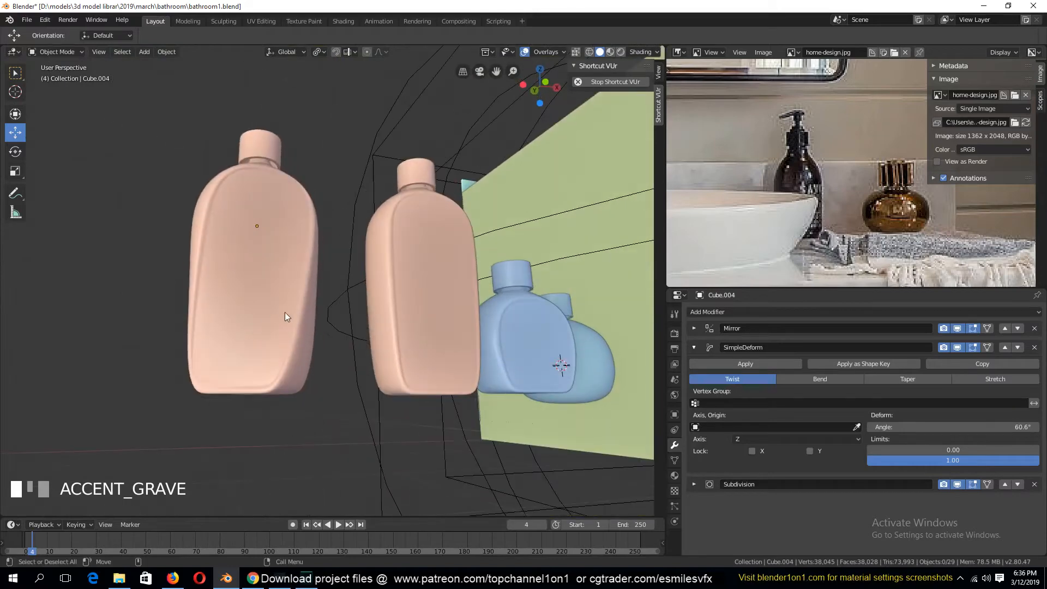
pyautogui.click(754, 365)
pyautogui.moveTo(464, 340); pyautogui.dragTo(236, 322, button='middle')
pyautogui.hotkey('ctrl', 'z')
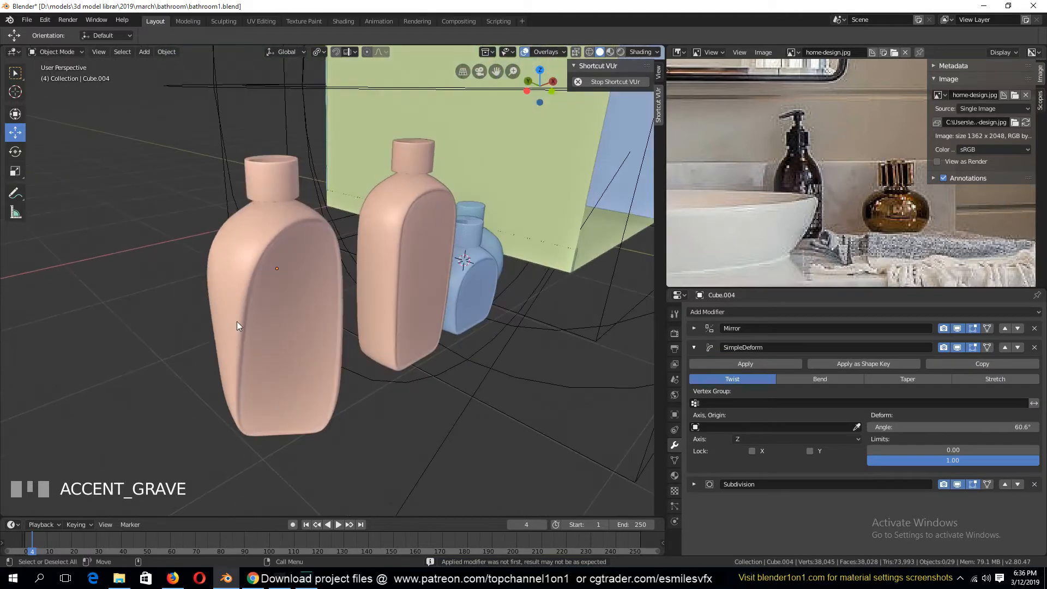
pyautogui.click(695, 329)
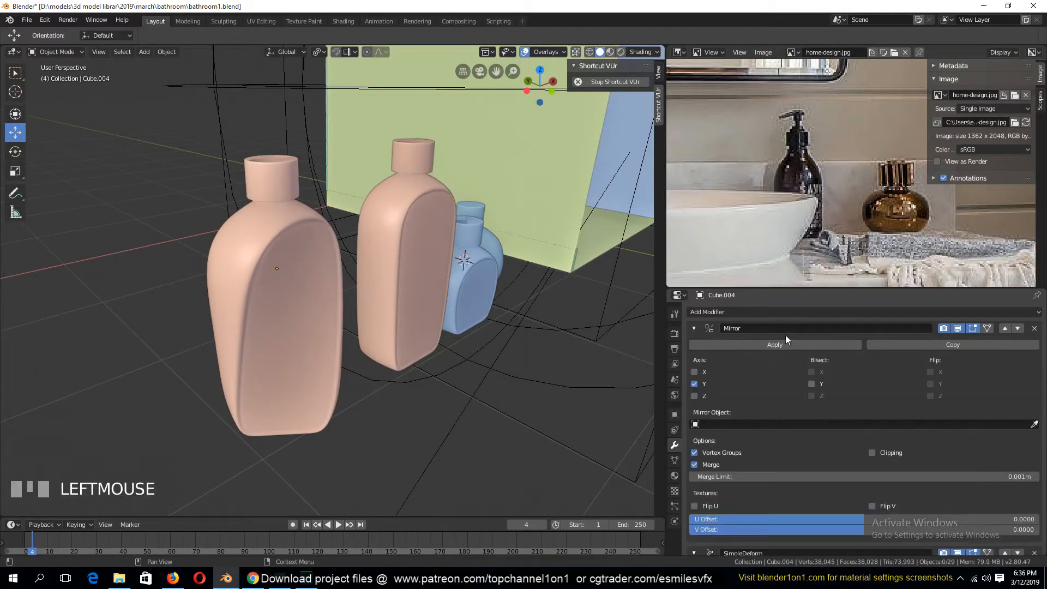
pyautogui.click(695, 327)
# Save the file, return to front view and deselect the twisted bottle with the whole bottle row in view
pyautogui.hotkey('ctrl', 's')
pyautogui.click(324, 277)
pyautogui.press('KP_1')
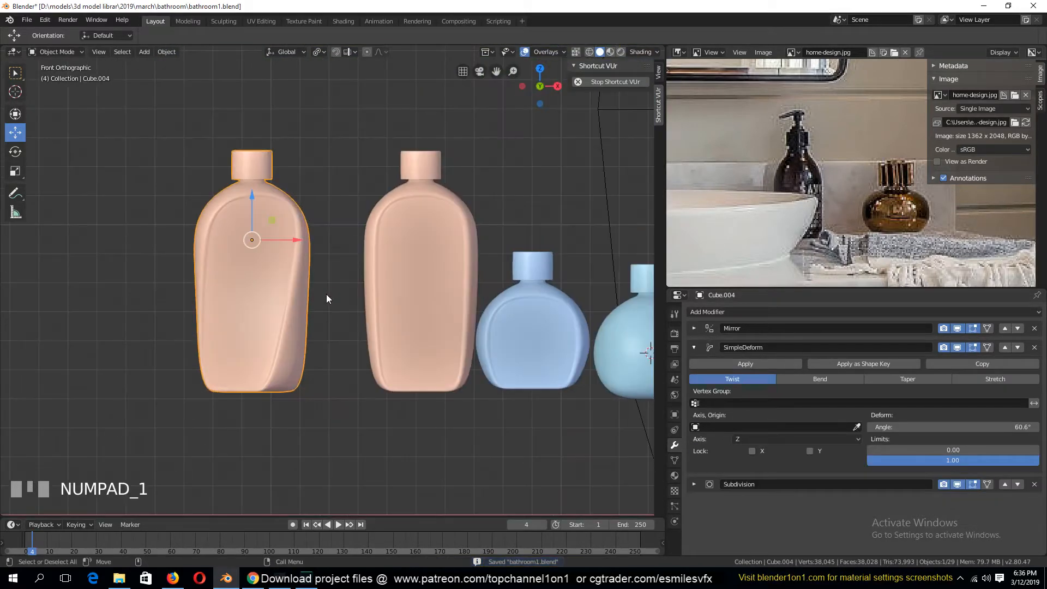
pyautogui.keyDown('shift'); pyautogui.moveTo(326, 294); pyautogui.dragTo(349, 294, button='middle'); pyautogui.keyUp('shift')
pyautogui.scroll(-3, 352, 295)
pyautogui.press('a')
pyautogui.keyDown('shift'); pyautogui.moveTo(420, 316); pyautogui.dragTo(437, 312, button='middle'); pyautogui.keyUp('shift')
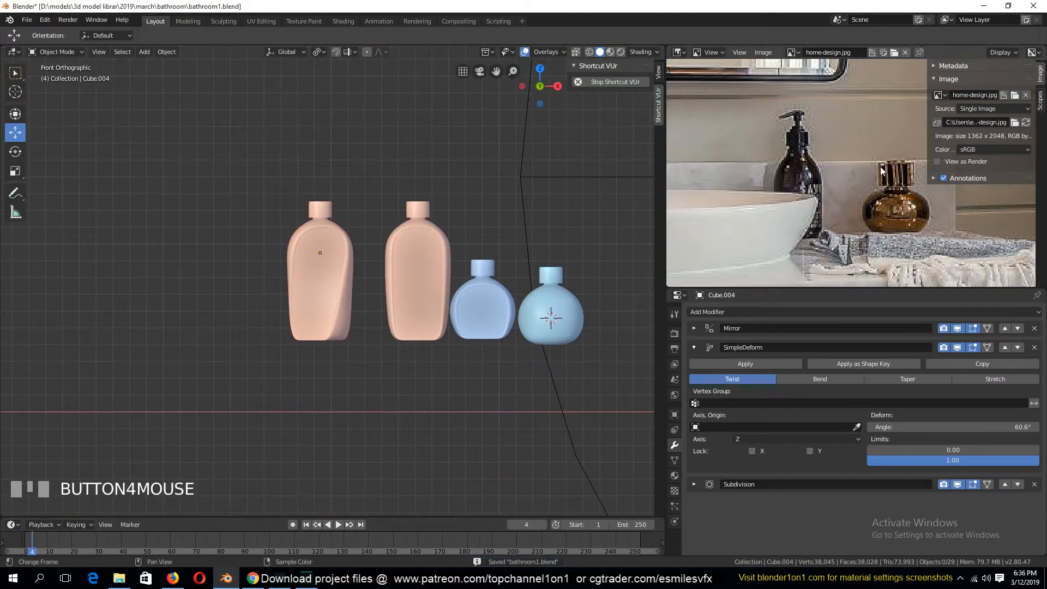
# Add a mesh circle with 12 vertices as the start of the dark pump bottle
pyautogui.moveTo(855, 162); pyautogui.dragTo(883, 167, button='middle')
pyautogui.hotkey('shift', 'a')
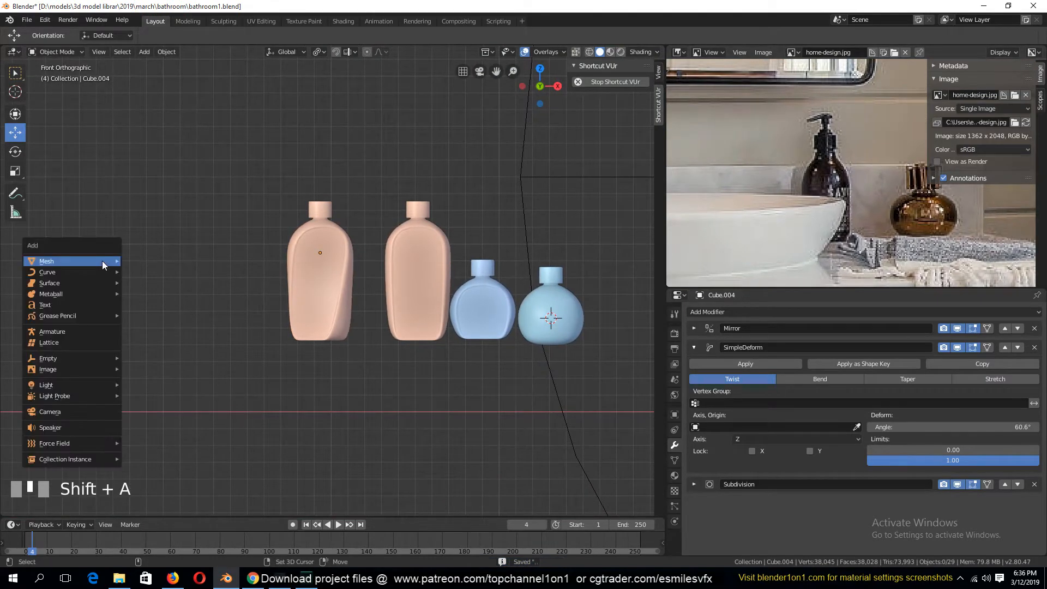
pyautogui.moveTo(103, 260)
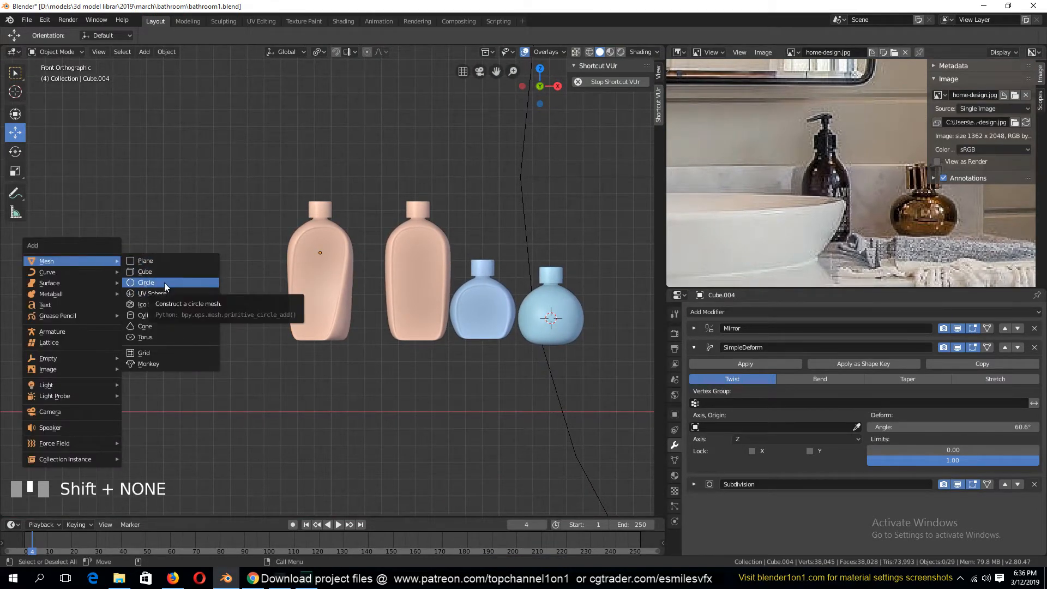
pyautogui.click(165, 282)
pyautogui.click(67, 508)
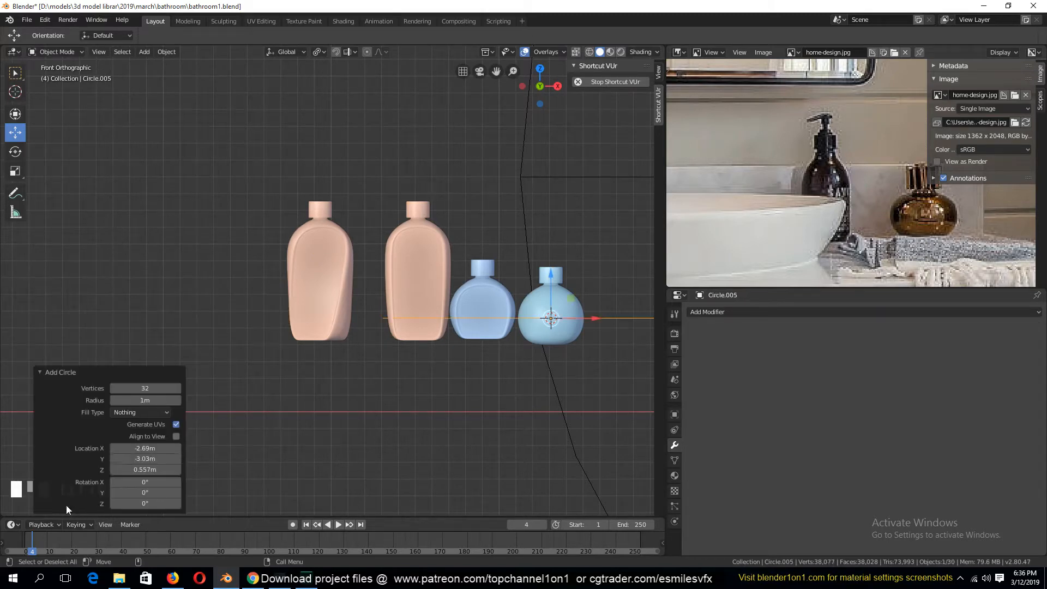
pyautogui.click(157, 388)
# Move the circle beside the twisted bottle by -1.97 m in X and -0.149 m in Z, and scale it by 0.214
pyautogui.press('g')
pyautogui.click(215, 357)
pyautogui.press('s')
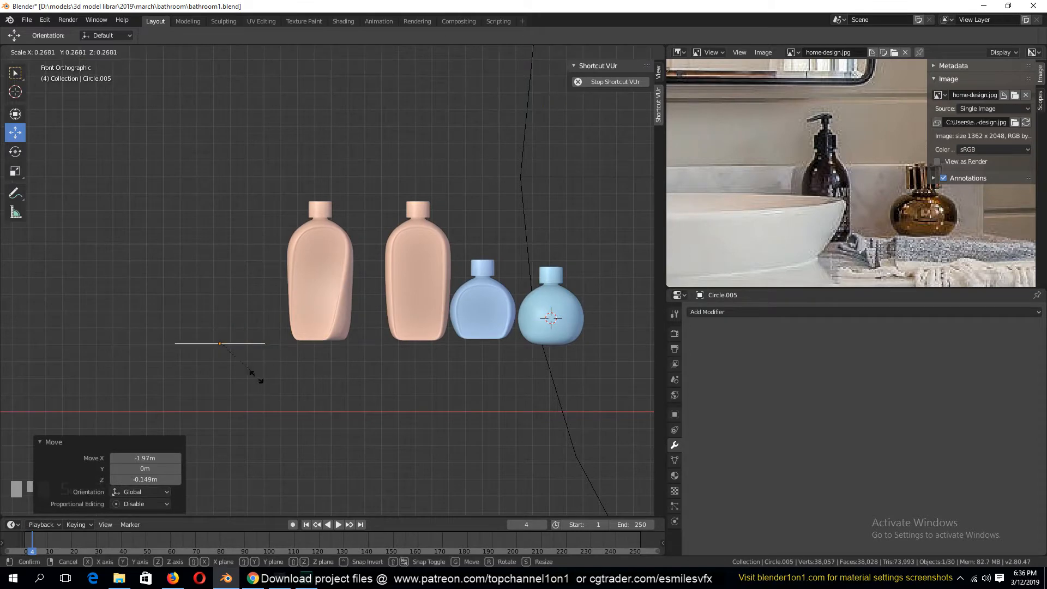
pyautogui.click(253, 372)
pyautogui.click(307, 578)
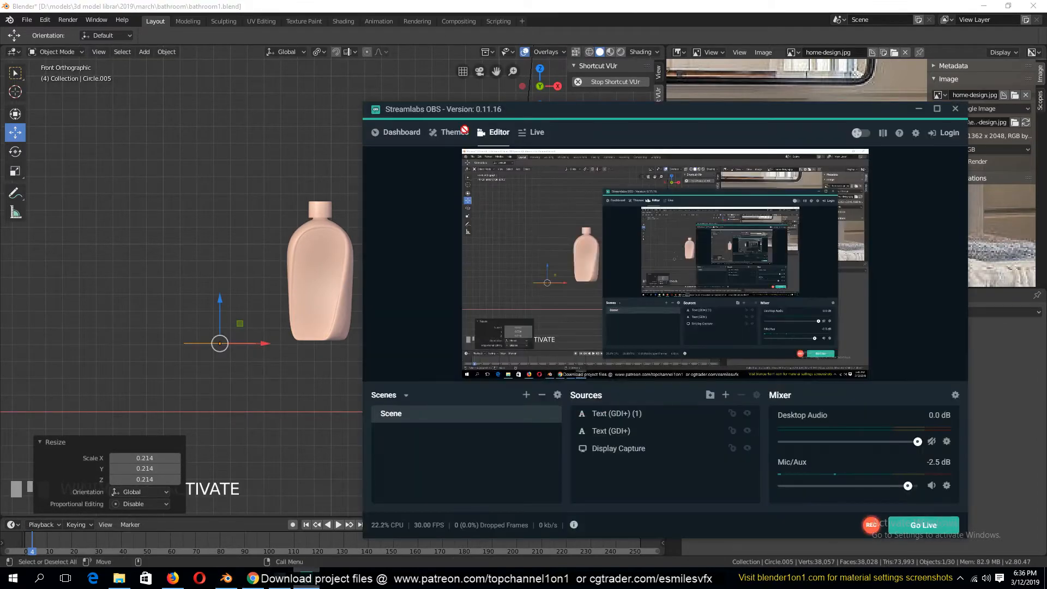
pyautogui.moveTo(769, 108); pyautogui.dragTo(1046, 131)
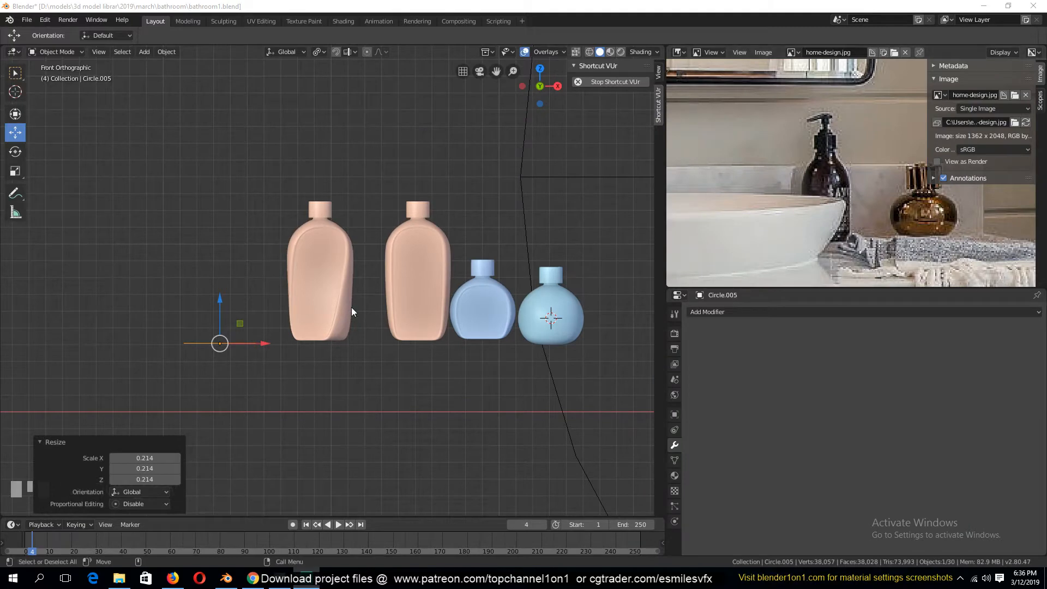
# In Edit Mode, extrude the circle 0.792 m upward along Z to form the pump bottle's body
pyautogui.keyDown('shift'); pyautogui.moveTo(276, 361); pyautogui.dragTo(355, 353, button='middle'); pyautogui.keyUp('shift')
pyautogui.press('Tab')
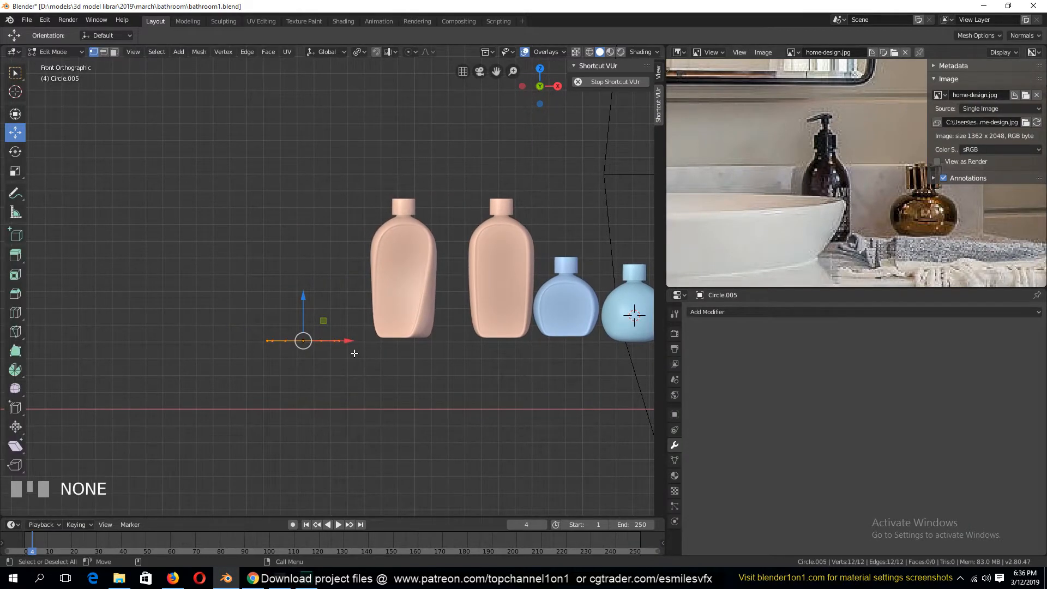
pyautogui.rightClick(321, 347)
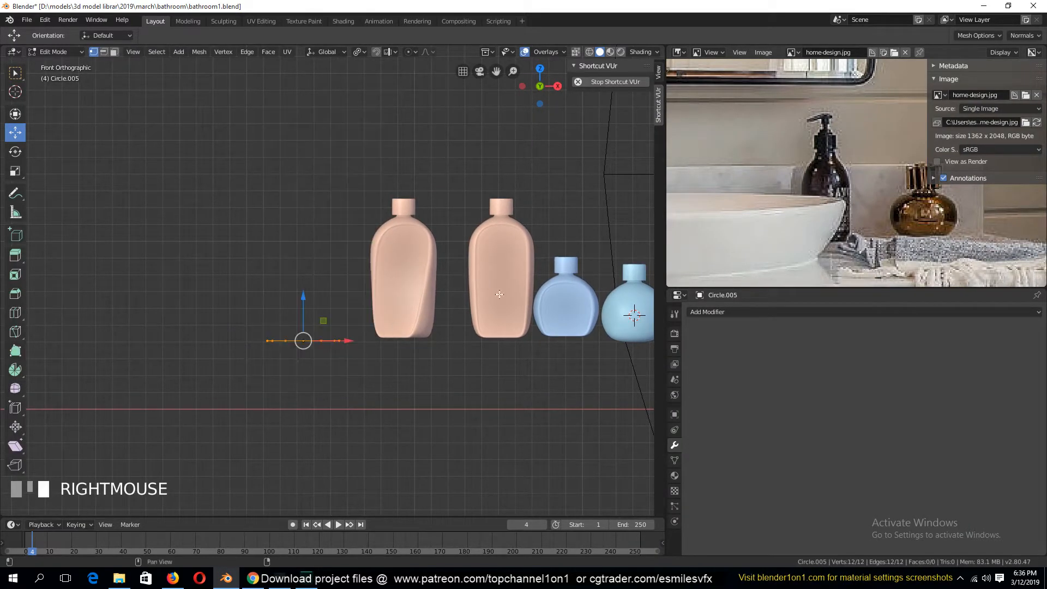
pyautogui.press('e')
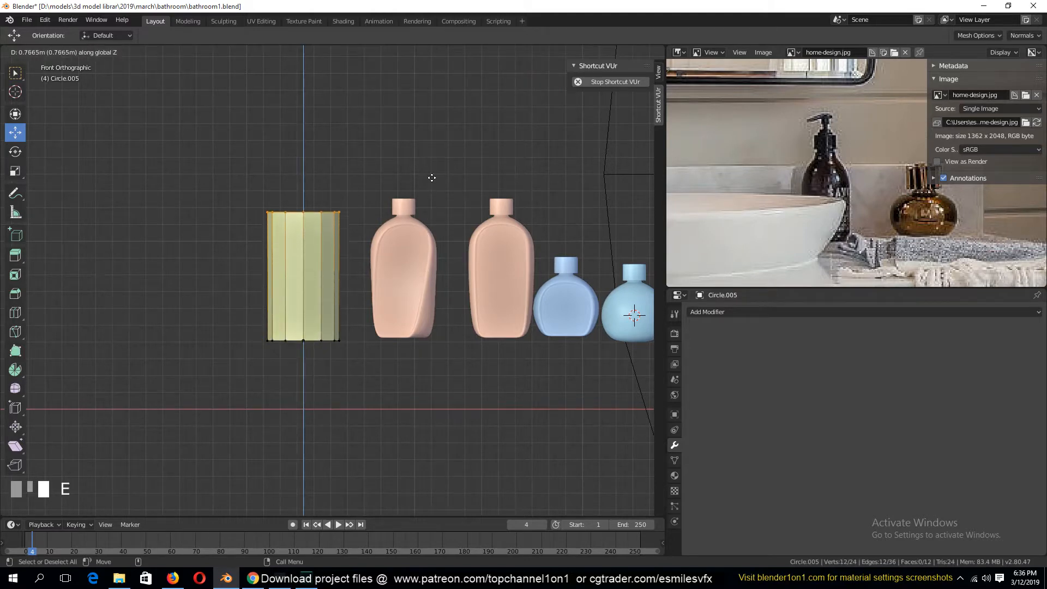
pyautogui.click(433, 175)
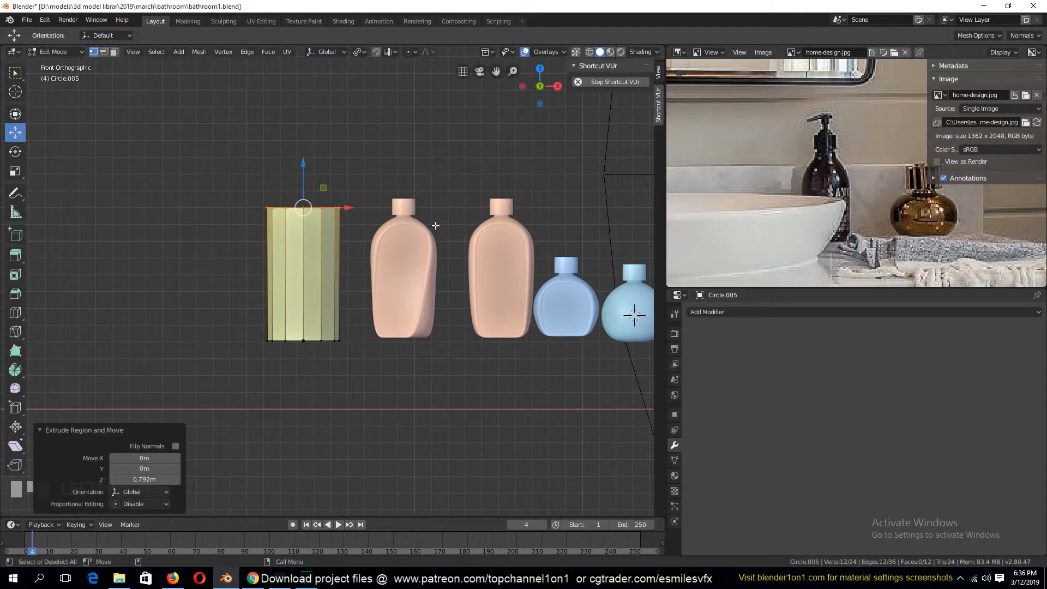
# Extrude the body's top ring in place, scale it by 0.410, and extrude it upward about 0.25 m as the neck
pyautogui.scroll(3, 436, 225)
pyautogui.press('e')
pyautogui.press('Escape')
pyautogui.press('s')
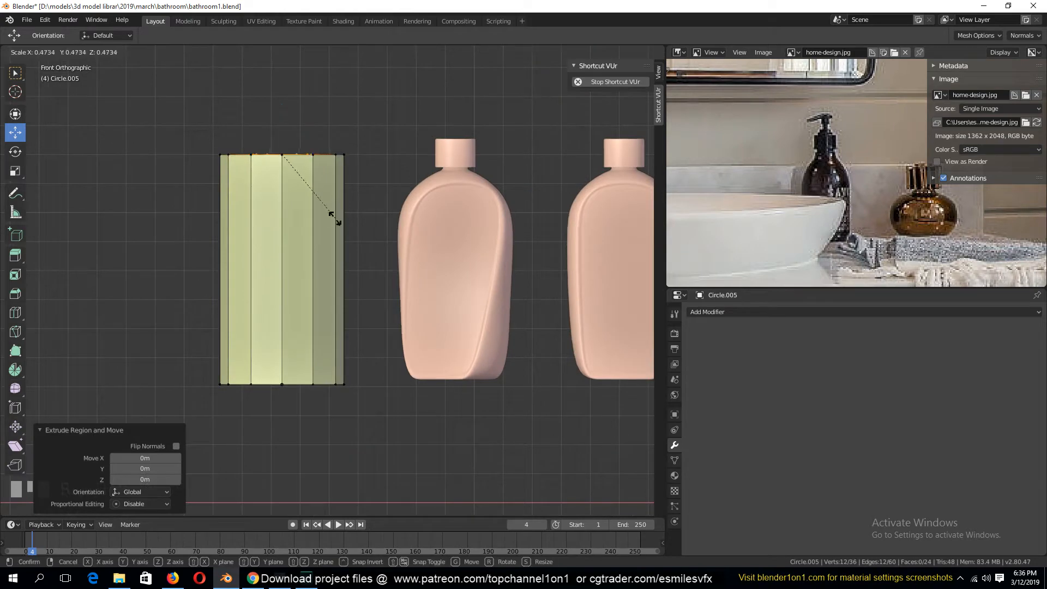
pyautogui.click(311, 196)
pyautogui.press('e')
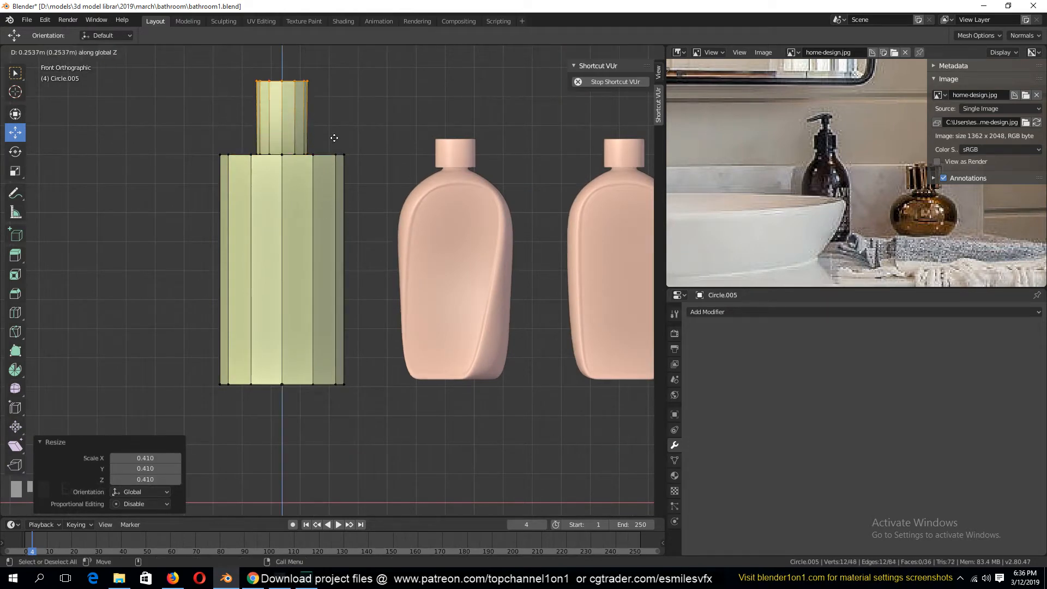
pyautogui.click(334, 139)
# Select the edge ring around the top of the pump bottle's body and try beveling it with 4 segments
pyautogui.keyDown('alt'); pyautogui.click(300, 158); pyautogui.keyUp('alt')
pyautogui.press('`')
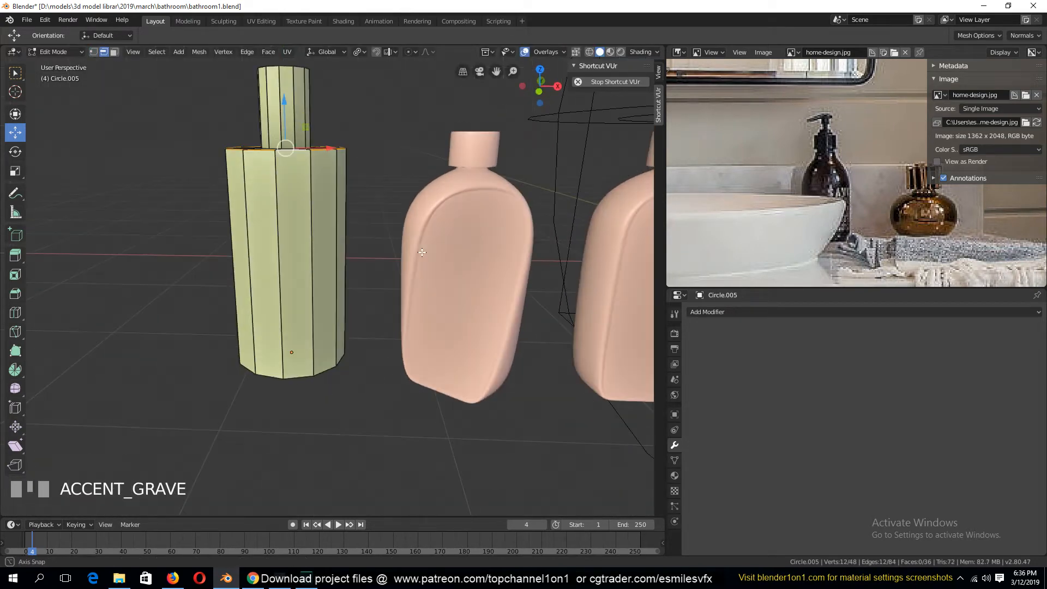
pyautogui.press('KP_1')
pyautogui.hotkey('ctrl', 'b')
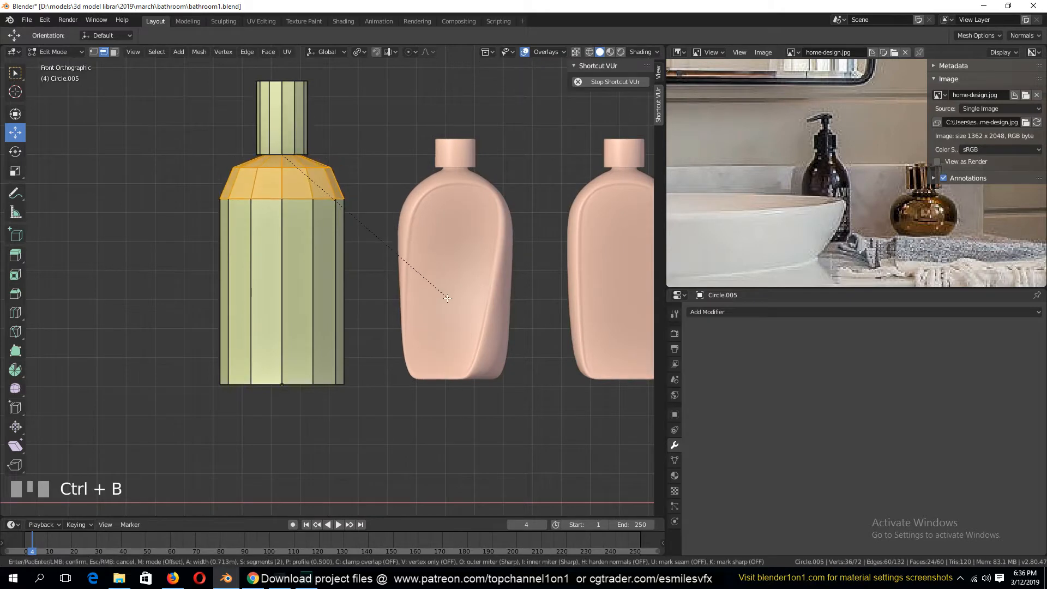
pyautogui.scroll(3, 431, 284)
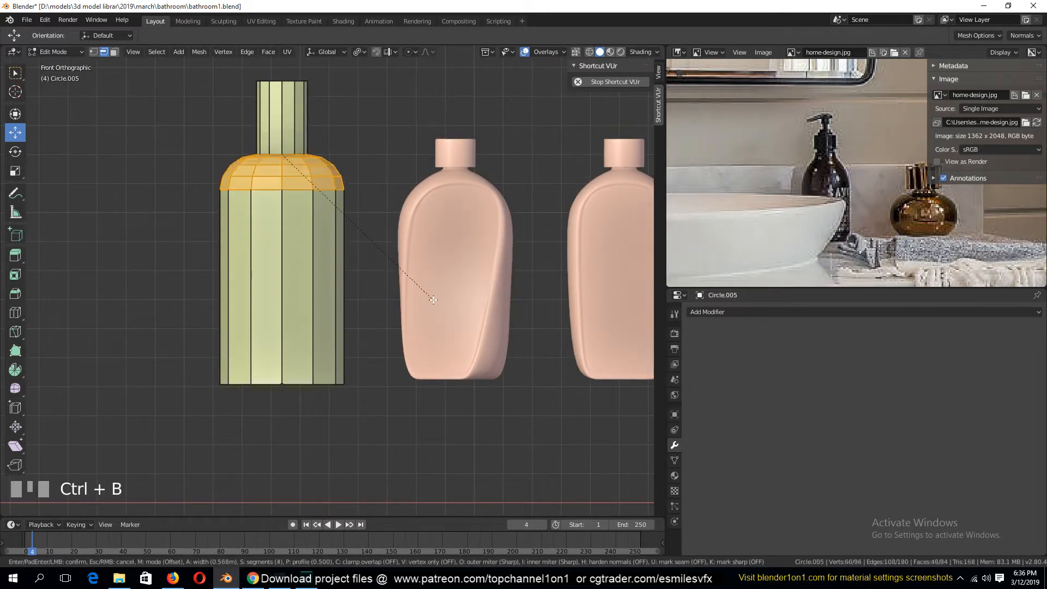
pyautogui.rightClick(432, 283)
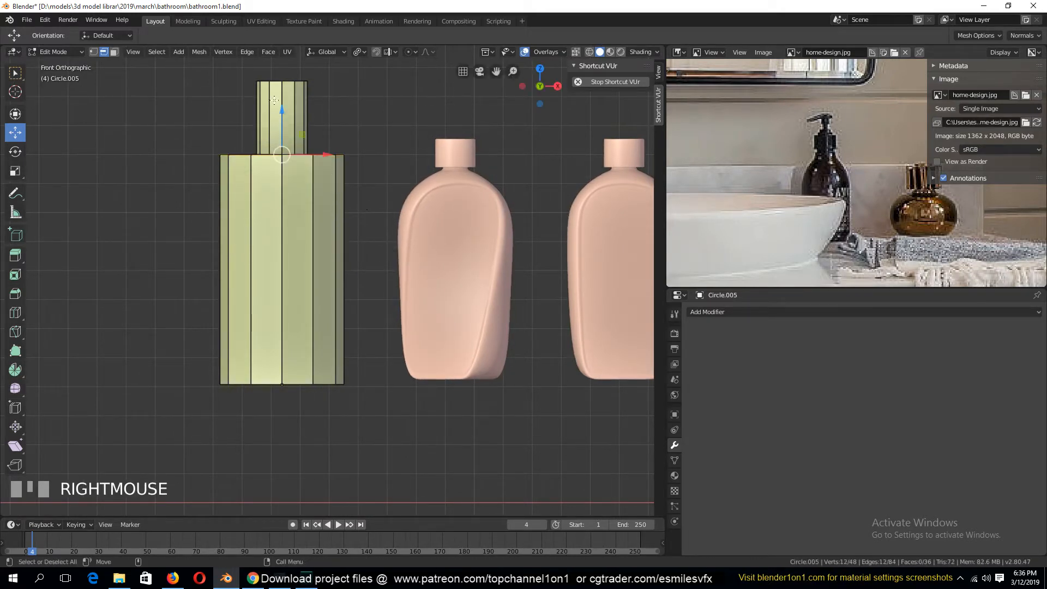
# Lower the body's top edge ring by 0.115 m along Z and bevel it with 4 segments, about 0.497 m wide
pyautogui.moveTo(275, 99); pyautogui.dragTo(274, 120)
pyautogui.hotkey('ctrl', 'b')
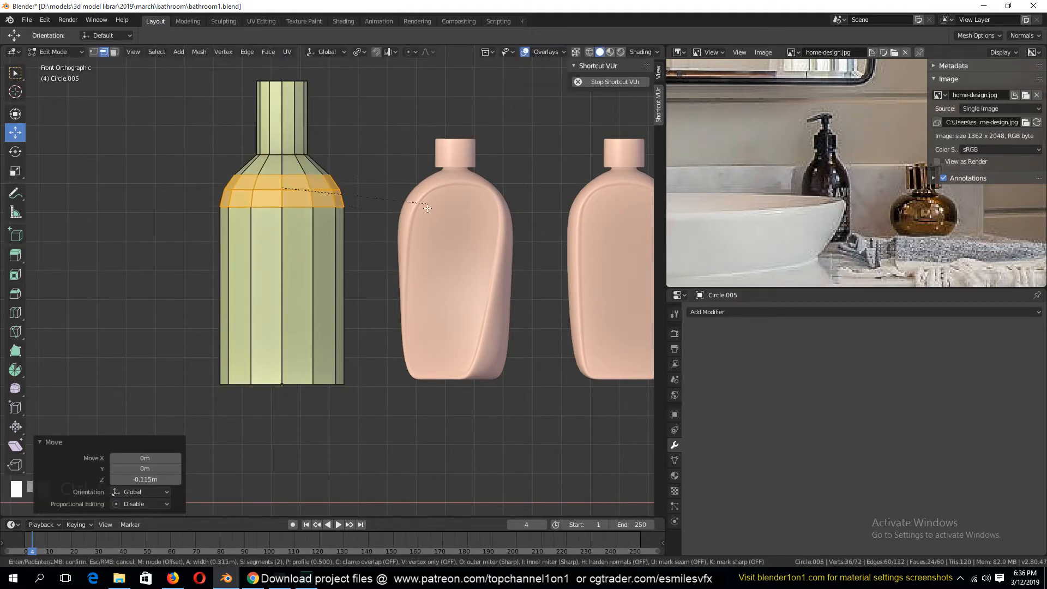
pyautogui.scroll(2, 428, 218)
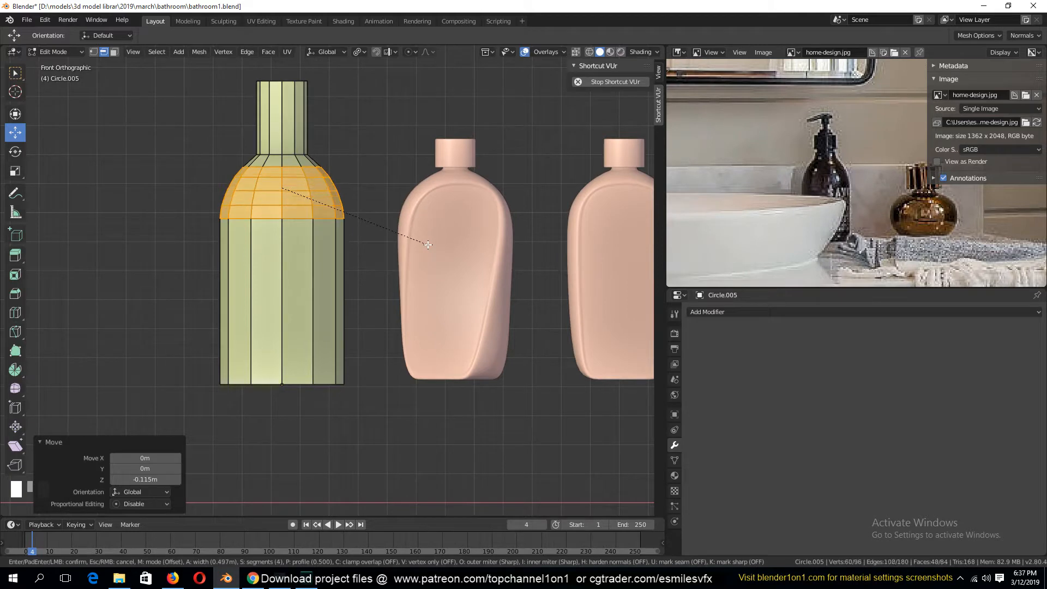
pyautogui.click(428, 245)
# Return to Object Mode and apply smooth shading to the pump bottle
pyautogui.press('Tab')
pyautogui.rightClick(305, 227)
pyautogui.click(305, 228)
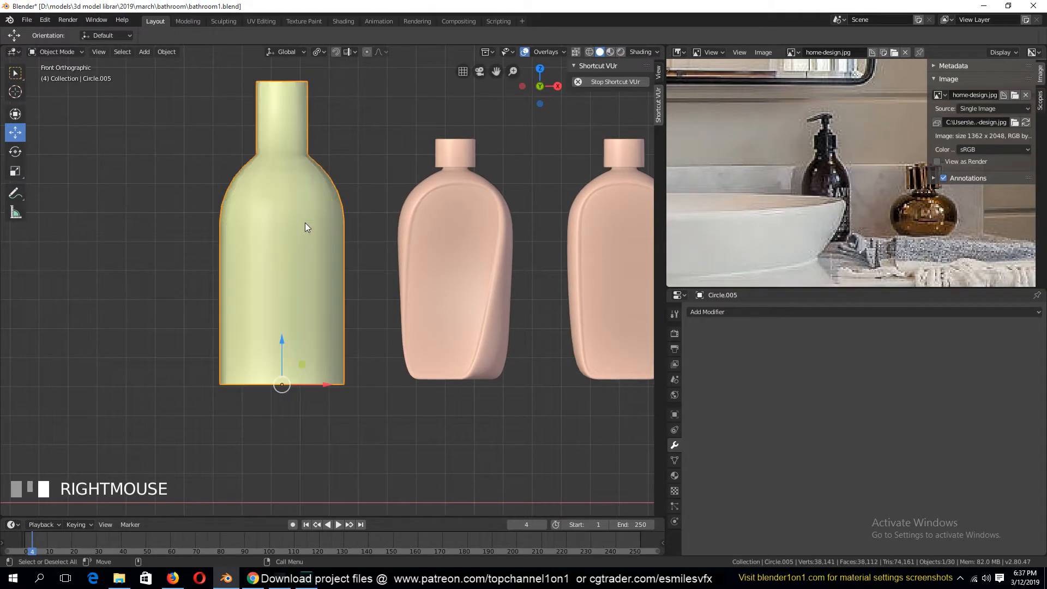
pyautogui.keyDown('shift'); pyautogui.moveTo(306, 228); pyautogui.dragTo(297, 262, button='middle'); pyautogui.keyUp('shift')
# In Edit Mode, lower the neck's top vertex ring so the neck becomes a short collar above the shoulder
pyautogui.press('Tab')
pyautogui.keyDown('shift'); pyautogui.moveTo(297, 193); pyautogui.dragTo(291, 272, button='middle'); pyautogui.keyUp('shift')
pyautogui.hotkey('alt', 'a')
pyautogui.scroll(3, 291, 242)
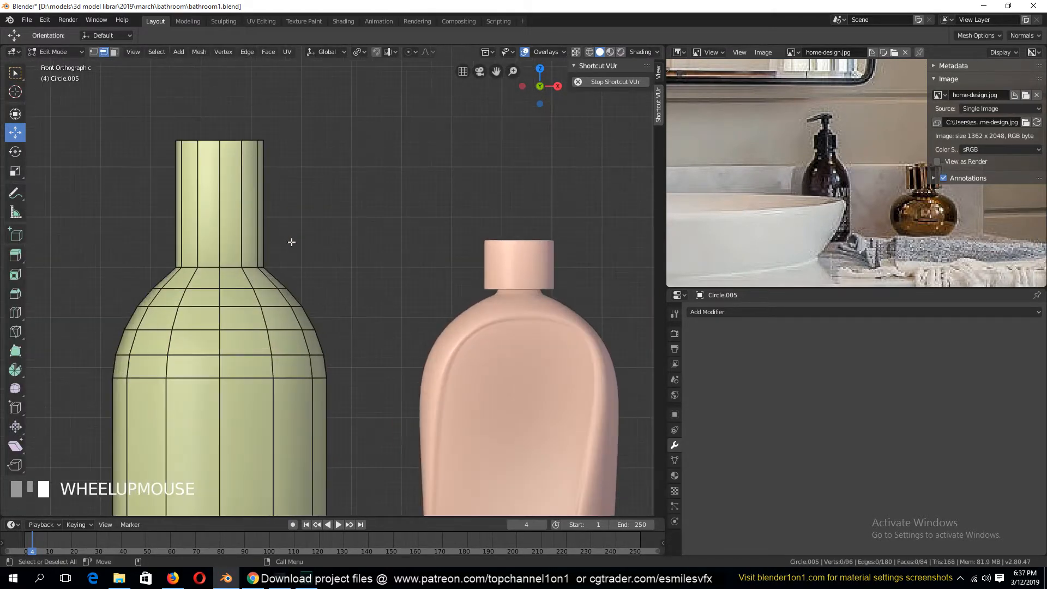
pyautogui.press('1')
pyautogui.keyDown('alt'); pyautogui.click(236, 143); pyautogui.keyUp('alt')
pyautogui.moveTo(221, 104); pyautogui.dragTo(241, 208)
# Extrude the collar's top ring in place, scale it by 0.731, and extrude it 0.0604 m upward along Z
pyautogui.scroll(3, 242, 208)
pyautogui.press('e')
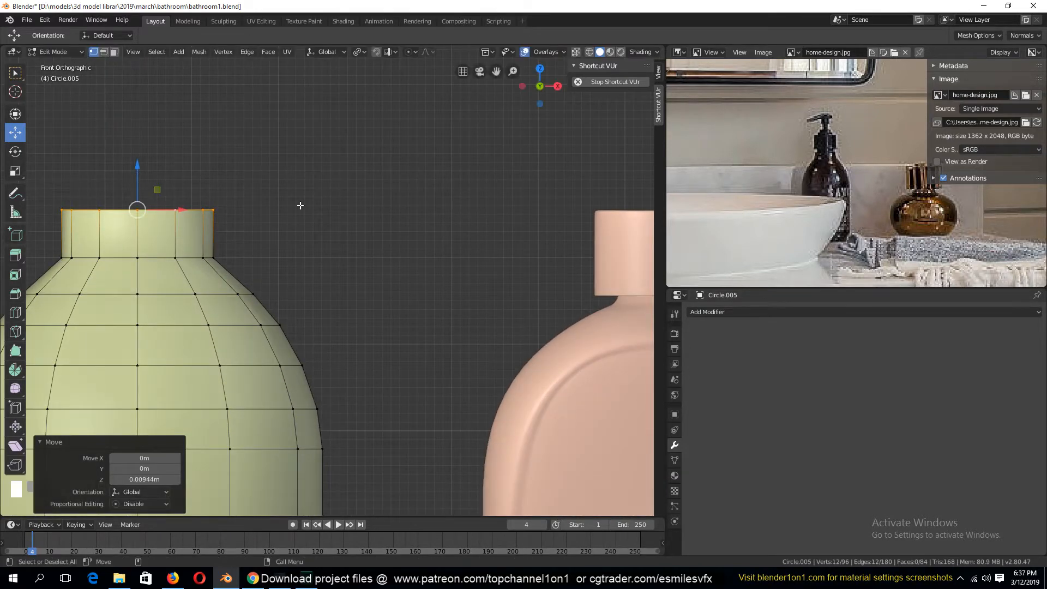
pyautogui.rightClick(301, 206)
pyautogui.press('s')
pyautogui.click(257, 205)
pyautogui.press('e')
pyautogui.press('z')
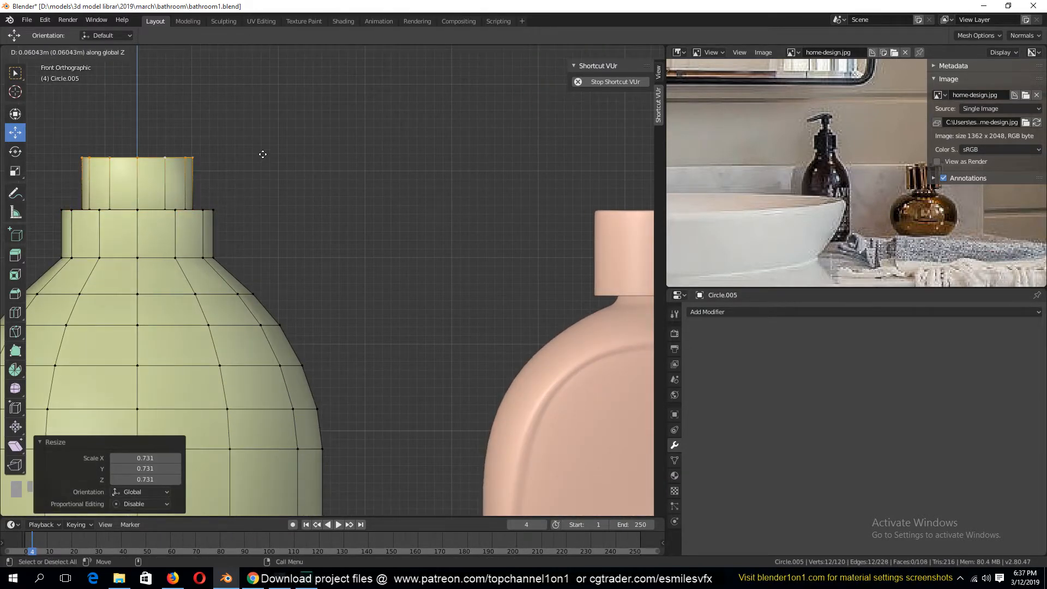
pyautogui.click(263, 155)
# Duplicate the narrow neck's top ring, enlarge it by about 1.22, and move it 0.0426 m down along Z
pyautogui.scroll(-2, 519, 245)
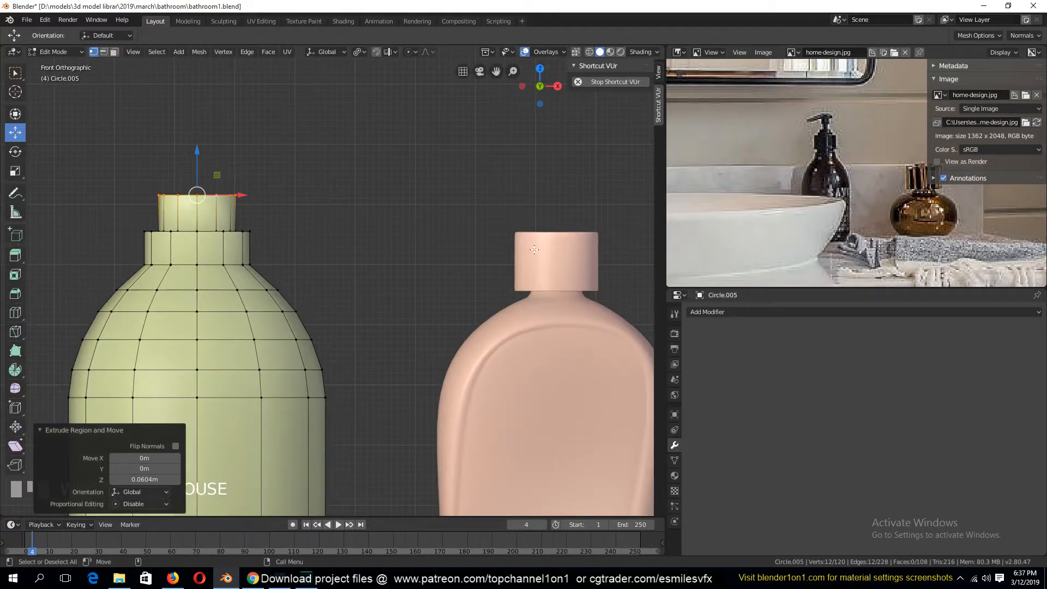
pyautogui.press('e')
pyautogui.rightClick(248, 217)
pyautogui.press('s')
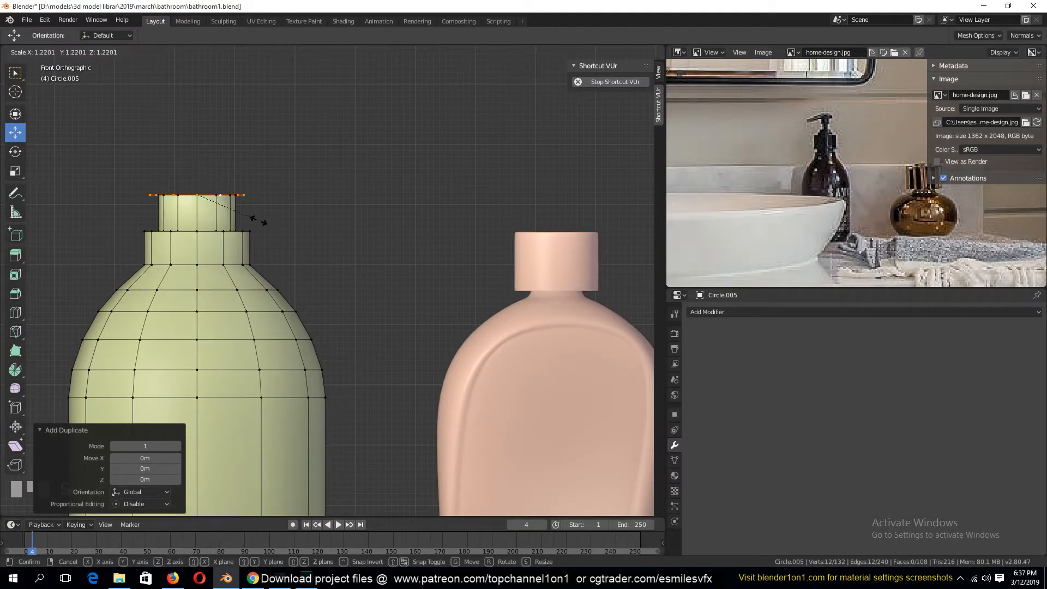
pyautogui.click(259, 220)
pyautogui.moveTo(197, 153); pyautogui.dragTo(200, 179)
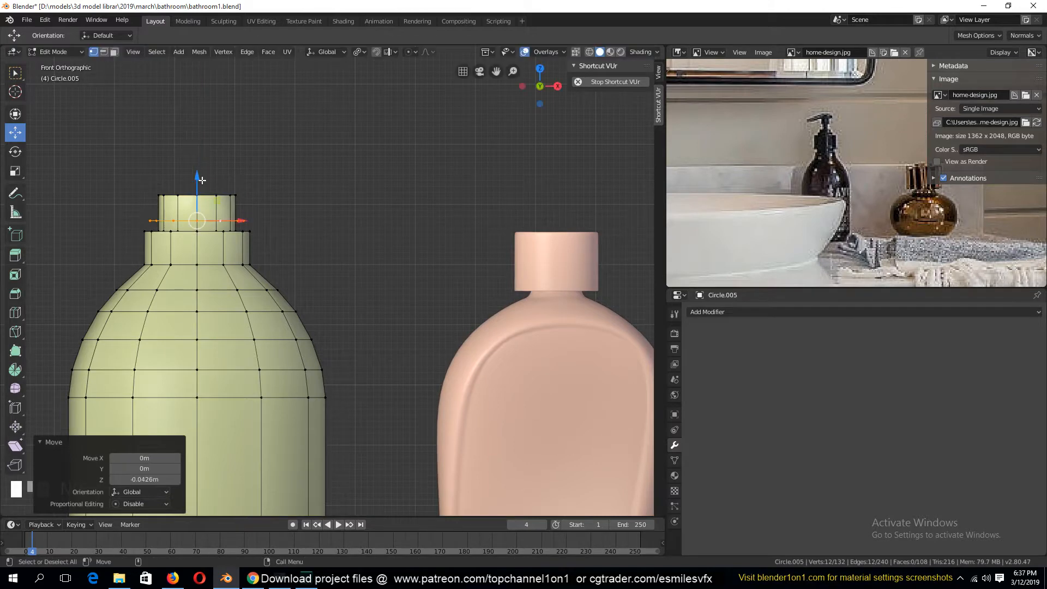
# Extrude the duplicated ring upward along Z as the cap's wall, then extrude its top edge inward with a scale of 0.450
pyautogui.press('e')
pyautogui.press('z')
pyautogui.click(208, 115)
pyautogui.moveTo(209, 115); pyautogui.dragTo(280, 269, button='middle')
pyautogui.press('e')
pyautogui.rightClick(330, 249)
pyautogui.press('s')
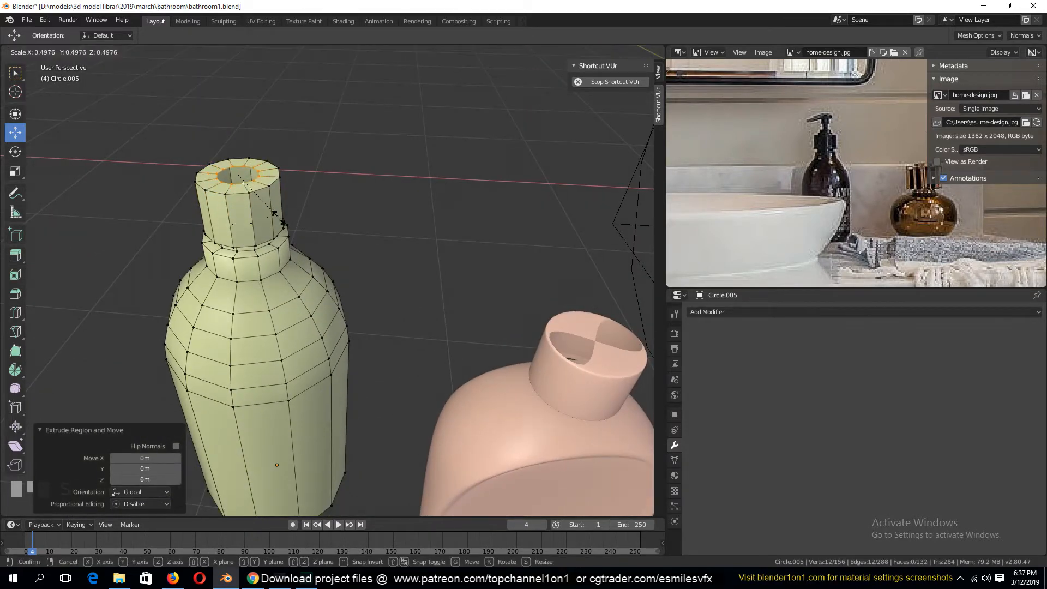
pyautogui.click(274, 215)
# Enlarge the cap's inner top ring by 1.125 and again by 1.327, and extrude it about 0.021 m upward along Z
pyautogui.press('KP_1')
pyautogui.scroll(4, 306, 280)
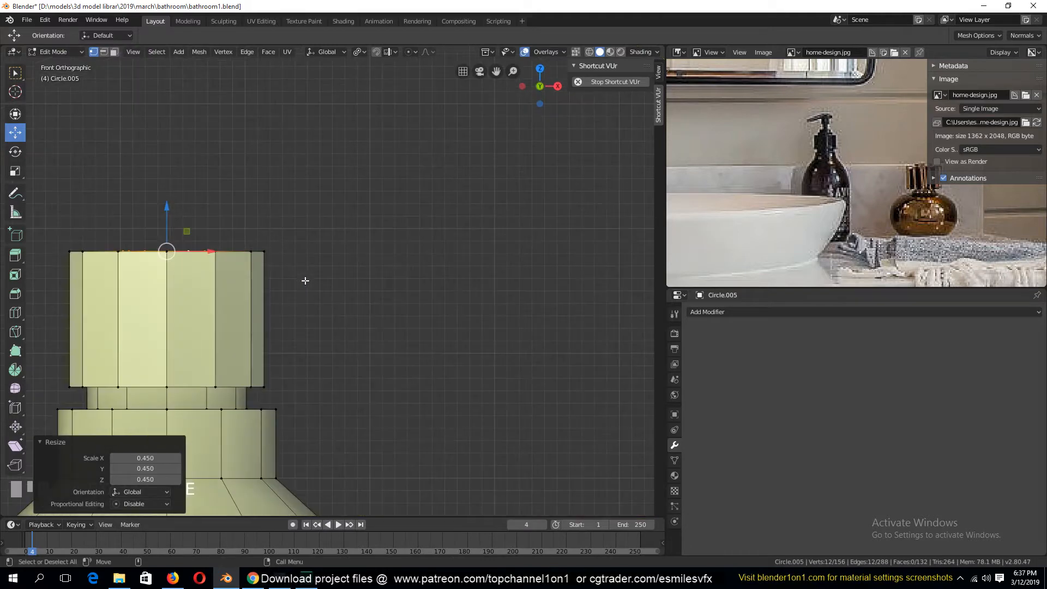
pyautogui.press('s')
pyautogui.click(323, 283)
pyautogui.moveTo(322, 283); pyautogui.dragTo(440, 338, button='middle')
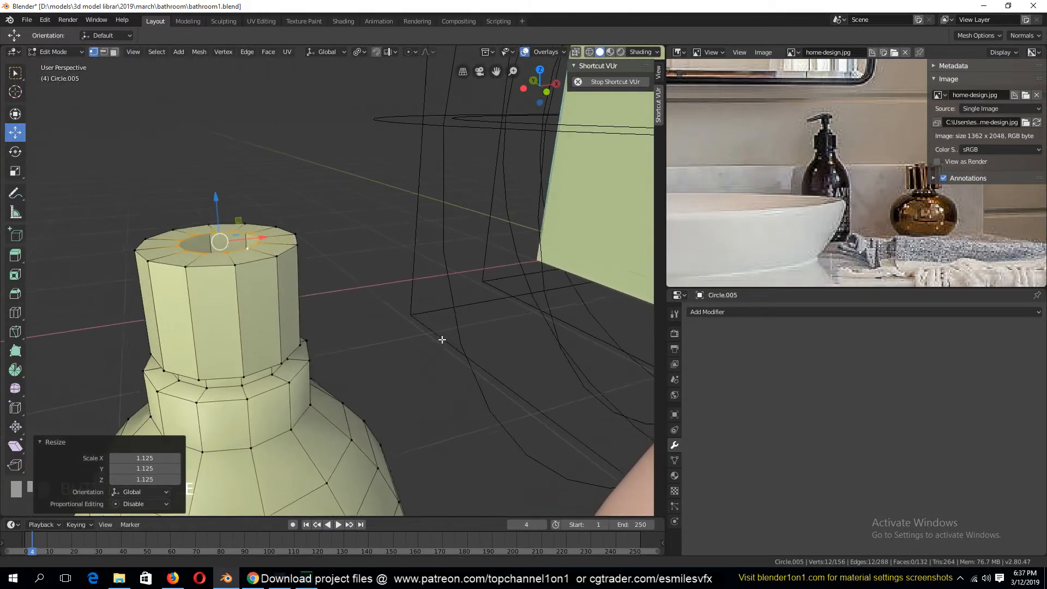
pyautogui.press('e')
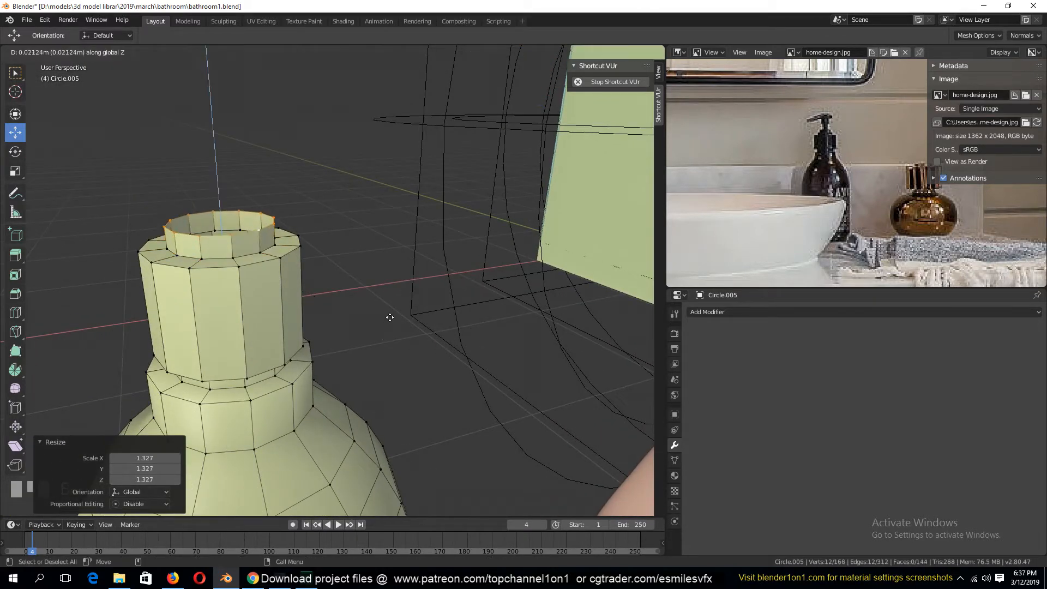
pyautogui.click(390, 317)
# Extrude the raised ring in place, scale it by 0.663, and extrude it upward along Z as the cap's second tier
pyautogui.press('e')
pyautogui.click(390, 317)
pyautogui.press('s')
pyautogui.click(325, 295)
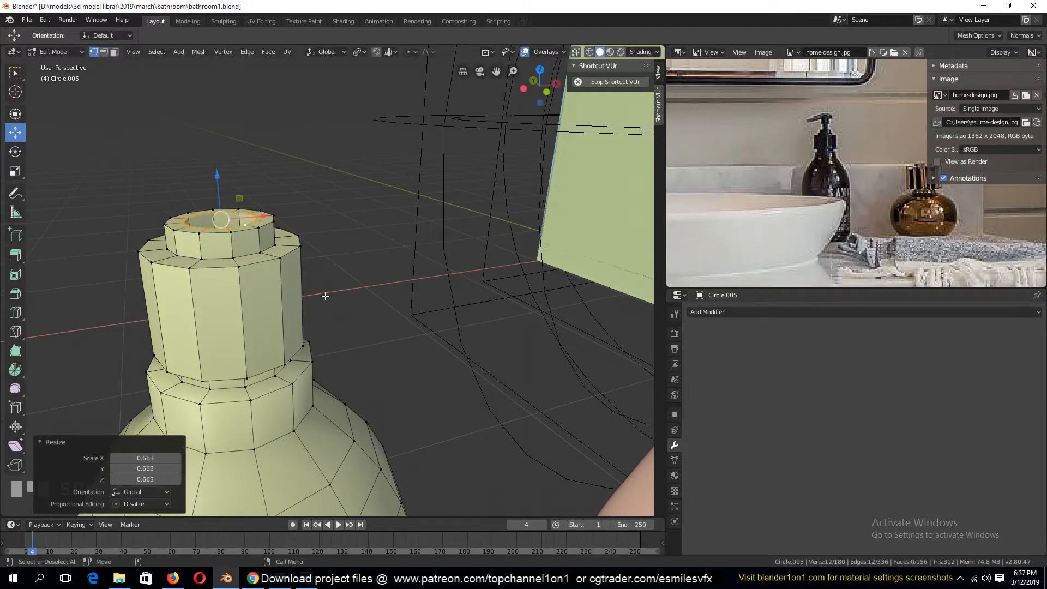
pyautogui.press('e')
pyautogui.press('z')
pyautogui.click(325, 295)
# Extrude the second tier's top ring inward with a scale of 0.770 and raise it 0.0277 m as the pump stem
pyautogui.press('s')
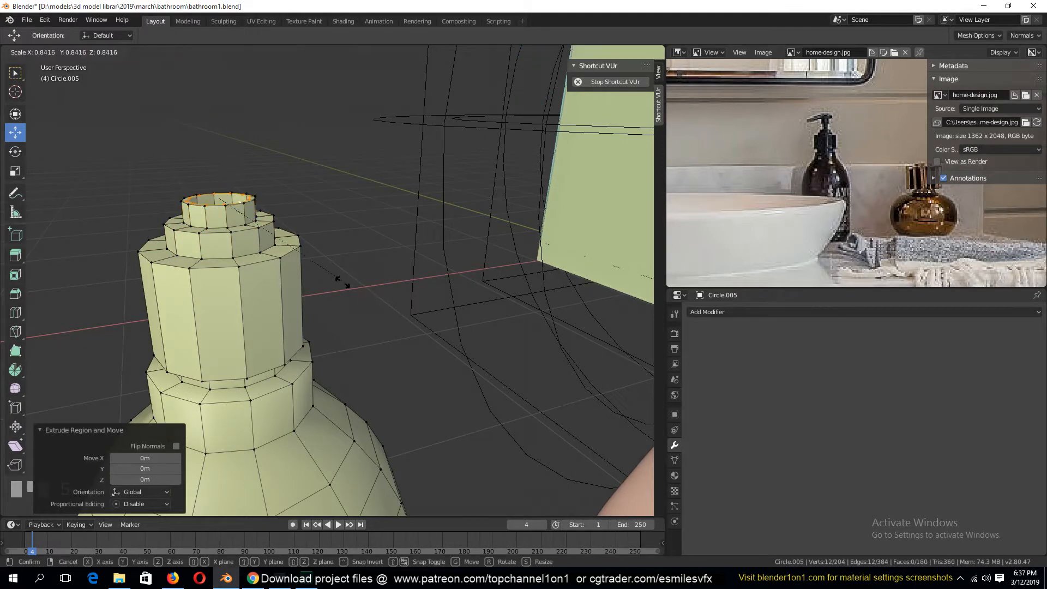
pyautogui.click(310, 277)
pyautogui.press('e')
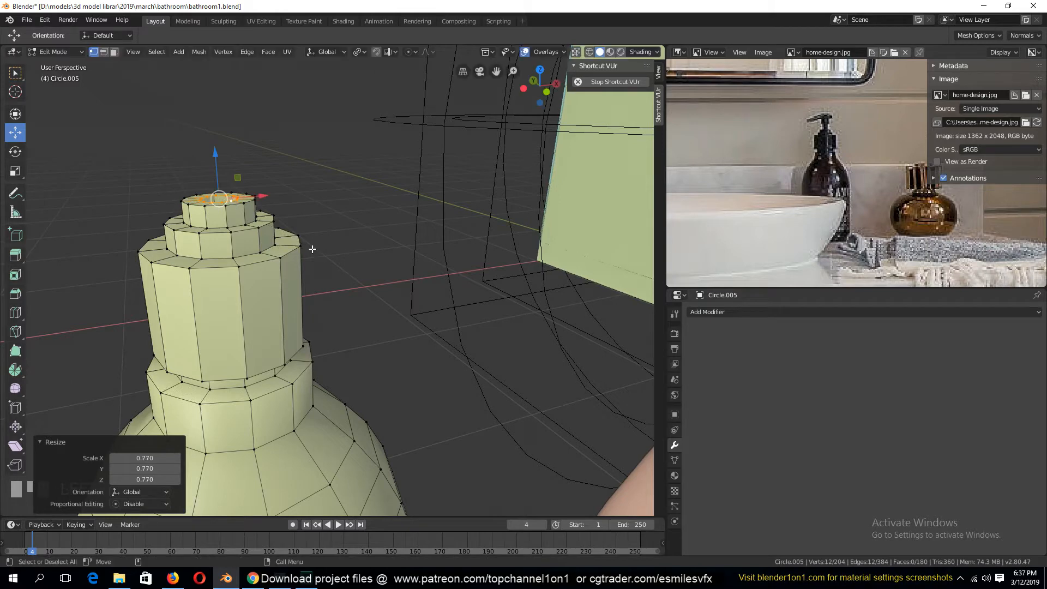
pyautogui.press('z')
pyautogui.click(312, 220)
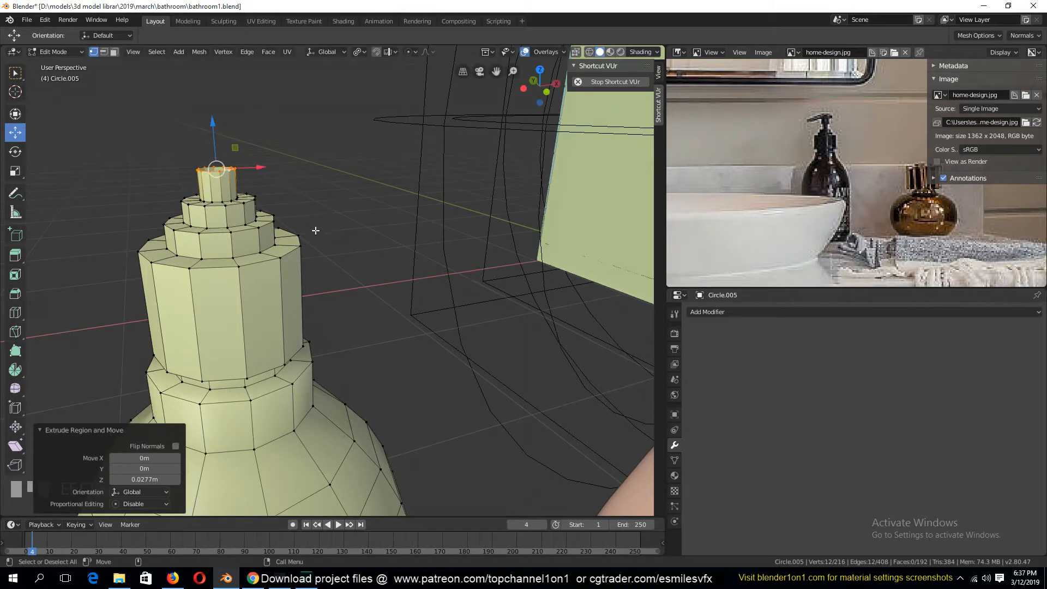
# Extrude the stem's top ring outward with a scale of 1.602 and extrude it 0.0437 m upward as the pump head
pyautogui.press('KP_1')
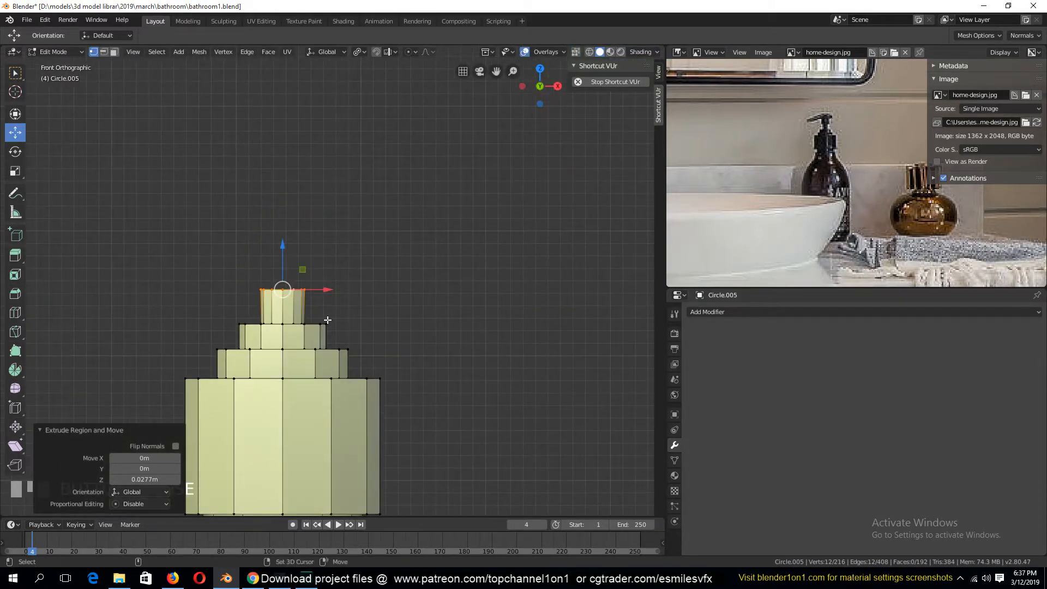
pyautogui.press('s')
pyautogui.click(355, 333)
pyautogui.press('e')
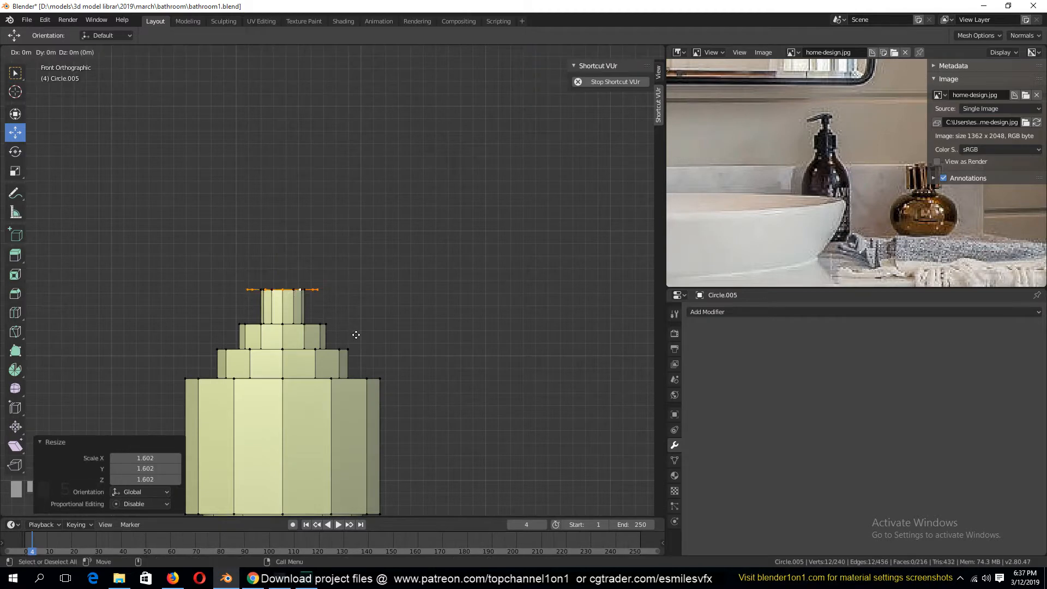
pyautogui.press('z')
pyautogui.click(356, 280)
# Extrude the pump head's top ring outward with a scale of 1.286 and extrude it 0.00918 m upward as a thin rim
pyautogui.press('e')
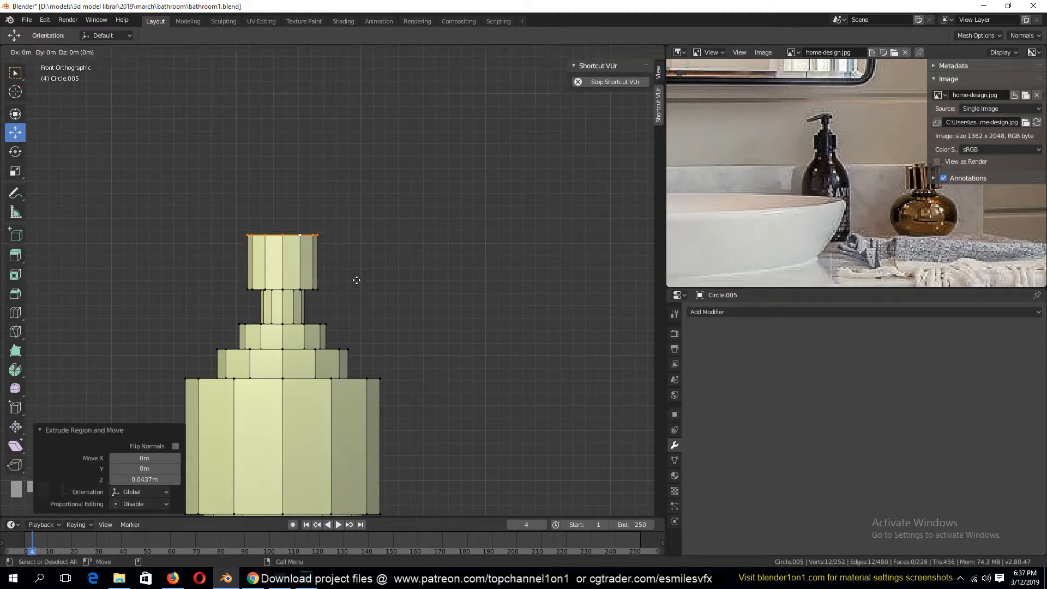
pyautogui.click(356, 280)
pyautogui.press('s')
pyautogui.click(378, 293)
pyautogui.press('e')
pyautogui.press('z')
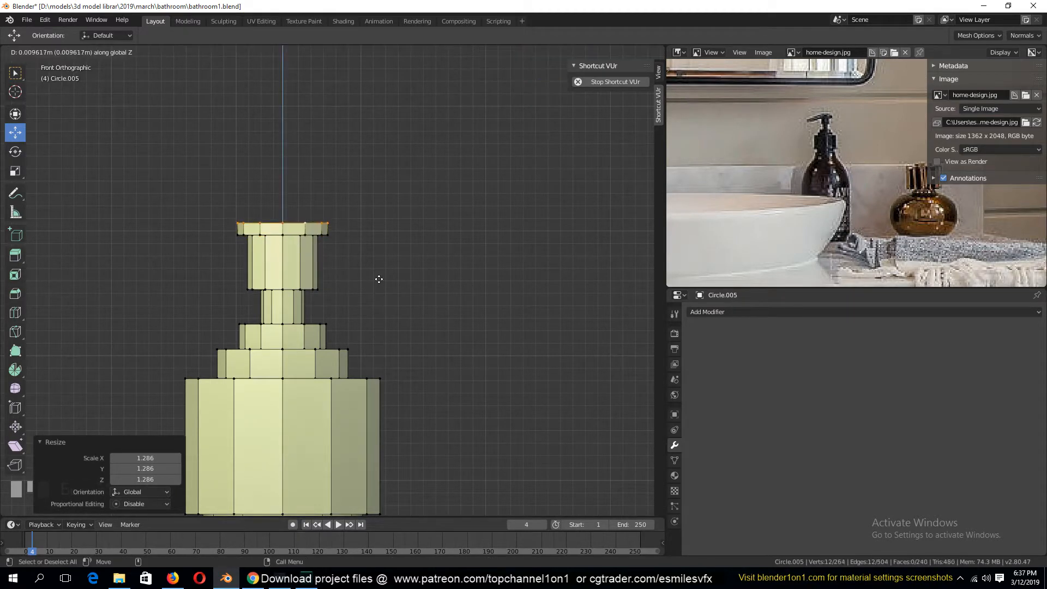
pyautogui.click(380, 281)
# Extrude the rim's top ring inward with a scale of 0.659, and close the opening by extruding again and merging at center
pyautogui.press('e')
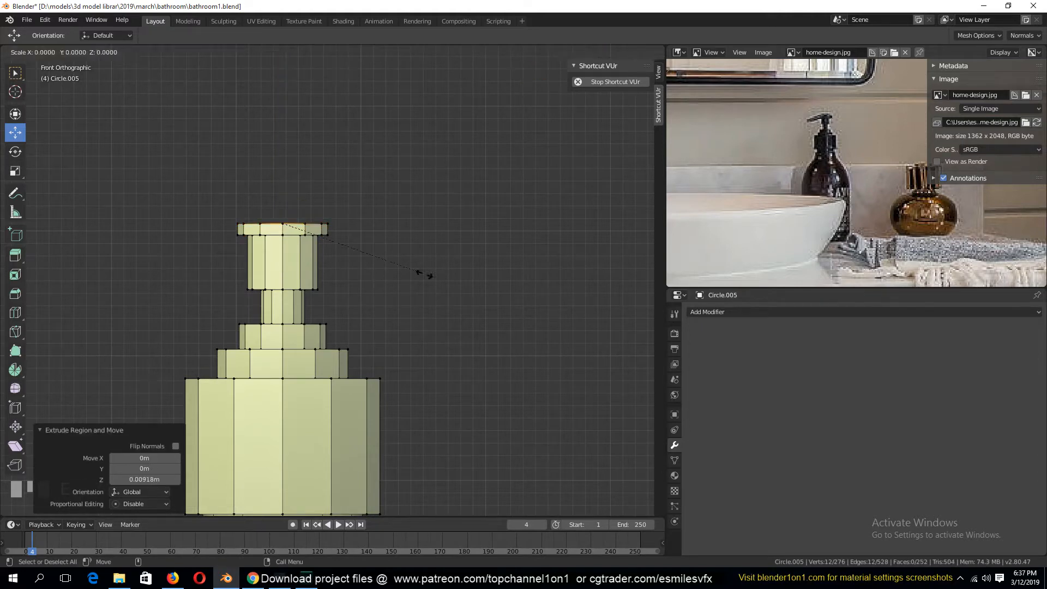
pyautogui.click(423, 273)
pyautogui.press('s')
pyautogui.click(374, 261)
pyautogui.moveTo(374, 262); pyautogui.dragTo(338, 326, button='middle')
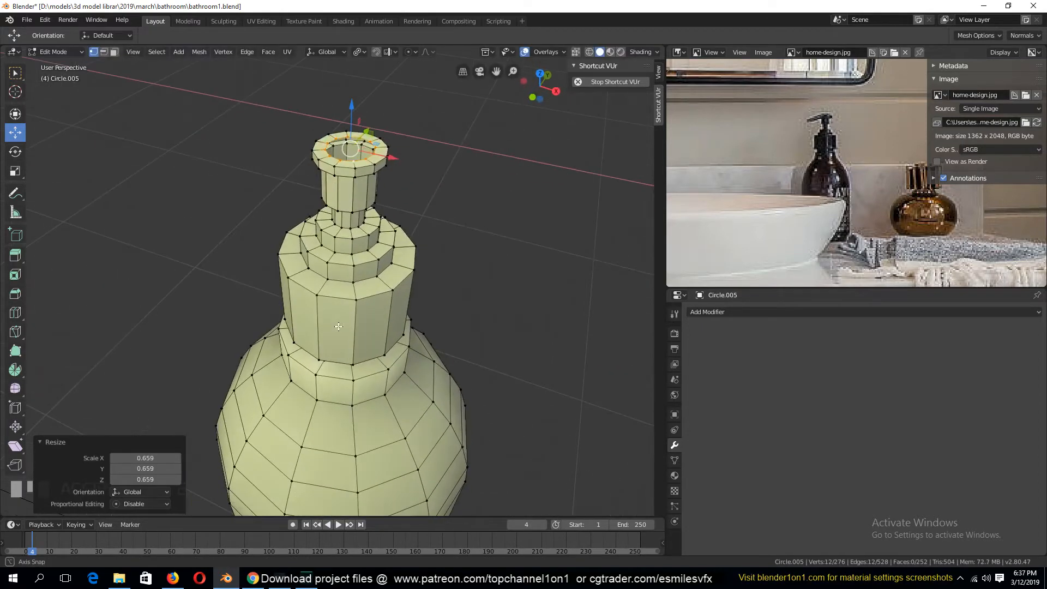
pyautogui.press('e')
pyautogui.rightClick(400, 286)
pyautogui.hotkey('alt', 'm')
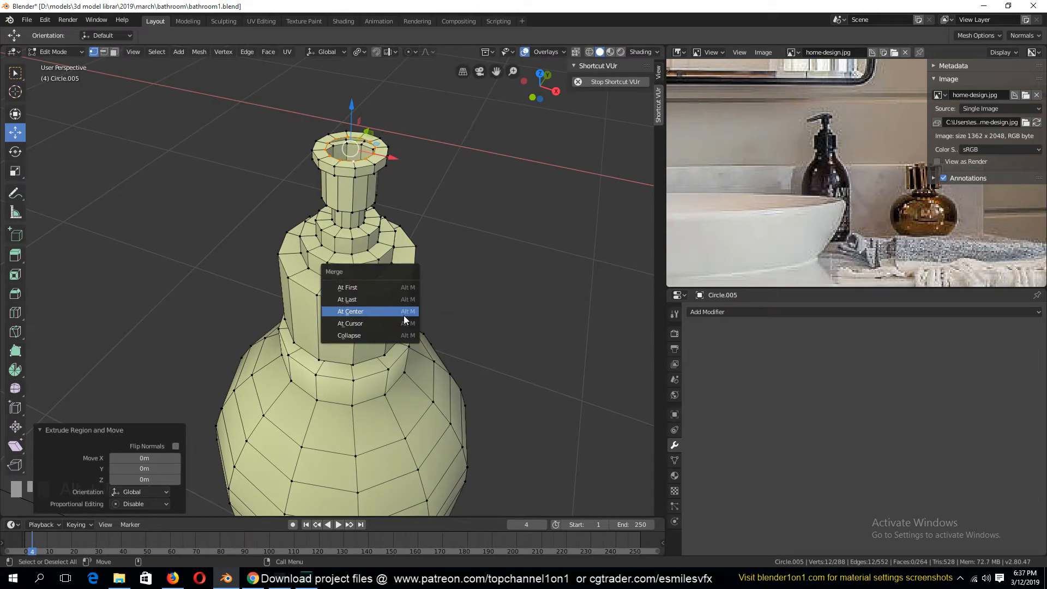
pyautogui.click(403, 311)
# Return to Object Mode, apply smooth shading to the pump bottle, and save the file
pyautogui.press('Tab')
pyautogui.scroll(-4, 376, 358)
pyautogui.rightClick(371, 326)
pyautogui.click(371, 339)
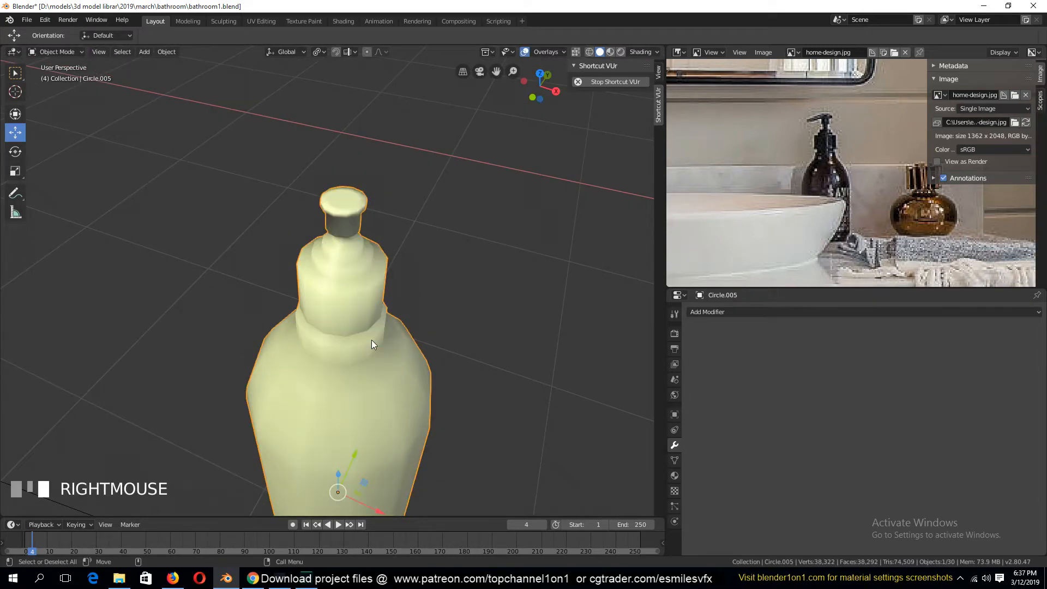
pyautogui.moveTo(372, 339); pyautogui.dragTo(342, 287, button='middle')
pyautogui.hotkey('ctrl', 's')
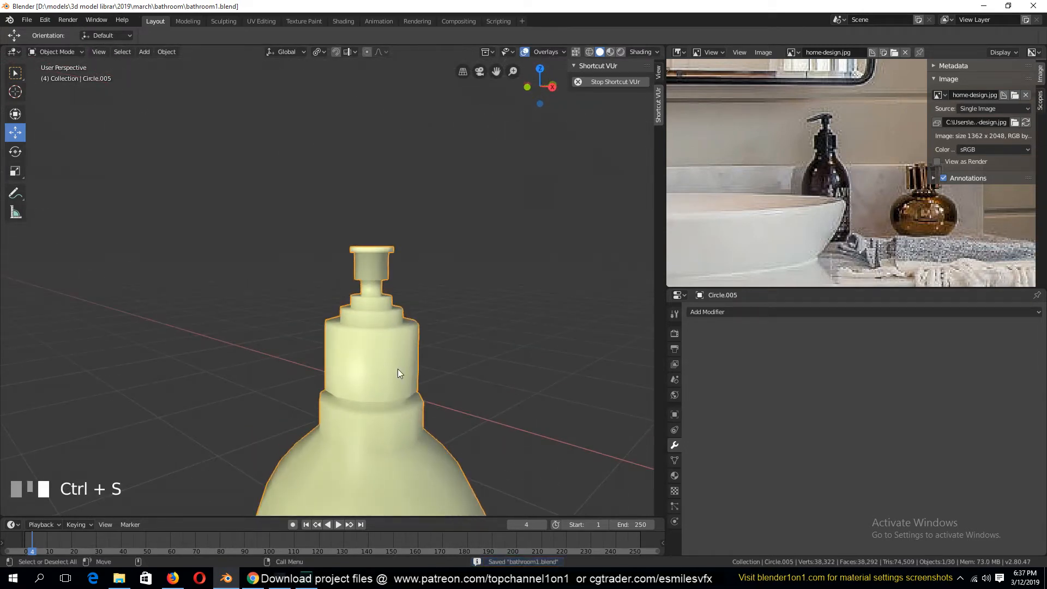
# In Edit Mode, select four adjacent side faces on the negative X side of the pump head's rim
pyautogui.scroll(2, 397, 369)
pyautogui.press('KP_7')
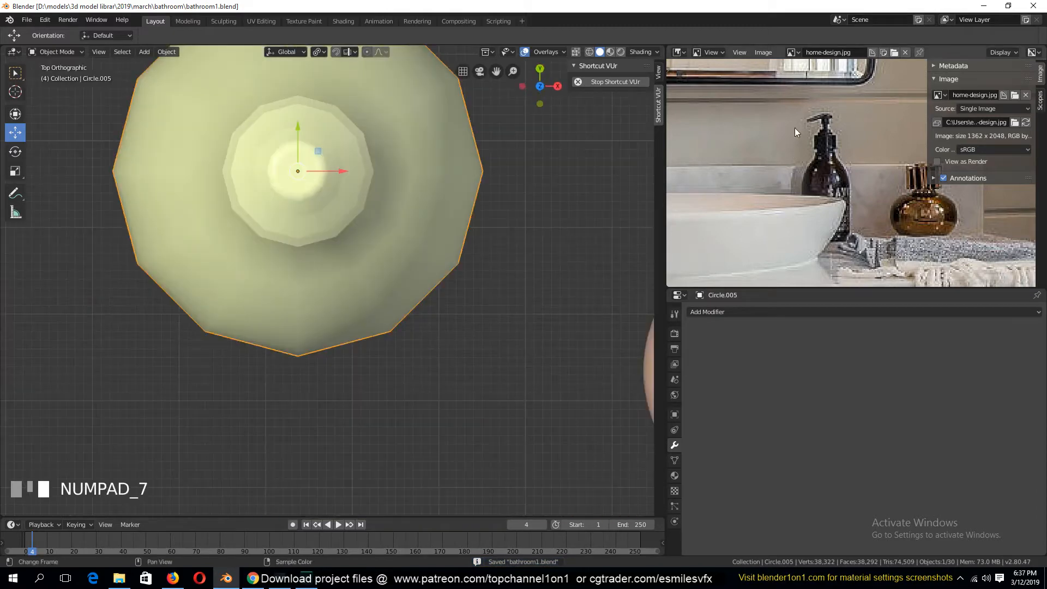
pyautogui.press('Tab')
pyautogui.hotkey('shift', '`')
pyautogui.press('a')
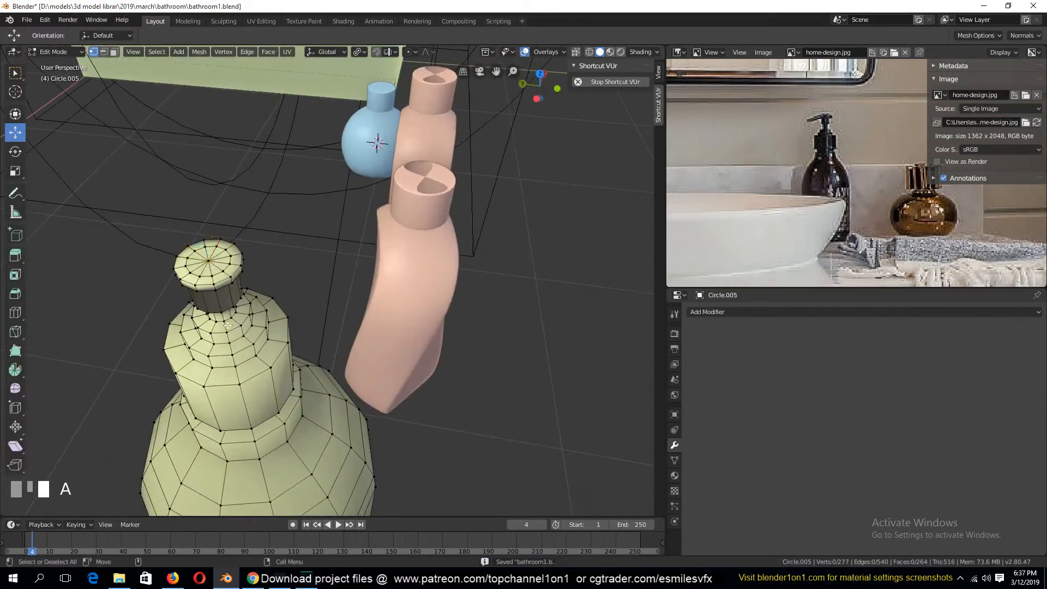
pyautogui.press('2')
pyautogui.scroll(1, 227, 326)
pyautogui.hotkey('shift', '`')
pyautogui.click(377, 220)
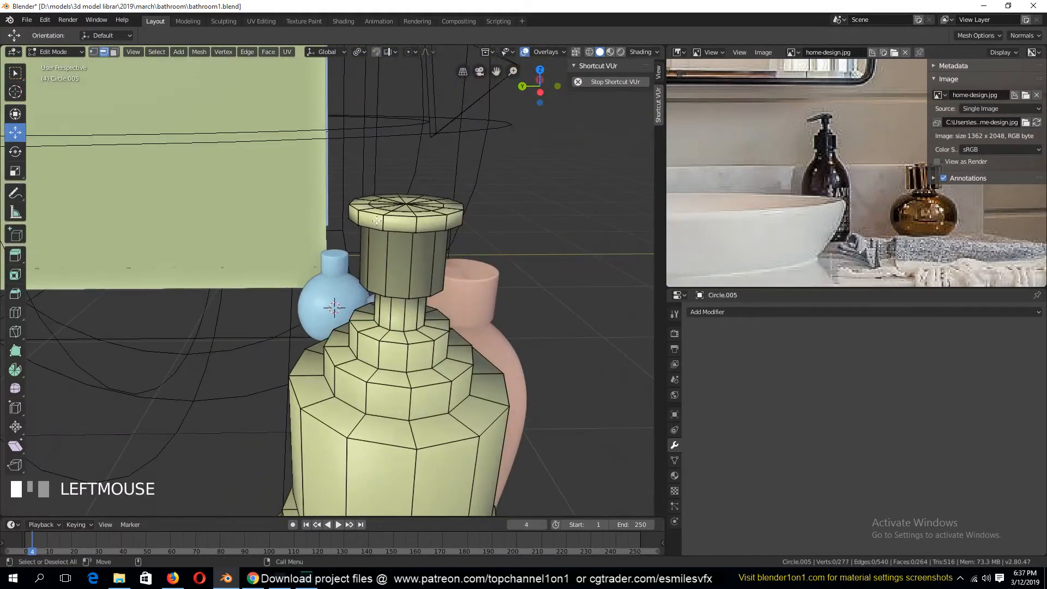
pyautogui.press('3')
pyautogui.click(402, 230)
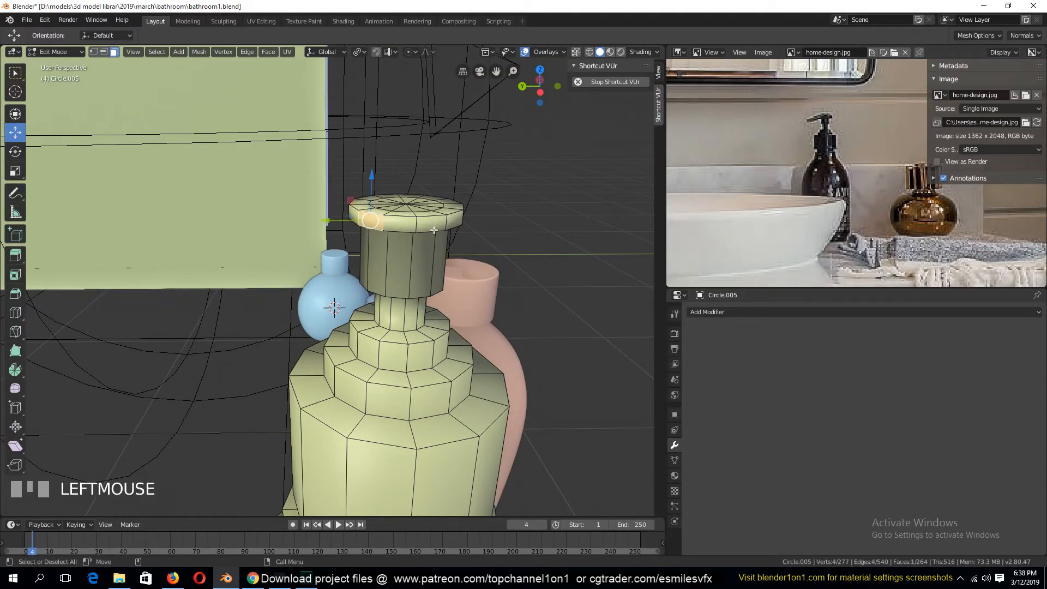
pyautogui.hotkey('shift', '`')
pyautogui.keyDown('ctrl'); pyautogui.click(410, 243); pyautogui.keyUp('ctrl')
pyautogui.press('KP_7')
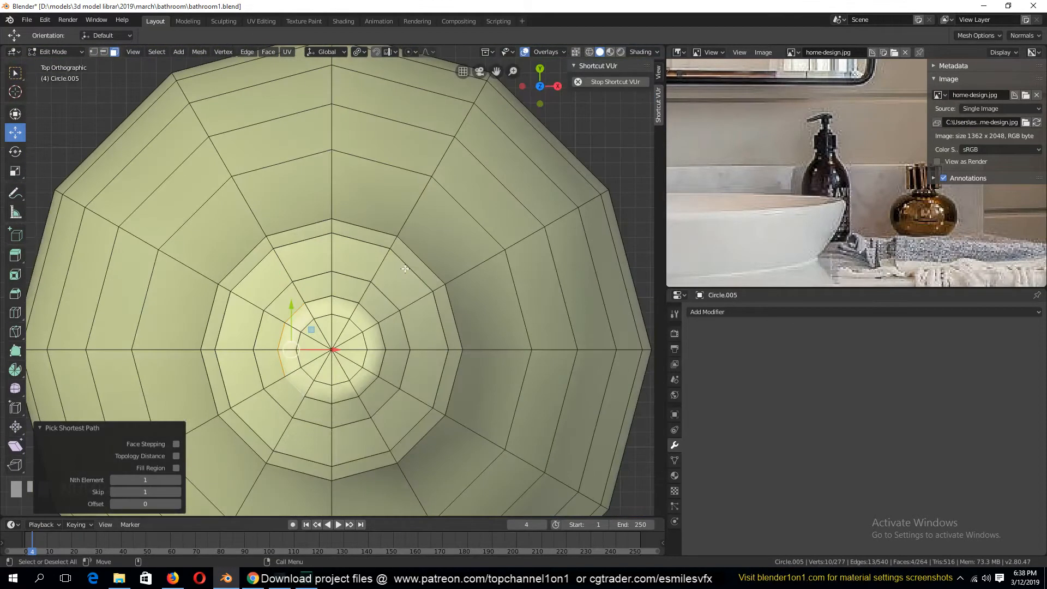
# Extrude the selected rim faces into a spout, moving the end -0.0586 m along X, scaling it narrower, and moving it another -0.0659 m
pyautogui.press('e')
pyautogui.rightClick(346, 348)
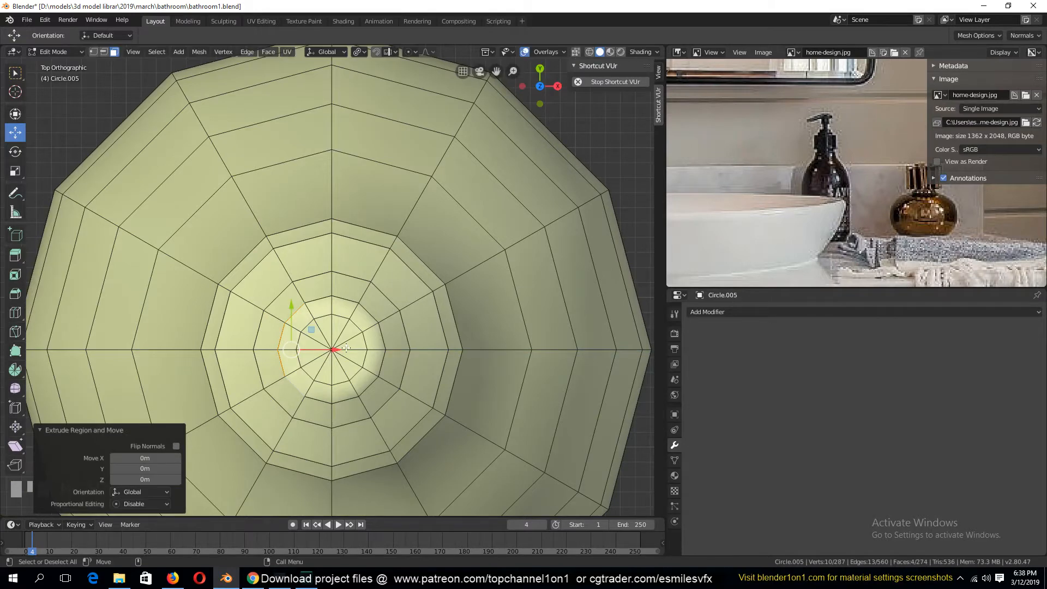
pyautogui.press('g')
pyautogui.press('x')
pyautogui.press('Return')
pyautogui.press('s')
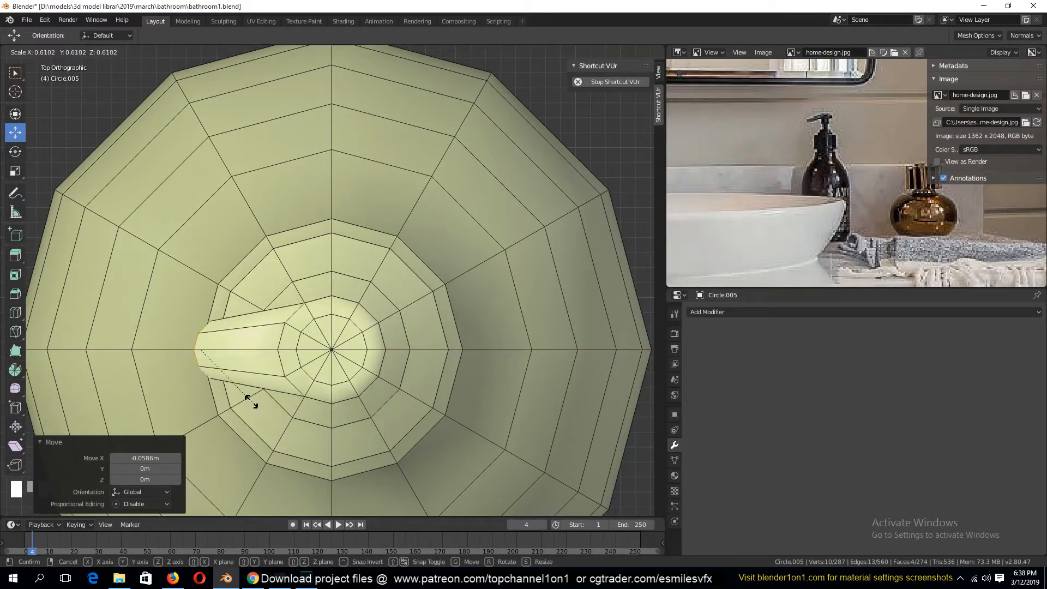
pyautogui.click(281, 382)
pyautogui.press('g')
pyautogui.press('x')
pyautogui.press('Return')
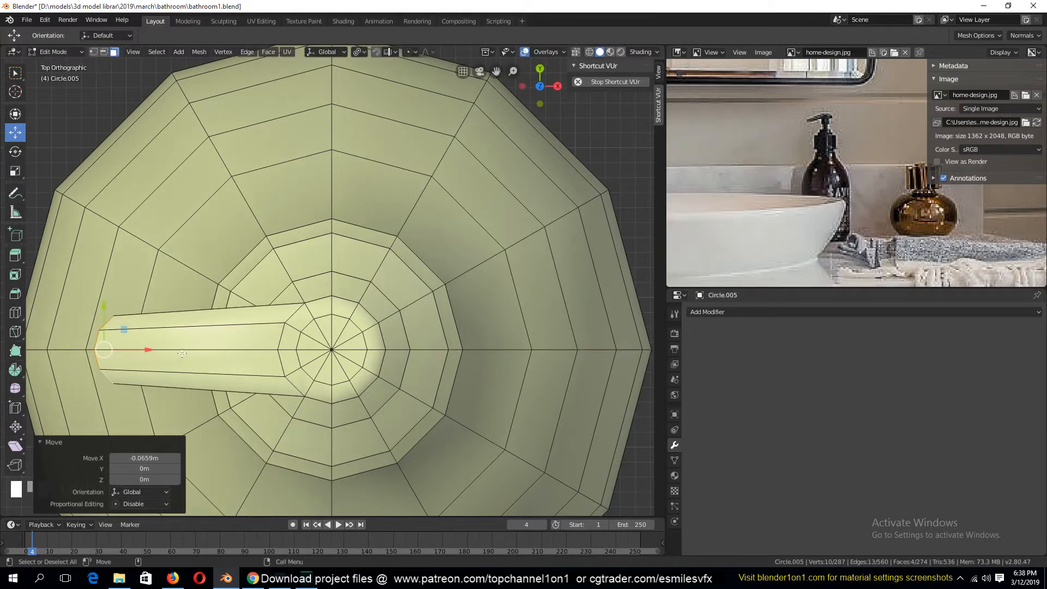
# Lower the spout's tip by 0.0321 m and rotate it about -15° to follow the spout's slope
pyautogui.press('KP_1')
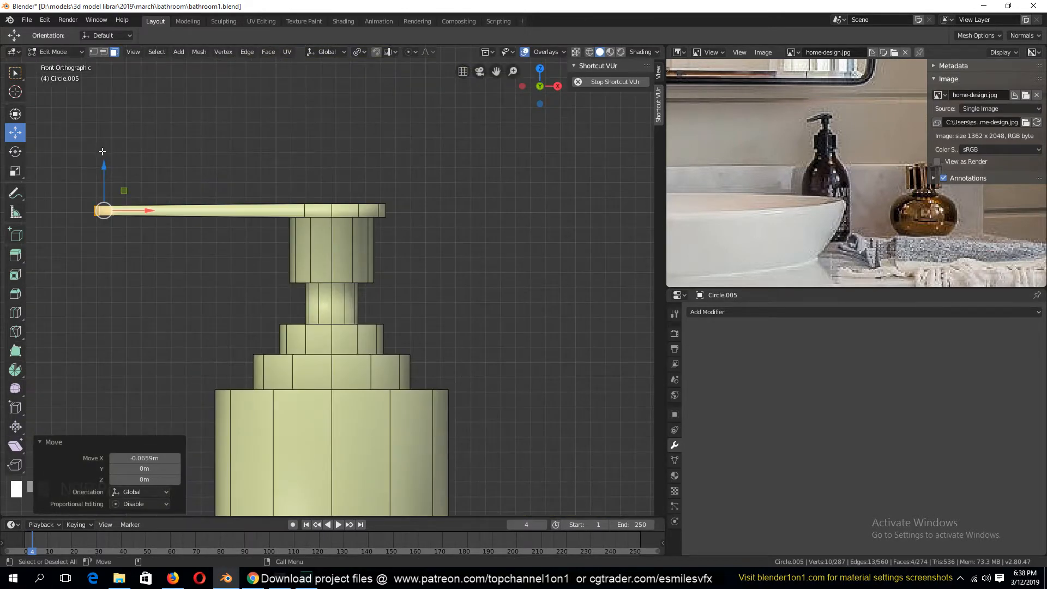
pyautogui.press('g')
pyautogui.click(103, 197)
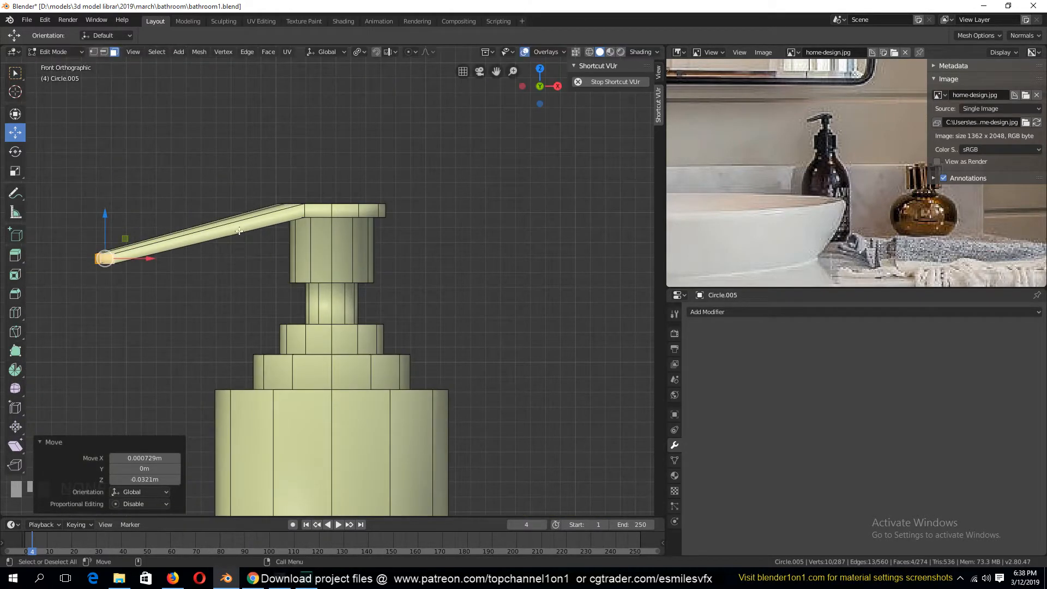
pyautogui.press('r')
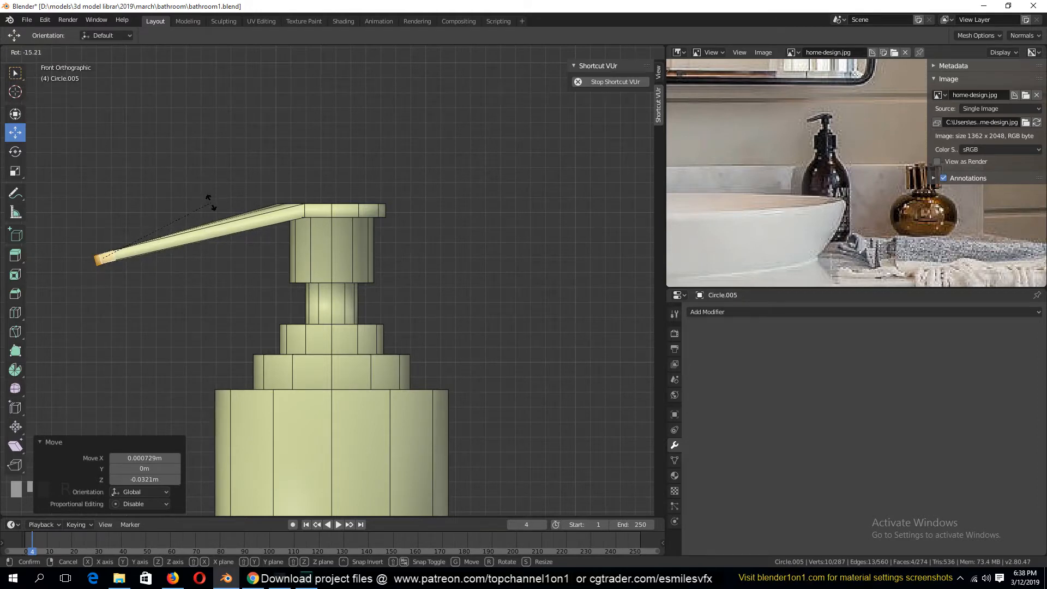
pyautogui.click(209, 201)
# Add one loop cut halfway along the spout and raise it 0.00874 m
pyautogui.hotkey('shift', 'z')
pyautogui.click(201, 232)
pyautogui.rightClick(201, 232)
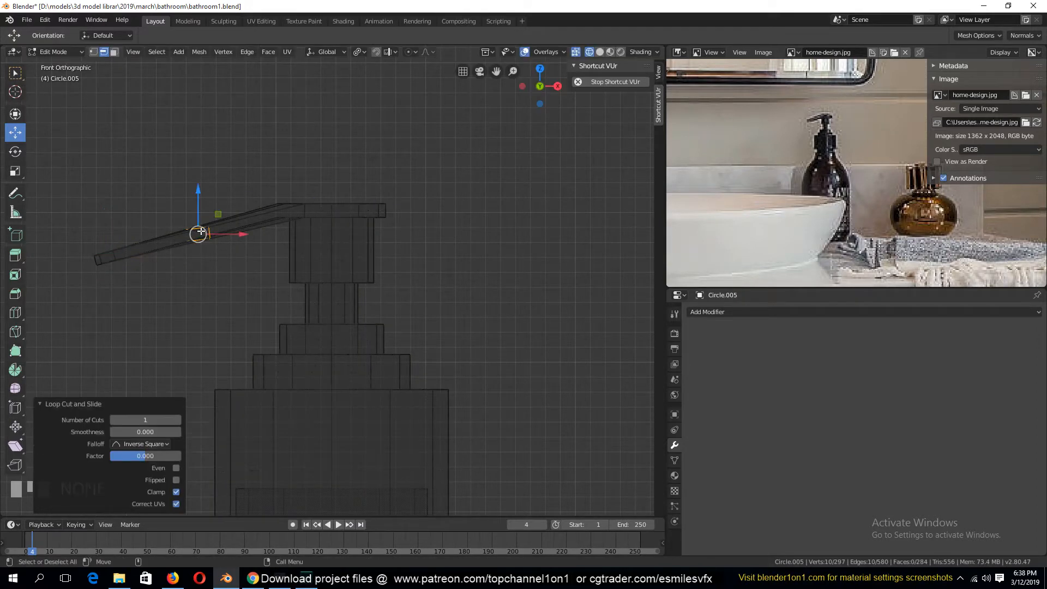
pyautogui.moveTo(197, 188); pyautogui.dragTo(200, 174)
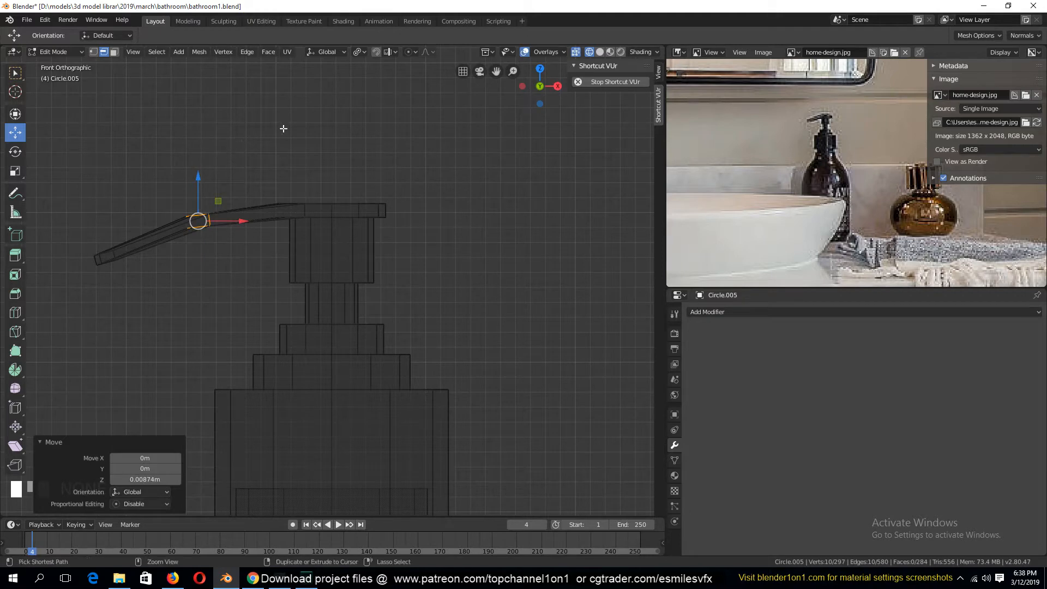
# Bevel the spout's middle loop with 4 segments to form a smooth curve, and return to Object Mode with solid shading
pyautogui.hotkey('ctrl', 'b')
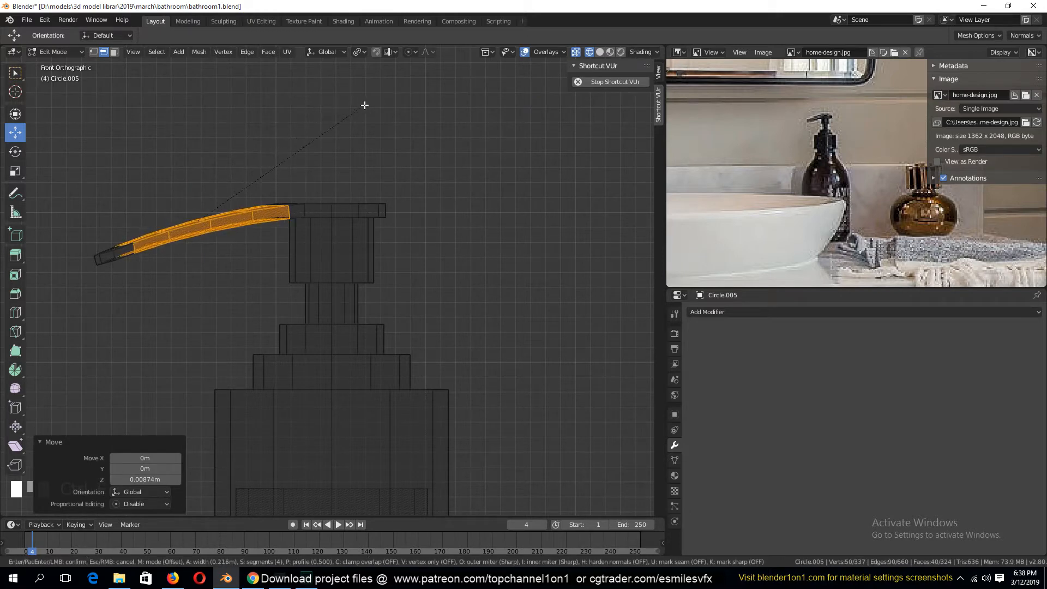
pyautogui.click(360, 116)
pyautogui.press('Tab')
pyautogui.press('z')
pyautogui.click(360, 208)
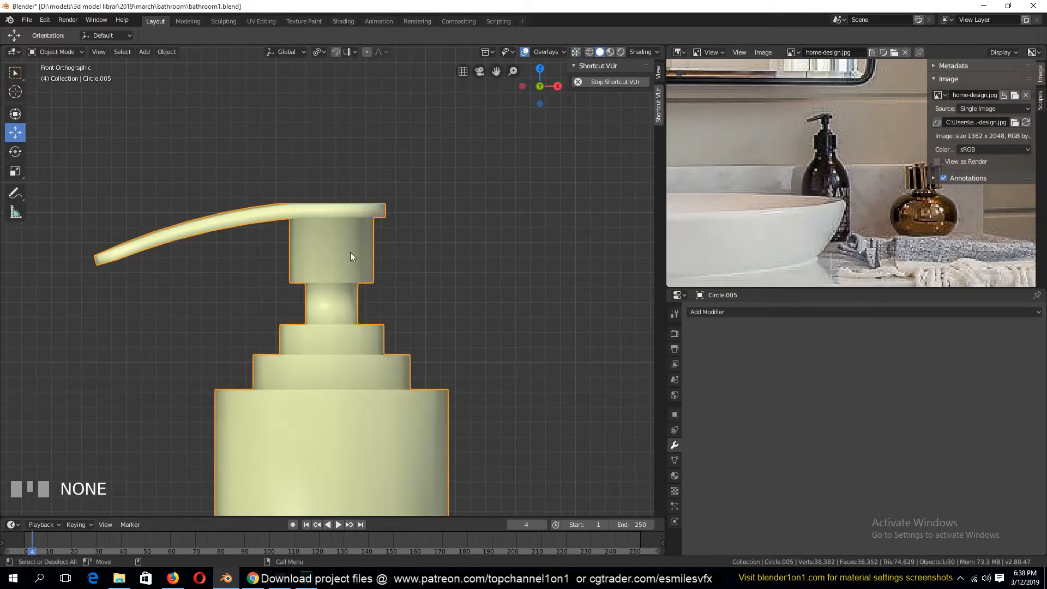
# Raise the central vertex and inner ring on top of the pump head by about 0.004 m, and return to Object Mode
pyautogui.press('`')
pyautogui.moveTo(388, 318); pyautogui.dragTo(339, 286, button='middle')
pyautogui.press('Tab')
pyautogui.scroll(5, 290, 325)
pyautogui.click(94, 51)
pyautogui.click(360, 222)
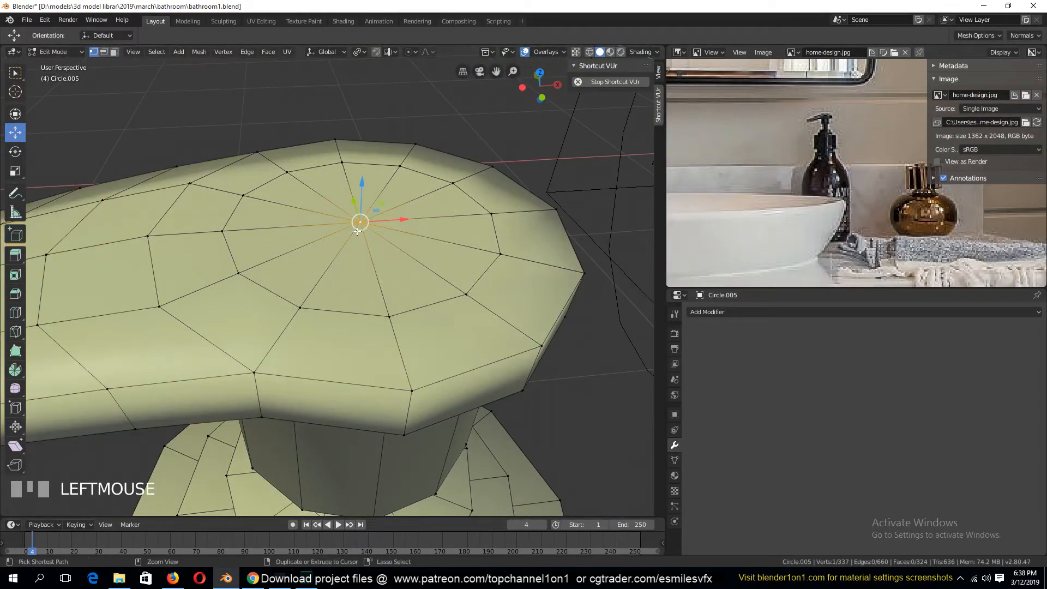
pyautogui.press('ctrl+KP_Add')
pyautogui.press('g')
pyautogui.press('z')
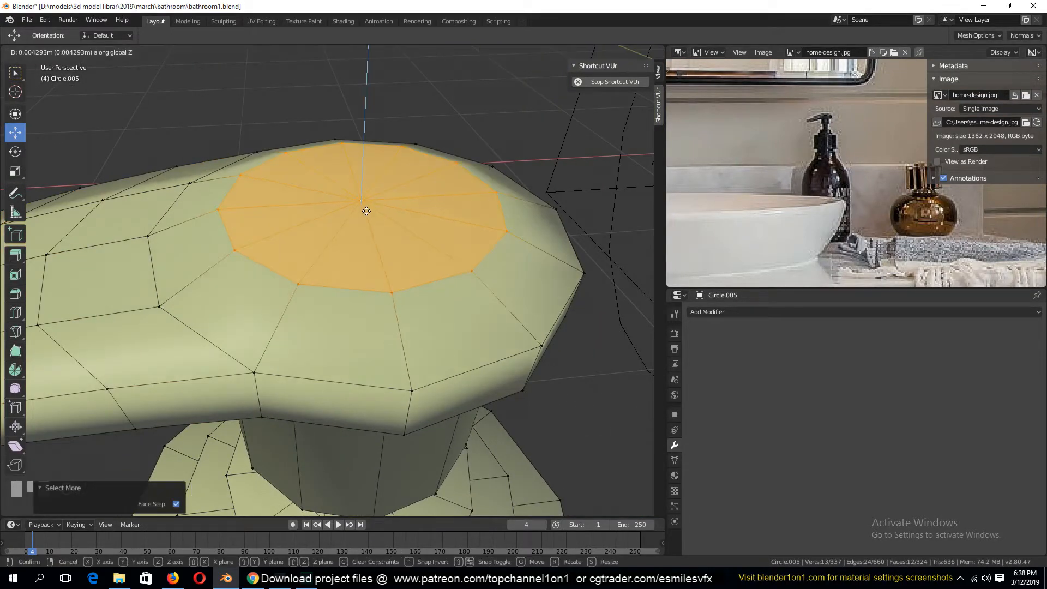
pyautogui.click(369, 213)
pyautogui.press('Tab')
pyautogui.scroll(-6, 366, 320)
pyautogui.press('`')
pyautogui.moveTo(366, 321); pyautogui.dragTo(400, 255, button='middle')
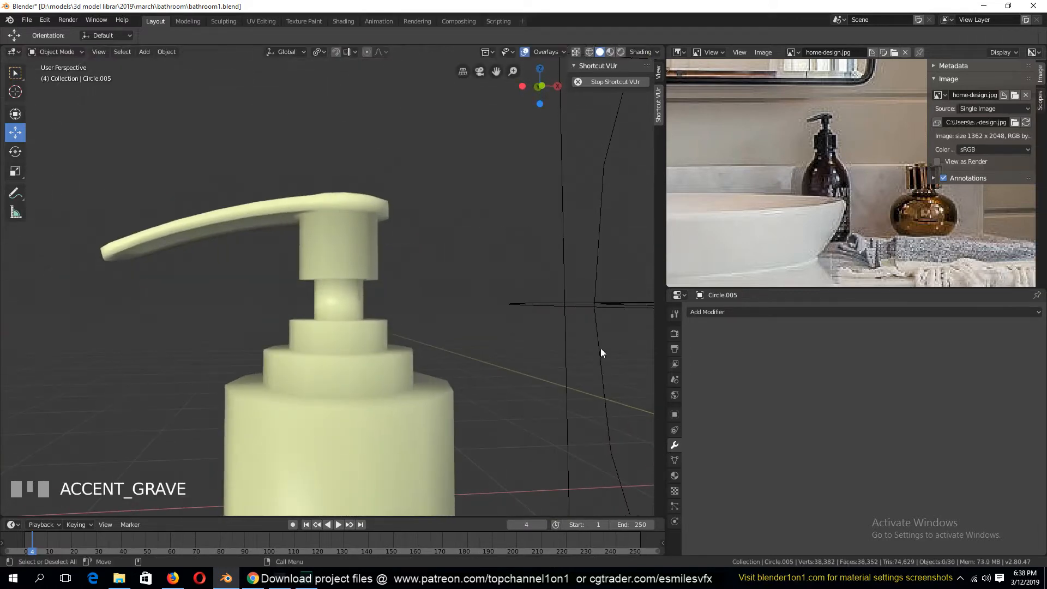
# Add a level 2 Subdivision modifier to the pump bottle
pyautogui.click(709, 312)
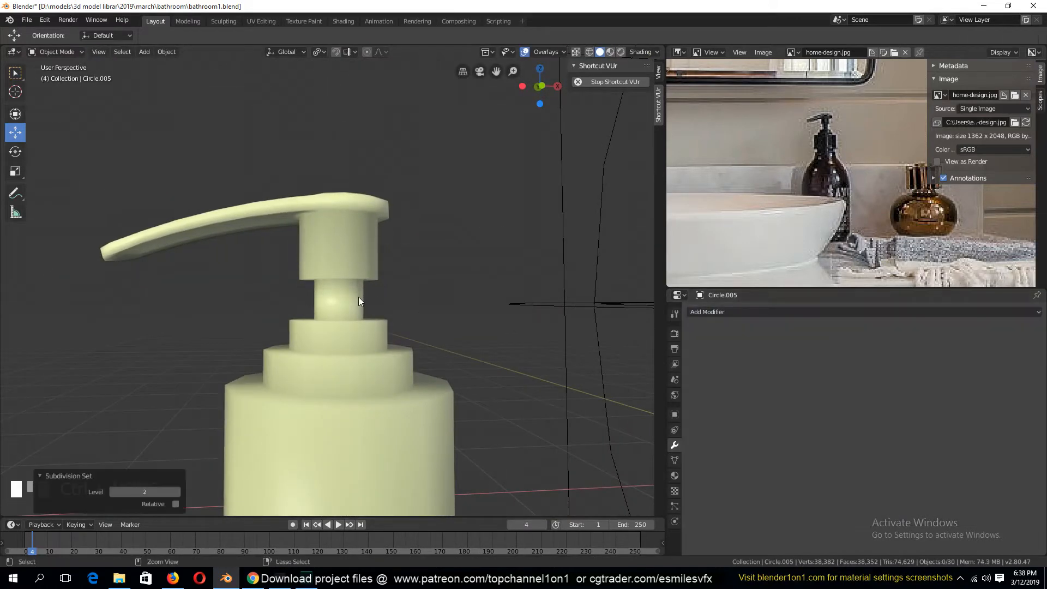
pyautogui.click(362, 313)
pyautogui.hotkey('ctrl', '2')
pyautogui.scroll(3, 373, 378)
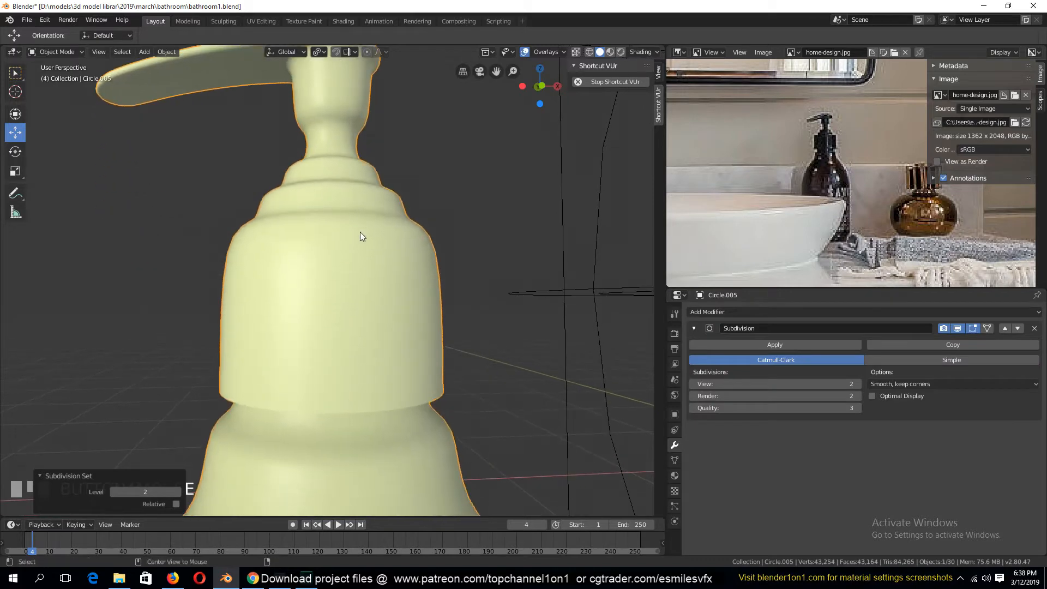
# Extrude the bottle's open bottom ring slightly downward, extrude it again scaled inward, and move that inner ring 0.0204 m down
pyautogui.scroll(-3, 359, 231)
pyautogui.keyDown('shift'); pyautogui.moveTo(384, 321); pyautogui.dragTo(327, 173, button='middle'); pyautogui.keyUp('shift')
pyautogui.scroll(-5, 364, 261)
pyautogui.press('`')
pyautogui.moveTo(365, 261); pyautogui.dragTo(344, 230, button='middle')
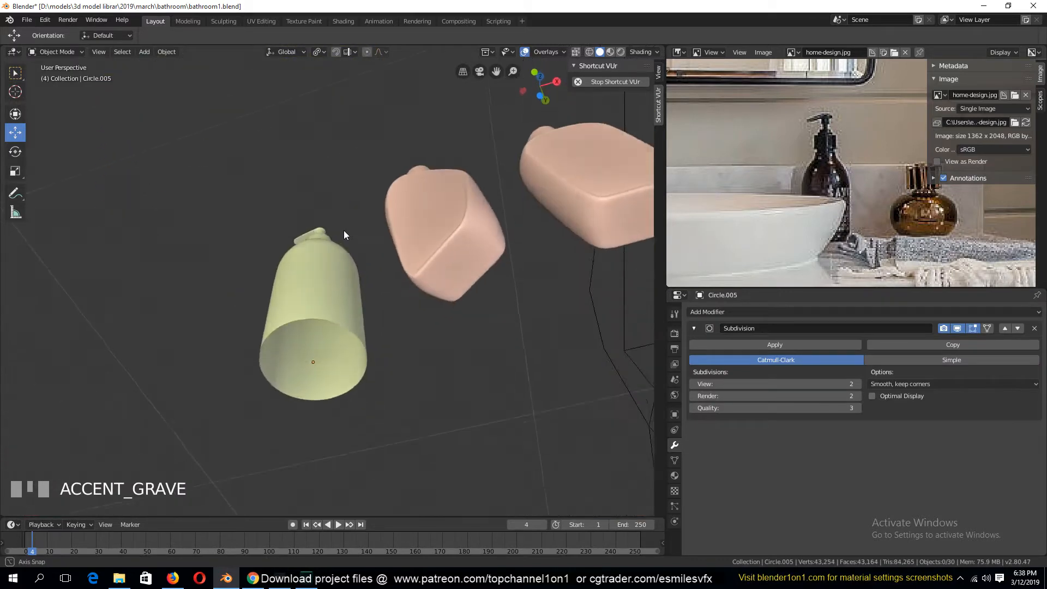
pyautogui.scroll(3, 366, 301)
pyautogui.press('Tab')
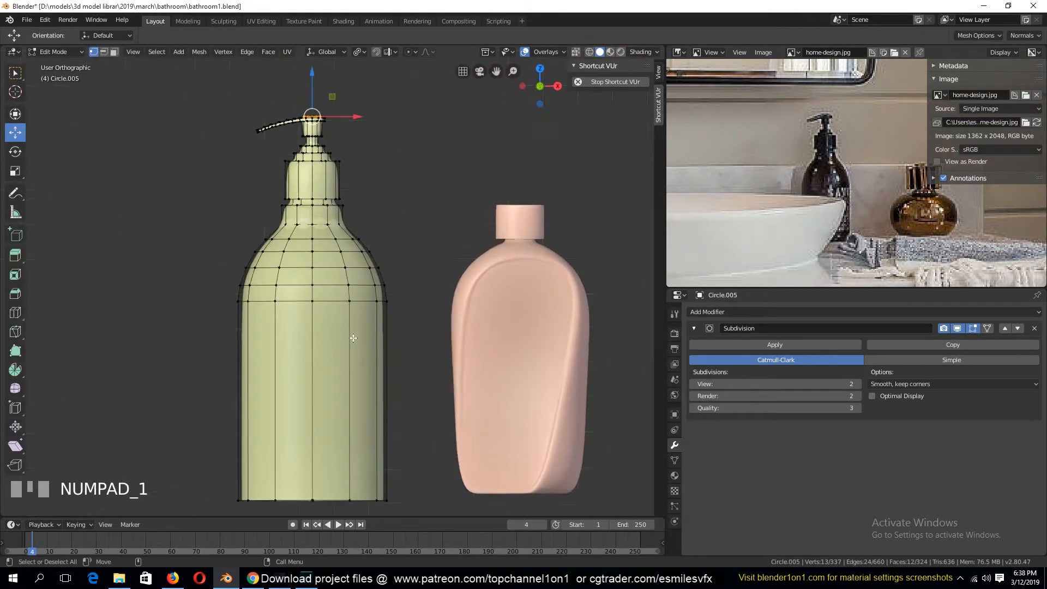
pyautogui.press('KP_1')
pyautogui.keyDown('alt'); pyautogui.click(360, 496); pyautogui.keyUp('alt')
pyautogui.keyDown('shift'); pyautogui.moveTo(359, 496); pyautogui.dragTo(351, 257, button='middle'); pyautogui.keyUp('shift')
pyautogui.press('e')
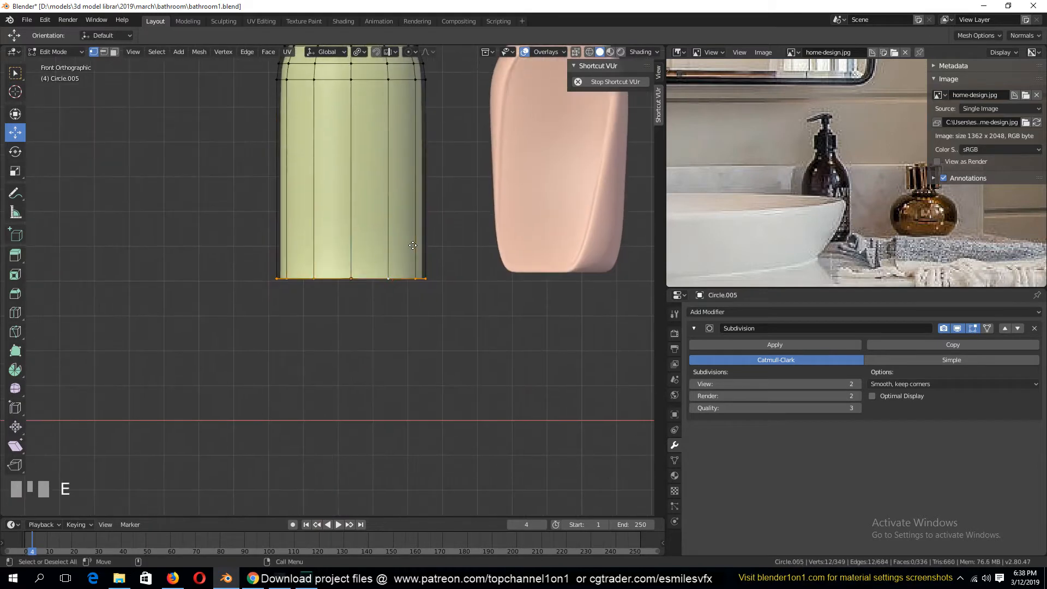
pyautogui.click(423, 259)
pyautogui.press('s')
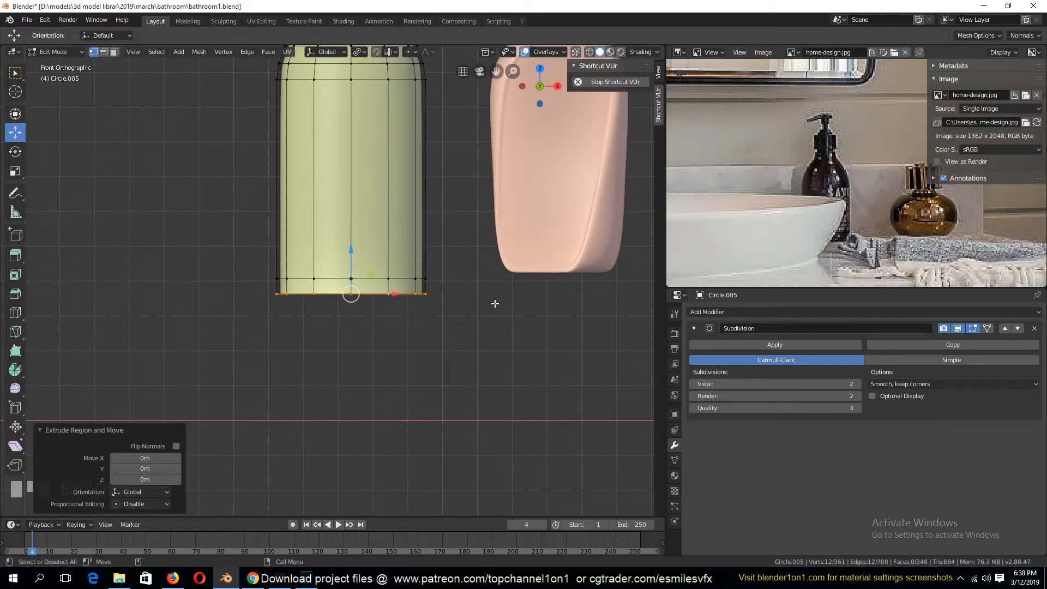
pyautogui.click(435, 311)
pyautogui.moveTo(352, 248); pyautogui.dragTo(353, 254)
# Extrude the inner bottom ring with a scale of 0.556, merge it at center, return to Object Mode, and save the file
pyautogui.press('e')
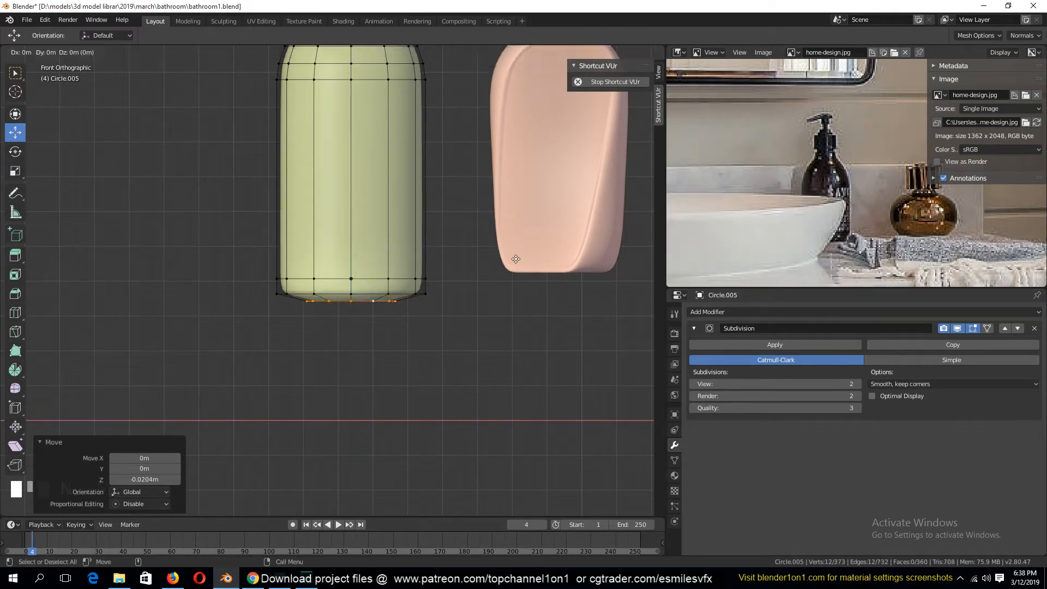
pyautogui.click(516, 260)
pyautogui.press('s')
pyautogui.click(446, 286)
pyautogui.hotkey('alt', 'm')
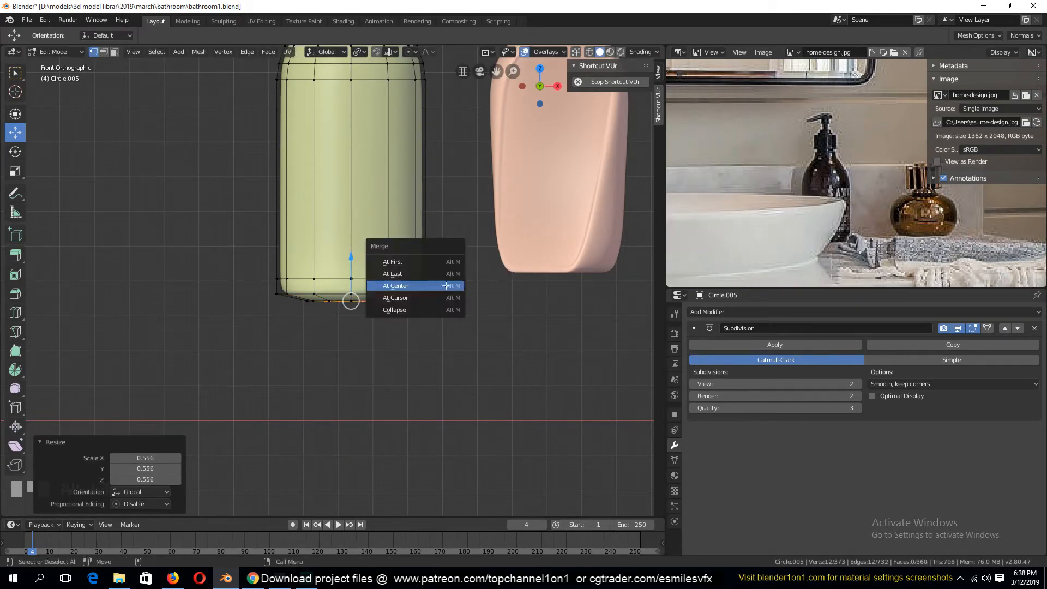
pyautogui.click(446, 286)
pyautogui.press('Tab')
pyautogui.moveTo(365, 225); pyautogui.dragTo(386, 381, button='middle')
pyautogui.hotkey('ctrl', 's')
# Extrude the open bottom ring of the wide cap above the bottle's neck inward to form a lip
pyautogui.keyDown('shift'); pyautogui.moveTo(401, 271); pyautogui.dragTo(379, 398, button='middle'); pyautogui.keyUp('shift')
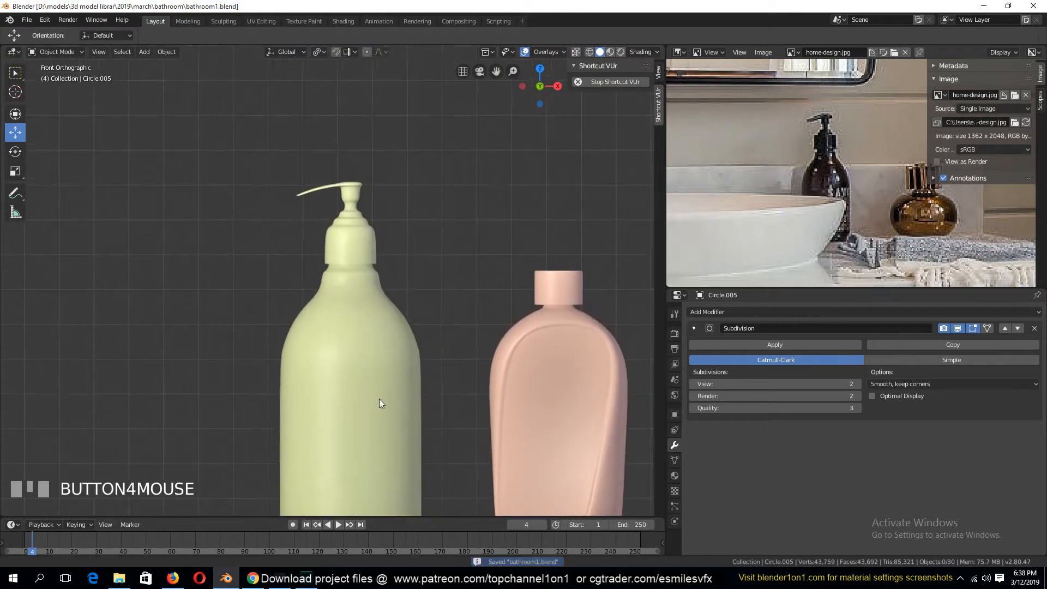
pyautogui.scroll(6, 390, 327)
pyautogui.press('Tab')
pyautogui.moveTo(464, 227); pyautogui.dragTo(463, 318, button='middle')
pyautogui.scroll(-2, 440, 264)
pyautogui.scroll(2, 443, 286)
pyautogui.keyDown('alt'); pyautogui.click(451, 362); pyautogui.keyUp('alt')
pyautogui.press('e')
pyautogui.rightClick(525, 258)
pyautogui.press('s')
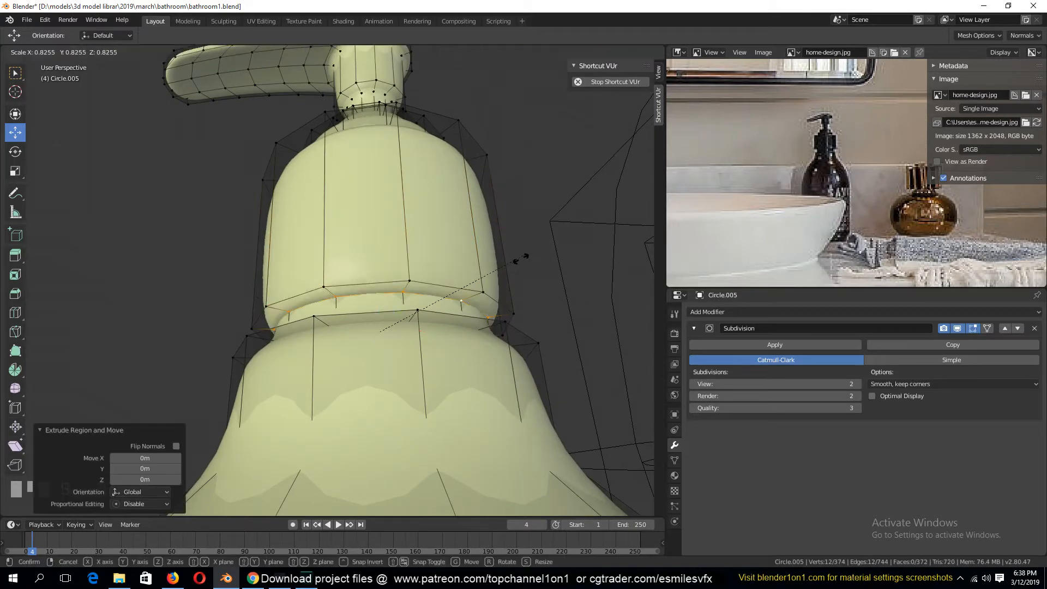
pyautogui.click(493, 268)
# Hide the subdivision in the viewport and select the edge loops around the cap's bottom, its top, and the two stepped collars
pyautogui.keyDown('alt'); pyautogui.click(457, 287); pyautogui.keyUp('alt')
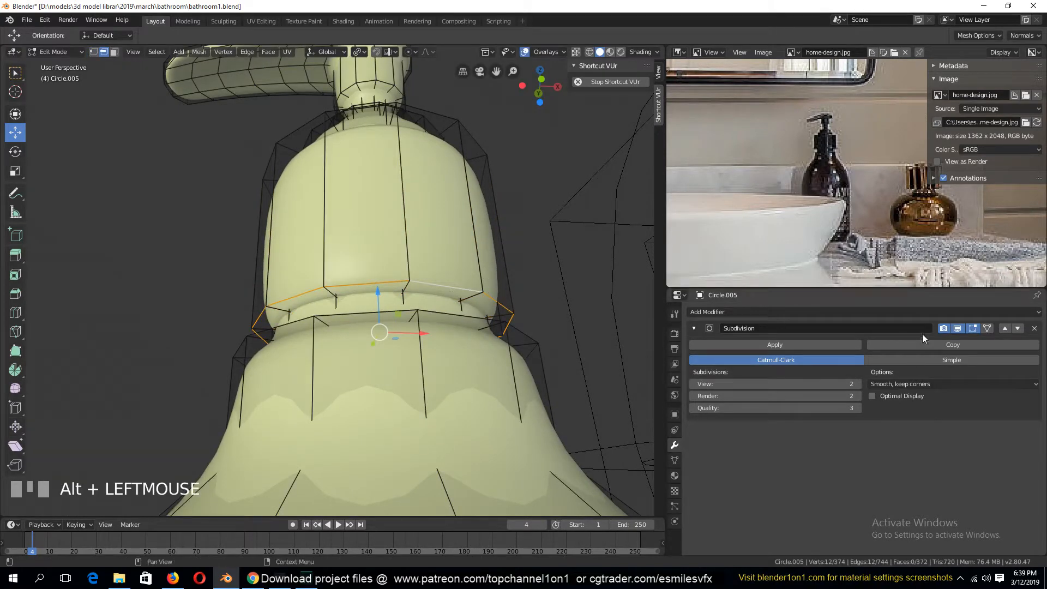
pyautogui.click(957, 328)
pyautogui.press('`')
pyautogui.moveTo(575, 361); pyautogui.dragTo(571, 385, button='middle')
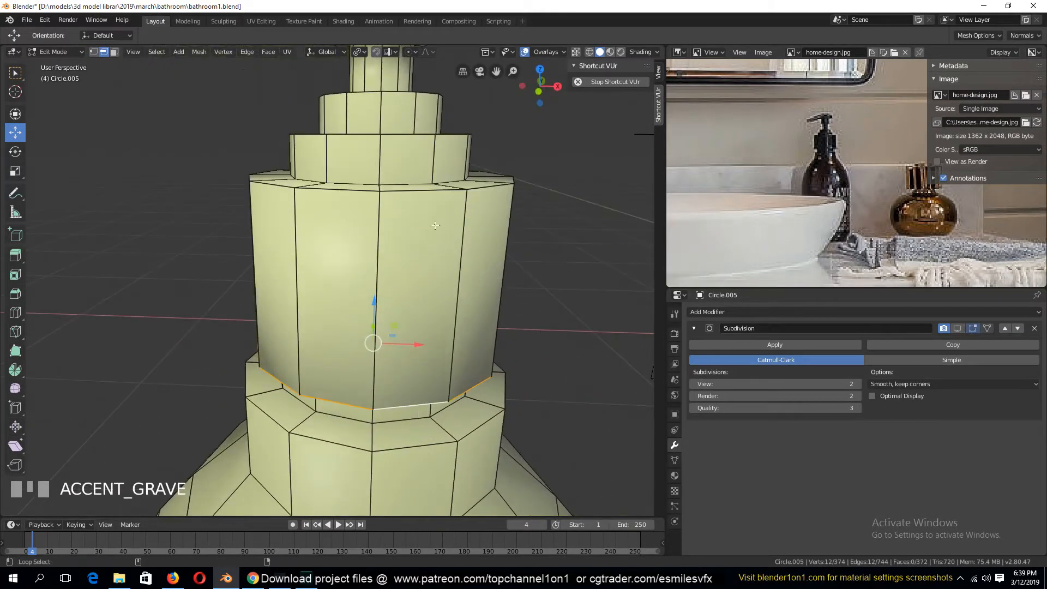
pyautogui.keyDown('alt'); pyautogui.keyDown('shift'); pyautogui.click(421, 183); pyautogui.keyUp('shift'); pyautogui.keyUp('alt')
pyautogui.press('`')
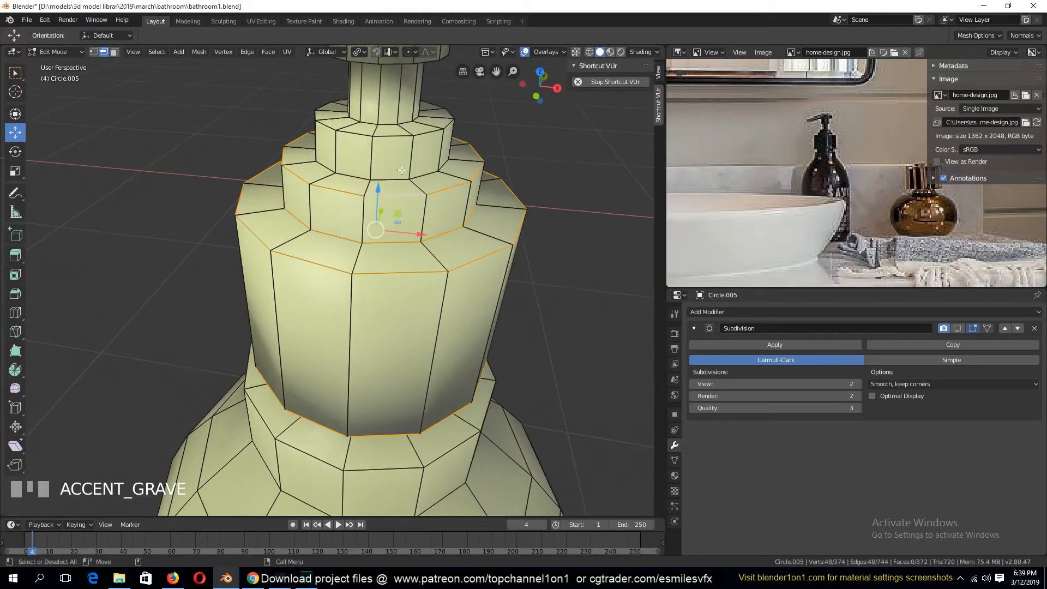
pyautogui.keyDown('alt'); pyautogui.keyDown('shift'); pyautogui.click(398, 167); pyautogui.keyUp('shift'); pyautogui.keyUp('alt')
pyautogui.keyDown('shift'); pyautogui.moveTo(401, 148); pyautogui.dragTo(369, 273, button='middle'); pyautogui.keyUp('shift')
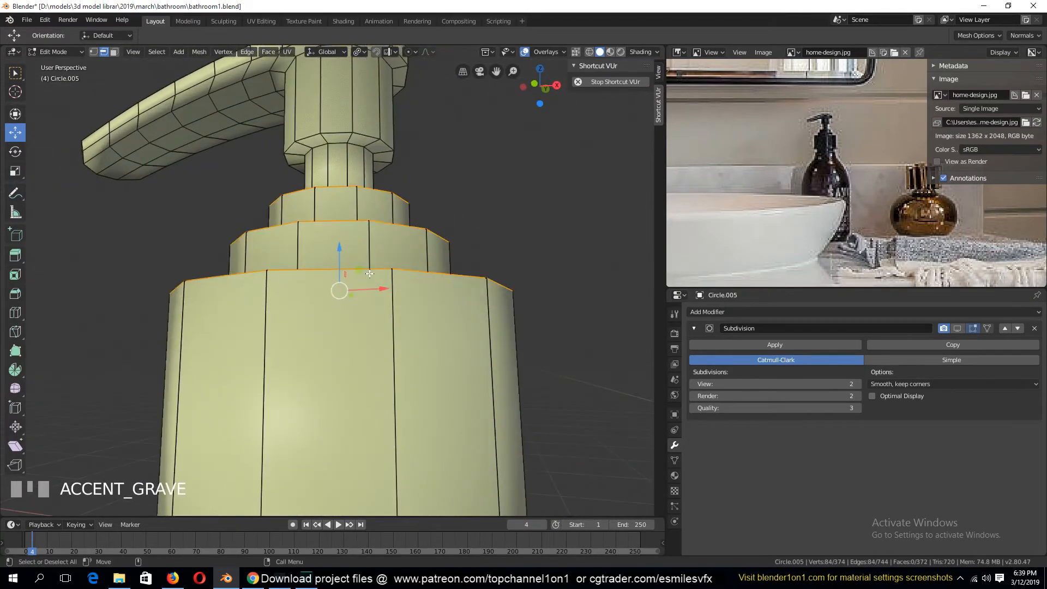
# Add the edge loops around the nozzle cylinder's bottom and the underside of the pump head to the selection
pyautogui.keyDown('alt'); pyautogui.keyDown('shift'); pyautogui.click(343, 144); pyautogui.keyUp('shift'); pyautogui.keyUp('alt')
pyautogui.keyDown('alt'); pyautogui.keyDown('shift'); pyautogui.click(344, 131); pyautogui.keyUp('shift'); pyautogui.keyUp('alt')
pyautogui.keyDown('shift'); pyautogui.moveTo(340, 129); pyautogui.dragTo(350, 294, button='middle'); pyautogui.keyUp('shift')
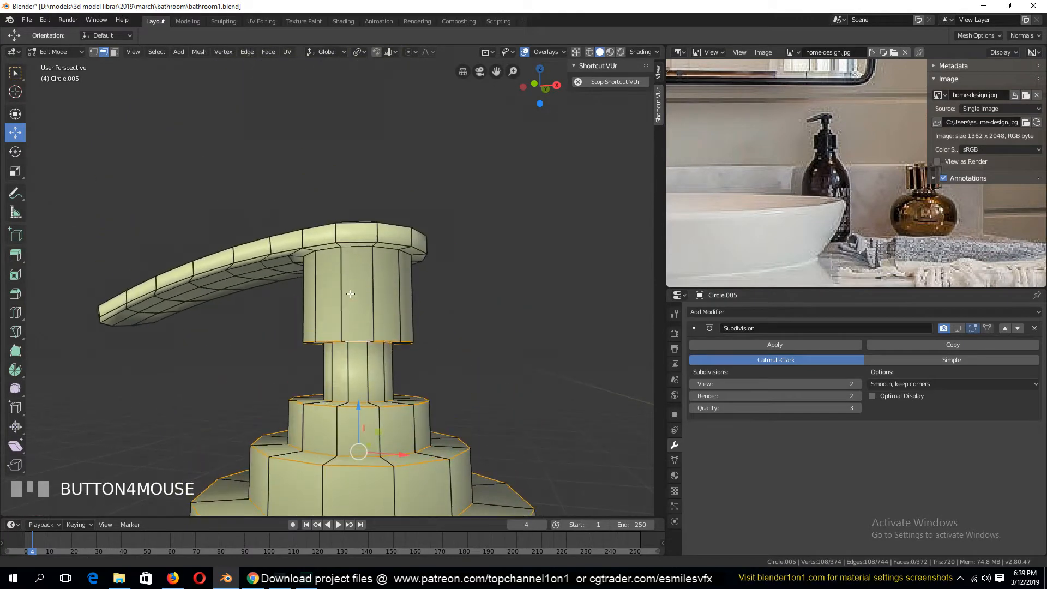
pyautogui.keyDown('alt'); pyautogui.keyDown('shift'); pyautogui.click(352, 246); pyautogui.keyUp('shift'); pyautogui.keyUp('alt')
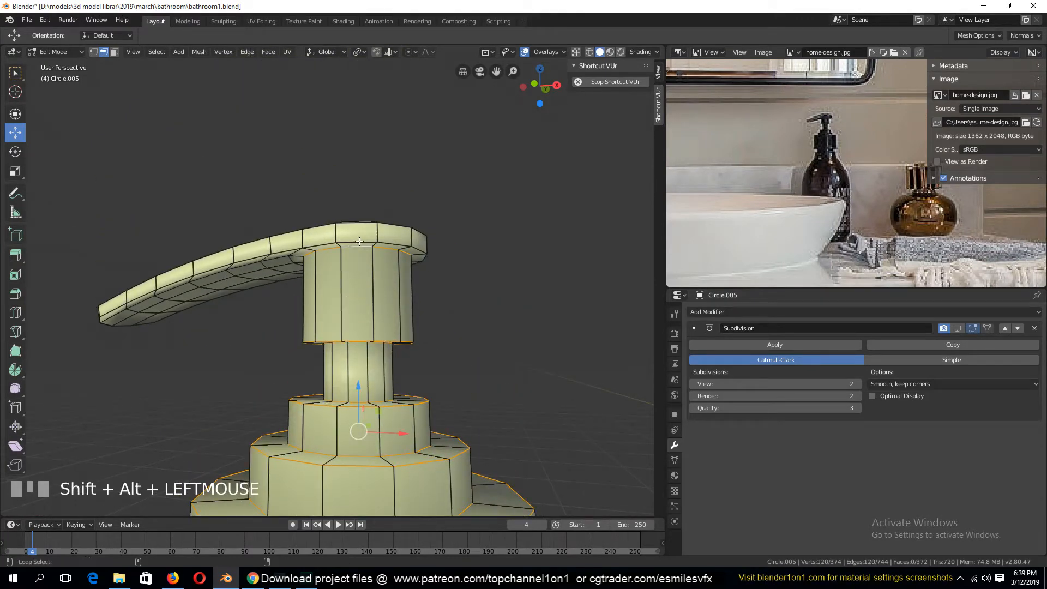
pyautogui.hotkey('ctrl', 'z')
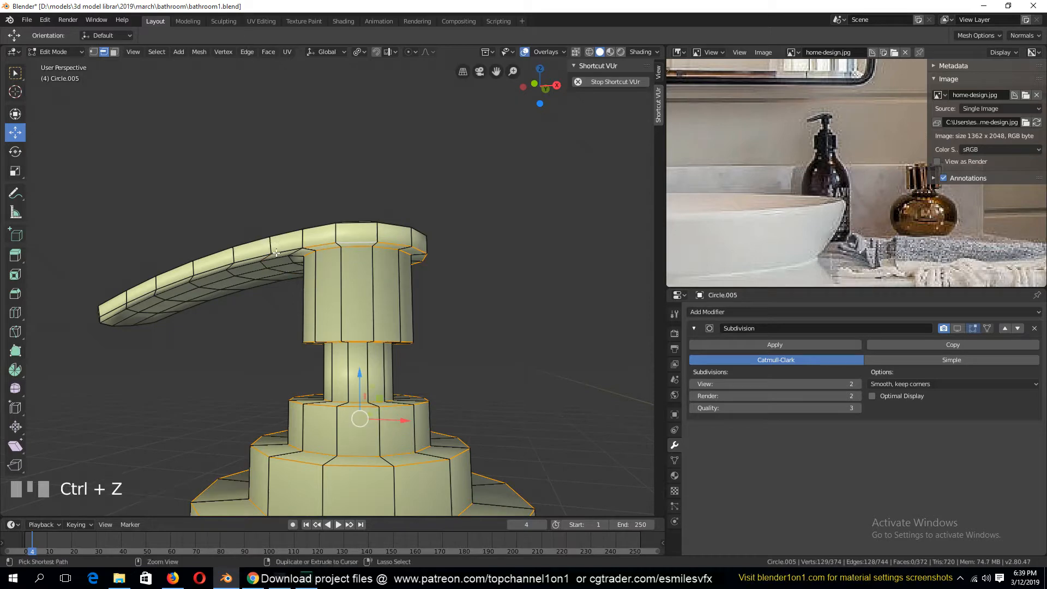
# Add the lower outline edges on both sides of the spout and around its tip to the selection
pyautogui.keyDown('alt'); pyautogui.keyDown('shift'); pyautogui.click(271, 254); pyautogui.keyUp('shift'); pyautogui.keyUp('alt')
pyautogui.moveTo(271, 254); pyautogui.dragTo(493, 254, button='middle')
pyautogui.keyDown('alt'); pyautogui.keyDown('shift'); pyautogui.click(358, 241); pyautogui.keyUp('shift'); pyautogui.keyUp('alt')
pyautogui.keyDown('alt'); pyautogui.keyDown('shift'); pyautogui.click(470, 300); pyautogui.keyUp('shift'); pyautogui.keyUp('alt')
pyautogui.moveTo(470, 301); pyautogui.dragTo(398, 342, button='middle')
pyautogui.keyDown('alt'); pyautogui.keyDown('shift'); pyautogui.click(394, 298); pyautogui.keyUp('shift'); pyautogui.keyUp('alt')
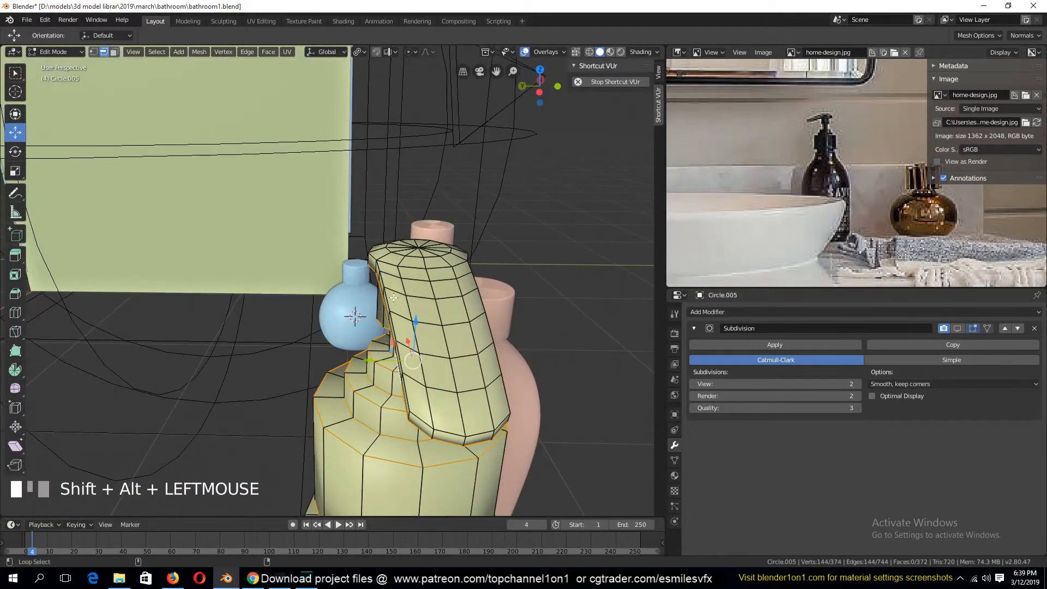
pyautogui.press('`')
pyautogui.moveTo(475, 290); pyautogui.dragTo(362, 257, button='middle')
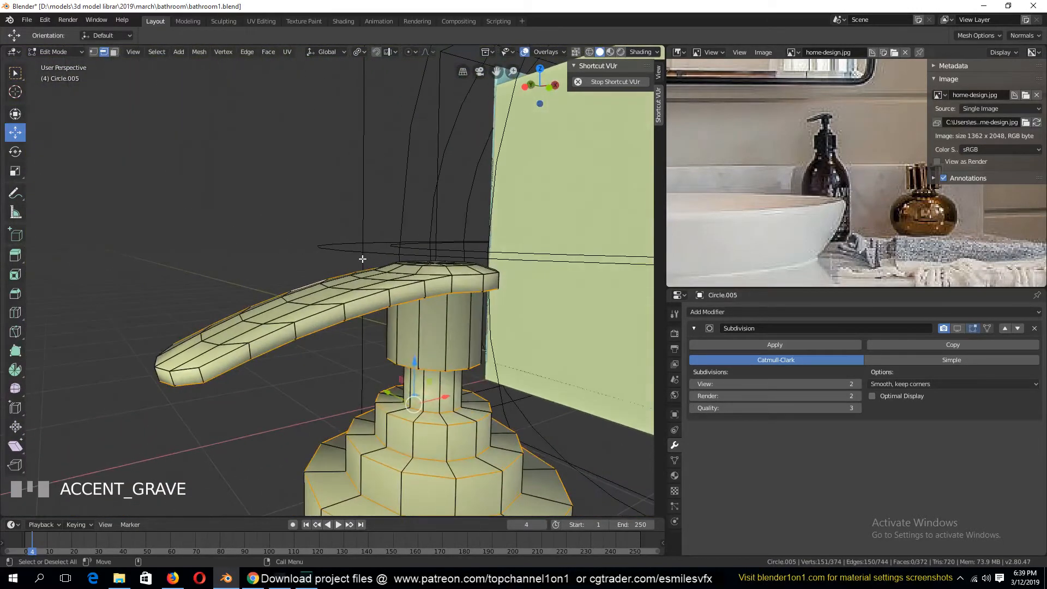
pyautogui.hotkey('ctrl', 'z')
# Add the edge loop around the rim of the bottle's neck, just below the cap, to the selection
pyautogui.moveTo(394, 323); pyautogui.dragTo(414, 299, button='middle')
pyautogui.scroll(-3, 448, 272)
pyautogui.press('`')
pyautogui.keyDown('alt'); pyautogui.keyDown('shift'); pyautogui.click(387, 418); pyautogui.keyUp('shift'); pyautogui.keyUp('alt')
pyautogui.press('`')
pyautogui.moveTo(406, 417); pyautogui.dragTo(411, 359, button='middle')
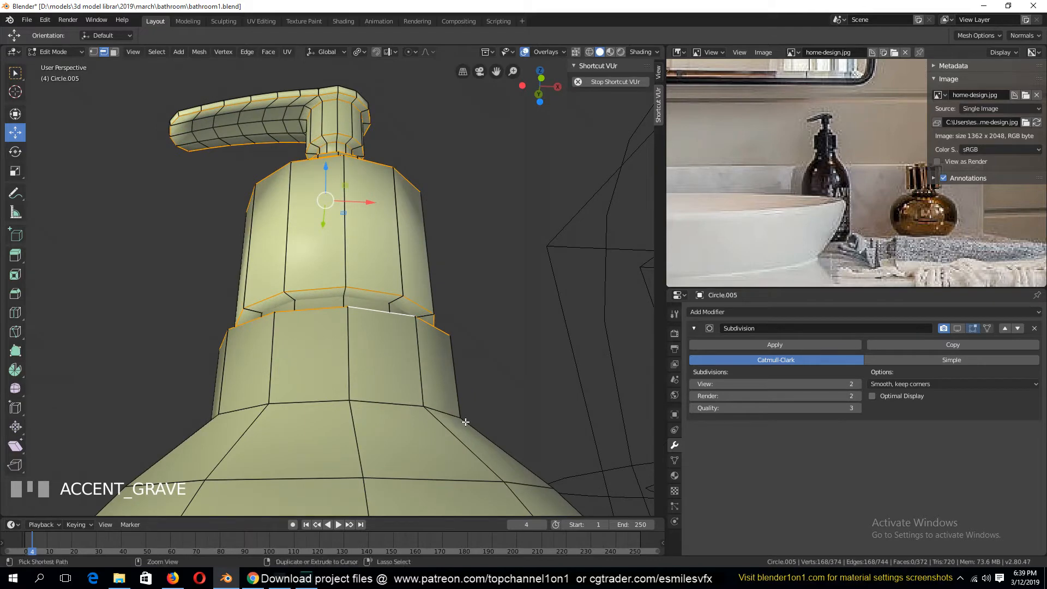
# Bevel the selected edge loops with 2 segments and a width of about 0.014 m, and return to Object Mode
pyautogui.hotkey('ctrl', 'b')
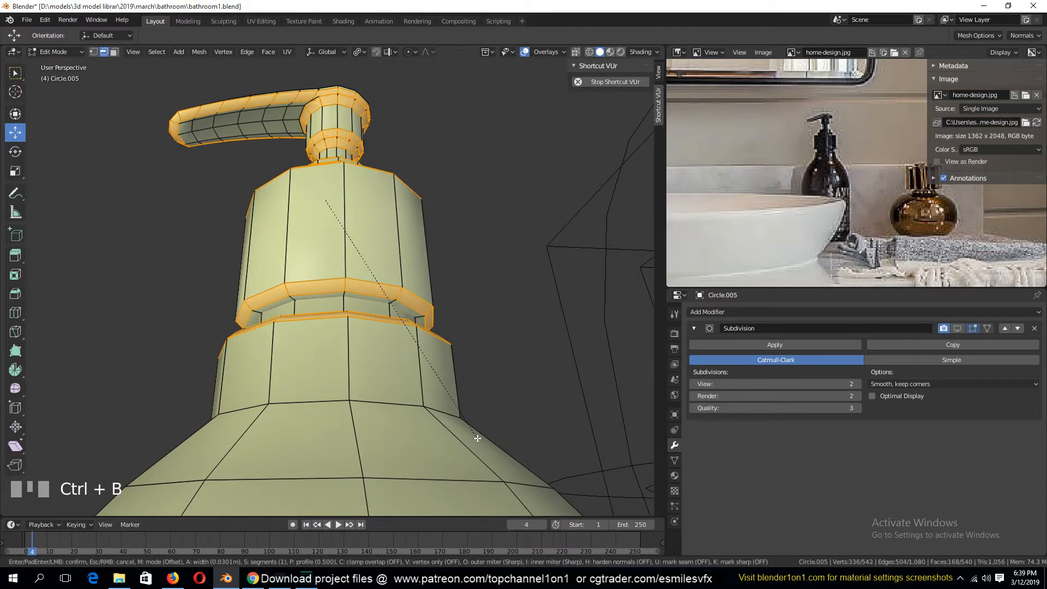
pyautogui.scroll(1, 477, 436)
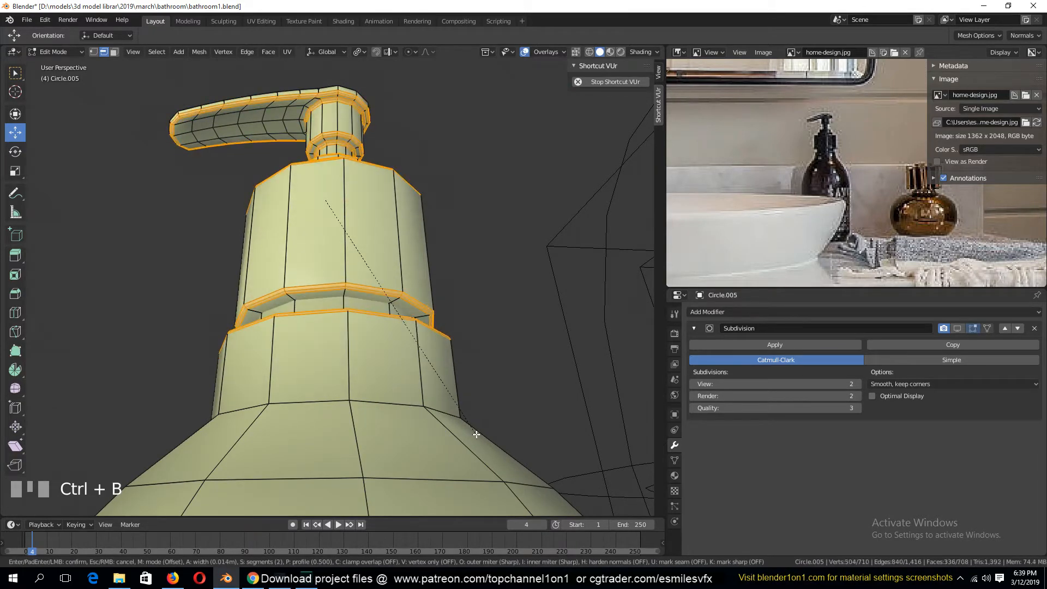
pyautogui.click(475, 433)
pyautogui.press('Tab')
pyautogui.scroll(-2, 464, 351)
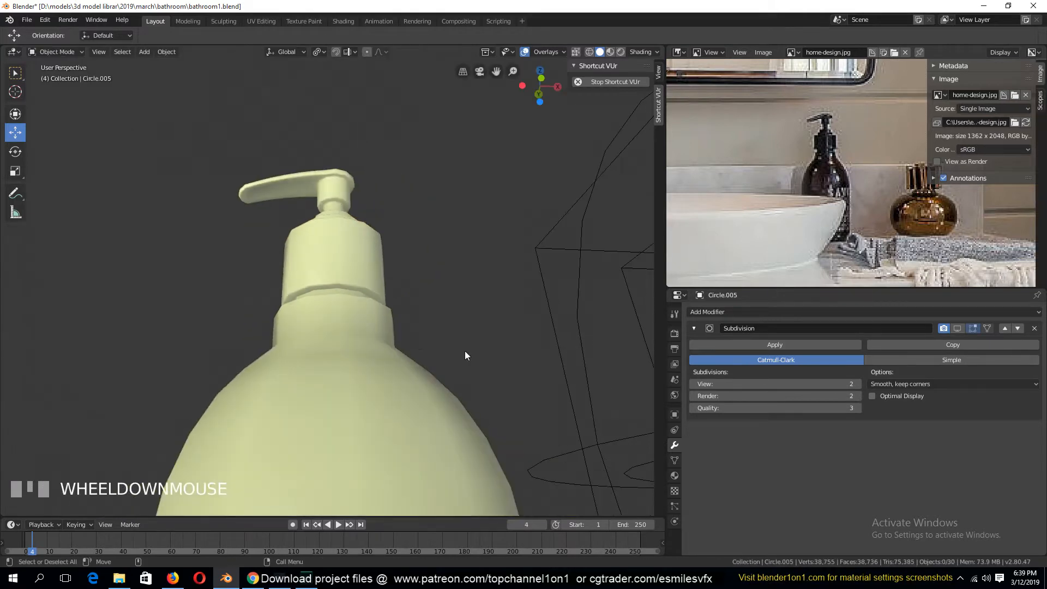
# Bevel the edge loop where the bottle's neck meets its shoulder, and return to Object Mode
pyautogui.scroll(-3, 465, 355)
pyautogui.press('`')
pyautogui.press('Tab')
pyautogui.hotkey('alt', 'a')
pyautogui.keyDown('alt'); pyautogui.click(370, 343); pyautogui.keyUp('alt')
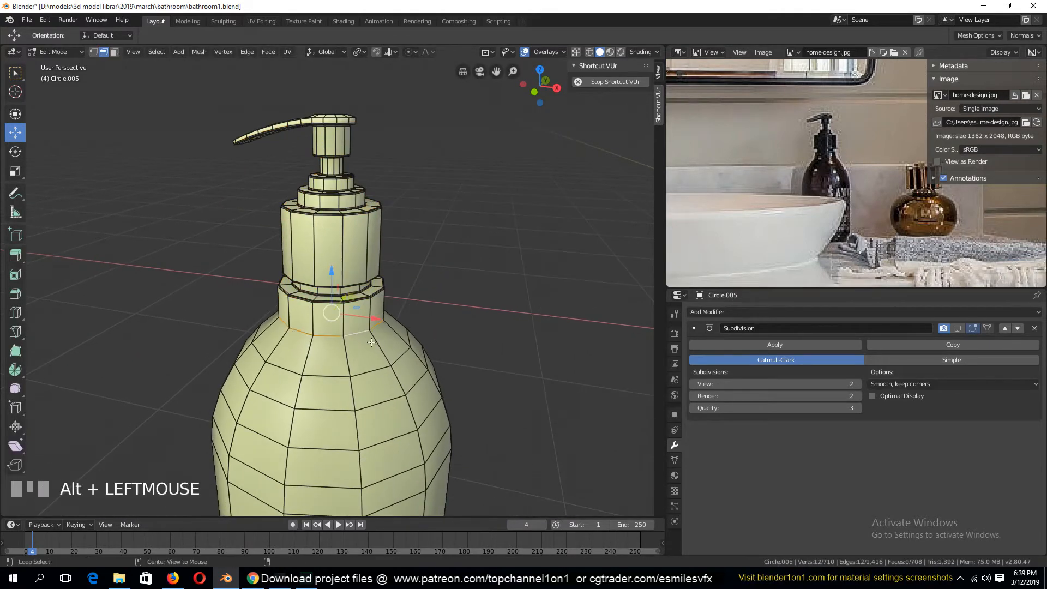
pyautogui.hotkey('ctrl', 'b')
pyautogui.click(462, 387)
pyautogui.press('Tab')
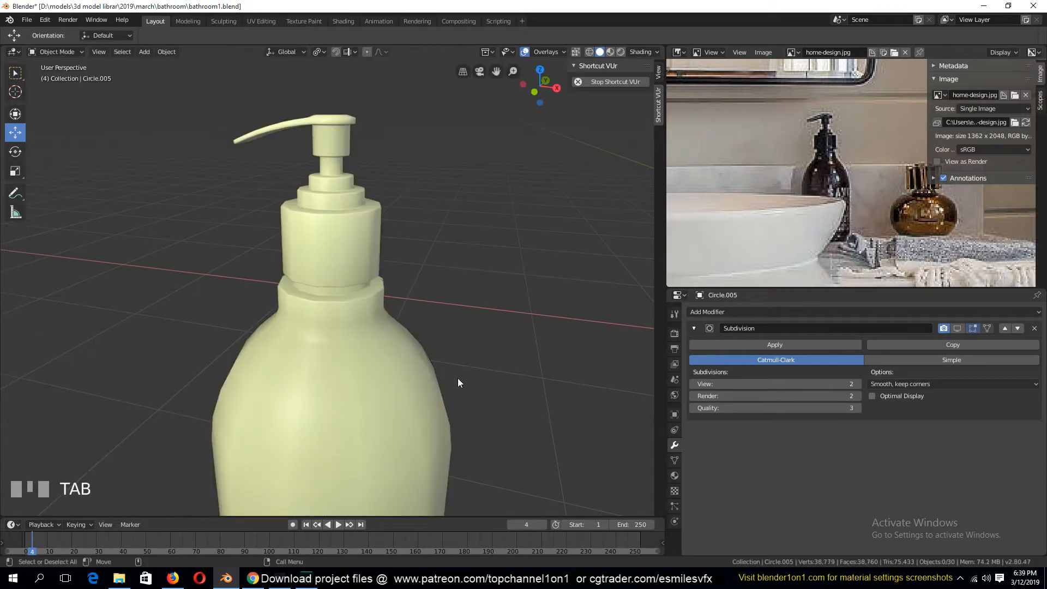
# Select the upper outline edges around the pump head and along both sides of the spout in Edit Mode
pyautogui.keyDown('shift'); pyautogui.moveTo(379, 258); pyautogui.dragTo(397, 367, button='middle'); pyautogui.keyUp('shift')
pyautogui.press('`')
pyautogui.scroll(3, 428, 335)
pyautogui.press('Tab')
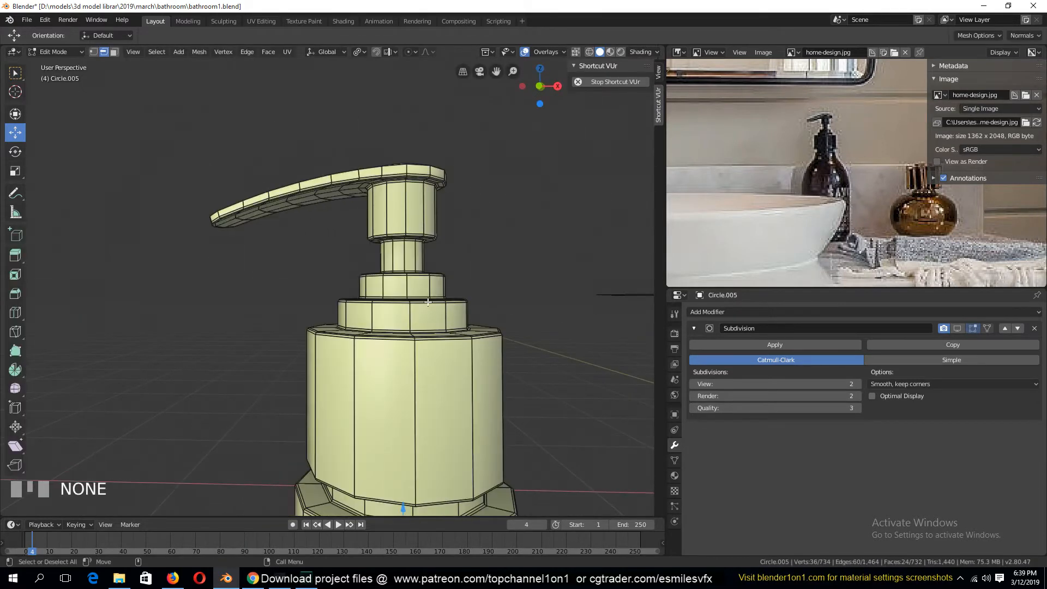
pyautogui.press('Tab')
pyautogui.press('`')
pyautogui.press('Tab')
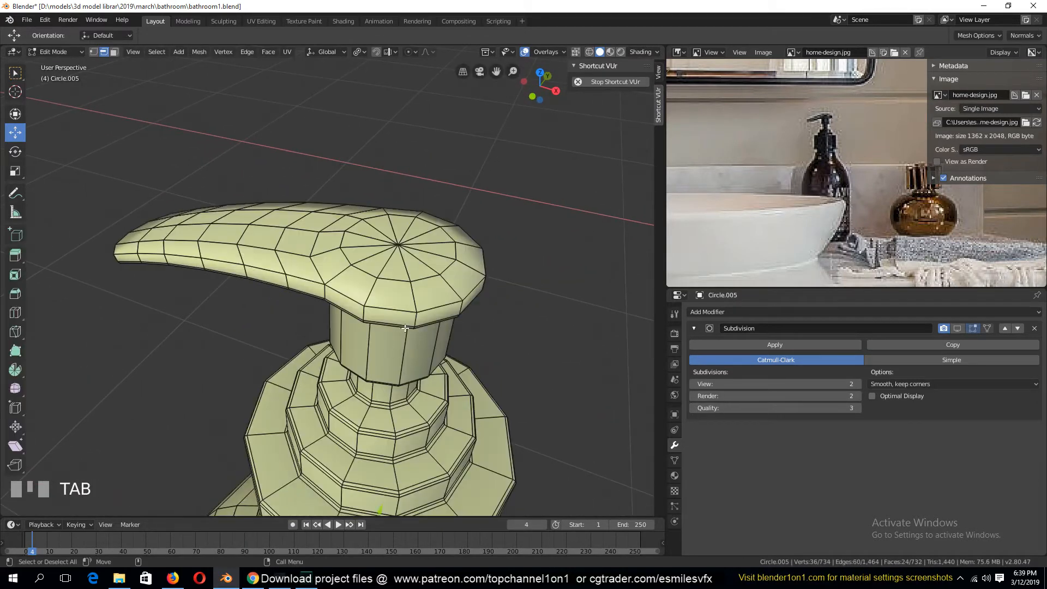
pyautogui.keyDown('alt'); pyautogui.click(408, 307); pyautogui.keyUp('alt')
pyautogui.keyDown('alt'); pyautogui.keyDown('shift'); pyautogui.click(321, 288); pyautogui.keyUp('shift'); pyautogui.keyUp('alt')
pyautogui.press('`')
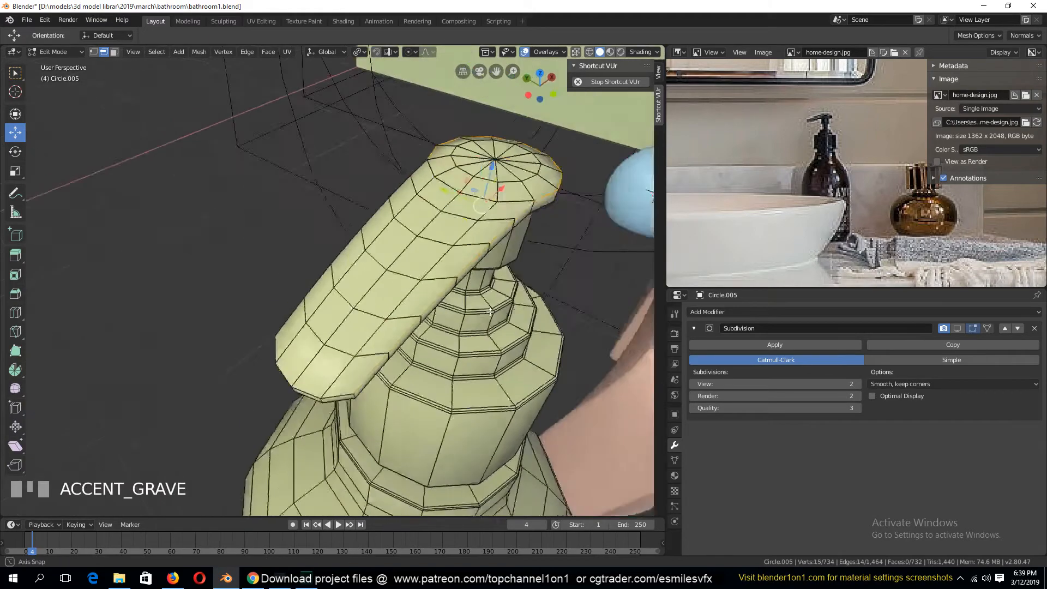
pyautogui.keyDown('alt'); pyautogui.keyDown('shift'); pyautogui.click(417, 297); pyautogui.keyUp('shift'); pyautogui.keyUp('alt')
pyautogui.press('`')
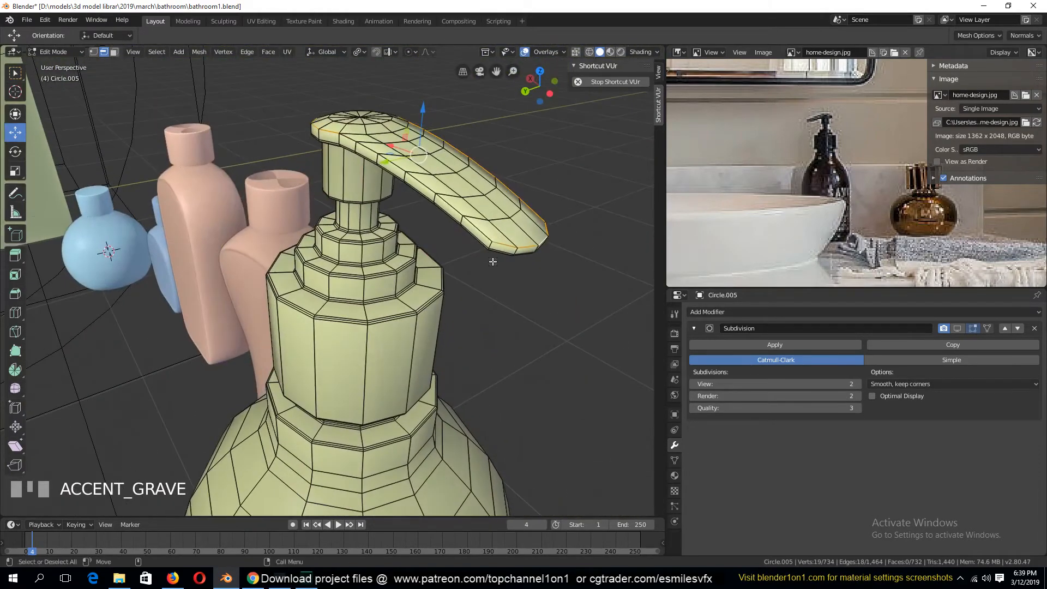
pyautogui.keyDown('alt'); pyautogui.keyDown('shift'); pyautogui.click(485, 228); pyautogui.keyUp('shift'); pyautogui.keyUp('alt')
# Bevel the spout's upper outline with 2 segments and a width of about 0.016 m, and return to Object Mode
pyautogui.moveTo(486, 228); pyautogui.dragTo(491, 367, button='middle')
pyautogui.hotkey('ctrl', 'b')
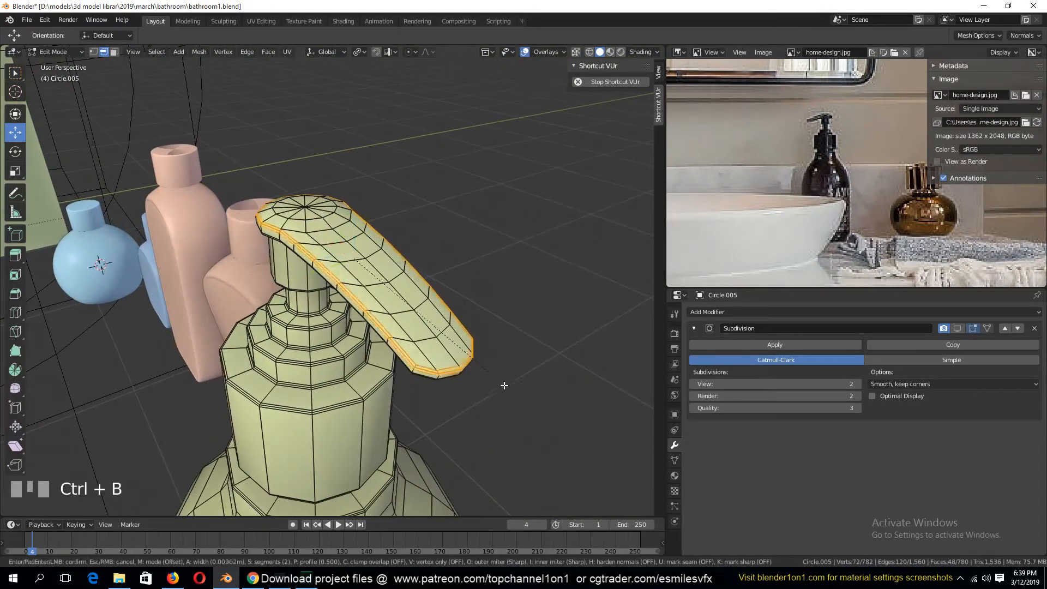
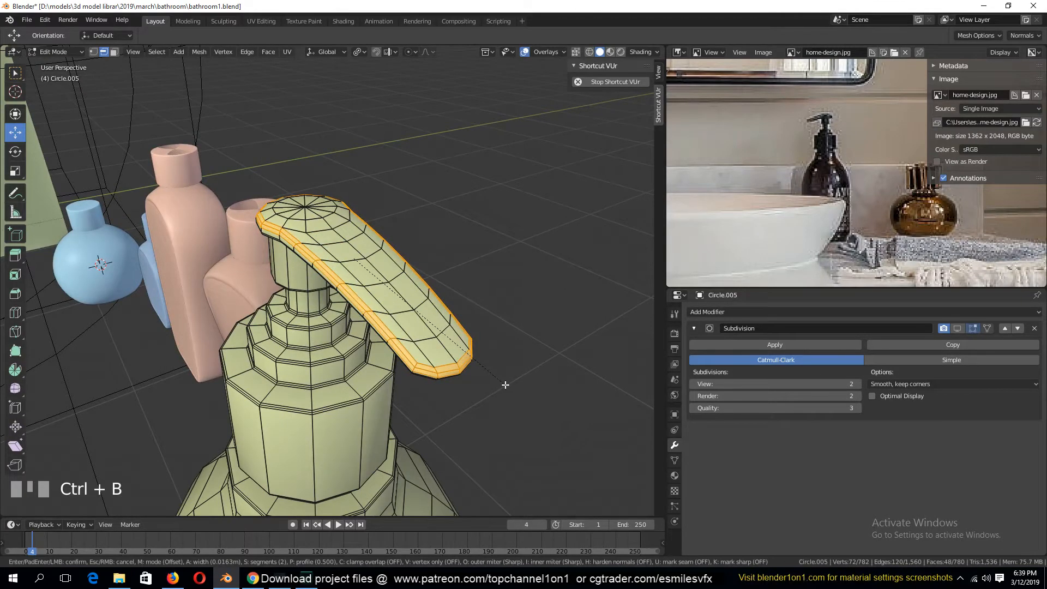
pyautogui.click(506, 385)
pyautogui.press('`')
pyautogui.moveTo(436, 333); pyautogui.dragTo(367, 286, button='middle')
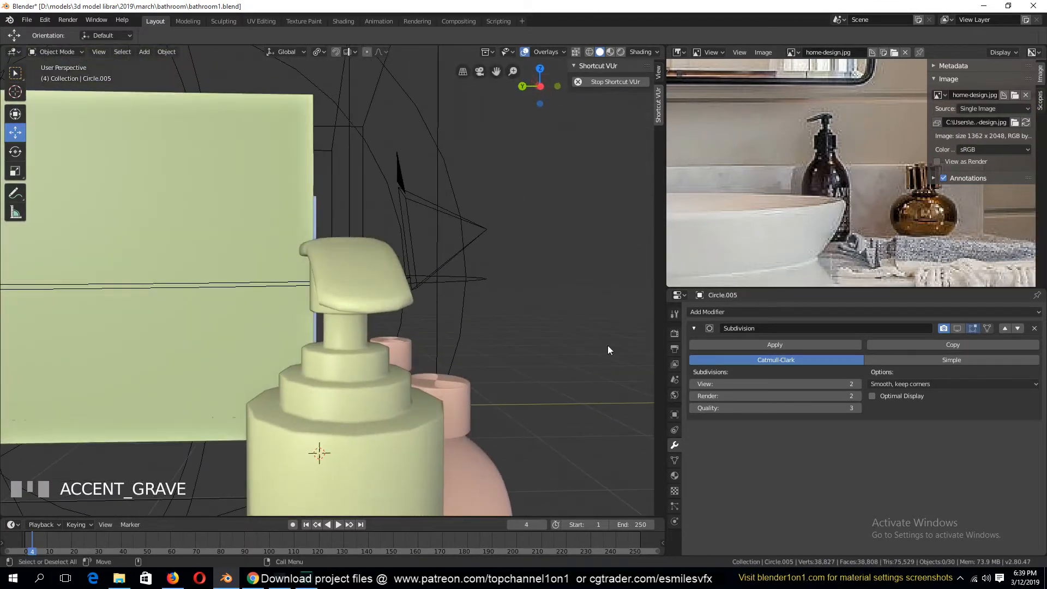
# Show the pump bottle's subdivision in the viewport, deselect everything, and save the file from the front view
pyautogui.click(960, 327)
pyautogui.press('a')
pyautogui.press('`')
pyautogui.moveTo(436, 362); pyautogui.dragTo(312, 231, button='middle')
pyautogui.scroll(-4, 312, 231)
pyautogui.moveTo(328, 350); pyautogui.dragTo(348, 312, button='middle')
pyautogui.press('KP_1')
pyautogui.keyDown('shift'); pyautogui.moveTo(432, 360); pyautogui.dragTo(456, 325, button='middle'); pyautogui.keyUp('shift')
pyautogui.hotkey('ctrl', 's')
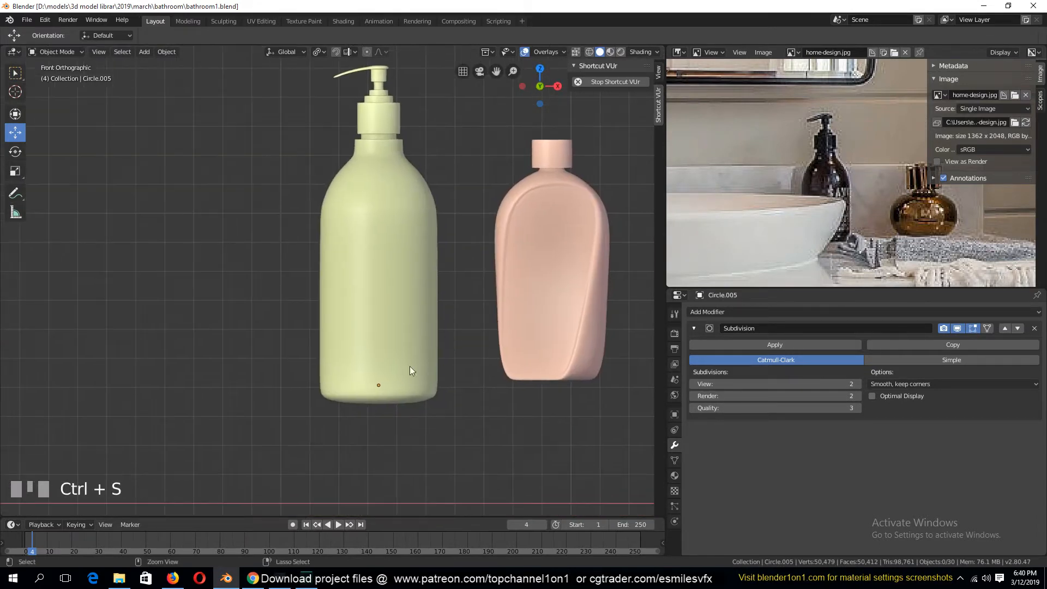
# Move the pump bottle about 0.165 m along X and 0.075 m up, next to the pink bottle
pyautogui.keyDown('shift'); pyautogui.moveTo(363, 372); pyautogui.dragTo(309, 397, button='middle'); pyautogui.keyUp('shift')
pyautogui.click(351, 394)
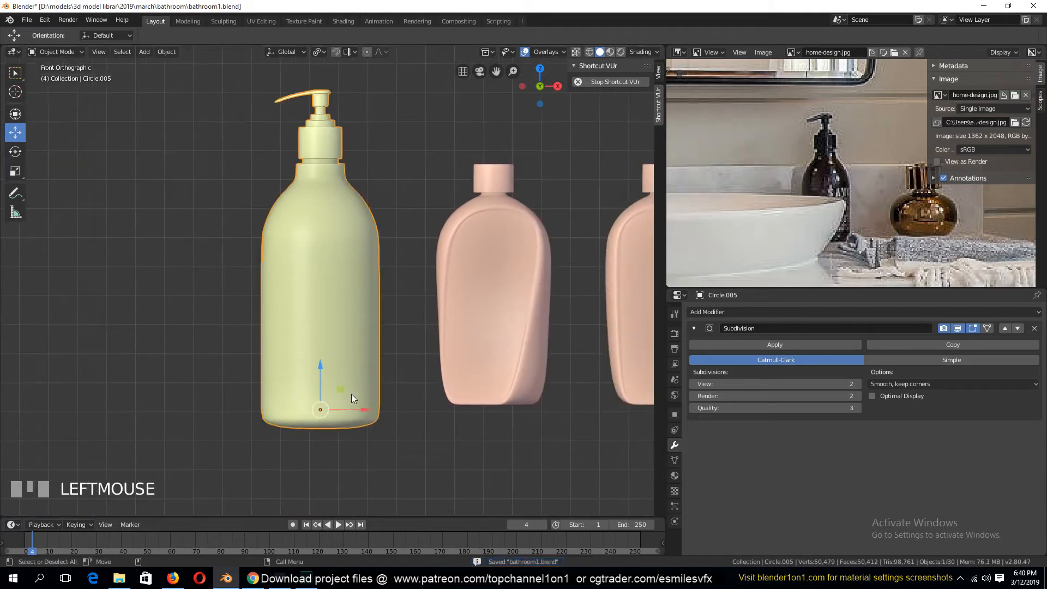
pyautogui.press('g')
pyautogui.click(378, 404)
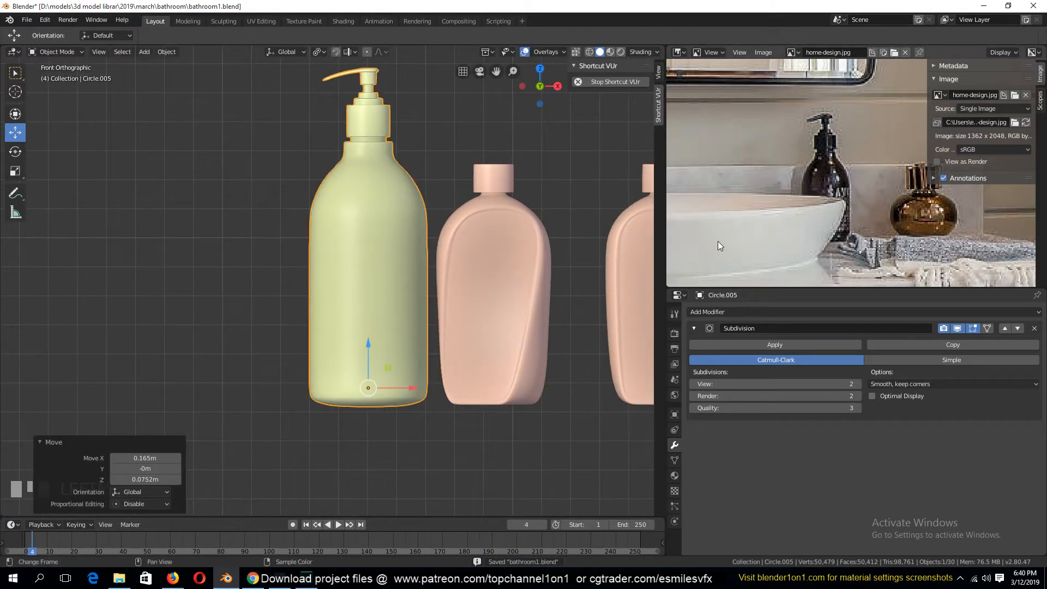
# Examine the reed diffuser bottle in the reference photo and deselect the pump bottle
pyautogui.moveTo(731, 225); pyautogui.dragTo(979, 192, button='middle')
pyautogui.moveTo(799, 194); pyautogui.dragTo(856, 174, button='middle')
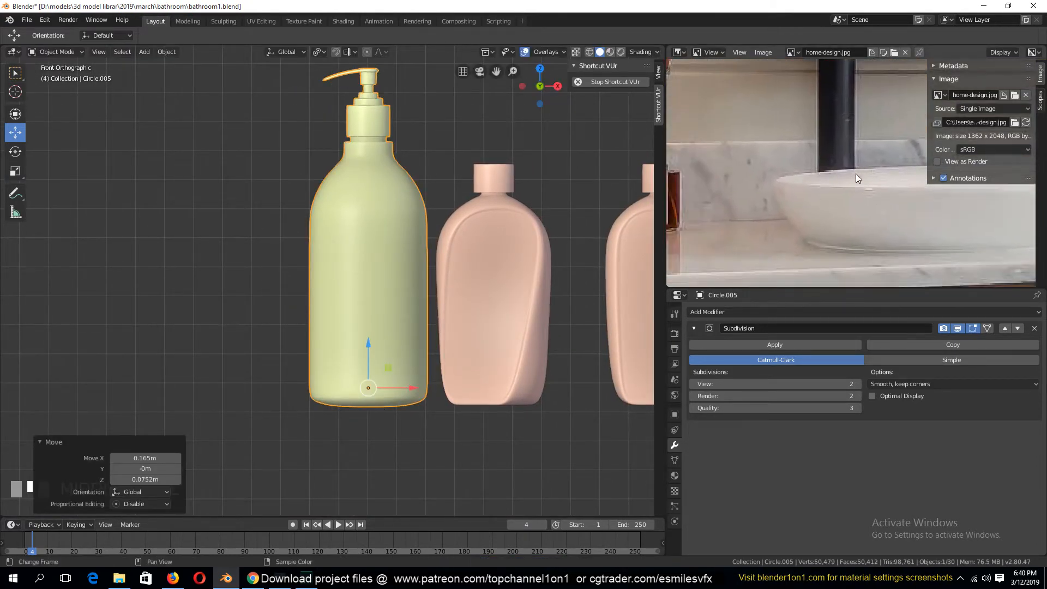
pyautogui.moveTo(734, 194); pyautogui.dragTo(853, 194, button='middle')
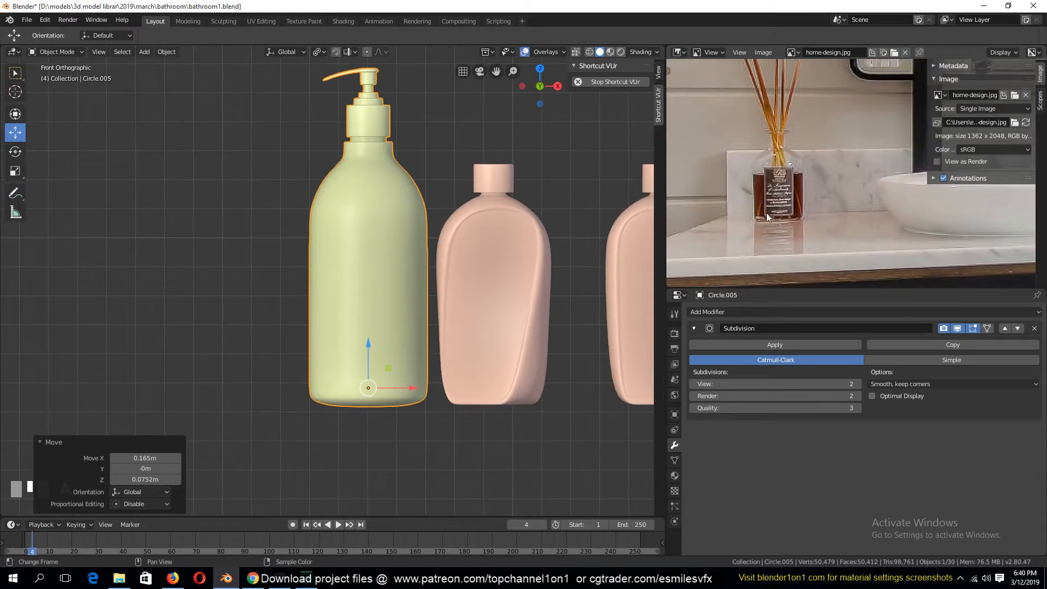
pyautogui.scroll(4, 800, 181)
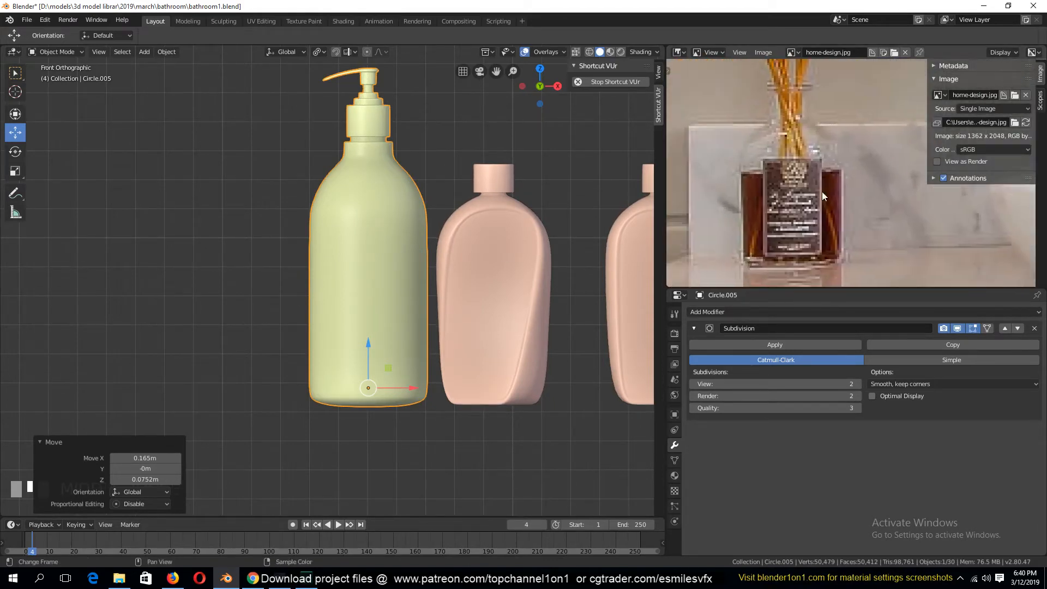
pyautogui.scroll(-4, 826, 161)
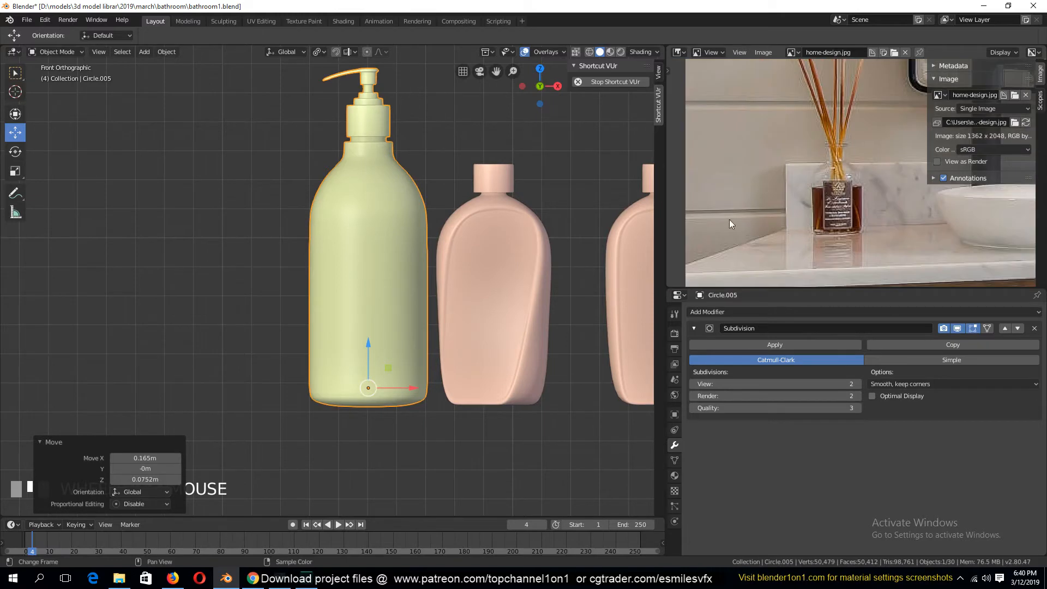
pyautogui.rightClick(146, 360)
pyautogui.click(146, 360)
pyautogui.hotkey('shift', 'a')
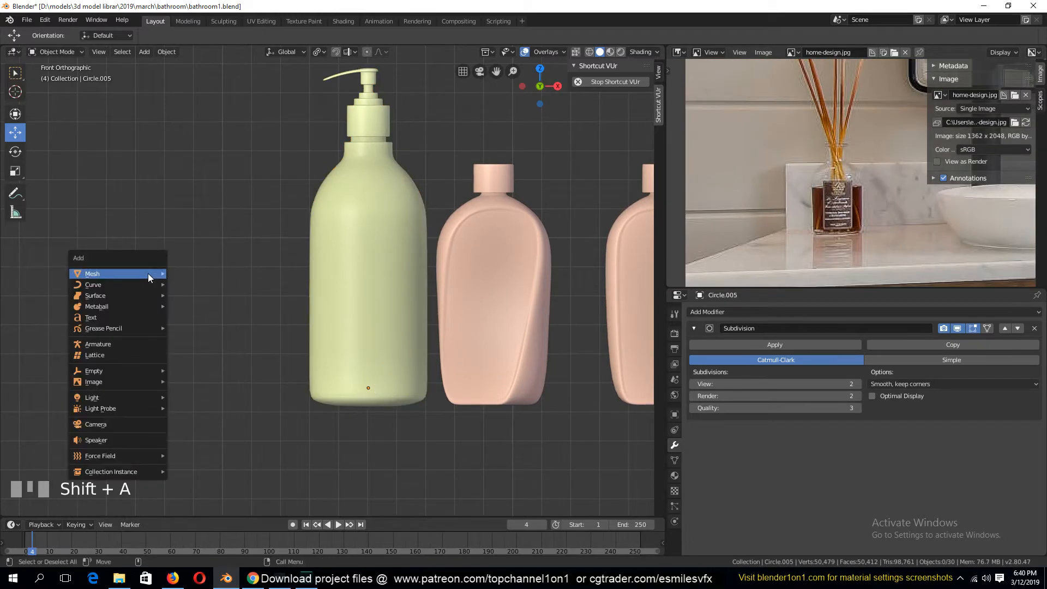
pyautogui.moveTo(148, 274)
pyautogui.click(194, 273)
pyautogui.press('x')
pyautogui.click(198, 325)
# Add a mesh plane in the empty space beside the pump bottle and rotate it 90° around the X axis
pyautogui.hotkey('shift', 'a')
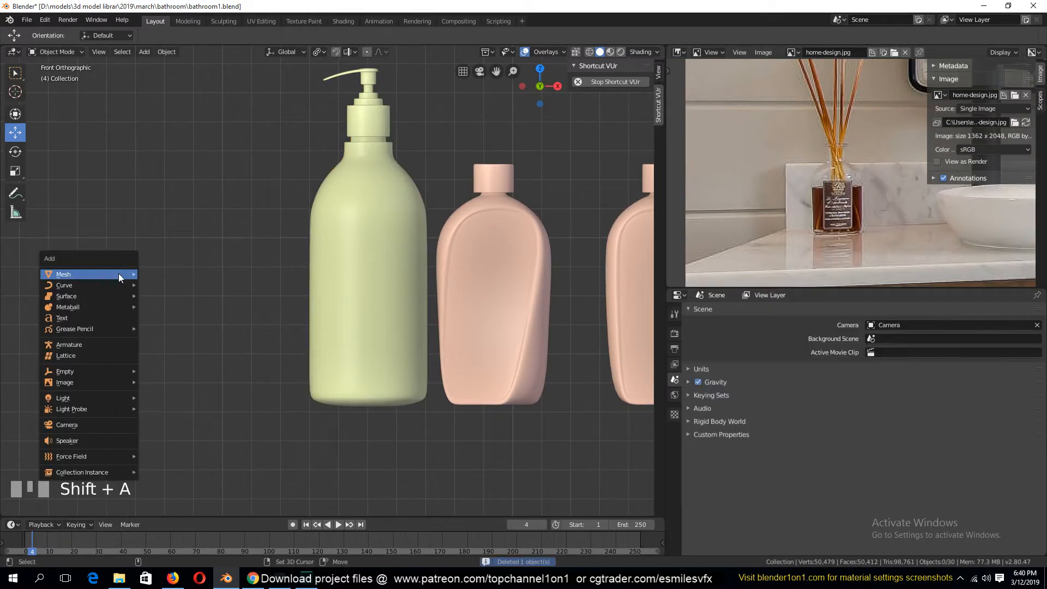
pyautogui.hotkey('shift', 'a')
pyautogui.moveTo(167, 268)
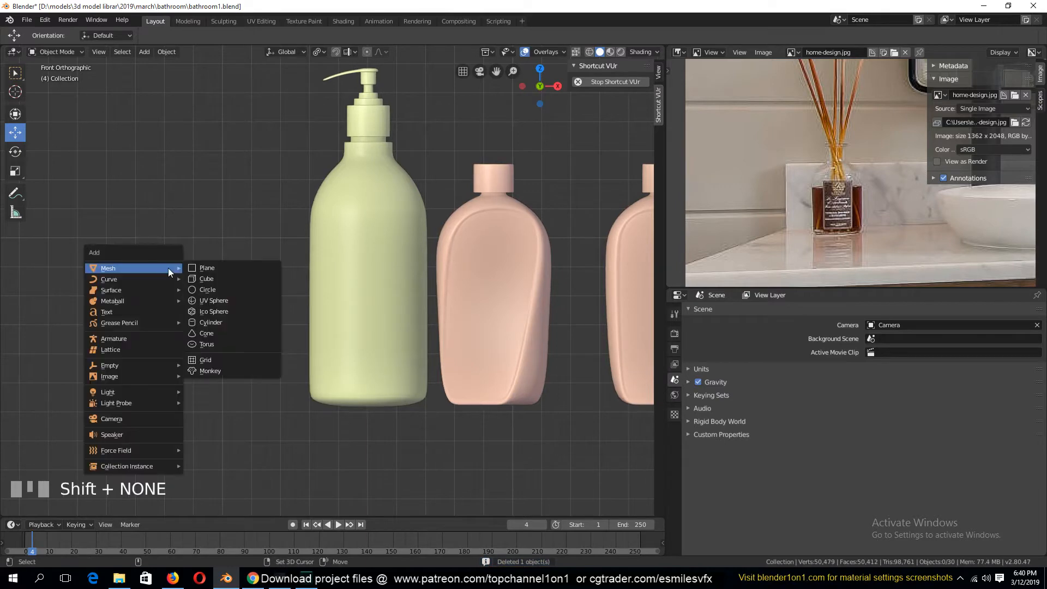
pyautogui.click(204, 268)
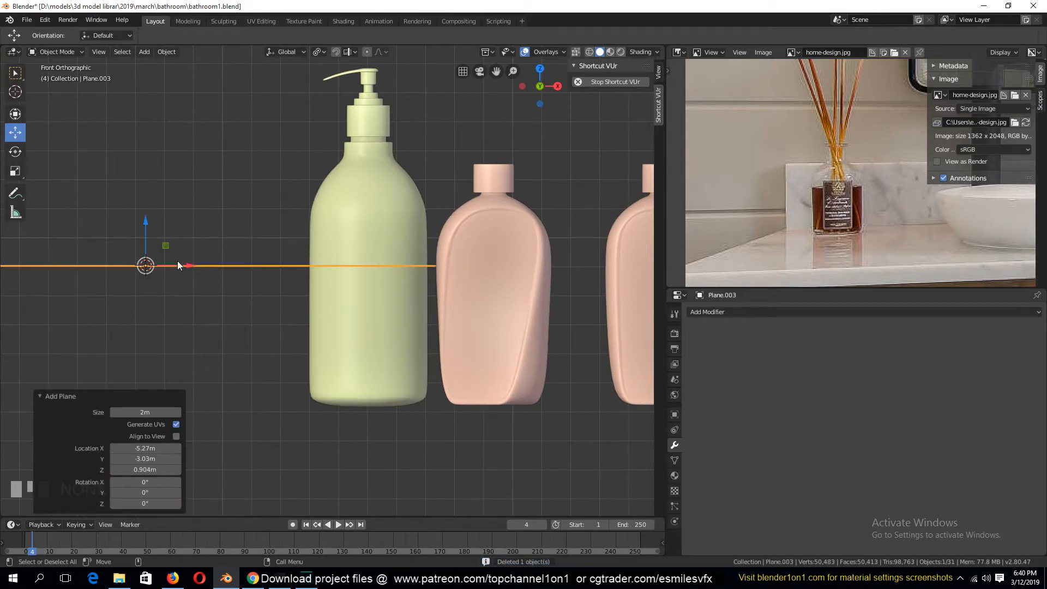
pyautogui.press('r')
pyautogui.press('x')
pyautogui.press('9')
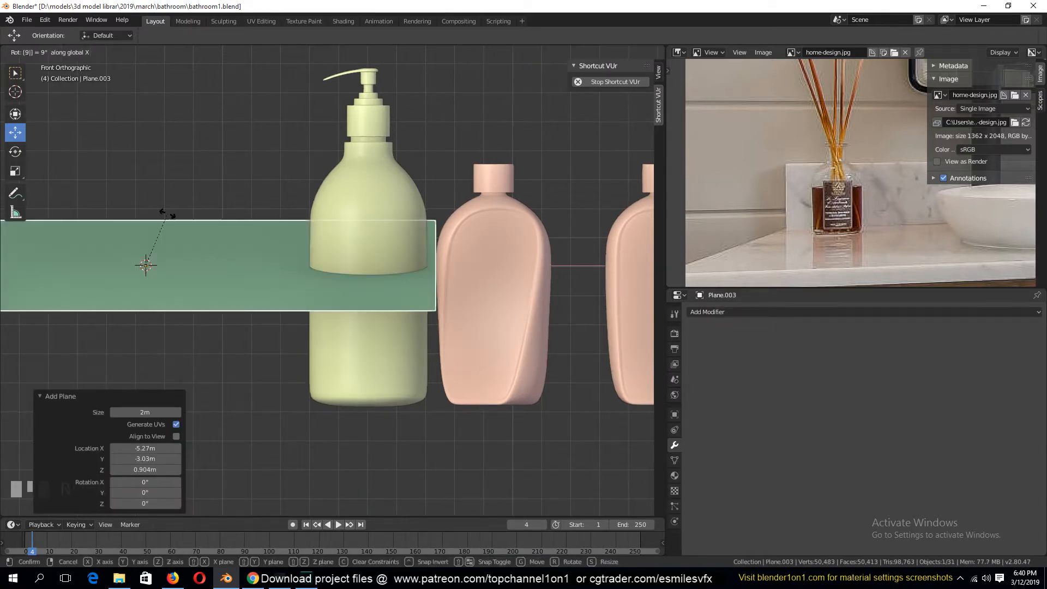
pyautogui.press('0')
pyautogui.press('Return')
# Scale the plane uniformly by 0.392 and by 0.75 along X, and apply its rotation and scale
pyautogui.press('s')
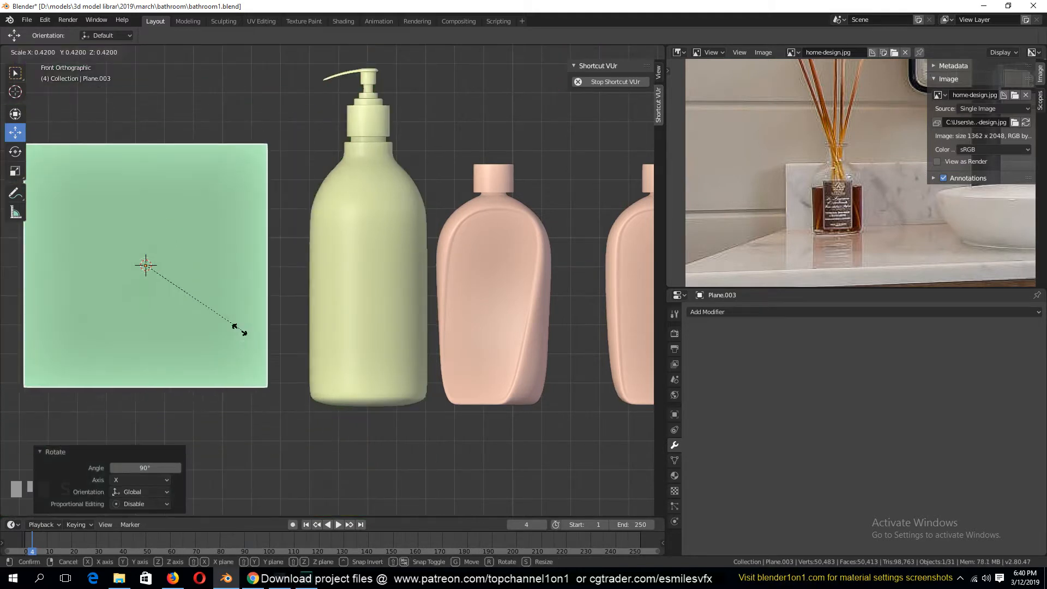
pyautogui.click(233, 331)
pyautogui.keyDown('shift'); pyautogui.moveTo(234, 332); pyautogui.dragTo(362, 361, button='middle'); pyautogui.keyUp('shift')
pyautogui.press('s')
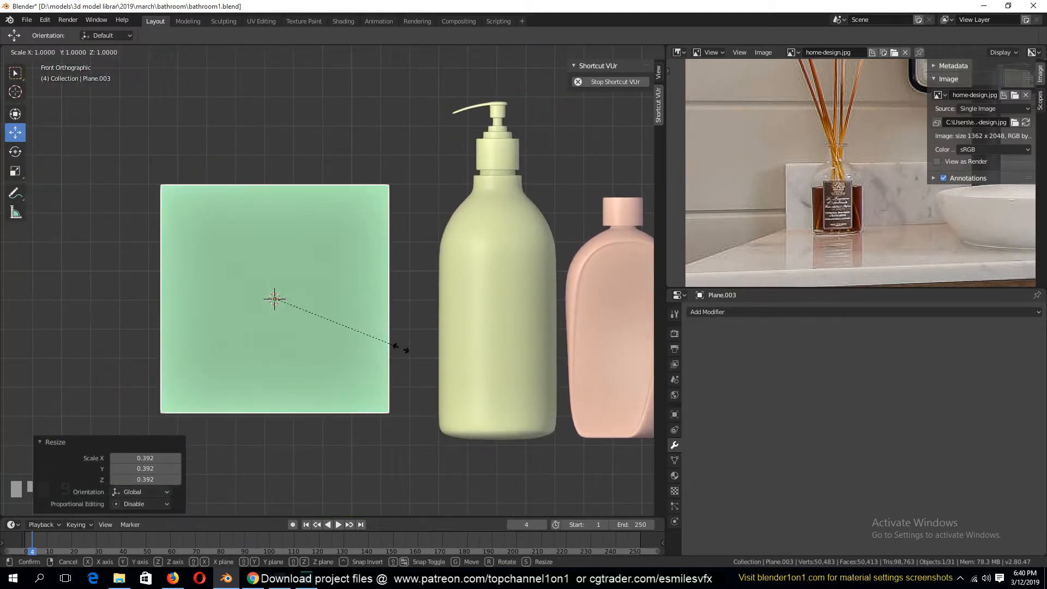
pyautogui.press('x')
pyautogui.click(369, 341)
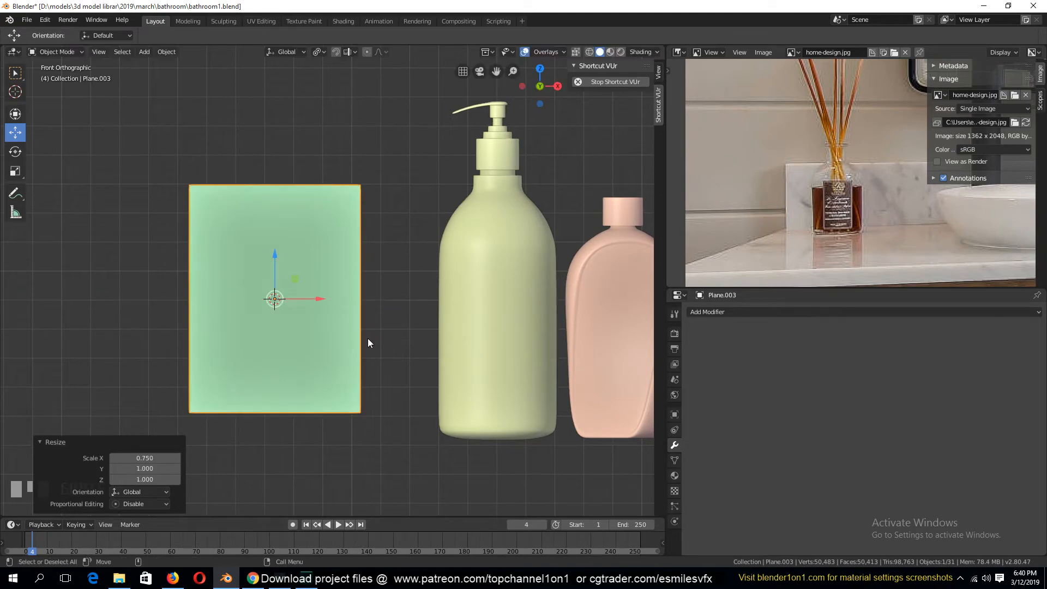
pyautogui.hotkey('ctrl', 'a')
pyautogui.click(365, 375)
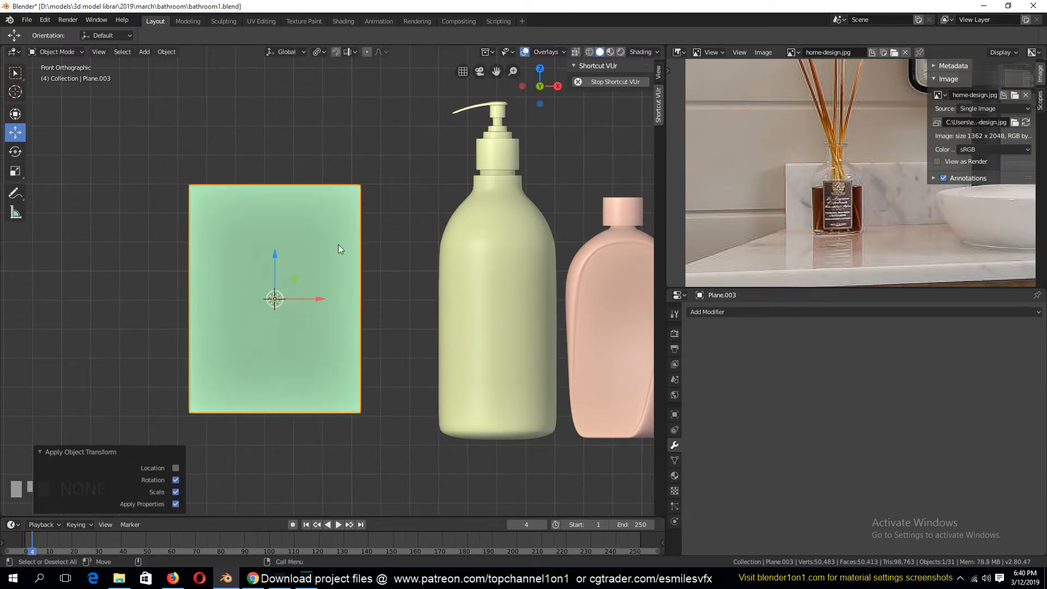
# Enter Edit Mode on the upright plane and select its upper-left corner vertex
pyautogui.press('Tab')
pyautogui.click(195, 188)
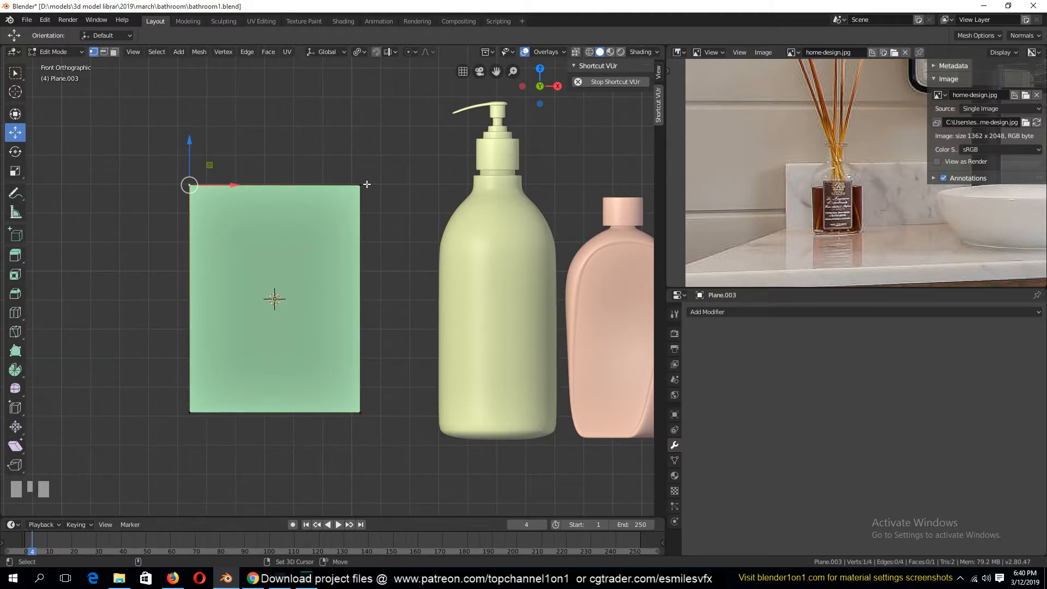
pyautogui.hotkey('ctrl', 'r')
pyautogui.click(256, 187)
pyautogui.rightClick(333, 220)
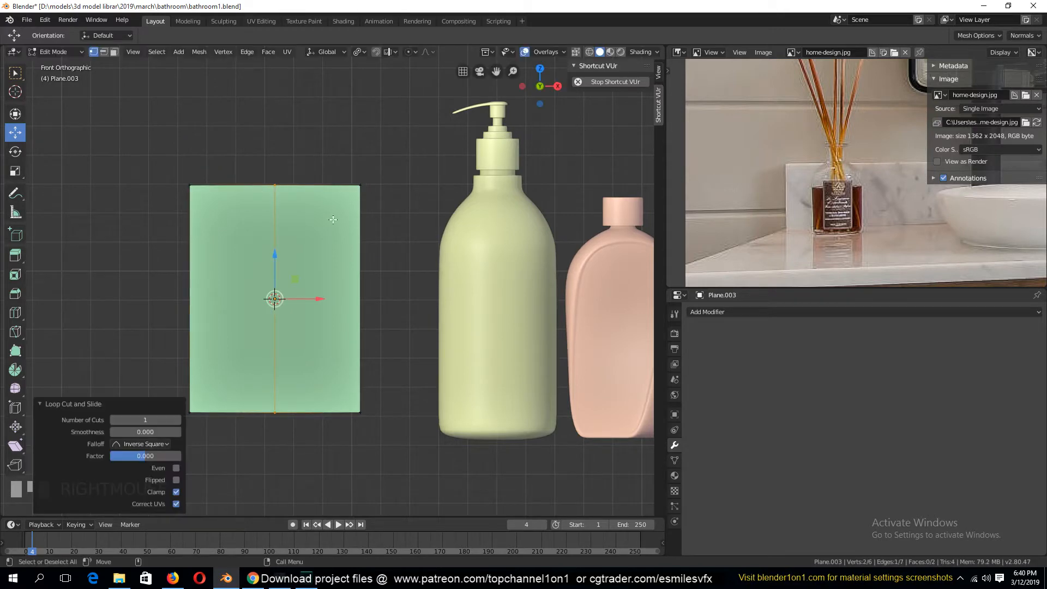
pyautogui.hotkey('ctrl', 'b')
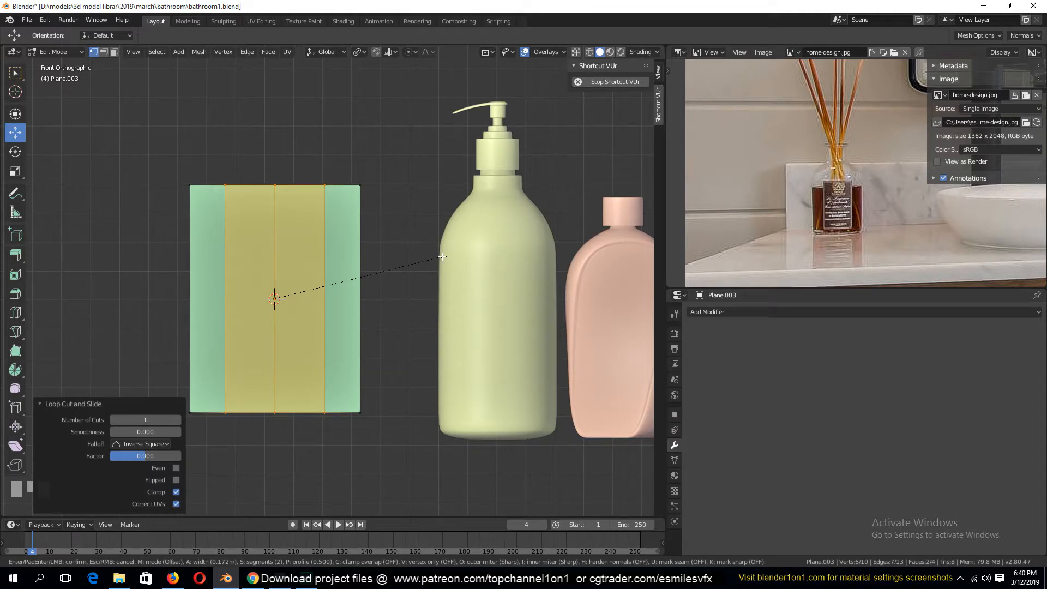
pyautogui.rightClick(442, 256)
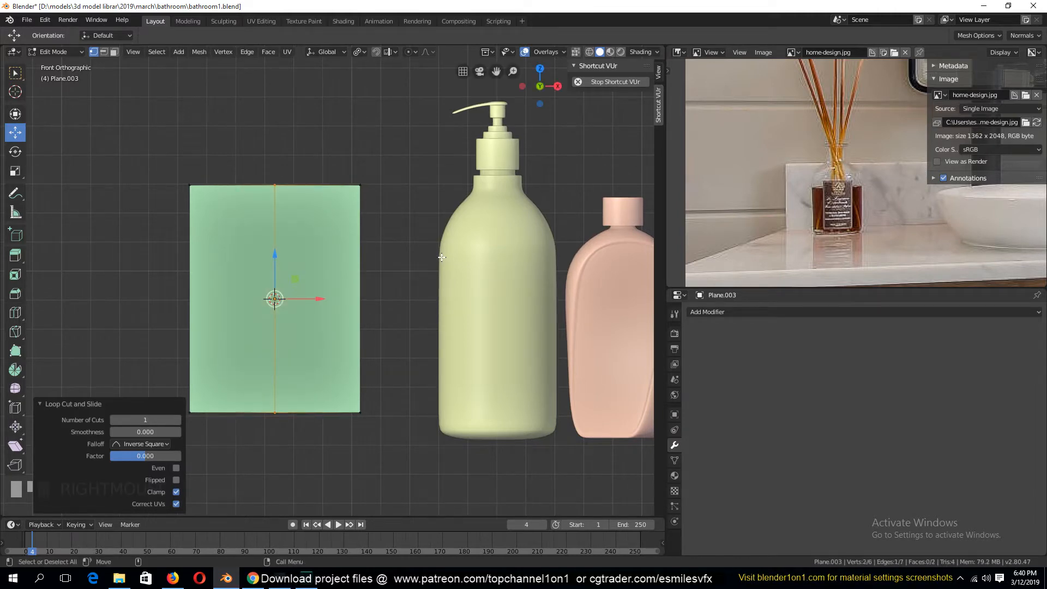
pyautogui.hotkey('ctrl', 'z')
# Select the whole plane and extrude it about 0.191 m along its normal to form a box
pyautogui.press('`')
pyautogui.moveTo(187, 182); pyautogui.dragTo(257, 159, button='middle')
pyautogui.press('a')
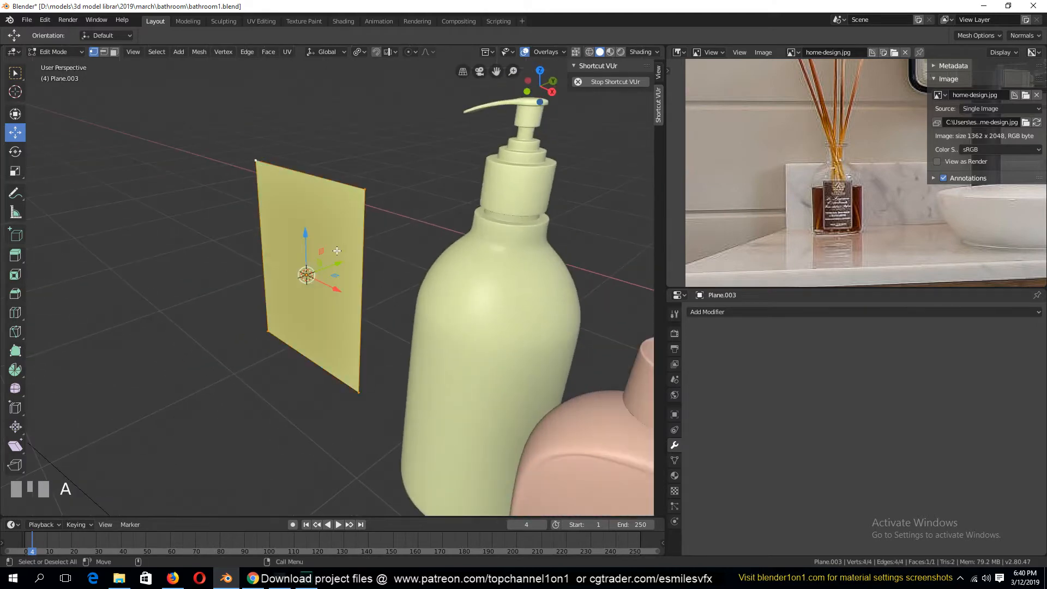
pyautogui.press('e')
pyautogui.click(366, 250)
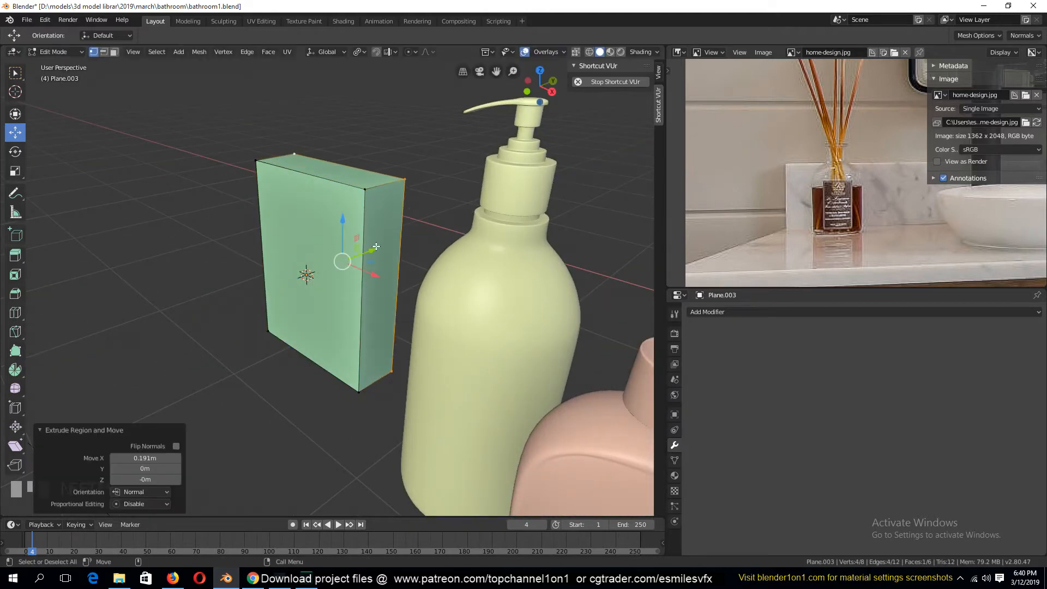
# Select the whole box mesh and move it about -0.108 m along Y, centring it on its origin
pyautogui.press('a')
pyautogui.moveTo(357, 256); pyautogui.dragTo(334, 263)
# Switch the box mesh to edge selection with its vertical edges in view
pyautogui.moveTo(334, 263); pyautogui.dragTo(387, 283, button='middle')
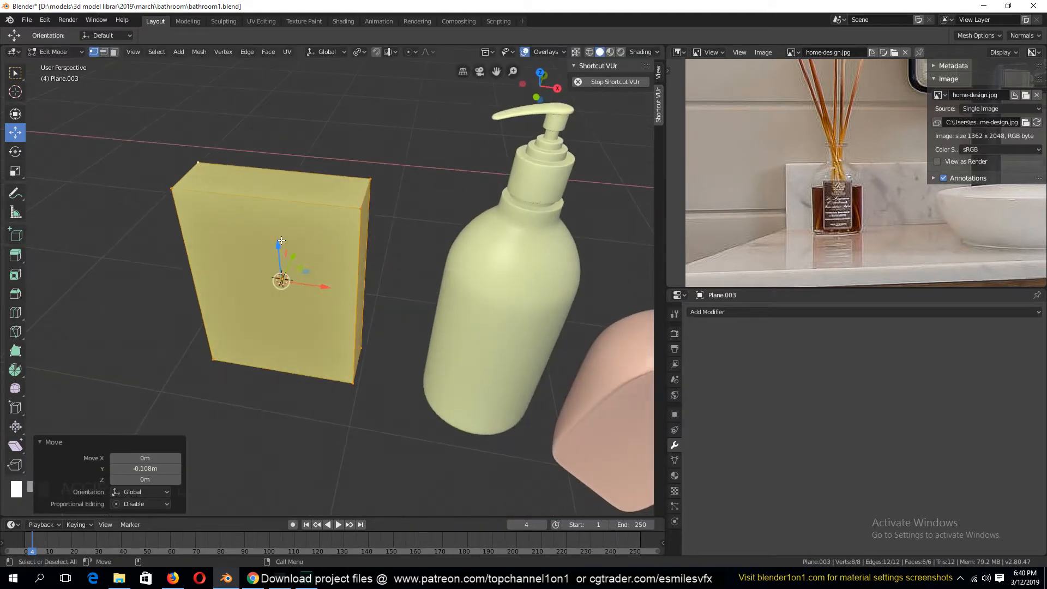
pyautogui.keyDown('shift'); pyautogui.moveTo(282, 242); pyautogui.dragTo(373, 288, button='middle'); pyautogui.keyUp('shift')
pyautogui.moveTo(344, 364); pyautogui.dragTo(343, 287, button='middle')
pyautogui.press('2')
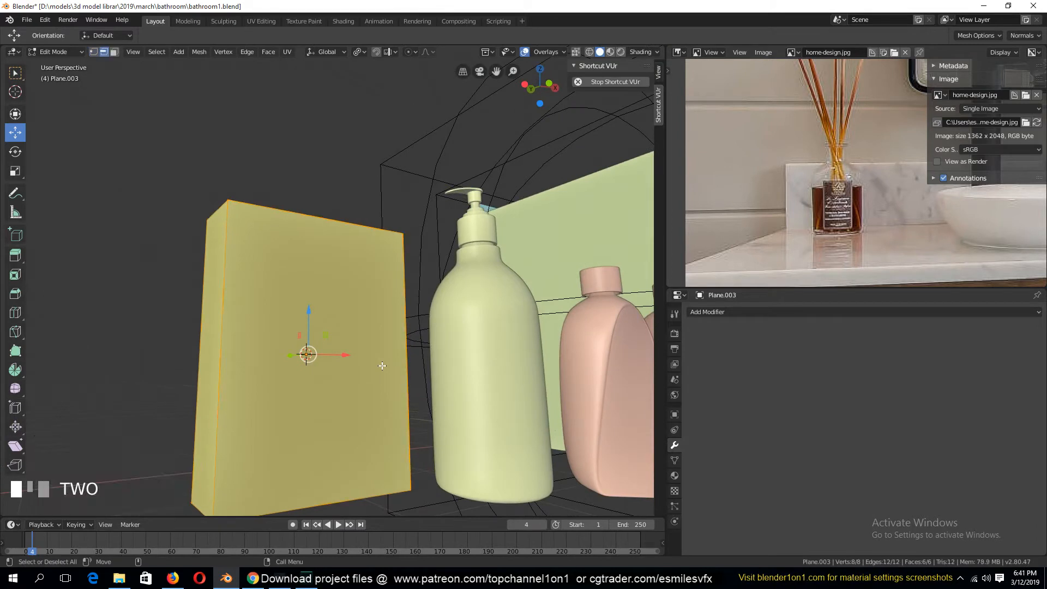
# Try bevelling all edges of the box with three segments, and undo the bevel
pyautogui.hotkey('ctrl', 'b')
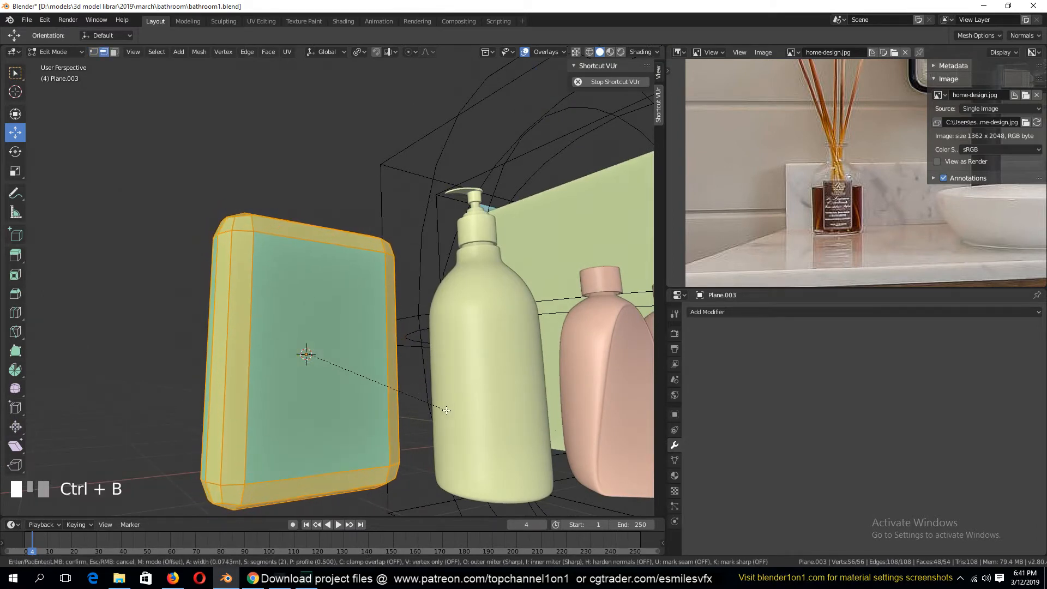
pyautogui.scroll(1, 448, 412)
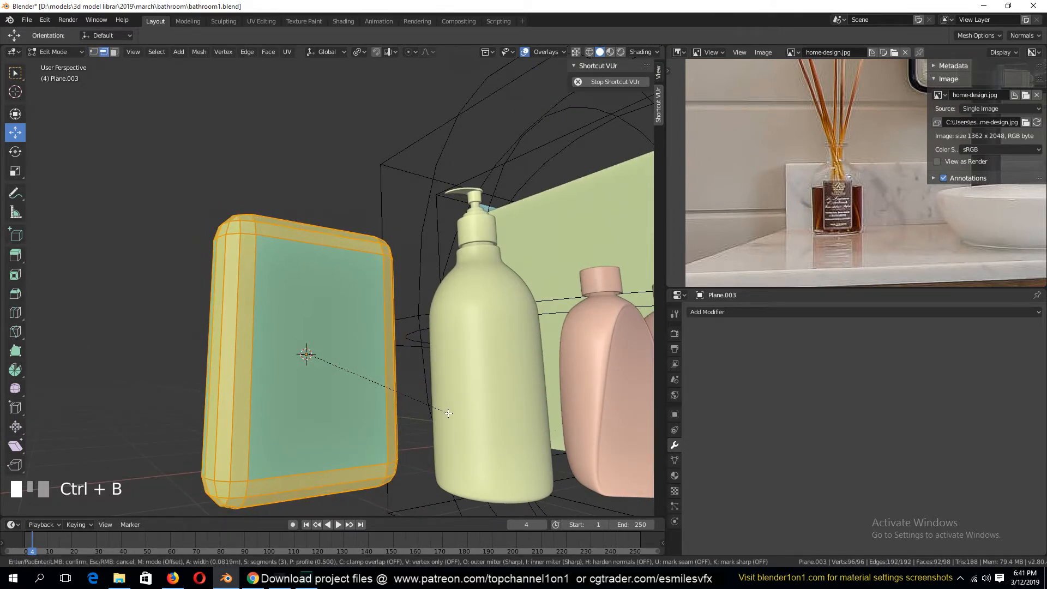
pyautogui.click(448, 413)
pyautogui.moveTo(448, 413); pyautogui.dragTo(487, 398, button='middle')
pyautogui.hotkey('ctrl', 'z')
# Show the box in wireframe from the front and select its four top corner vertices
pyautogui.press('`')
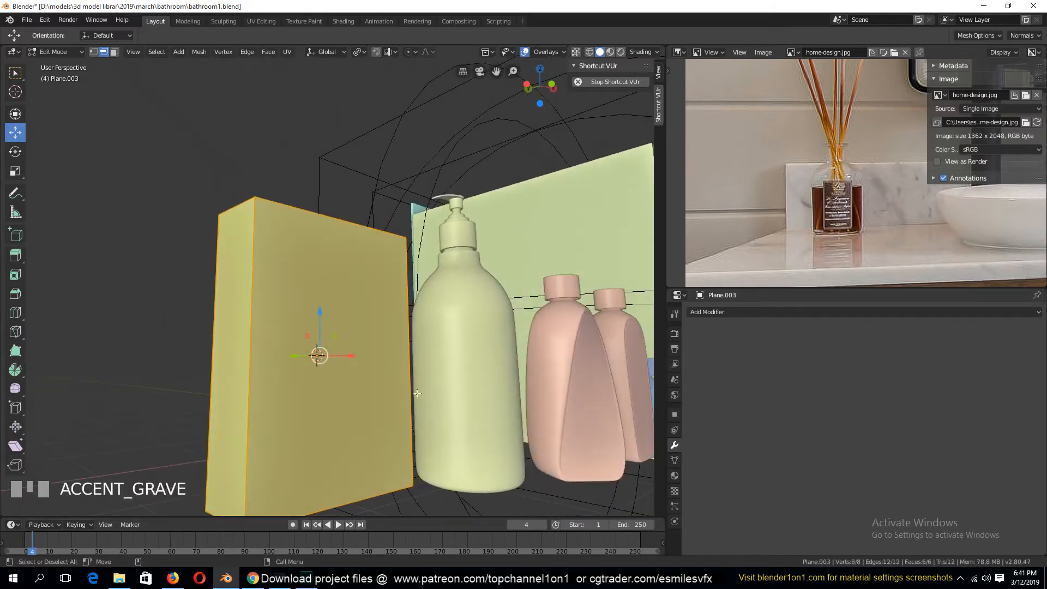
pyautogui.press('`')
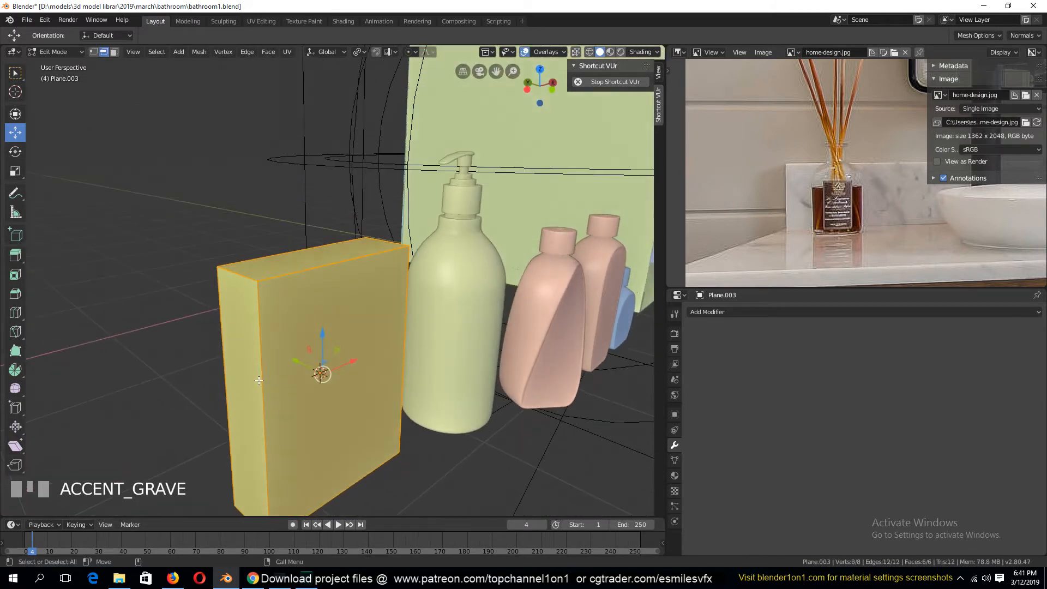
pyautogui.scroll(1, 686, 237)
pyautogui.press('KP_3')
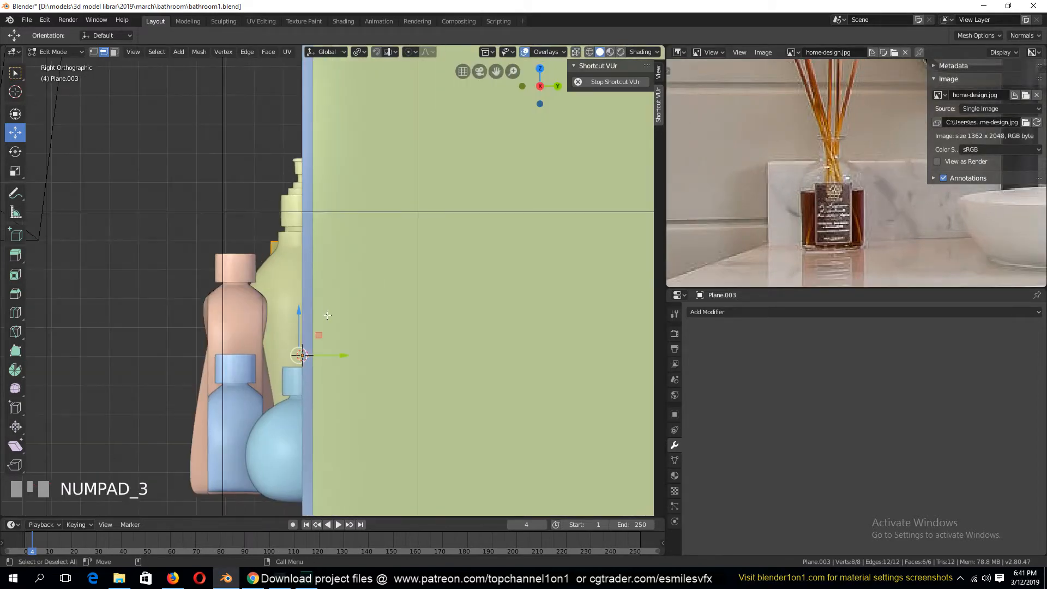
pyautogui.press('KP_1')
pyautogui.scroll(2, 340, 307)
pyautogui.press('1')
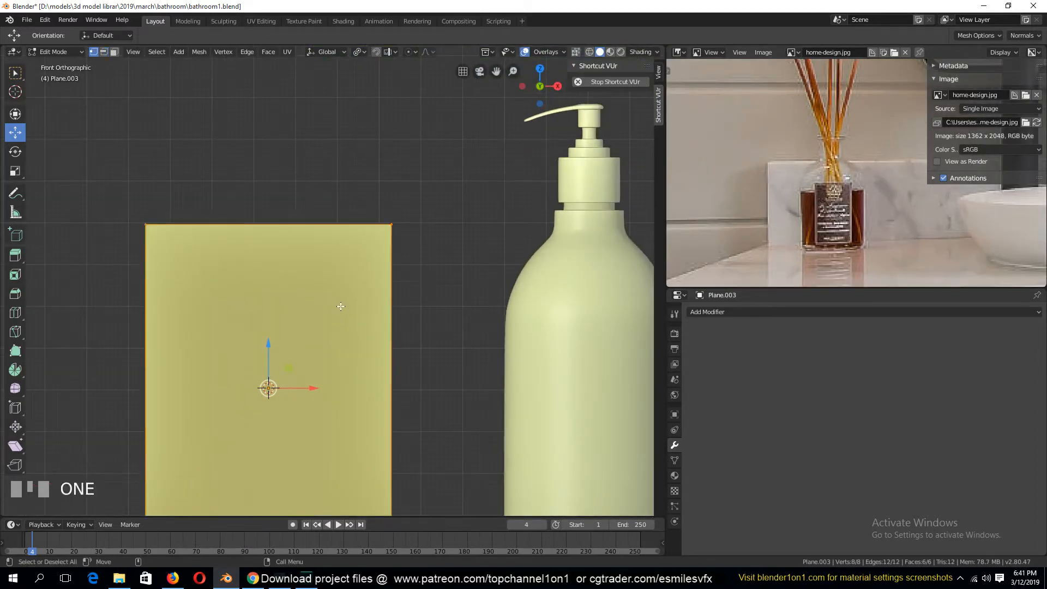
pyautogui.hotkey('shift', 'z')
pyautogui.hotkey('alt', 'a')
pyautogui.press('c')
pyautogui.click(144, 224)
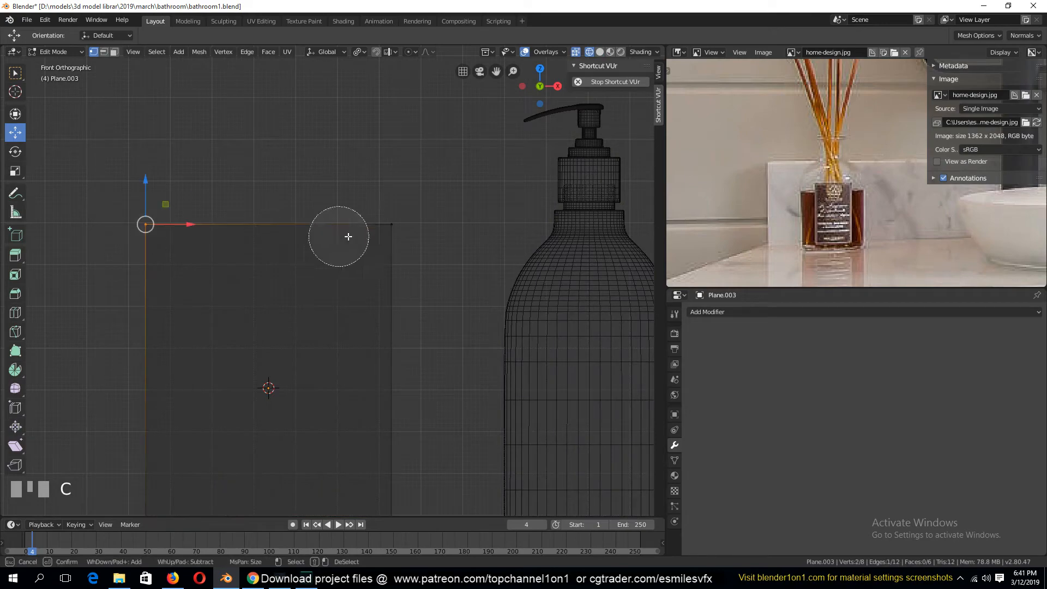
pyautogui.click(389, 225)
pyautogui.rightClick(391, 226)
pyautogui.press('`')
# Bevel the two short side edges of the box's top face with three segments to round the upper corners broadly
pyautogui.click(104, 52)
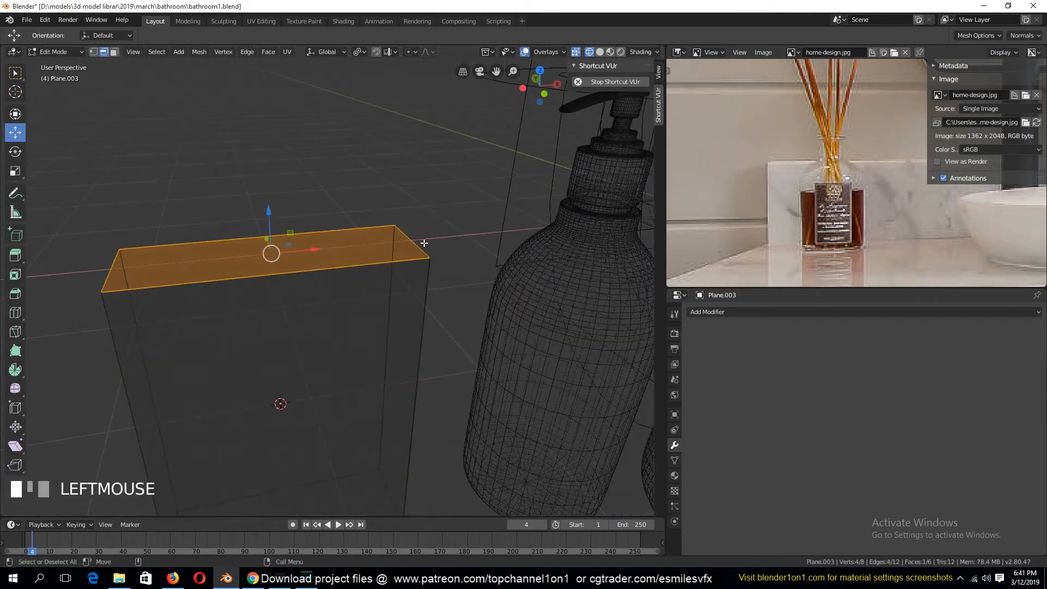
pyautogui.click(410, 240)
pyautogui.keyDown('shift'); pyautogui.click(125, 277); pyautogui.keyUp('shift')
pyautogui.press('KP_1')
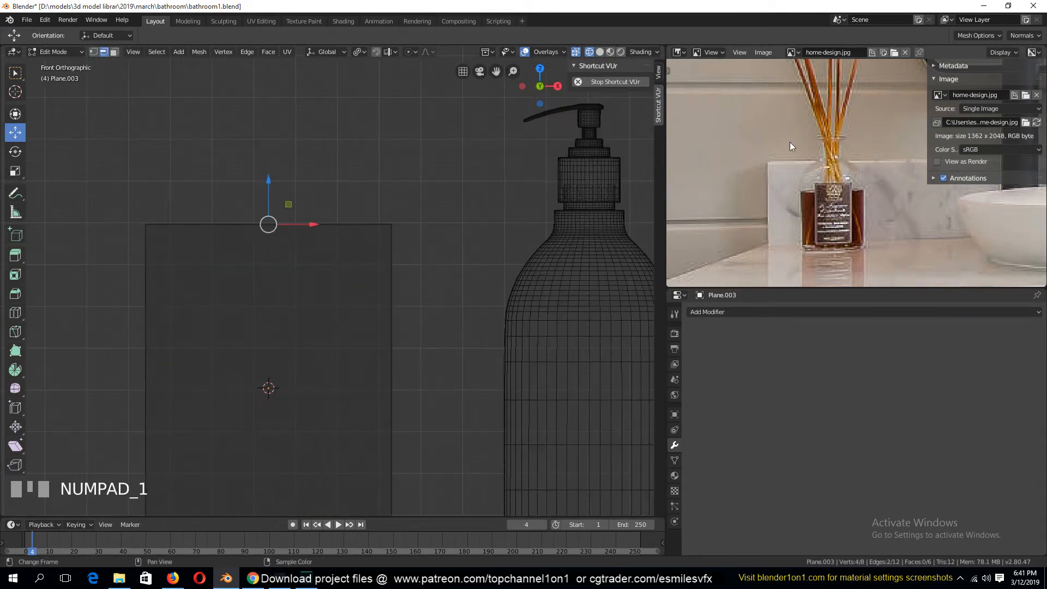
pyautogui.hotkey('ctrl', 'b')
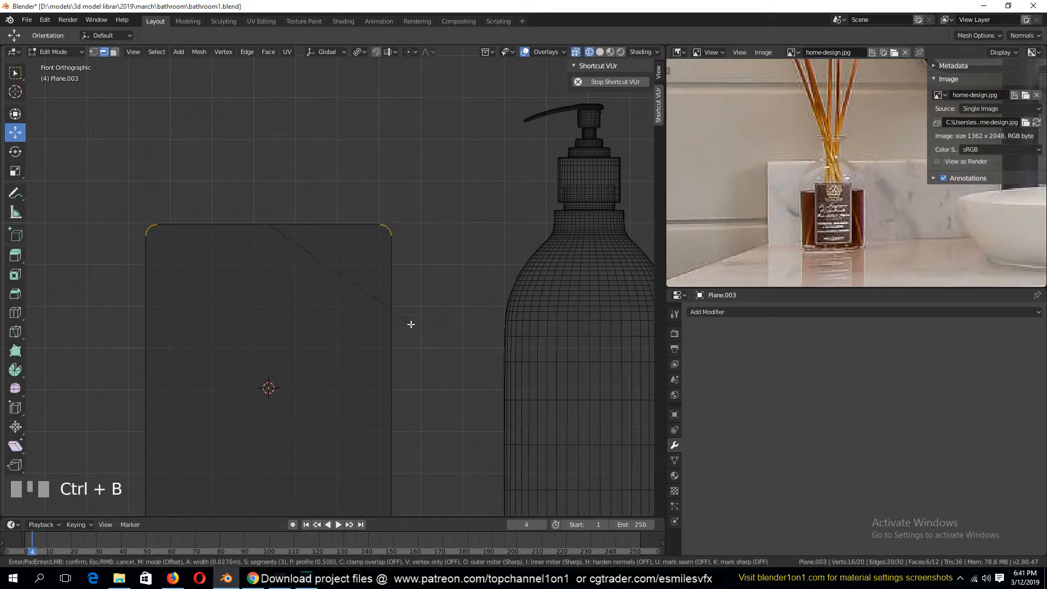
pyautogui.click(440, 397)
pyautogui.press('Tab')
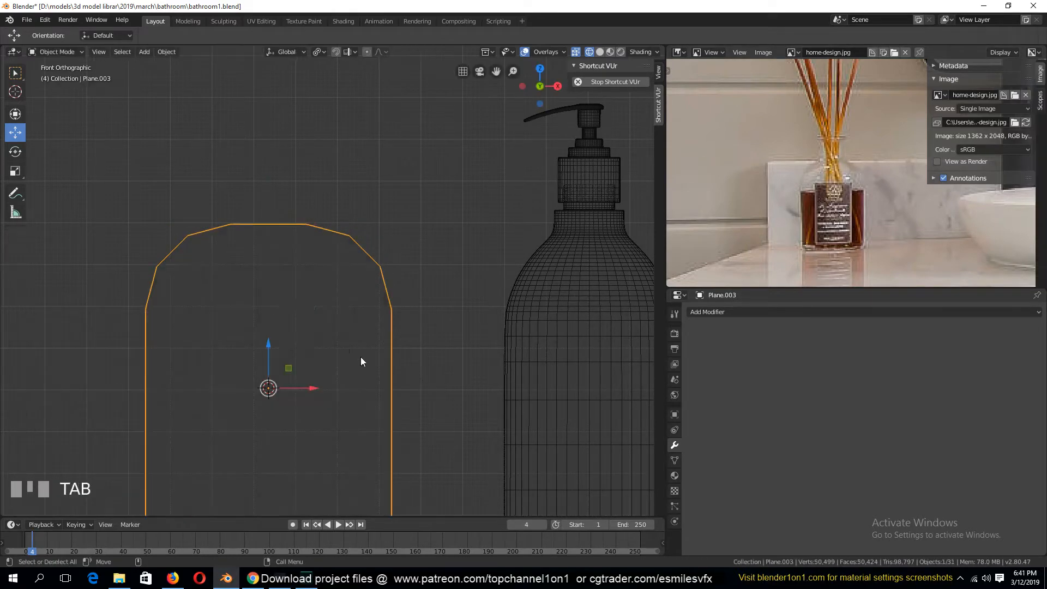
# Bevel the front and back outline edges of the round-topped block with a width of 0.0628 m and three segments
pyautogui.press('z')
pyautogui.press('`')
pyautogui.moveTo(487, 345); pyautogui.dragTo(353, 326, button='middle')
pyautogui.press('Tab')
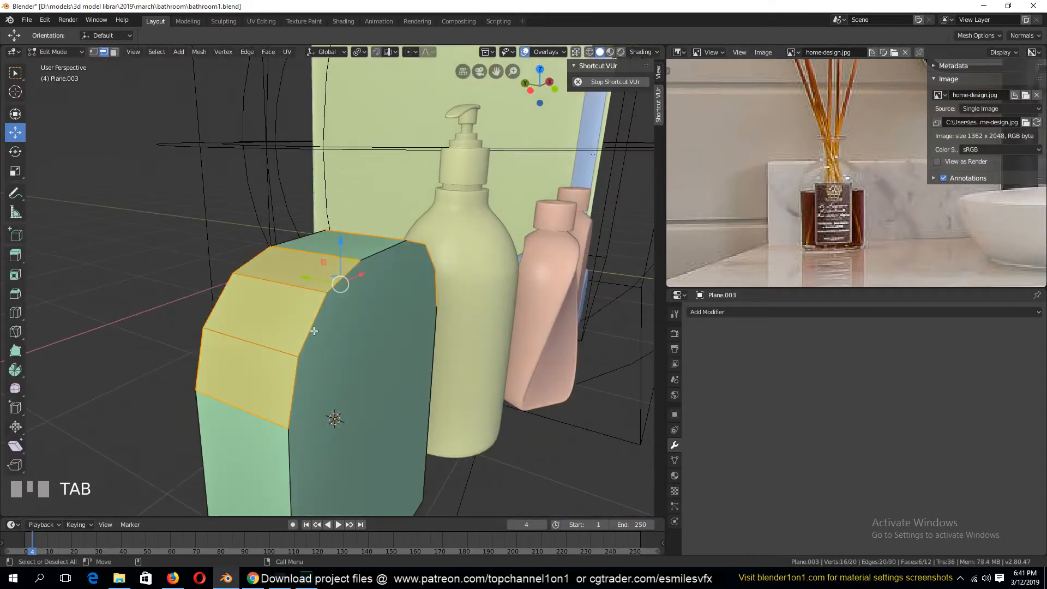
pyautogui.keyDown('alt'); pyautogui.click(324, 348); pyautogui.keyUp('alt')
pyautogui.press('`')
pyautogui.moveTo(262, 356); pyautogui.dragTo(367, 366, button='middle')
pyautogui.keyDown('shift'); pyautogui.click(388, 346); pyautogui.keyUp('shift')
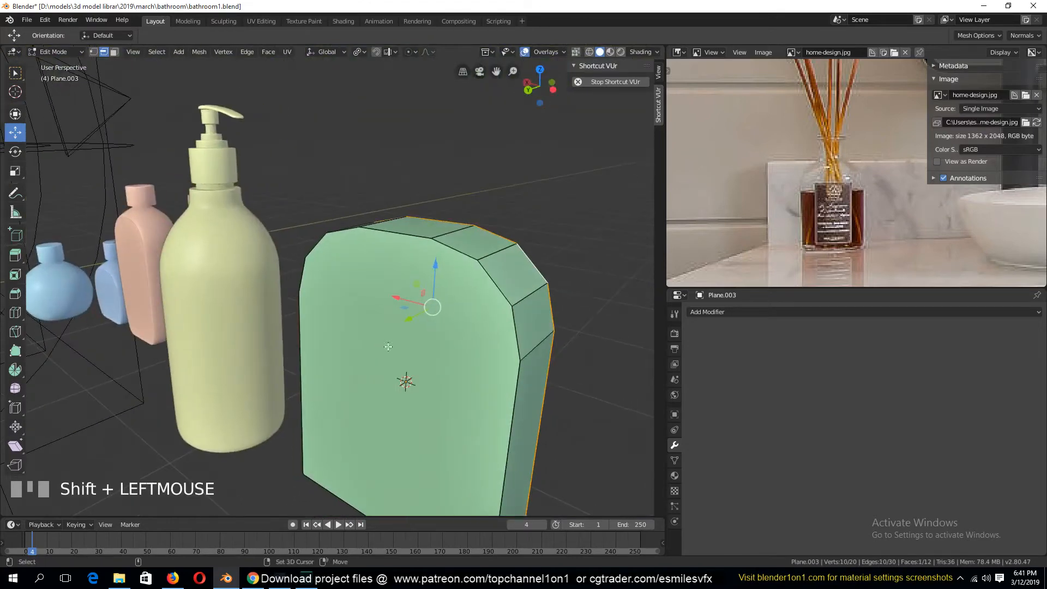
pyautogui.keyDown('alt'); pyautogui.keyDown('shift'); pyautogui.click(504, 315); pyautogui.keyUp('shift'); pyautogui.keyUp('alt')
pyautogui.press('`')
pyautogui.moveTo(504, 315); pyautogui.dragTo(300, 308, button='middle')
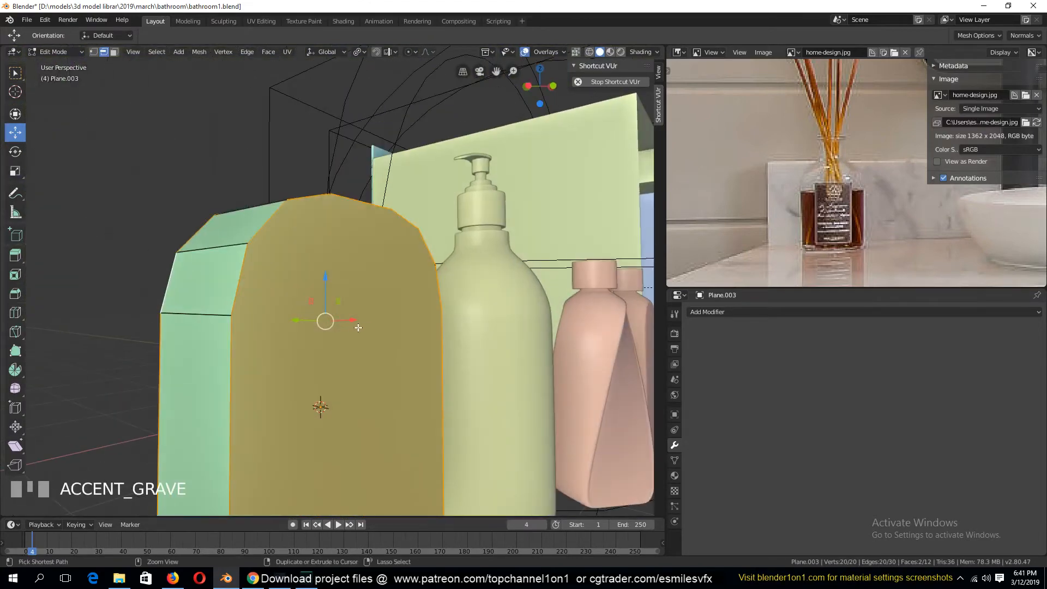
pyautogui.hotkey('ctrl', 'b')
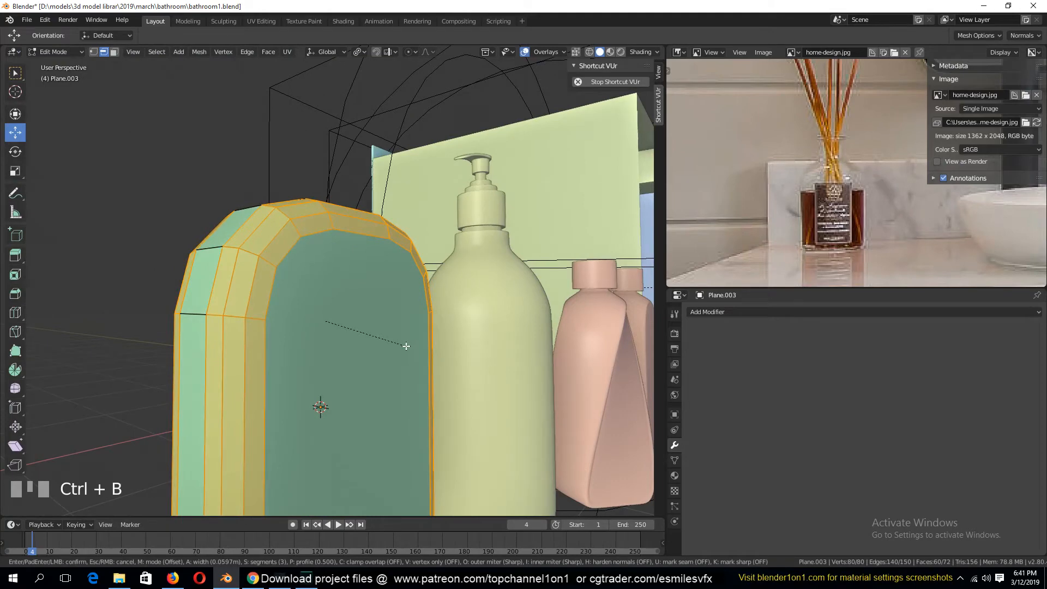
pyautogui.click(409, 346)
# Select the vertices along the bottom of the block in wireframe front view and delete their faces
pyautogui.scroll(-4, 409, 349)
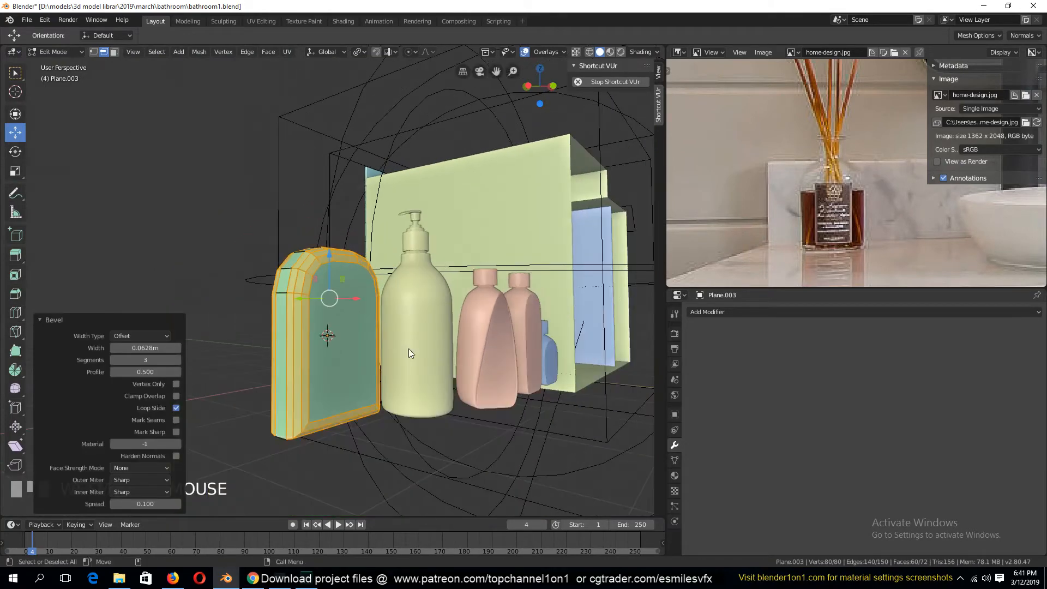
pyautogui.press('`')
pyautogui.moveTo(407, 348); pyautogui.dragTo(349, 326, button='middle')
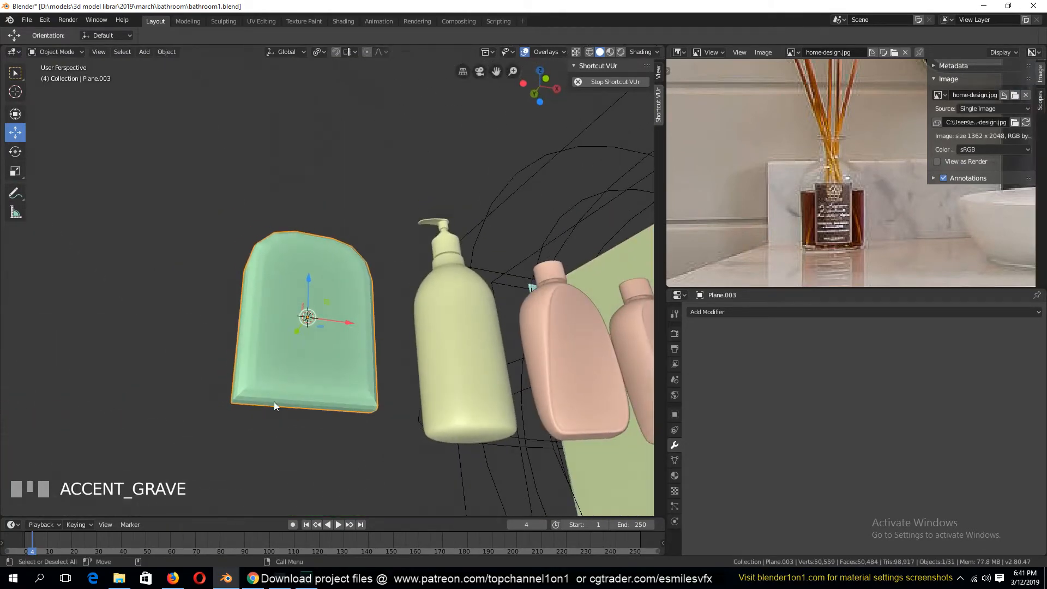
pyautogui.press('Tab')
pyautogui.press('KP_1')
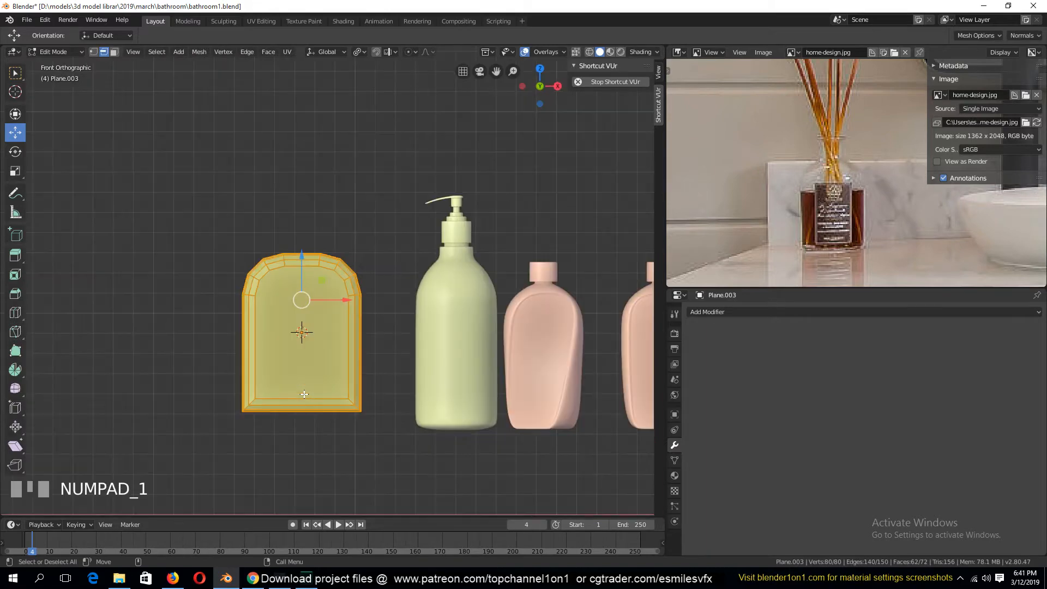
pyautogui.press('z')
pyautogui.press('a')
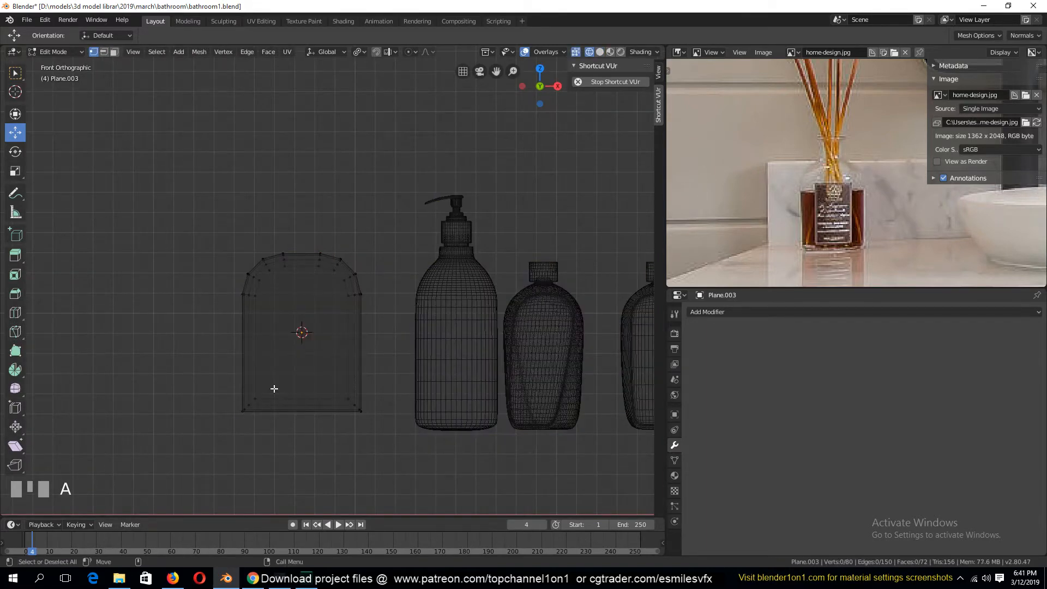
pyautogui.press('b')
pyautogui.moveTo(201, 372); pyautogui.dragTo(384, 424)
pyautogui.press('x')
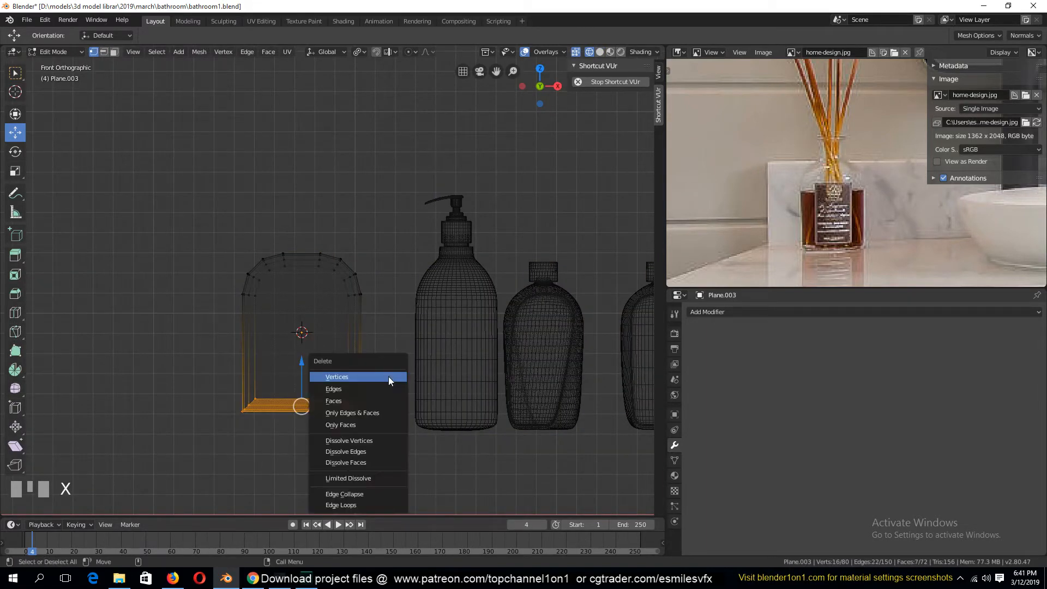
pyautogui.click(380, 402)
# Flatten the open bottom edge loop of the block by scaling it along Z, and return to solid shading
pyautogui.keyDown('alt'); pyautogui.click(373, 403); pyautogui.keyUp('alt')
pyautogui.press('s')
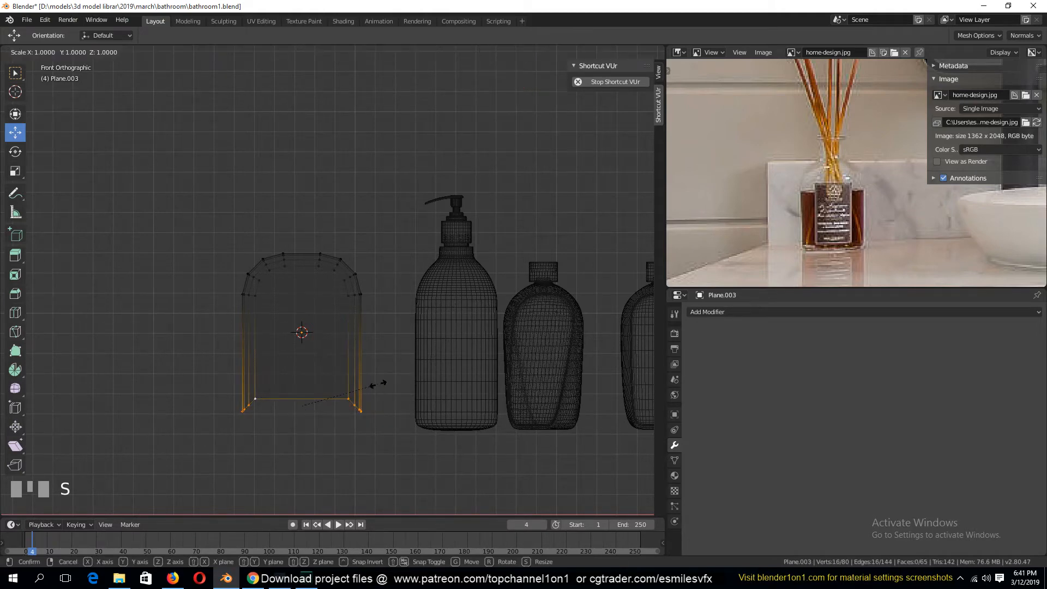
pyautogui.press('z')
pyautogui.press('Return')
pyautogui.press('Tab')
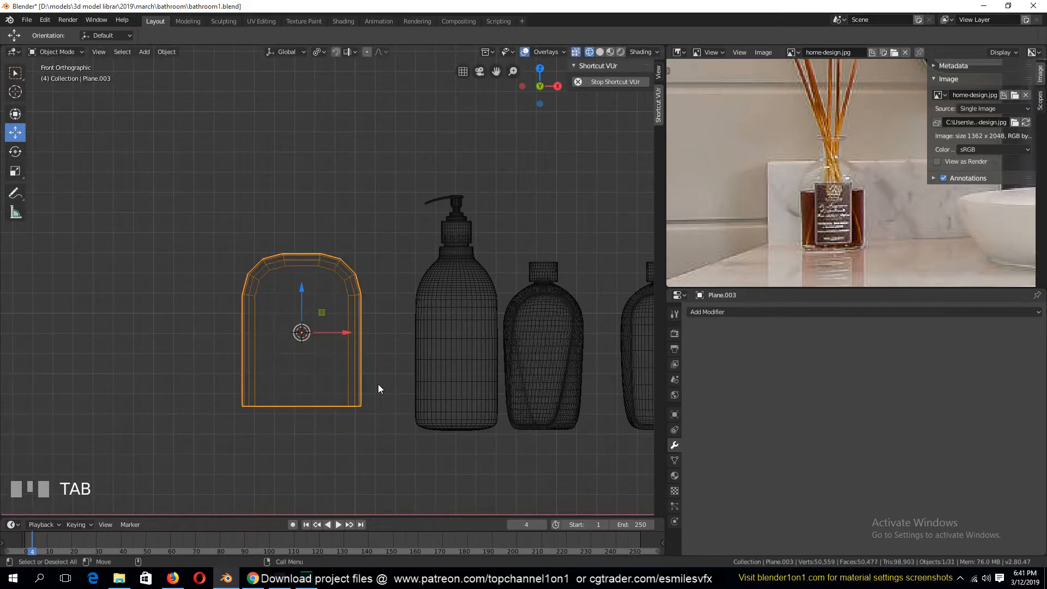
pyautogui.press('z')
pyautogui.click(435, 384)
pyautogui.scroll(3, 350, 252)
pyautogui.press('`')
pyautogui.moveTo(348, 251); pyautogui.dragTo(400, 317, button='middle')
# Add a vertical loop cut through the centre of the block's rounded top in wireframe front view
pyautogui.press('Tab')
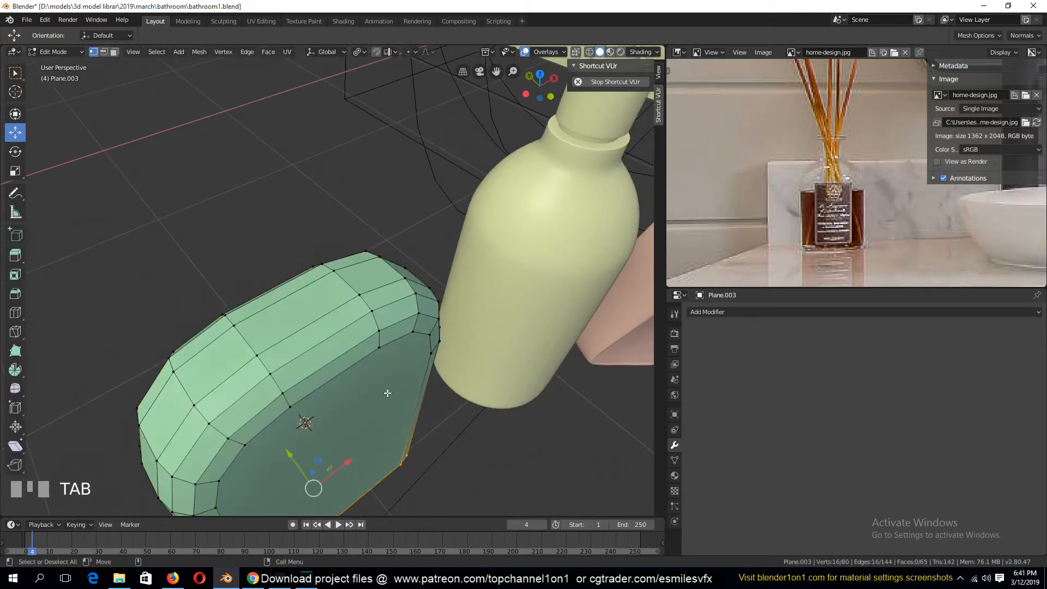
pyautogui.press('`')
pyautogui.hotkey('alt', 'a')
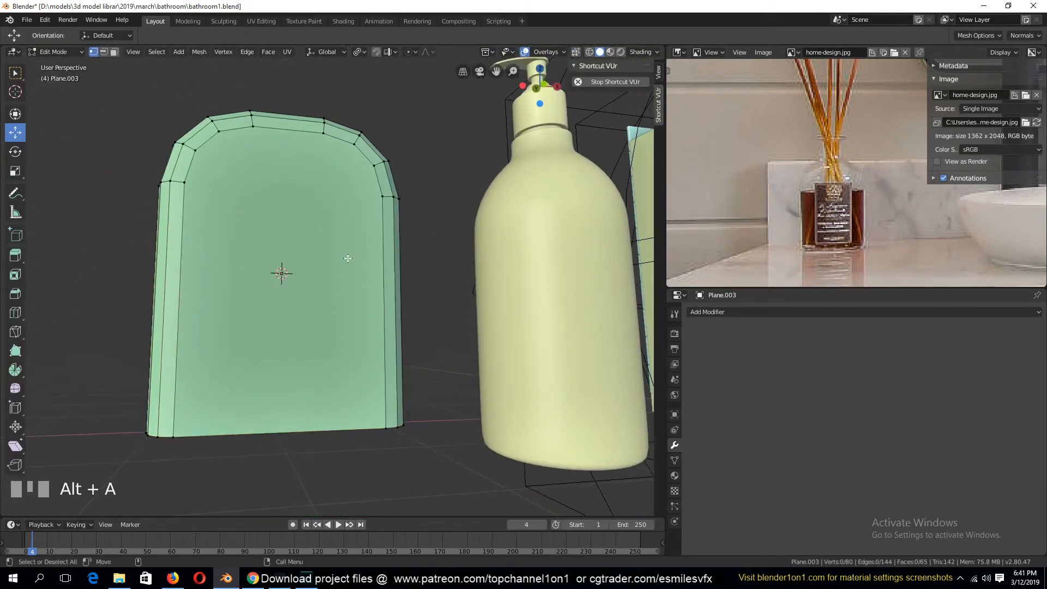
pyautogui.press('KP_1')
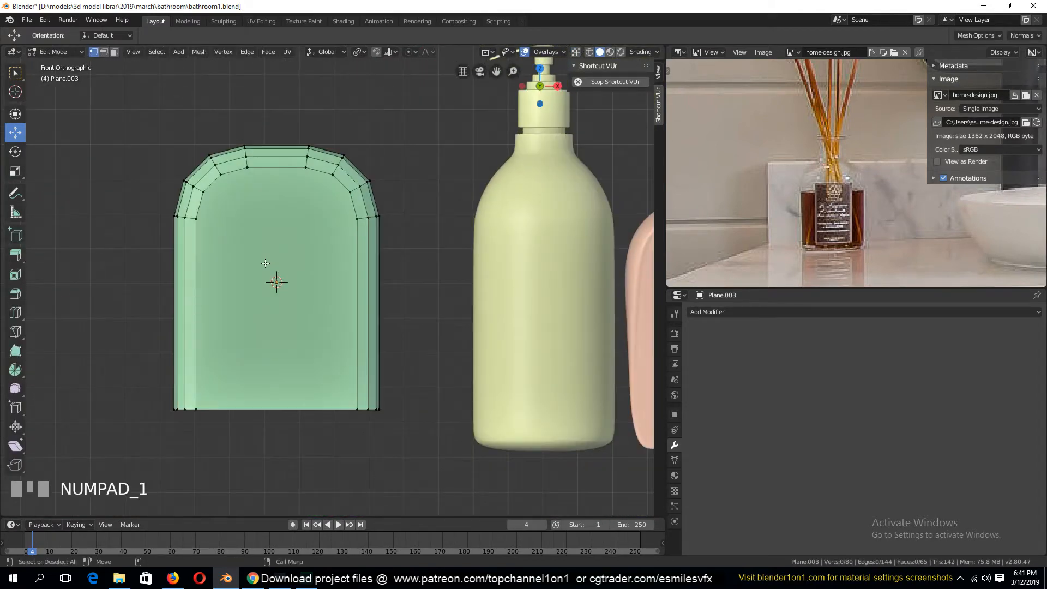
pyautogui.press('z')
pyautogui.hotkey('ctrl', 'r')
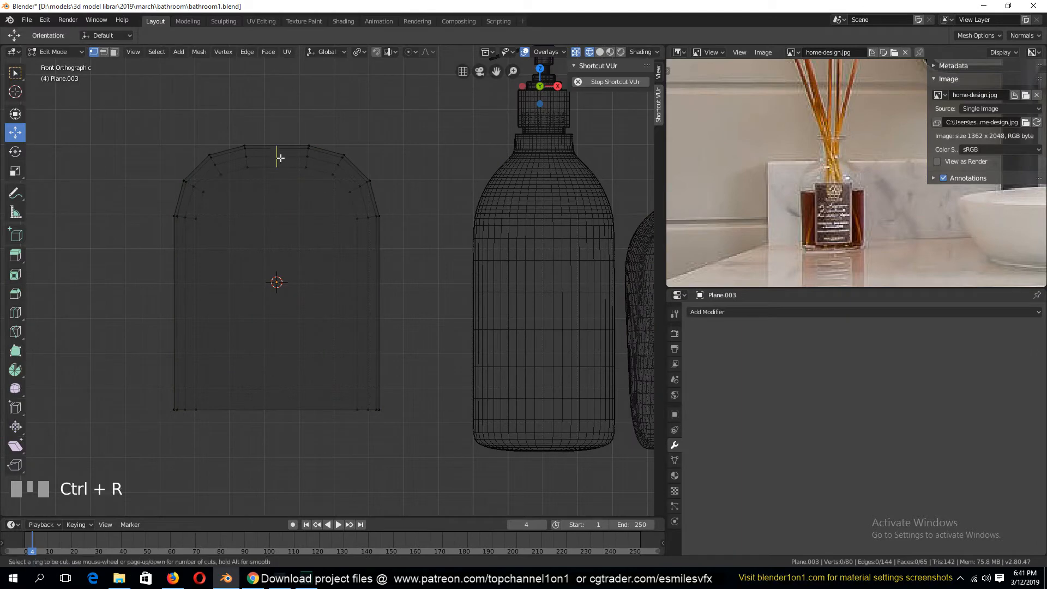
pyautogui.click(278, 156)
# Subdivide the long front and back bottom edges of the block to add a midpoint on each
pyautogui.hotkey('alt', 'a')
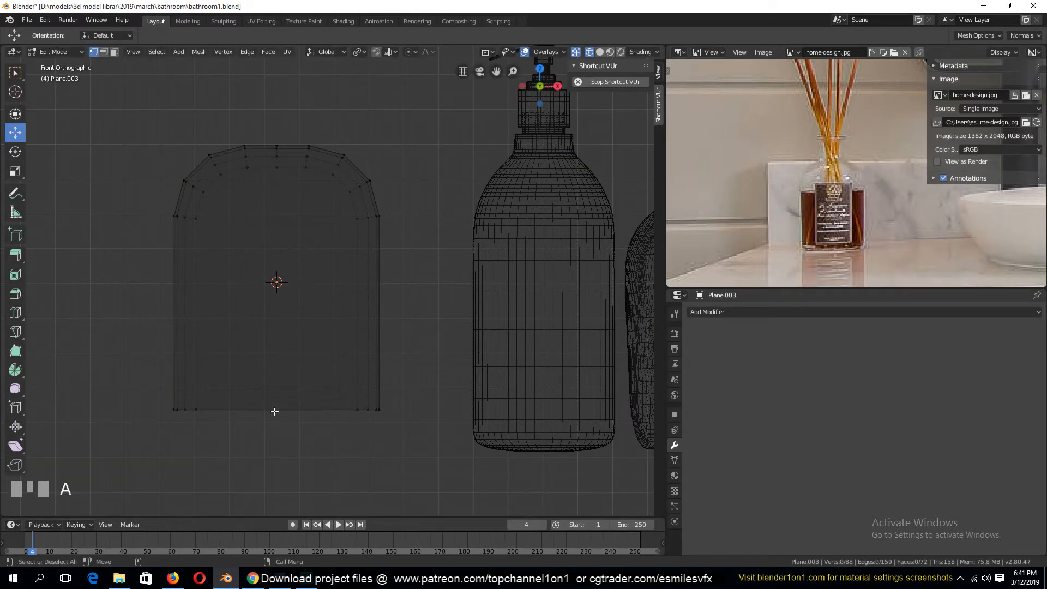
pyautogui.press('b')
pyautogui.moveTo(189, 382); pyautogui.dragTo(365, 431)
pyautogui.rightClick(292, 394)
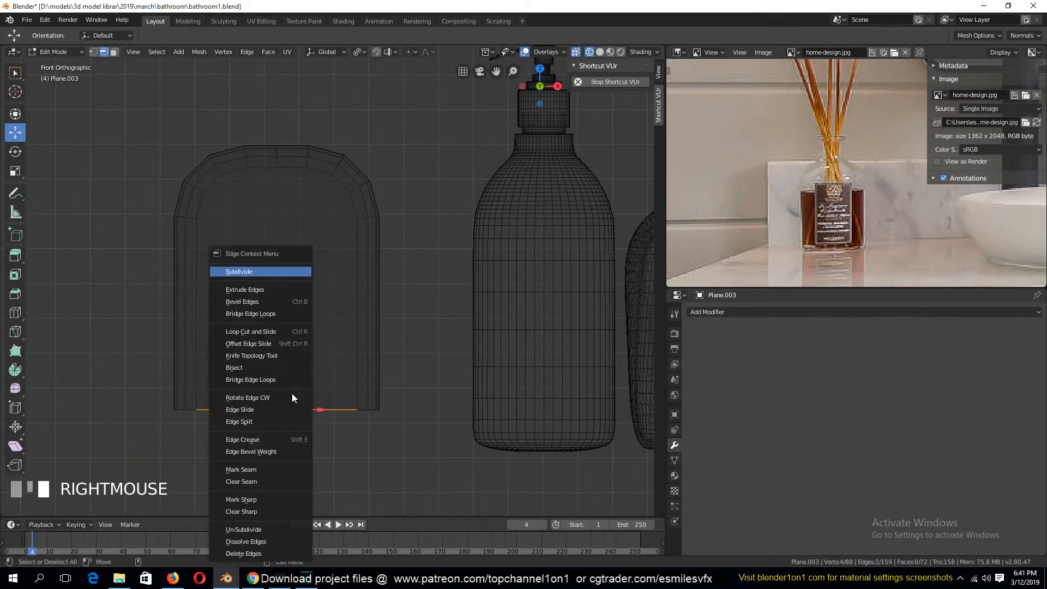
pyautogui.click(273, 271)
pyautogui.press('1')
# Connect the top centre vertex of the block's front face to the bottom midpoint with a new edge
pyautogui.hotkey('alt', 'a')
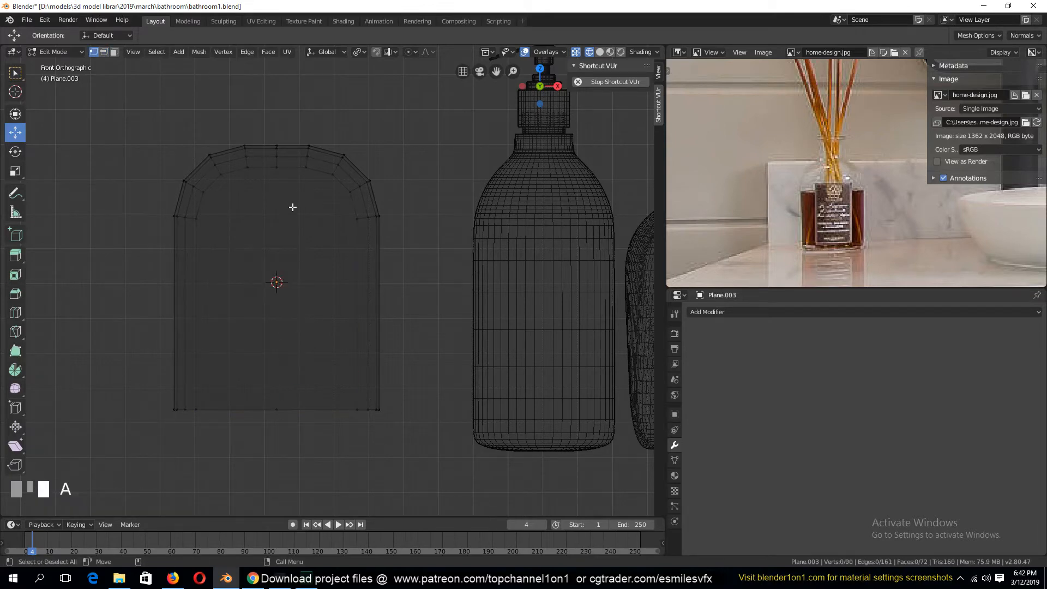
pyautogui.click(271, 179)
pyautogui.press('`')
pyautogui.moveTo(272, 179); pyautogui.dragTo(303, 398, button='middle')
pyautogui.keyDown('shift'); pyautogui.click(311, 415); pyautogui.keyUp('shift')
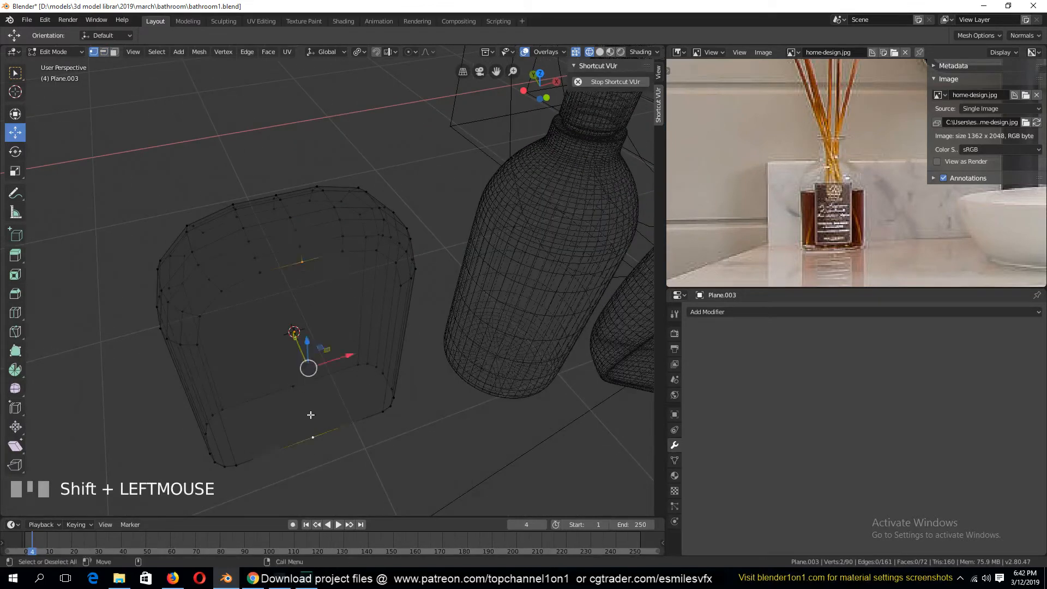
pyautogui.press('j')
# Add a centred lengthwise loop cut halfway through the block's depth in top view
pyautogui.press('KP_7')
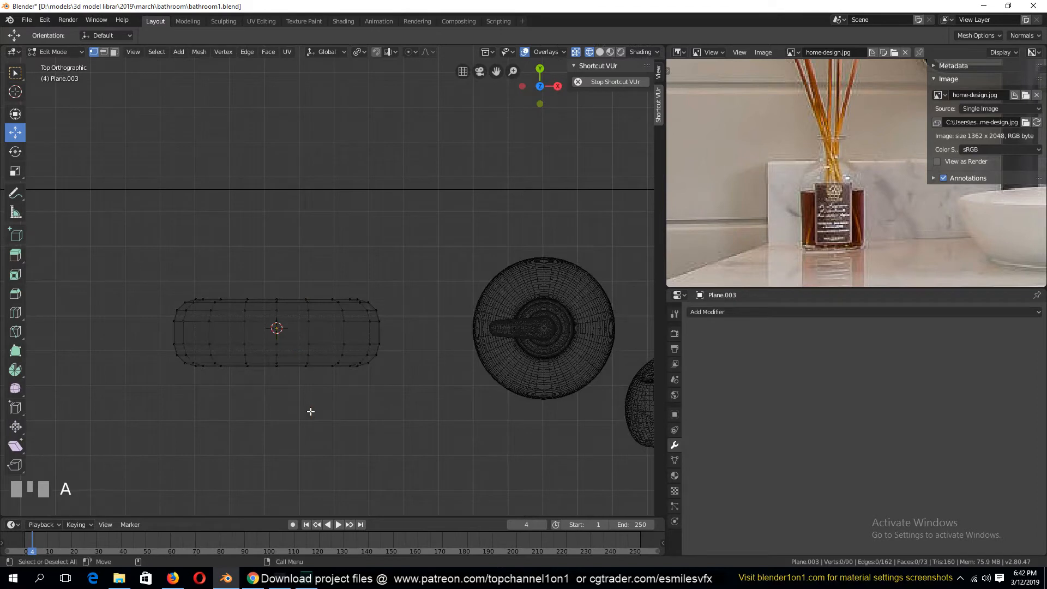
pyautogui.hotkey('ctrl', 'r')
pyautogui.click(278, 329)
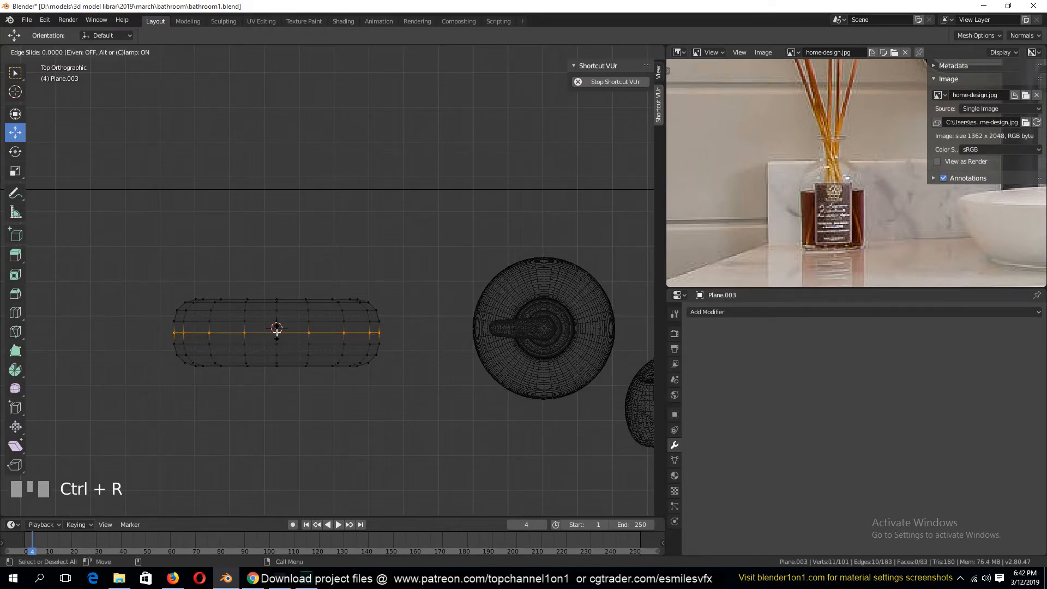
pyautogui.rightClick(277, 331)
# Delete the vertices of the block's back half and left half, keeping only the front-right quarter
pyautogui.press('a')
pyautogui.press('b')
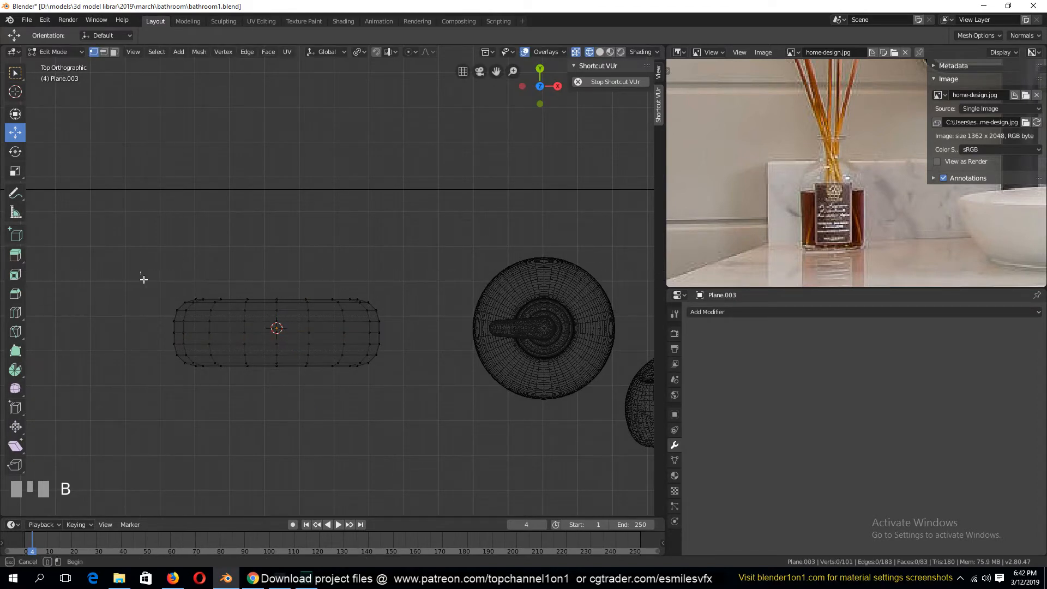
pyautogui.moveTo(145, 280); pyautogui.dragTo(434, 325)
pyautogui.press('b')
pyautogui.moveTo(129, 253); pyautogui.dragTo(256, 467)
pyautogui.press('x')
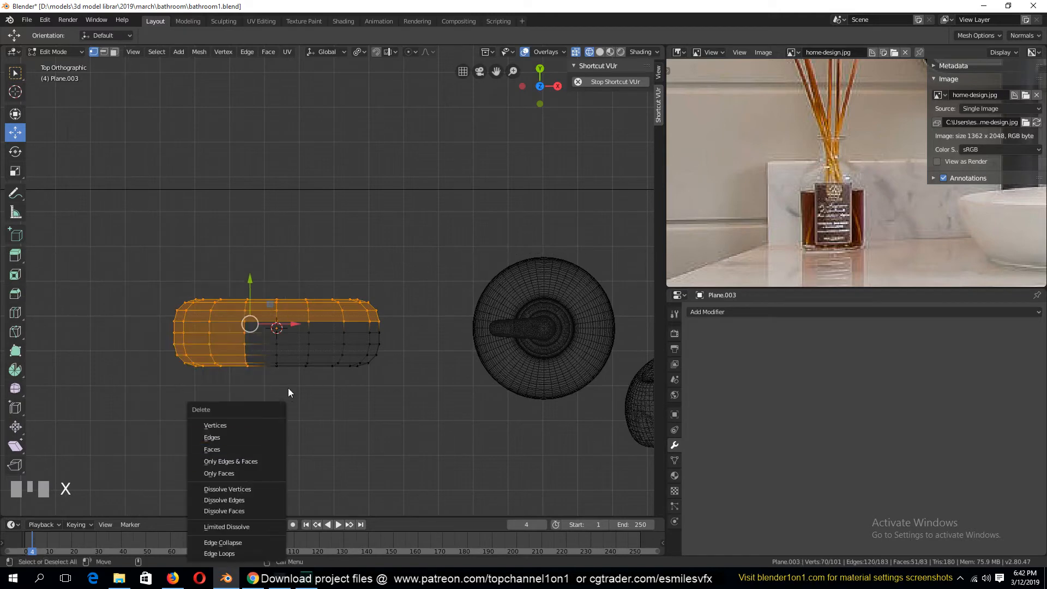
pyautogui.click(263, 425)
pyautogui.press('Tab')
pyautogui.press('`')
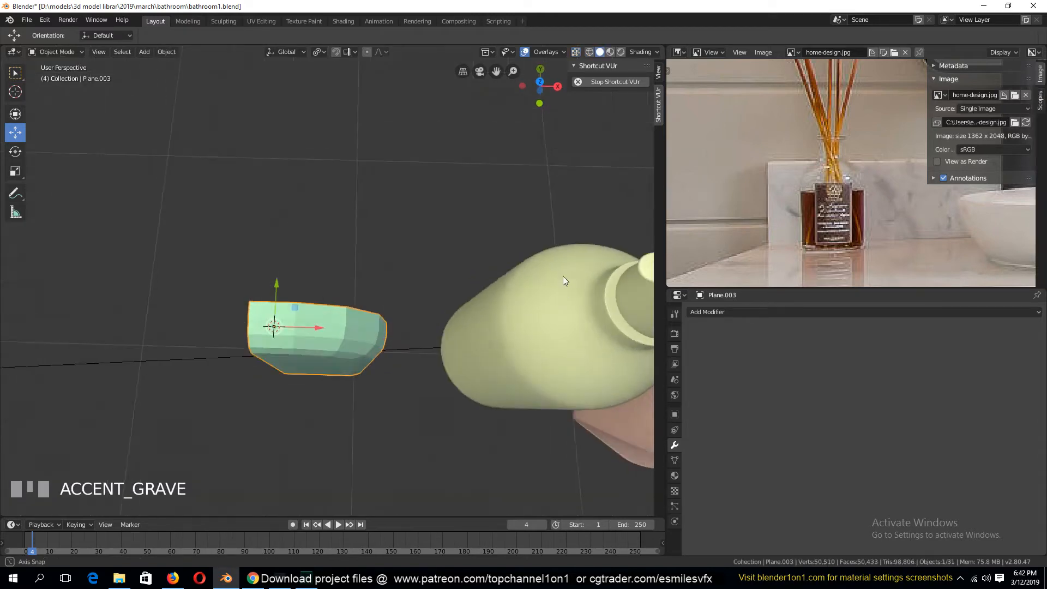
# Add a Mirror modifier to the quarter block across X and Y with Clipping enabled
pyautogui.click(813, 311)
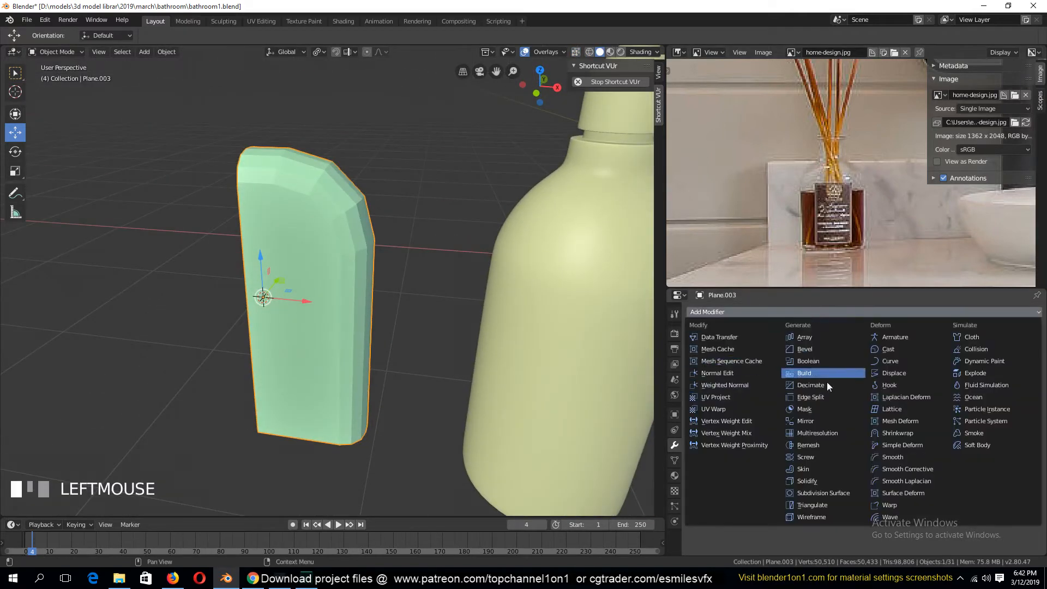
pyautogui.click(818, 424)
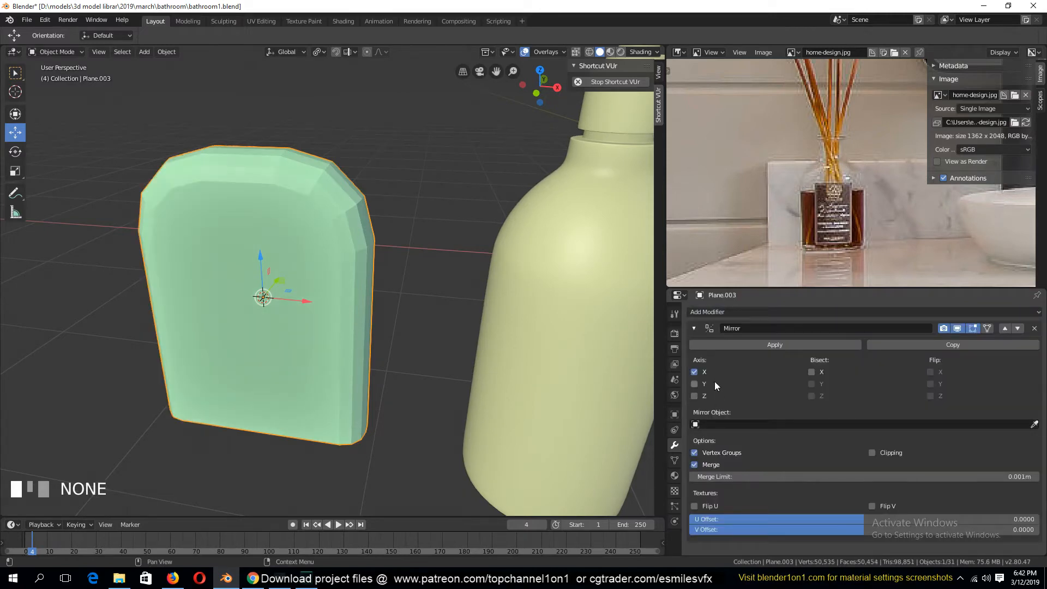
pyautogui.click(695, 384)
pyautogui.press('`')
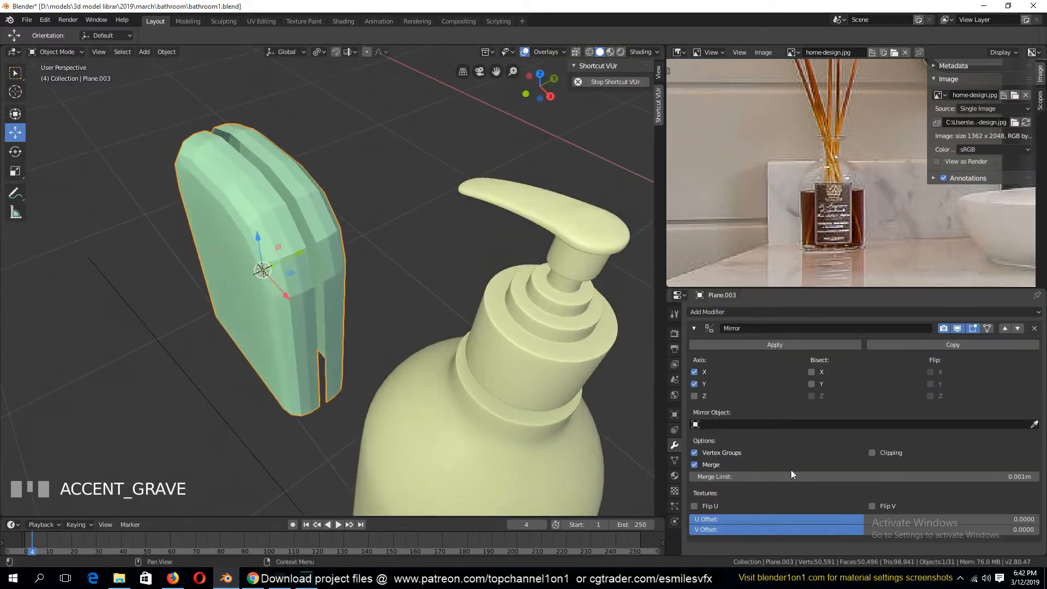
pyautogui.click(871, 453)
# Move the open edge loop on the quarter's back side along Y to the mirror plane to close the gap
pyautogui.press('Tab')
pyautogui.keyDown('alt'); pyautogui.click(289, 220); pyautogui.keyUp('alt')
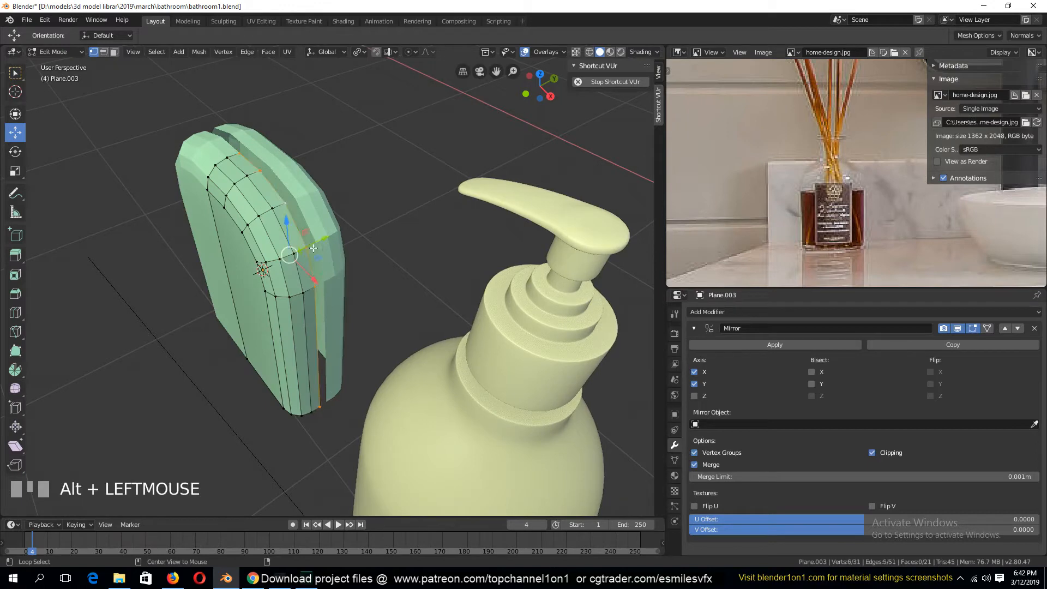
pyautogui.moveTo(314, 249); pyautogui.dragTo(341, 236)
pyautogui.press('Tab')
# Apply smooth shading to the mirrored block
pyautogui.press('`')
pyautogui.rightClick(375, 229)
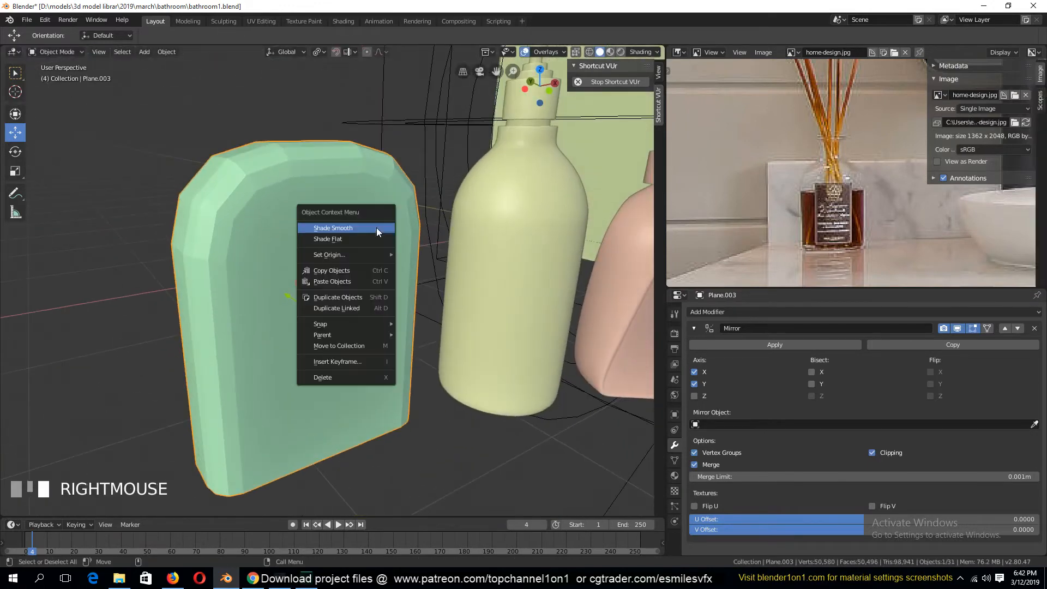
pyautogui.click(376, 227)
pyautogui.press('`')
# Knife-cut a vertical edge on the front face from the vertex beside the top centre down to the bottom edge
pyautogui.press('Tab')
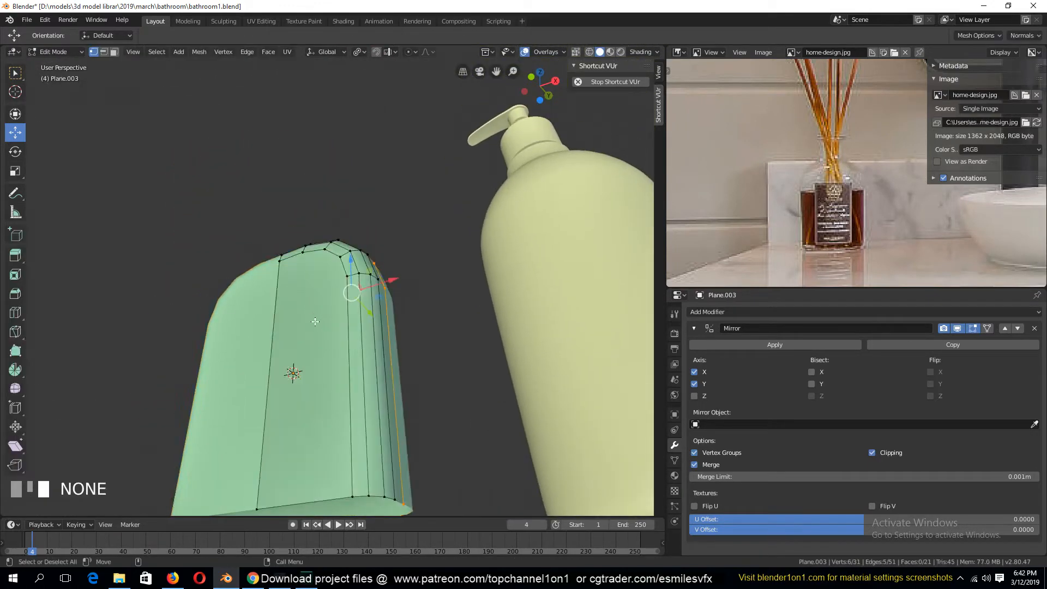
pyautogui.press('`')
pyautogui.scroll(1, 353, 350)
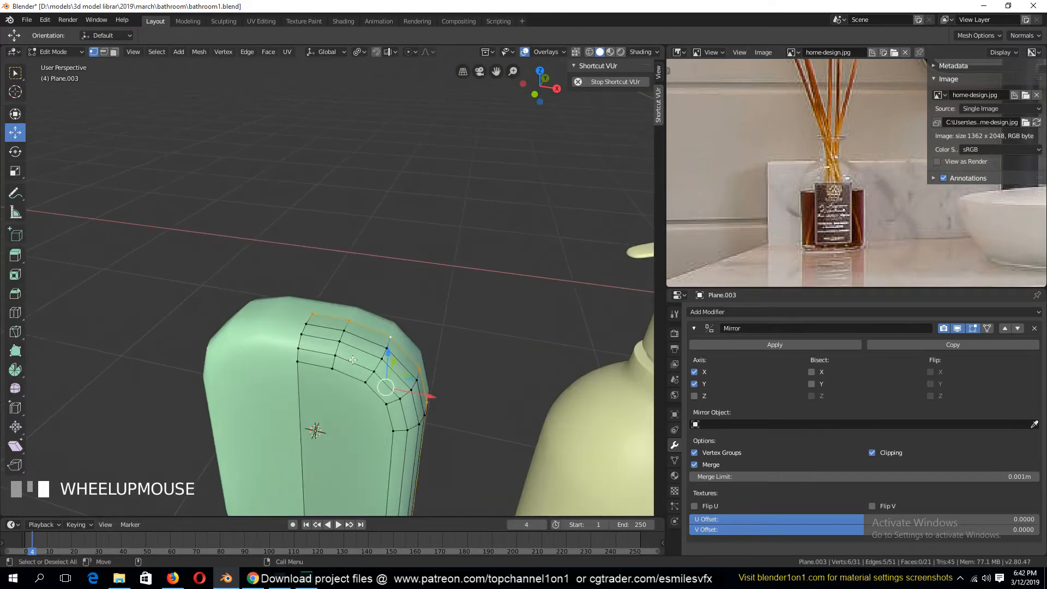
pyautogui.press('KP_7')
pyautogui.scroll(4, 353, 359)
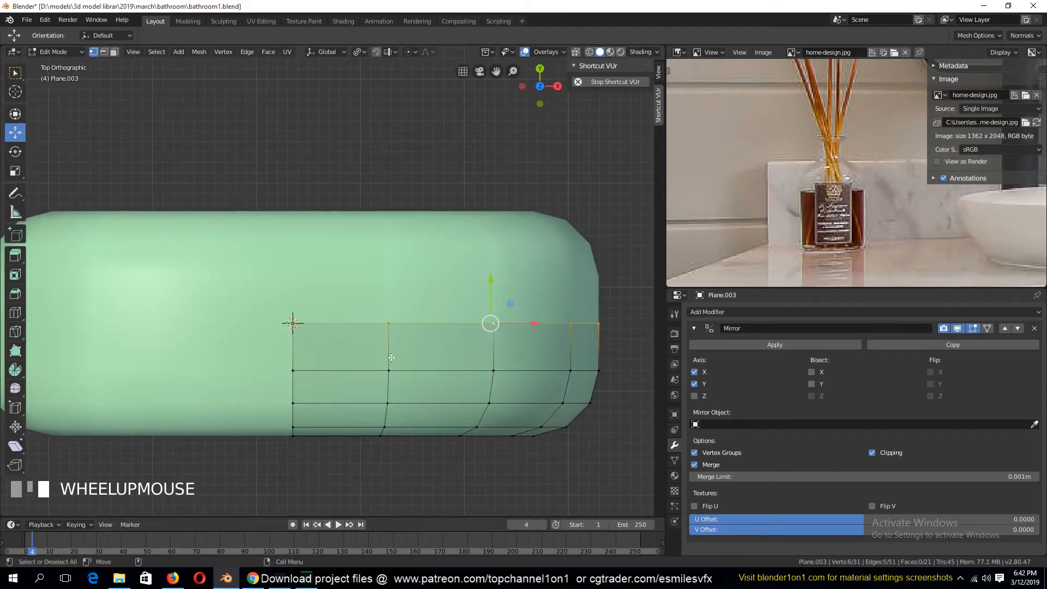
pyautogui.press('Tab')
pyautogui.press('`')
pyautogui.press('Tab')
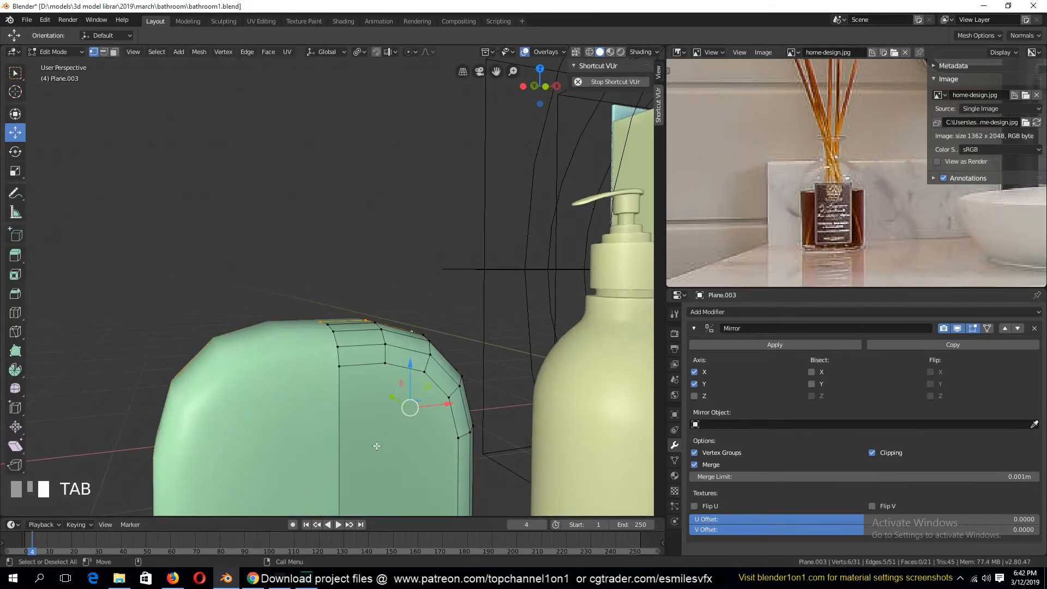
pyautogui.keyDown('shift'); pyautogui.moveTo(376, 446); pyautogui.dragTo(348, 236, button='middle'); pyautogui.keyUp('shift')
pyautogui.scroll(-1, 348, 236)
pyautogui.press('`')
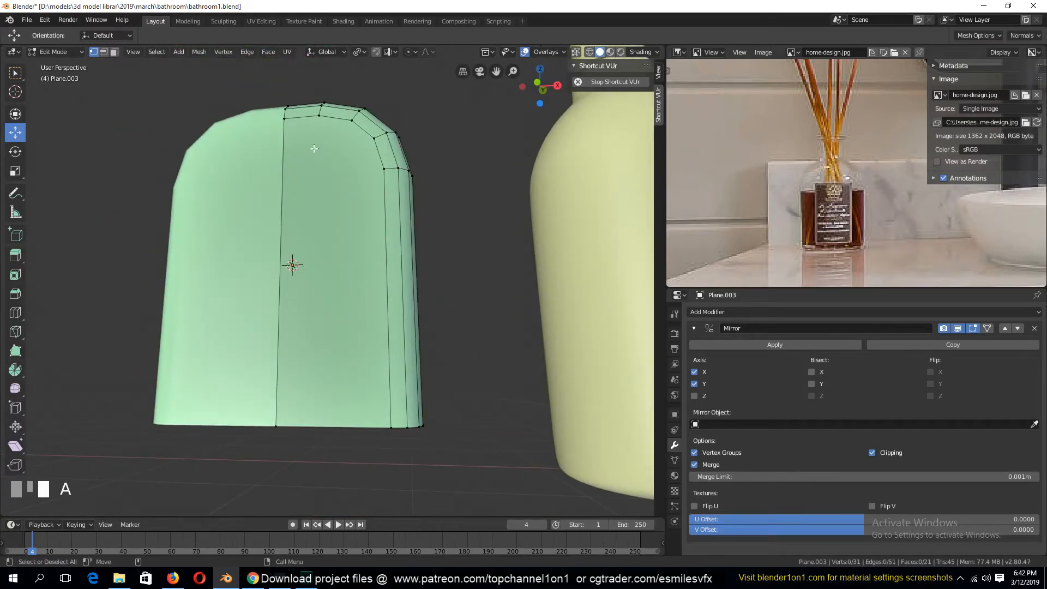
pyautogui.press('k')
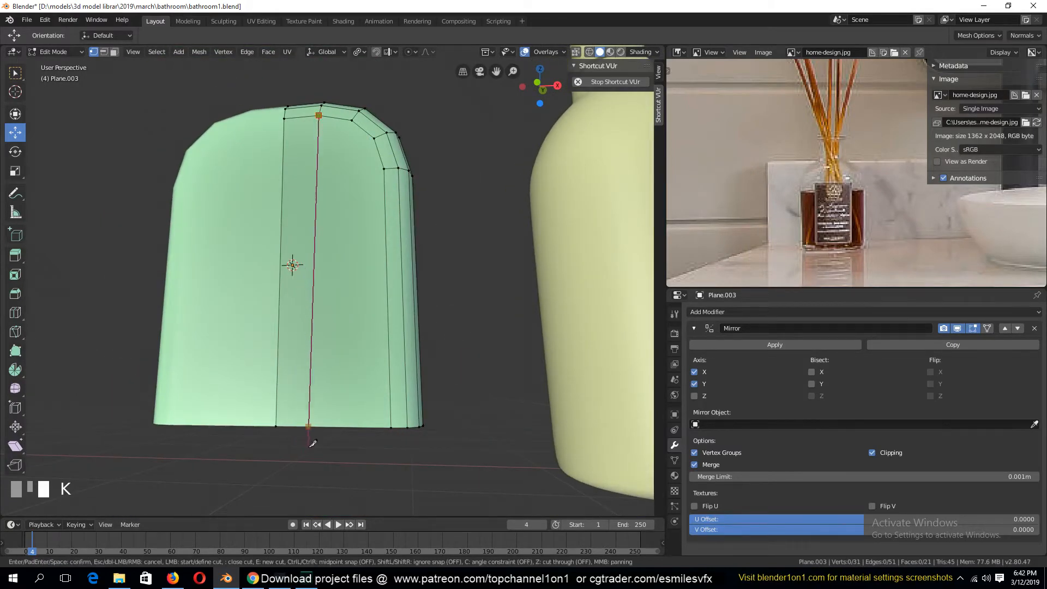
pyautogui.press('space')
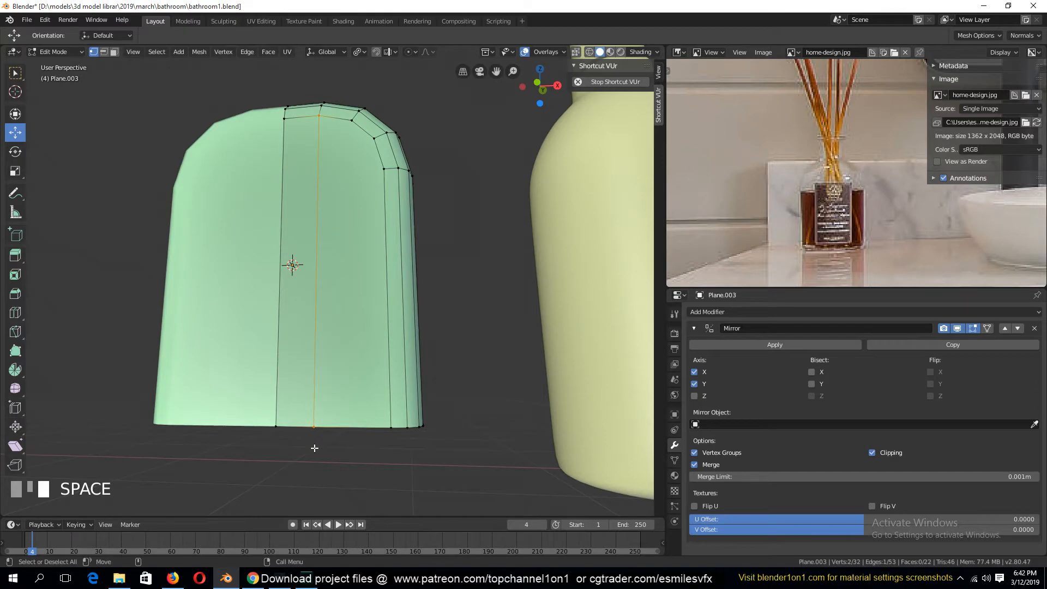
pyautogui.press('KP_1')
# Knife-cut a horizontal edge across the front face from the lower end of the rounded corner to the centre line
pyautogui.press('a')
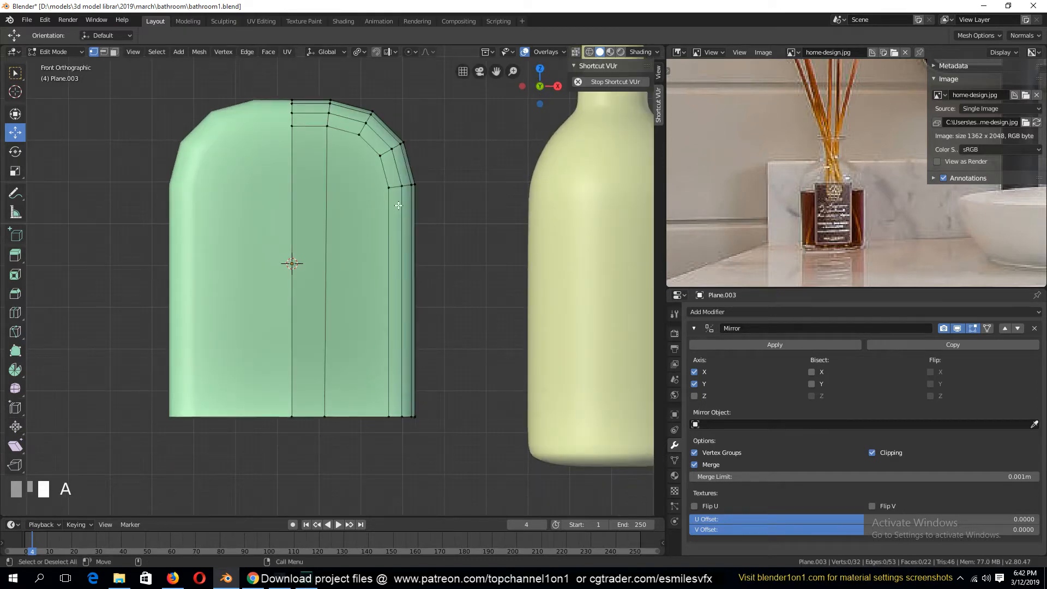
pyautogui.press('k')
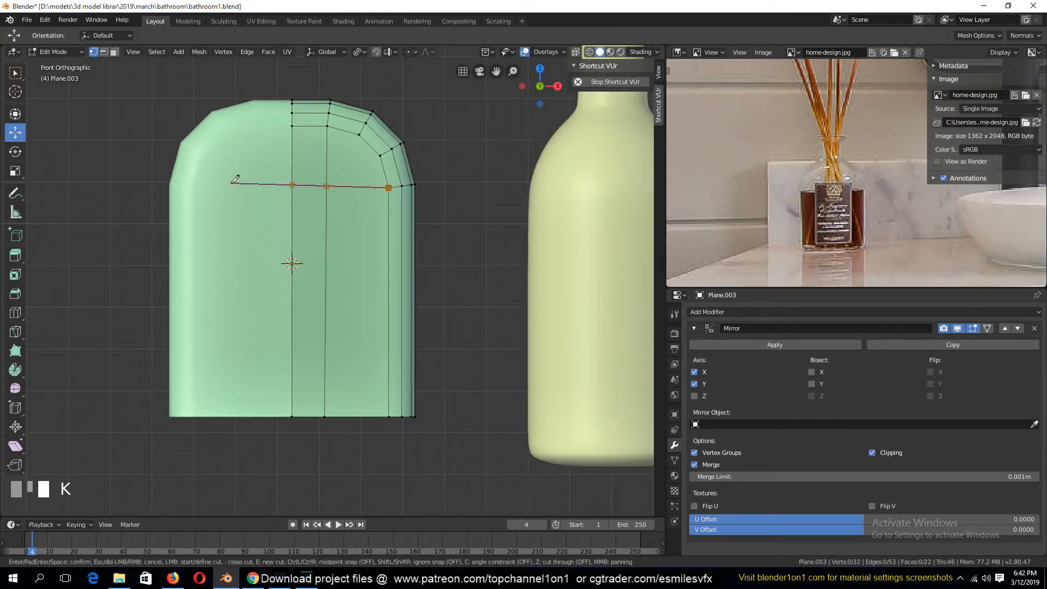
pyautogui.click(231, 182)
pyautogui.press('space')
pyautogui.press('a')
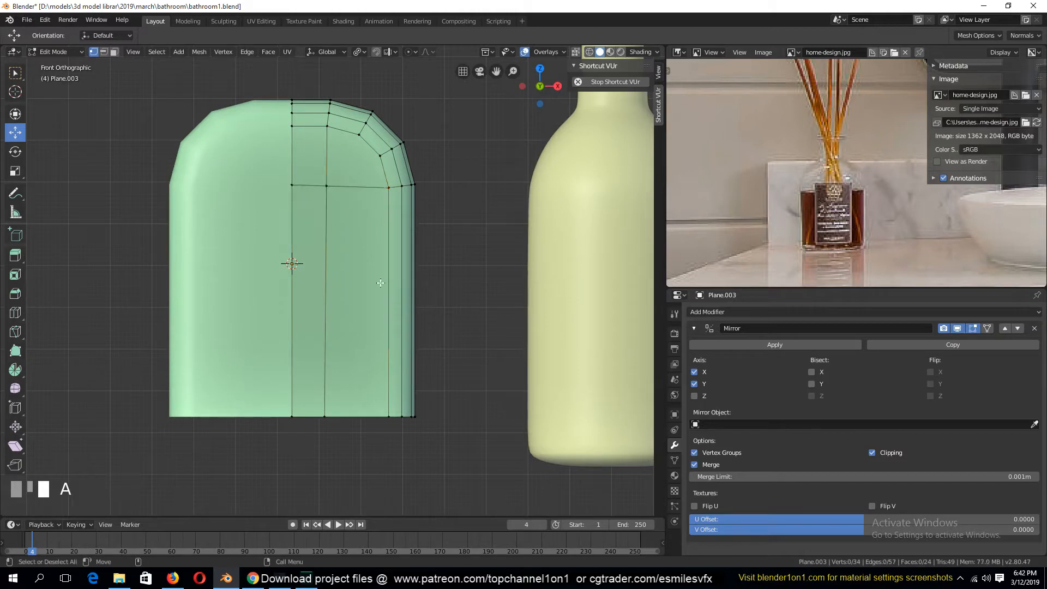
# Lower the two inner vertices of the horizontal cut slightly to level it with the outer vertex
pyautogui.click(323, 185)
pyautogui.keyDown('shift'); pyautogui.click(285, 185); pyautogui.keyUp('shift')
pyautogui.moveTo(305, 152); pyautogui.dragTo(305, 155)
pyautogui.press('a')
# Move the two front faces of the centre strip slightly outward along Y to bulge the block's front
pyautogui.press('`')
pyautogui.press('3')
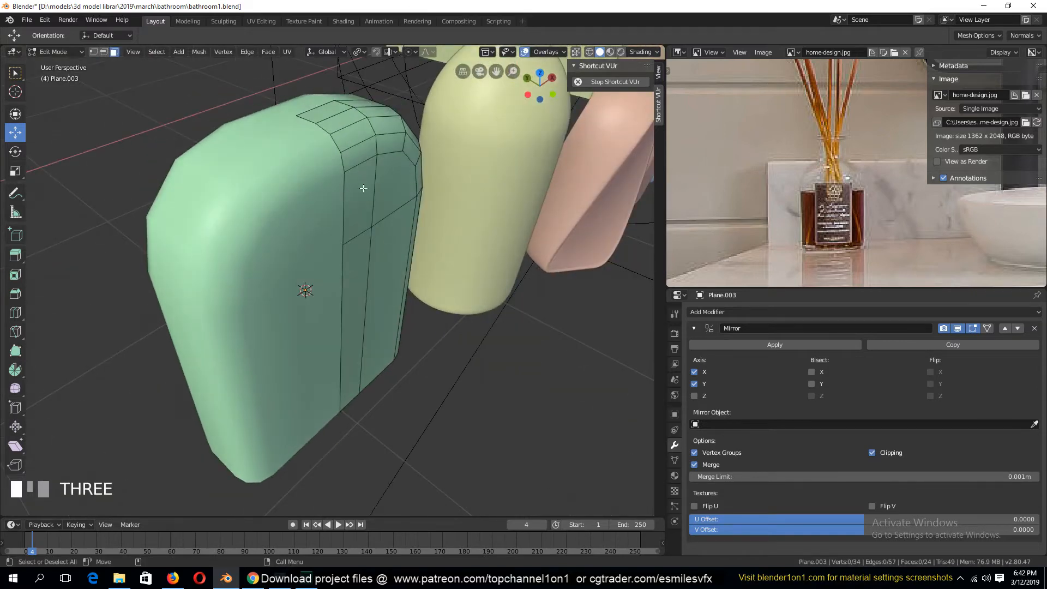
pyautogui.click(364, 188)
pyautogui.keyDown('shift'); pyautogui.click(357, 306); pyautogui.keyUp('shift')
pyautogui.moveTo(330, 257); pyautogui.dragTo(331, 272)
pyautogui.press('1')
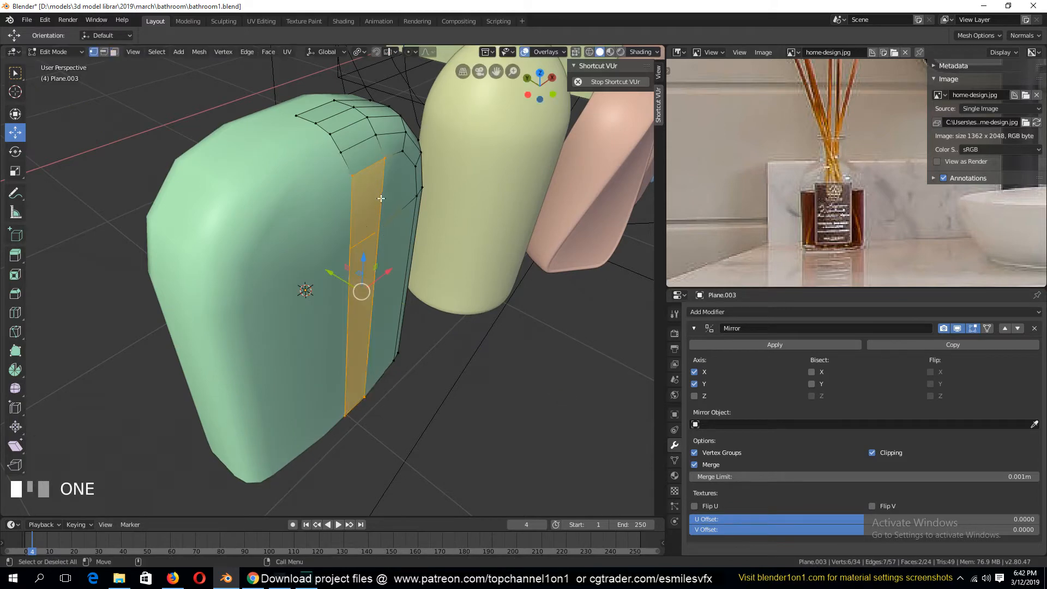
# Move the two vertical edges bordering the centre strip 0.0255 m along X, away from the centre
pyautogui.press('2')
pyautogui.click(361, 393)
pyautogui.press('`')
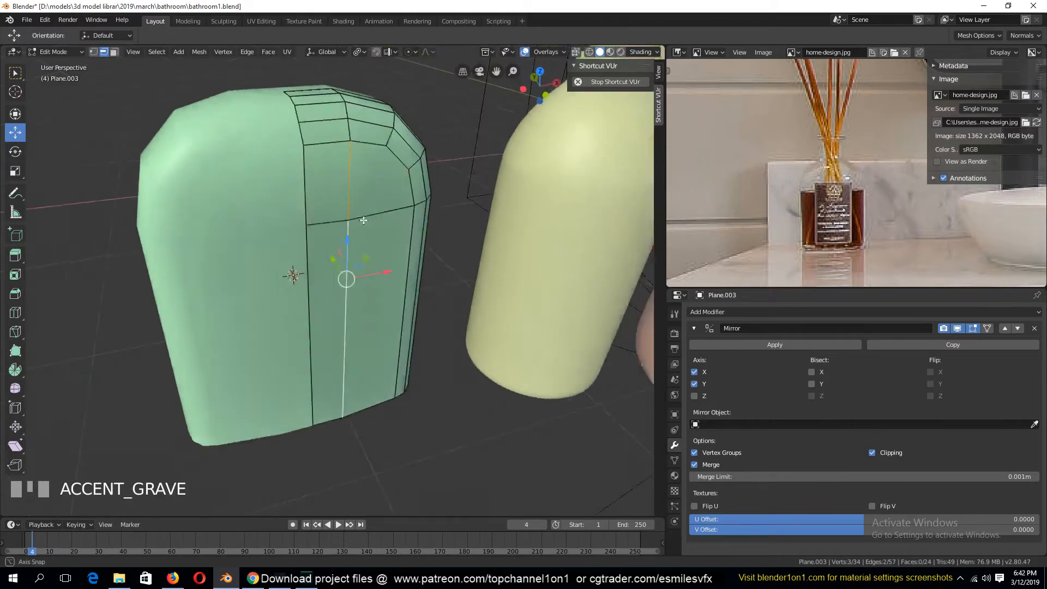
pyautogui.moveTo(361, 277); pyautogui.dragTo(381, 270)
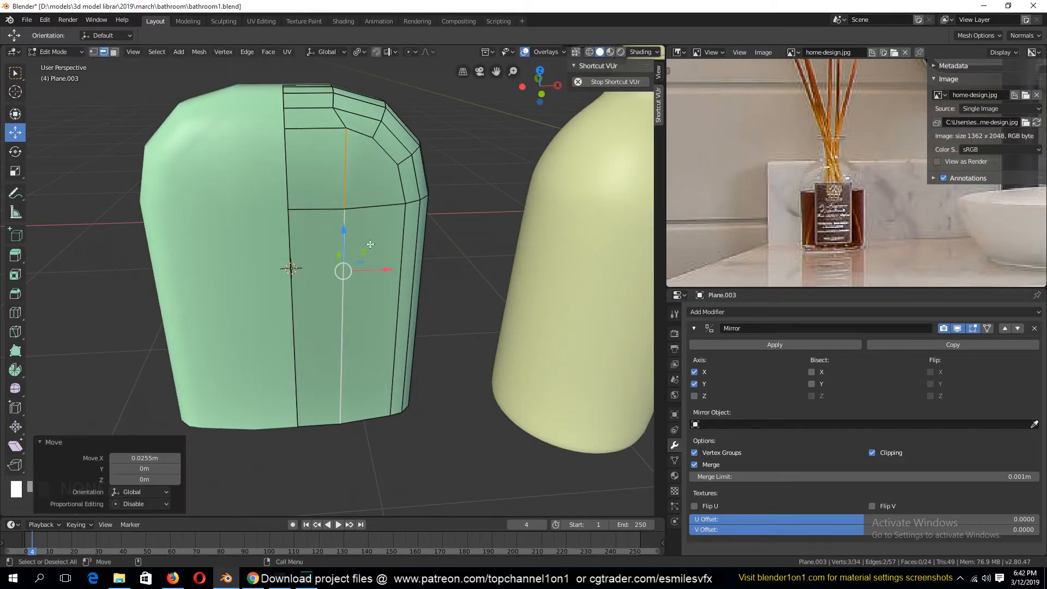
pyautogui.press('`')
pyautogui.press('Tab')
pyautogui.press('`')
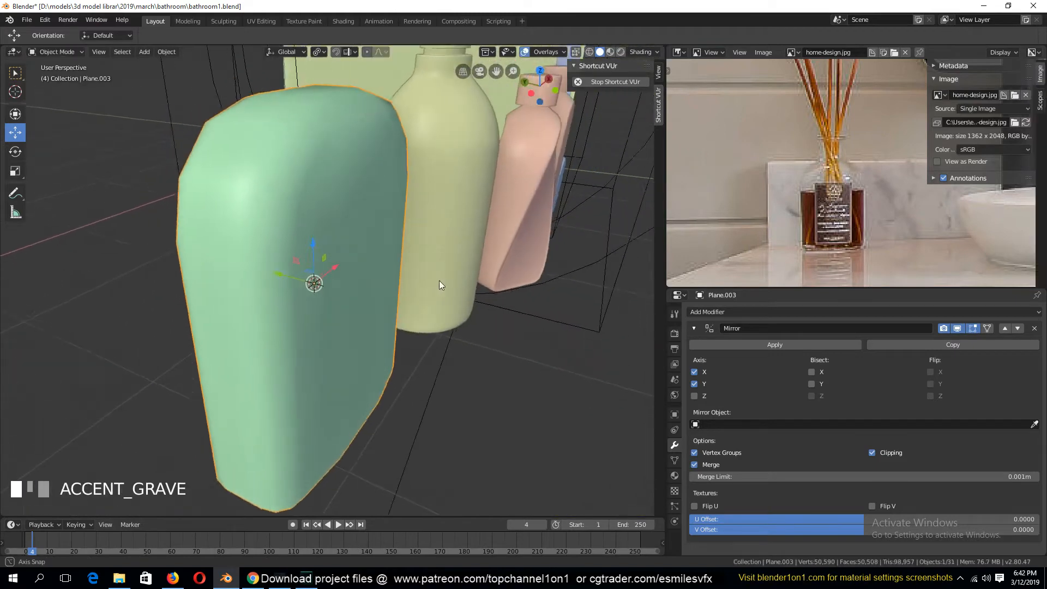
# Move the lower front face beside the centre strip about 0.01 m outward along Y
pyautogui.press('Tab')
pyautogui.press('3')
pyautogui.click(375, 286)
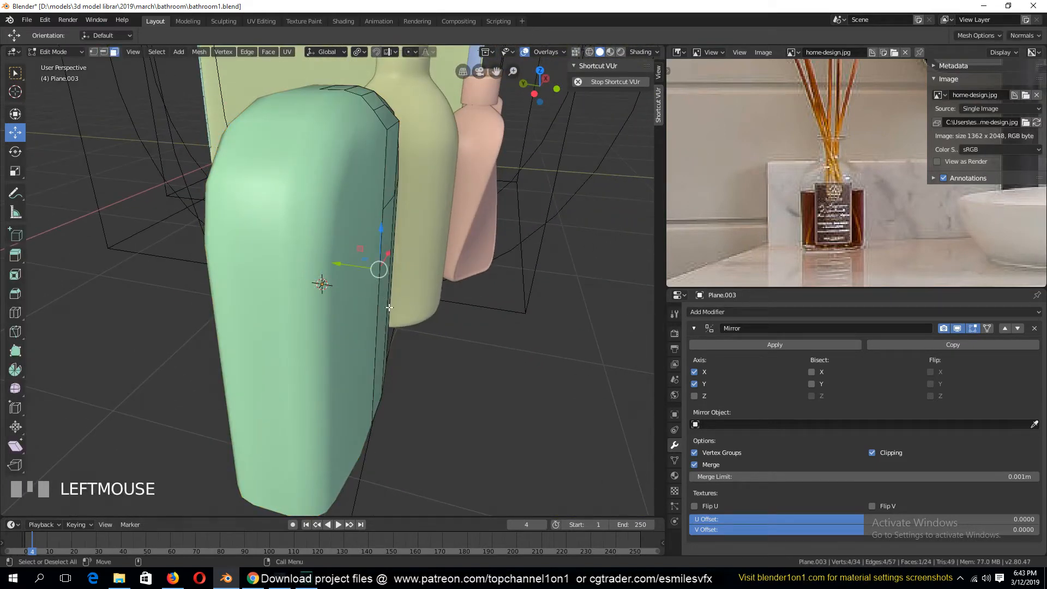
pyautogui.press('3')
pyautogui.click(384, 330)
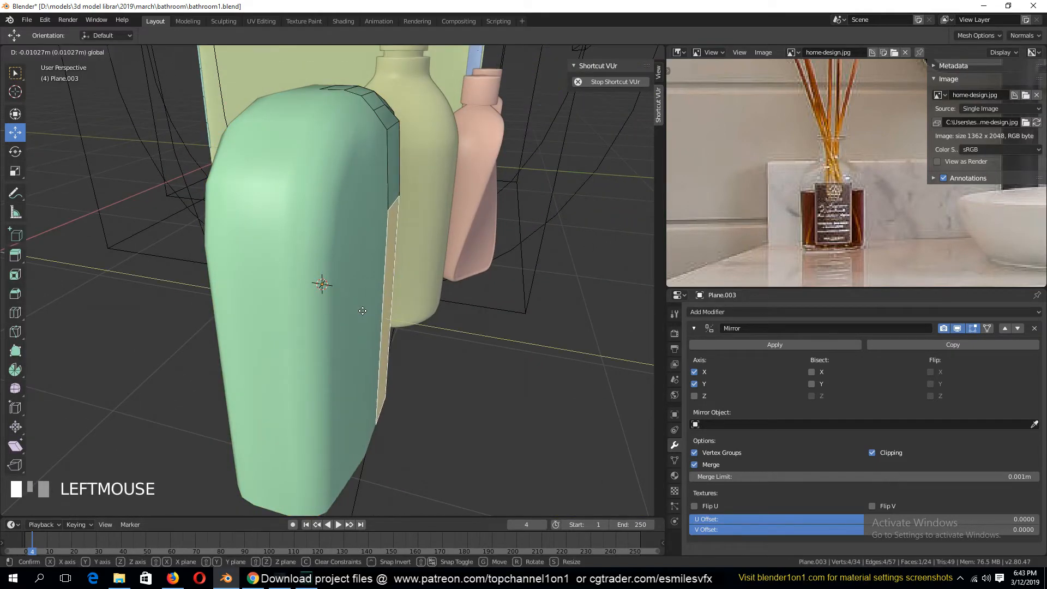
pyautogui.press('Tab')
pyautogui.press('`')
pyautogui.press('Tab')
pyautogui.hotkey('alt', 'a')
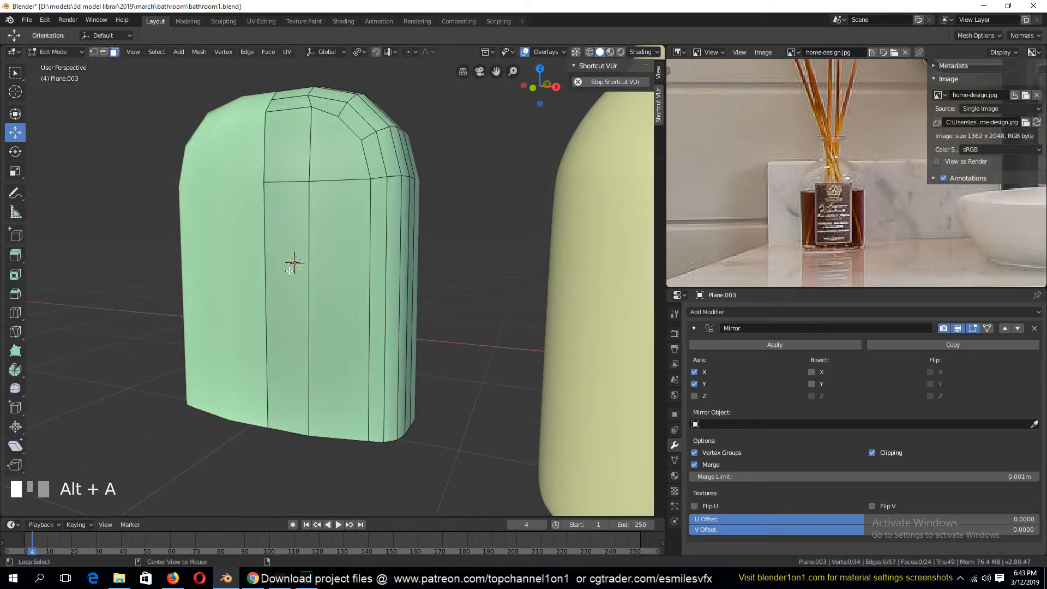
pyautogui.press('`')
pyautogui.moveTo(290, 264); pyautogui.dragTo(301, 372, button='middle')
pyautogui.press('Tab')
pyautogui.moveTo(301, 372); pyautogui.dragTo(374, 422, button='middle')
pyautogui.press('Tab')
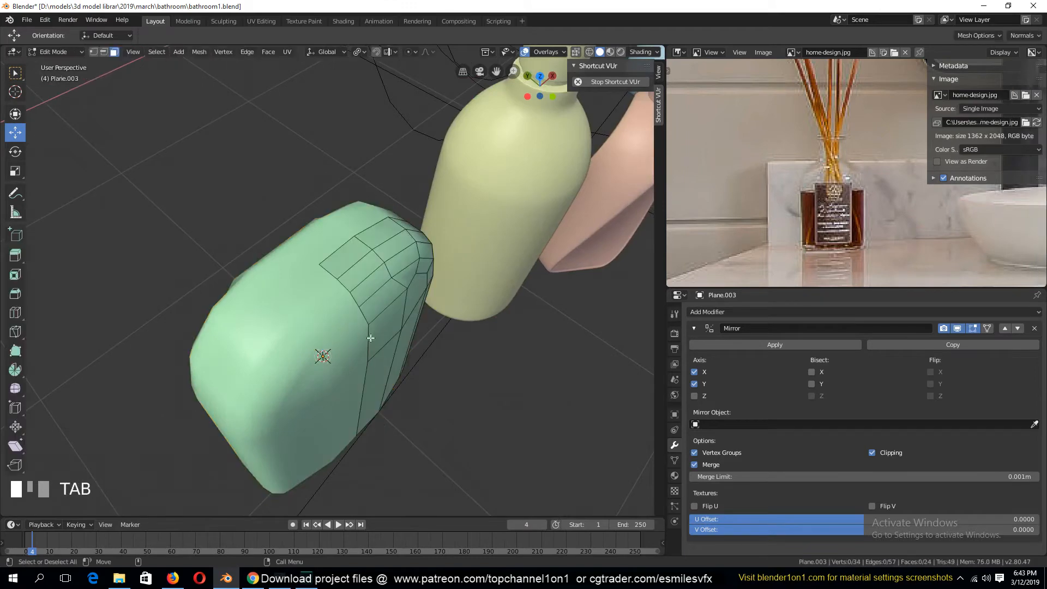
pyautogui.press('`')
pyautogui.press('Tab')
pyautogui.press('s')
pyautogui.press('x')
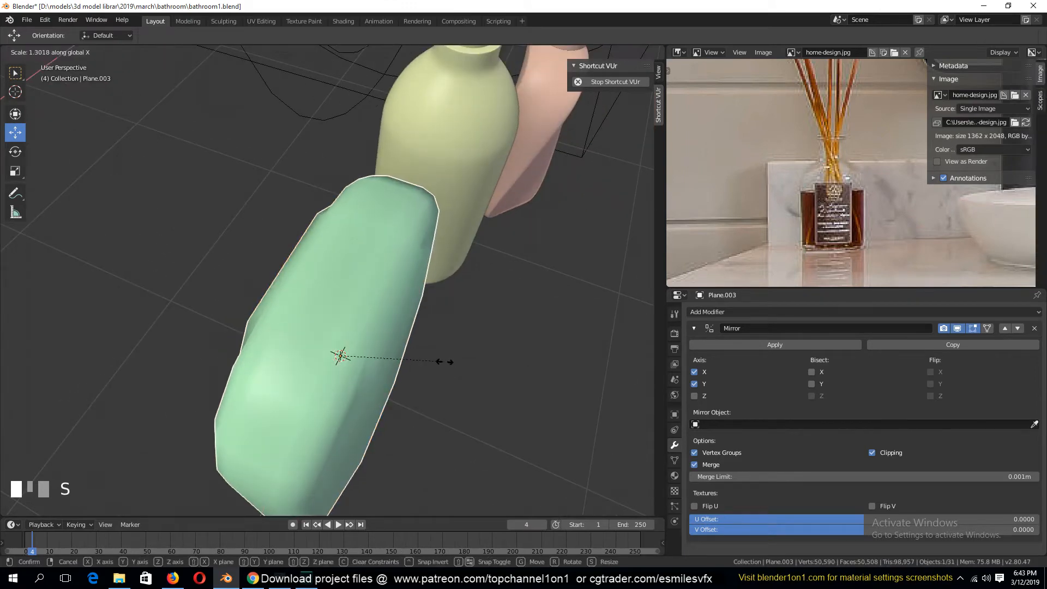
pyautogui.rightClick(401, 353)
# Examine the rounded bottle body and its top edge loops from several angles
pyautogui.press('`')
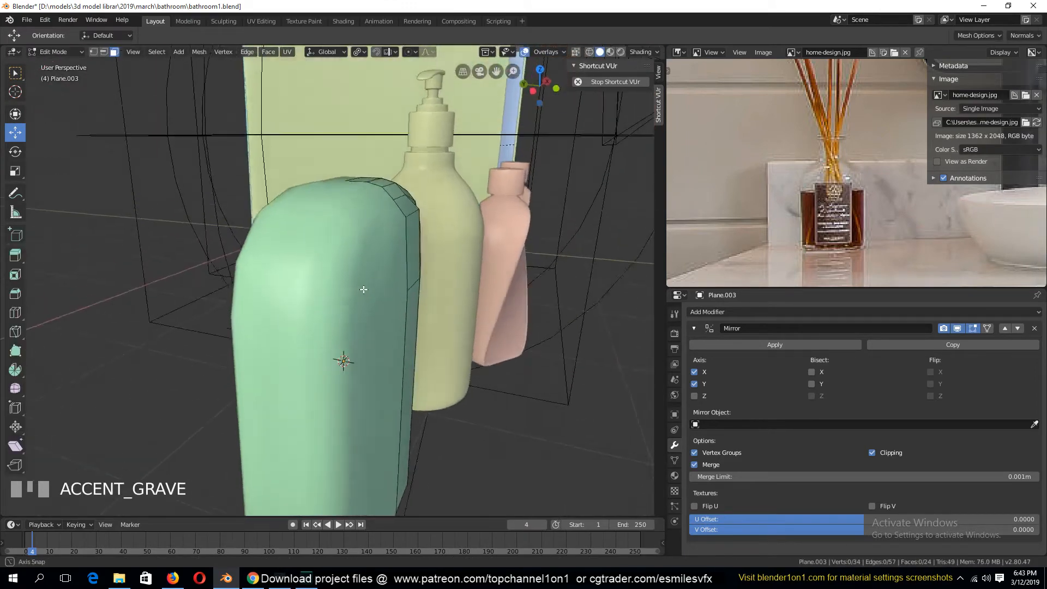
pyautogui.press('Tab')
pyautogui.press('2')
pyautogui.keyDown('alt'); pyautogui.click(352, 281); pyautogui.keyUp('alt')
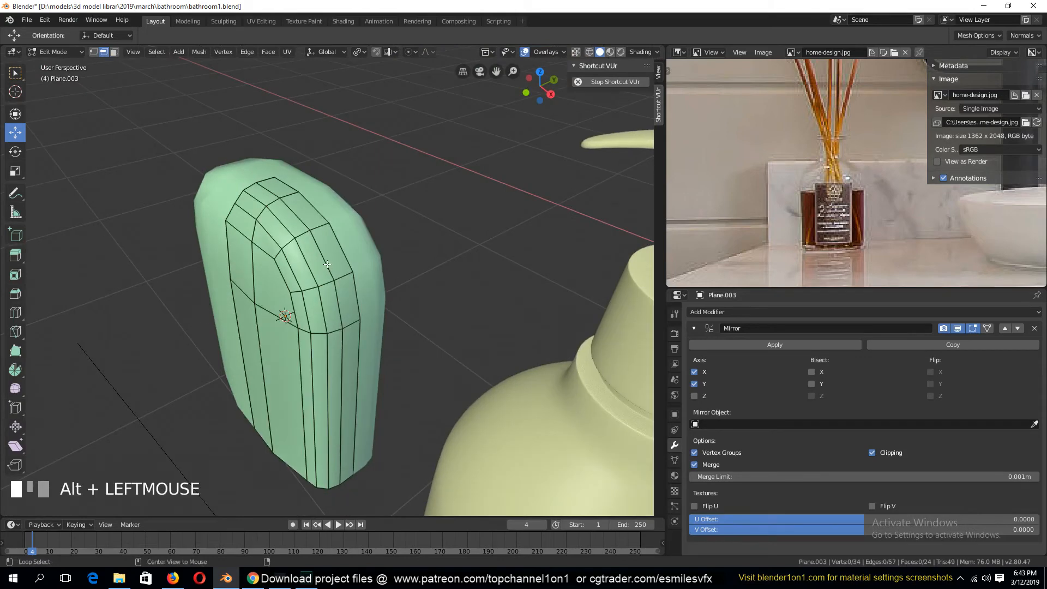
pyautogui.press('`')
pyautogui.press('Tab')
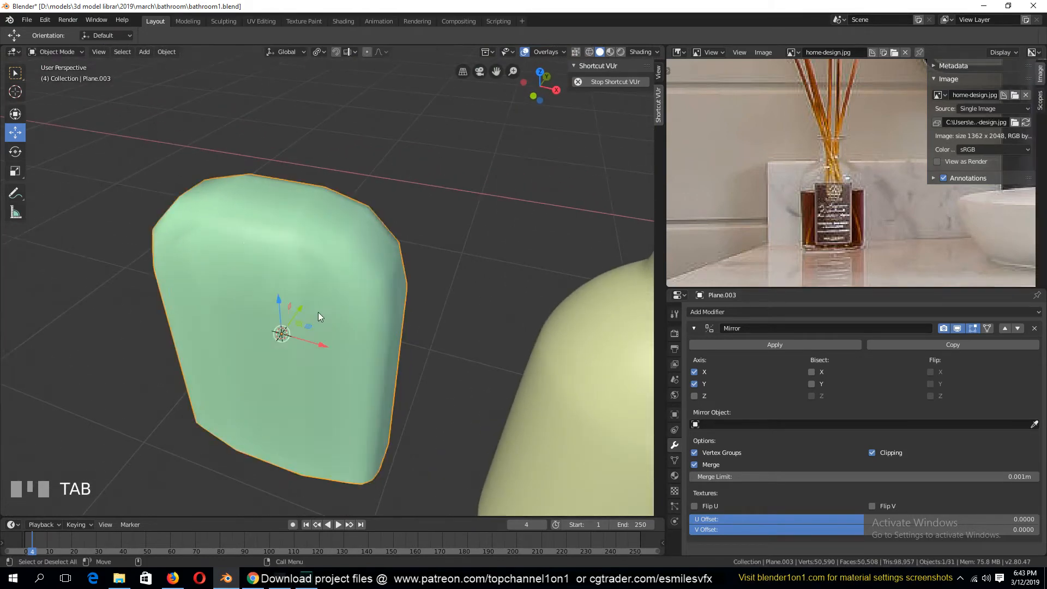
pyautogui.press('`')
pyautogui.press('Tab')
pyautogui.press('`')
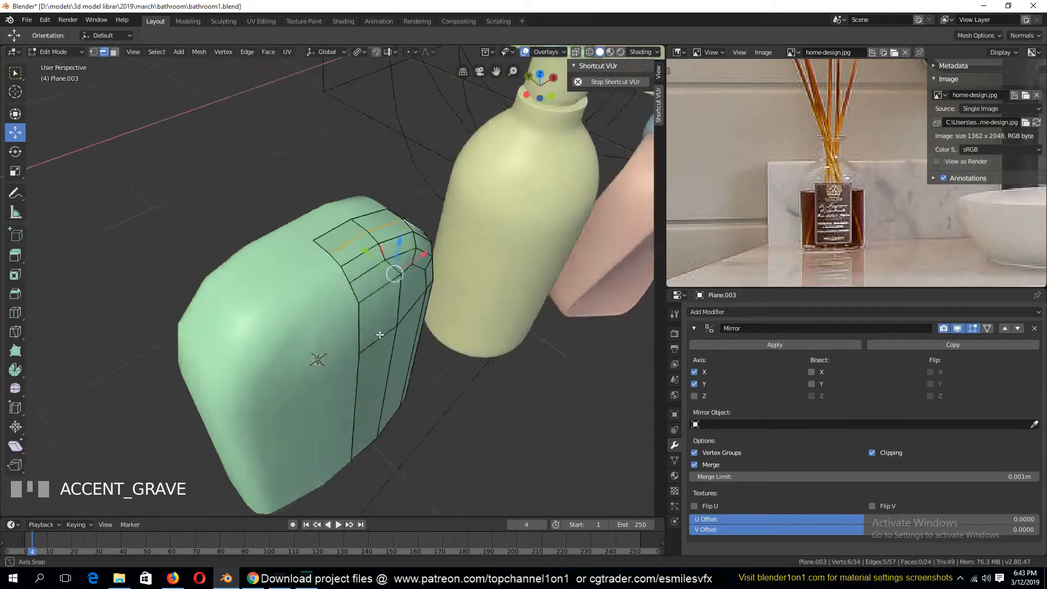
# Extrude the innermost top face 0.212 m upward to form the bottle neck
pyautogui.keyDown('shift'); pyautogui.moveTo(348, 334); pyautogui.dragTo(328, 376, button='middle'); pyautogui.keyUp('shift')
pyautogui.press('3')
pyautogui.press('`')
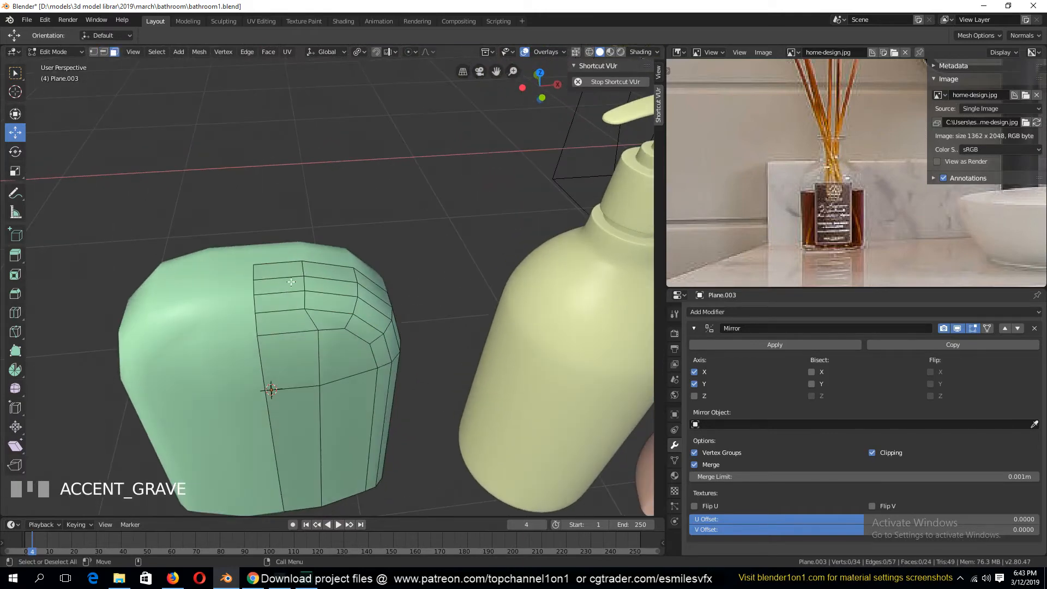
pyautogui.click(289, 282)
pyautogui.press('e')
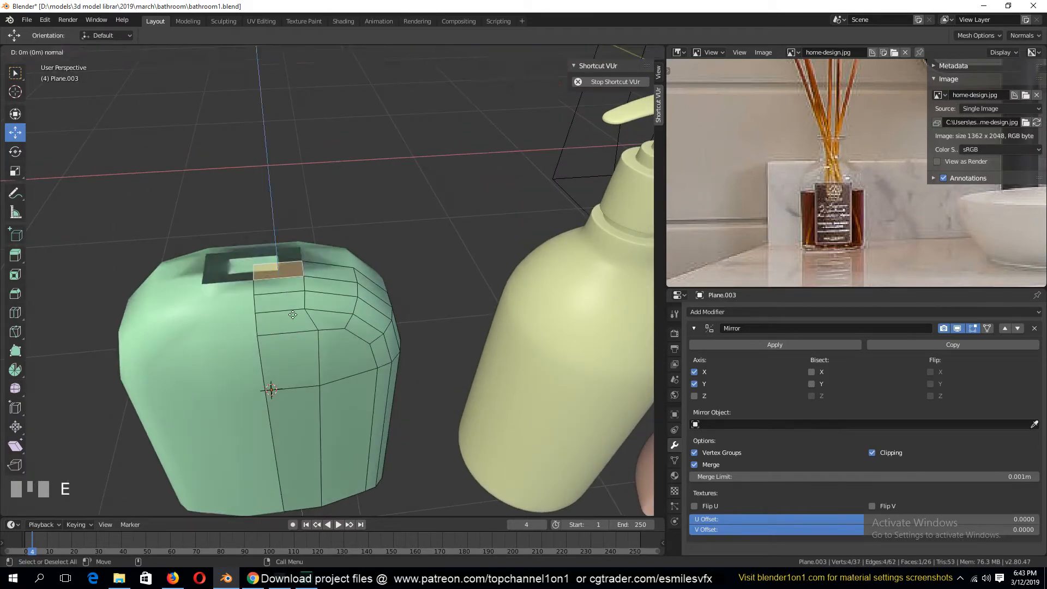
pyautogui.click(293, 212)
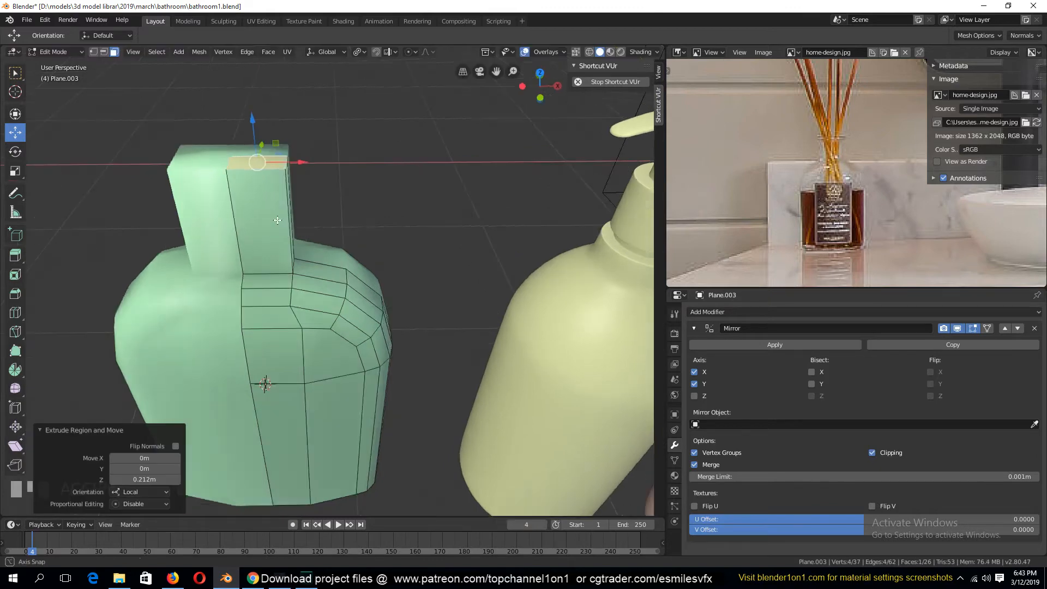
pyautogui.moveTo(294, 213); pyautogui.dragTo(240, 211, button='middle')
pyautogui.press('Tab')
pyautogui.moveTo(267, 254); pyautogui.dragTo(307, 282, button='middle')
# Delete the neck's top face to open it and apply the Mirror modifier
pyautogui.press('Tab')
pyautogui.press('x')
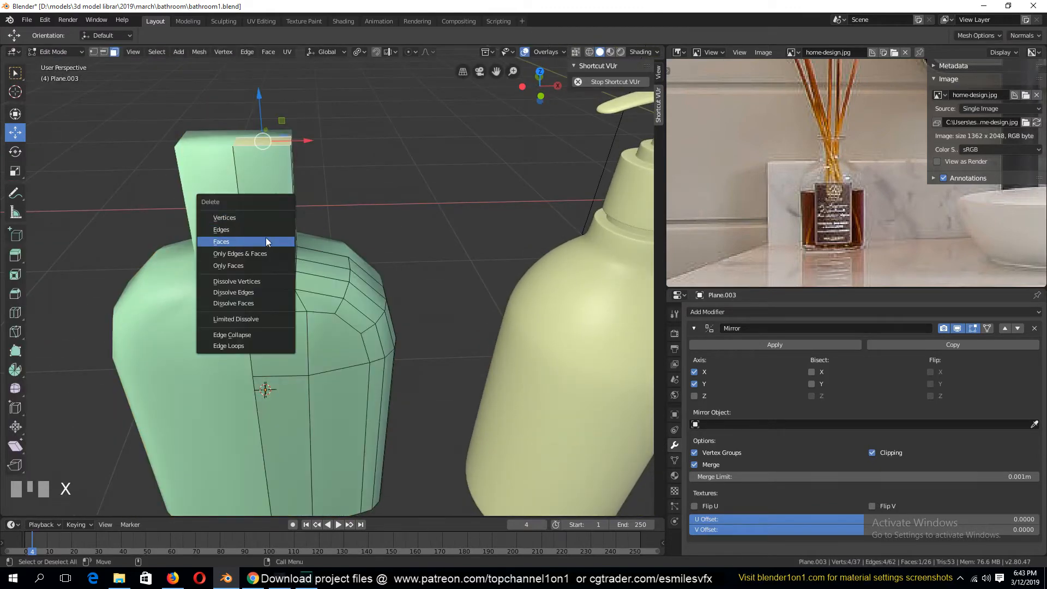
pyautogui.click(266, 237)
pyautogui.press('Tab')
pyautogui.click(744, 343)
pyautogui.press('Tab')
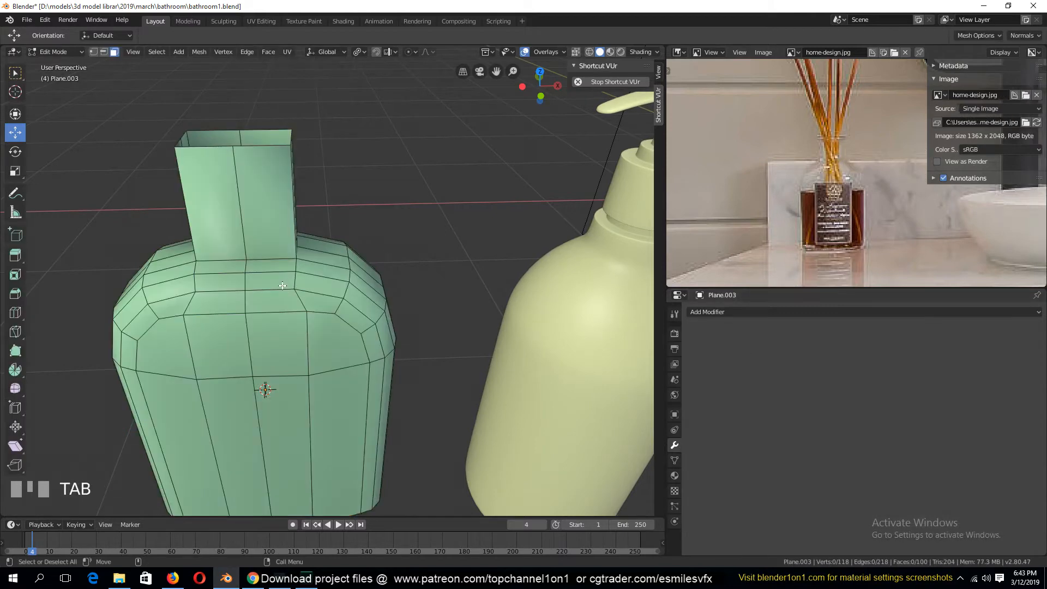
# Try to move a single vertical corner edge of the neck inward along X
pyautogui.press('`')
pyautogui.press('2')
pyautogui.click(256, 214)
pyautogui.press('`')
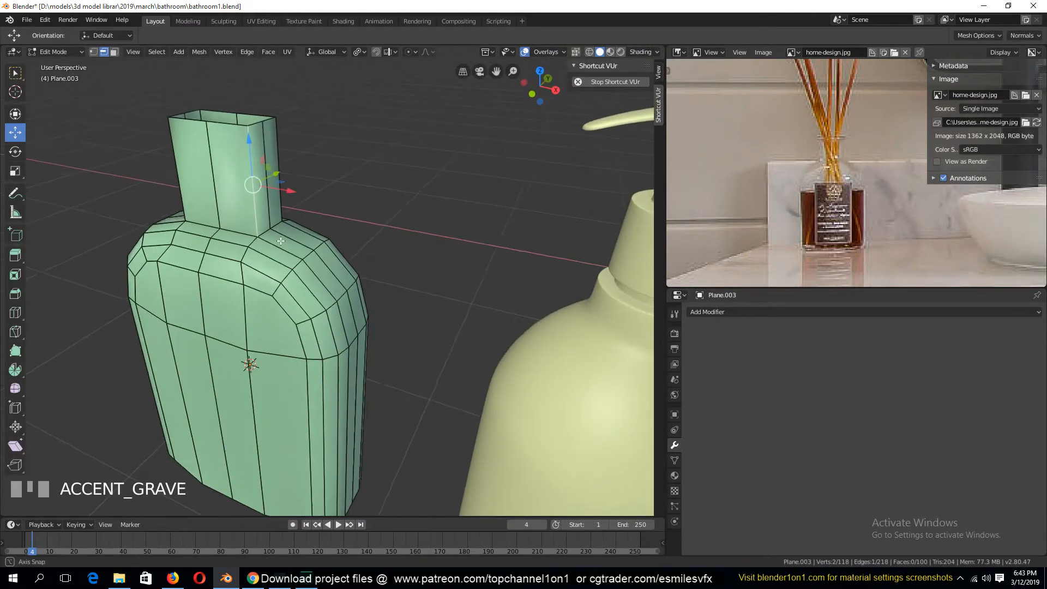
pyautogui.moveTo(301, 196); pyautogui.dragTo(285, 194)
pyautogui.press('`')
pyautogui.moveTo(256, 227); pyautogui.dragTo(302, 303, button='middle')
# Undo the neck edge move and the application of the Mirror modifier
pyautogui.hotkey('ctrl', 'z')
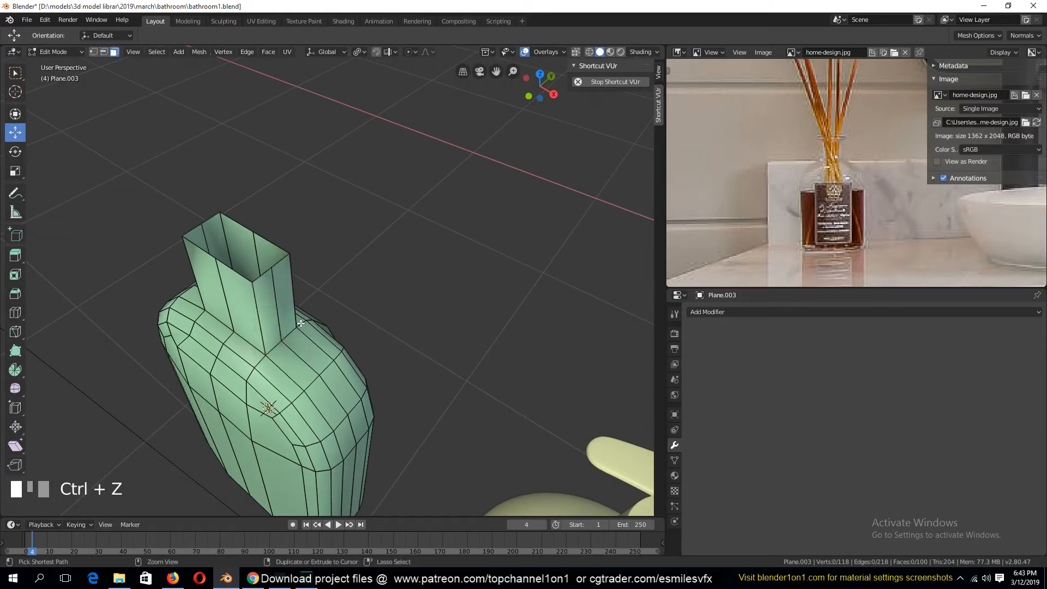
pyautogui.hotkey('ctrl', 'z')
pyautogui.hotkey('ctrl', 'z')
pyautogui.hotkey('ctrl', 'z')
pyautogui.press('Tab')
pyautogui.press('Tab')
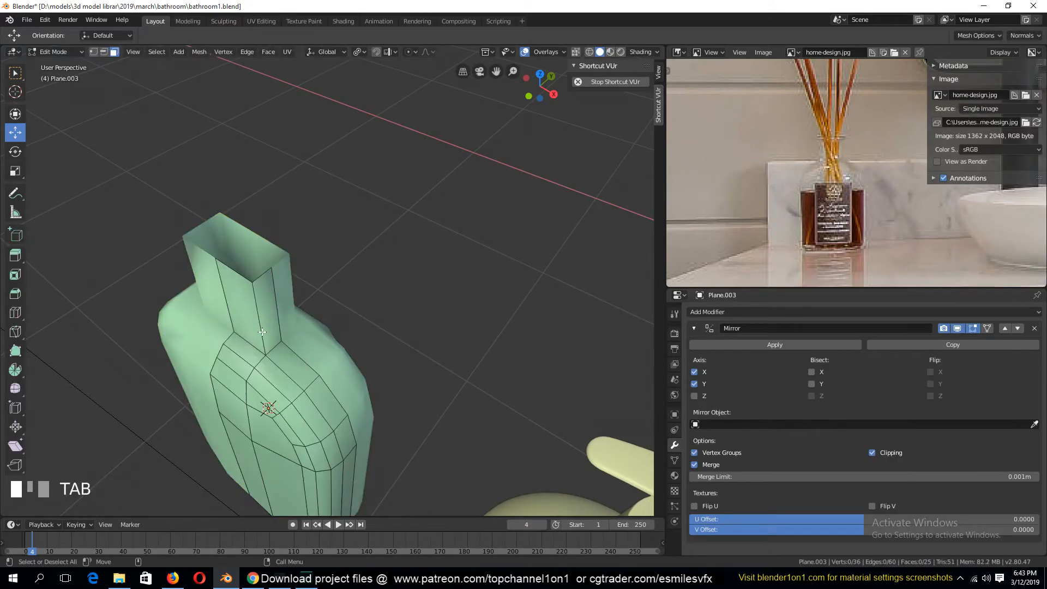
pyautogui.click(263, 330)
pyautogui.press('2')
pyautogui.click(274, 356)
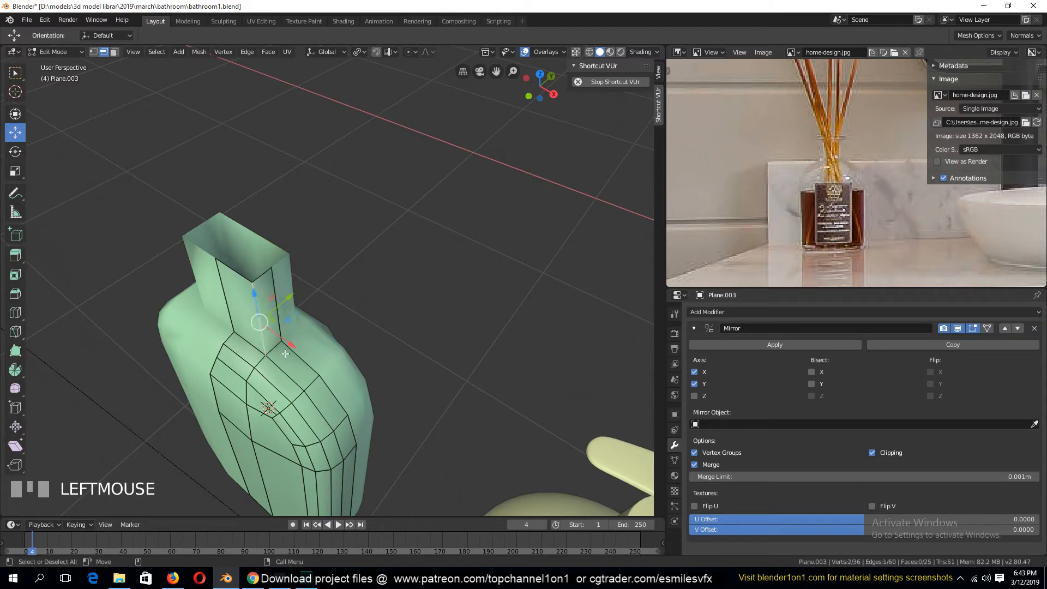
pyautogui.moveTo(274, 355); pyautogui.dragTo(273, 341)
pyautogui.hotkey('ctrl', 'z')
# Select the neck's vertical corner edge and adjacent side edge and move both -0.0181 m along X
pyautogui.moveTo(273, 341); pyautogui.dragTo(311, 344, button='middle')
pyautogui.hotkey('alt', 'a')
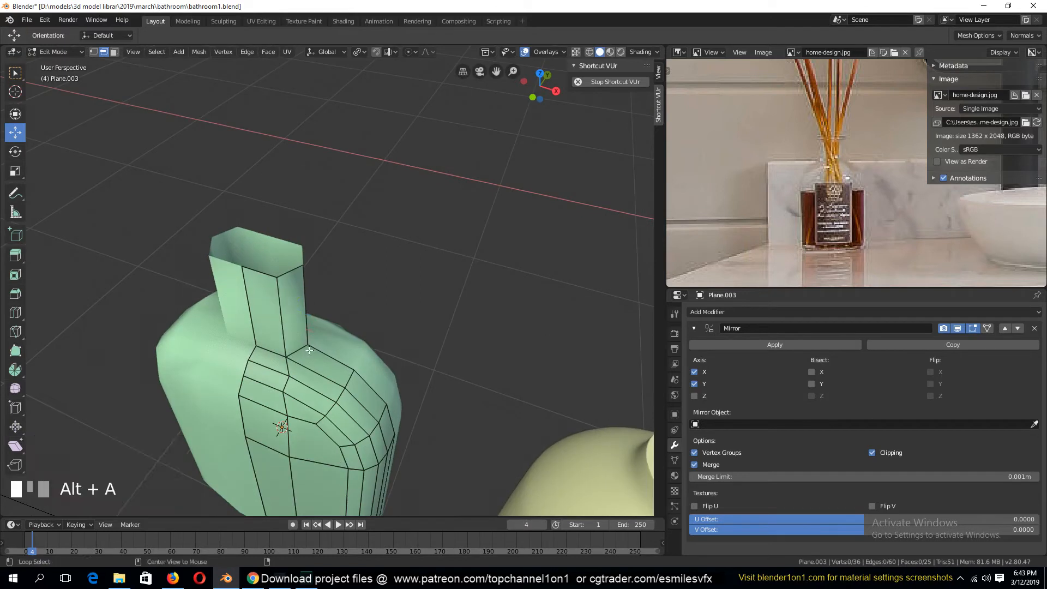
pyautogui.keyDown('shift'); pyautogui.click(282, 343); pyautogui.keyUp('shift')
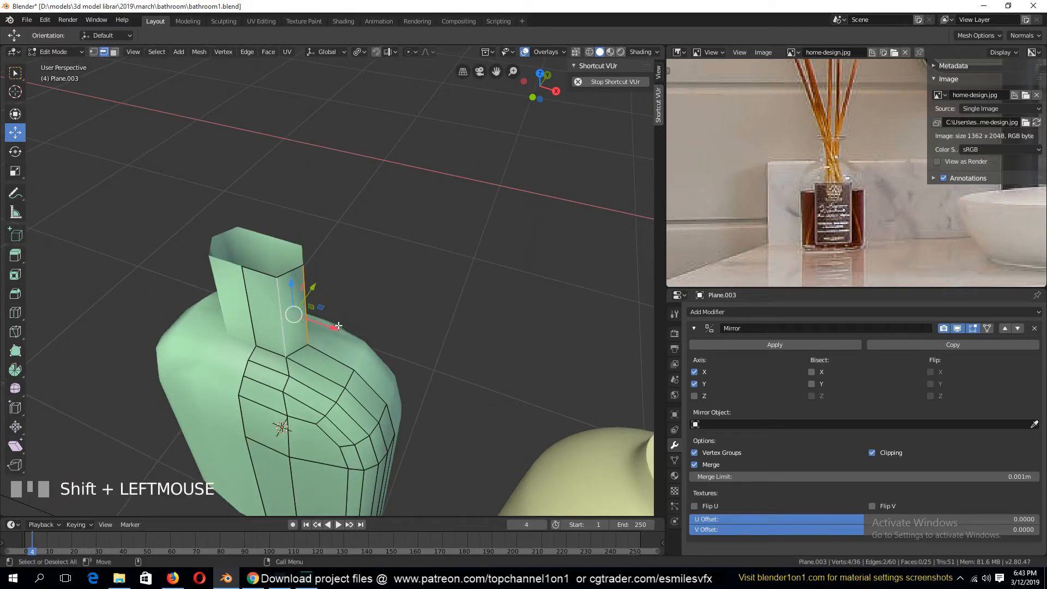
pyautogui.moveTo(338, 325); pyautogui.dragTo(330, 323)
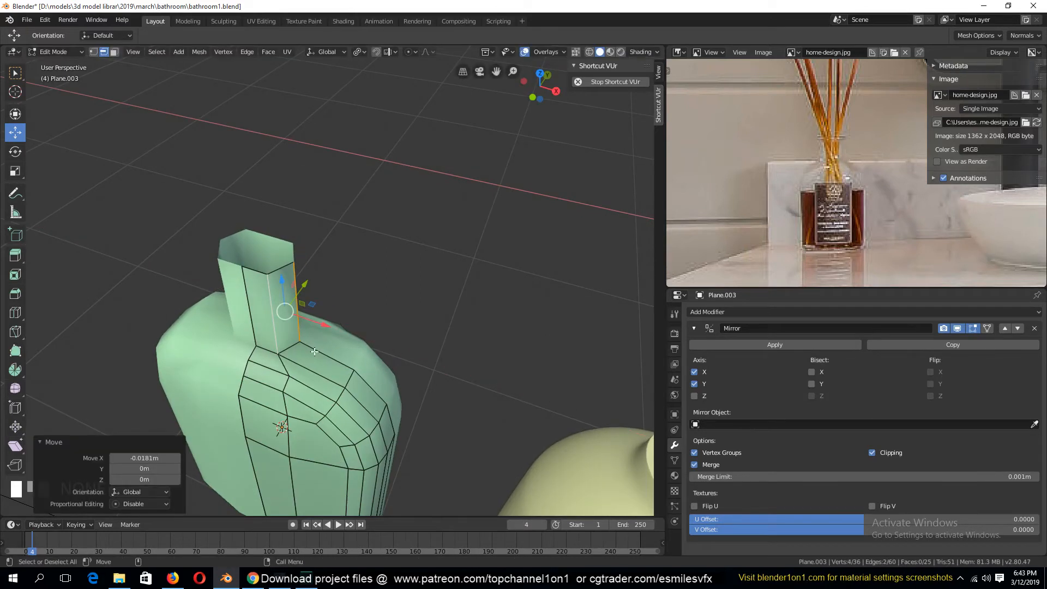
# Lower the edge loop of the neck's open rim slightly along Z and apply the Mirror modifier
pyautogui.keyDown('alt'); pyautogui.click(285, 267); pyautogui.keyUp('alt')
pyautogui.moveTo(285, 267); pyautogui.dragTo(312, 210, button='middle')
pyautogui.moveTo(283, 145); pyautogui.dragTo(282, 153)
pyautogui.moveTo(304, 250); pyautogui.dragTo(346, 333, button='middle')
pyautogui.press('Tab')
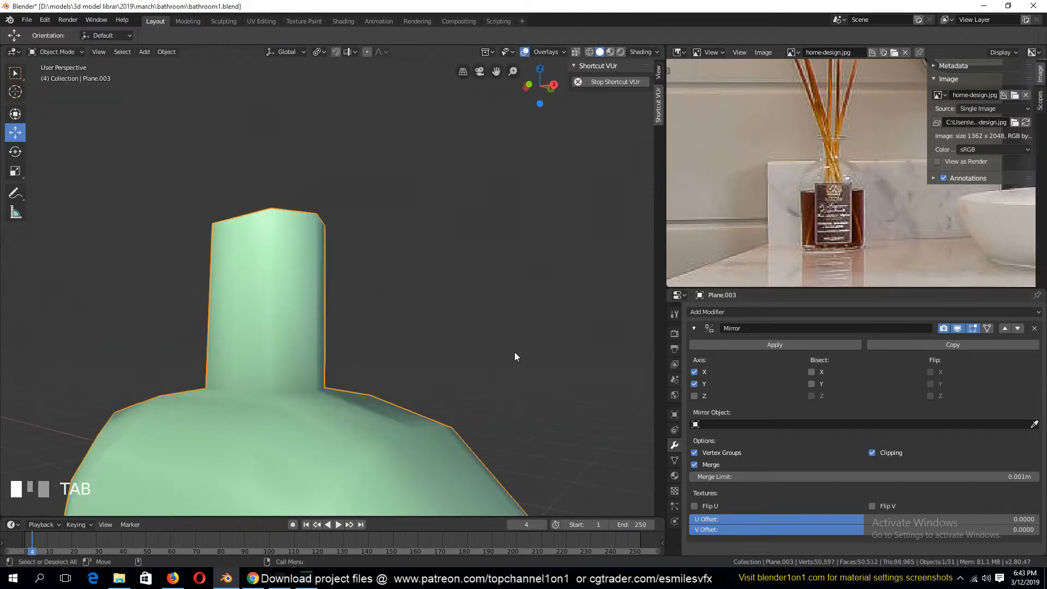
pyautogui.click(726, 345)
pyautogui.press('Tab')
# Try to bevel the edge loop around the base of the neck
pyautogui.press('`')
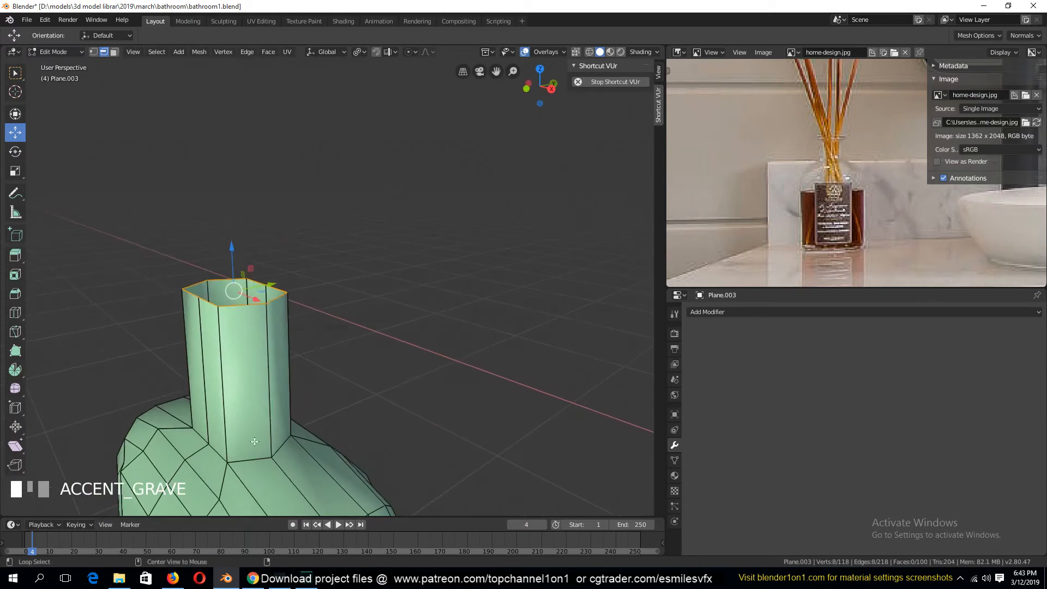
pyautogui.keyDown('alt'); pyautogui.click(257, 453); pyautogui.keyUp('alt')
pyautogui.moveTo(257, 454); pyautogui.dragTo(268, 449, button='middle')
pyautogui.keyDown('alt'); pyautogui.keyDown('shift'); pyautogui.click(247, 456); pyautogui.keyUp('shift'); pyautogui.keyUp('alt')
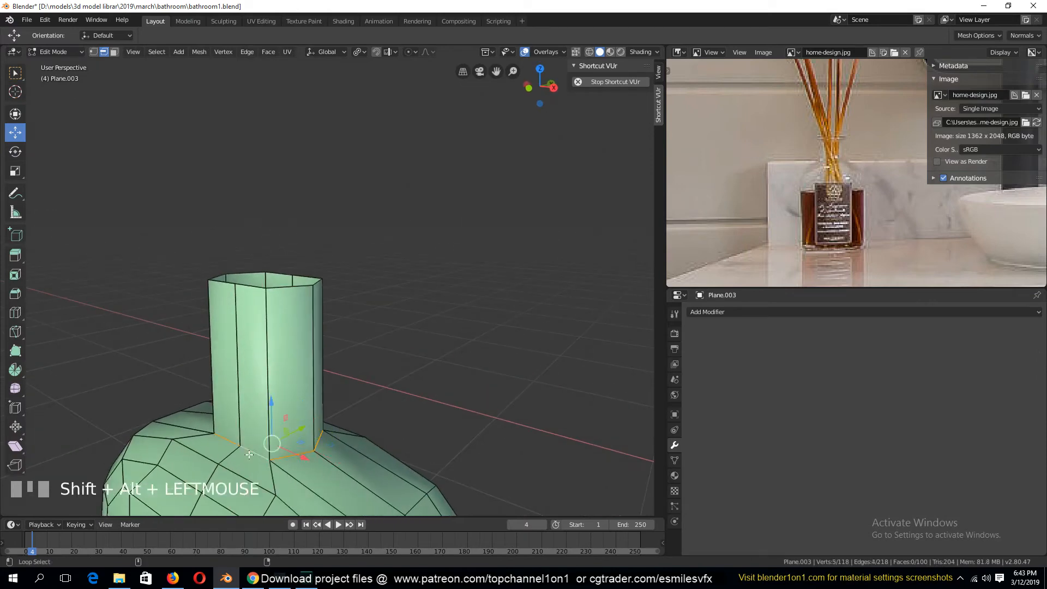
pyautogui.press('`')
pyautogui.keyDown('alt'); pyautogui.keyDown('shift'); pyautogui.click(474, 414); pyautogui.keyUp('shift'); pyautogui.keyUp('alt')
pyautogui.press('`')
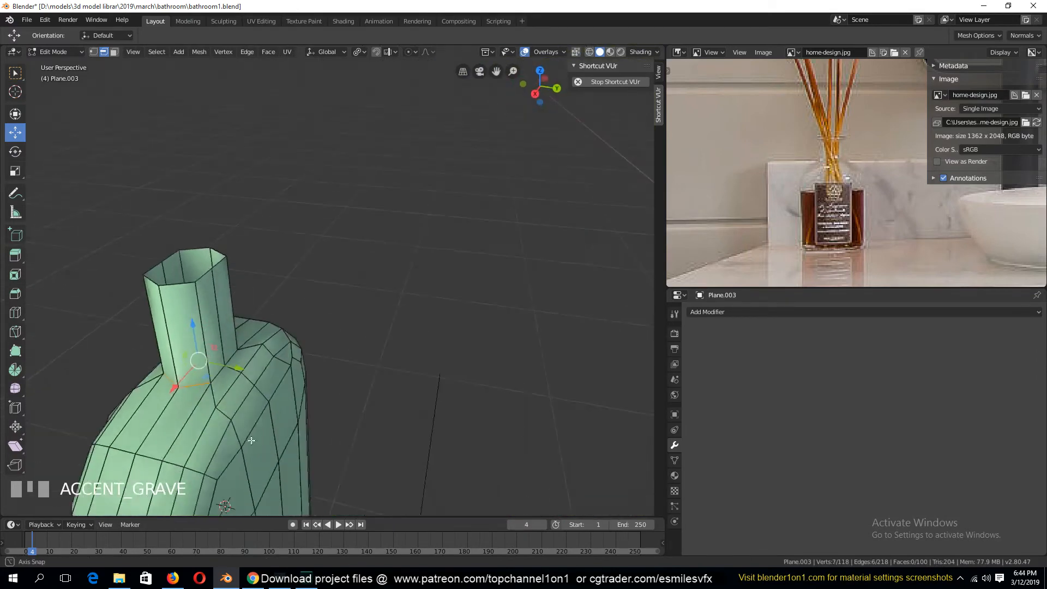
pyautogui.keyDown('alt'); pyautogui.keyDown('shift'); pyautogui.click(235, 352); pyautogui.keyUp('shift'); pyautogui.keyUp('alt')
pyautogui.hotkey('ctrl', 'z')
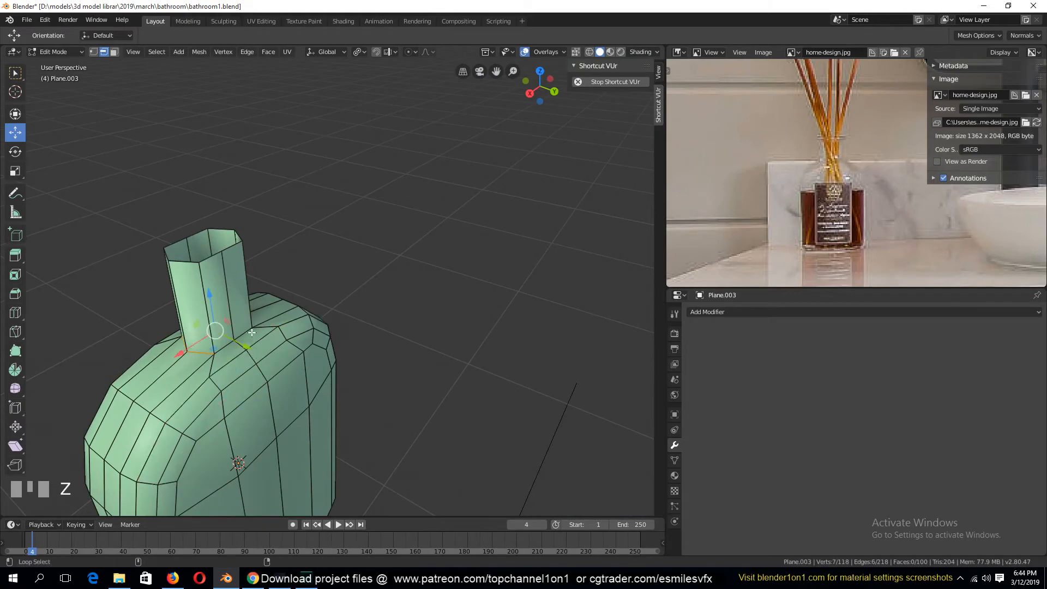
pyautogui.keyDown('alt'); pyautogui.keyDown('shift'); pyautogui.click(243, 334); pyautogui.keyUp('shift'); pyautogui.keyUp('alt')
pyautogui.hotkey('ctrl', 'b')
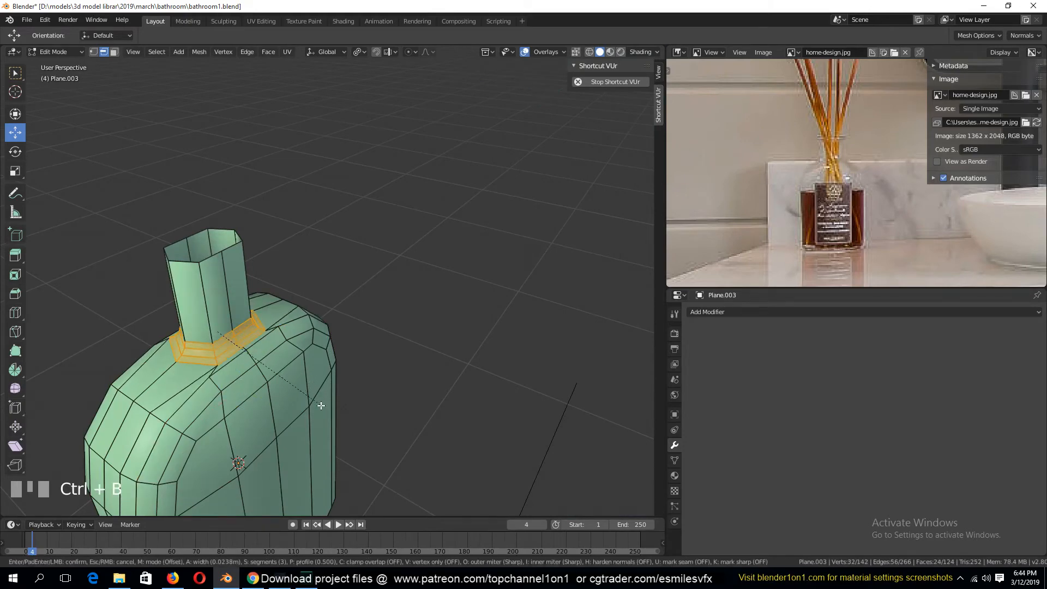
pyautogui.scroll(1, 319, 404)
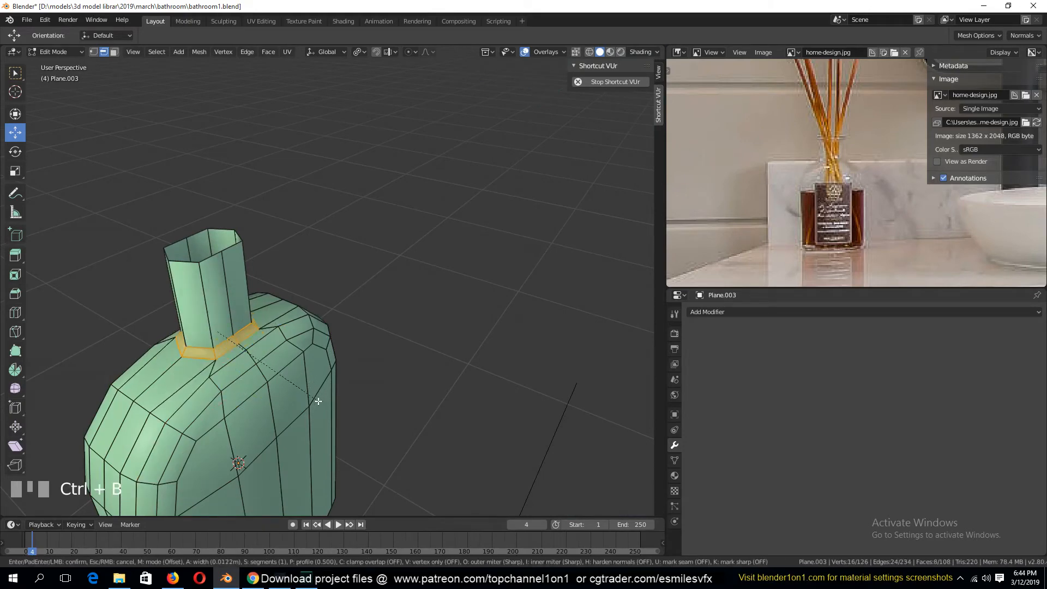
pyautogui.rightClick(320, 404)
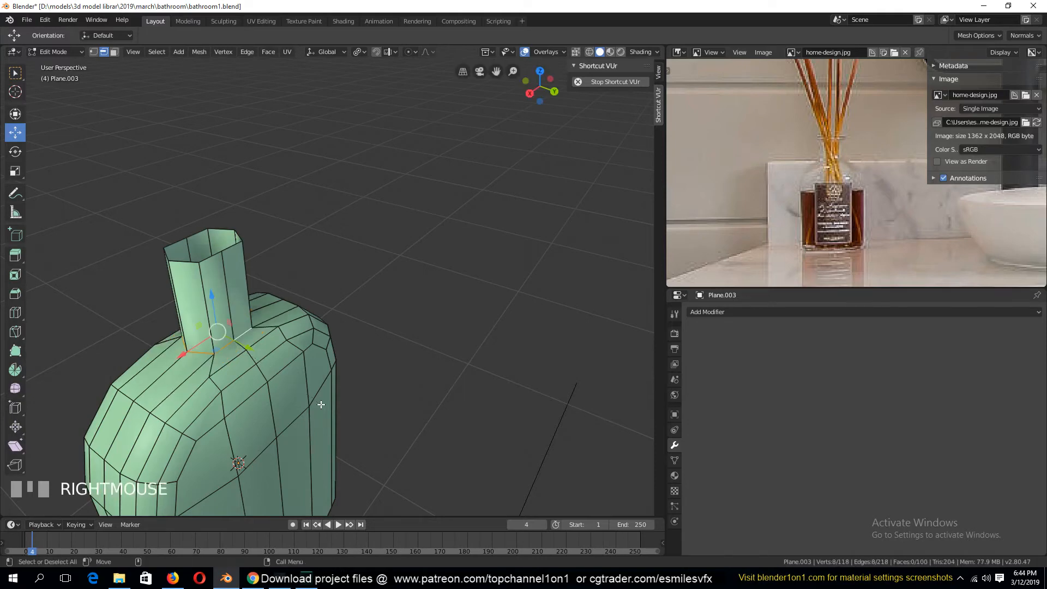
# Select the two central vertical edges on the front and back of the neck
pyautogui.press('`')
pyautogui.click(171, 356)
pyautogui.press('`')
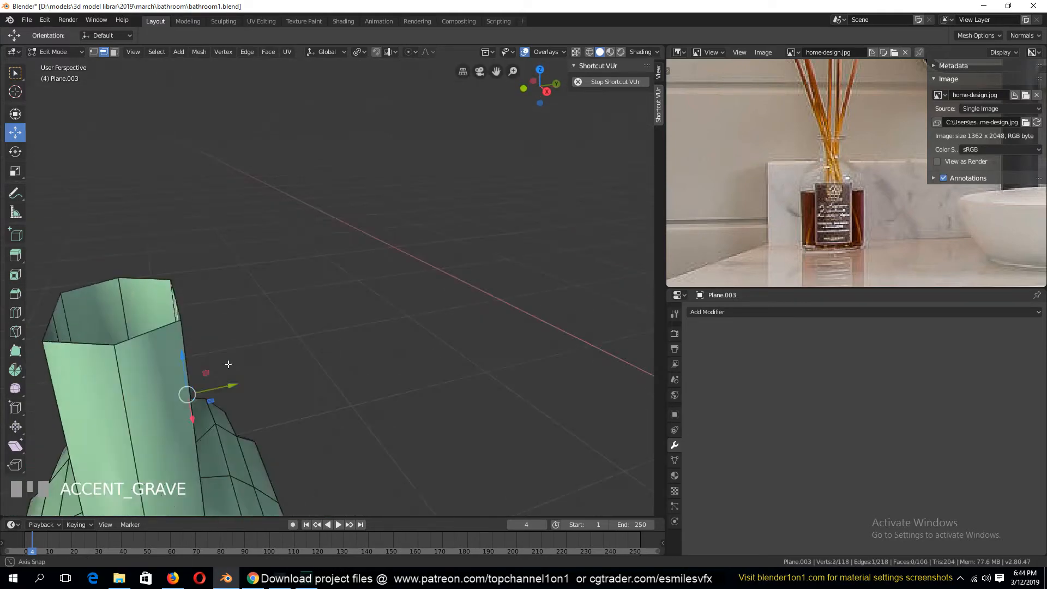
pyautogui.keyDown('shift'); pyautogui.click(198, 391); pyautogui.keyUp('shift')
pyautogui.scroll(-3, 288, 368)
pyautogui.press('s')
pyautogui.press('x')
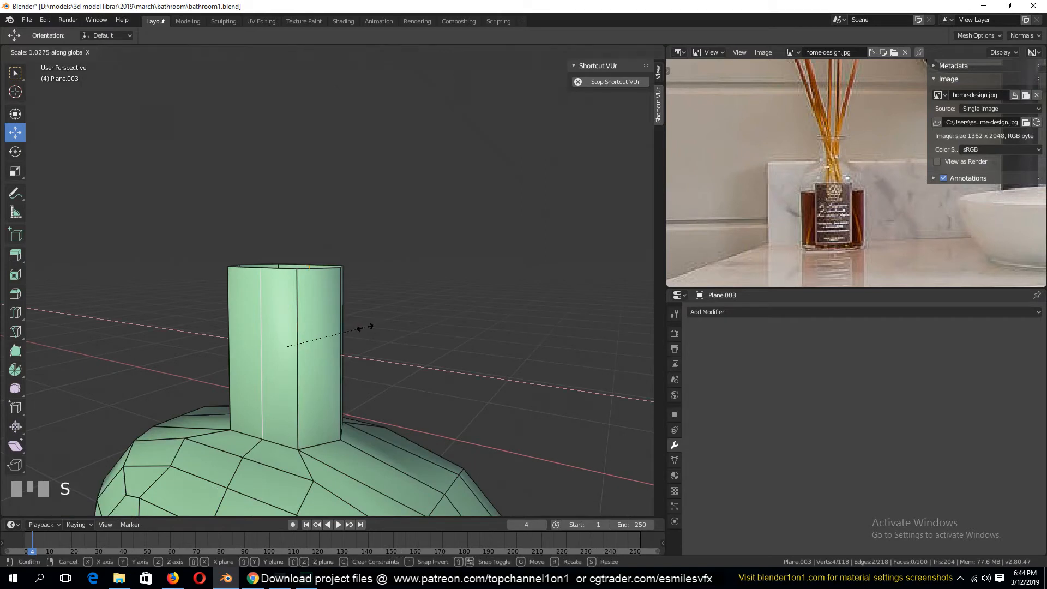
pyautogui.press('y')
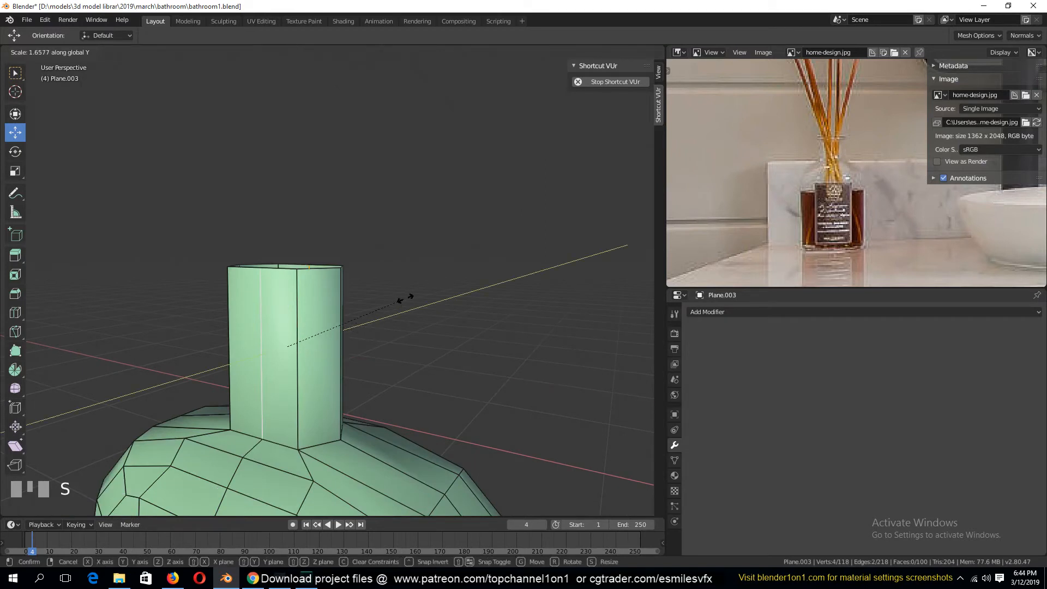
pyautogui.rightClick(406, 297)
pyautogui.press('s')
pyautogui.press('y')
pyautogui.rightClick(447, 240)
# Set the pivot point to Median Point and scale the two central neck edges by about 1.38 along Y
pyautogui.click(359, 51)
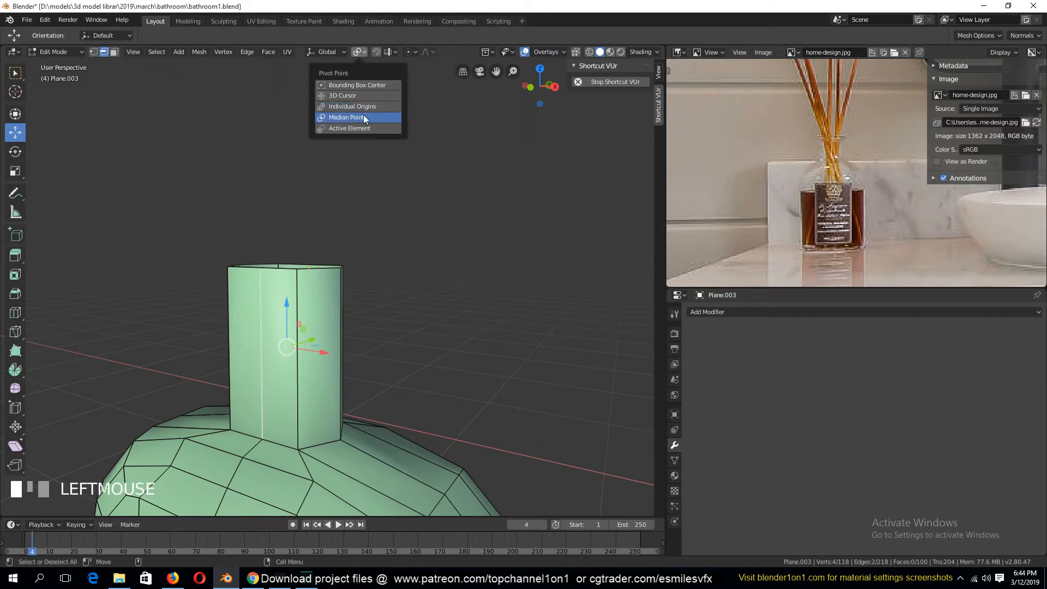
pyautogui.click(363, 117)
pyautogui.press('s')
pyautogui.press('y')
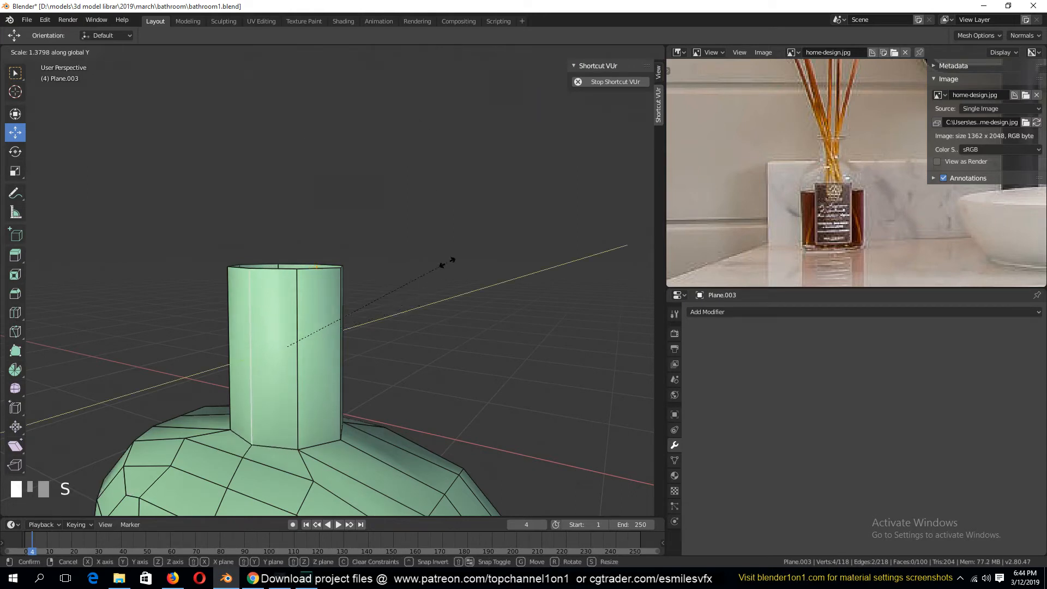
pyautogui.click(449, 262)
# Select the vertex loop around the neck's base and round it with To Sphere at factor 1.000
pyautogui.moveTo(426, 303); pyautogui.dragTo(223, 330, button='middle')
pyautogui.press('1')
pyautogui.keyDown('alt'); pyautogui.click(363, 449); pyautogui.keyUp('alt')
pyautogui.press('`')
pyautogui.keyDown('alt'); pyautogui.keyDown('shift'); pyautogui.click(219, 352); pyautogui.keyUp('shift'); pyautogui.keyUp('alt')
pyautogui.press('`')
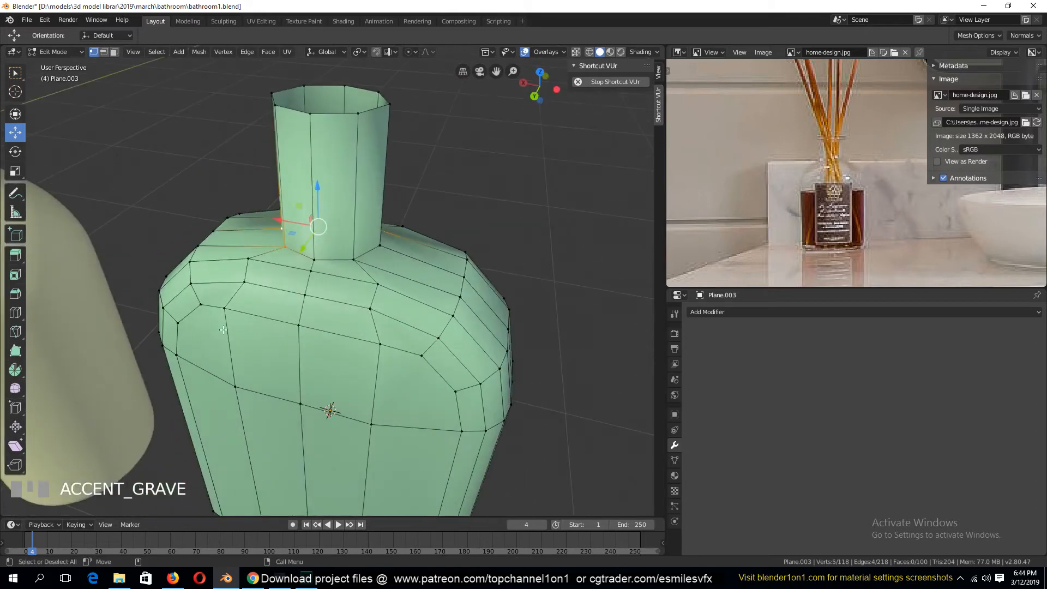
pyautogui.keyDown('alt'); pyautogui.keyDown('shift'); pyautogui.click(321, 263); pyautogui.keyUp('shift'); pyautogui.keyUp('alt')
pyautogui.press('`')
pyautogui.moveTo(321, 263); pyautogui.dragTo(212, 289, button='middle')
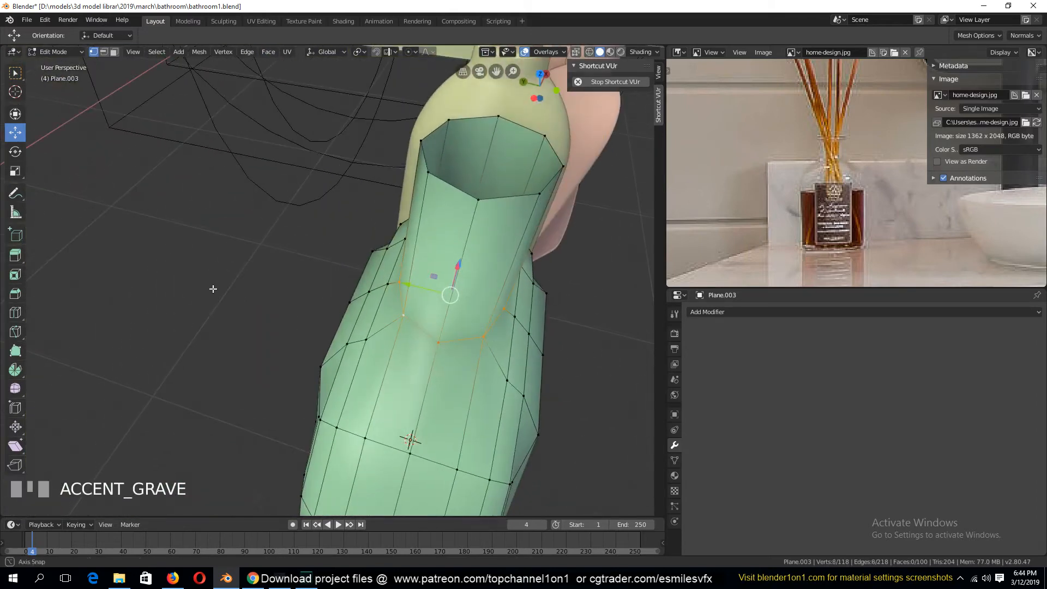
pyautogui.hotkey('shift', 'alt', 's')
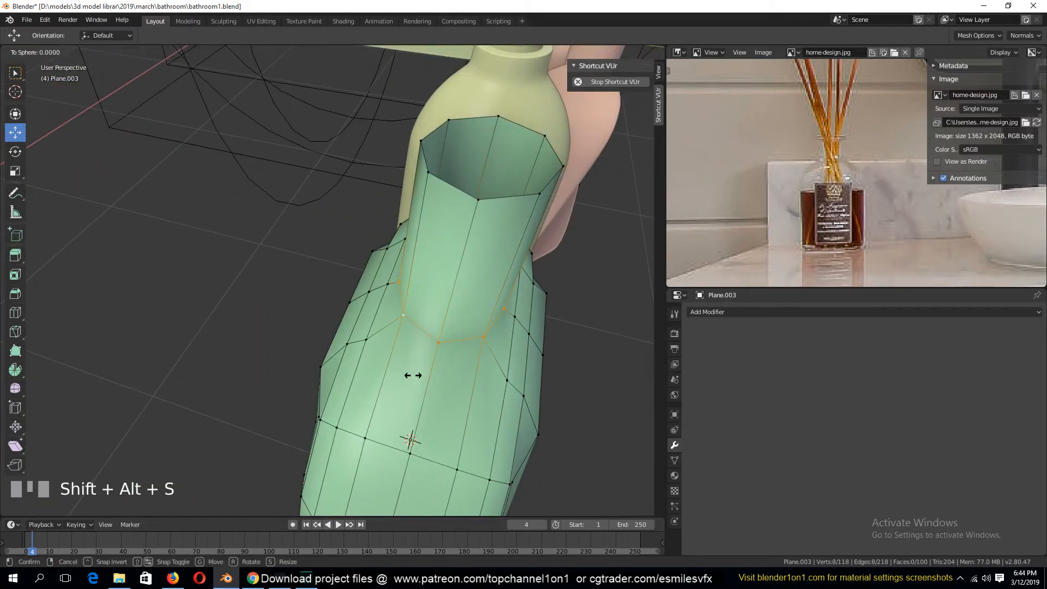
pyautogui.click(408, 361)
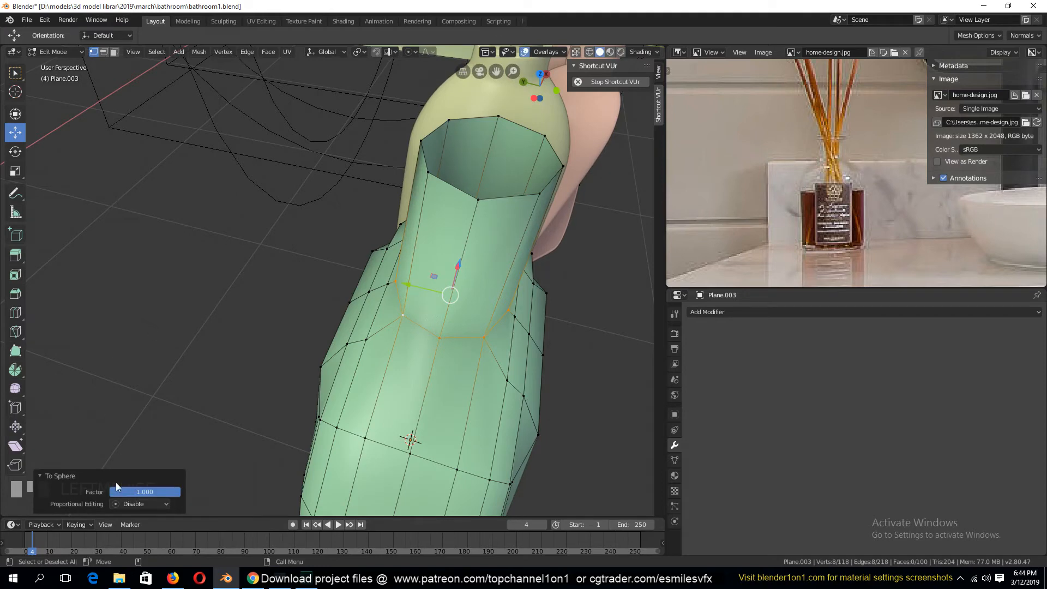
# Round the neck's open rim loop with To Sphere and check its shape from above
pyautogui.keyDown('alt'); pyautogui.click(512, 199); pyautogui.keyUp('alt')
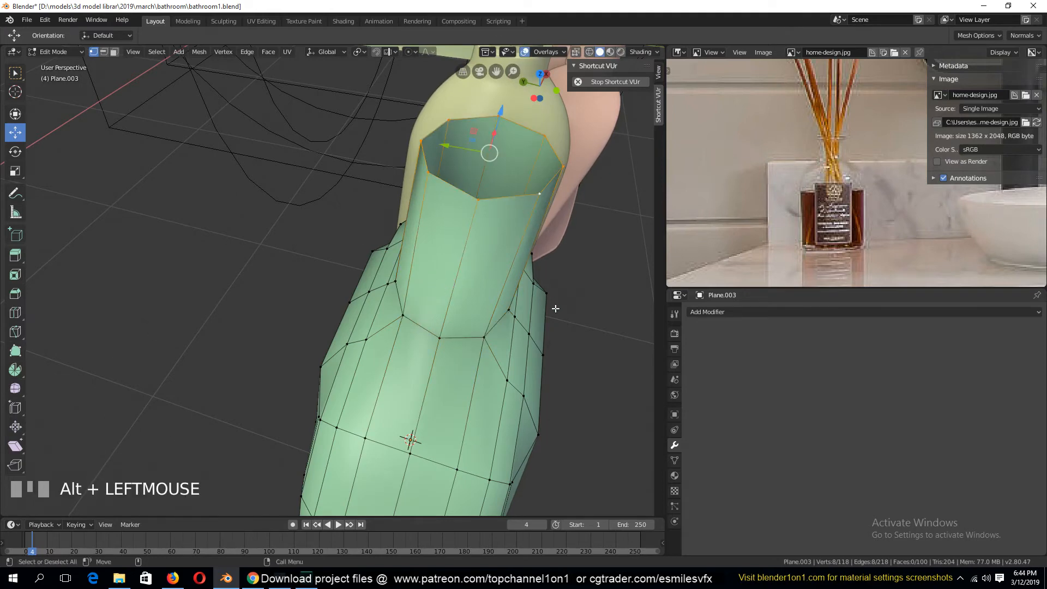
pyautogui.hotkey('shift', 'alt', 's')
pyautogui.press('Tab')
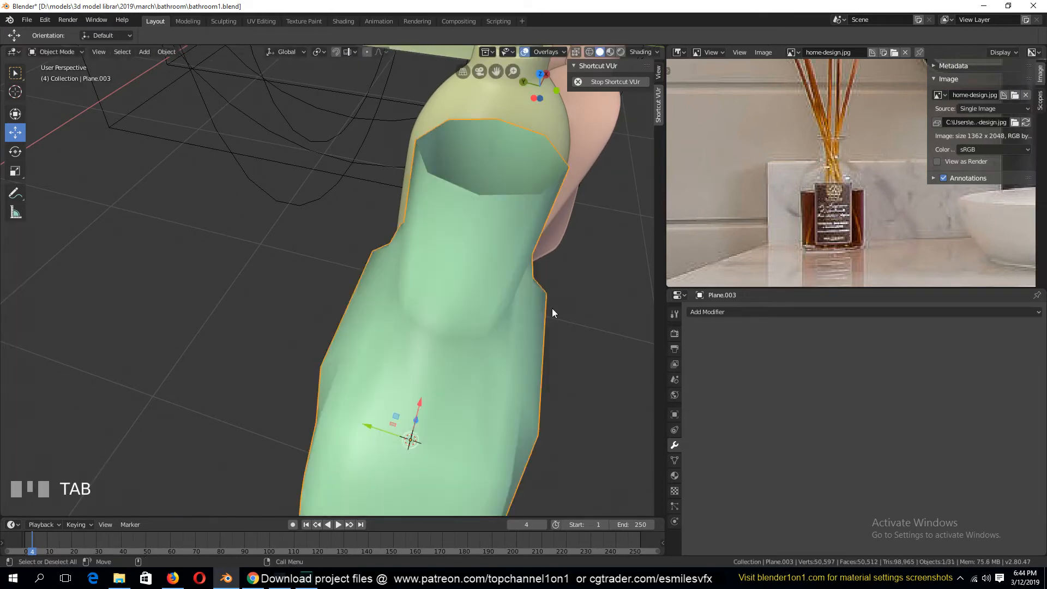
pyautogui.press('KP_7')
pyautogui.press('Tab')
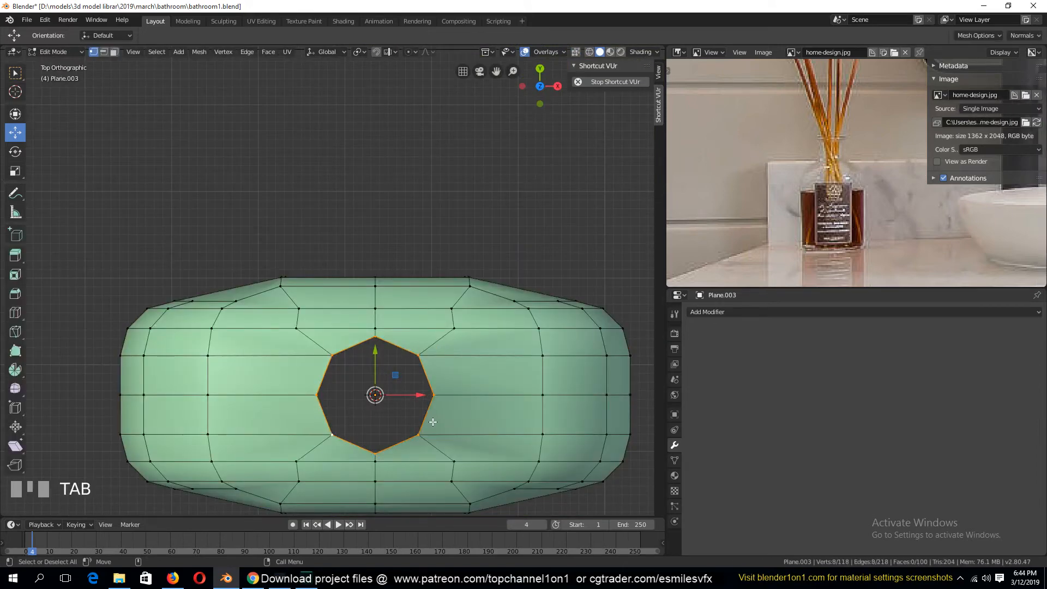
pyautogui.press('`')
pyautogui.scroll(-3, 452, 449)
pyautogui.press('Tab')
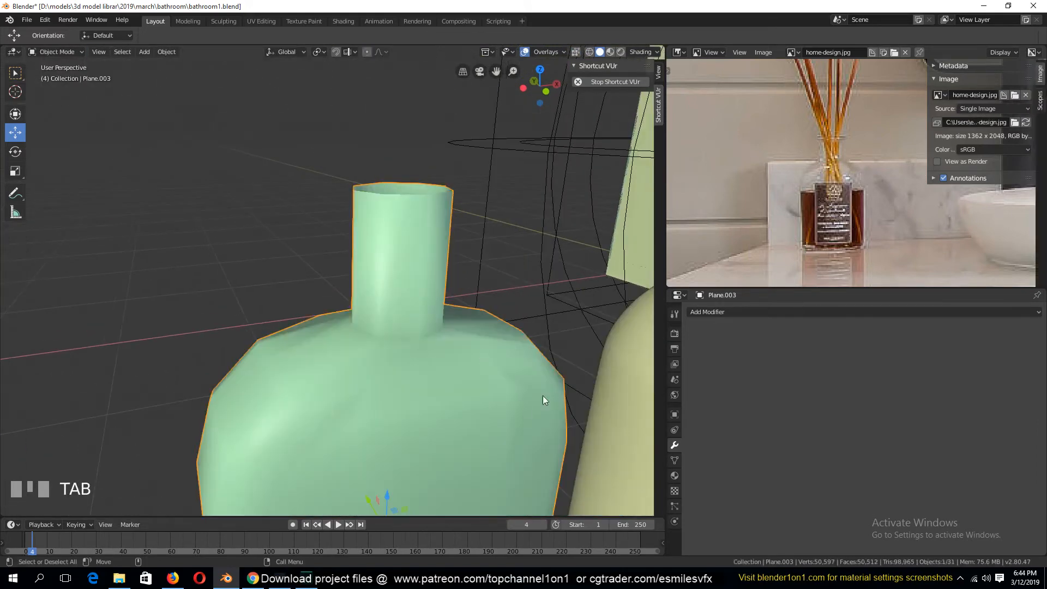
# Add a level 2 Subdivision modifier to the bottle and check the smoothed shape
pyautogui.hotkey('ctrl', '2')
pyautogui.scroll(-3, 195, 395)
pyautogui.moveTo(195, 394); pyautogui.dragTo(415, 375, button='middle')
pyautogui.press('`')
pyautogui.scroll(4, 415, 376)
# Add one loop cut around the neck and slide it toward the base with a factor of 0.821
pyautogui.press('Tab')
pyautogui.hotkey('ctrl', 'r')
pyautogui.click(349, 275)
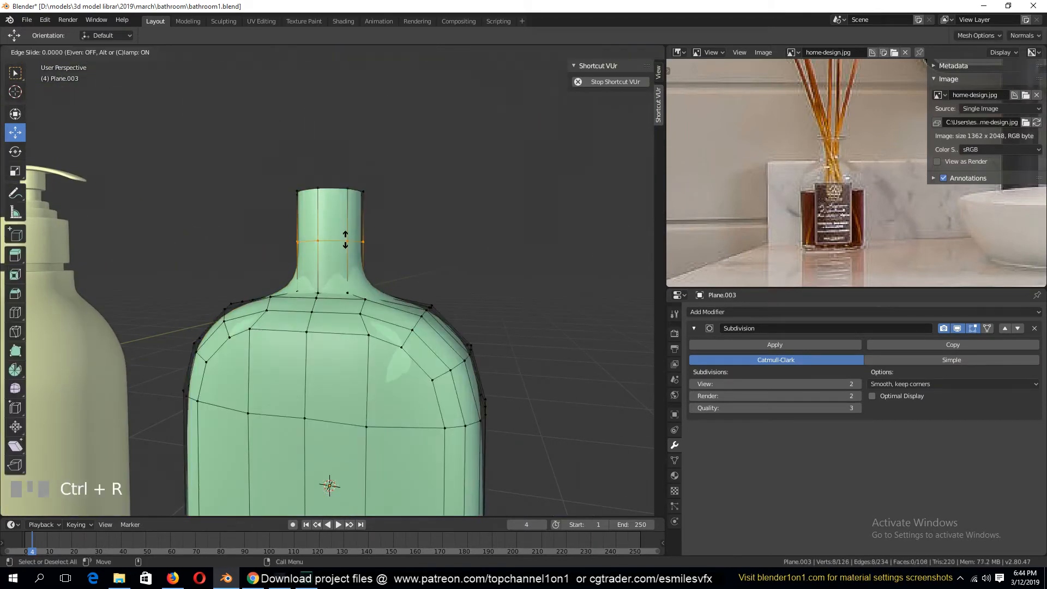
pyautogui.click(349, 279)
# Select the first edges around the neck's base and turn off the Subdivision modifier's render and viewport display
pyautogui.moveTo(349, 280); pyautogui.dragTo(425, 278, button='middle')
pyautogui.scroll(3, 431, 279)
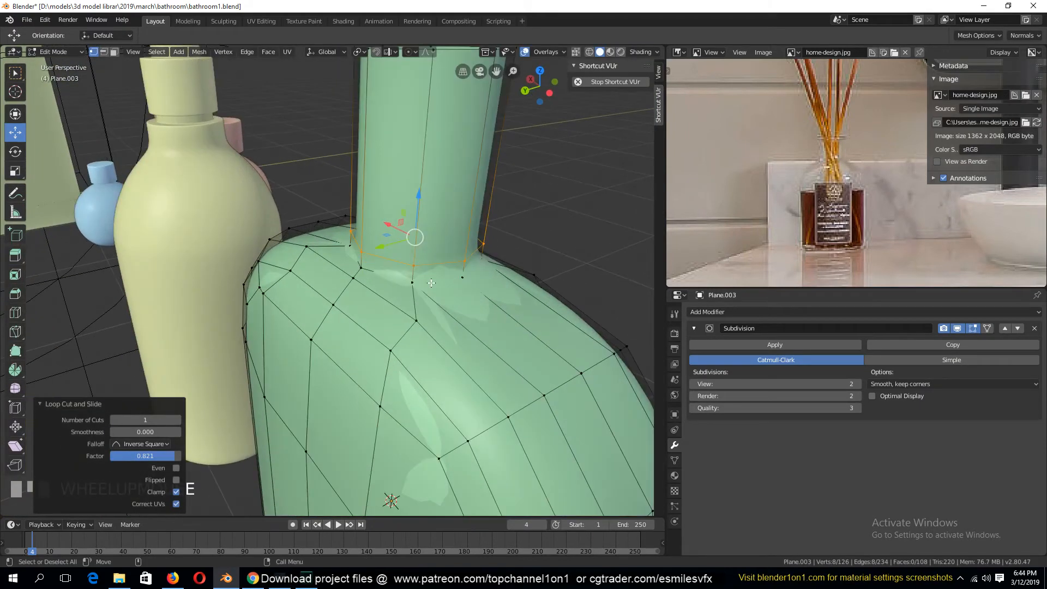
pyautogui.press('2')
pyautogui.keyDown('alt'); pyautogui.click(472, 305); pyautogui.keyUp('alt')
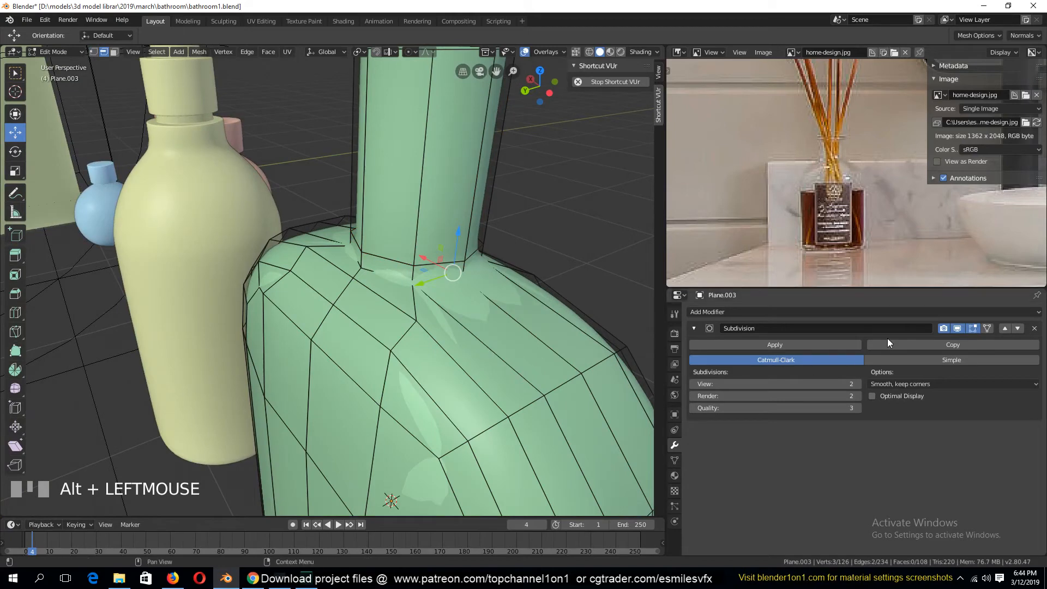
pyautogui.click(945, 328)
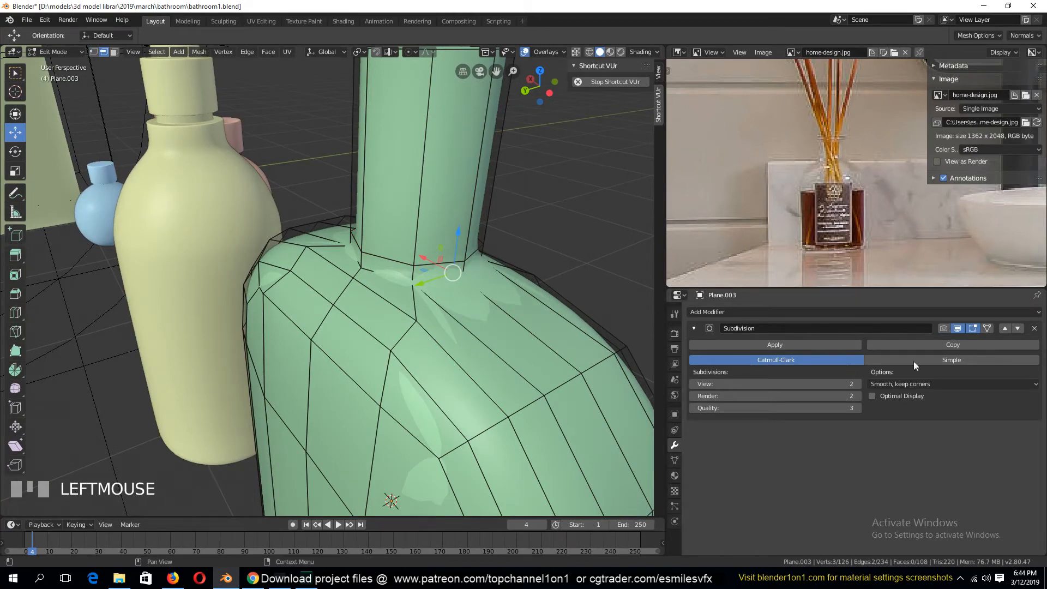
pyautogui.click(959, 328)
# Select the remaining edges around the neck's base and bevel the loop by about 0.011 m
pyautogui.keyDown('alt'); pyautogui.keyDown('shift'); pyautogui.click(474, 270); pyautogui.keyUp('shift'); pyautogui.keyUp('alt')
pyautogui.press('`')
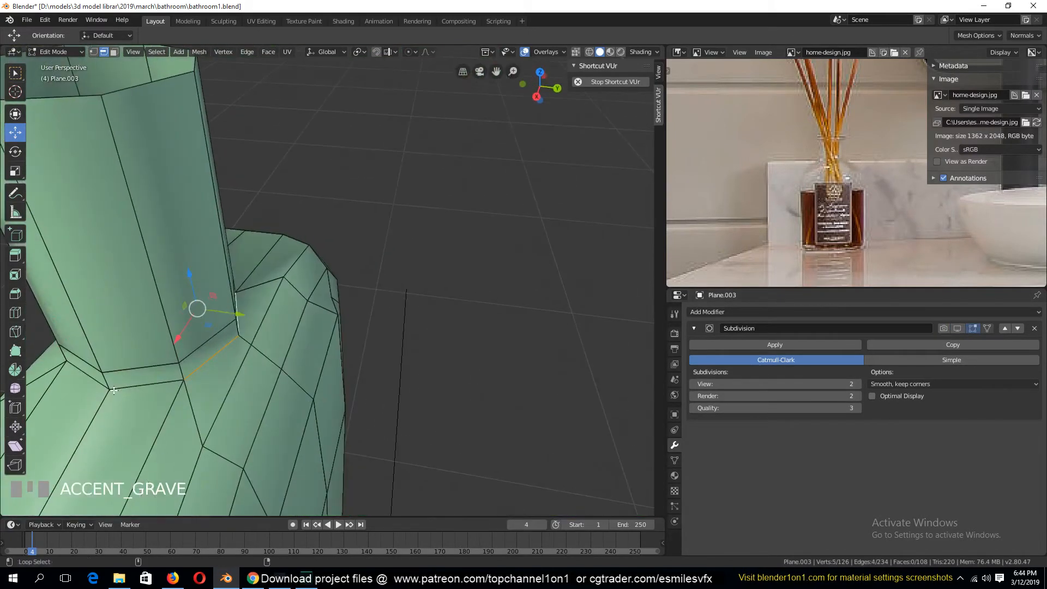
pyautogui.keyDown('alt'); pyautogui.keyDown('shift'); pyautogui.click(113, 390); pyautogui.keyUp('shift'); pyautogui.keyUp('alt')
pyautogui.press('`')
pyautogui.keyDown('alt'); pyautogui.keyDown('shift'); pyautogui.click(481, 413); pyautogui.keyUp('shift'); pyautogui.keyUp('alt')
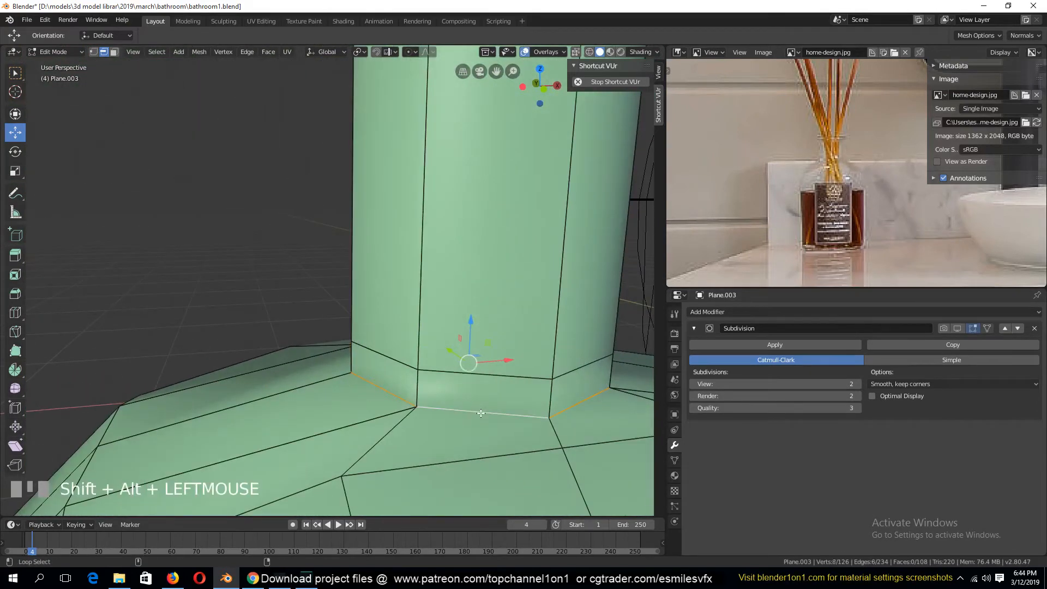
pyautogui.scroll(-1, 481, 412)
pyautogui.hotkey('ctrl', 'b')
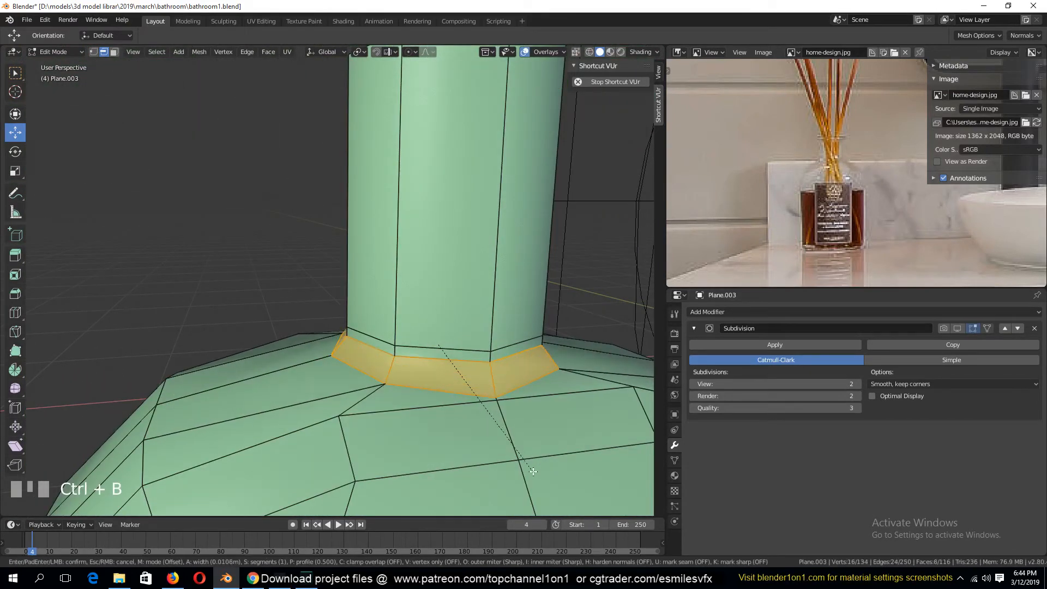
pyautogui.click(532, 471)
pyautogui.scroll(-3, 487, 377)
pyautogui.press('`')
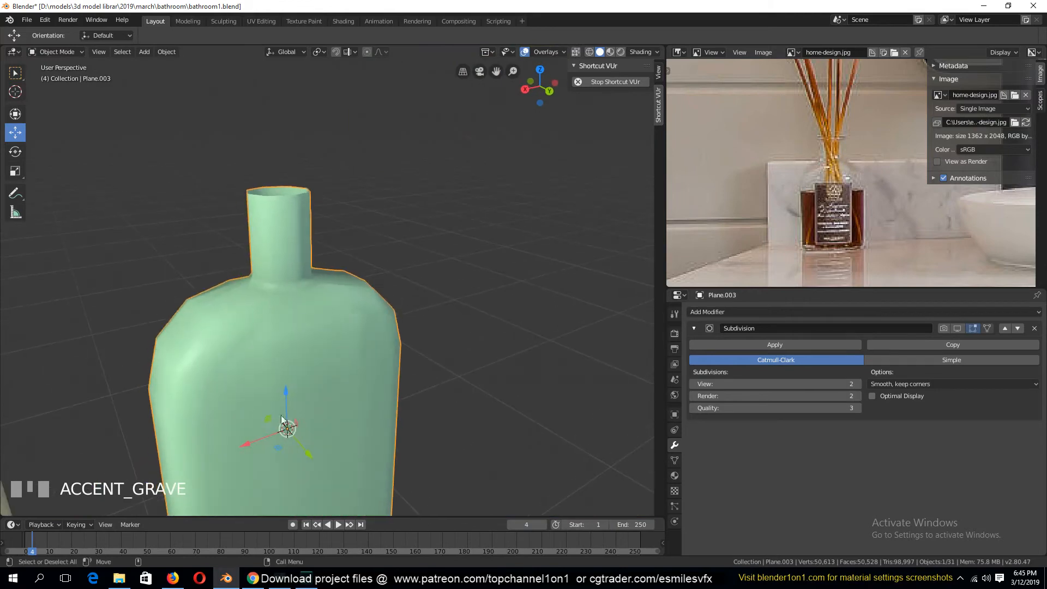
# Shorten the neck by moving its open rim loop down 0.0695 m
pyautogui.press('Tab')
pyautogui.keyDown('alt'); pyautogui.click(288, 199); pyautogui.keyUp('alt')
pyautogui.moveTo(275, 136); pyautogui.dragTo(277, 148)
pyautogui.scroll(5, 386, 453)
pyautogui.scroll(-3, 386, 453)
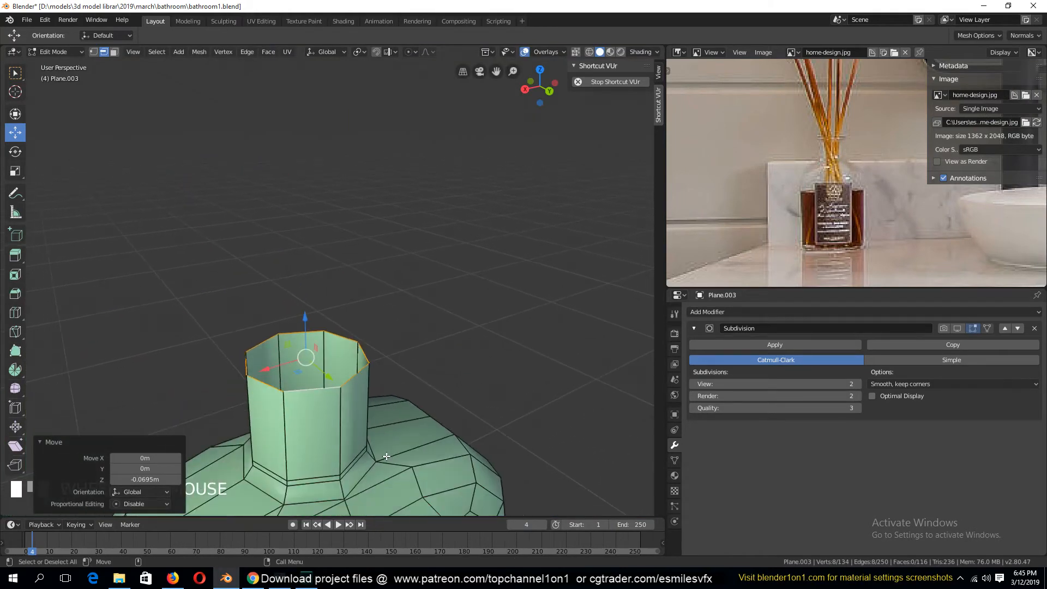
# Extrude the neck's rim outward at scale 1.071 and extrude that loop slightly upward along Z to form a lip
pyautogui.press('e')
pyautogui.click(386, 455)
pyautogui.press('s')
pyautogui.click(393, 461)
pyautogui.press('e')
pyautogui.press('z')
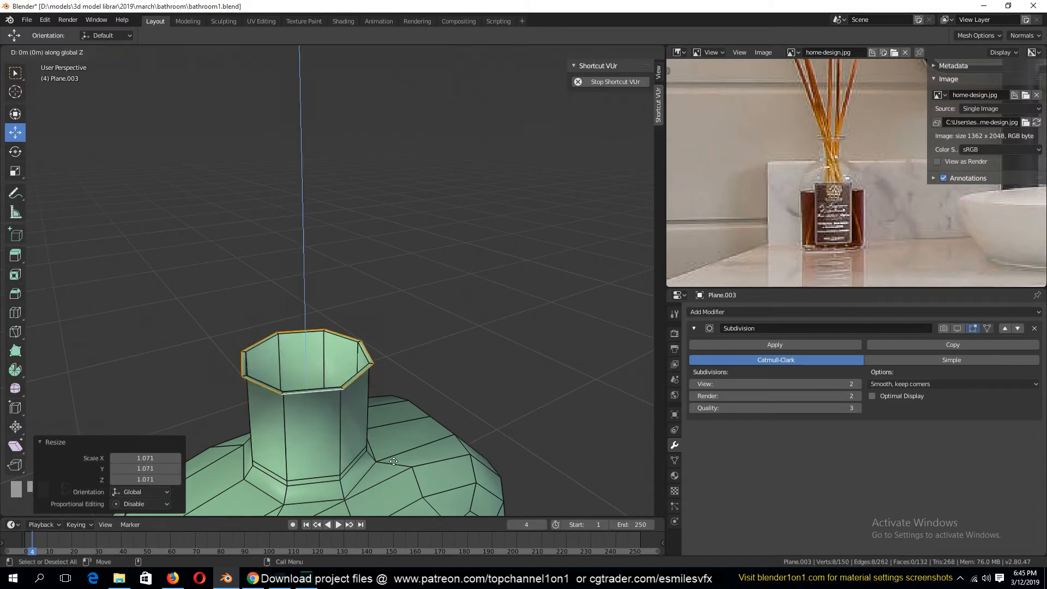
pyautogui.click(396, 454)
# Scale the lip's top loop inward to 0.732 and extrude it along Z into the neck
pyautogui.press('s')
pyautogui.click(384, 421)
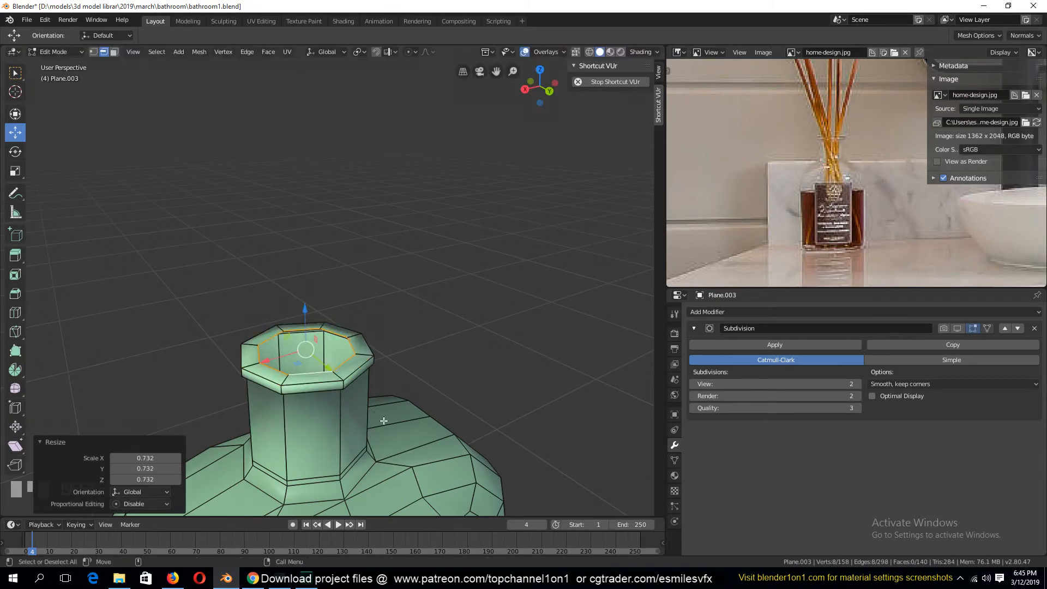
pyautogui.press('e')
pyautogui.press('z')
pyautogui.click(383, 421)
pyautogui.press('Tab')
pyautogui.scroll(-3, 384, 454)
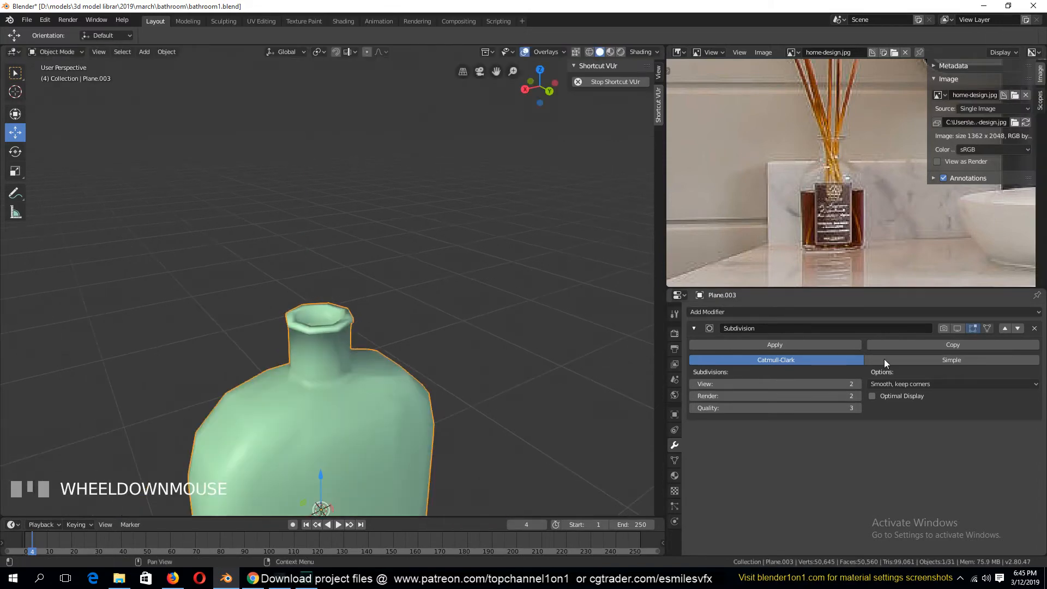
# Turn the Subdivision modifier's viewport display back on and inspect the smoothed bottle from several sides
pyautogui.click(958, 329)
pyautogui.hotkey('alt', 'a')
pyautogui.press('`')
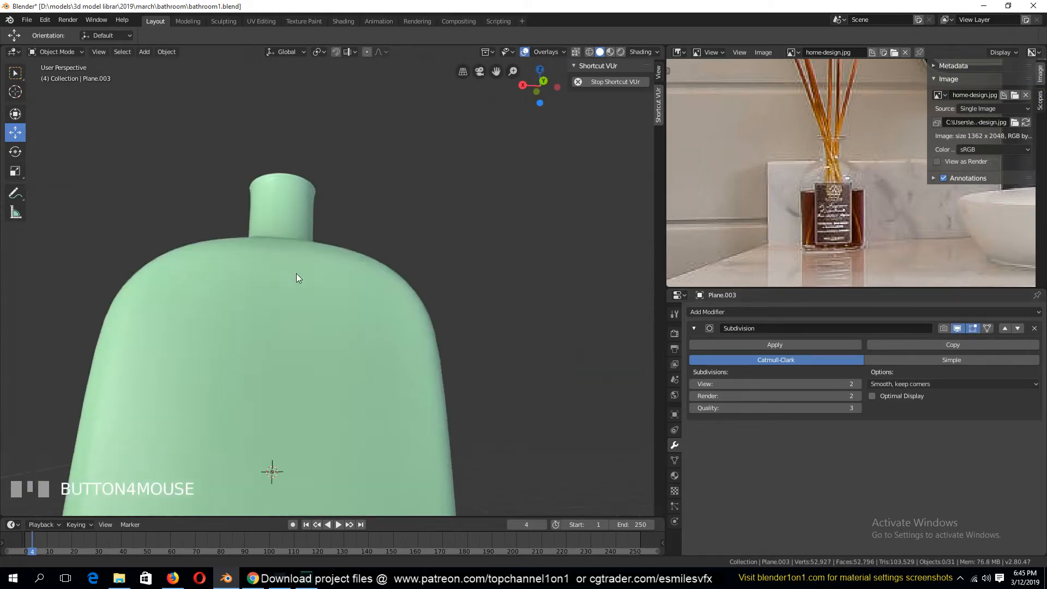
pyautogui.scroll(-3, 320, 306)
pyautogui.press('`')
# Extrude the bottle's open bottom edge loop in place and scale it inward to 0.743
pyautogui.press('Tab')
pyautogui.press('`')
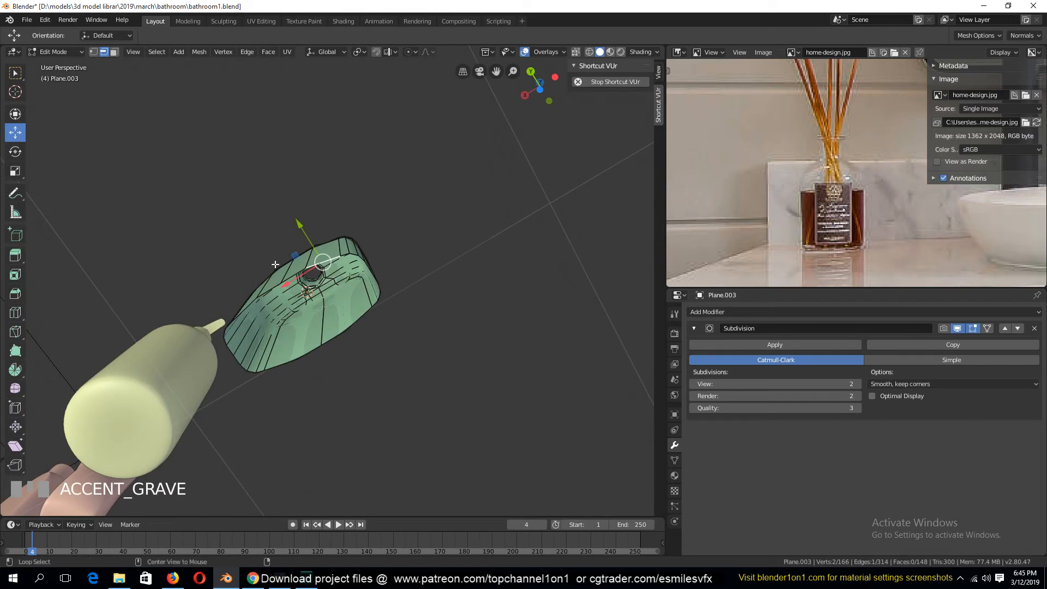
pyautogui.keyDown('alt'); pyautogui.click(291, 272); pyautogui.keyUp('alt')
pyautogui.press('`')
pyautogui.hotkey('alt', 'a')
pyautogui.keyDown('alt'); pyautogui.click(381, 346); pyautogui.keyUp('alt')
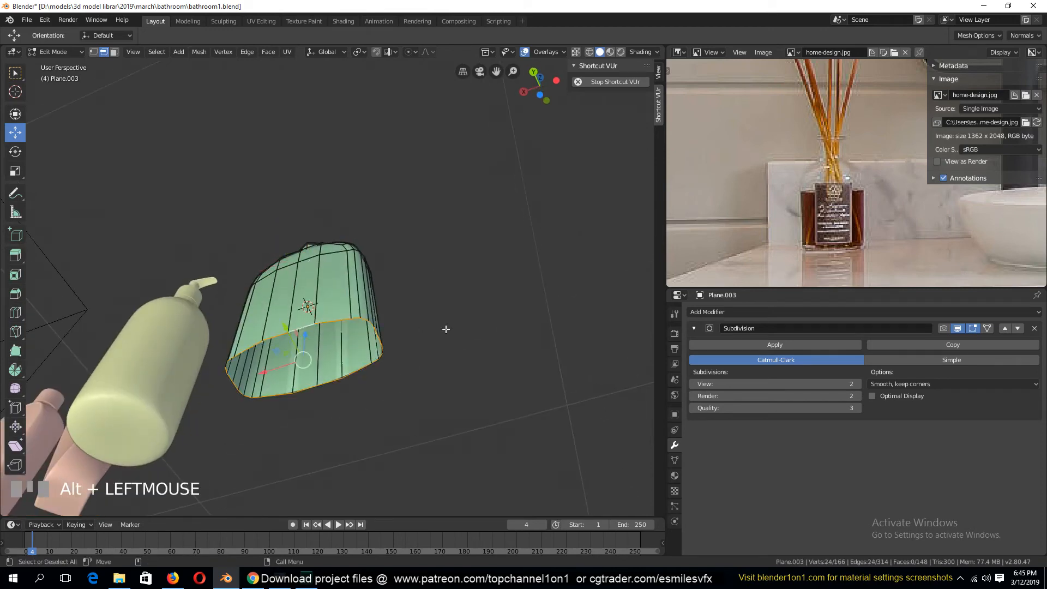
pyautogui.press('e')
pyautogui.press('Escape')
pyautogui.press('s')
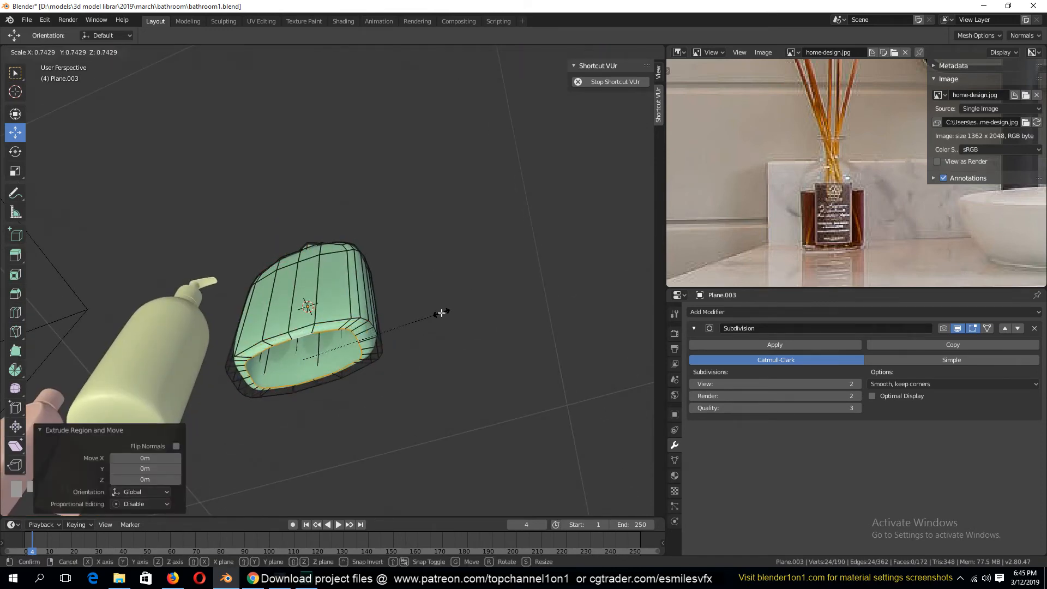
pyautogui.click(442, 312)
# Move the inner bottom loop down 0.0266 m in front view
pyautogui.press('KP_1')
pyautogui.scroll(3, 399, 354)
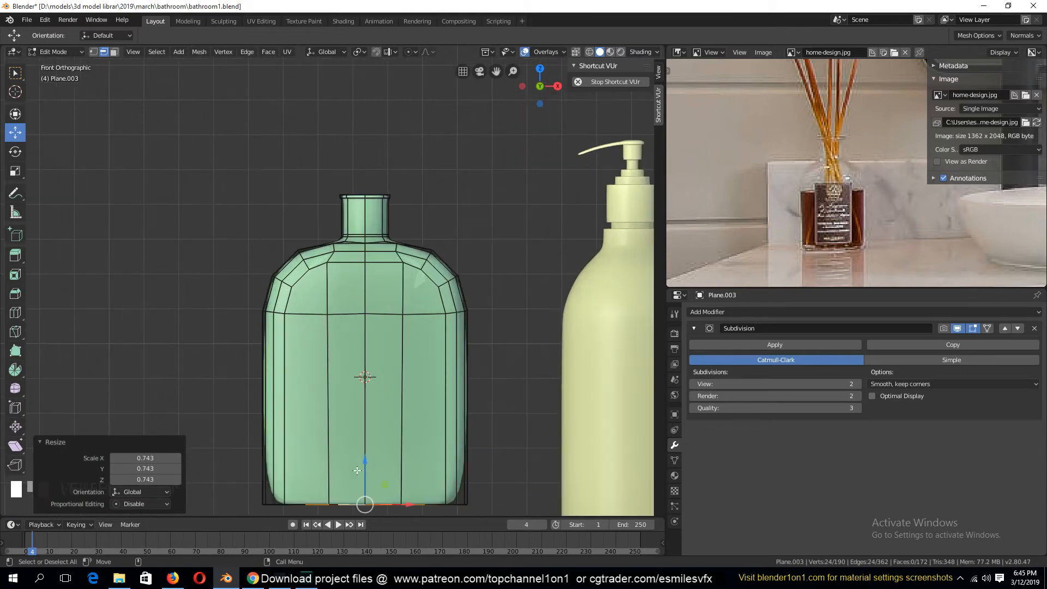
pyautogui.press('g')
pyautogui.click(327, 483)
# Add one horizontal loop cut around the body and slide it toward the base with a factor of -0.814
pyautogui.hotkey('ctrl', 'r')
pyautogui.click(266, 415)
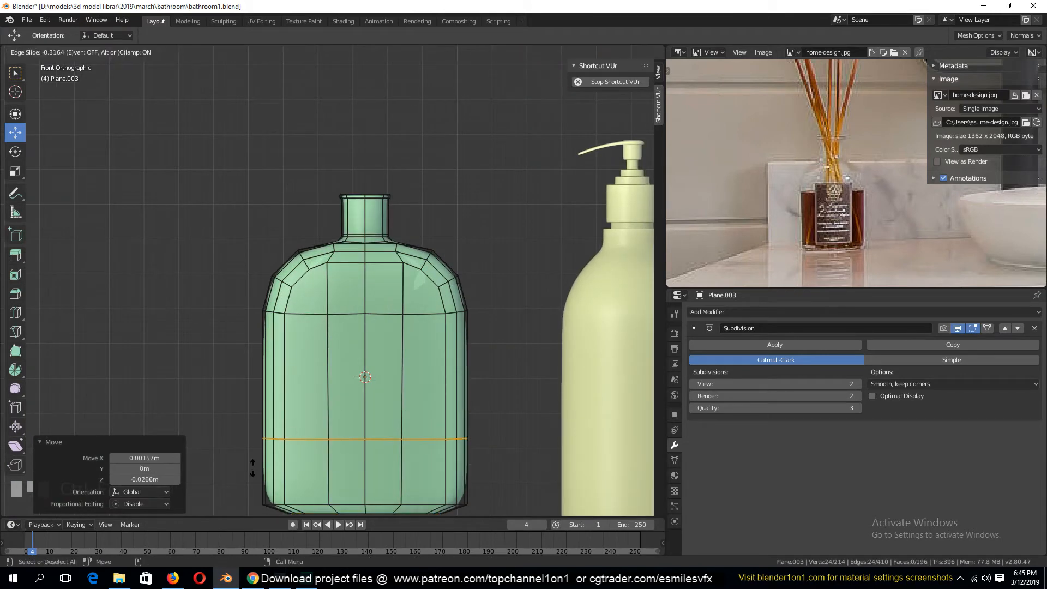
pyautogui.click(253, 507)
pyautogui.keyDown('shift'); pyautogui.scroll(4, 375, 356); pyautogui.keyUp('shift')
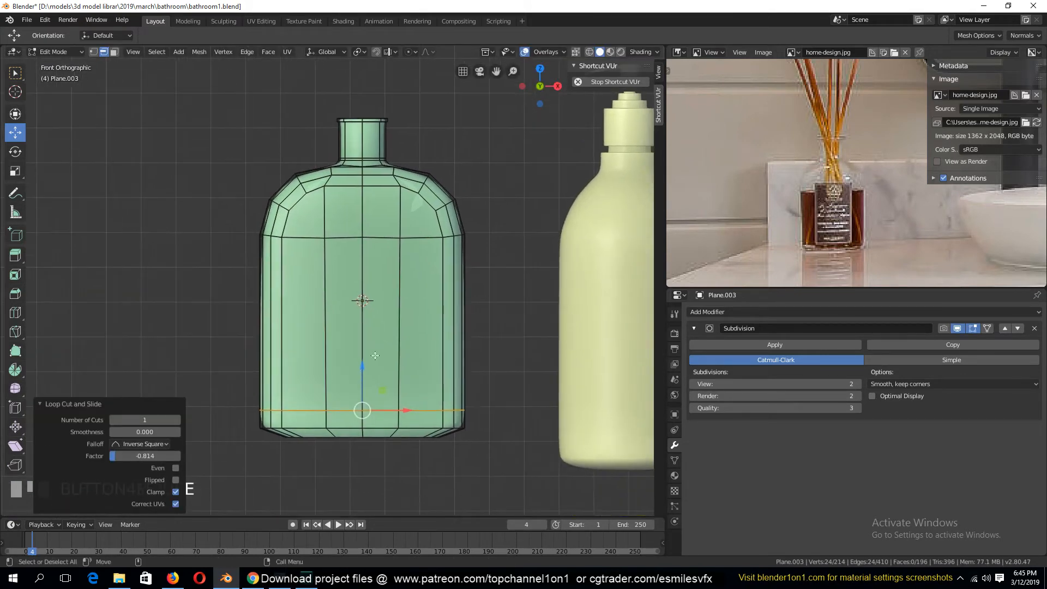
# Delete the inner loop extruded below the bottle's base
pyautogui.keyDown('alt'); pyautogui.click(383, 437); pyautogui.keyUp('alt')
pyautogui.press('x')
pyautogui.click(409, 408)
# Fill the bottle's open bottom loop with a face and inset it by about 0.033 m
pyautogui.keyDown('alt'); pyautogui.click(441, 429); pyautogui.keyUp('alt')
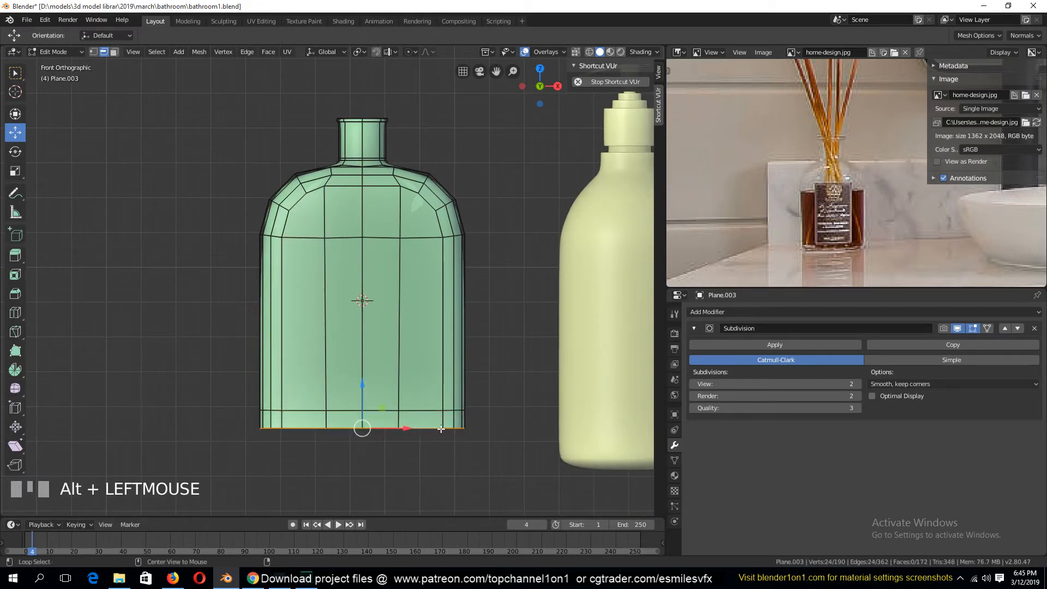
pyautogui.press('`')
pyautogui.moveTo(441, 439); pyautogui.dragTo(405, 338, button='middle')
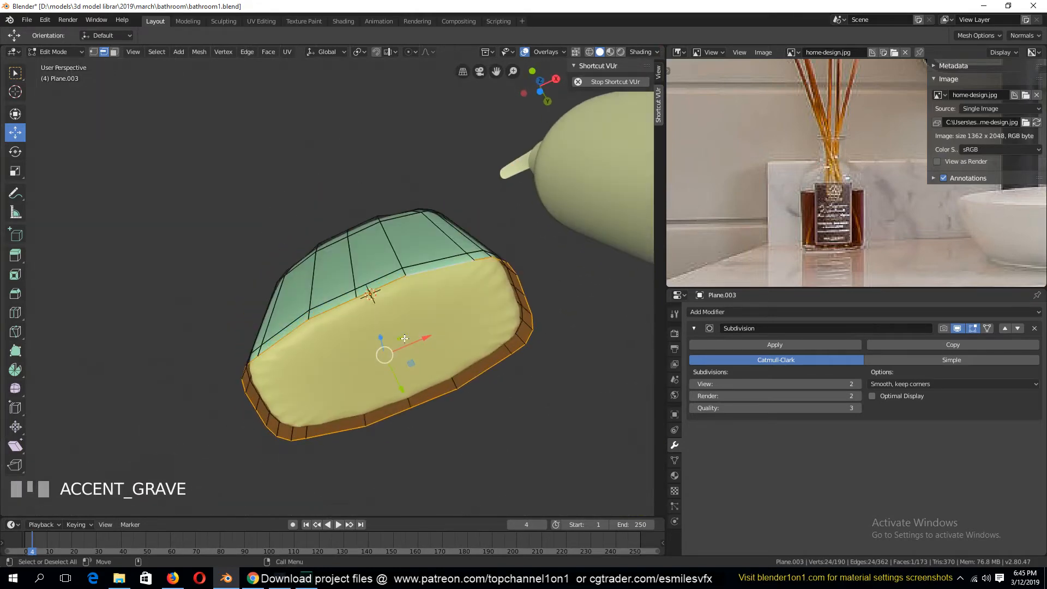
pyautogui.press('i')
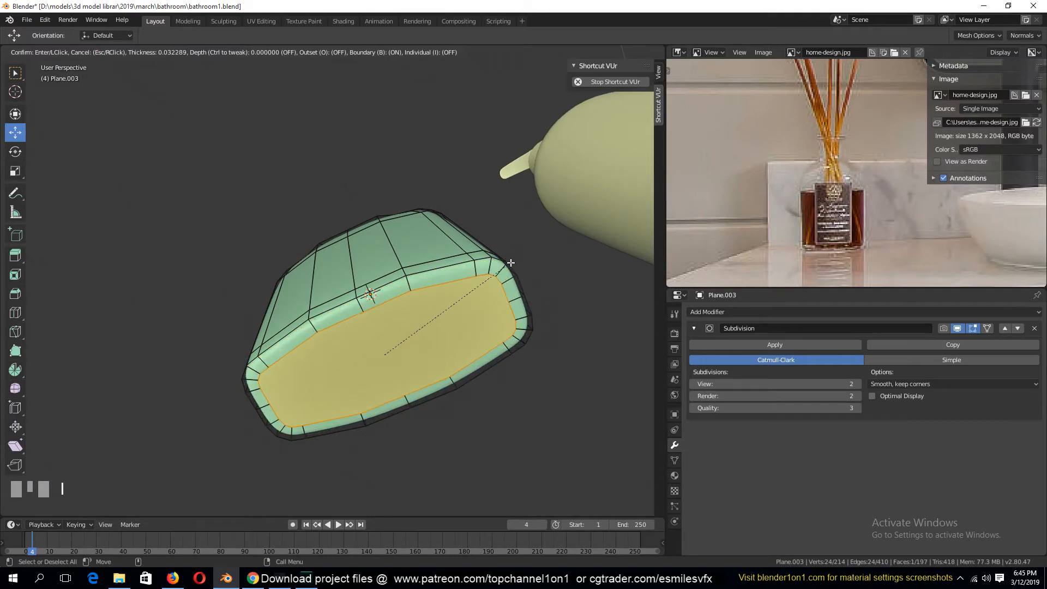
pyautogui.click(512, 256)
# Extrude the inset base face slightly into the bottle to recess the underside, and check the smoothed result
pyautogui.moveTo(512, 256); pyautogui.dragTo(509, 282, button='middle')
pyautogui.press('e')
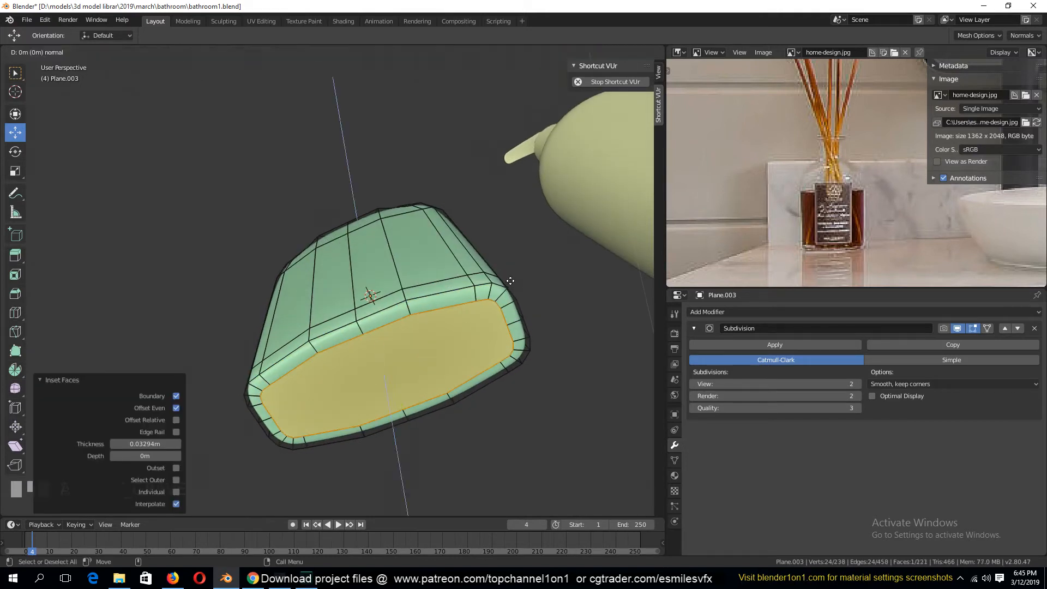
pyautogui.click(511, 275)
pyautogui.press('Tab')
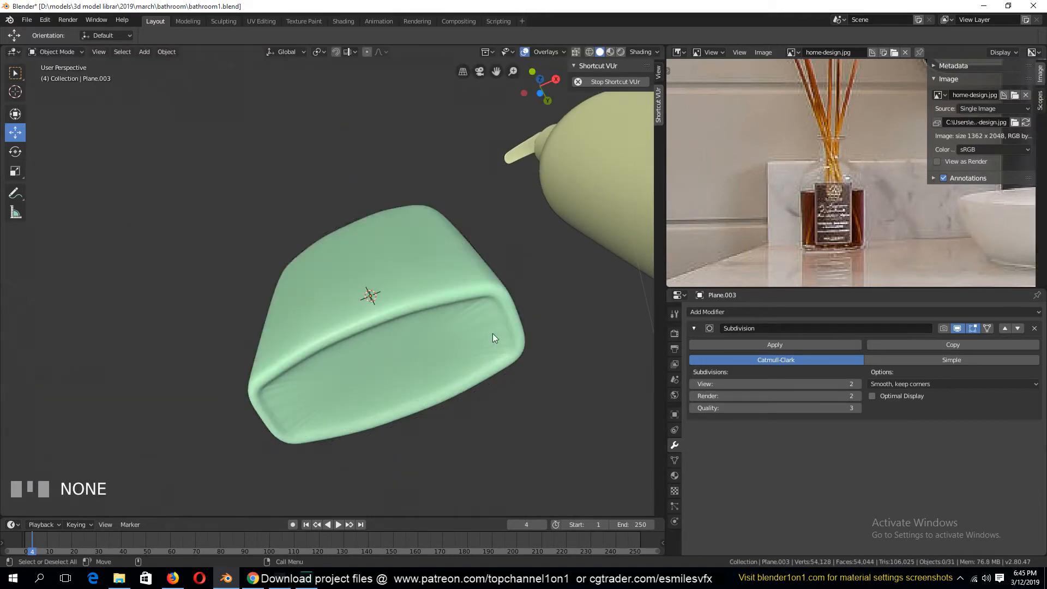
pyautogui.moveTo(492, 333); pyautogui.dragTo(480, 432, button='middle')
# Return to the front view, save bathroom1.blend, and reposition the reference photo to show the whole diffuser
pyautogui.press('KP_1')
pyautogui.hotkey('ctrl', 's')
pyautogui.scroll(-2, 831, 205)
pyautogui.moveTo(831, 205); pyautogui.dragTo(833, 217, button='middle')
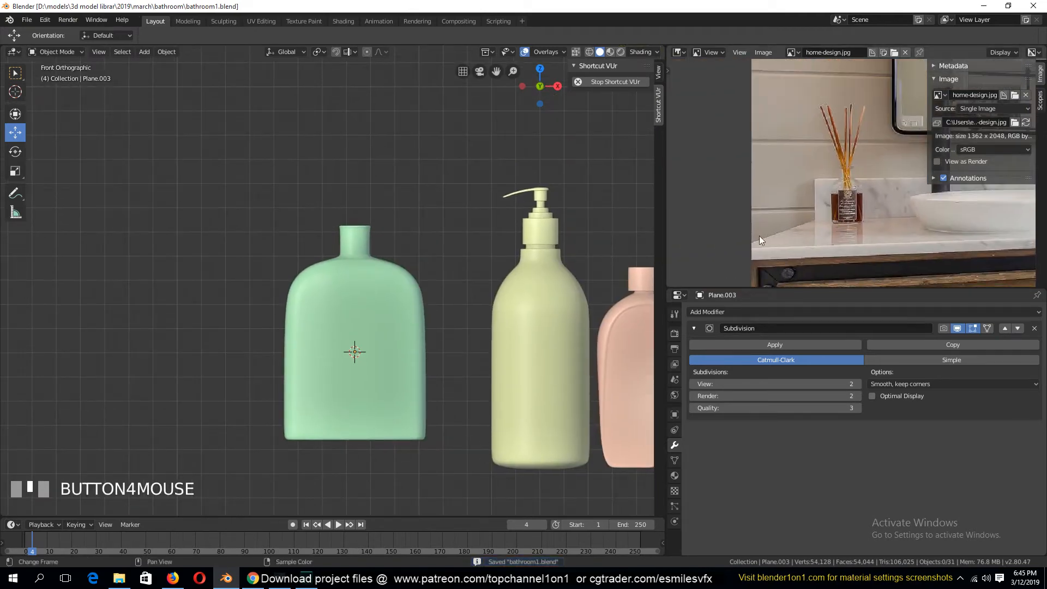
pyautogui.hotkey('ctrl', 's')
# Display the scene in wireframe, add a cube at the bottle's centre, and scale it to 0.182
pyautogui.press('z')
pyautogui.hotkey('alt', 'a')
pyautogui.hotkey('shift', 'a')
pyautogui.moveTo(311, 180)
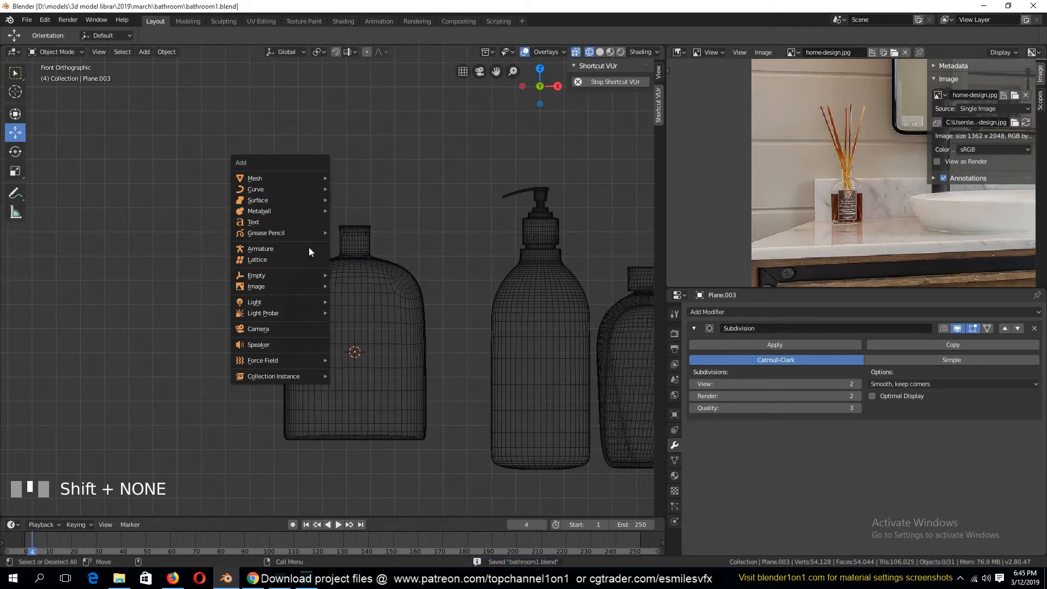
pyautogui.moveTo(274, 179)
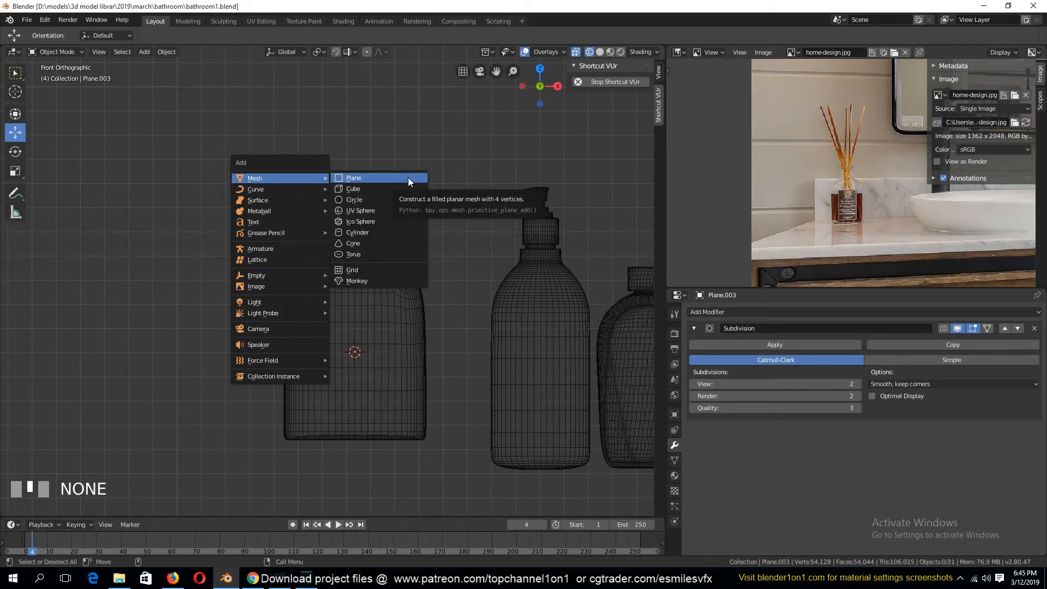
pyautogui.click(394, 188)
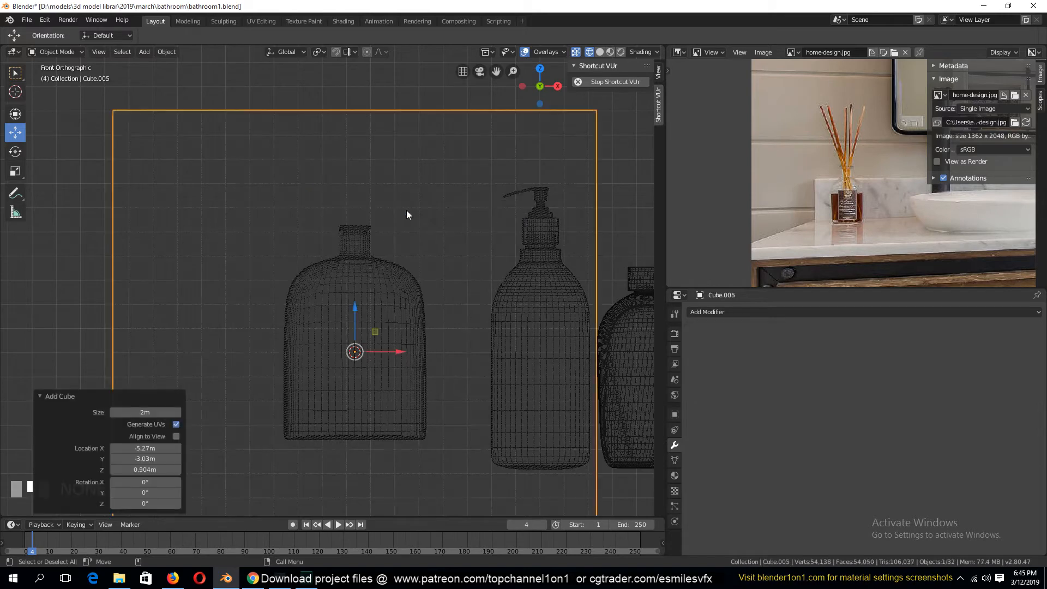
pyautogui.press('s')
pyautogui.click(375, 401)
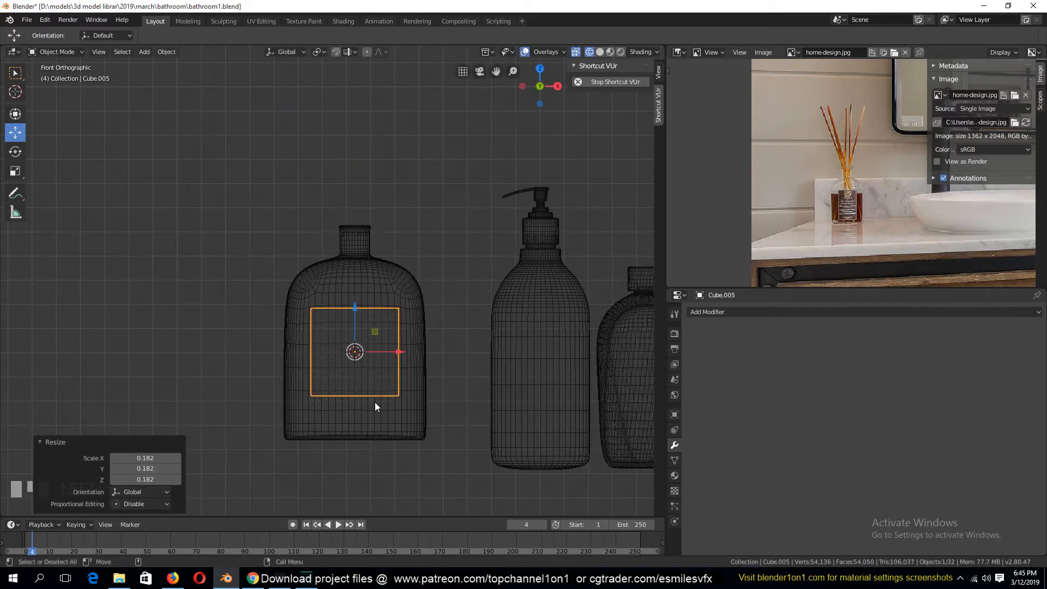
pyautogui.press('s')
pyautogui.press('x')
pyautogui.rightClick(447, 363)
# Narrow the cube in X and Y only, scaling it by 0.485 and again by 0.117
pyautogui.press('s')
pyautogui.hotkey('shift', 'z')
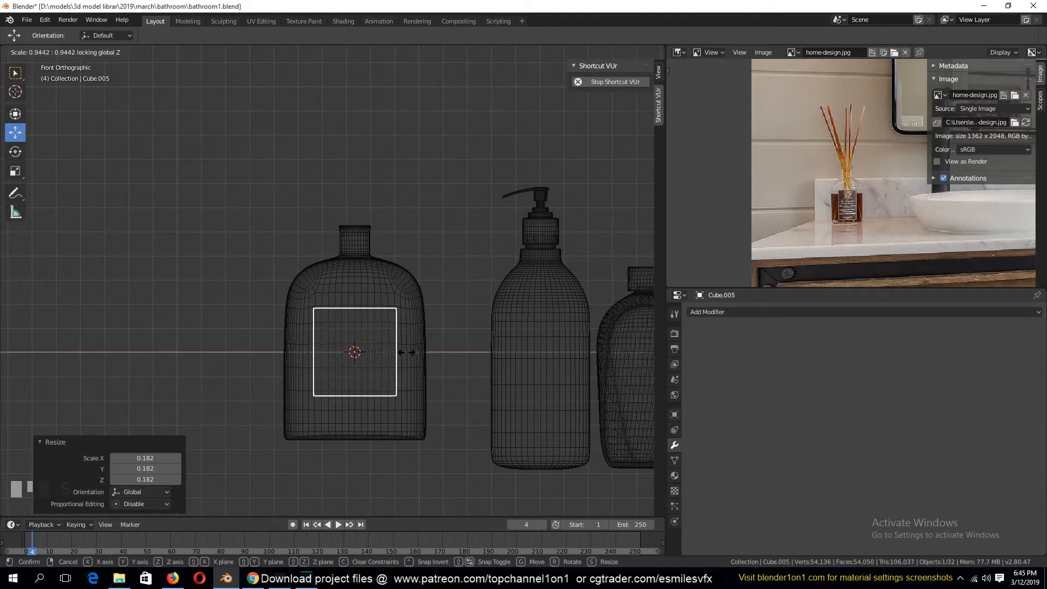
pyautogui.click(348, 365)
pyautogui.press('s')
pyautogui.hotkey('shift', 'z')
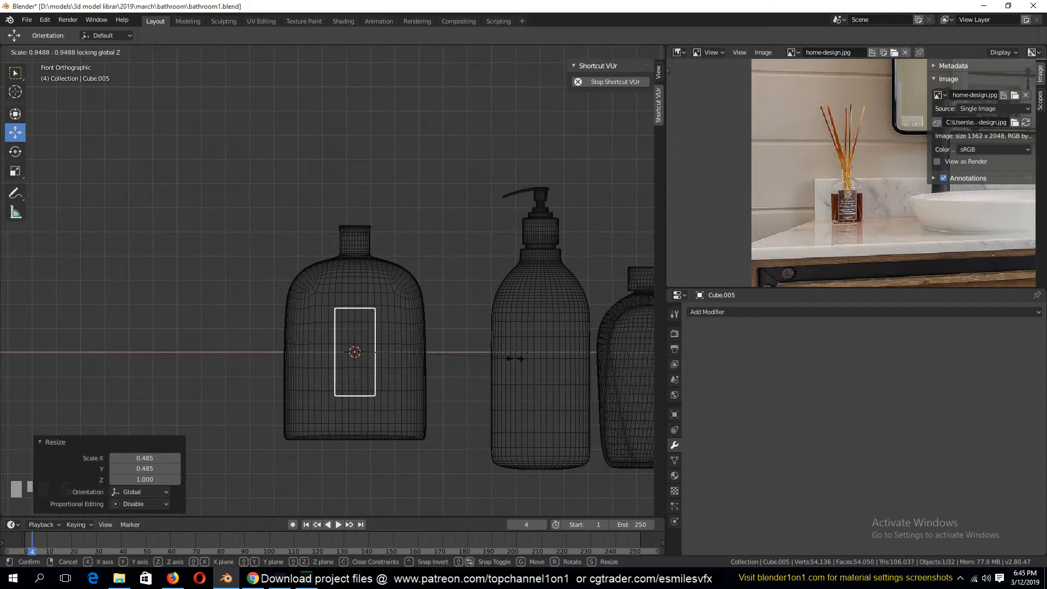
pyautogui.click(373, 367)
# Stretch the narrow box along Z by 3.396 and move it up so it sticks out of the bottle's neck
pyautogui.press('s')
pyautogui.press('z')
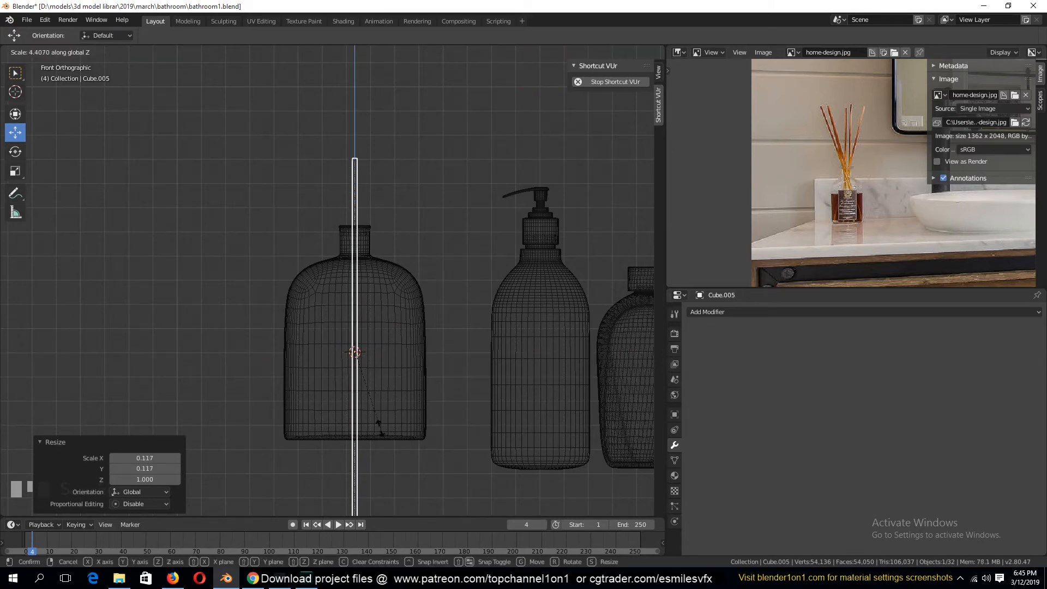
pyautogui.click(377, 414)
pyautogui.press('g')
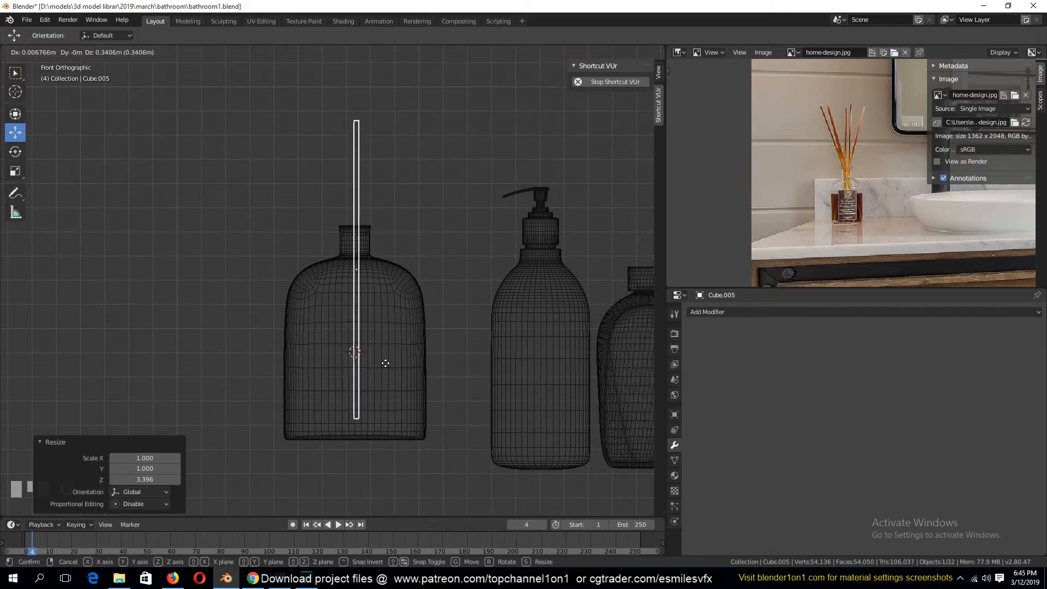
pyautogui.click(386, 372)
# Scale the four vertices at the stick's top end to taper it
pyautogui.press('Tab')
pyautogui.press('1')
pyautogui.hotkey('alt', 'a')
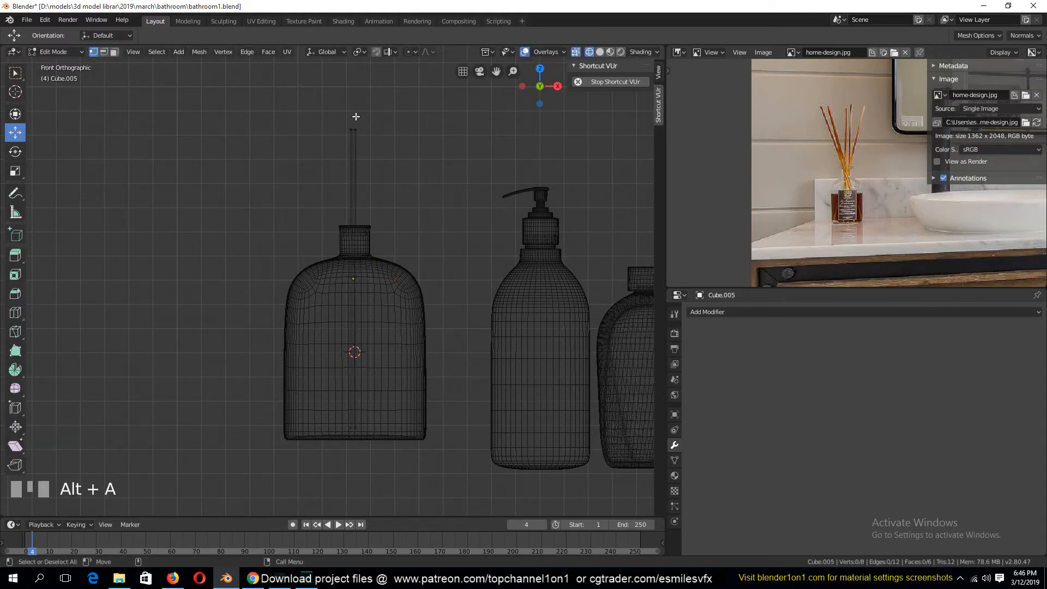
pyautogui.press('c')
pyautogui.click(351, 133)
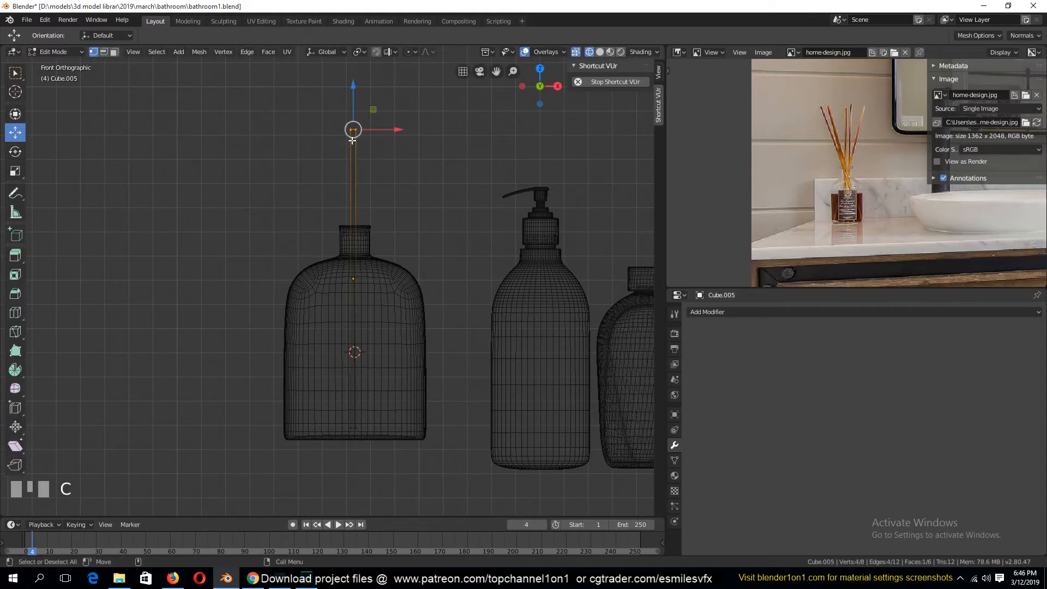
pyautogui.press('s')
pyautogui.click(426, 213)
pyautogui.press('Tab')
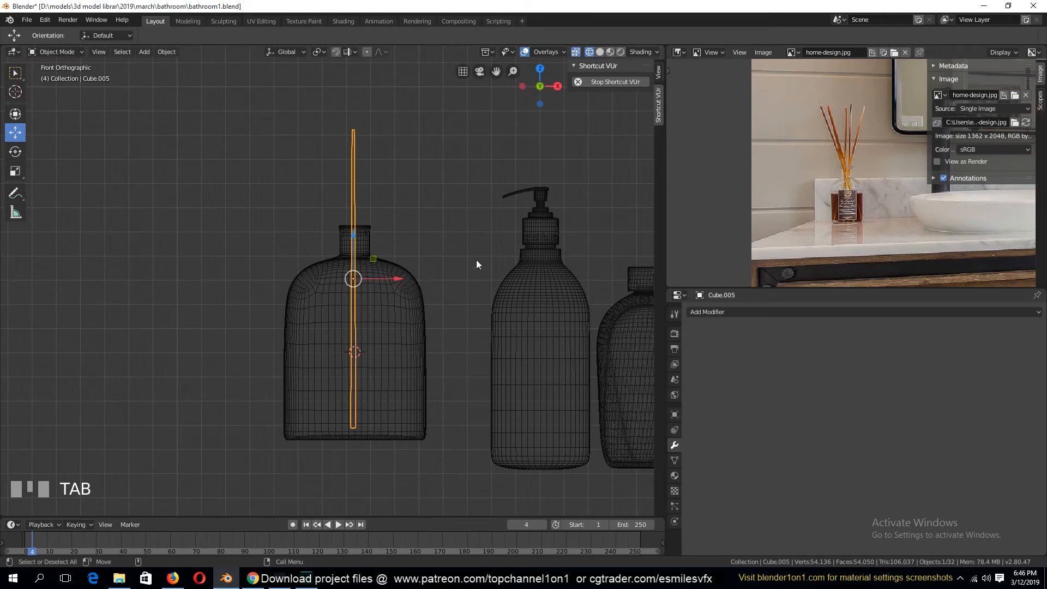
# Tilt the stick 5.7° and move it -0.0135 m in X and -0.0338 m in Z, then check its placement in solid shading
pyautogui.press('r')
pyautogui.click(485, 277)
pyautogui.press('g')
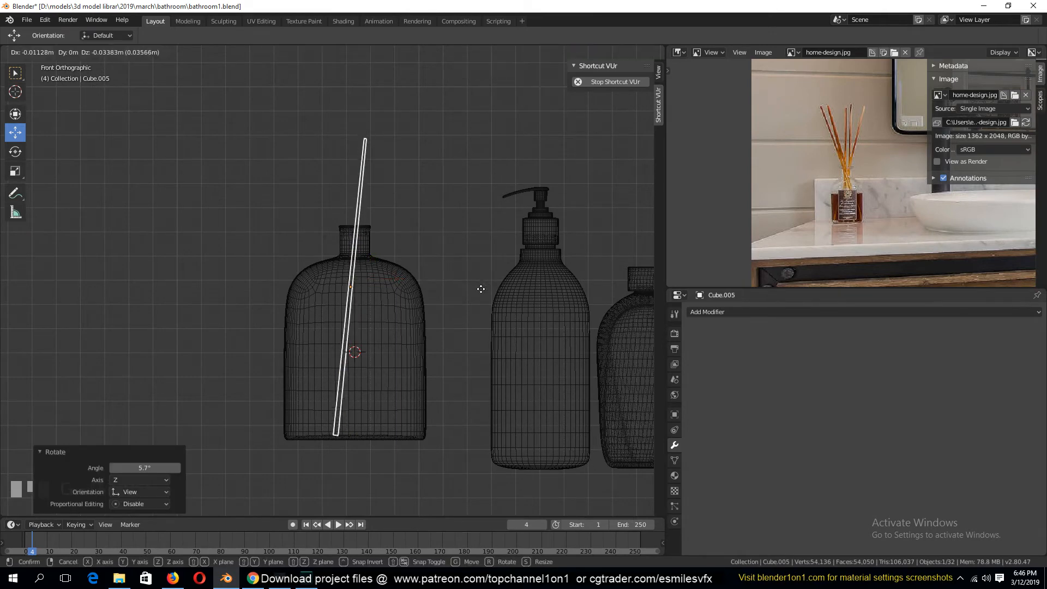
pyautogui.click(480, 289)
pyautogui.press('KP_7')
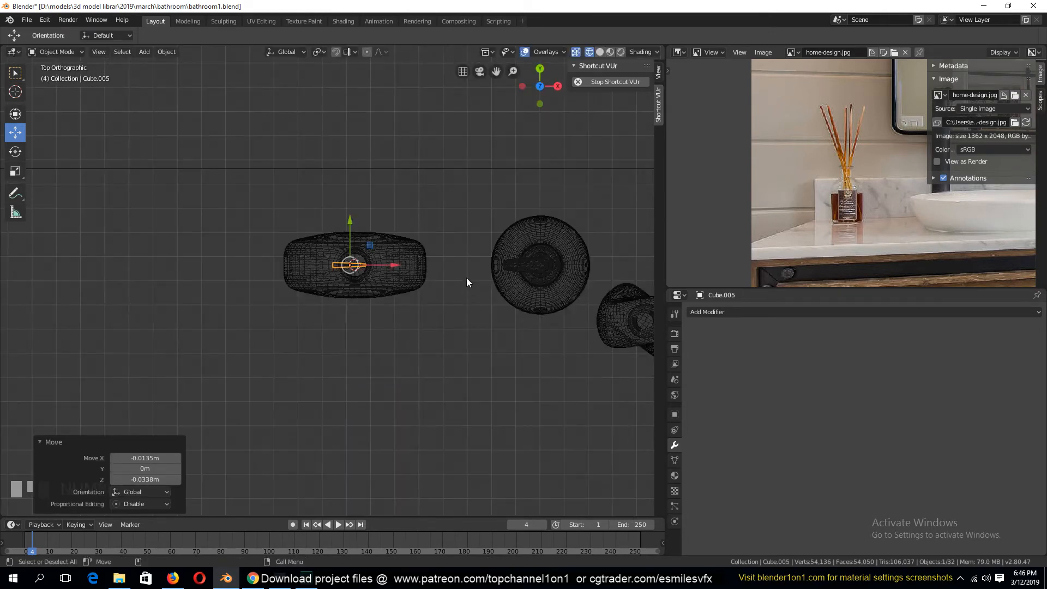
pyautogui.press('z')
pyautogui.moveTo(496, 249); pyautogui.dragTo(456, 182, button='middle')
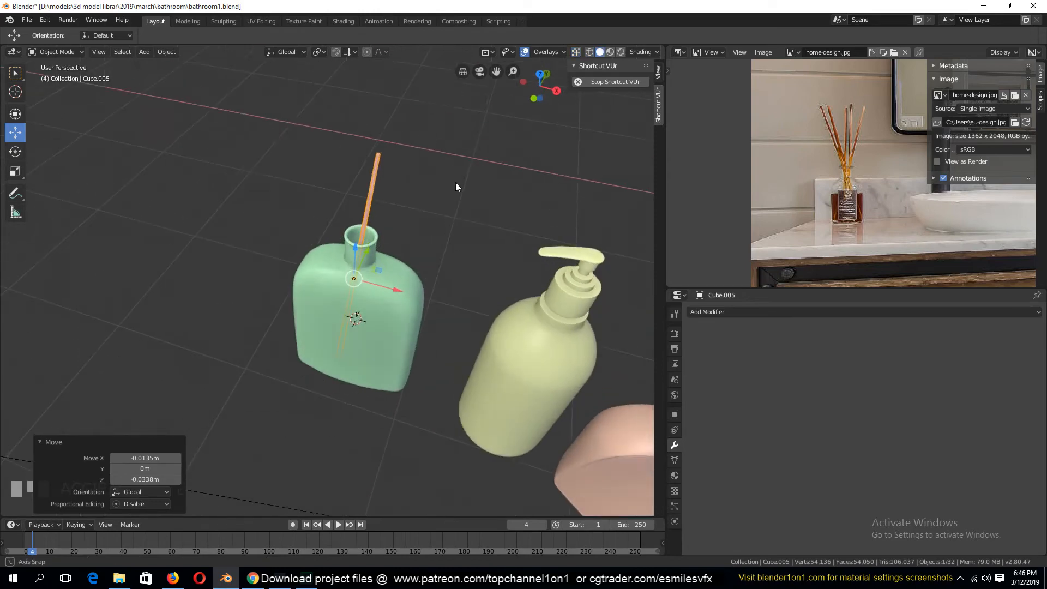
# Duplicate the stick in top view, offset 0.0483 m in X and 0.00261 m in Y, and trackball-rotate the copy by -1.15° and -5.73°
pyautogui.scroll(4, 456, 183)
pyautogui.moveTo(454, 233)
pyautogui.mouseDown(button='middle')
pyautogui.moveTo(434, 289)
pyautogui.moveTo(352, 262)
pyautogui.mouseUp(button='middle')
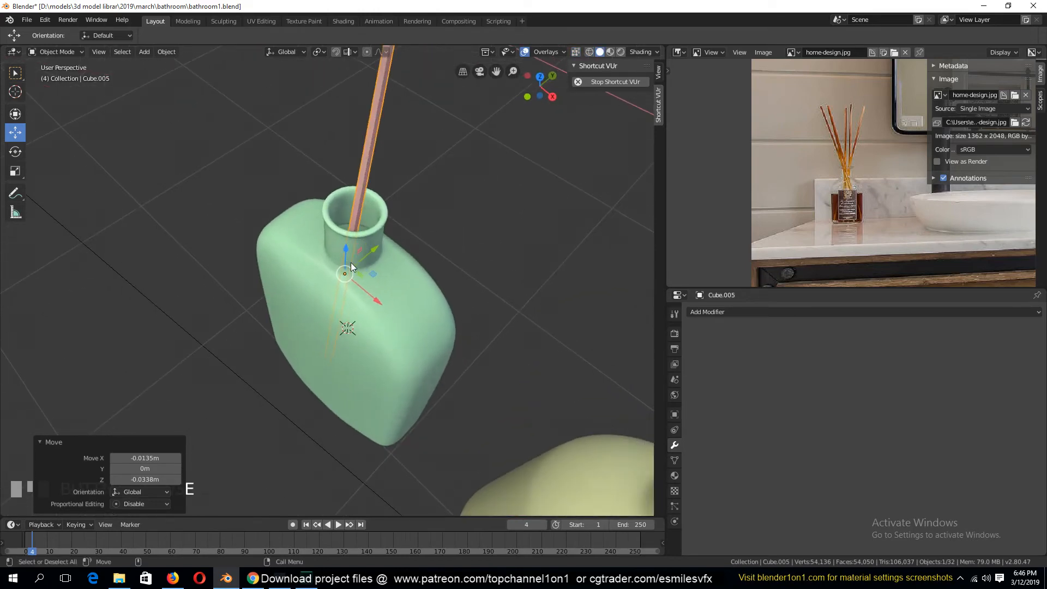
pyautogui.press('KP_5')
pyautogui.press('KP_7')
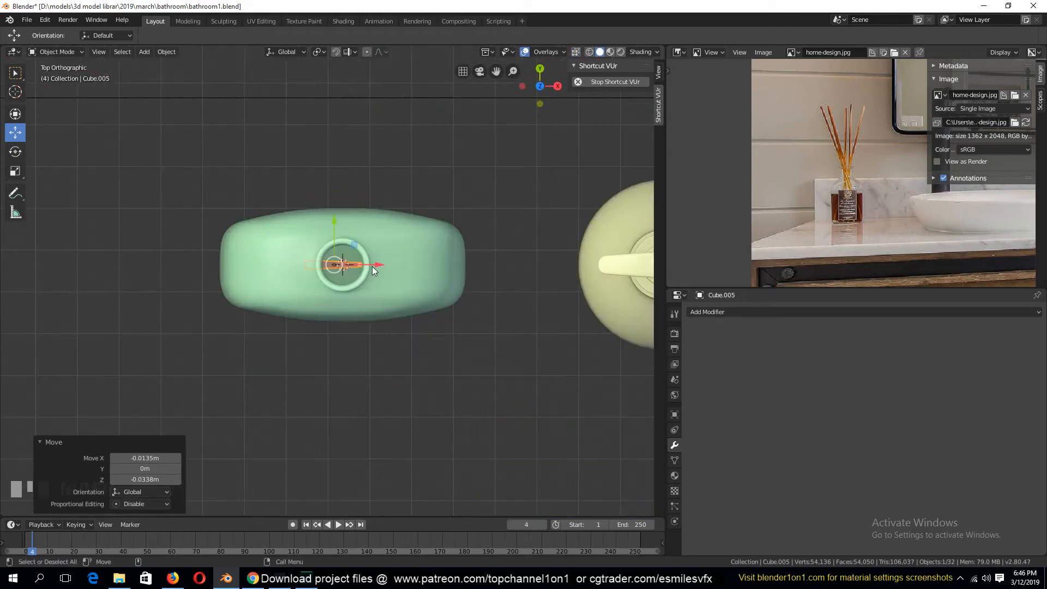
pyautogui.press('Tab')
pyautogui.press('a')
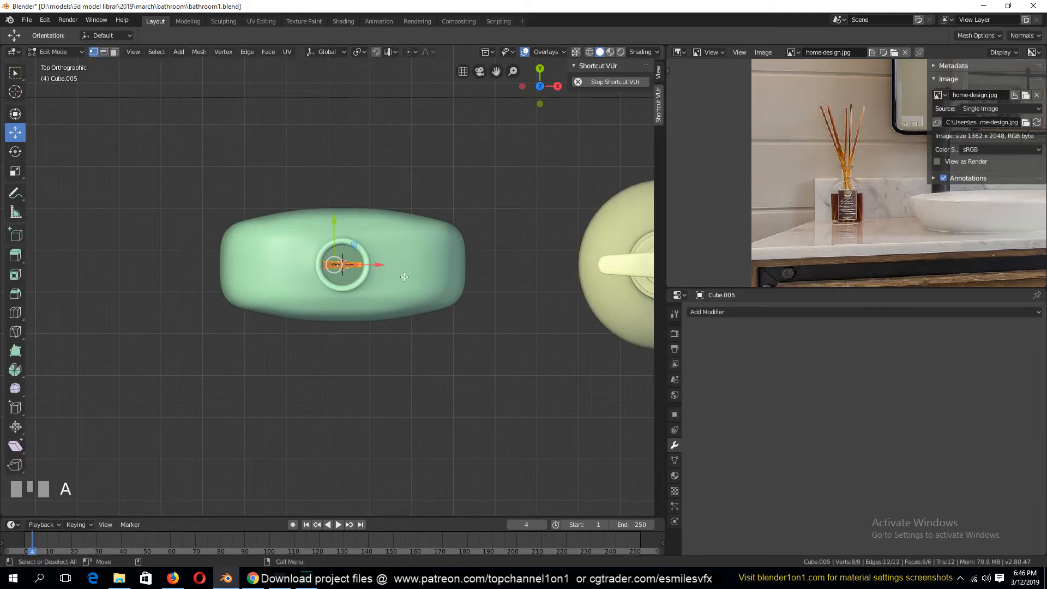
pyautogui.press('Tab')
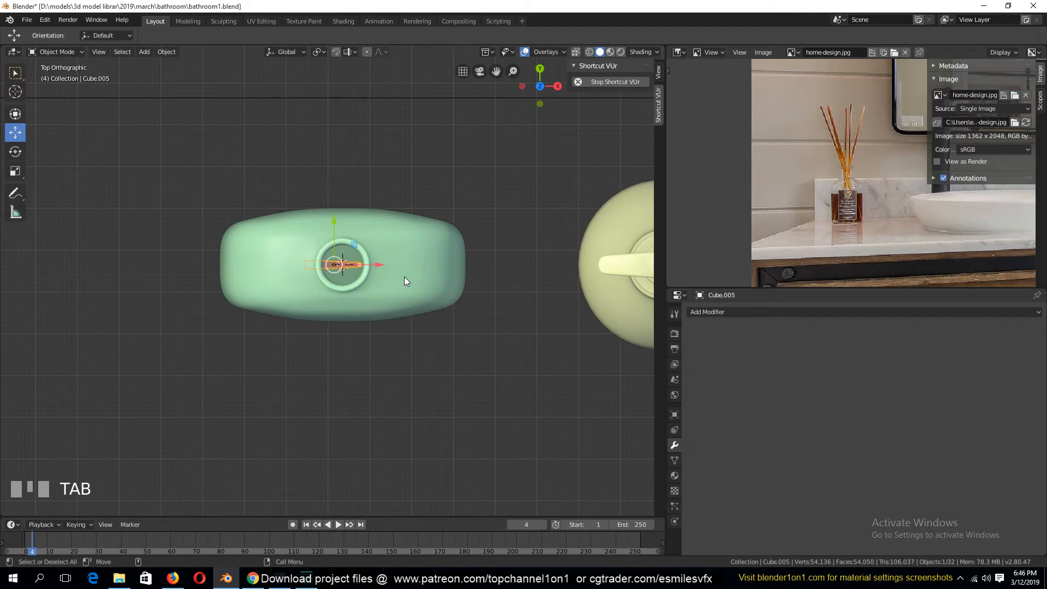
pyautogui.hotkey('shift', 'd')
pyautogui.click(429, 278)
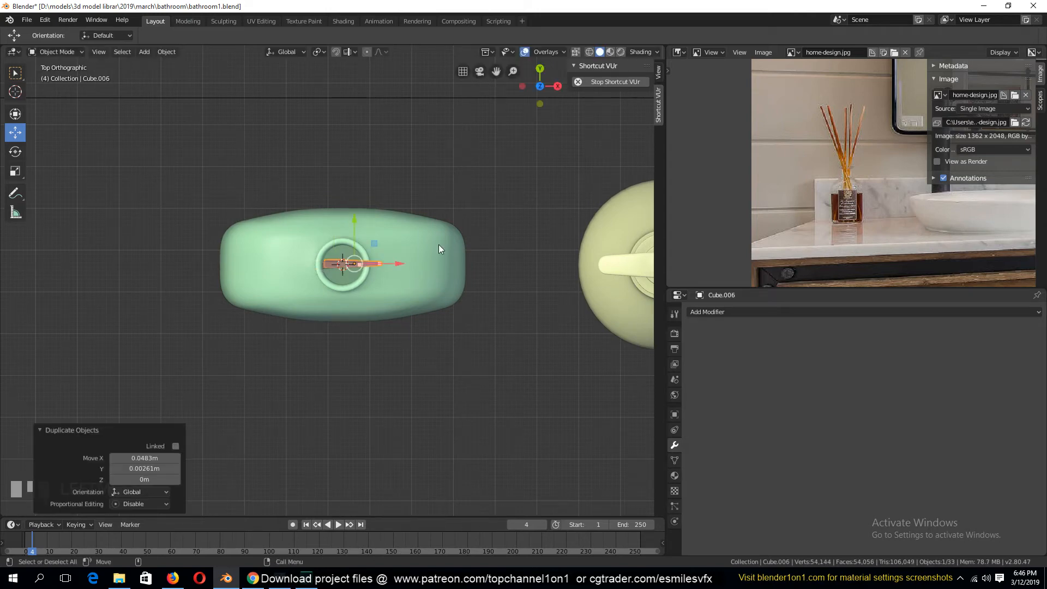
pyautogui.press('r')
pyautogui.press('r')
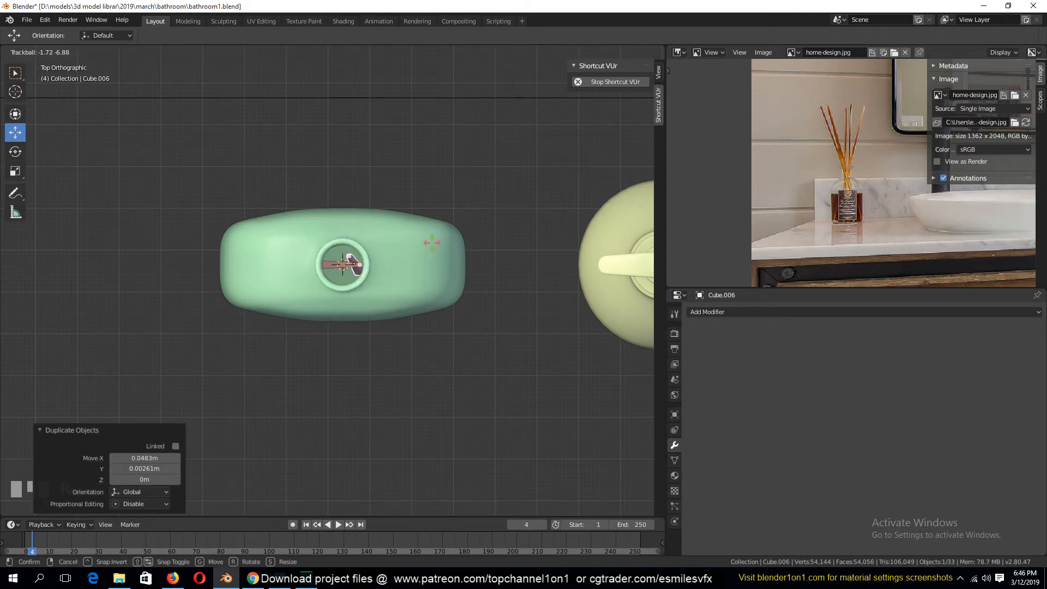
pyautogui.click(433, 246)
# Duplicate the new stick, offset -0.0339 m in X and 0.0183 m in Y, and trackball-rotate the copy by 2.29° and -0.573°
pyautogui.hotkey('shift', 'd')
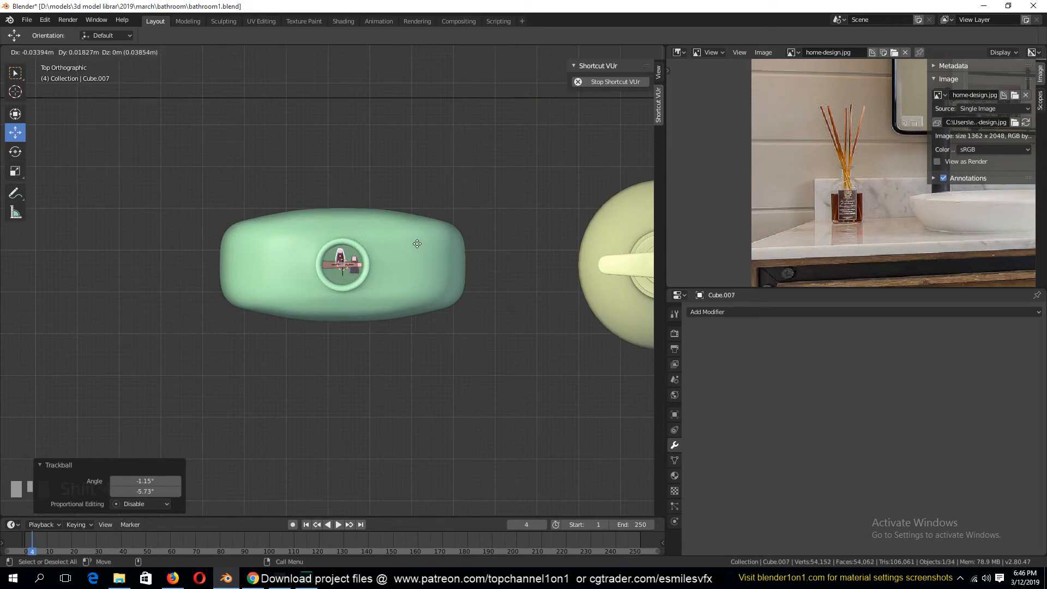
pyautogui.click(417, 244)
pyautogui.press('r')
pyautogui.press('r')
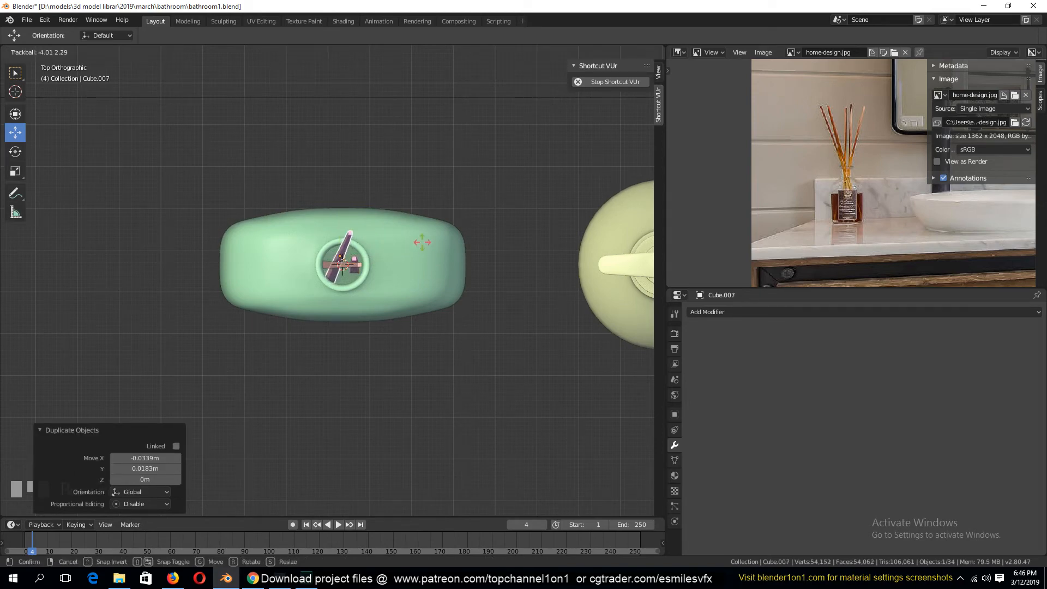
pyautogui.click(420, 247)
pyautogui.moveTo(418, 250); pyautogui.dragTo(368, 214, button='middle')
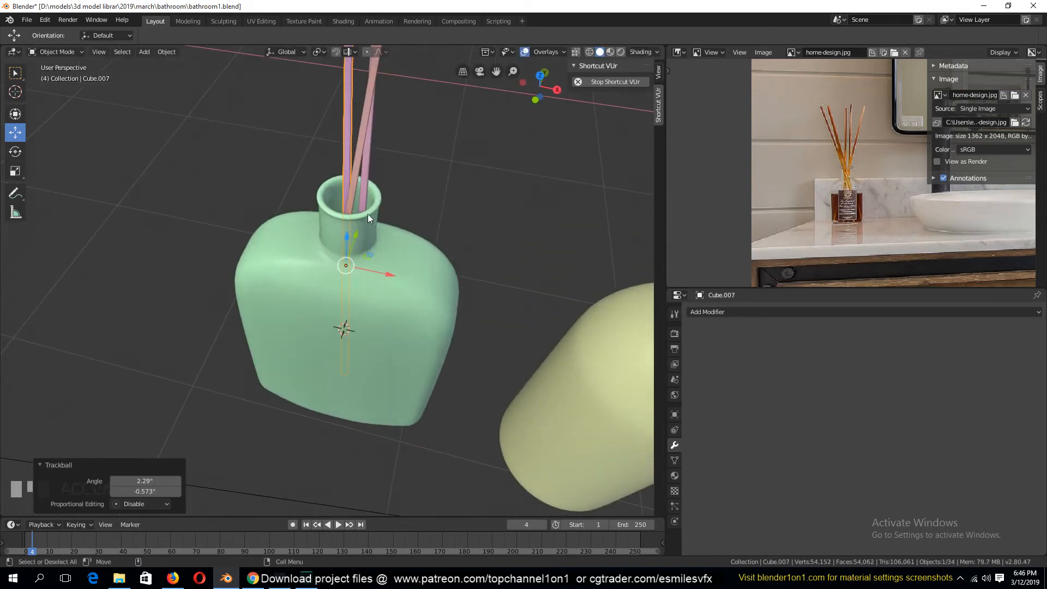
# Select all three sticks and duplicate them in top view, offset -0.00131 m in X and -0.0261 m in Y
pyautogui.click(363, 160)
pyautogui.keyDown('shift'); pyautogui.click(362, 159); pyautogui.keyUp('shift')
pyautogui.keyDown('shift'); pyautogui.click(353, 143); pyautogui.keyUp('shift')
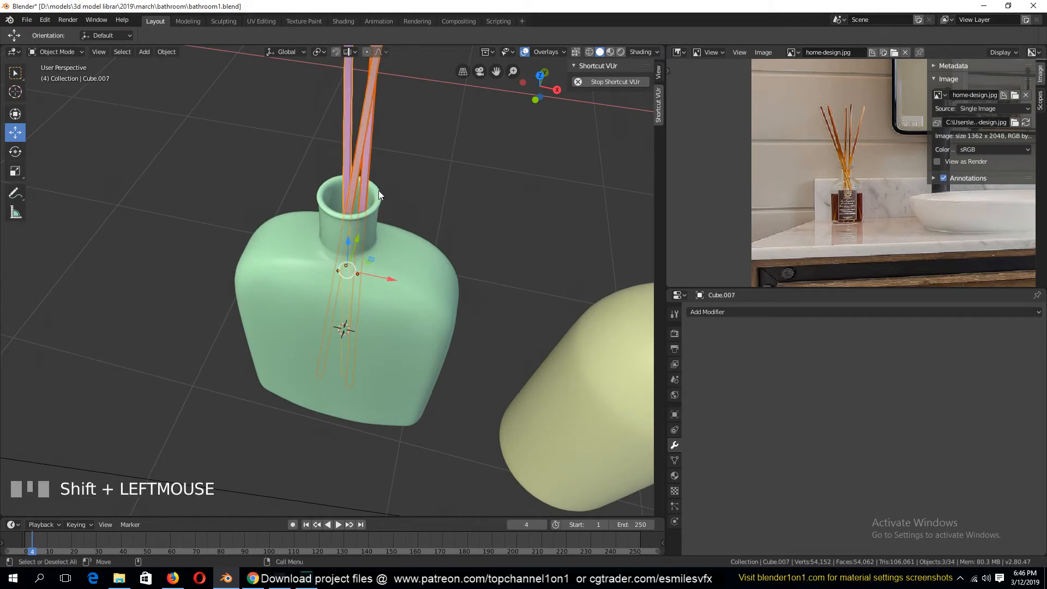
pyautogui.press('KP_7')
pyautogui.hotkey('shift', 'd')
pyautogui.click(387, 205)
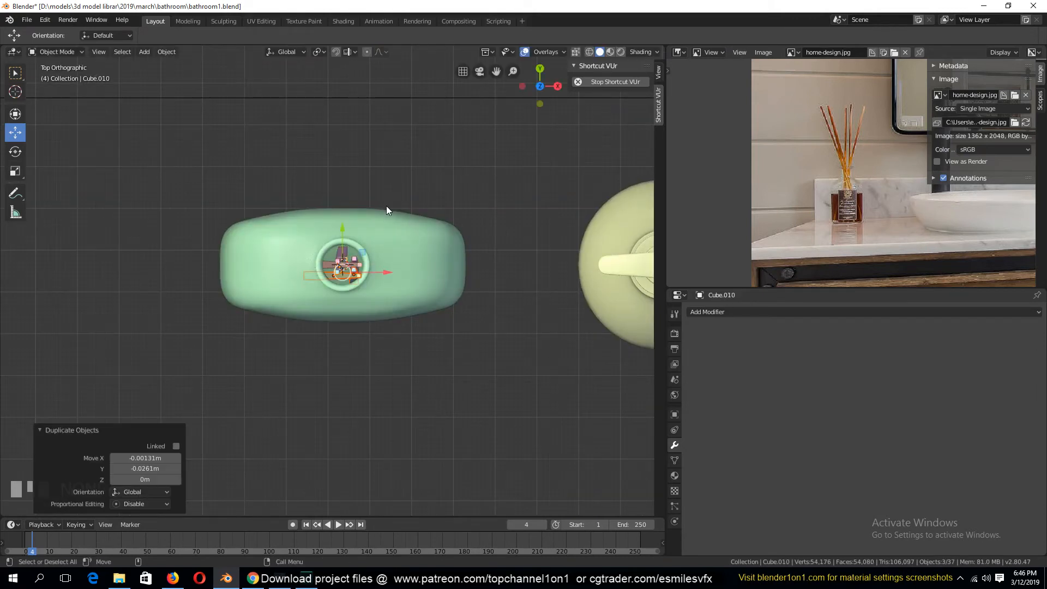
# Trackball-rotate the three duplicated sticks together by -1.15° and -1.15°
pyautogui.click(352, 52)
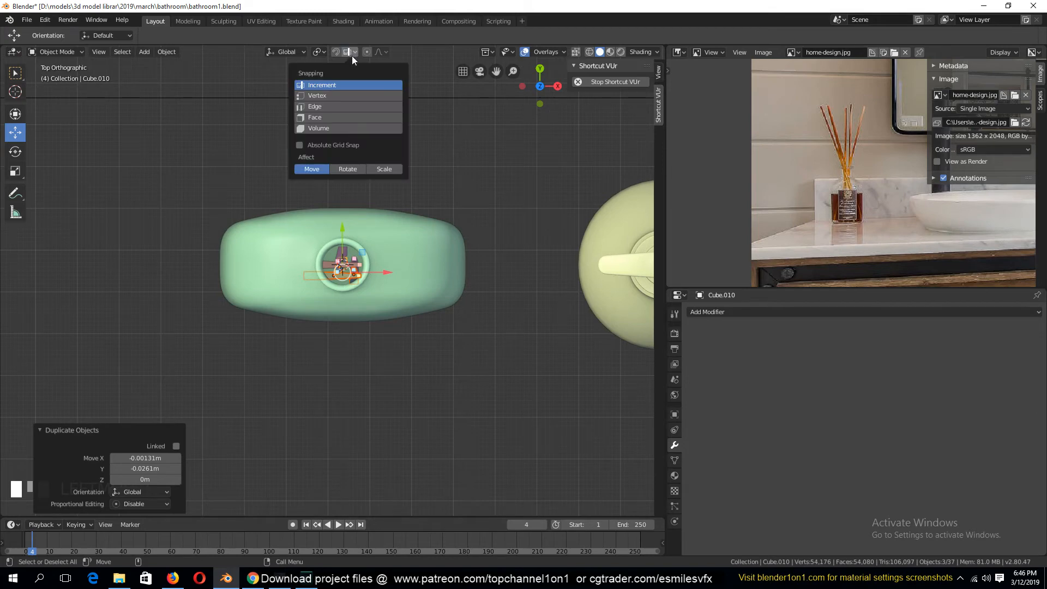
pyautogui.click(319, 52)
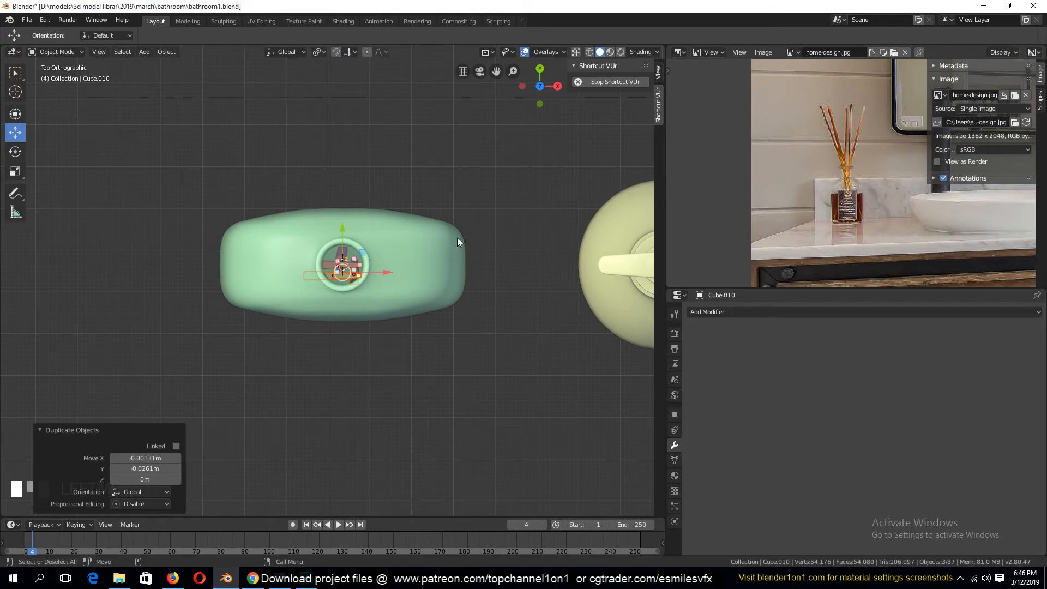
pyautogui.press('r')
pyautogui.press('r')
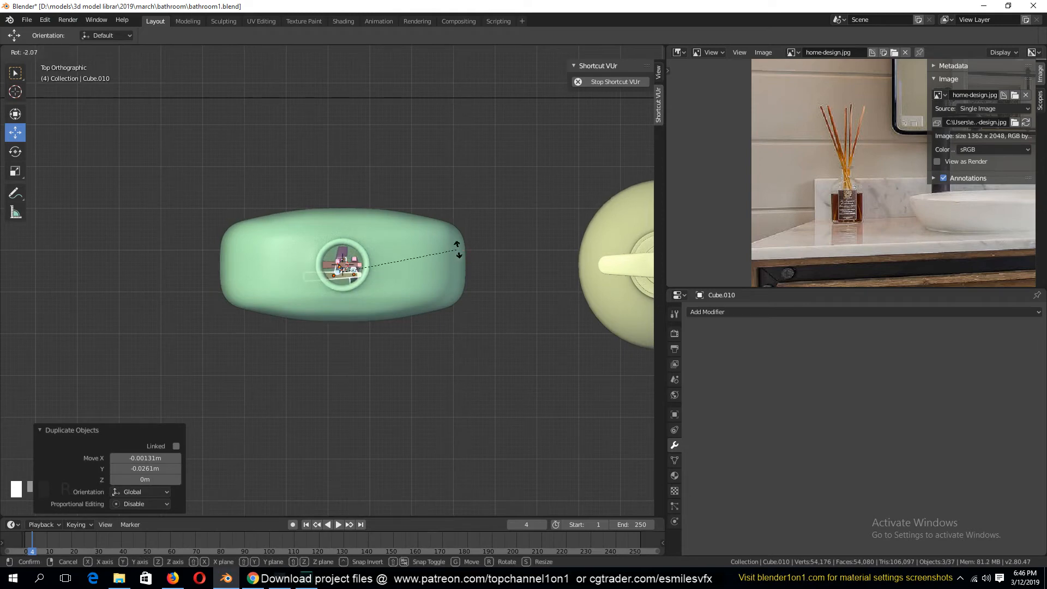
pyautogui.click(464, 255)
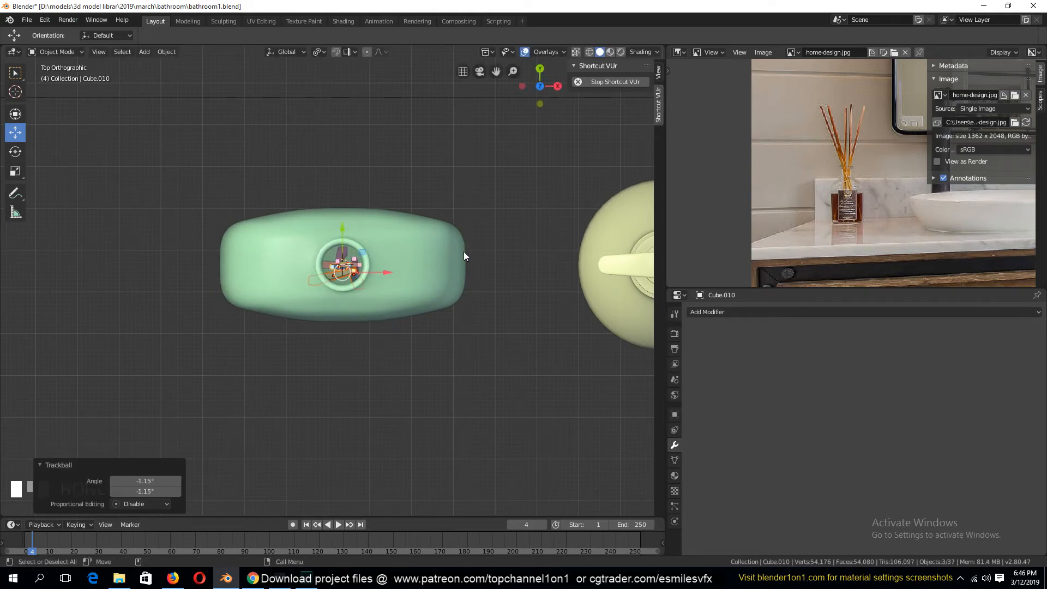
pyautogui.click(400, 325)
pyautogui.click(457, 260)
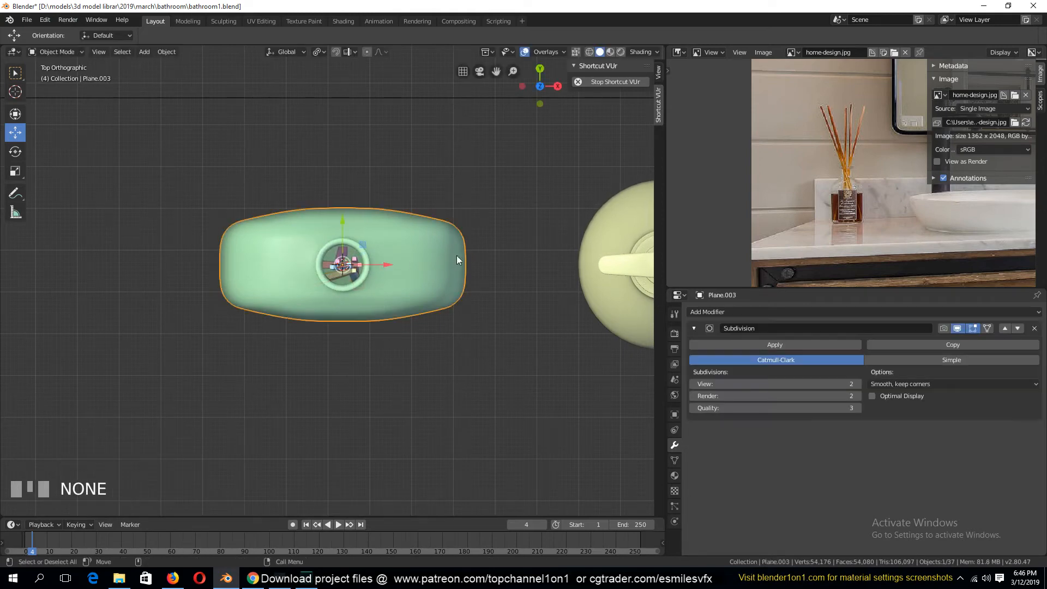
pyautogui.click(344, 277)
pyautogui.click(343, 276)
pyautogui.click(336, 278)
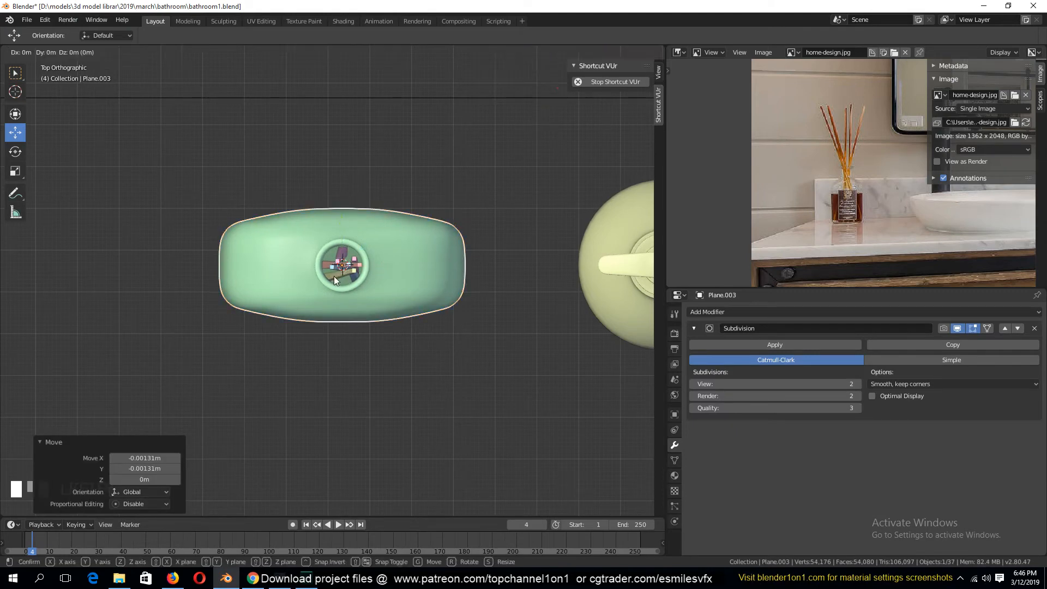
# Deselect everything, then trackball-rotate the salmon stick so it leans outward over the negative X side of the neck
pyautogui.moveTo(417, 284); pyautogui.dragTo(430, 372, button='middle')
pyautogui.hotkey('alt', 'a')
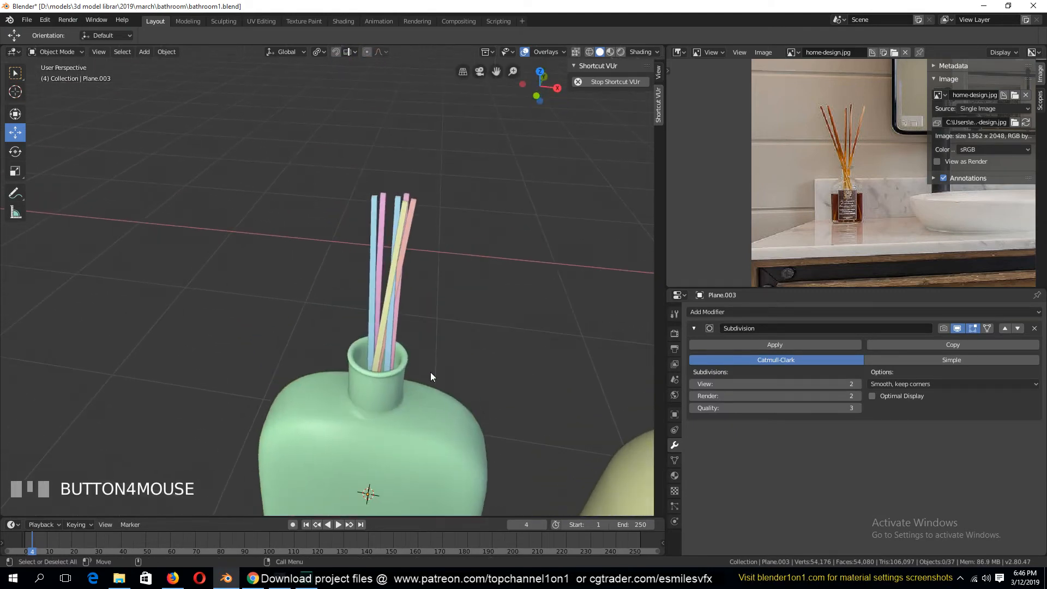
pyautogui.click(414, 228)
pyautogui.press('r')
pyautogui.press('r')
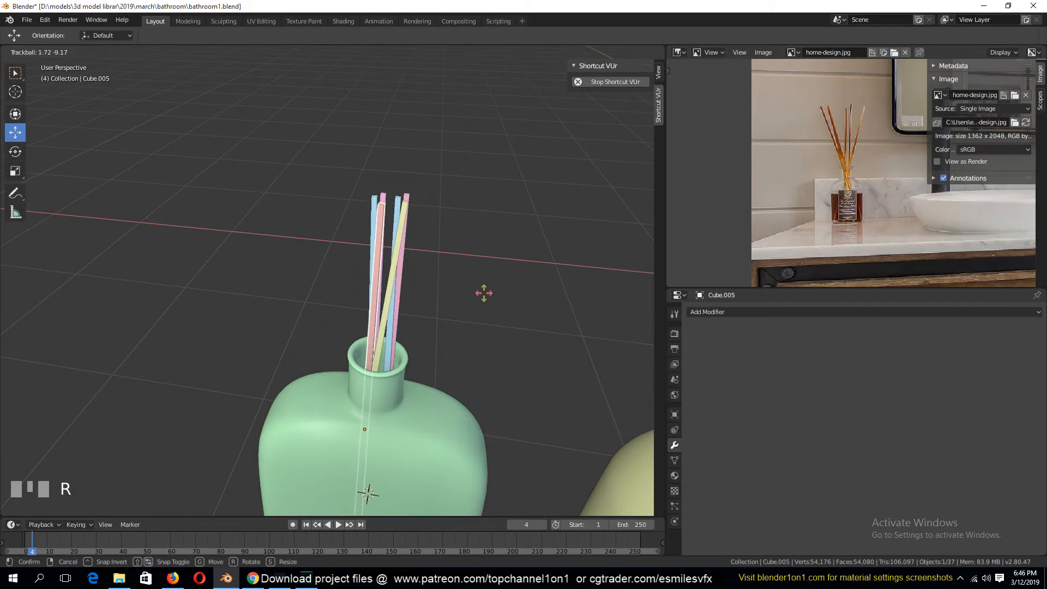
pyautogui.click(483, 293)
pyautogui.press('r')
pyautogui.press('r')
pyautogui.click(436, 290)
# Rotate the middle purple stick slightly and trackball-rotate the yellow stick toward the negative X side of the neck
pyautogui.click(381, 262)
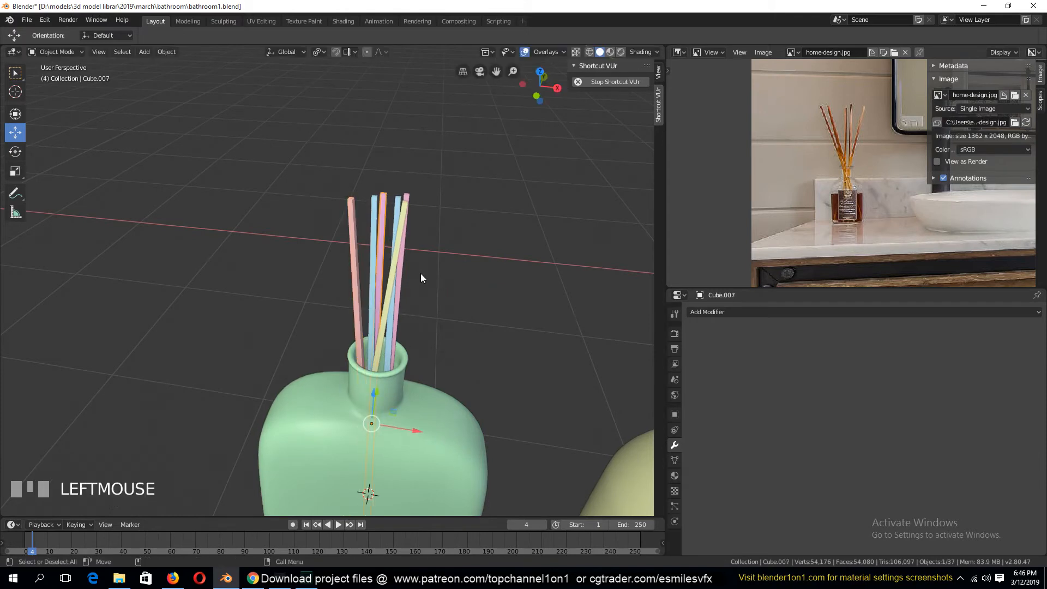
pyautogui.press('r')
pyautogui.click(421, 247)
pyautogui.click(400, 235)
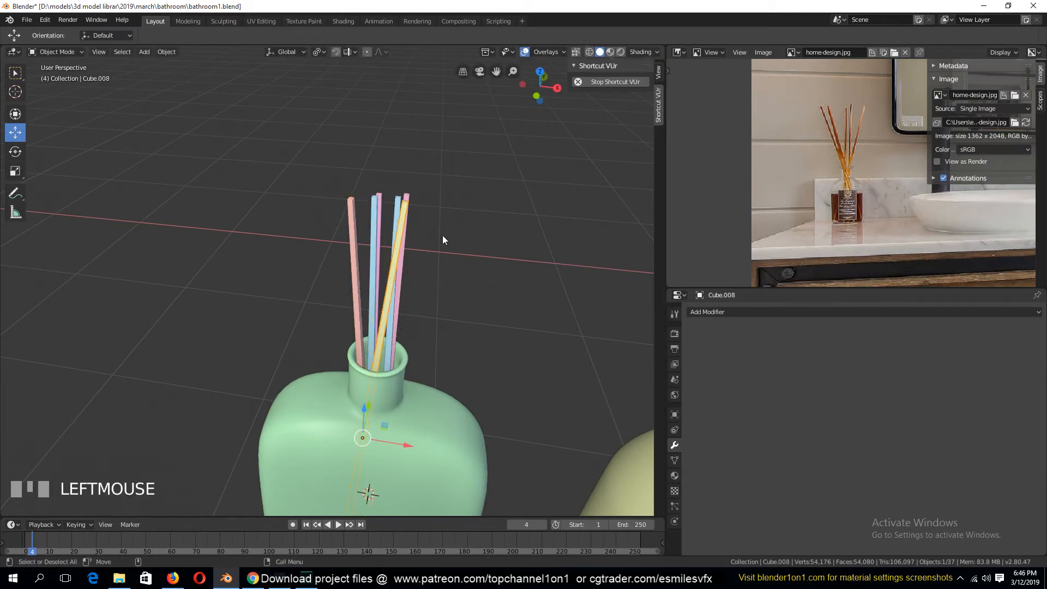
pyautogui.press('r')
pyautogui.press('r')
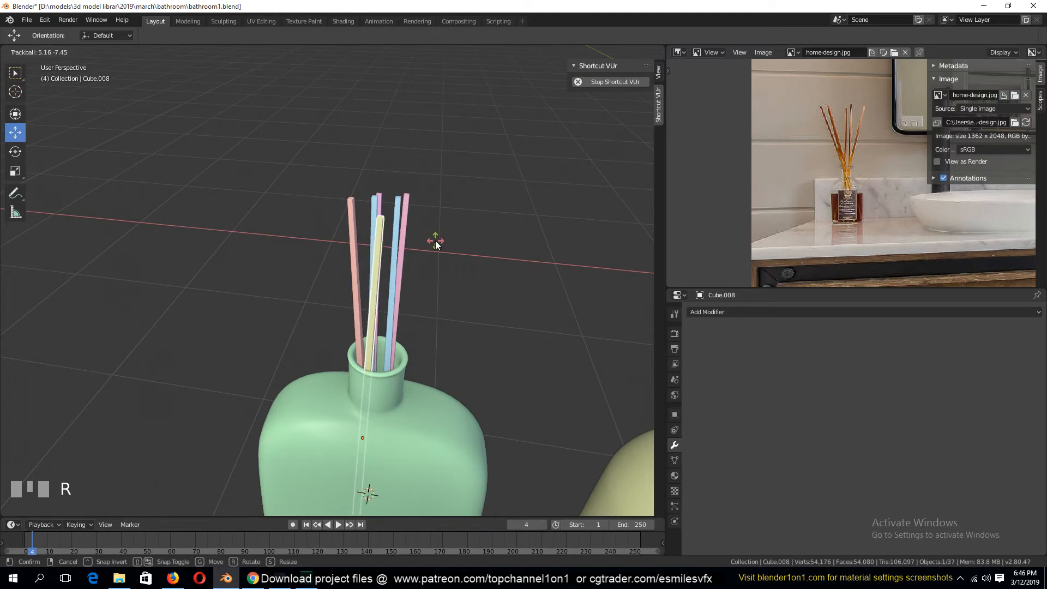
pyautogui.click(435, 241)
pyautogui.hotkey('alt', 'a')
# Trackball-rotate the blue stick nearest the positive X side by 11.5° and 4.58°, then move it back along X into the neck
pyautogui.click(391, 233)
pyautogui.press('`')
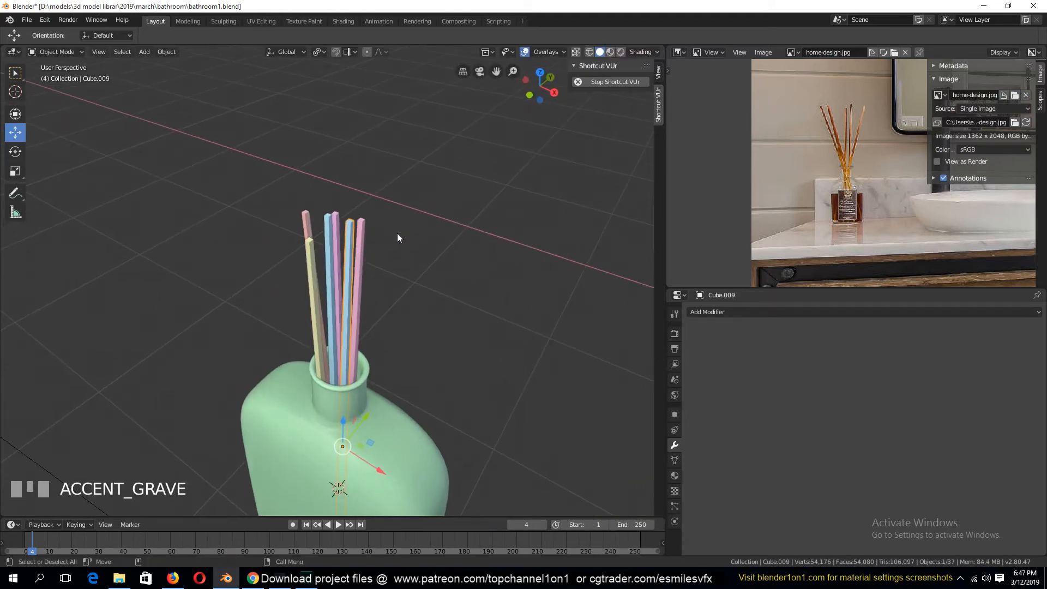
pyautogui.press('r')
pyautogui.press('r')
pyautogui.click(405, 317)
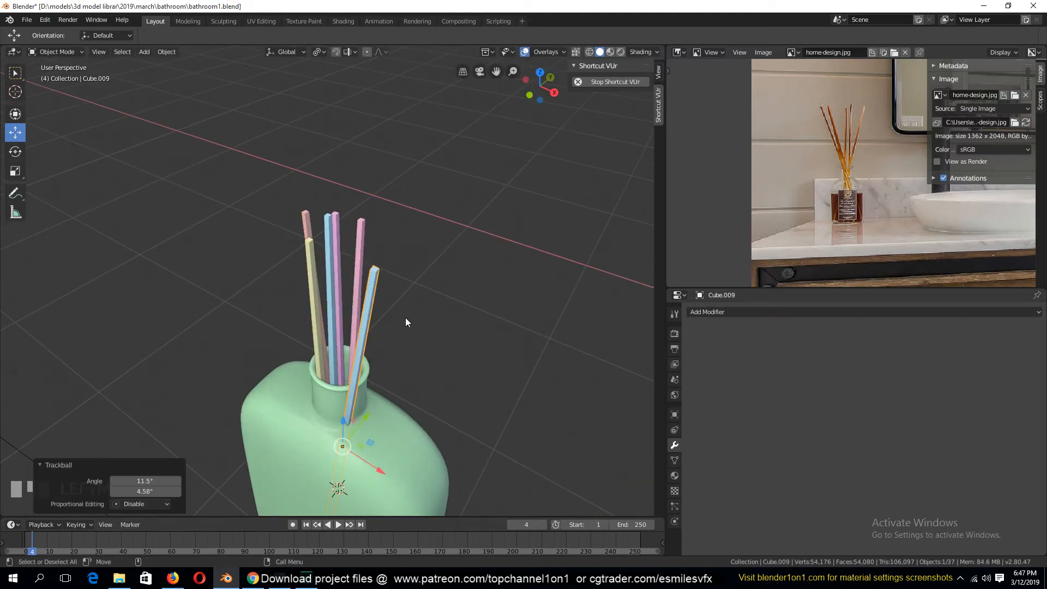
pyautogui.moveTo(381, 467); pyautogui.dragTo(365, 457)
pyautogui.hotkey('alt', 'a')
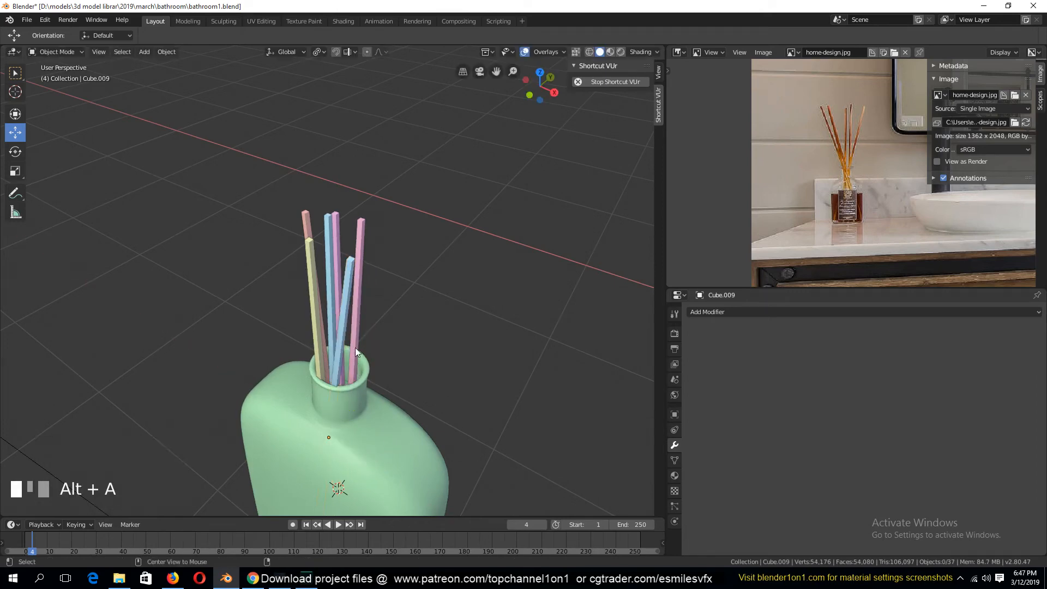
# Switch to wireframe in front view and rotate the outermost stick on the positive X side about 5.6° farther outward
pyautogui.press('`')
pyautogui.moveTo(410, 309)
pyautogui.mouseDown(button='middle')
pyautogui.moveTo(439, 324)
pyautogui.moveTo(467, 315)
pyautogui.moveTo(443, 307)
pyautogui.moveTo(435, 341)
pyautogui.mouseUp(button='middle')
pyautogui.press('z')
pyautogui.click(390, 344)
pyautogui.scroll(-3, 376, 368)
pyautogui.press('KP_1')
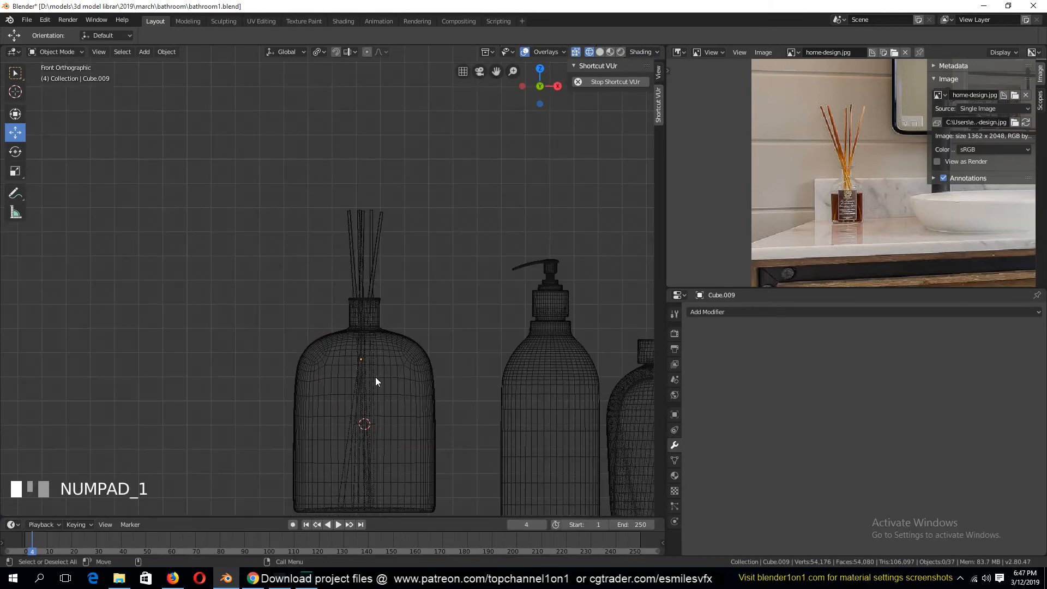
pyautogui.click(380, 195)
pyautogui.press('r')
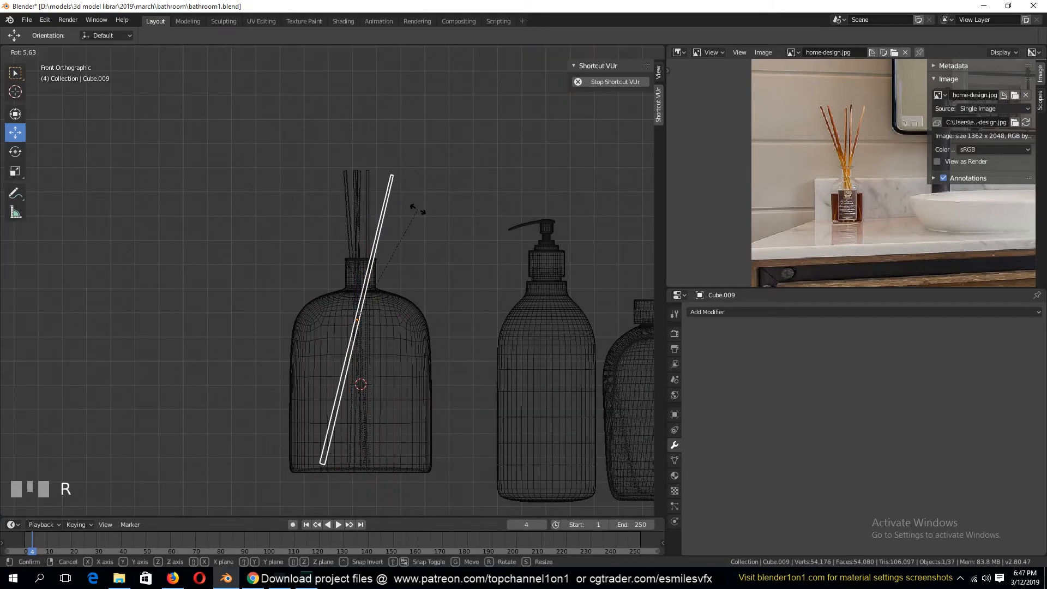
pyautogui.click(397, 219)
# Rotate two of the inner sticks toward negative X in front view, the second one by -8.65°
pyautogui.click(366, 203)
pyautogui.press('r')
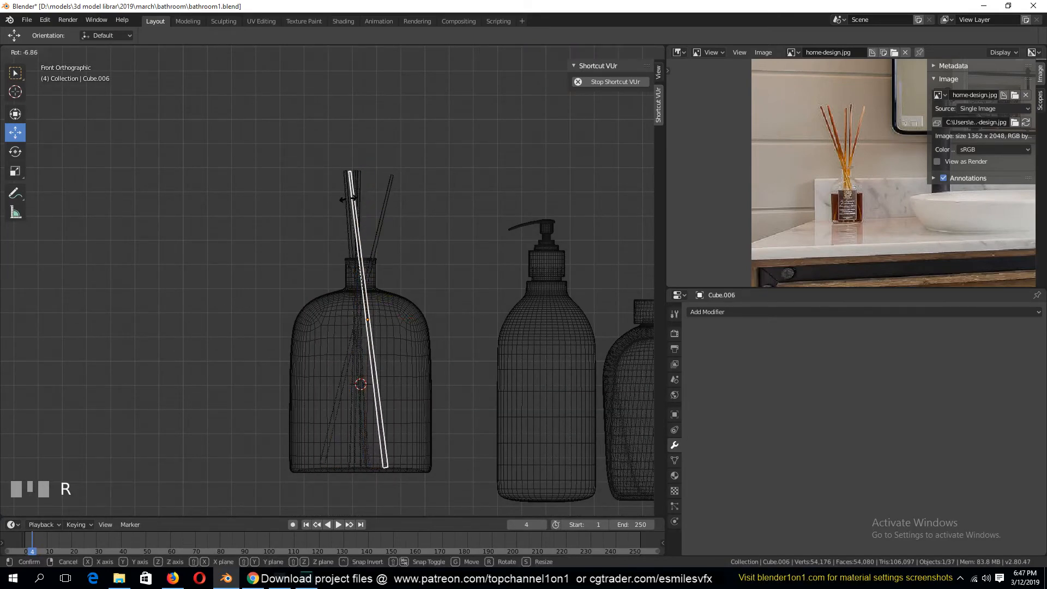
pyautogui.click(347, 192)
pyautogui.click(362, 170)
pyautogui.press('r')
pyautogui.click(358, 188)
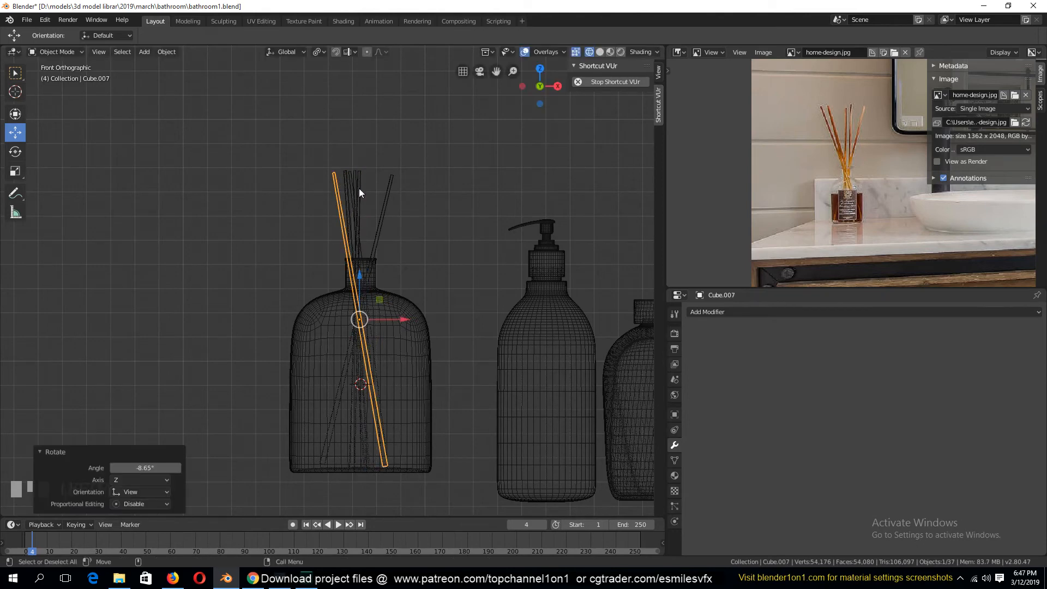
# Rotate another inner stick in front view so that it leans slightly toward negative X
pyautogui.click(354, 156)
pyautogui.click(363, 171)
pyautogui.press('r')
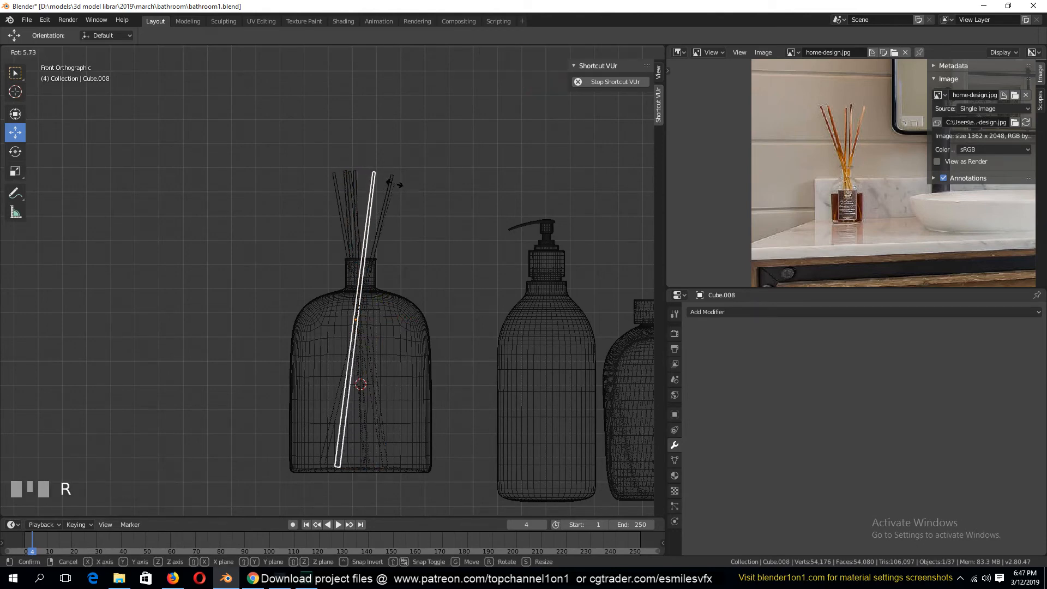
pyautogui.click(367, 172)
# Duplicate that stick in place and rotate the copy 12.1° in front view and 13.4° in right view
pyautogui.hotkey('shift', 'd')
pyautogui.rightClick(414, 177)
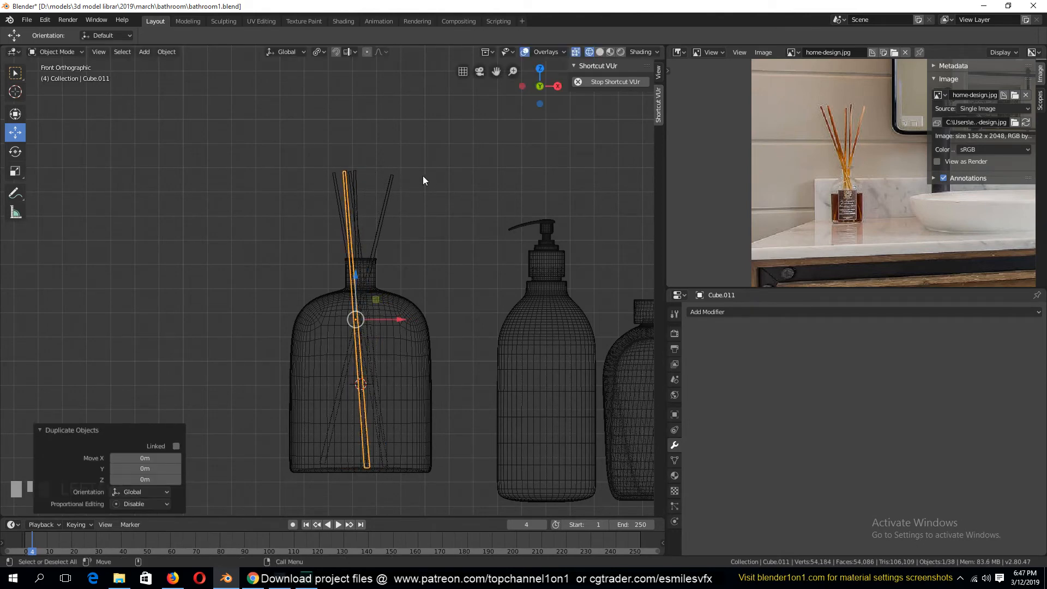
pyautogui.press('r')
pyautogui.click(463, 195)
pyautogui.press('KP_3')
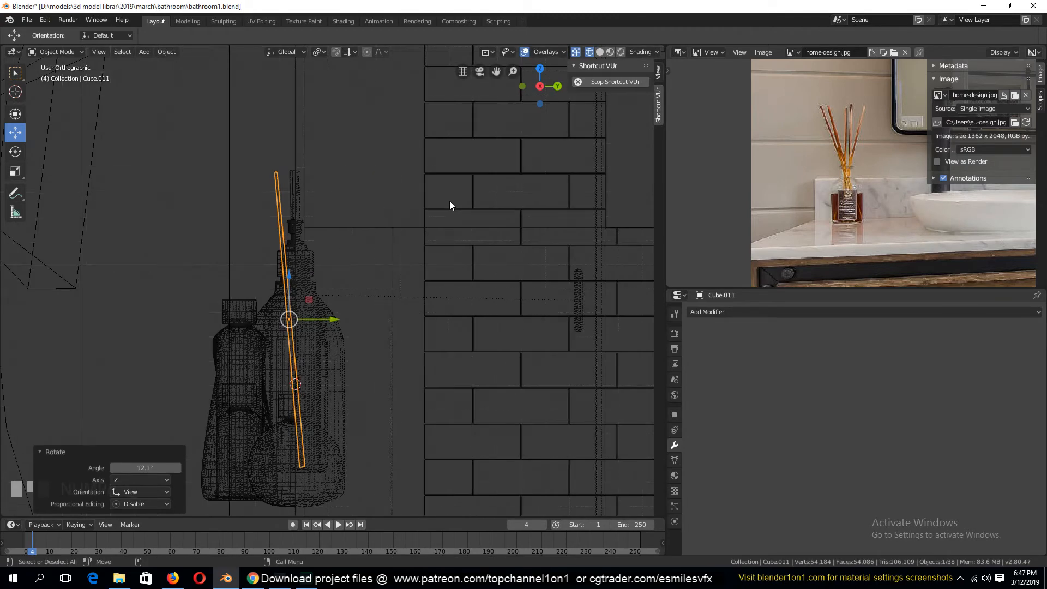
pyautogui.press('r')
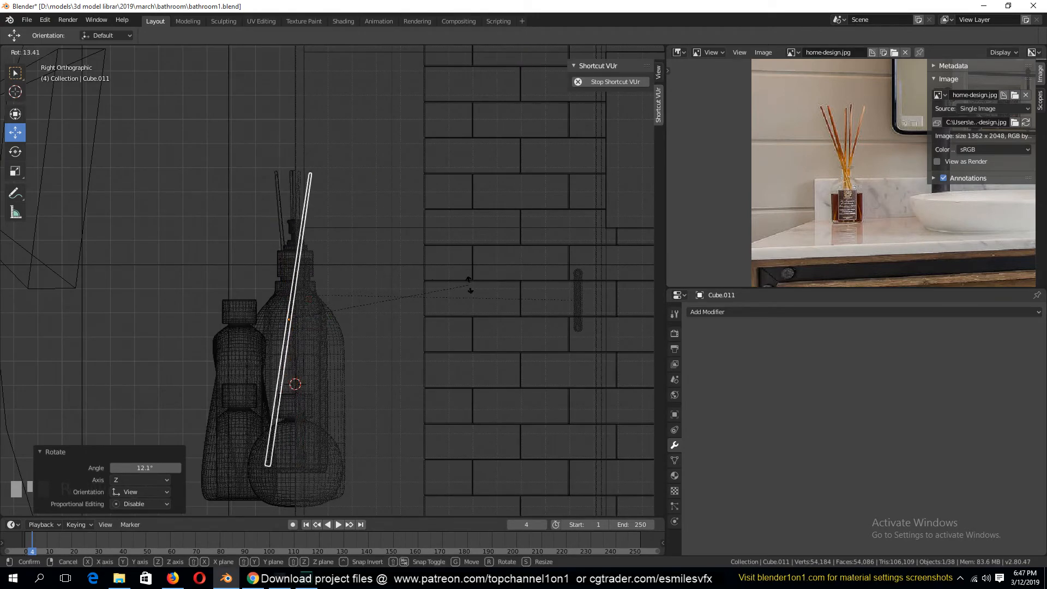
pyautogui.click(414, 258)
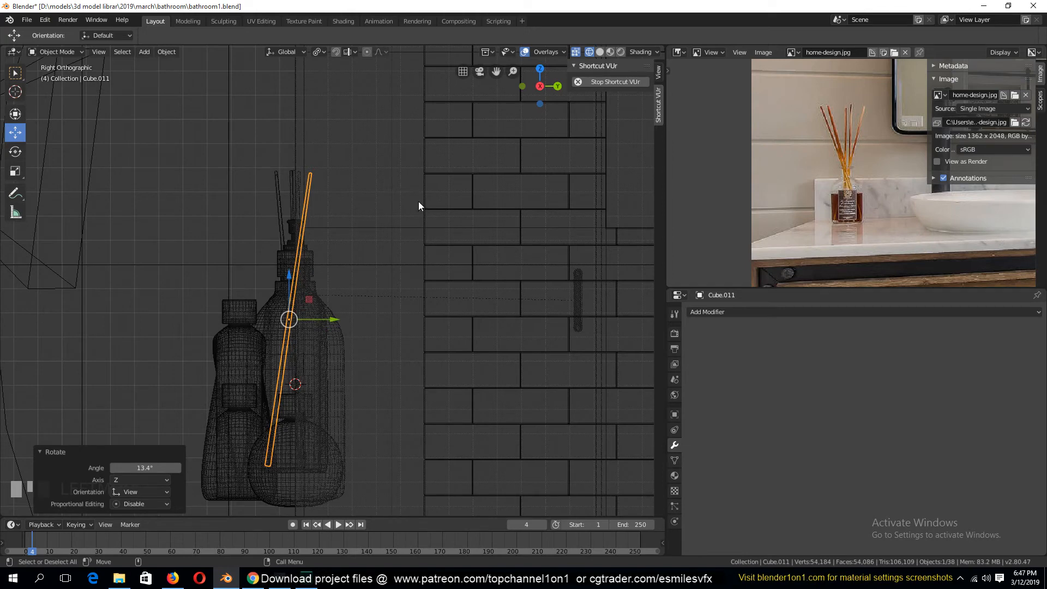
# Return to solid shading and tilt one of the inner reeds with a trackball rotation of -6.3° and 1.15°
pyautogui.moveTo(316, 211)
pyautogui.mouseDown(button='middle')
pyautogui.moveTo(304, 243)
pyautogui.moveTo(363, 254)
pyautogui.moveTo(391, 318)
pyautogui.mouseUp(button='middle')
pyautogui.press('z')
pyautogui.click(384, 258)
pyautogui.press('a')
pyautogui.press('a')
pyautogui.press('`')
pyautogui.click(339, 258)
pyautogui.click(332, 255)
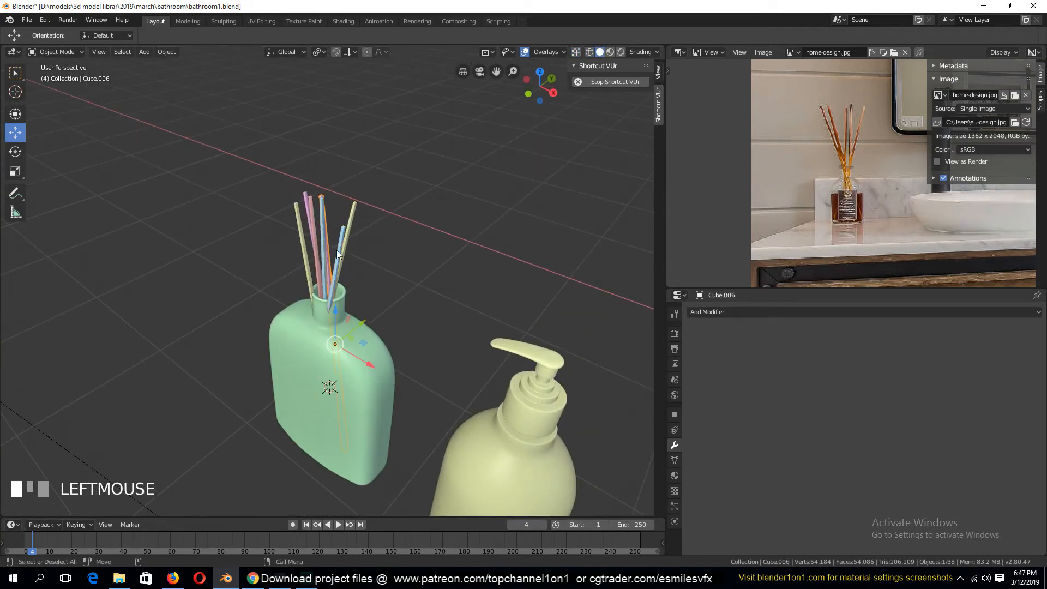
pyautogui.press('r')
pyautogui.click(390, 223)
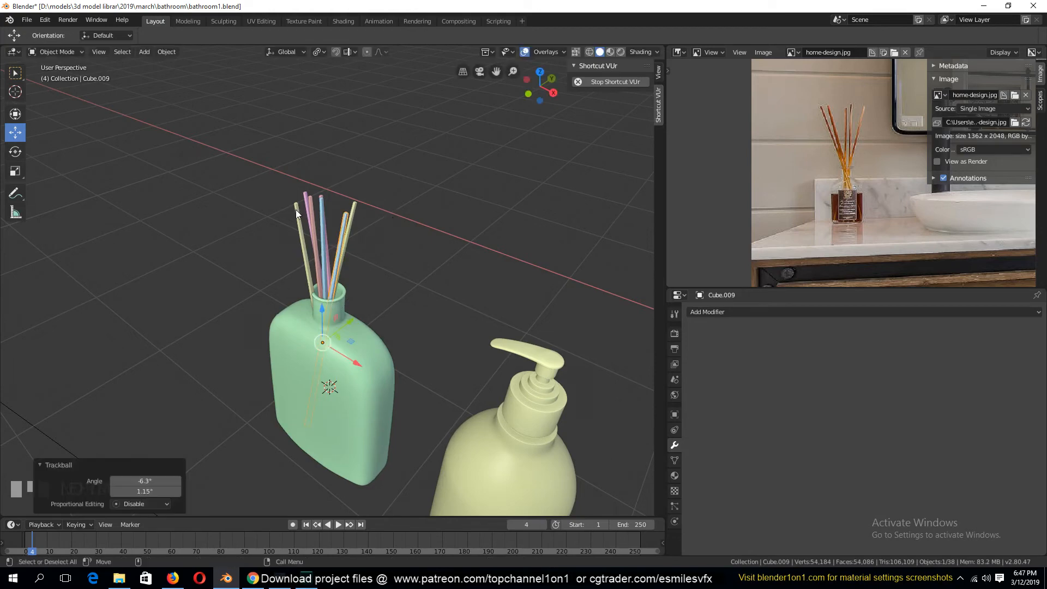
# Rotate the outermost reed on the negative X side 2.84° inward in the current view
pyautogui.click(296, 209)
pyautogui.press('r')
pyautogui.click(374, 223)
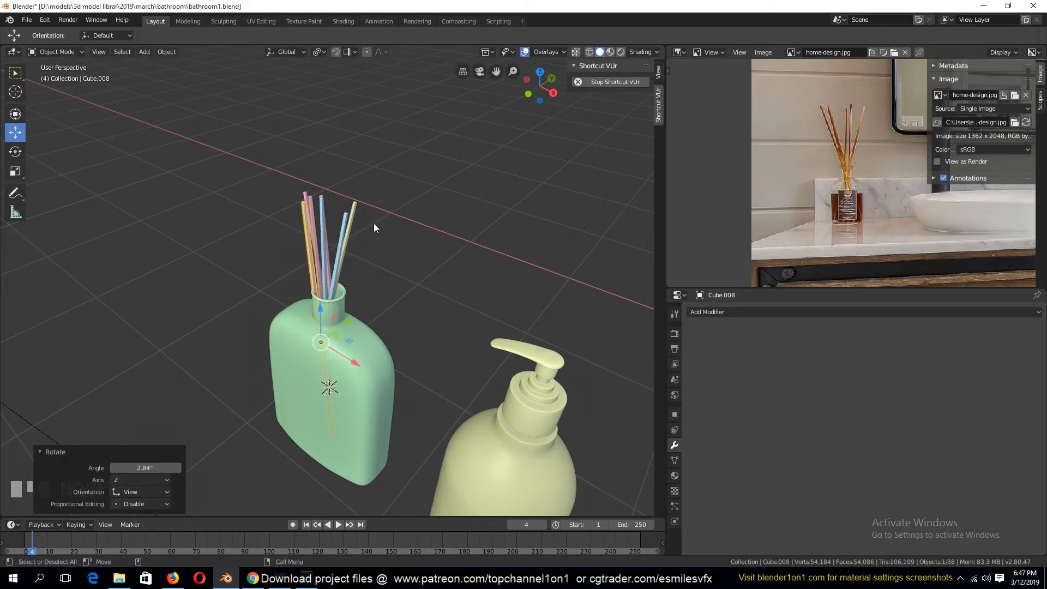
# Join all seven reeds into a single object and clear the selection
pyautogui.press('a')
pyautogui.press('a')
pyautogui.press('`')
pyautogui.moveTo(346, 333); pyautogui.dragTo(427, 323, button='middle')
pyautogui.press('b')
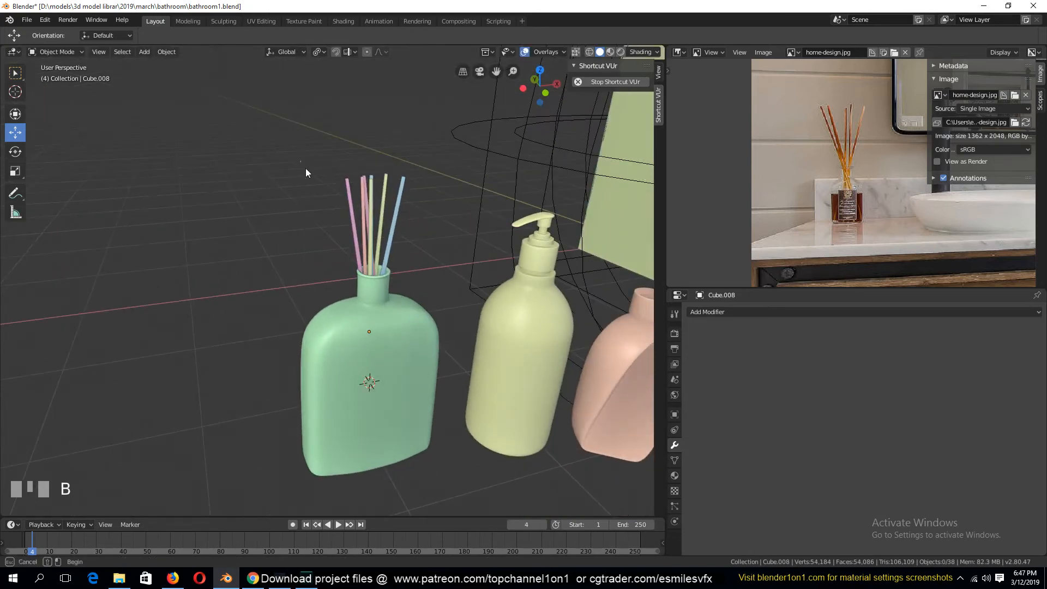
pyautogui.moveTo(305, 168); pyautogui.dragTo(396, 187)
pyautogui.keyDown('shift'); pyautogui.click(397, 189); pyautogui.keyUp('shift')
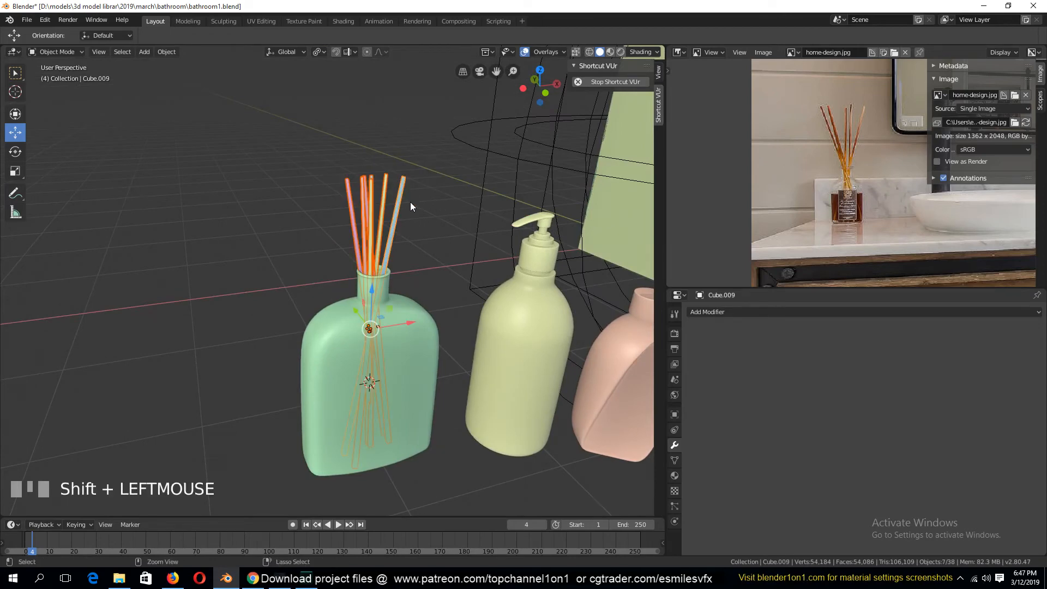
pyautogui.hotkey('ctrl', 'j')
pyautogui.press('a')
pyautogui.click(360, 358)
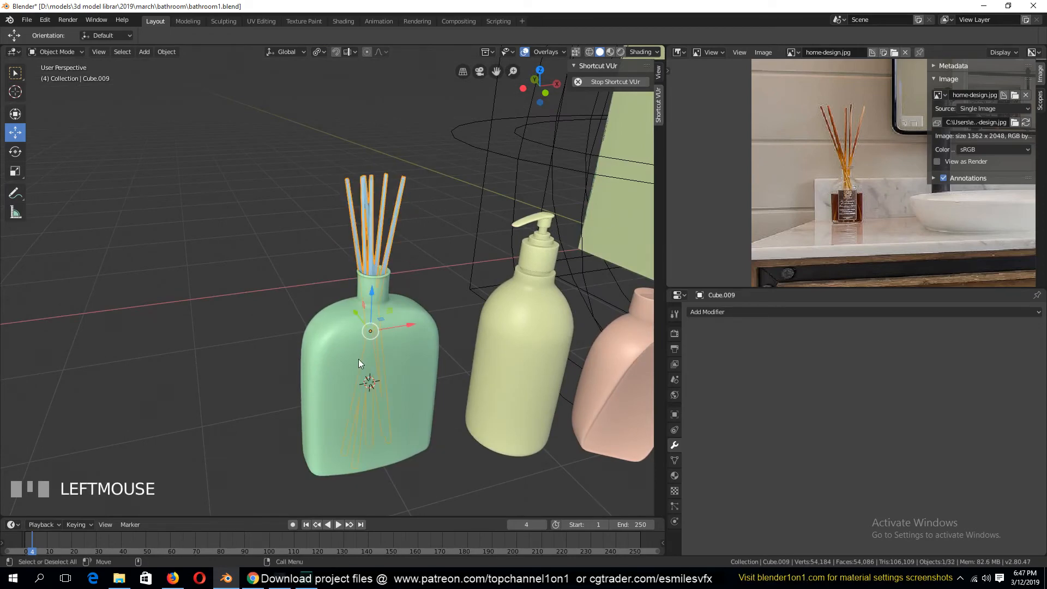
pyautogui.press('f')
pyautogui.click(376, 225)
pyautogui.press('g')
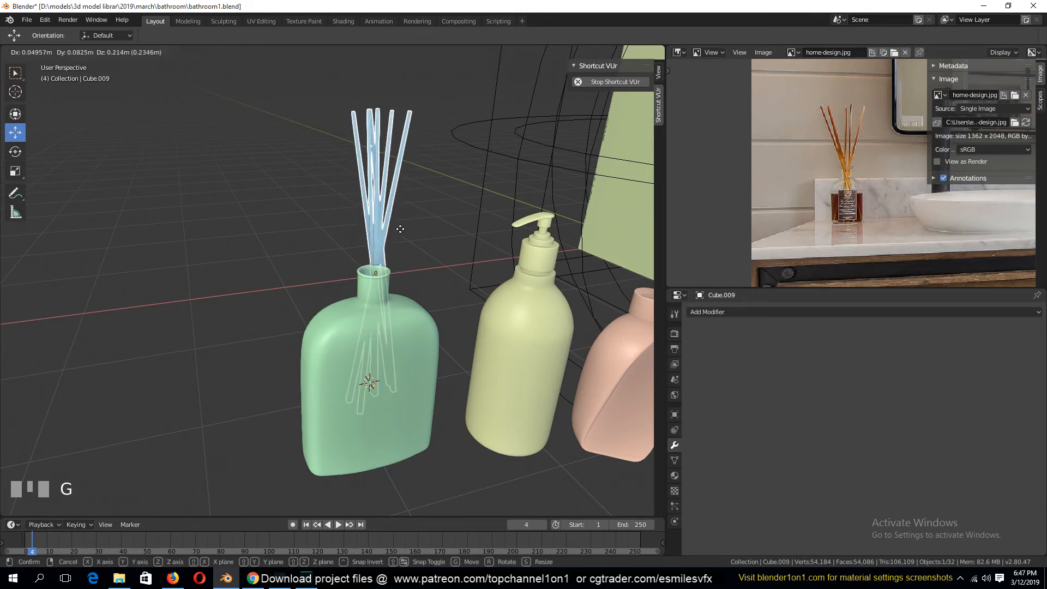
pyautogui.rightClick(395, 229)
# Save the file and cut a horizontal edge loop around the diffuser bottle's body, slid upward to a factor of 0.649
pyautogui.scroll(2, 862, 174)
pyautogui.click(415, 388)
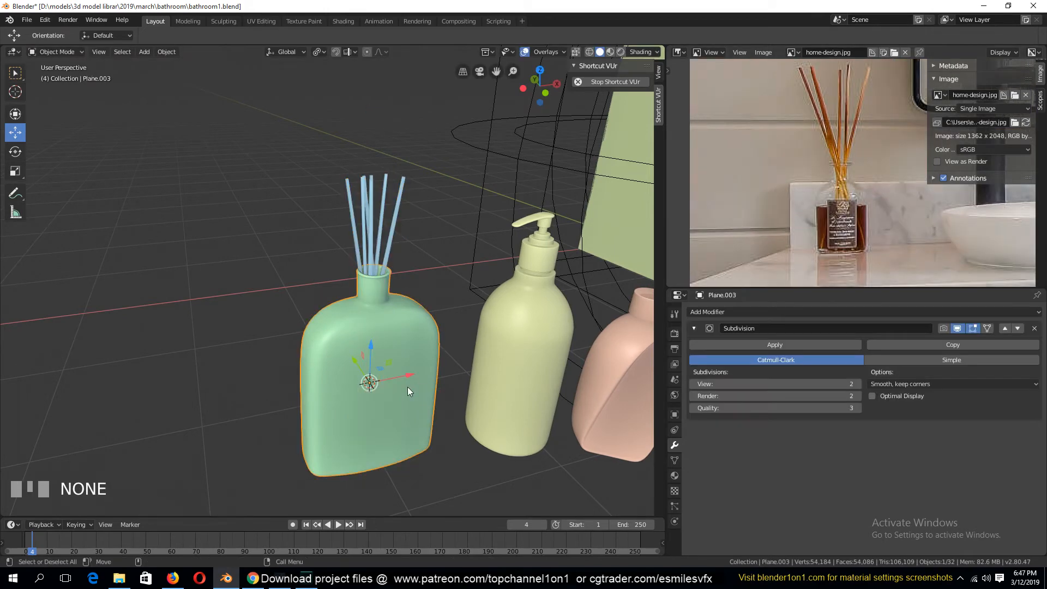
pyautogui.press('KP_1')
pyautogui.scroll(1, 405, 382)
pyautogui.hotkey('ctrl', 's')
pyautogui.press('Tab')
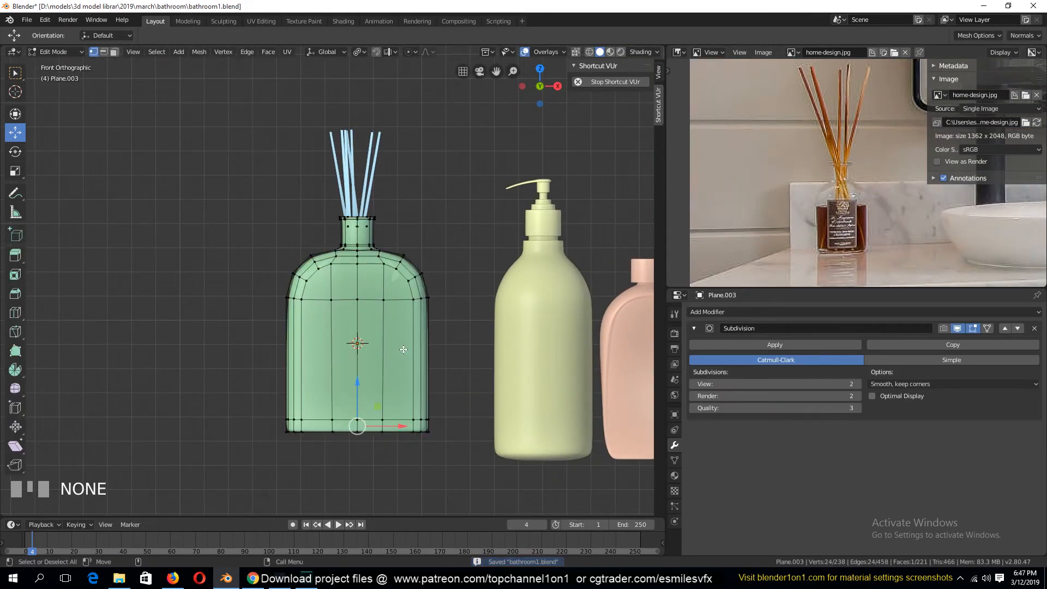
pyautogui.hotkey('ctrl', 'r')
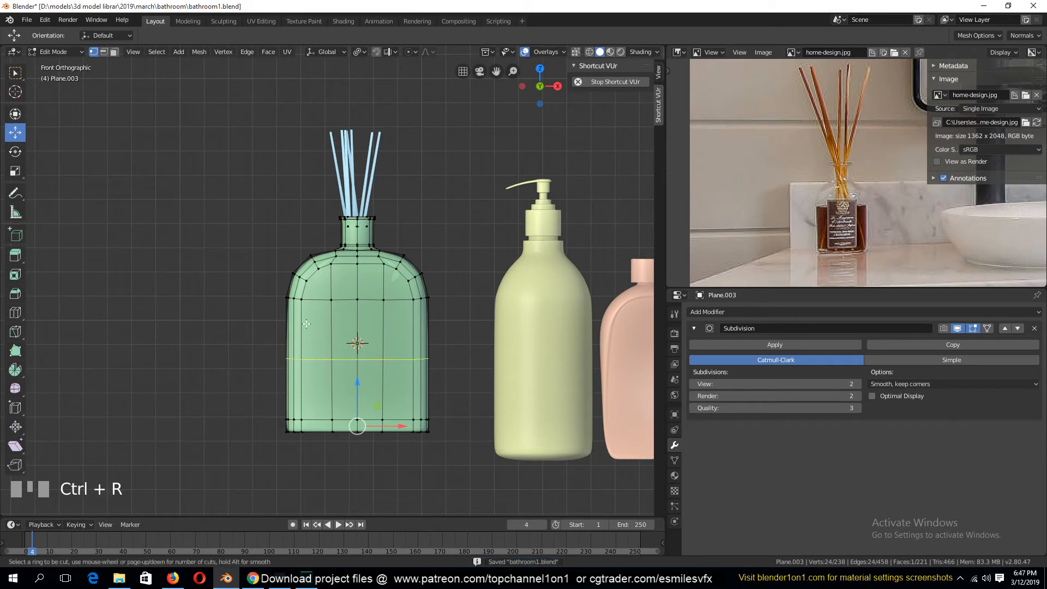
pyautogui.click(403, 350)
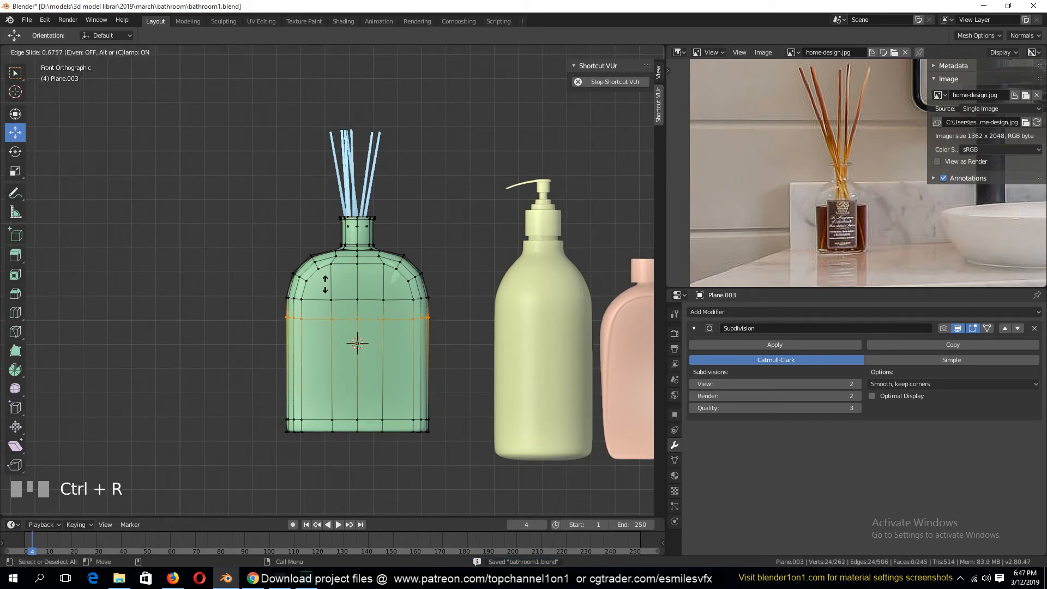
pyautogui.click(325, 285)
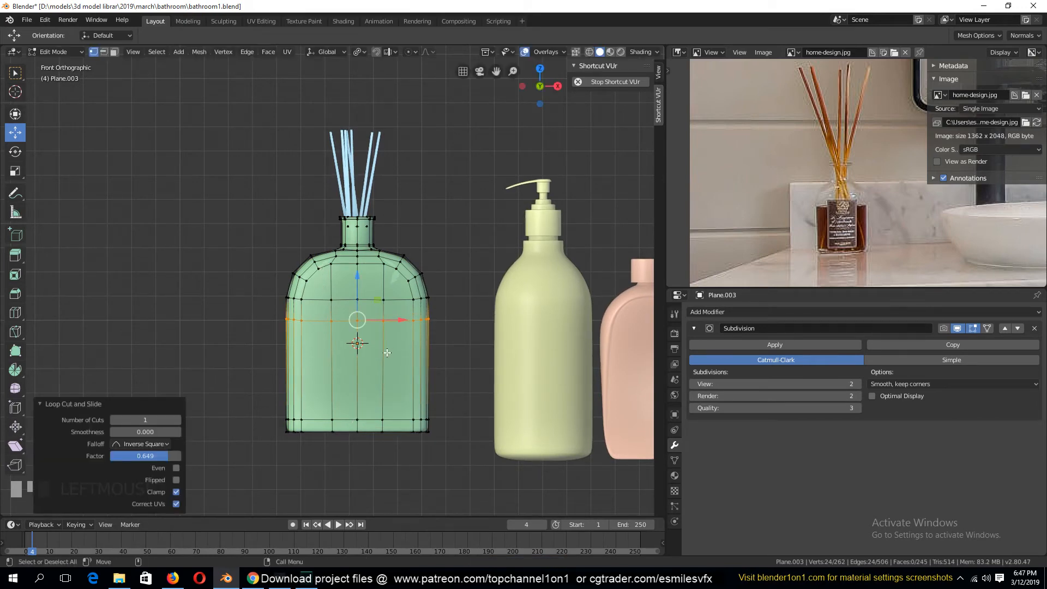
# Duplicate the bottle's geometry from the new loop downward in place and separate it as its own object for the liquid
pyautogui.hotkey('shift', 'z')
pyautogui.press('b')
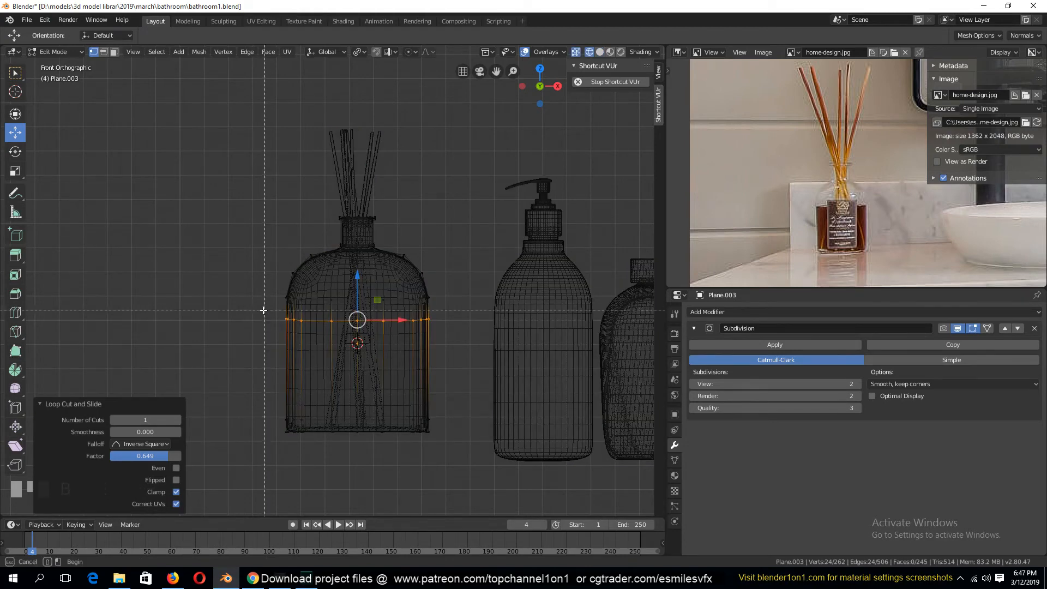
pyautogui.moveTo(261, 306); pyautogui.dragTo(602, 467)
pyautogui.hotkey('shift', 'd')
pyautogui.rightClick(486, 376)
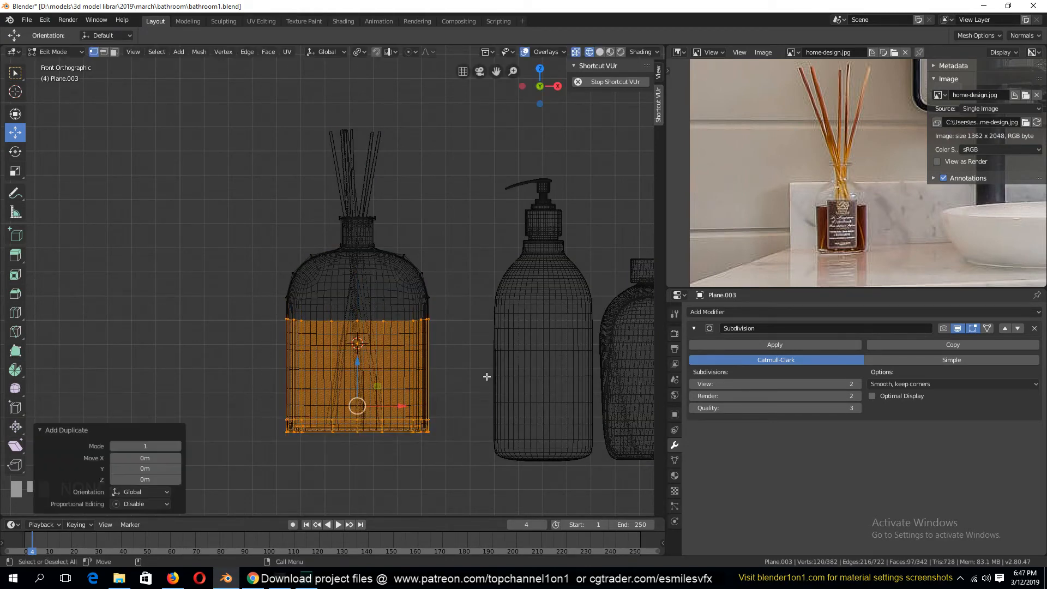
pyautogui.press('p')
pyautogui.click(486, 376)
pyautogui.hotkey('shift', 'z')
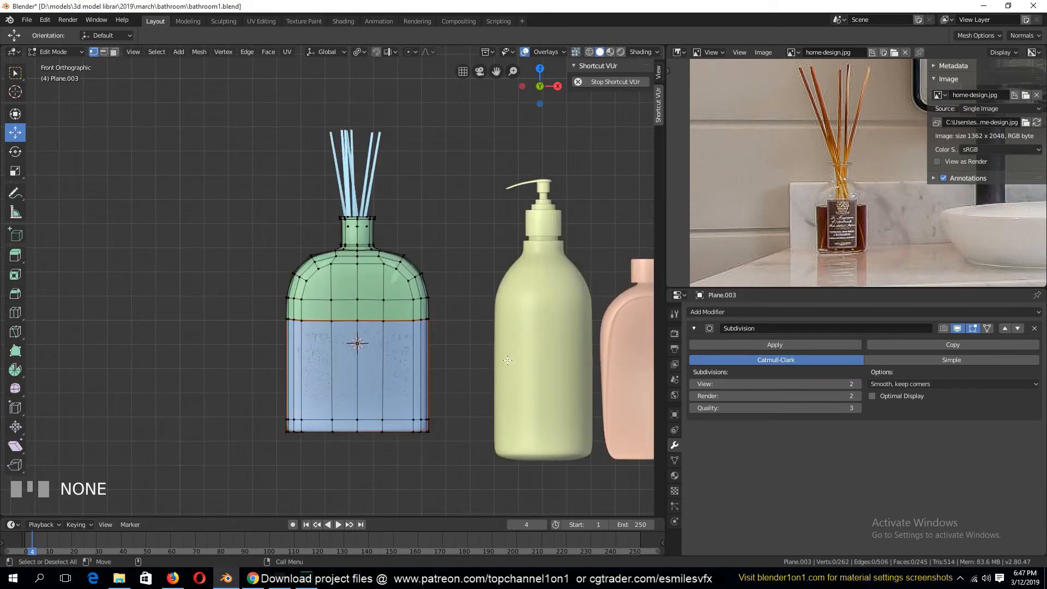
# Scale the separated liquid object to about 0.94 so that it fits inside the bottle
pyautogui.press('Tab')
pyautogui.click(398, 353)
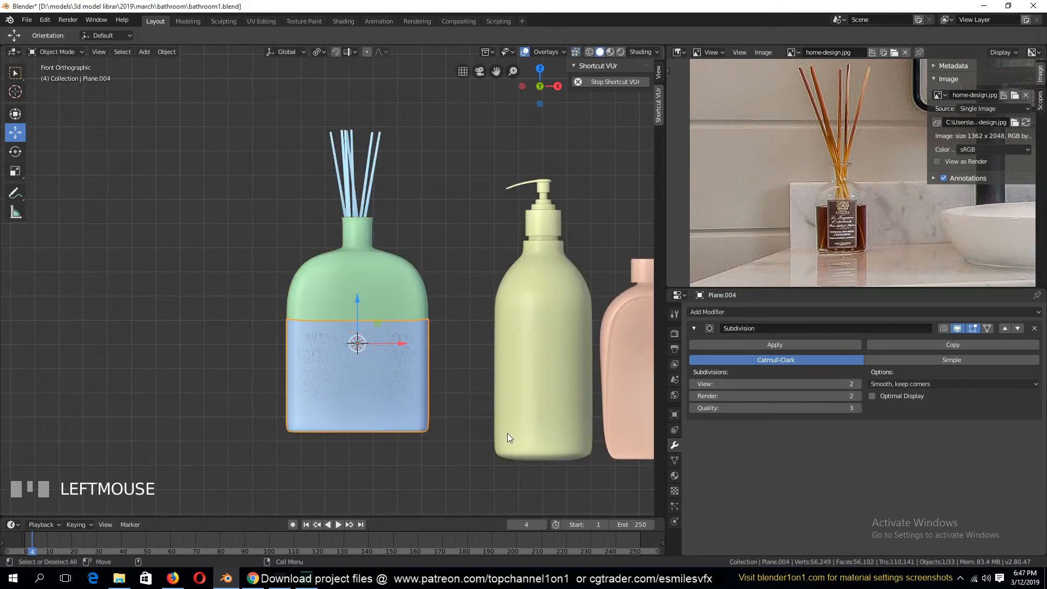
pyautogui.press('s')
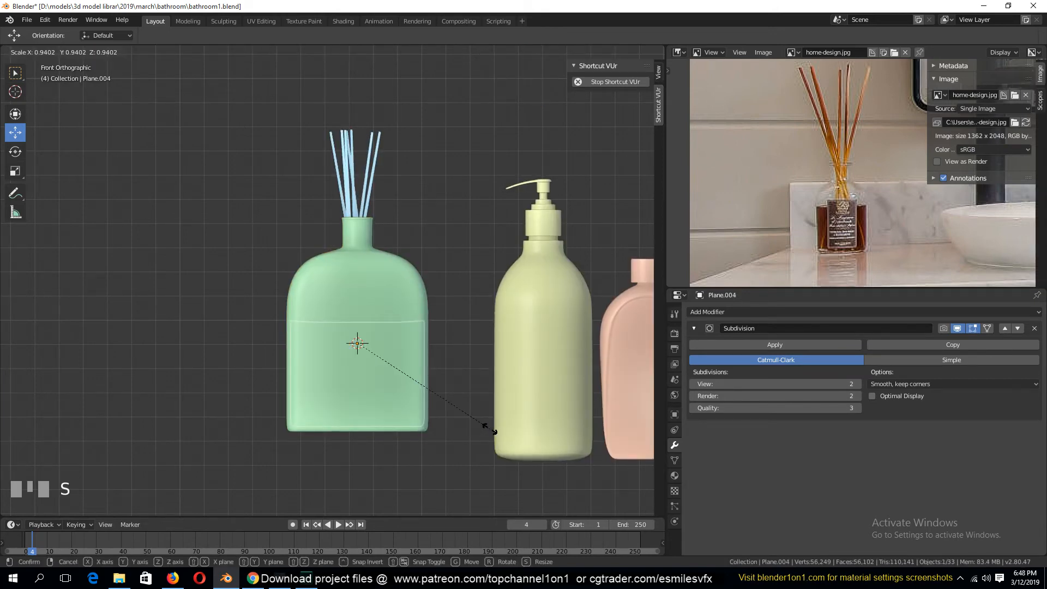
pyautogui.click(490, 429)
# Isolate the liquid object and fill its open upper rim with a face
pyautogui.scroll(3, 477, 373)
pyautogui.hotkey('shift', 'h')
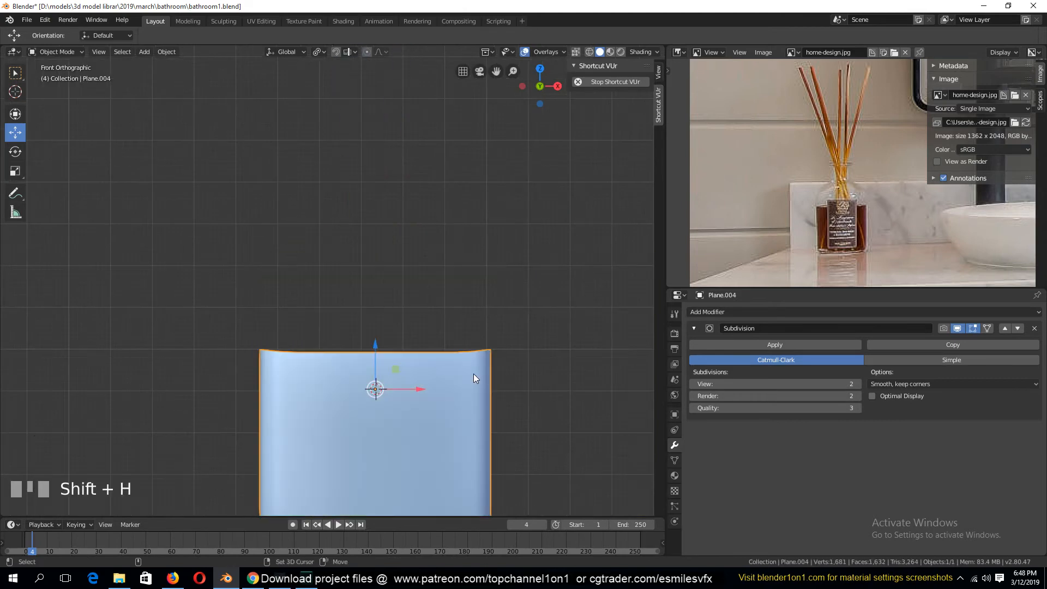
pyautogui.moveTo(474, 374)
pyautogui.mouseDown(button='middle')
pyautogui.moveTo(428, 427)
pyautogui.moveTo(472, 381)
pyautogui.mouseUp(button='middle')
pyautogui.press('Tab')
pyautogui.keyDown('alt'); pyautogui.click(470, 421); pyautogui.keyUp('alt')
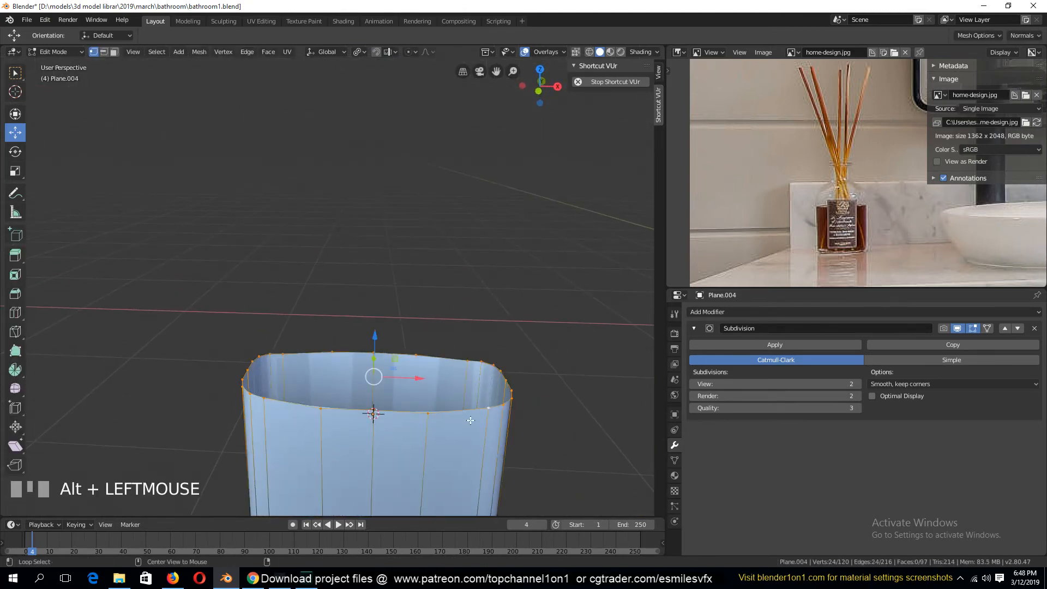
pyautogui.press('f')
pyautogui.press('`')
pyautogui.moveTo(471, 421); pyautogui.dragTo(433, 444, button='middle')
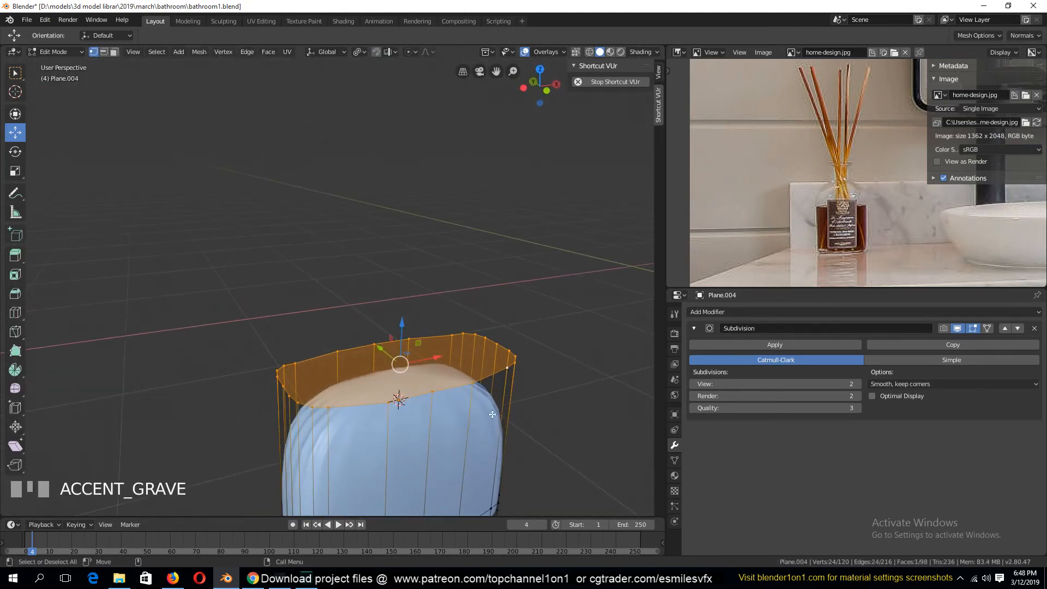
# Add a supporting edge loop just below the liquid's upper rim and unhide the other objects
pyautogui.hotkey('ctrl', 'r')
pyautogui.click(433, 444)
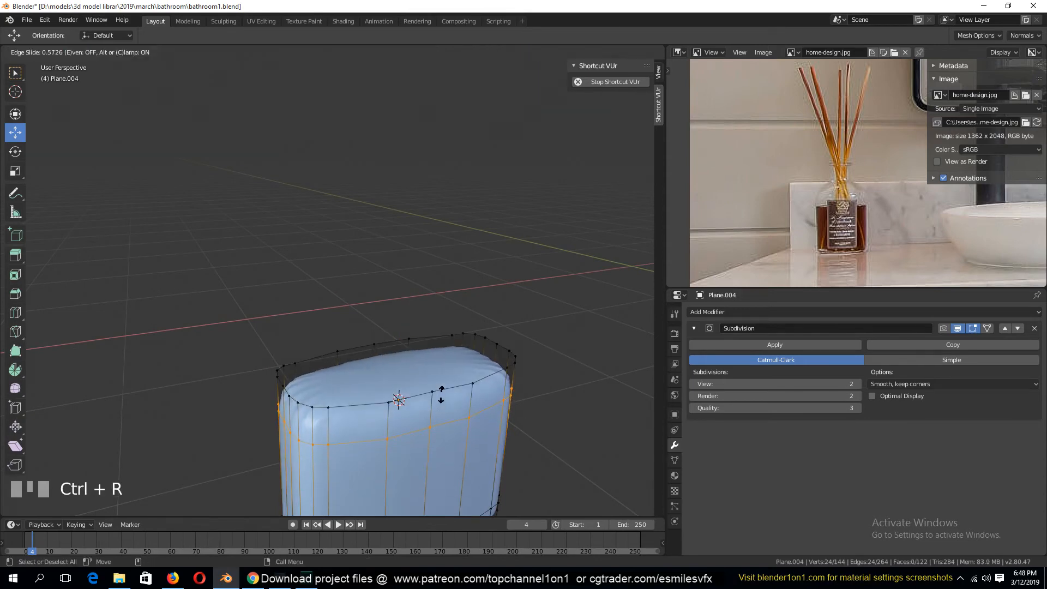
pyautogui.moveTo(441, 394); pyautogui.dragTo(447, 379)
pyautogui.press('Tab')
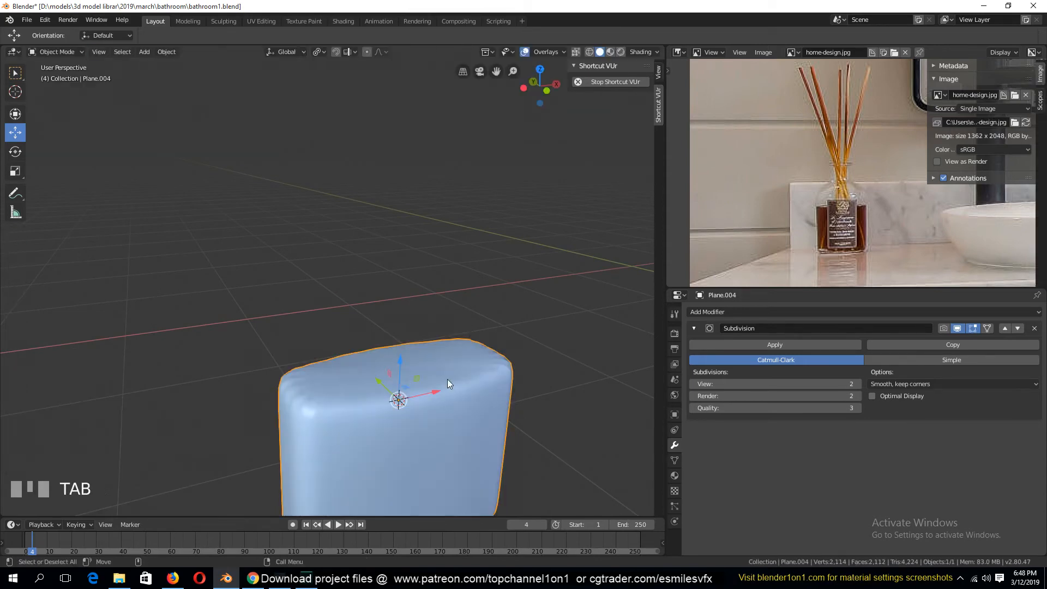
pyautogui.press('alt')
pyautogui.scroll(-5, 456, 389)
pyautogui.press('a')
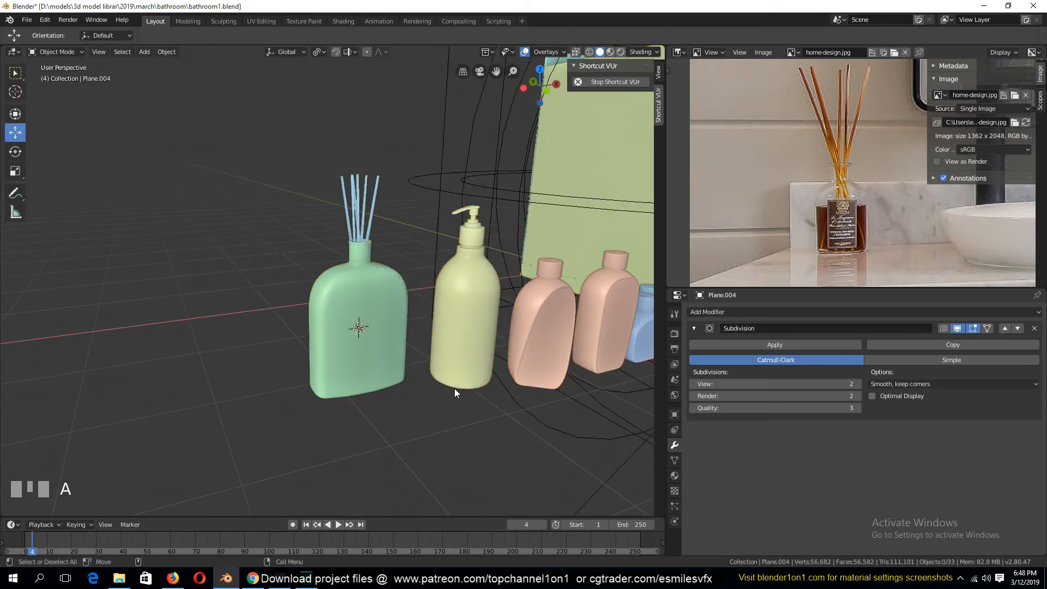
# Inspect how the liquid sits inside the diffuser bottle in wireframe and save the file
pyautogui.moveTo(450, 358); pyautogui.dragTo(394, 345, button='middle')
pyautogui.press('`')
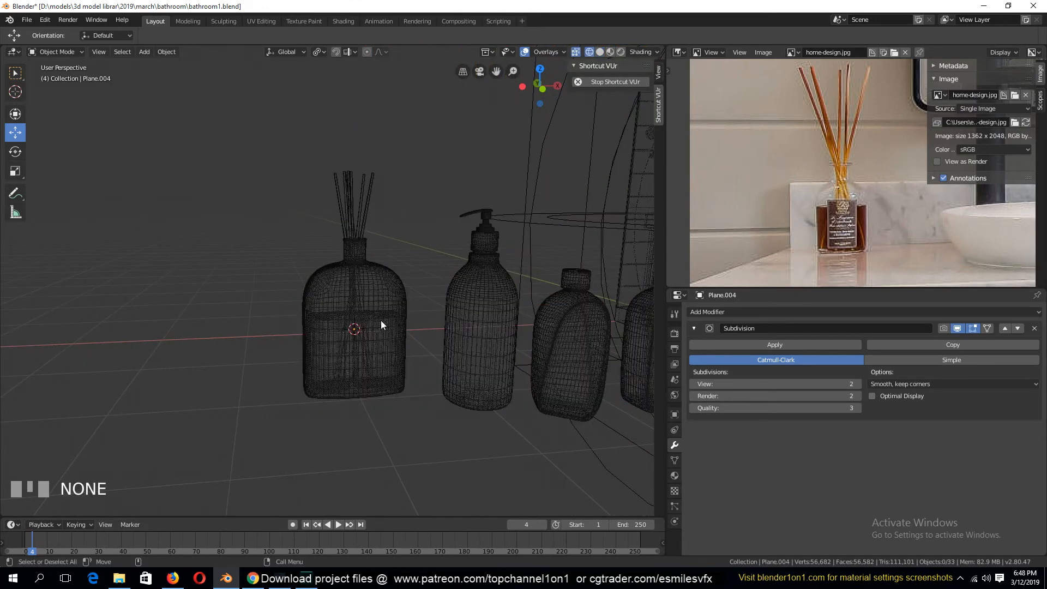
pyautogui.click(381, 314)
pyautogui.press('a')
pyautogui.click(397, 321)
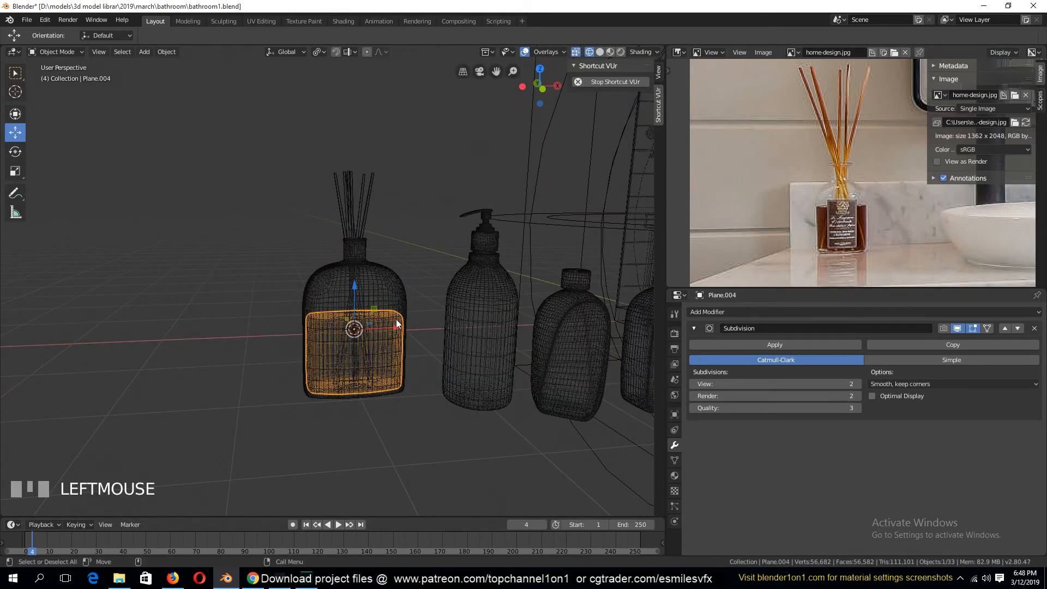
pyautogui.keyDown('shift'); pyautogui.click(408, 290); pyautogui.keyUp('shift')
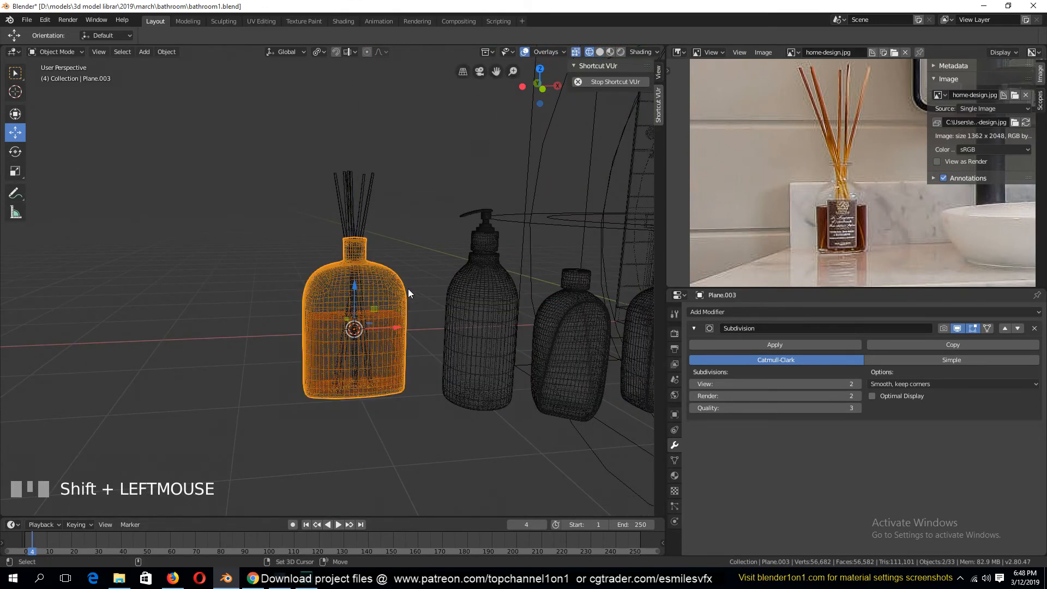
pyautogui.keyDown('shift'); pyautogui.click(415, 335); pyautogui.keyUp('shift')
pyautogui.press('a')
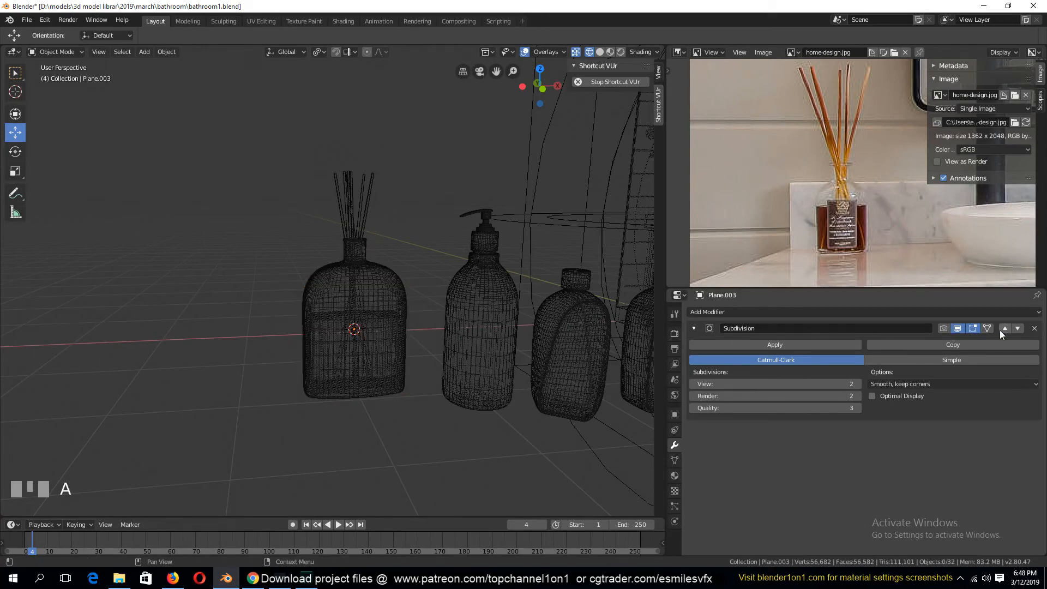
pyautogui.press('z')
pyautogui.hotkey('ctrl', 's')
# Compare the row of modelled bottles and the vanity in front view with the countertop items in the reference photo
pyautogui.scroll(-4, 509, 339)
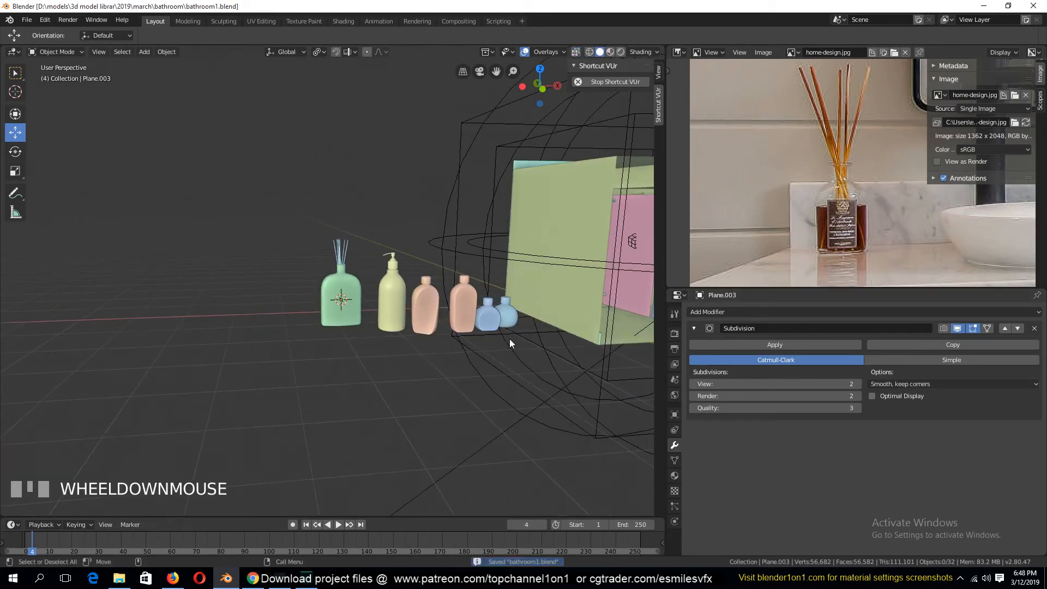
pyautogui.press('KP_1')
pyautogui.moveTo(510, 340); pyautogui.dragTo(296, 353, button='middle')
pyautogui.scroll(-2, 869, 256)
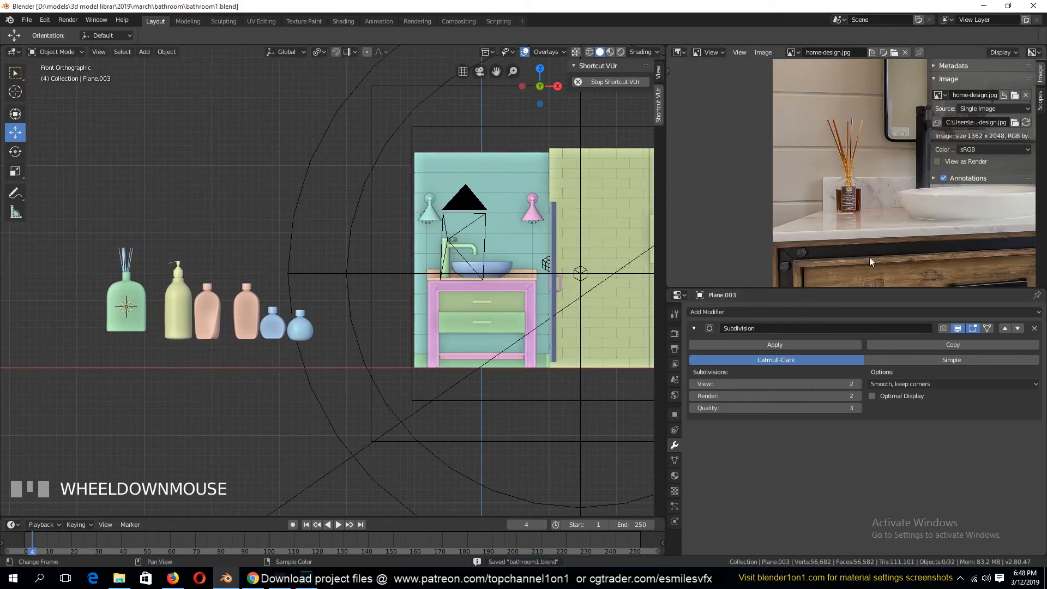
pyautogui.moveTo(803, 264); pyautogui.dragTo(836, 233, button='middle')
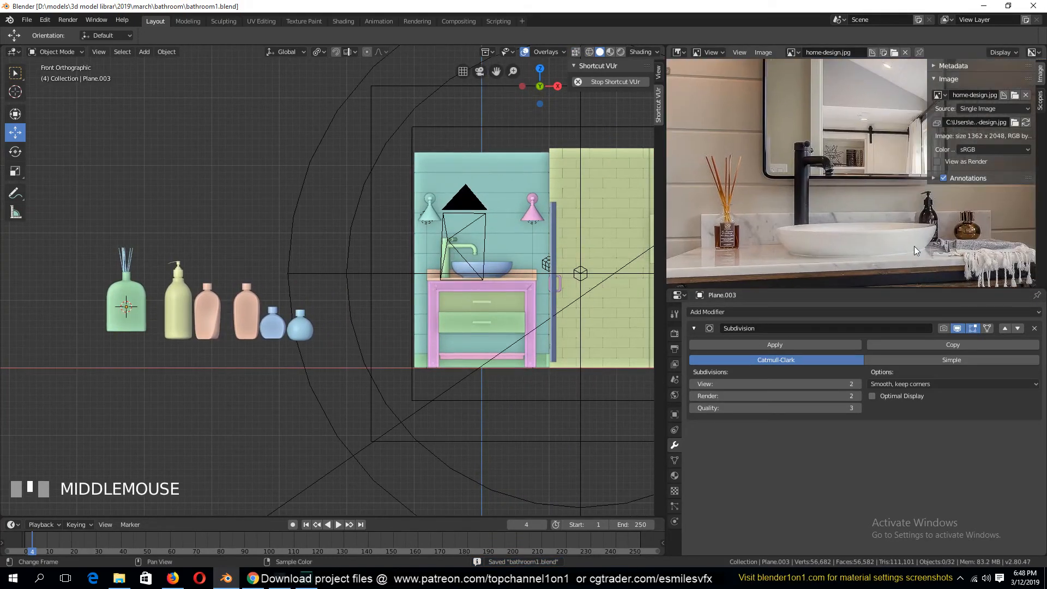
pyautogui.click(301, 319)
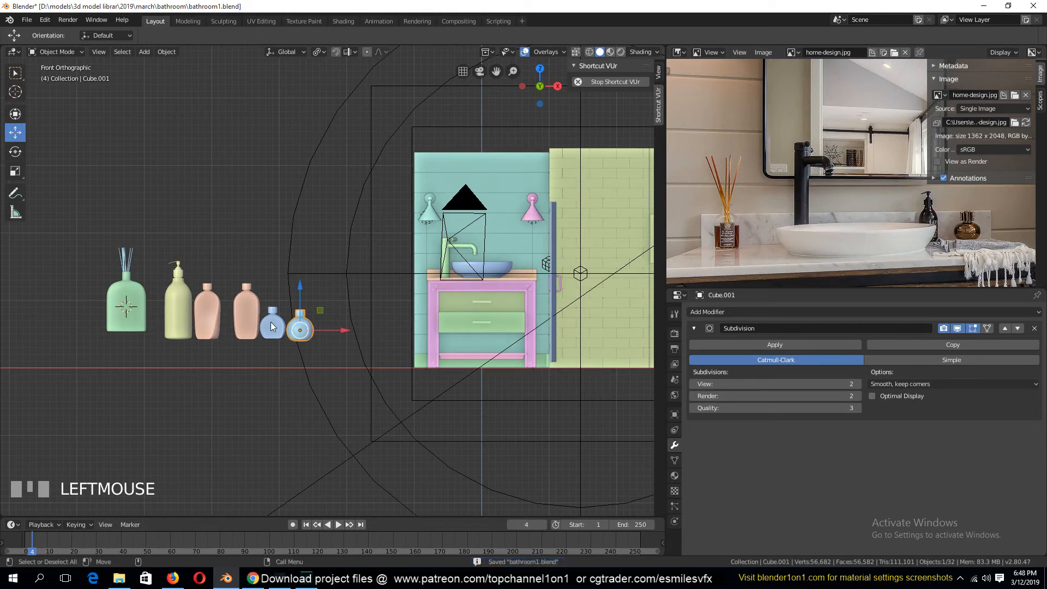
pyautogui.scroll(2, 332, 337)
pyautogui.scroll(-3, 332, 337)
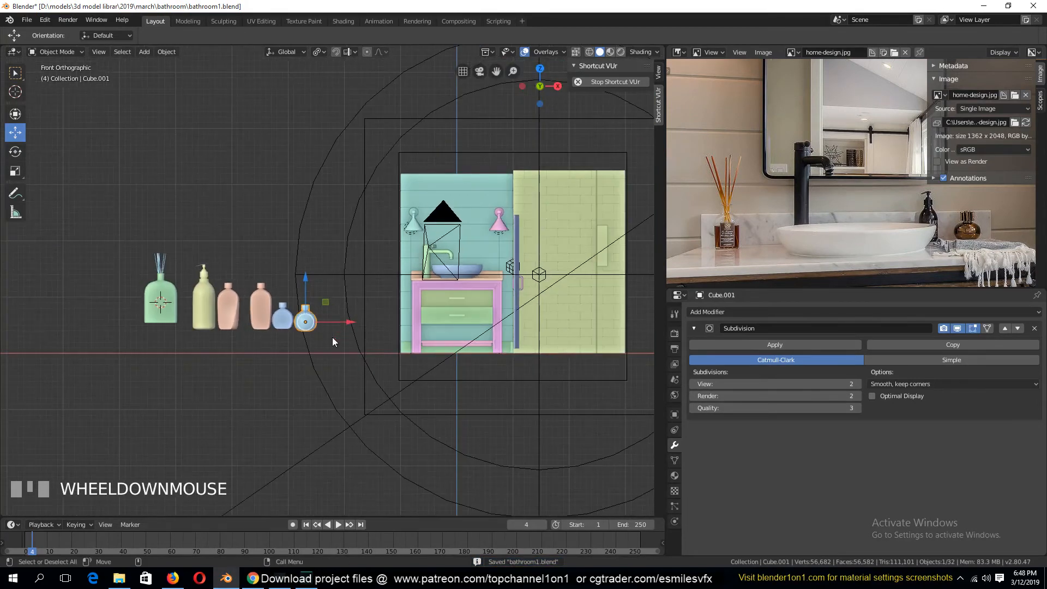
# Hide the large plane covering the room in top view to expose the vanity and sink
pyautogui.press('KP_7')
pyautogui.click(468, 261)
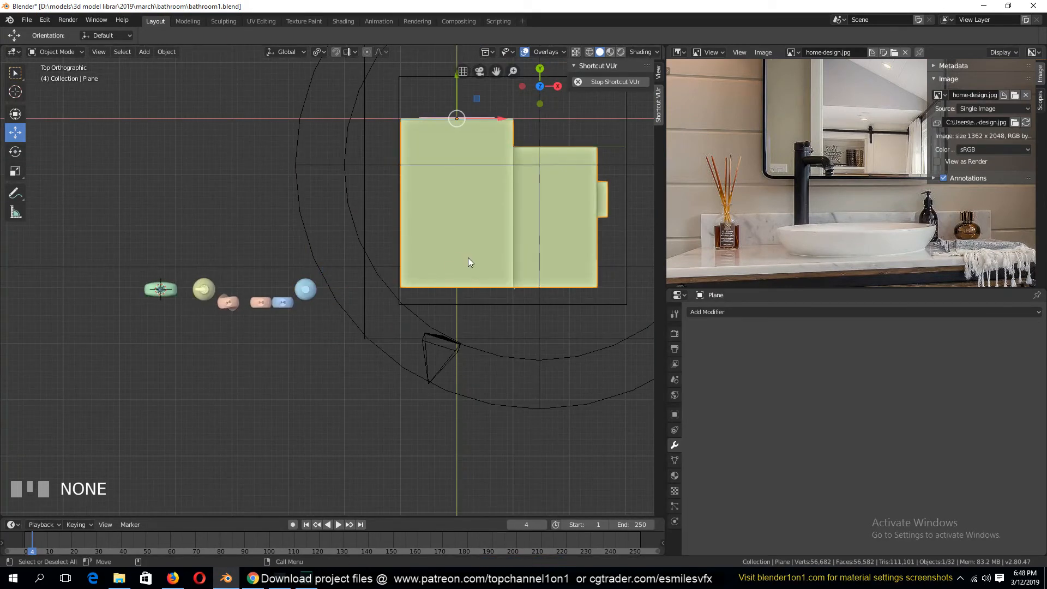
pyautogui.press('h')
pyautogui.keyDown('shift'); pyautogui.moveTo(477, 223); pyautogui.dragTo(430, 315, button='middle'); pyautogui.keyUp('shift')
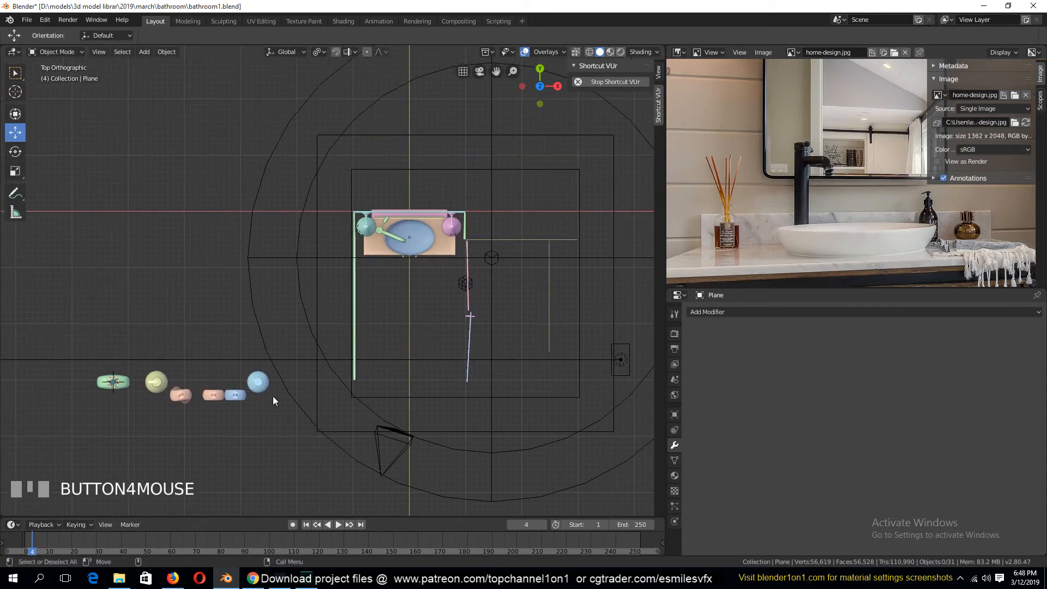
pyautogui.scroll(1, 227, 388)
pyautogui.click(240, 404)
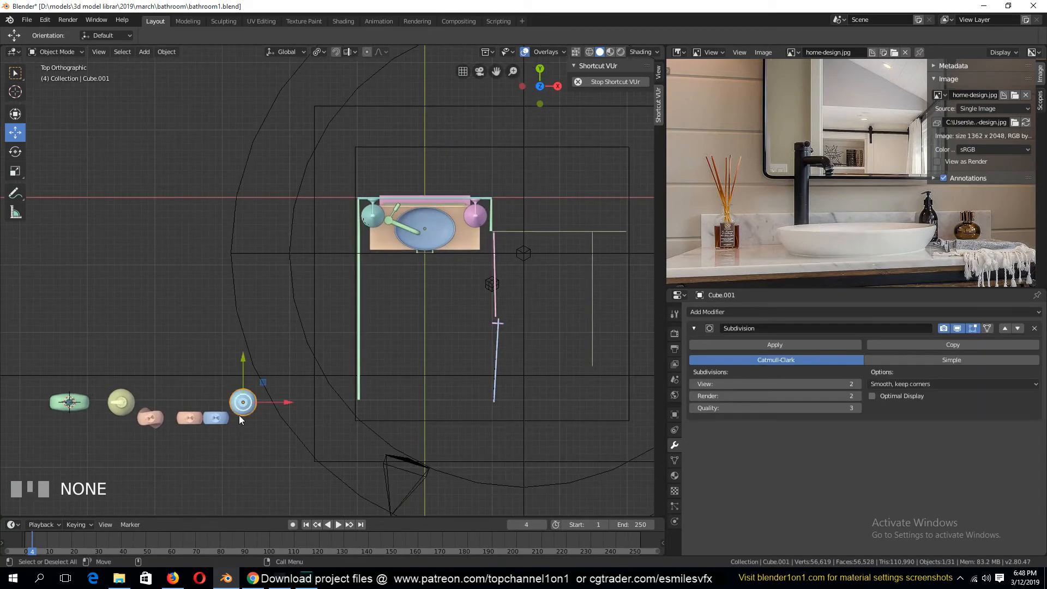
pyautogui.press('g')
pyautogui.rightClick(385, 329)
pyautogui.press('b')
pyautogui.moveTo(46, 366); pyautogui.dragTo(238, 448)
pyautogui.hotkey('alt', 'a')
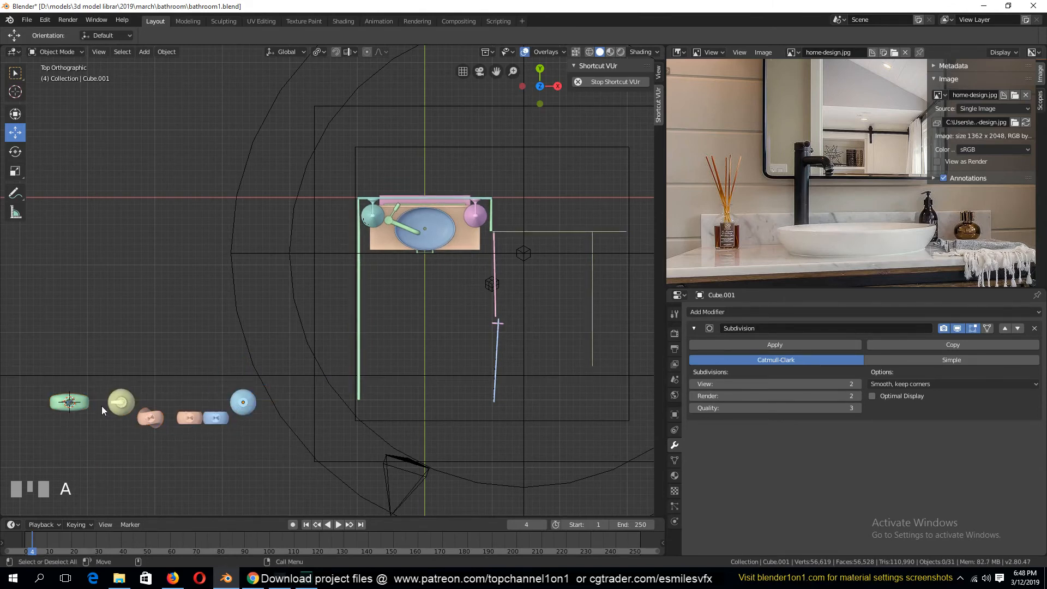
# Scale the whole row of modelled bottles together to 0.634 in top view
pyautogui.press('b')
pyautogui.moveTo(56, 395); pyautogui.dragTo(257, 437)
pyautogui.press('s')
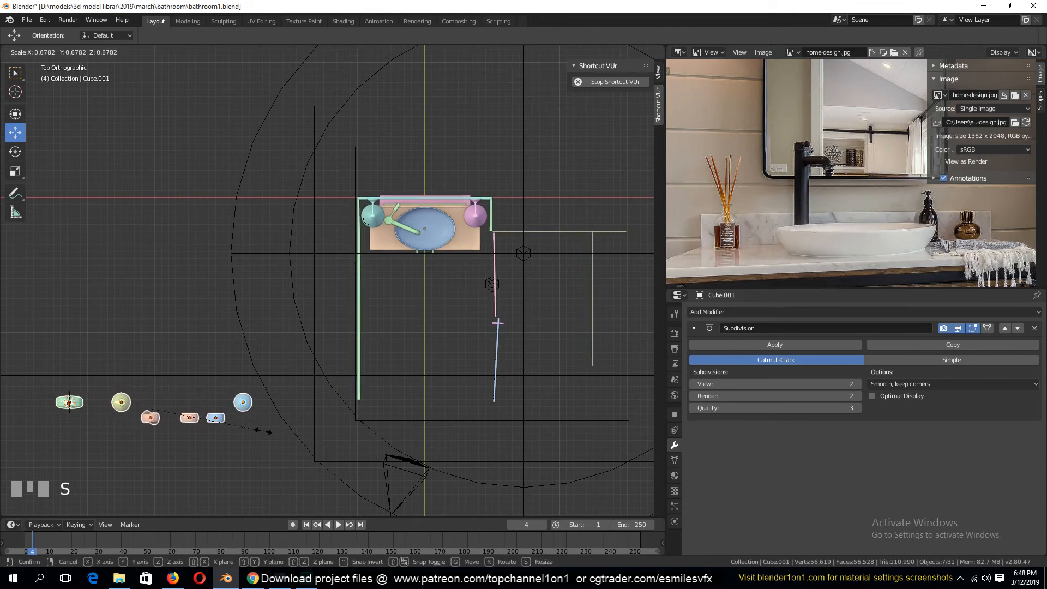
pyautogui.click(257, 432)
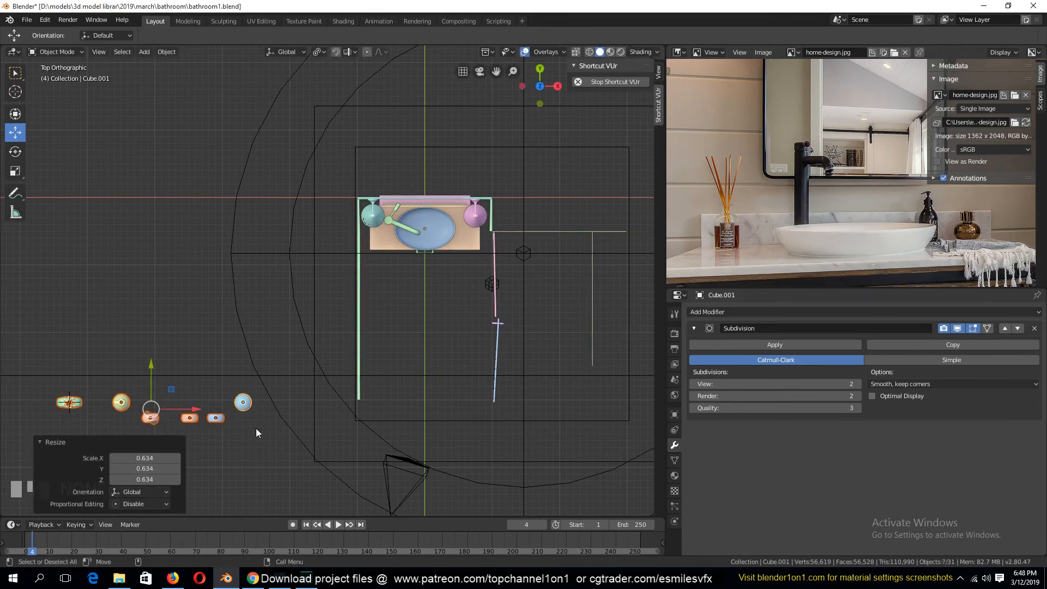
# Set the pivot point to Median Point and move the row of bottles about 0.48 m along X and 1.92 m along Y
pyautogui.click(315, 53)
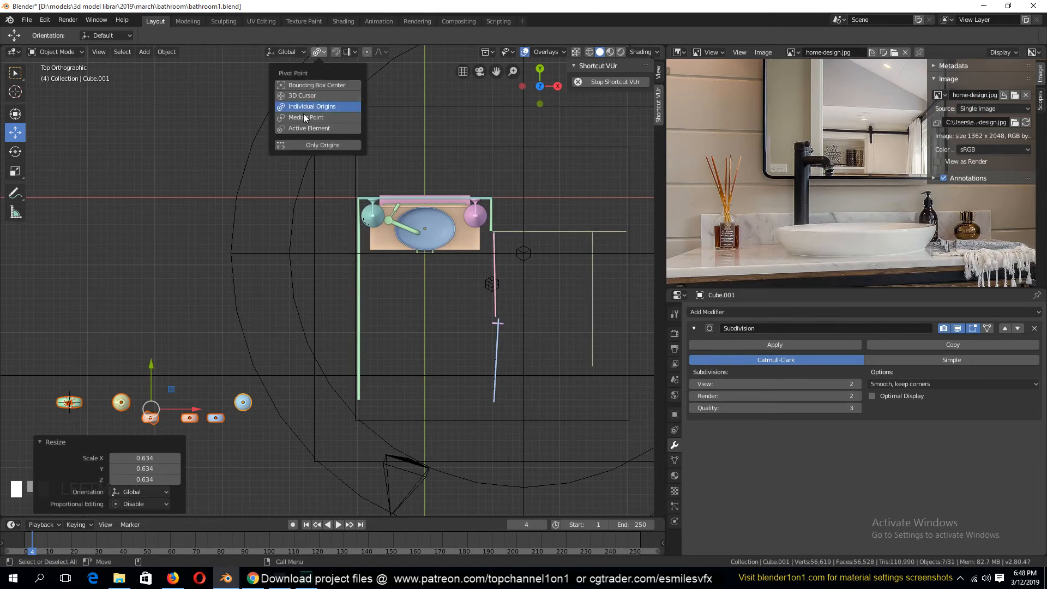
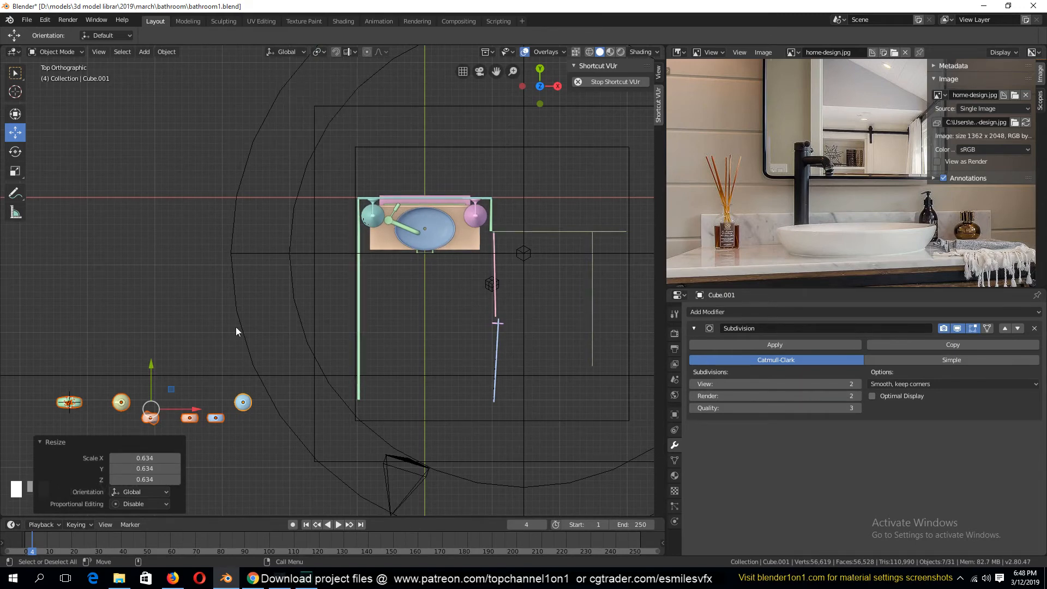
pyautogui.press('g')
pyautogui.click(253, 243)
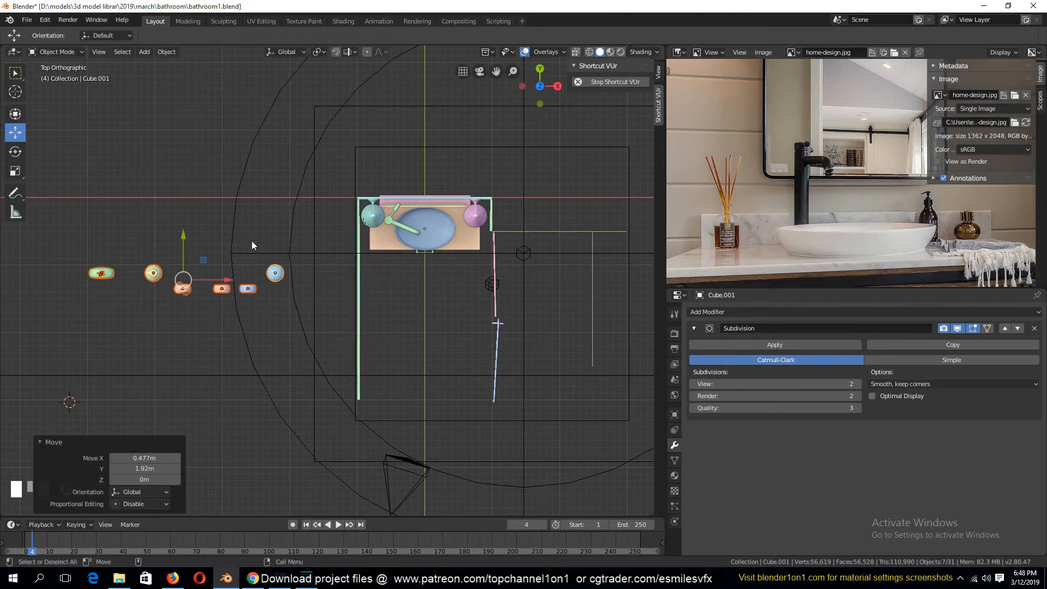
# Select all the bottles and the diffuser reeds and, in front view, move them about 2.84 m along X and 0.88 m up to vanity height
pyautogui.click(283, 274)
pyautogui.press('g')
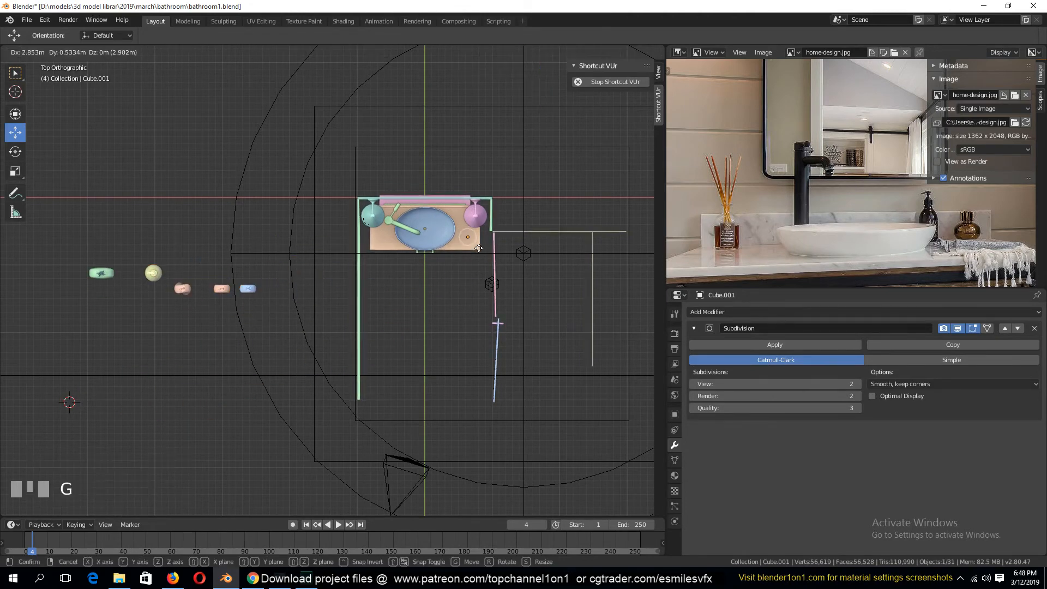
pyautogui.rightClick(478, 248)
pyautogui.keyDown('shift'); pyautogui.click(240, 292); pyautogui.keyUp('shift')
pyautogui.keyDown('shift'); pyautogui.click(219, 290); pyautogui.keyUp('shift')
pyautogui.keyDown('shift'); pyautogui.click(177, 291); pyautogui.keyUp('shift')
pyautogui.keyDown('shift'); pyautogui.click(150, 274); pyautogui.keyUp('shift')
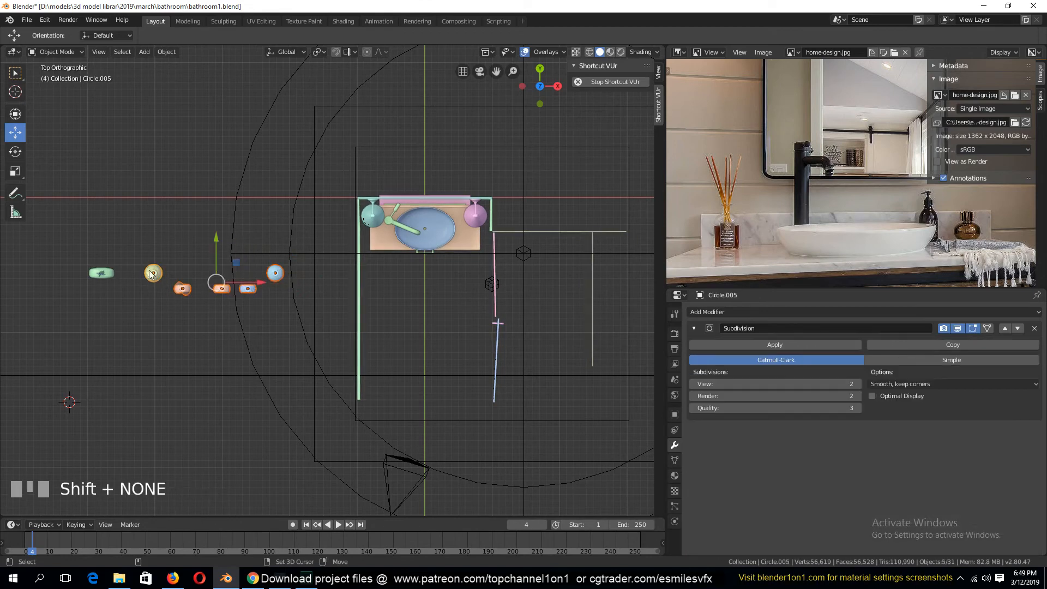
pyautogui.keyDown('shift'); pyautogui.click(112, 277); pyautogui.keyUp('shift')
pyautogui.press('KP_1')
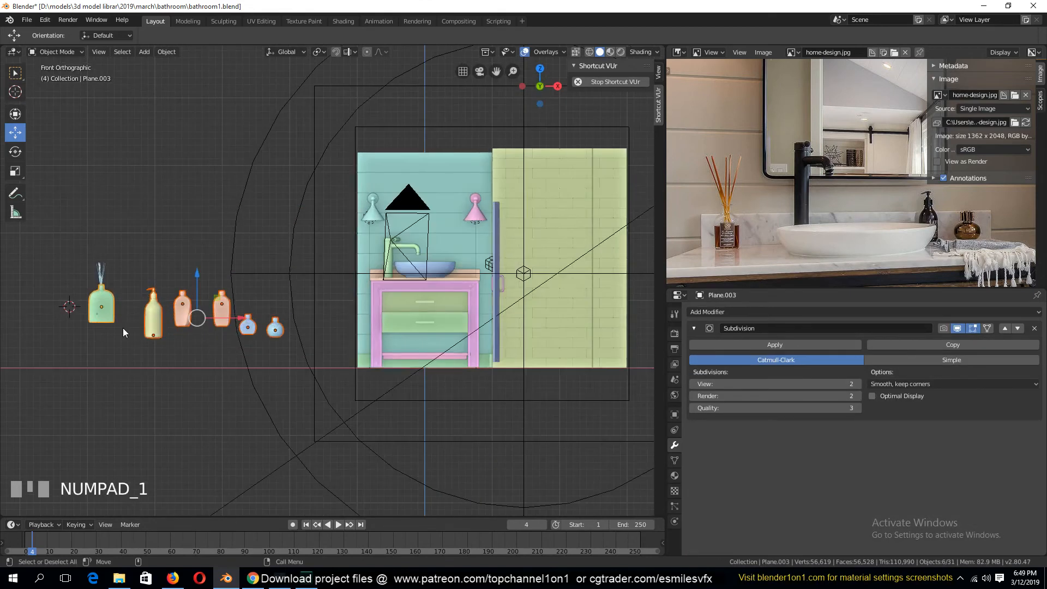
pyautogui.press('g')
pyautogui.rightClick(102, 287)
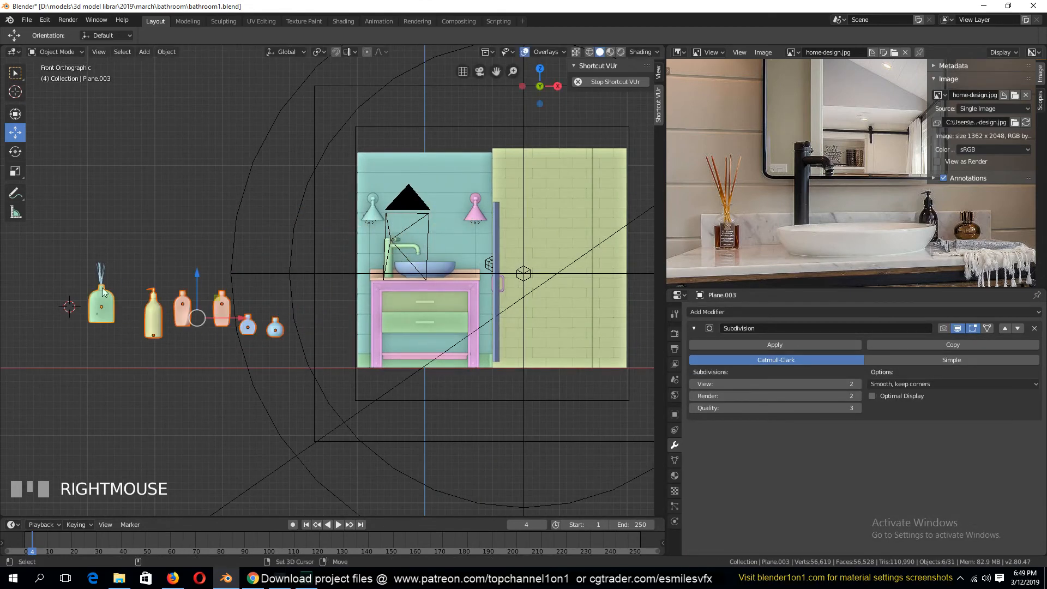
pyautogui.keyDown('shift'); pyautogui.click(98, 270); pyautogui.keyUp('shift')
pyautogui.press('g')
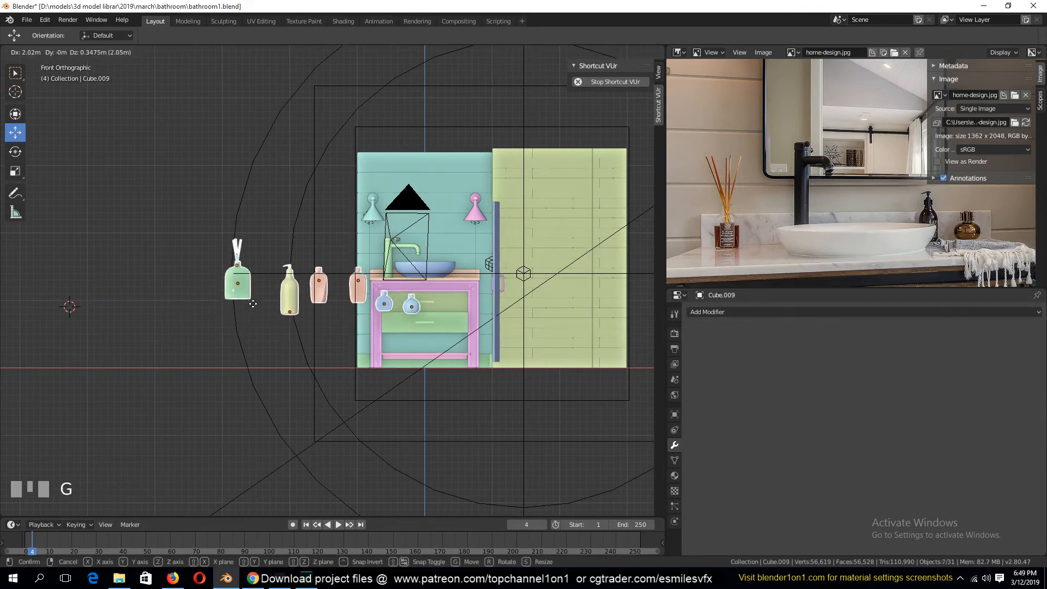
pyautogui.click(295, 273)
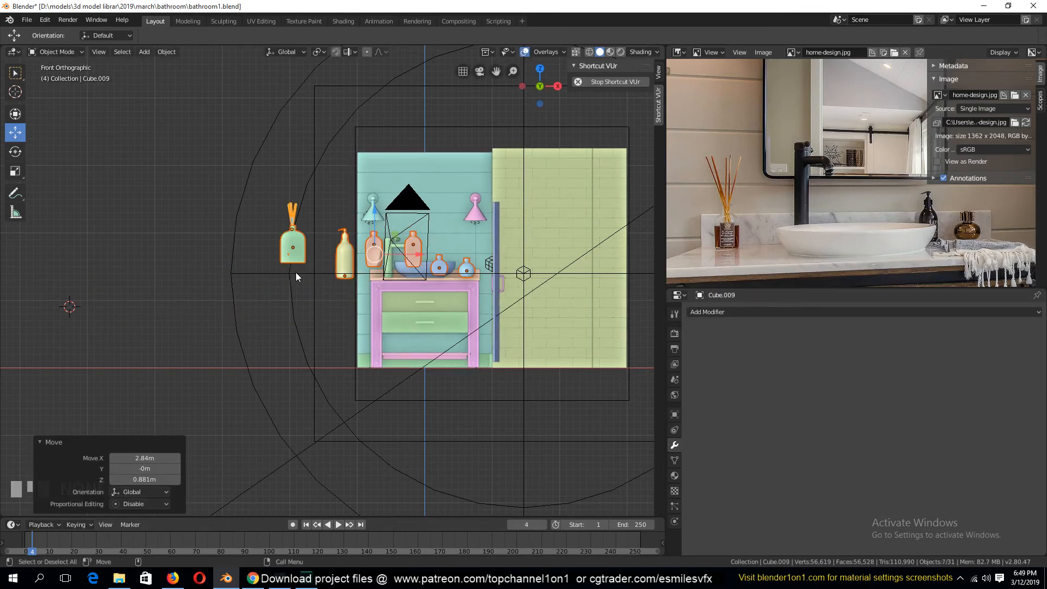
# Scale the selected bottles and reeds together to 0.710 and move them over the vanity so the lowest bottles meet the countertop
pyautogui.scroll(4, 311, 293)
pyautogui.keyDown('shift'); pyautogui.moveTo(312, 294); pyautogui.dragTo(161, 356, button='middle'); pyautogui.keyUp('shift')
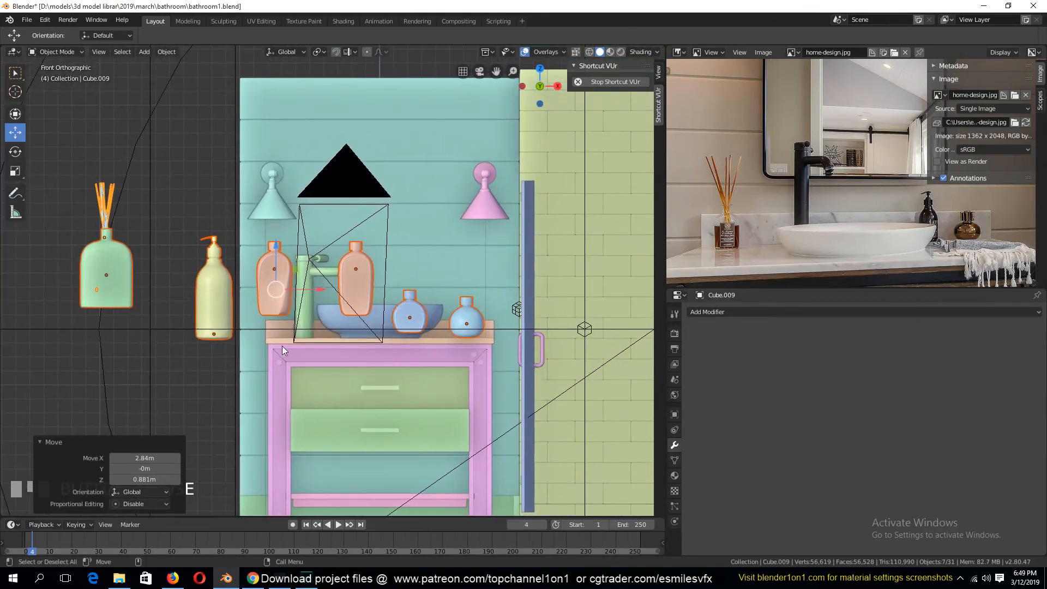
pyautogui.scroll(1, 283, 345)
pyautogui.press('s')
pyautogui.click(383, 353)
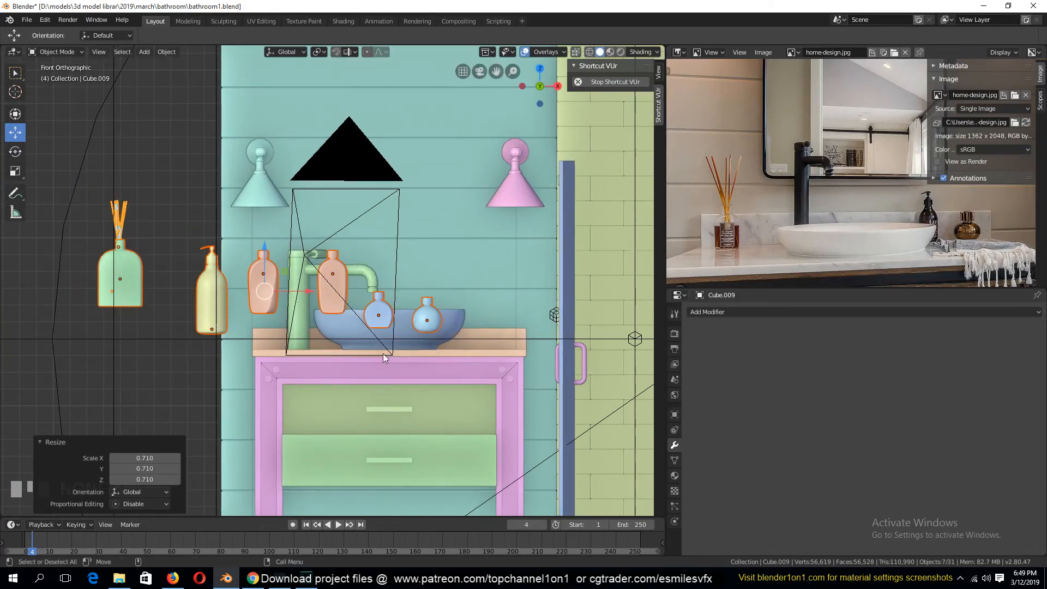
pyautogui.press('g')
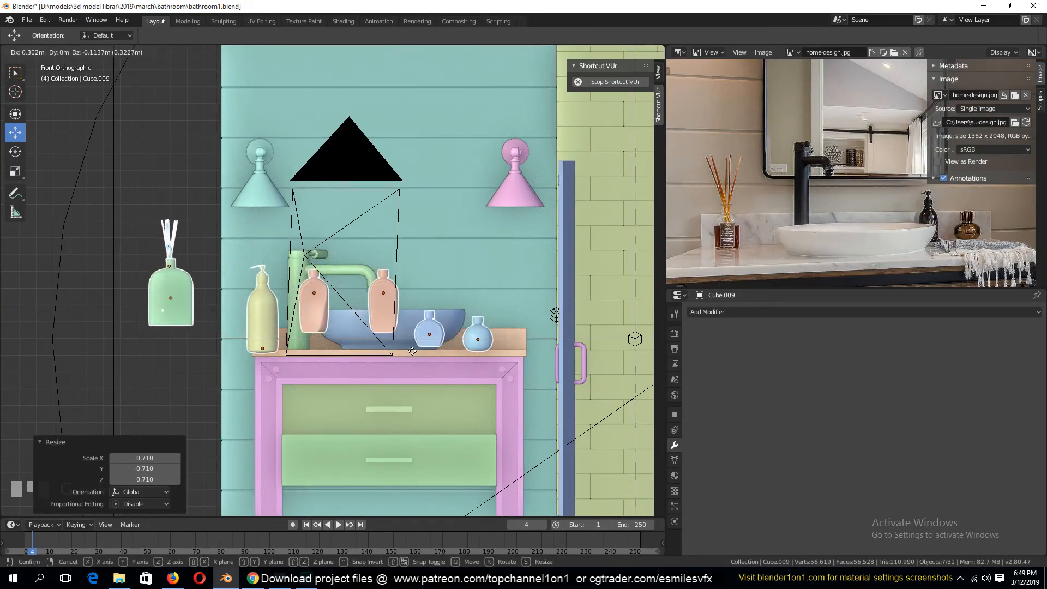
pyautogui.click(431, 341)
# Move the small flat flask beside the round flask and level its base with the countertop
pyautogui.click(447, 324)
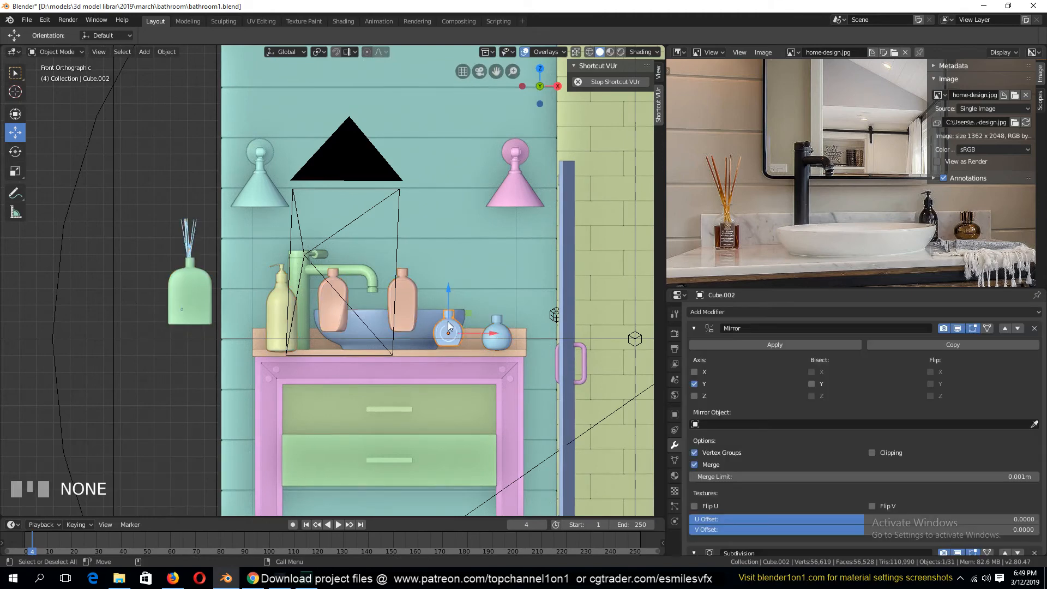
pyautogui.press('g')
pyautogui.click(443, 319)
pyautogui.press('g')
pyautogui.click(394, 288)
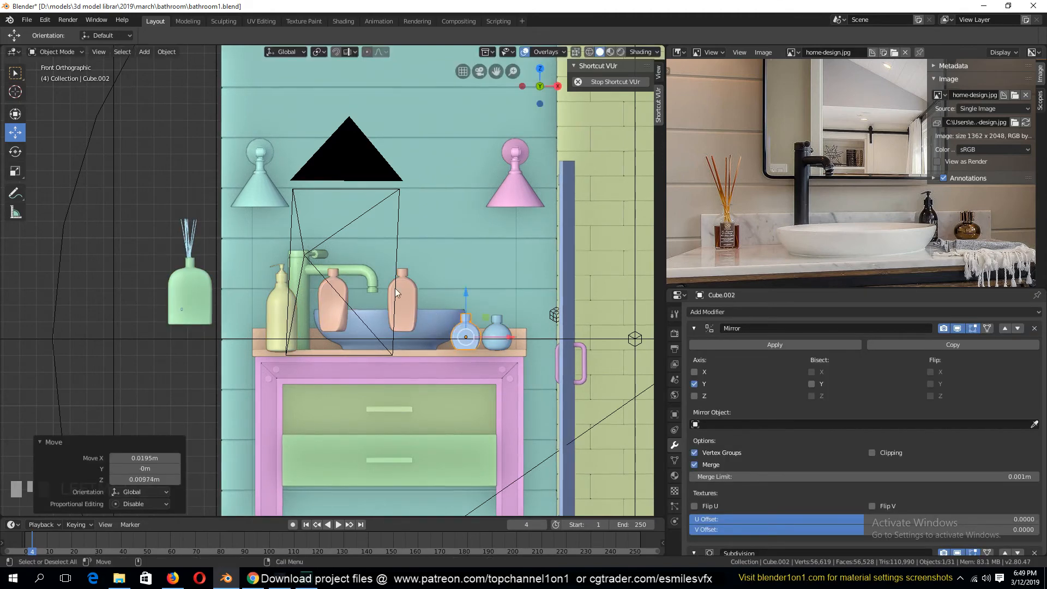
# Lower the plain tall bottle and the twisted bottle to countertop height in front of the basin
pyautogui.click(394, 289)
pyautogui.press('g')
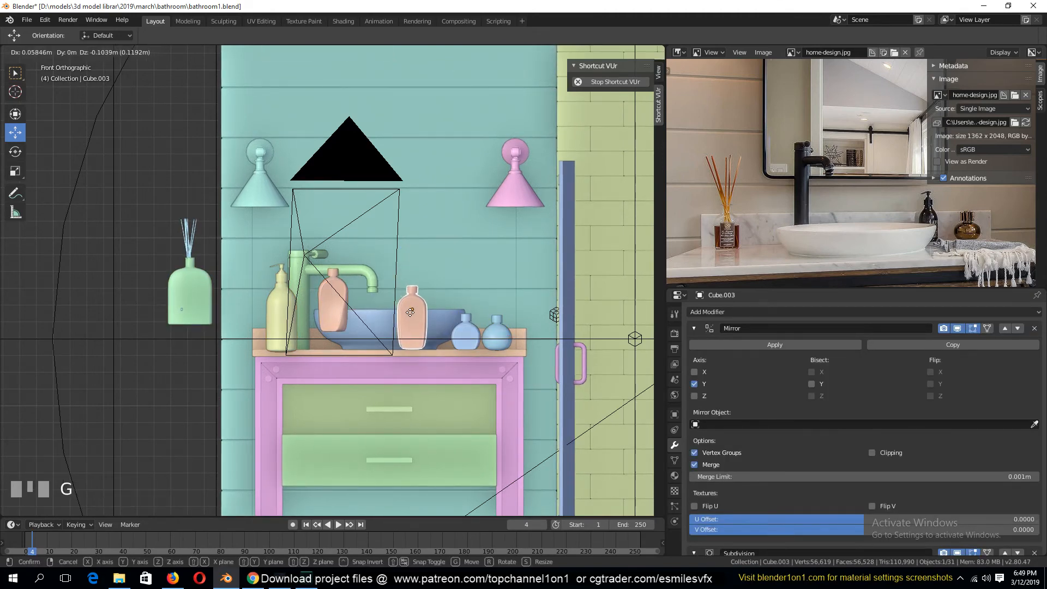
pyautogui.click(410, 312)
pyautogui.click(344, 297)
pyautogui.press('g')
pyautogui.click(372, 310)
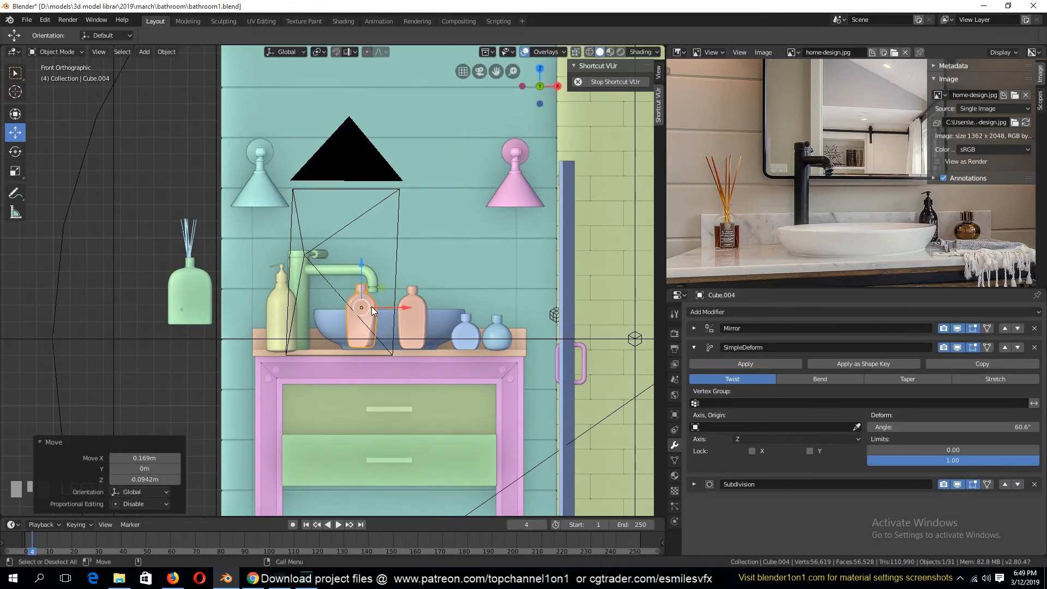
pyautogui.press('g')
pyautogui.click(357, 301)
pyautogui.press('g')
pyautogui.click(347, 301)
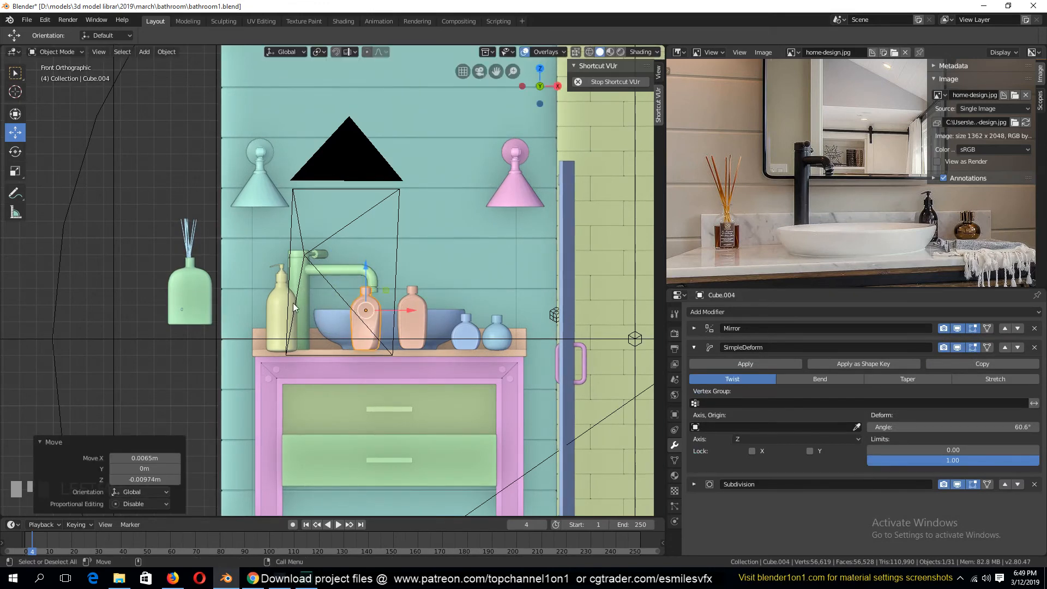
# Move the soap dispenser about 0.12 m along X and 0.013 m up, in line with the faucet
pyautogui.click(293, 302)
pyautogui.press('g')
pyautogui.click(313, 301)
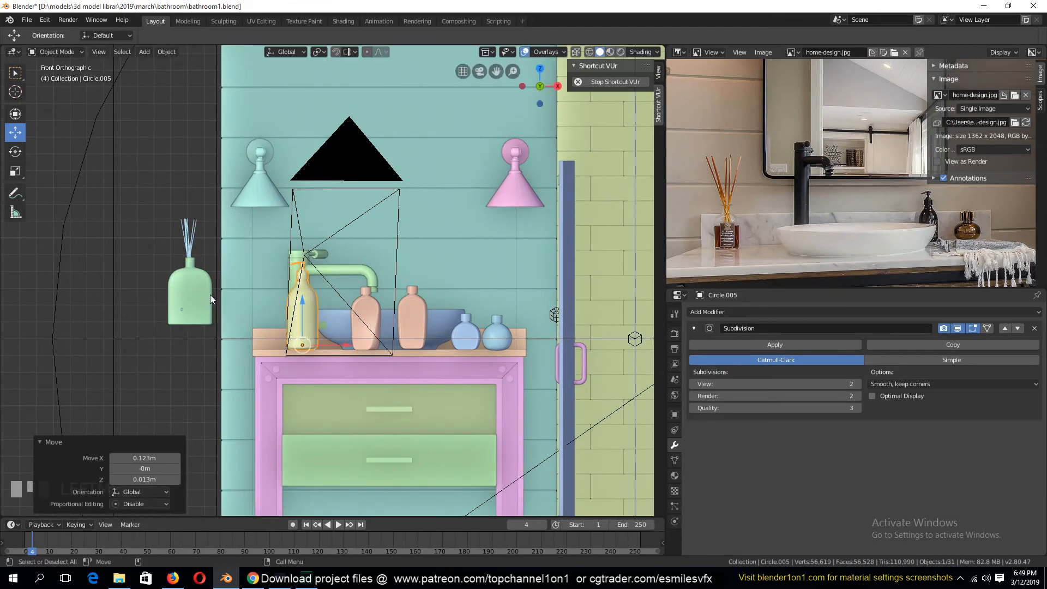
# Parent the reeds to the diffuser bottle with the Object option
pyautogui.click(209, 294)
pyautogui.press('g')
pyautogui.rightClick(214, 276)
pyautogui.click(191, 230)
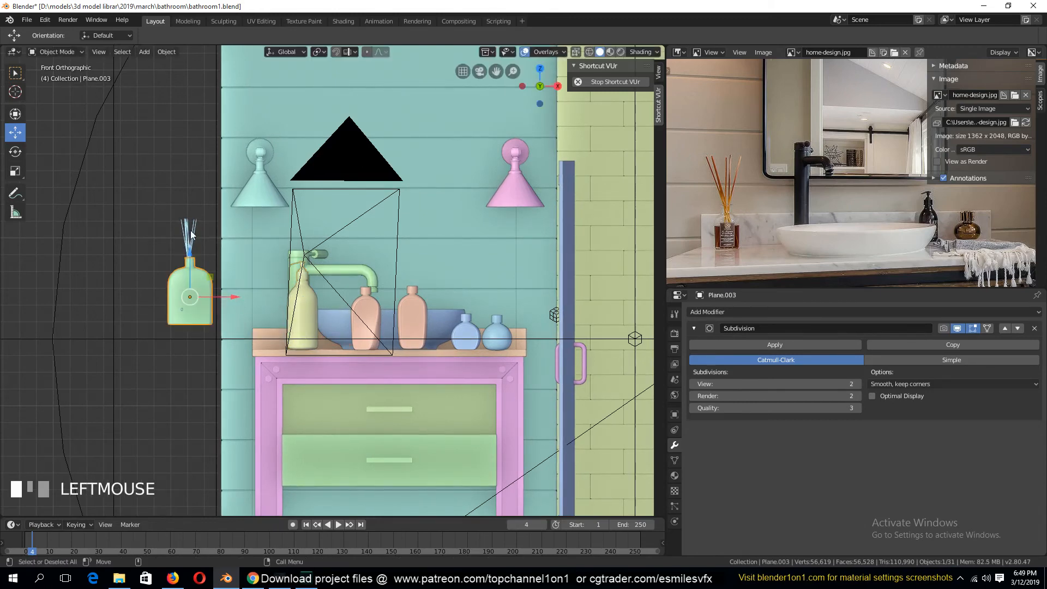
pyautogui.keyDown('shift'); pyautogui.click(191, 230); pyautogui.keyUp('shift')
pyautogui.hotkey('ctrl', 'p')
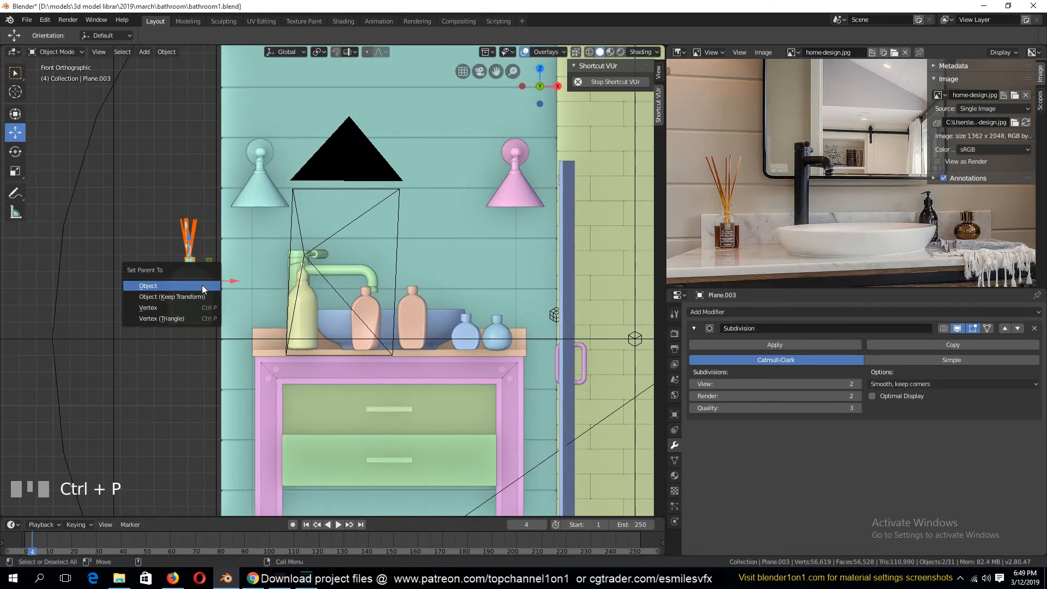
pyautogui.click(201, 285)
# Move the diffuser bottle about 0.51 m along X and 0.15 m down to countertop height
pyautogui.click(193, 302)
pyautogui.press('g')
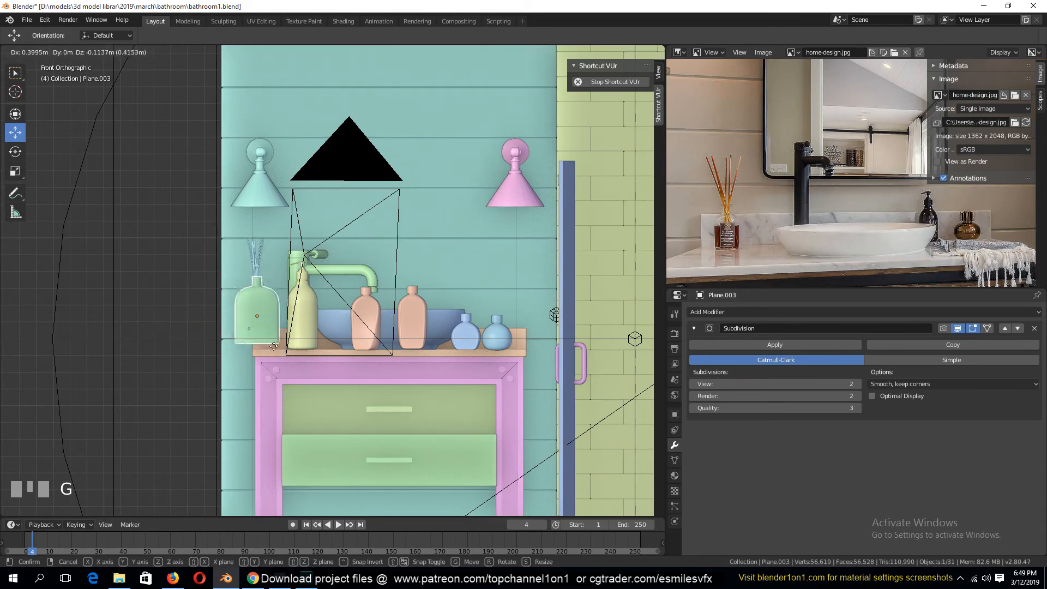
pyautogui.click(287, 351)
# In top view, move the diffuser about 0.09 m along X and 0.54 m along Y onto the vanity and rotate it slightly toward the basin
pyautogui.press('KP_7')
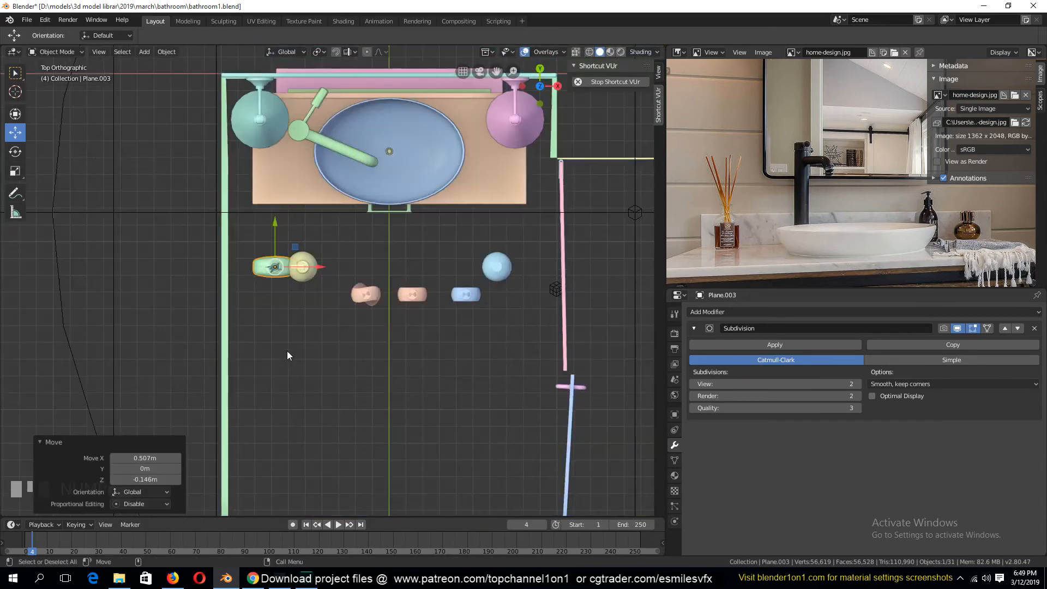
pyautogui.keyDown('shift'); pyautogui.moveTo(300, 343); pyautogui.dragTo(304, 419, button='middle'); pyautogui.keyUp('shift')
pyautogui.press('g')
pyautogui.click(319, 322)
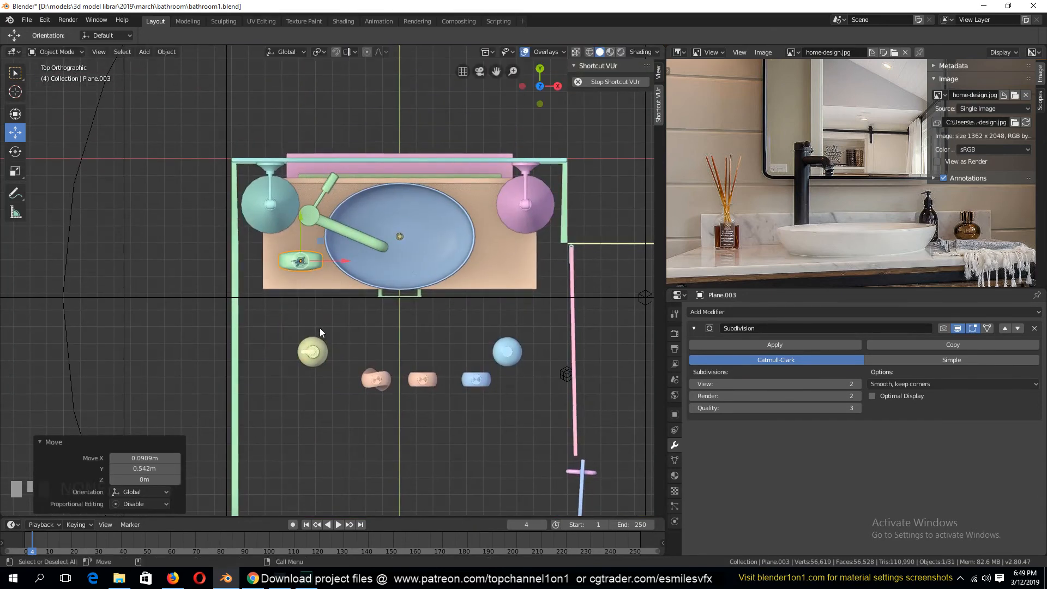
pyautogui.press('r')
pyautogui.click(351, 365)
# Rotate the soap dispenser about -114° and move it onto the countertop behind the diffuser
pyautogui.click(303, 363)
pyautogui.press('r')
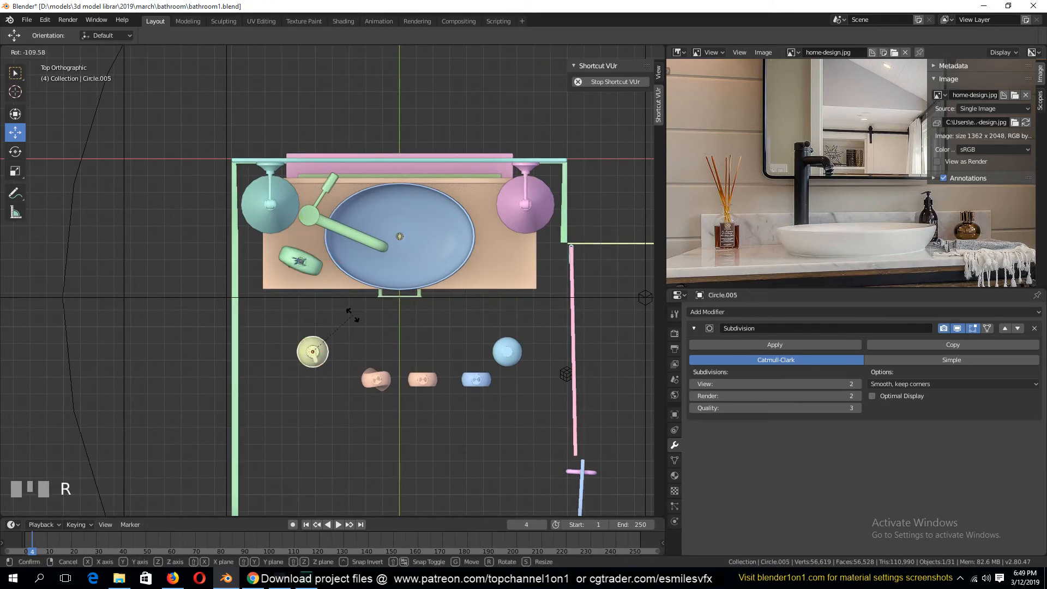
pyautogui.click(338, 368)
pyautogui.press('g')
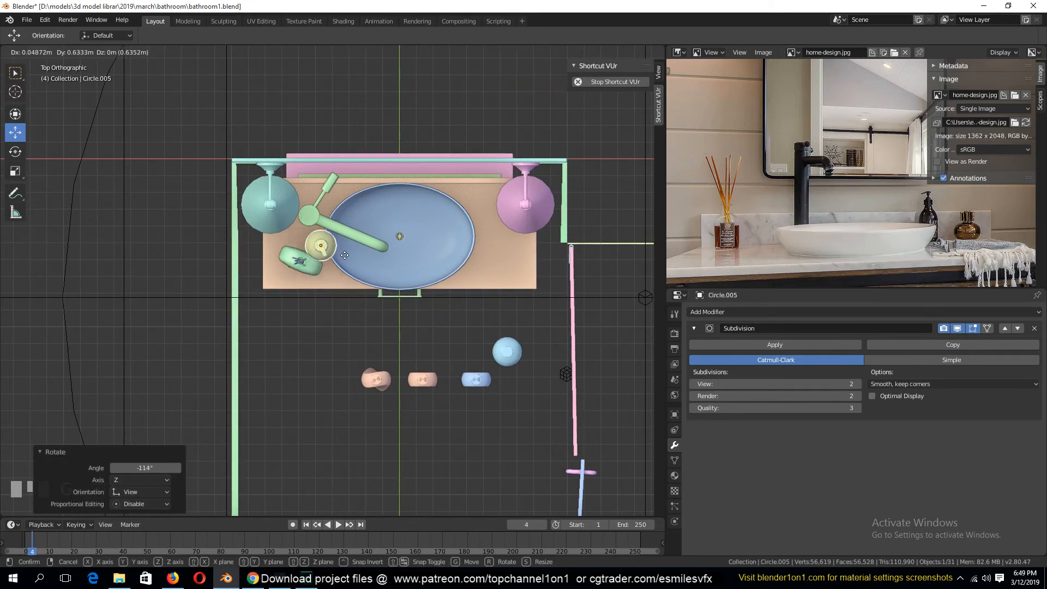
pyautogui.click(334, 249)
pyautogui.press('g')
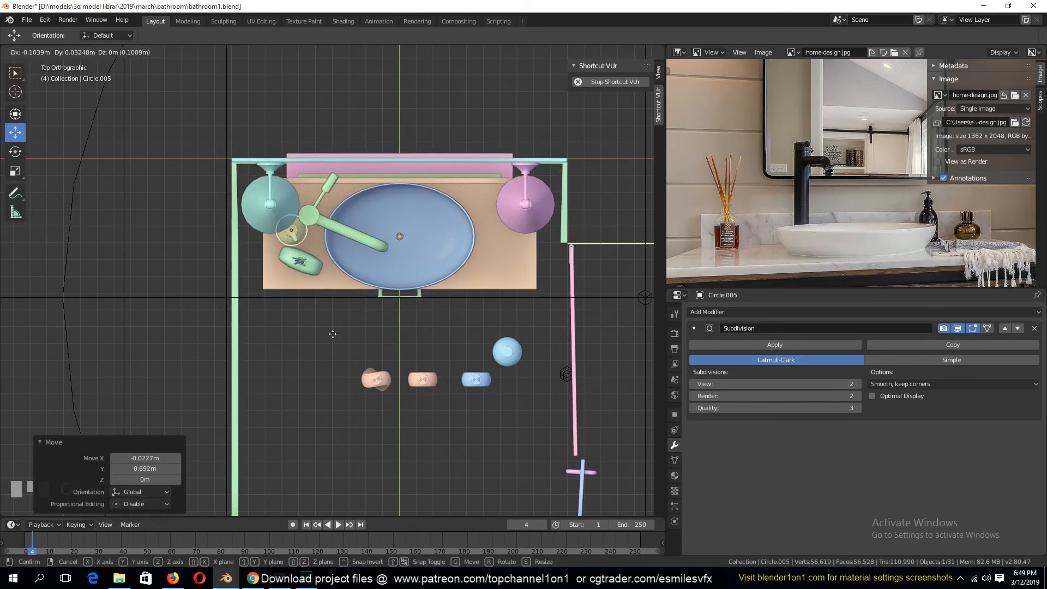
pyautogui.click(321, 334)
# Move the twisted bottle onto the countertop at the front corner of the basin, opposite the diffuser
pyautogui.click(388, 405)
pyautogui.click(384, 388)
pyautogui.press('g')
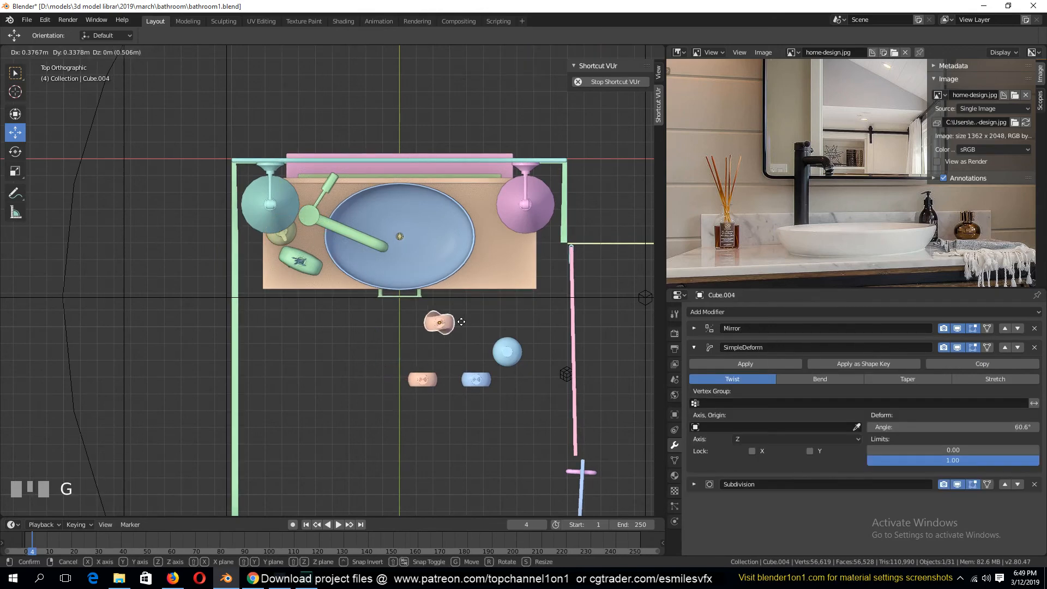
pyautogui.click(479, 284)
# Place the small flat flask on the countertop with a rotation of about 56.6°, beside the basin's rear edge opposite the faucet
pyautogui.click(474, 380)
pyautogui.press('g')
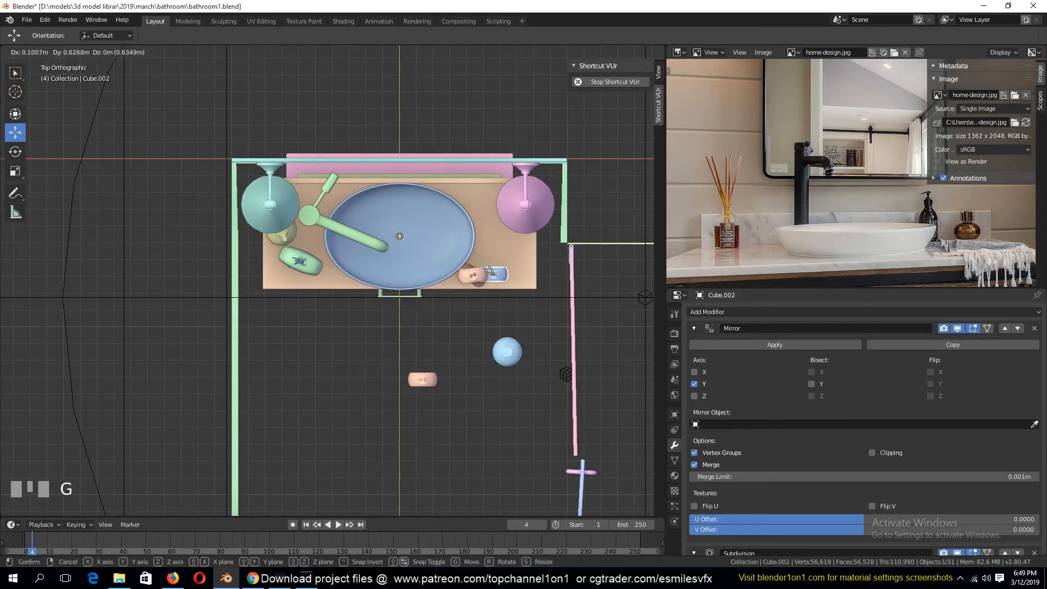
pyautogui.click(491, 271)
pyautogui.press('r')
pyautogui.click(509, 325)
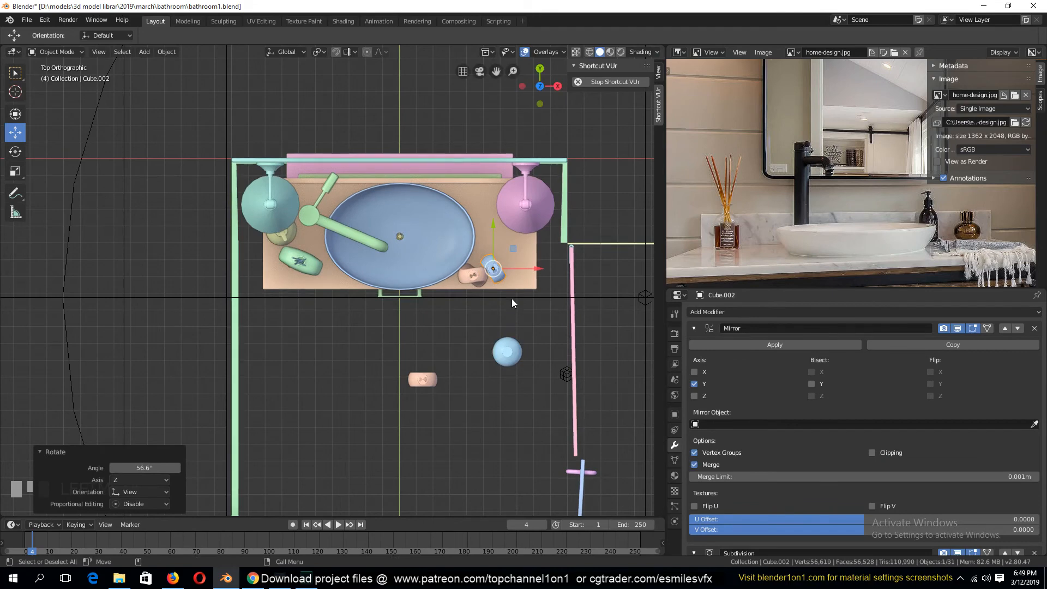
pyautogui.press('g')
pyautogui.click(493, 235)
# Move the round flask about -0.06 m along X and 0.89 m along Y onto the countertop next to the flat flask
pyautogui.click(507, 352)
pyautogui.press('g')
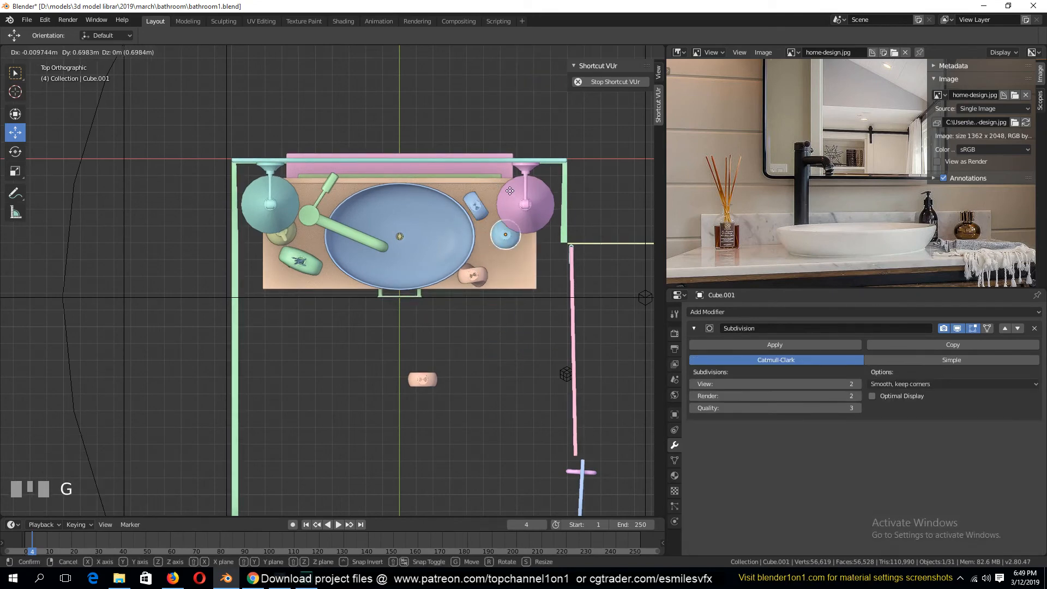
pyautogui.click(501, 163)
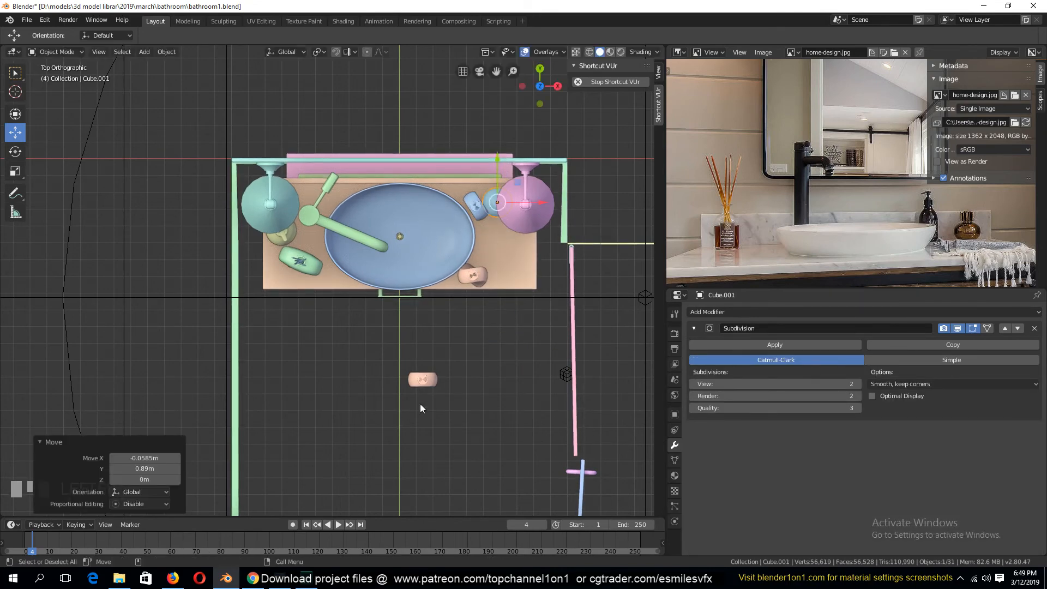
# Move the remaining tall flat bottle onto the countertop beside the twisted bottle at the basin's front corner
pyautogui.click(423, 379)
pyautogui.press('g')
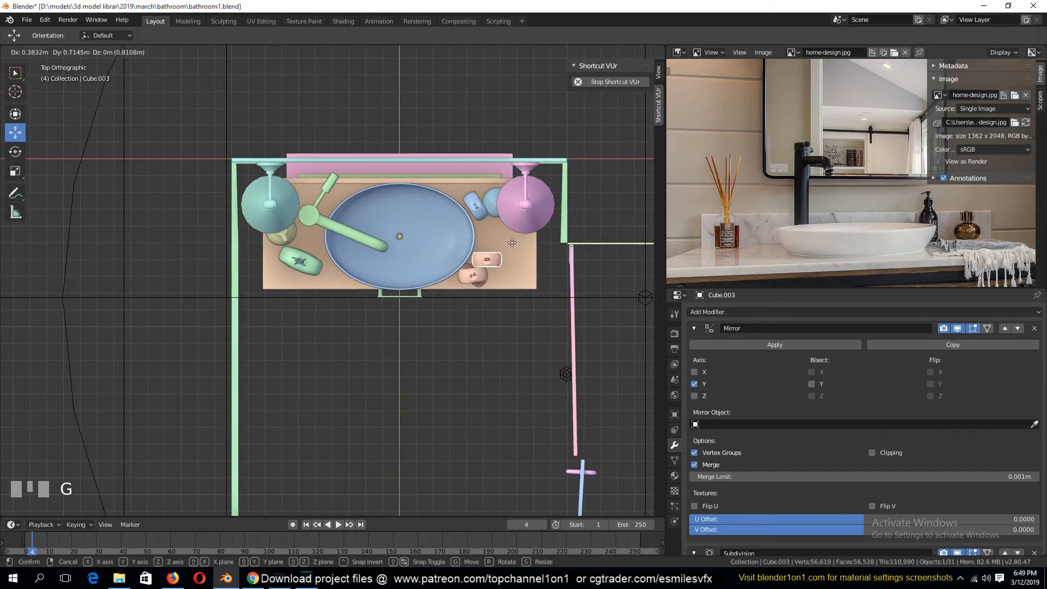
pyautogui.click(511, 244)
pyautogui.moveTo(489, 362); pyautogui.dragTo(510, 308, button='middle')
pyautogui.moveTo(528, 315); pyautogui.dragTo(542, 316)
# Lay the twisted bottle on its side by rotating it 90° around the global X axis
pyautogui.click(470, 331)
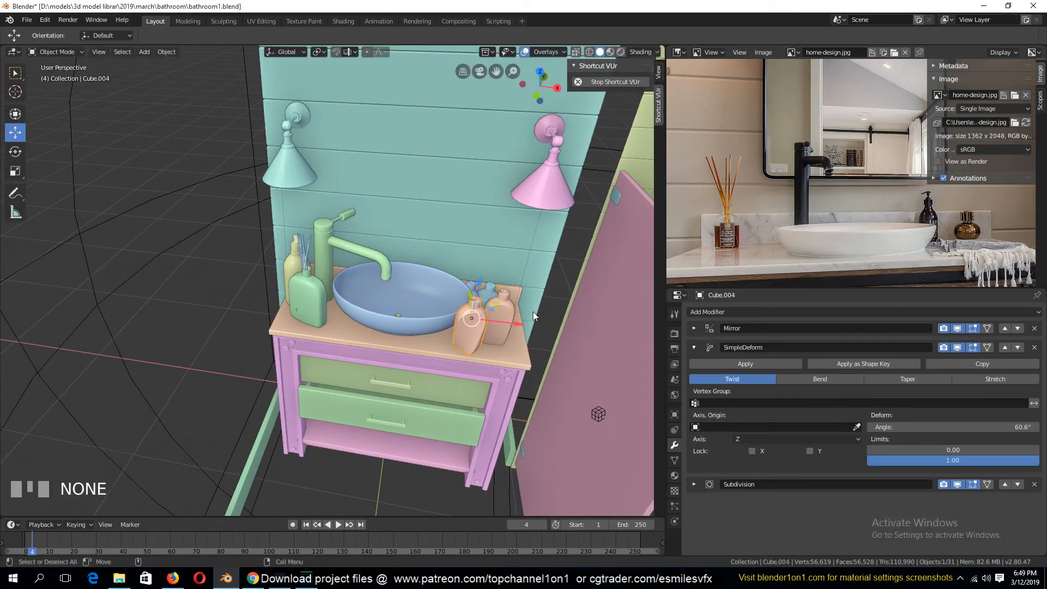
pyautogui.press('r')
pyautogui.press('x')
pyautogui.press('9')
pyautogui.press('0')
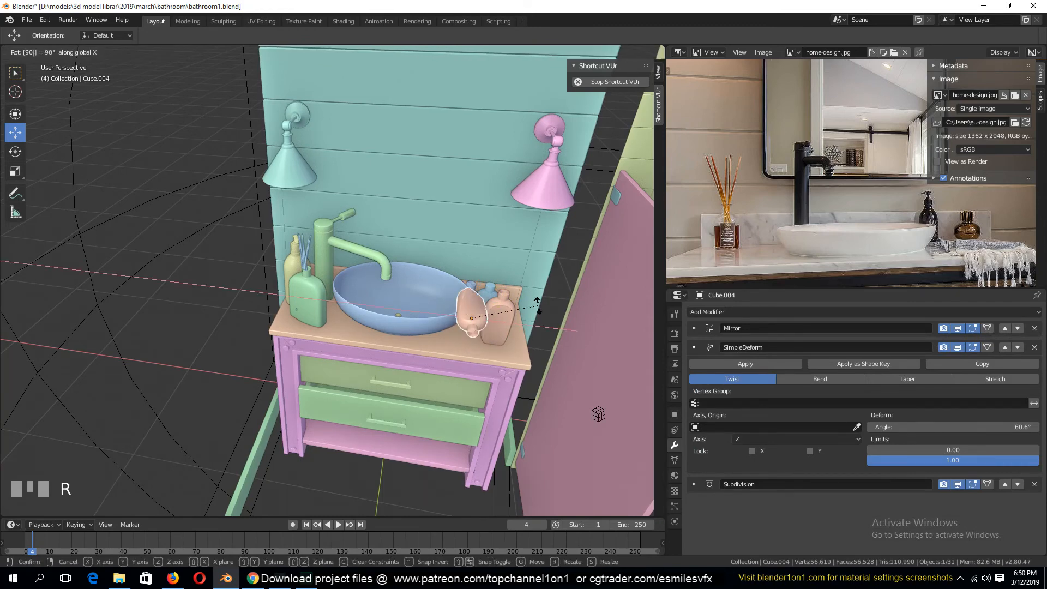
pyautogui.click(538, 305)
# Lower the lying bottle about 0.18 m onto the countertop and turn it around Z so its neck points toward the front
pyautogui.keyDown('shift'); pyautogui.moveTo(538, 306); pyautogui.dragTo(557, 216, button='middle'); pyautogui.keyUp('shift')
pyautogui.scroll(3, 516, 227)
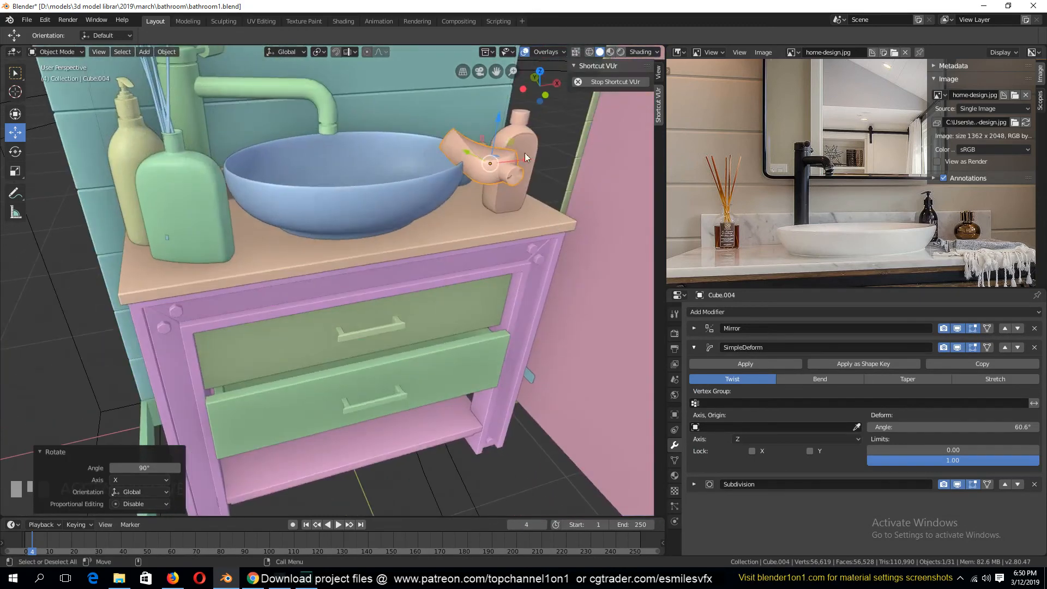
pyautogui.press('g')
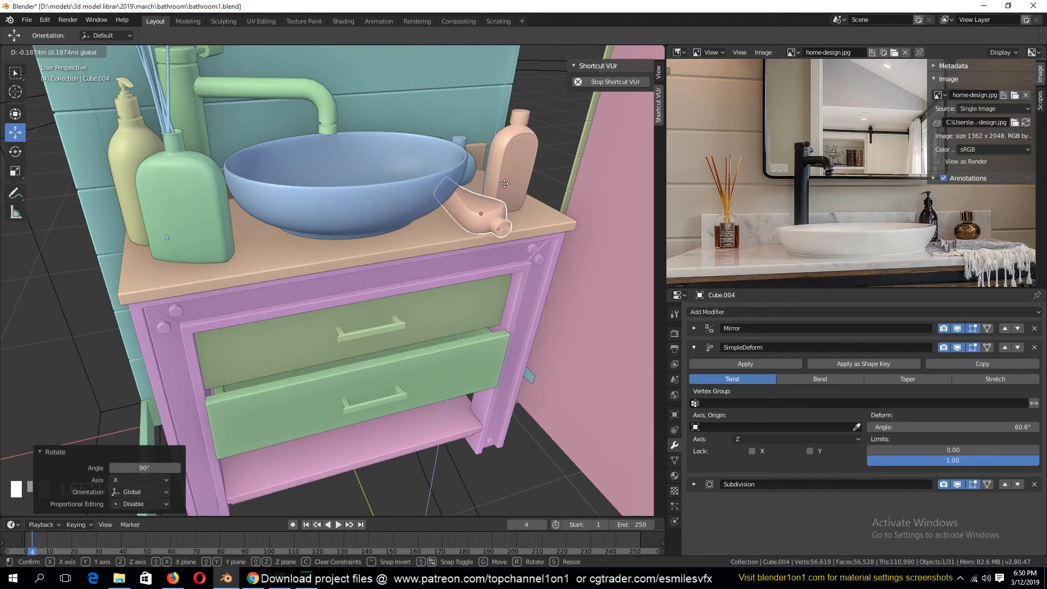
pyautogui.click(505, 184)
pyautogui.press('r')
pyautogui.press('z')
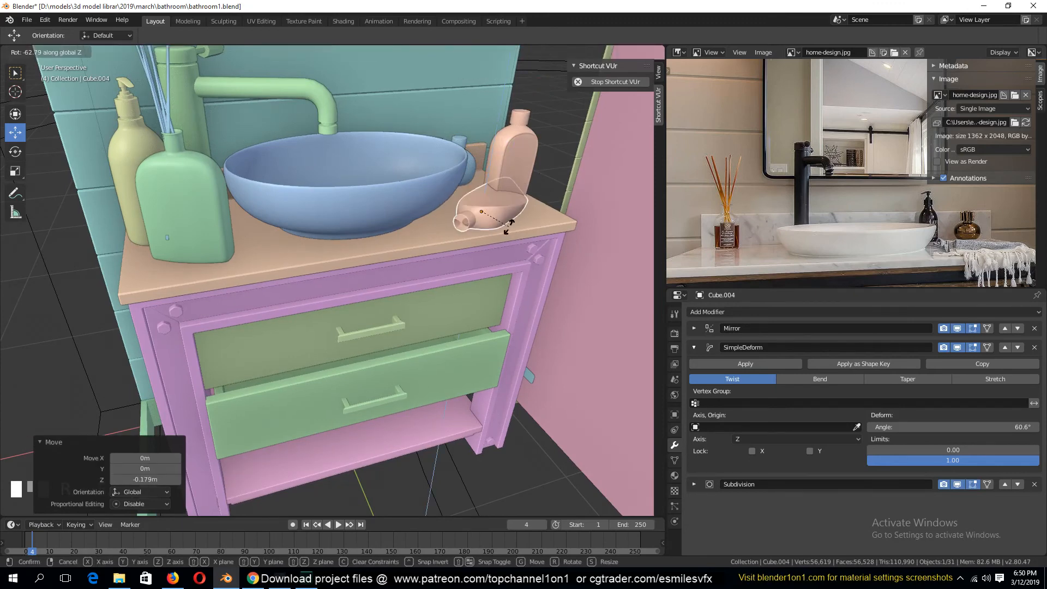
pyautogui.click(524, 219)
# Try to select the edge loop around the open cap of the lying bottle
pyautogui.scroll(5, 482, 247)
pyautogui.press('Tab')
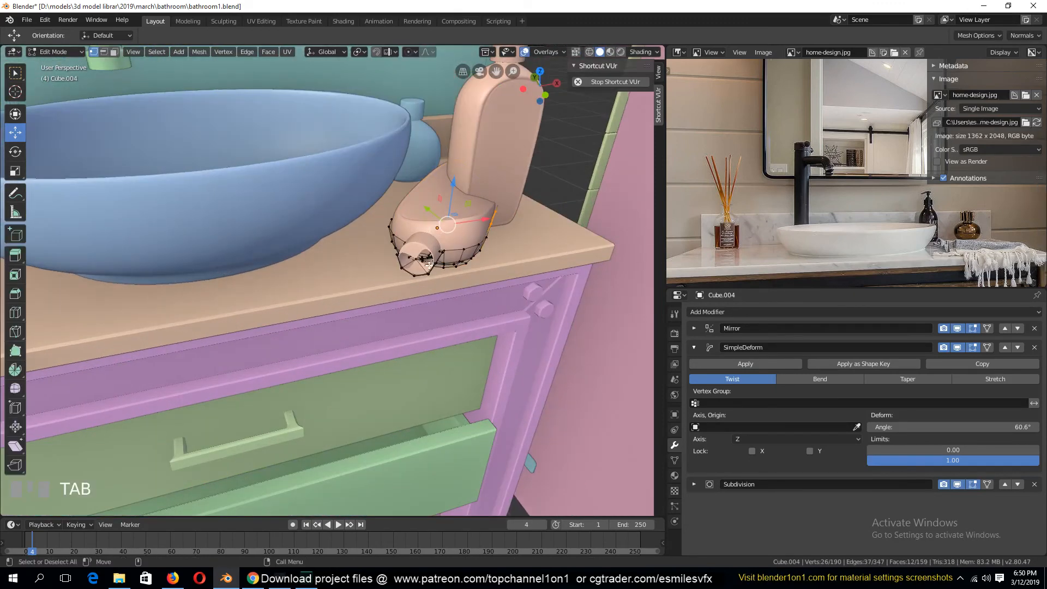
pyautogui.keyDown('alt'); pyautogui.click(424, 264); pyautogui.keyUp('alt')
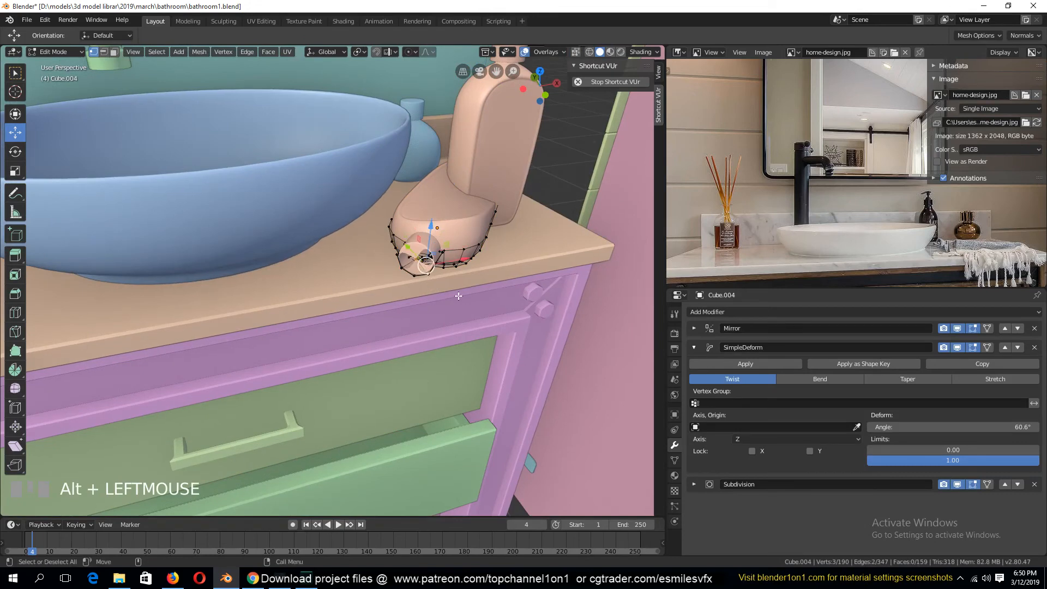
pyautogui.scroll(3, 426, 268)
pyautogui.press('a')
pyautogui.press('Tab')
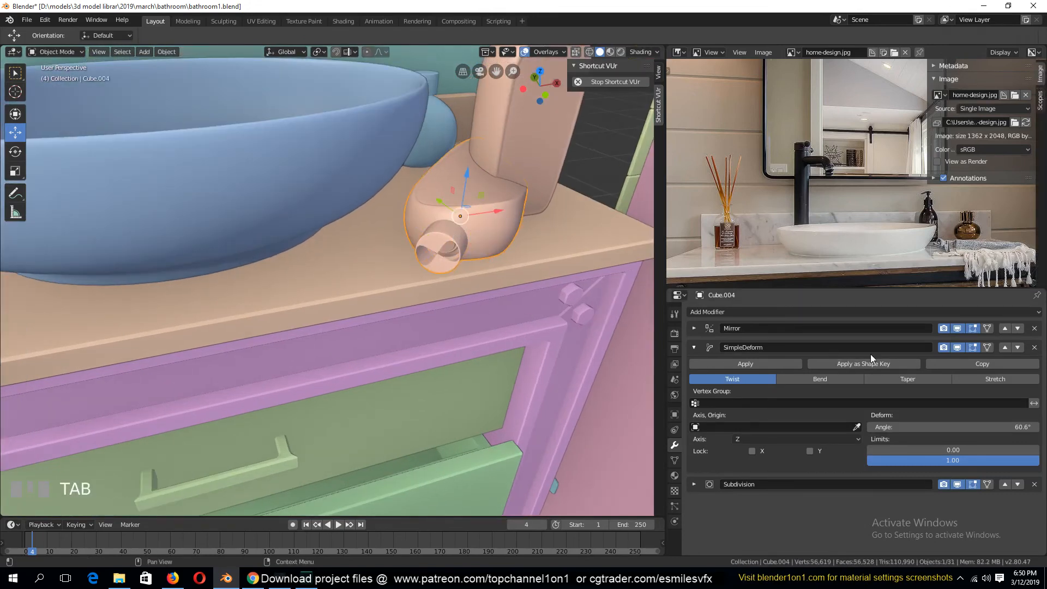
# Switch the Mirror modifier's viewport display off to examine the lying bottle's half mesh, and switch it back on
pyautogui.click(695, 328)
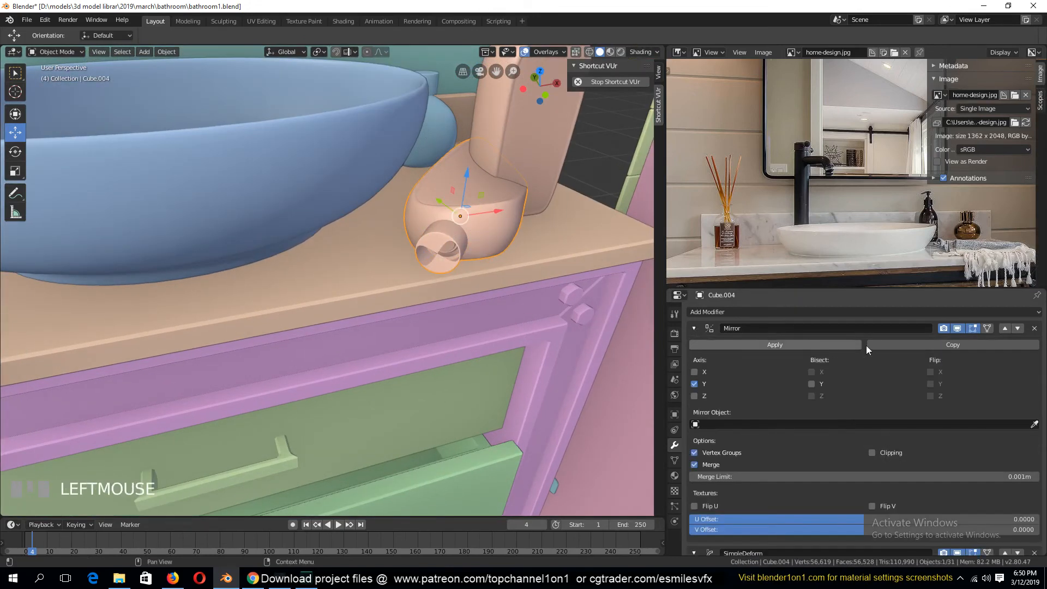
pyautogui.click(957, 327)
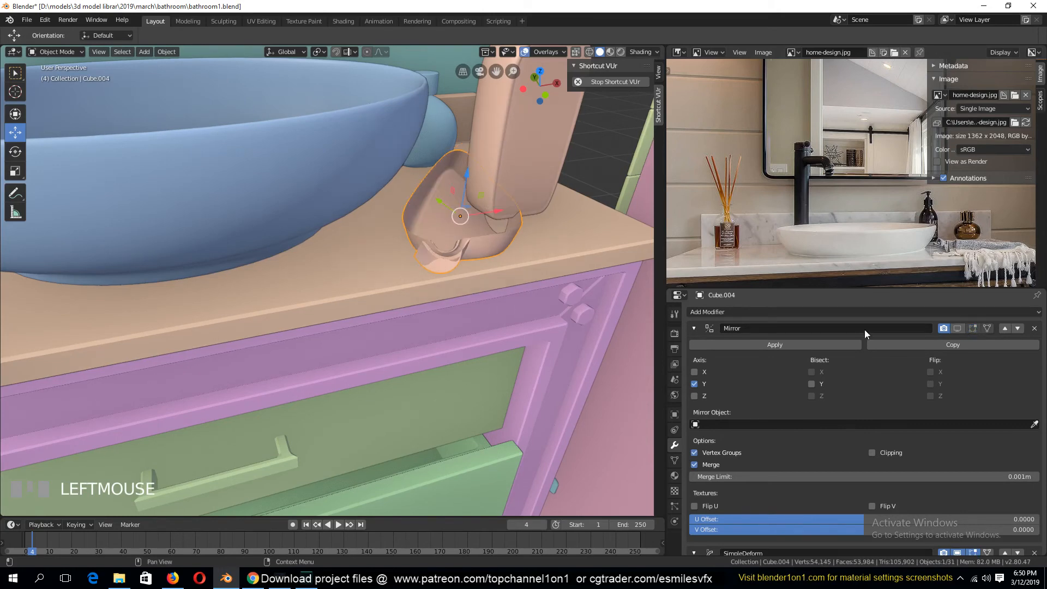
pyautogui.press('`')
pyautogui.press('Tab')
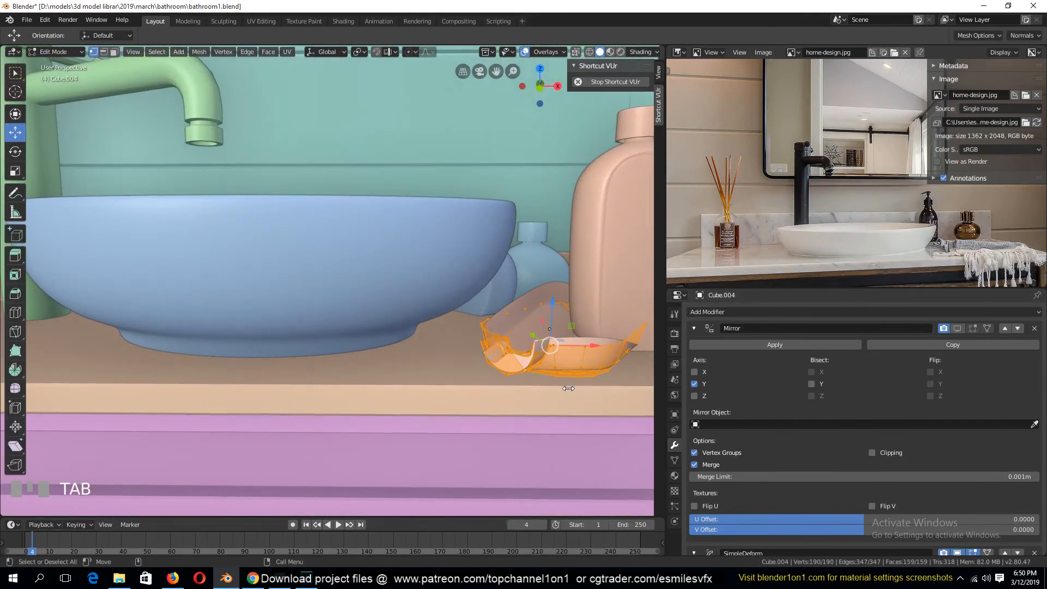
pyautogui.click(957, 329)
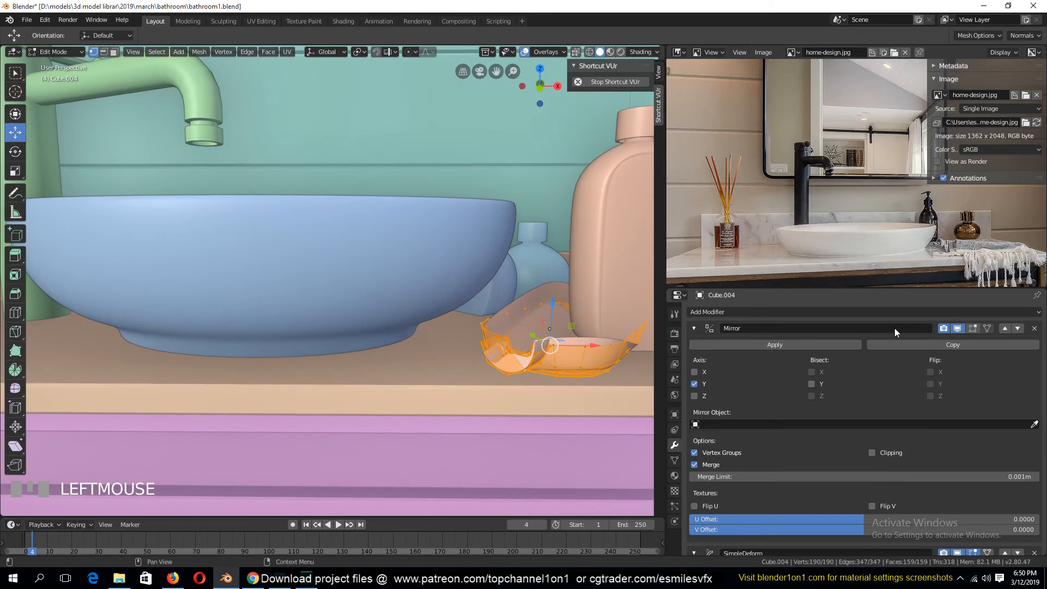
pyautogui.click(692, 328)
pyautogui.press('Tab')
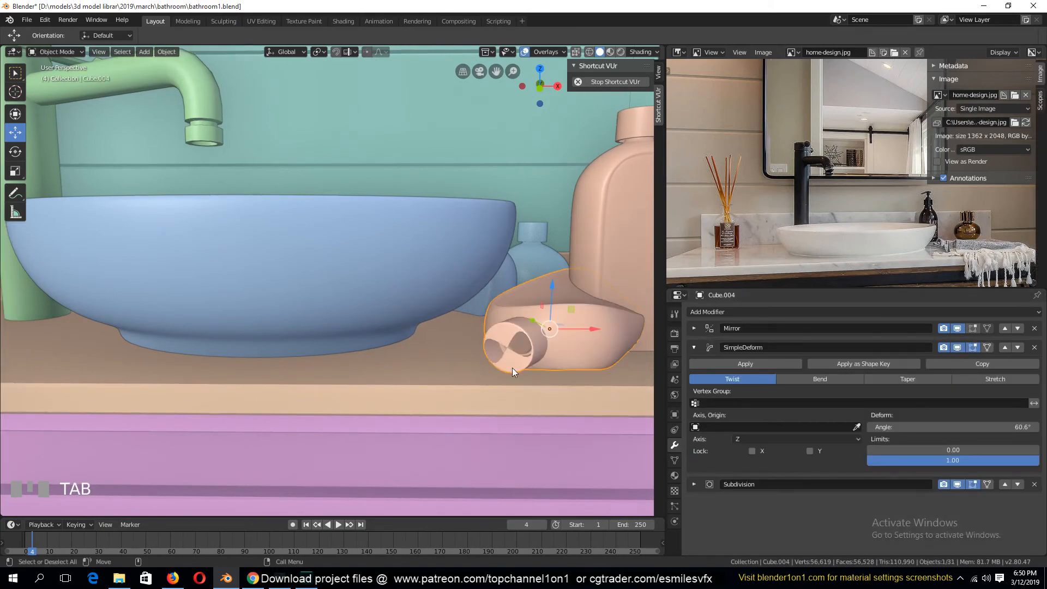
# Select the whole linked cap mesh of the lying bottle and delete its vertices
pyautogui.press('Tab')
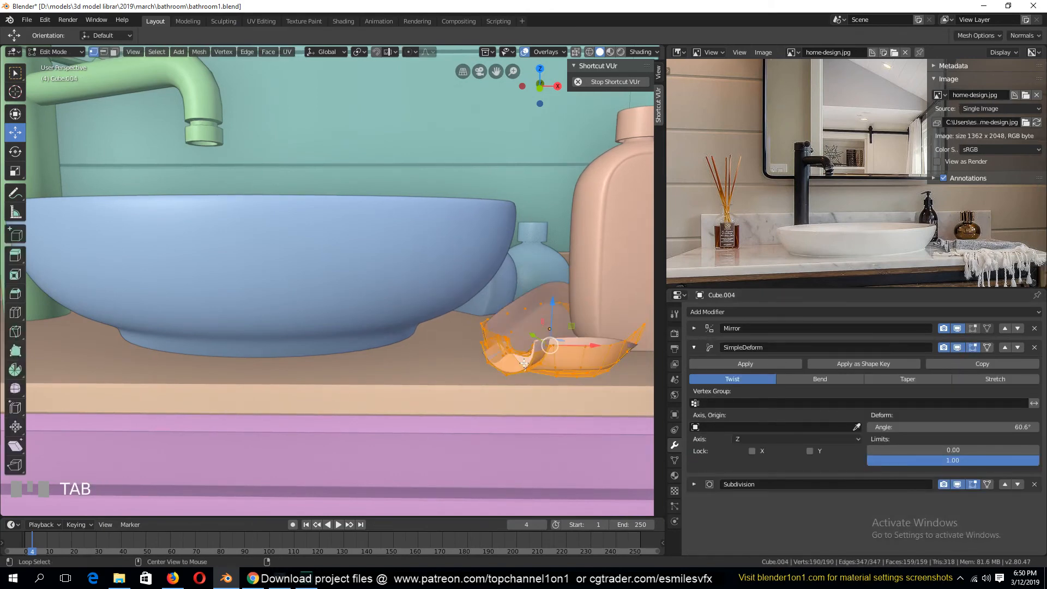
pyautogui.keyDown('alt'); pyautogui.click(526, 373); pyautogui.keyUp('alt')
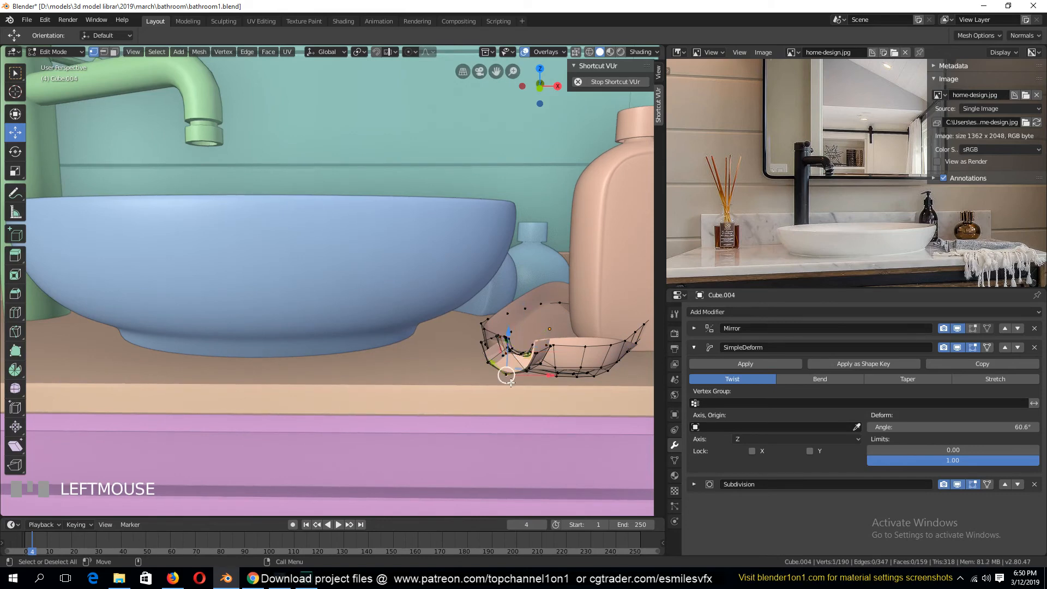
pyautogui.hotkey('ctrl', 'l')
pyautogui.rightClick(510, 382)
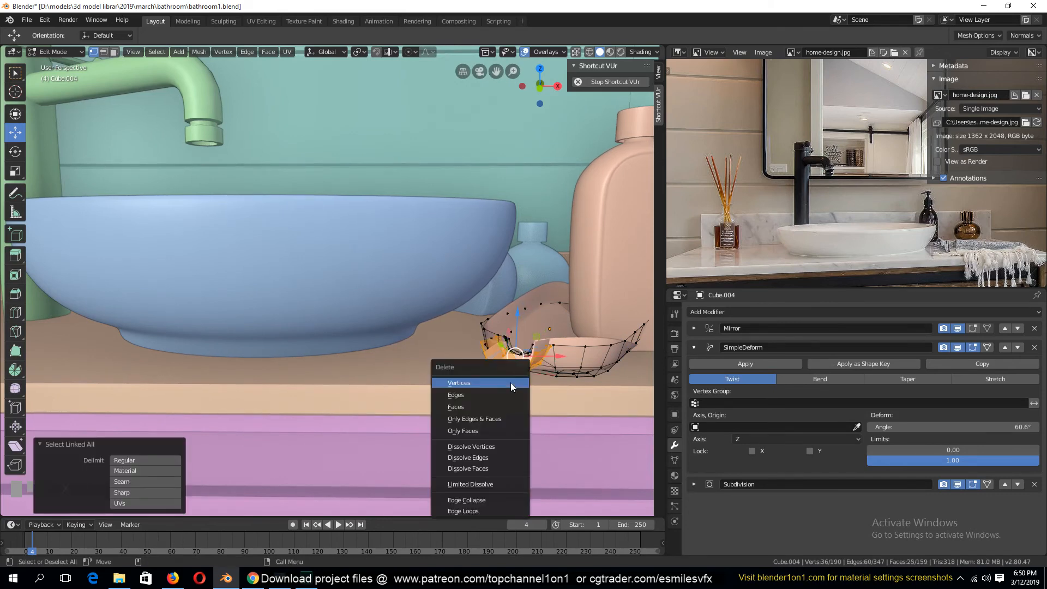
pyautogui.press('Tab')
# In the camera view, rotate the lying bottle about -15.7° around Z and try scaling it down
pyautogui.press('`')
pyautogui.scroll(-3, 521, 377)
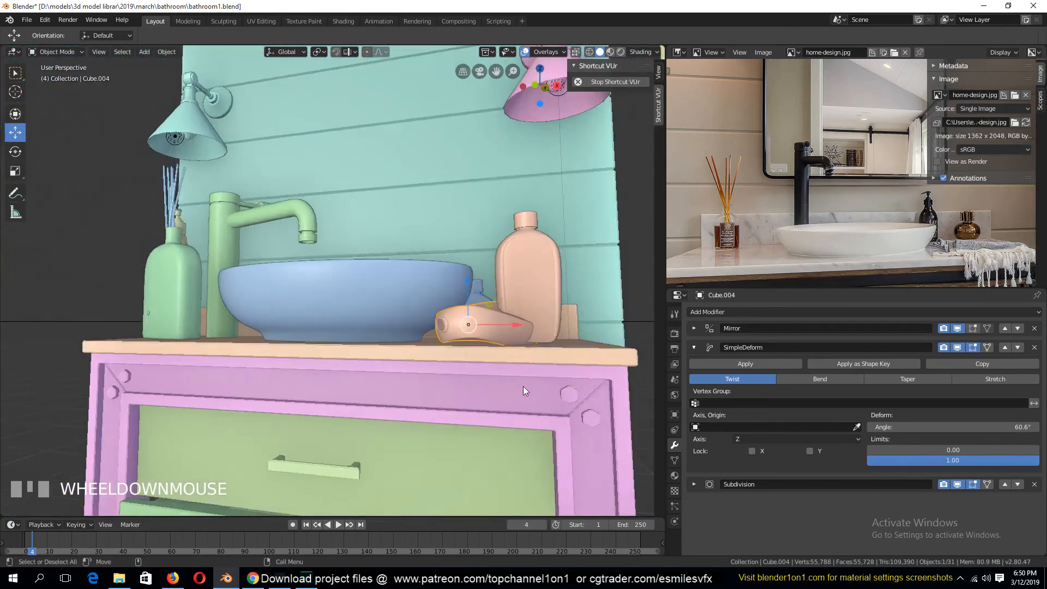
pyautogui.press('KP_0')
pyautogui.scroll(2, 512, 384)
pyautogui.scroll(3, 502, 378)
pyautogui.click(266, 324)
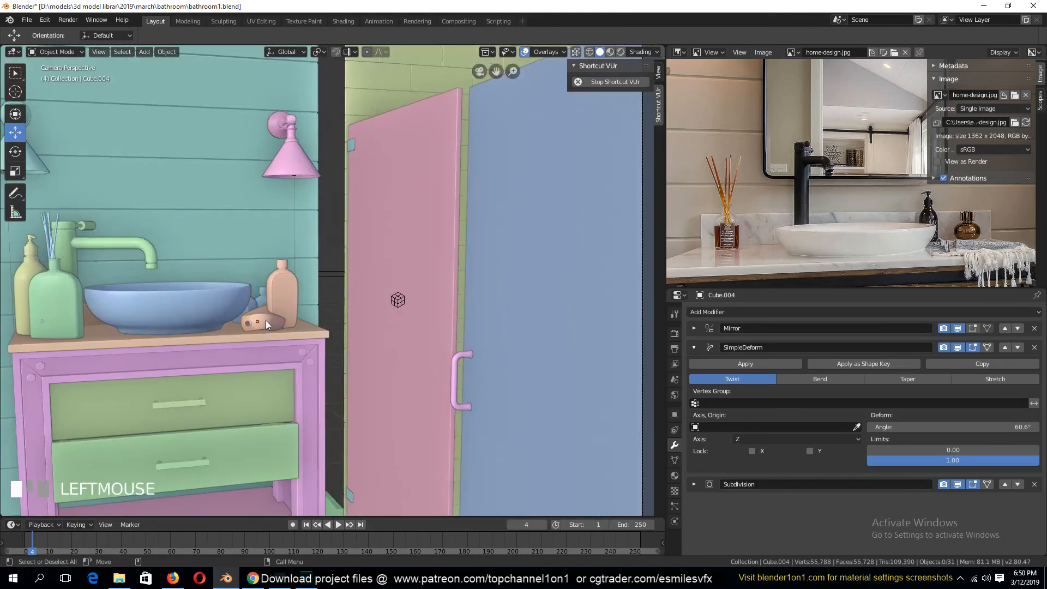
pyautogui.press('r')
pyautogui.click(389, 289)
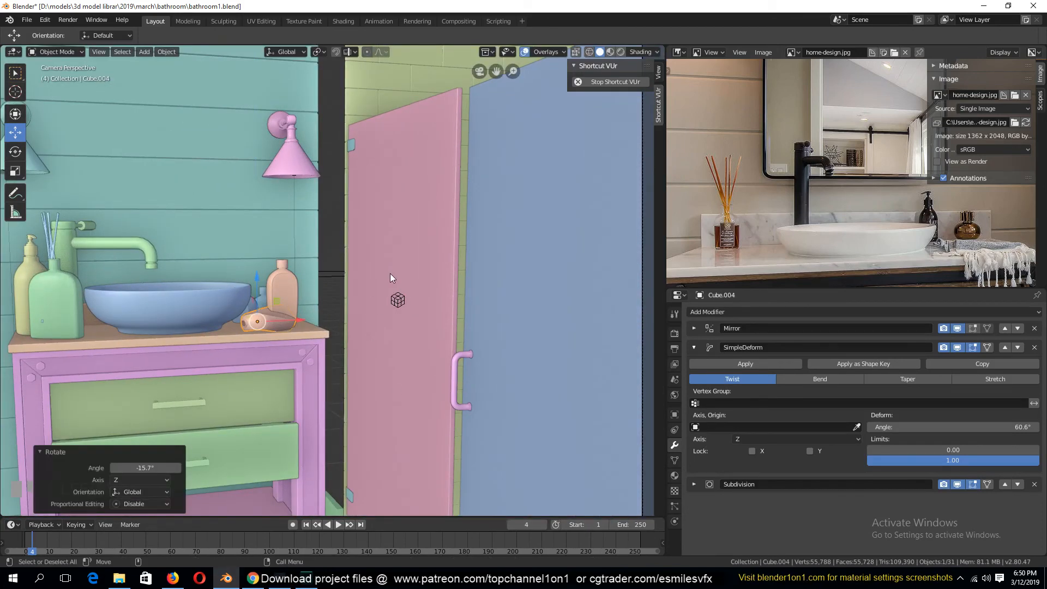
pyautogui.press('s')
pyautogui.click(338, 294)
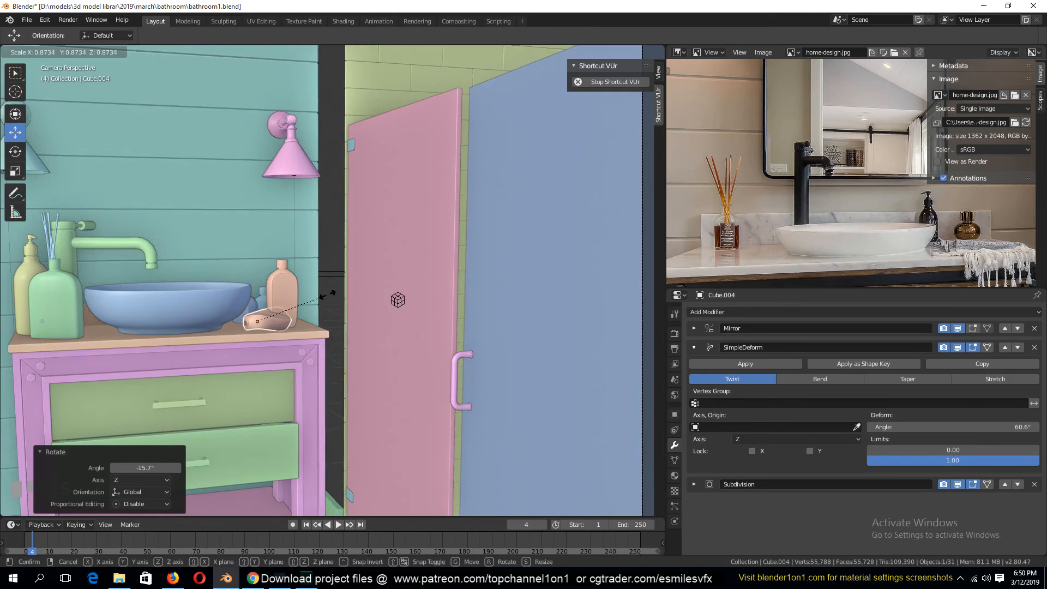
# Move the tall bottle about 0.11 m and the lying bottle about -0.04 m along X to spread them apart
pyautogui.click(299, 319)
pyautogui.moveTo(323, 284); pyautogui.dragTo(343, 290)
pyautogui.press('r')
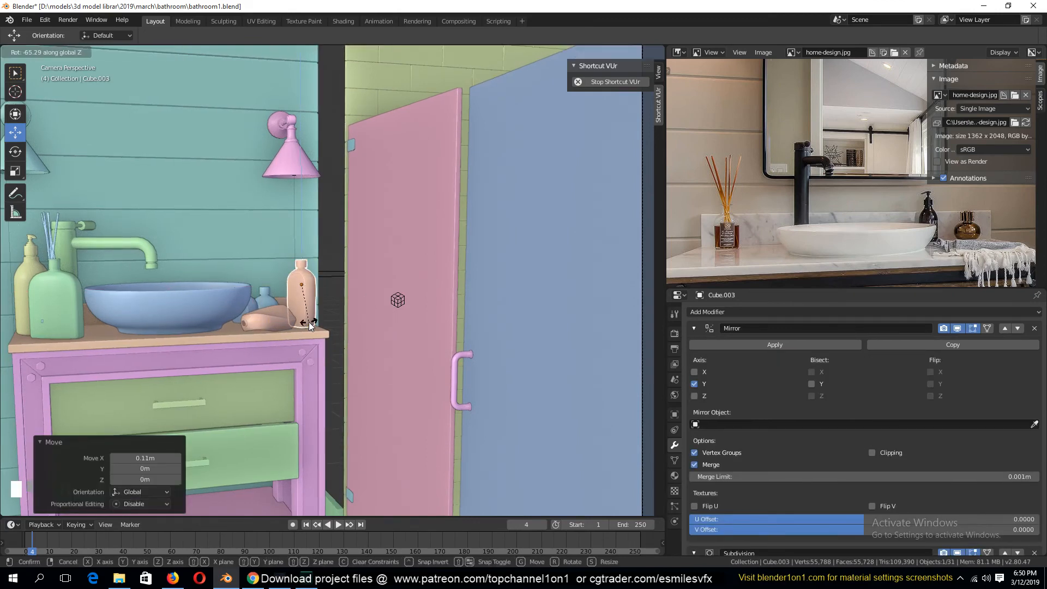
pyautogui.press('Escape')
pyautogui.click(276, 322)
pyautogui.moveTo(317, 318); pyautogui.dragTo(289, 322)
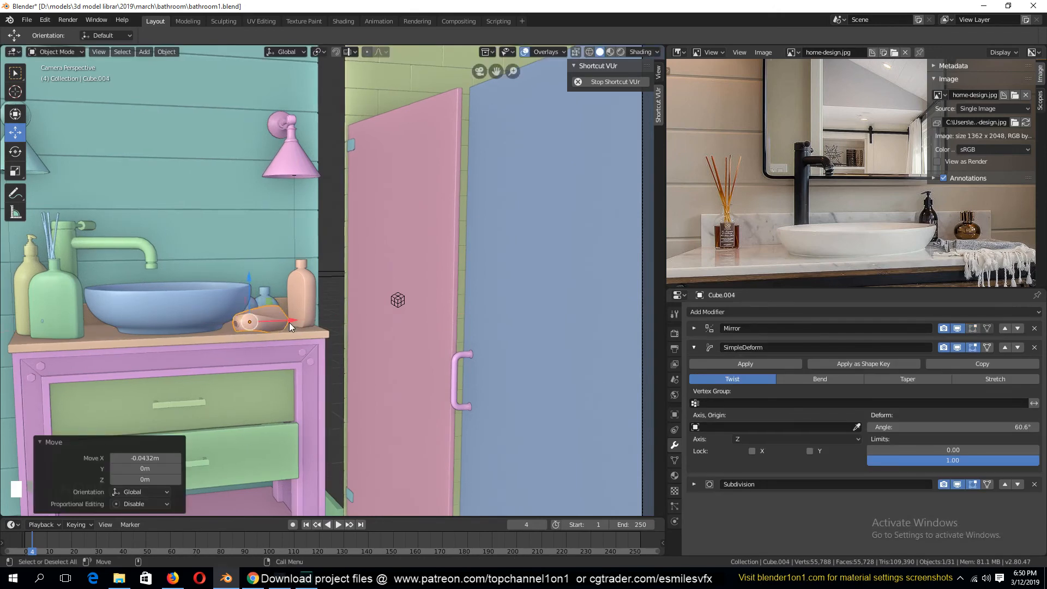
# Undo the bottle moves, the rotation and scaling, and the deletion of the lying bottle's cap
pyautogui.hotkey('ctrl', 'z')
pyautogui.hotkey('ctrl', 'z')
pyautogui.hotkey('ctrl', 'z')
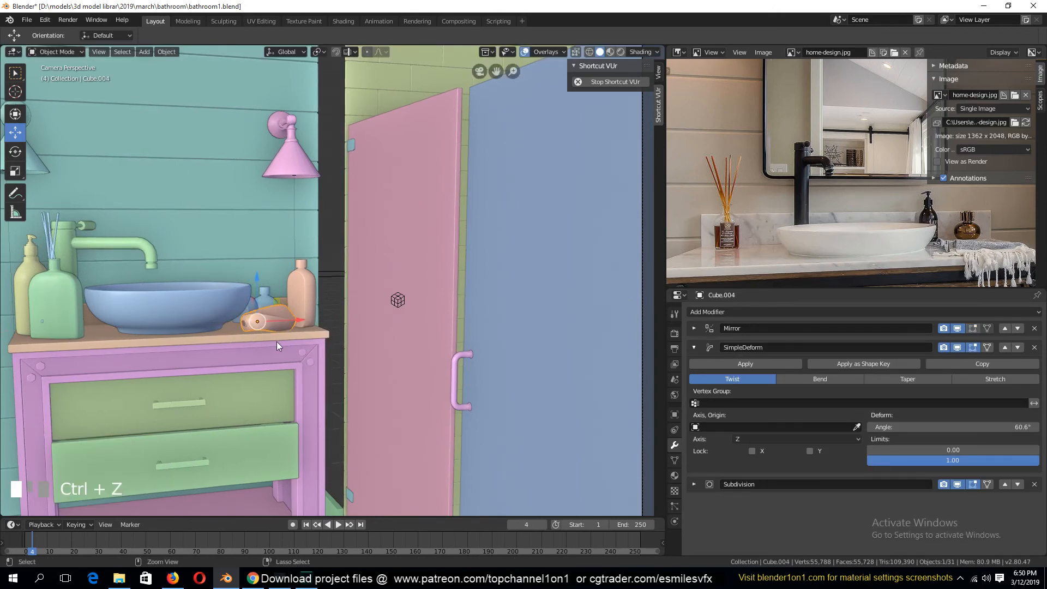
pyautogui.hotkey('ctrl', 'z')
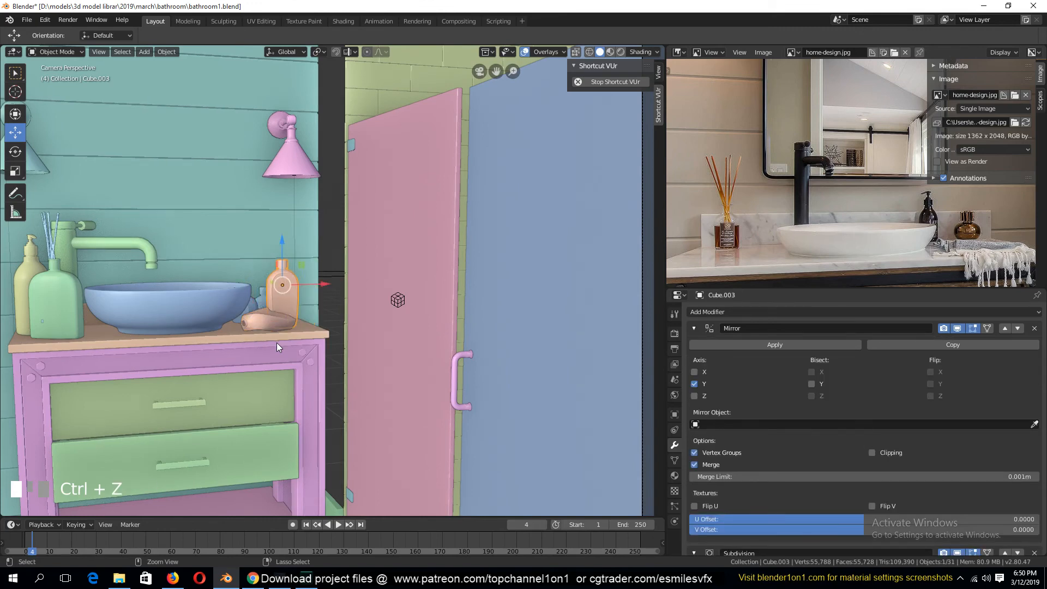
pyautogui.press('Tab')
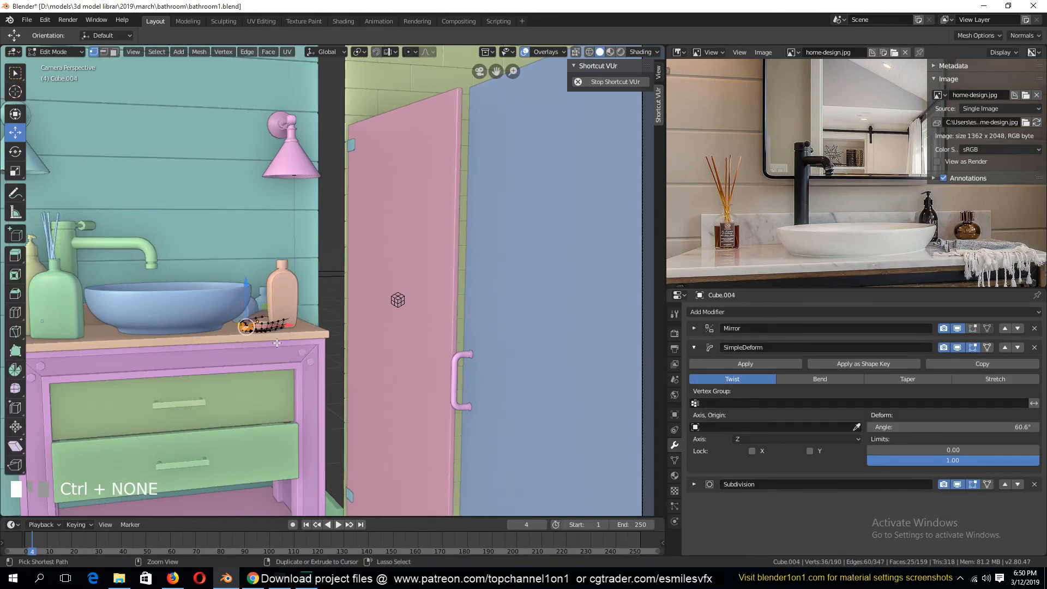
# Turn off the Mirror modifier's viewport display on the lying bottle and clear the selection in its cap mesh
pyautogui.press('KP_Decimal')
pyautogui.press('Tab')
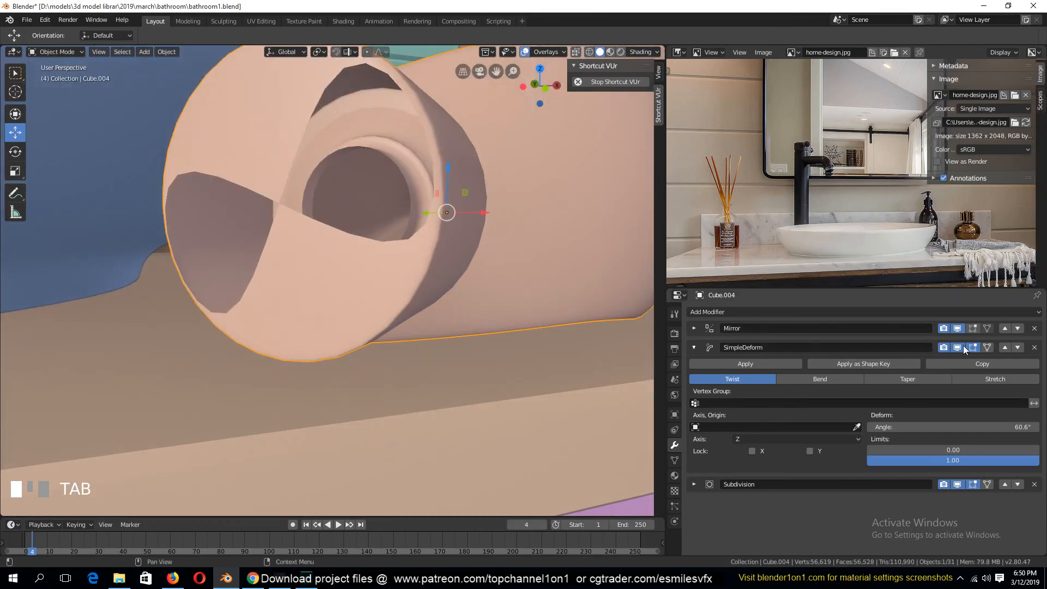
pyautogui.click(958, 329)
pyautogui.press('Tab')
pyautogui.press('a')
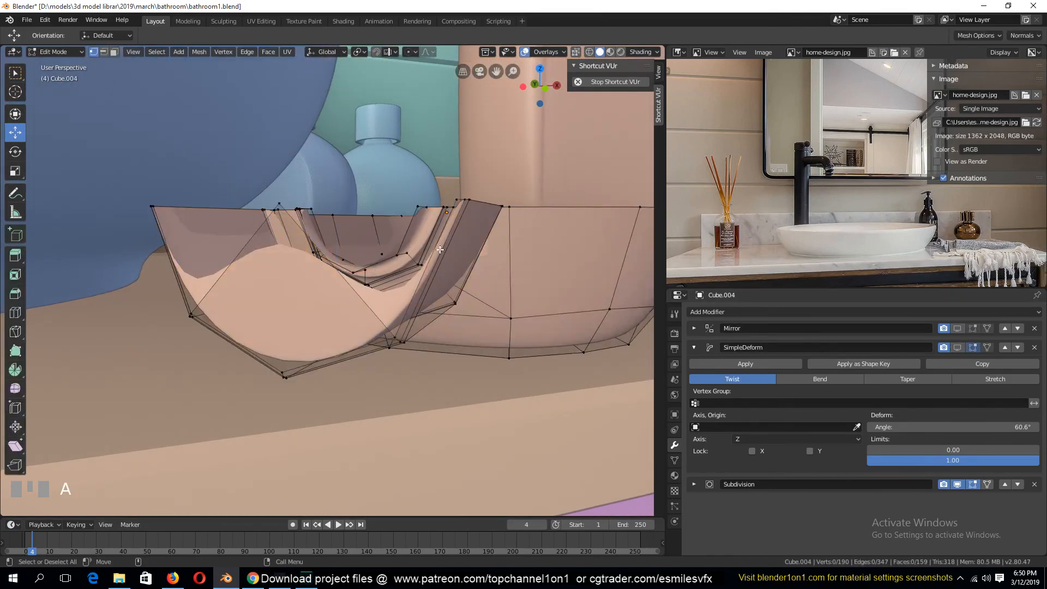
# Fill the two triangular gaps in the end of the lying bottle's cap with new faces
pyautogui.click(436, 242)
pyautogui.keyDown('shift'); pyautogui.click(352, 207); pyautogui.keyUp('shift')
pyautogui.press('f')
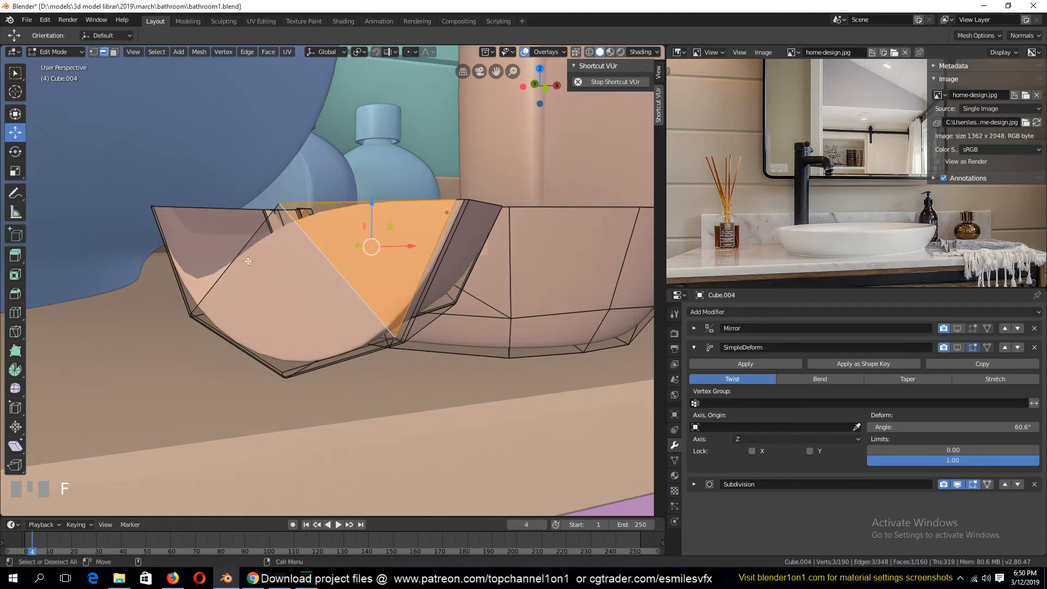
pyautogui.click(239, 243)
pyautogui.keyDown('shift'); pyautogui.click(180, 287); pyautogui.keyUp('shift')
pyautogui.press('f')
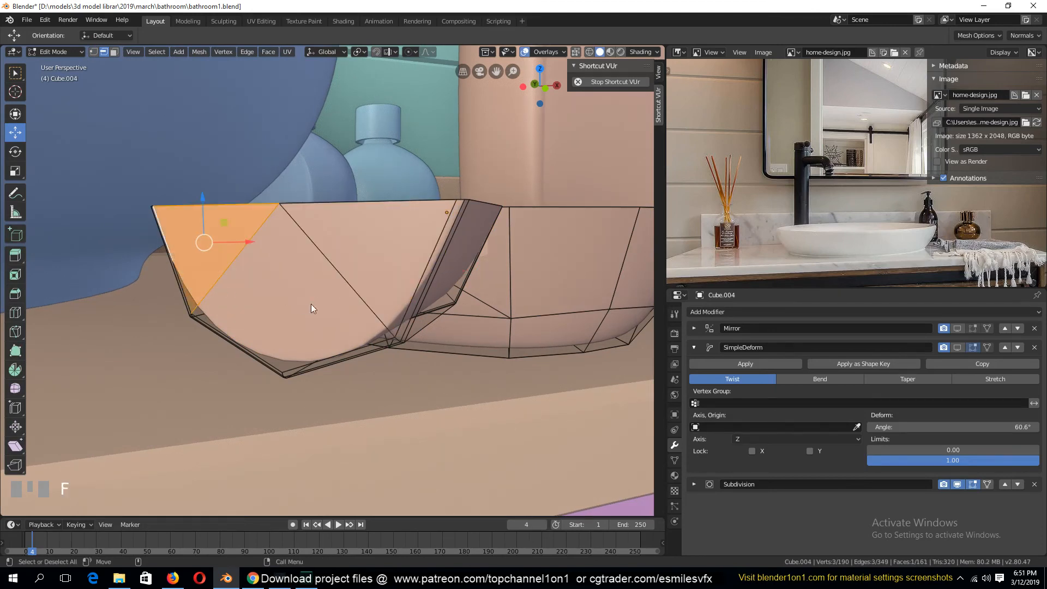
# Return to Object Mode, restore the Mirror modifier's viewport display on the lying bottle, and deselect everything
pyautogui.press('Tab')
pyautogui.click(957, 347)
pyautogui.click(957, 328)
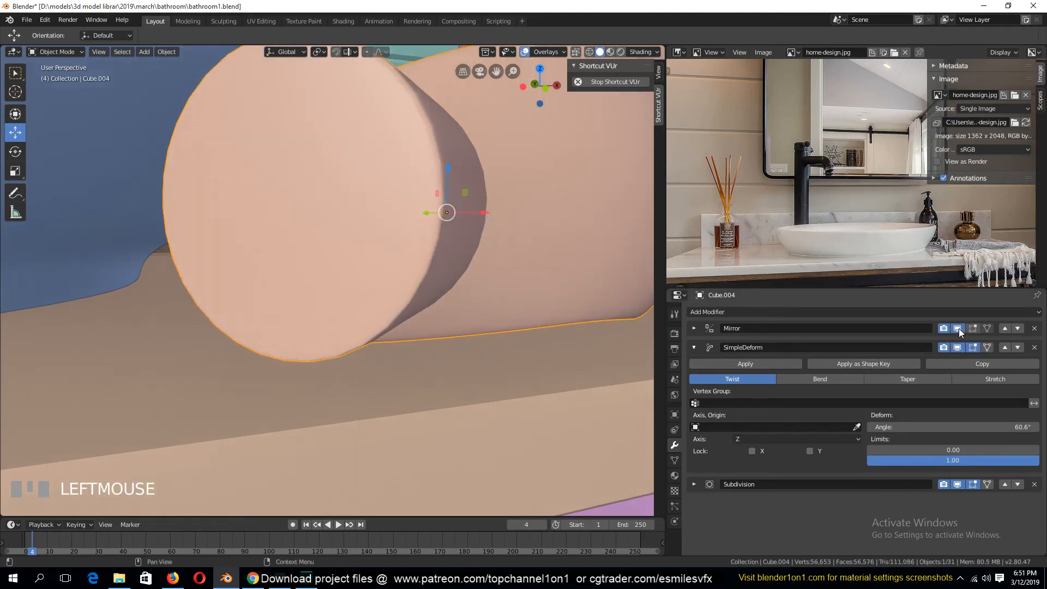
pyautogui.press('a')
# In the camera view, move the tall flat bottle away from the basin toward the end of the countertop
pyautogui.scroll(-5, 253, 271)
pyautogui.press('KP_0')
pyautogui.scroll(4, 263, 267)
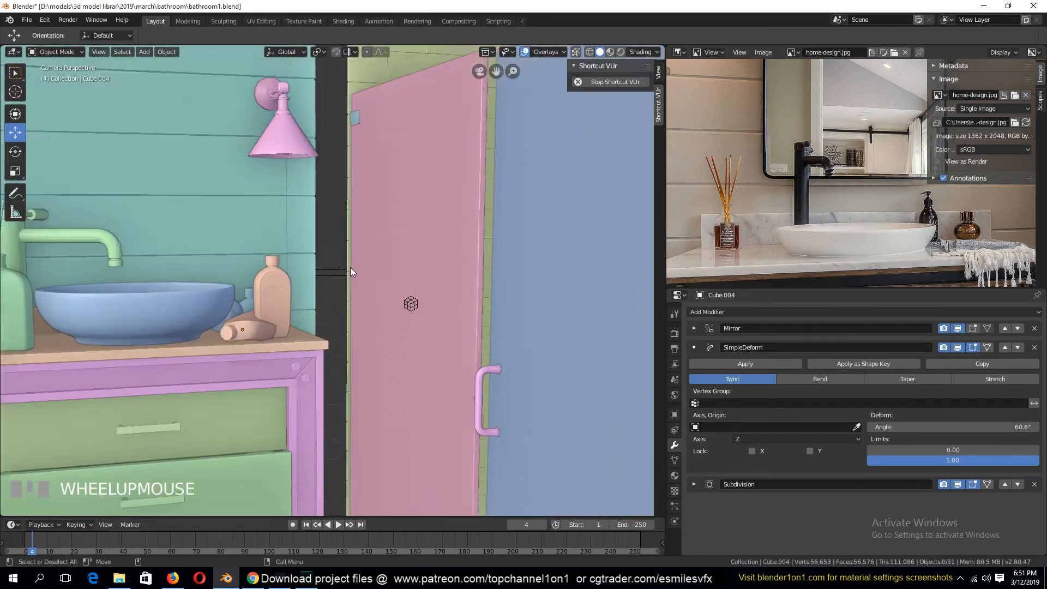
pyautogui.click(250, 335)
pyautogui.moveTo(272, 290); pyautogui.dragTo(306, 281)
pyautogui.press('a')
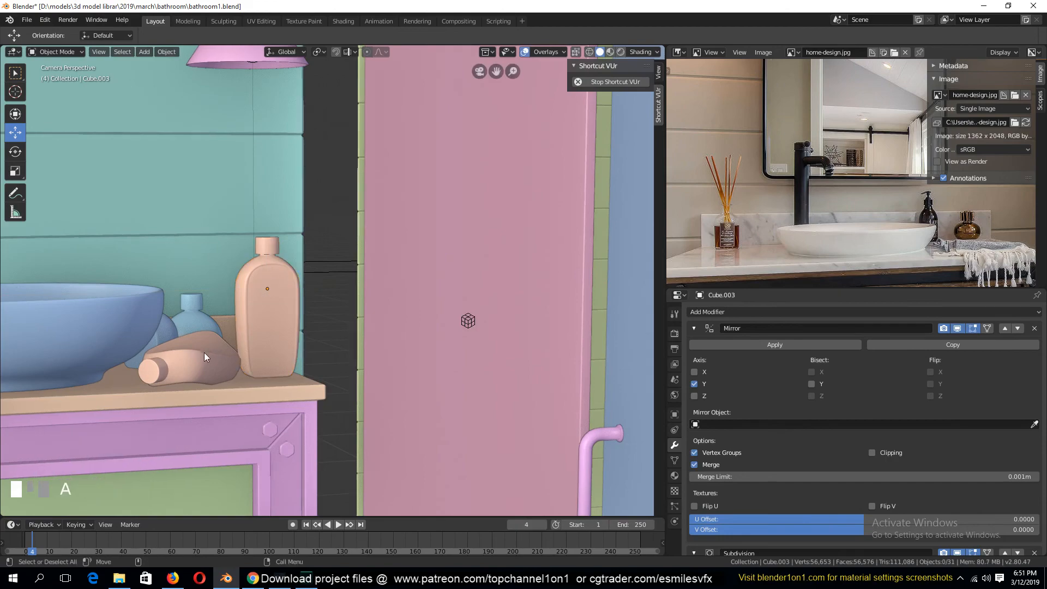
# Move the lying bottle about 0.445 m along Y and -0.134 m along Z, toward the wall
pyautogui.click(204, 352)
pyautogui.press('`')
pyautogui.scroll(6, 267, 288)
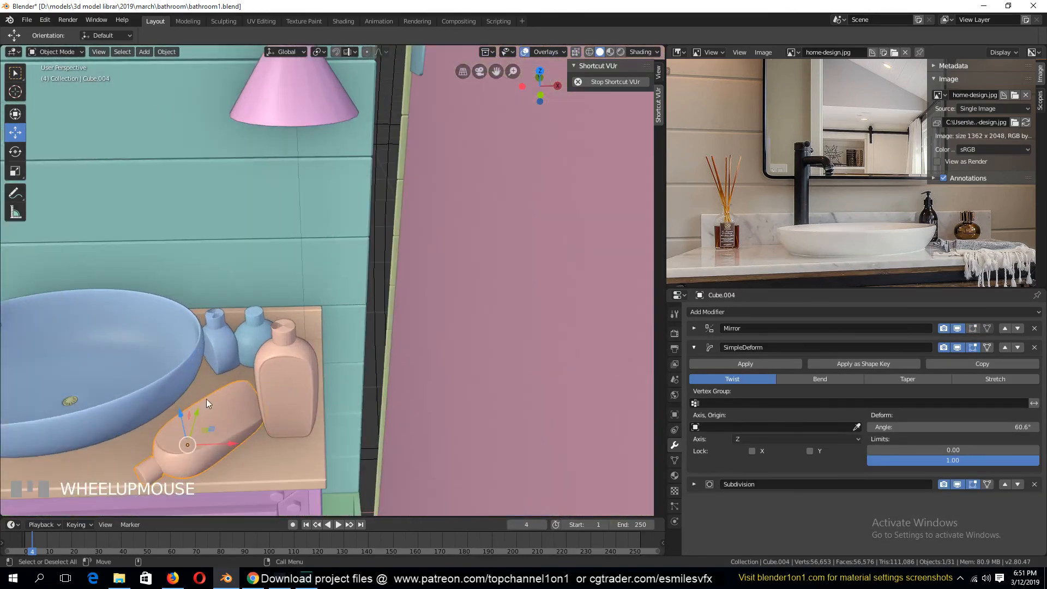
pyautogui.moveTo(206, 398); pyautogui.dragTo(223, 346)
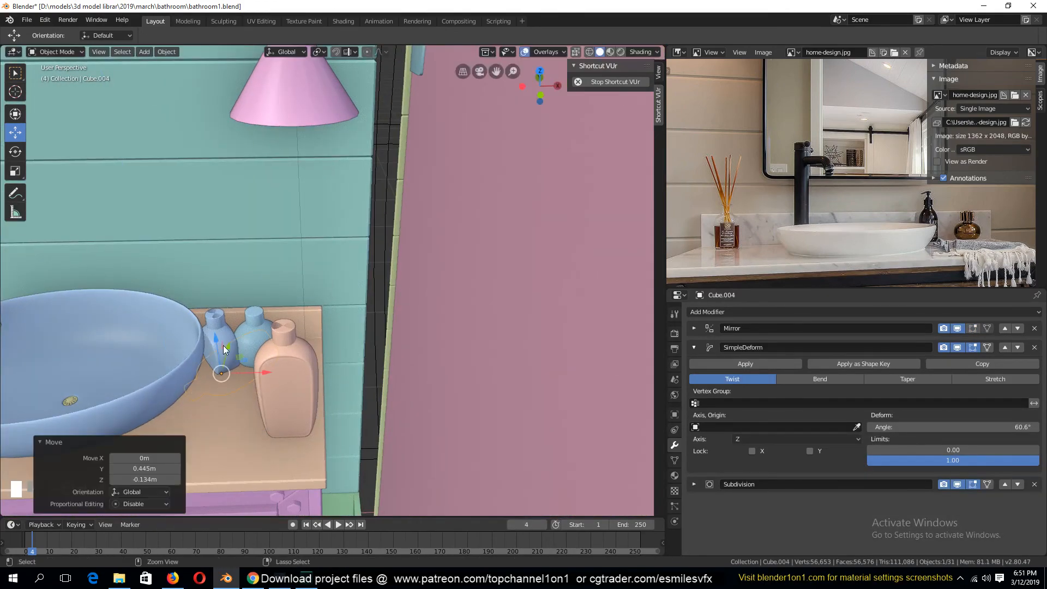
# Undo the lying bottle's last move and shift it about 0.311 m along Y toward the wall instead
pyautogui.hotkey('ctrl', 'z')
pyautogui.moveTo(201, 411); pyautogui.dragTo(238, 341)
pyautogui.press('s')
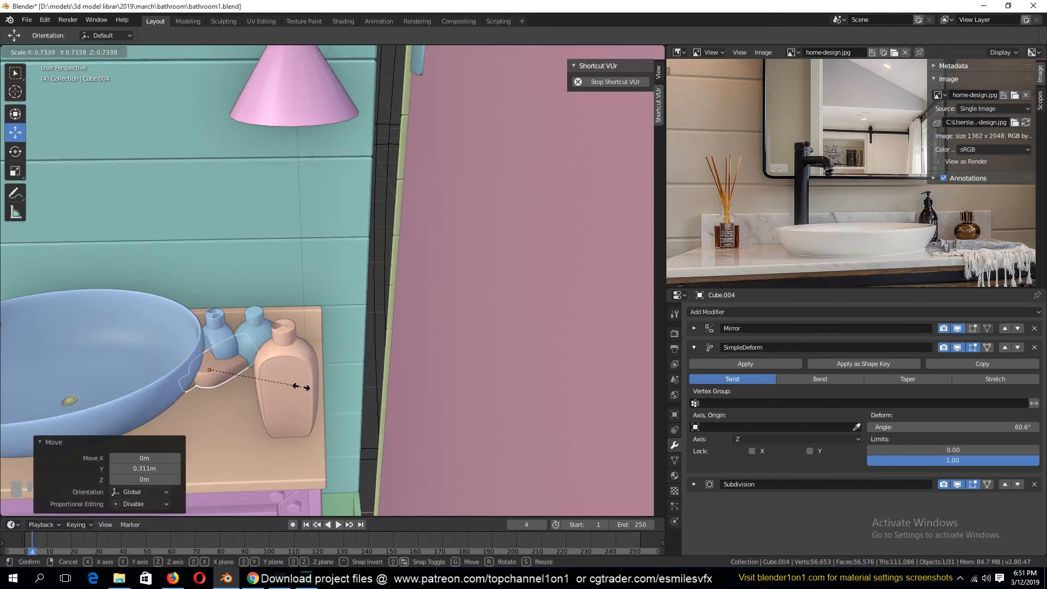
pyautogui.rightClick(299, 386)
# Move the round bottle and the small flat bottle together to the front edge of the countertop
pyautogui.click(255, 331)
pyautogui.click(251, 332)
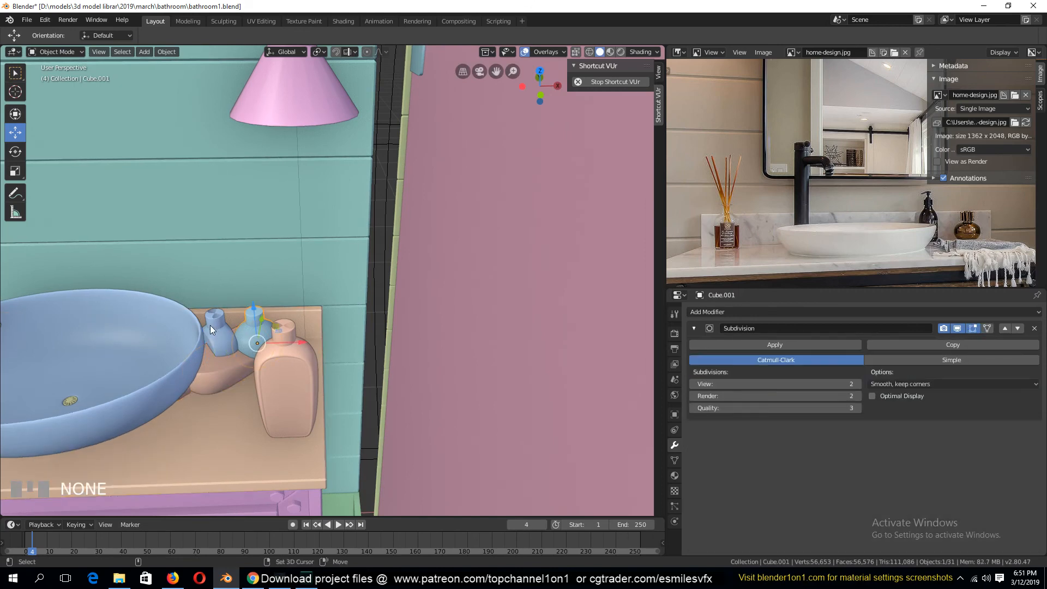
pyautogui.keyDown('shift'); pyautogui.click(221, 331); pyautogui.keyUp('shift')
pyautogui.moveTo(253, 324); pyautogui.dragTo(222, 464)
# Fill the two triangular gaps in the top of the small flat bottle's cap with new faces and return to Object Mode
pyautogui.click(186, 456)
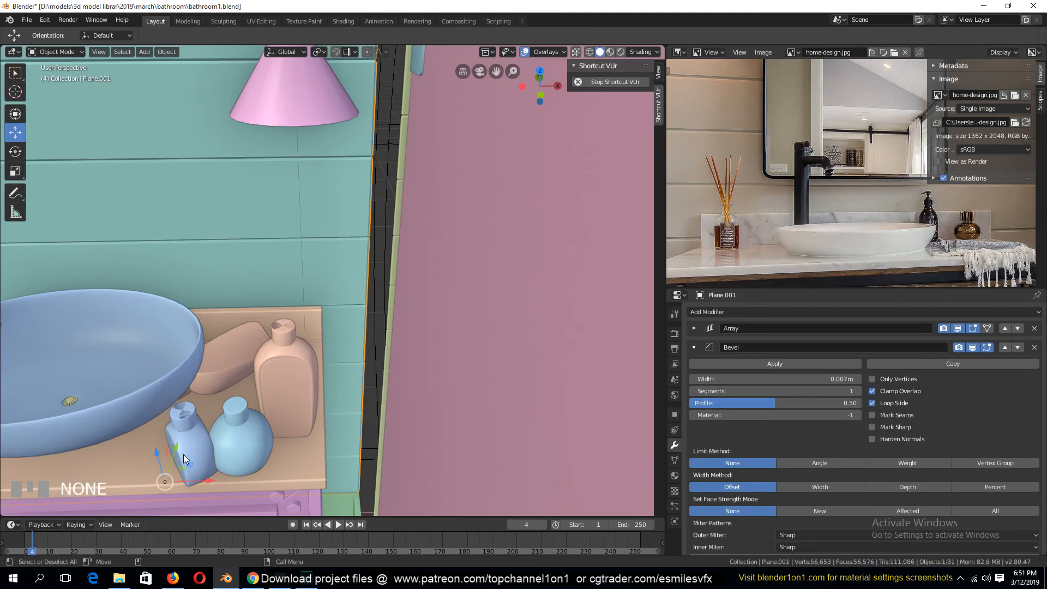
pyautogui.click(198, 431)
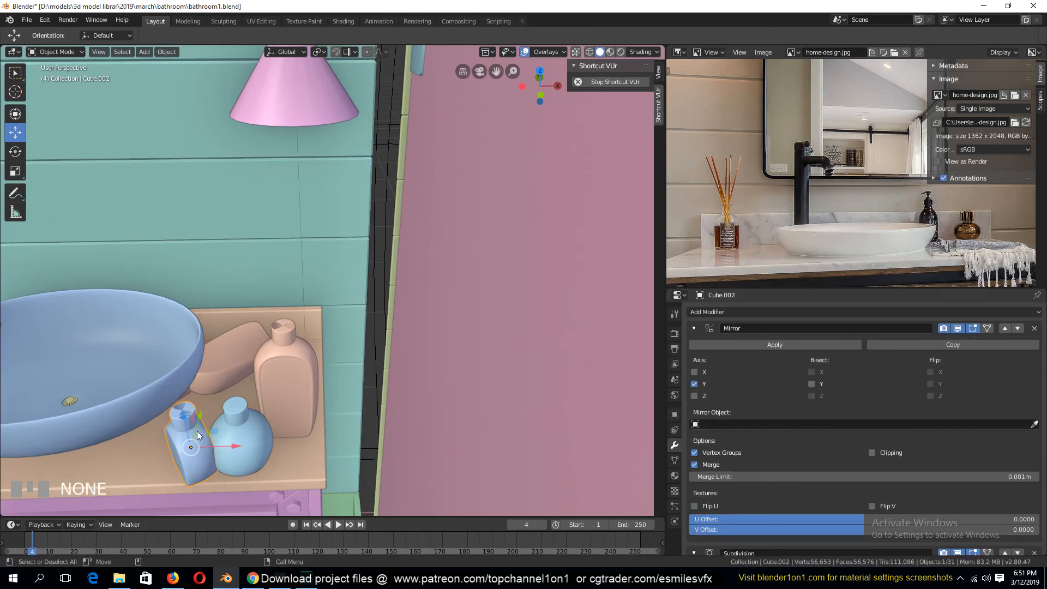
pyautogui.press('KP_Decimal')
pyautogui.press('Tab')
pyautogui.press('`')
pyautogui.click(324, 249)
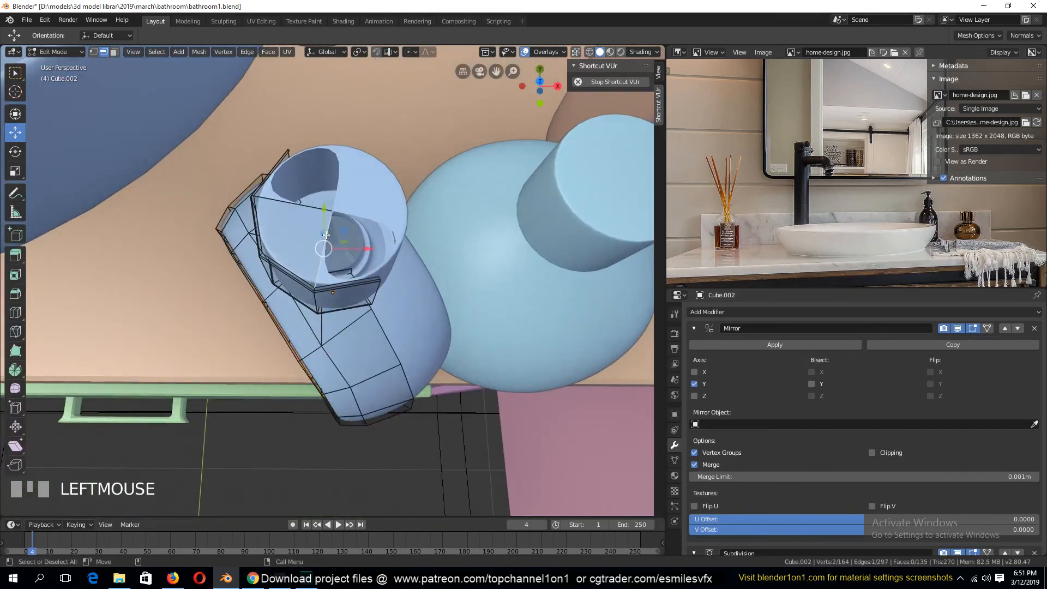
pyautogui.press('`')
pyautogui.keyDown('shift'); pyautogui.click(342, 251); pyautogui.keyUp('shift')
pyautogui.press('f')
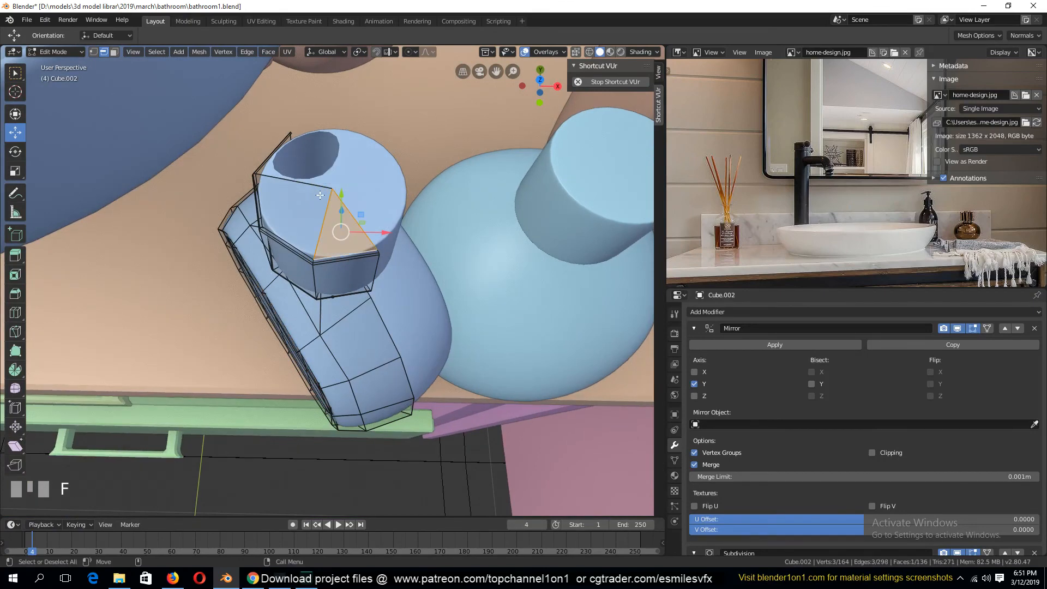
pyautogui.click(306, 183)
pyautogui.keyDown('shift'); pyautogui.click(273, 155); pyautogui.keyUp('shift')
pyautogui.press('f')
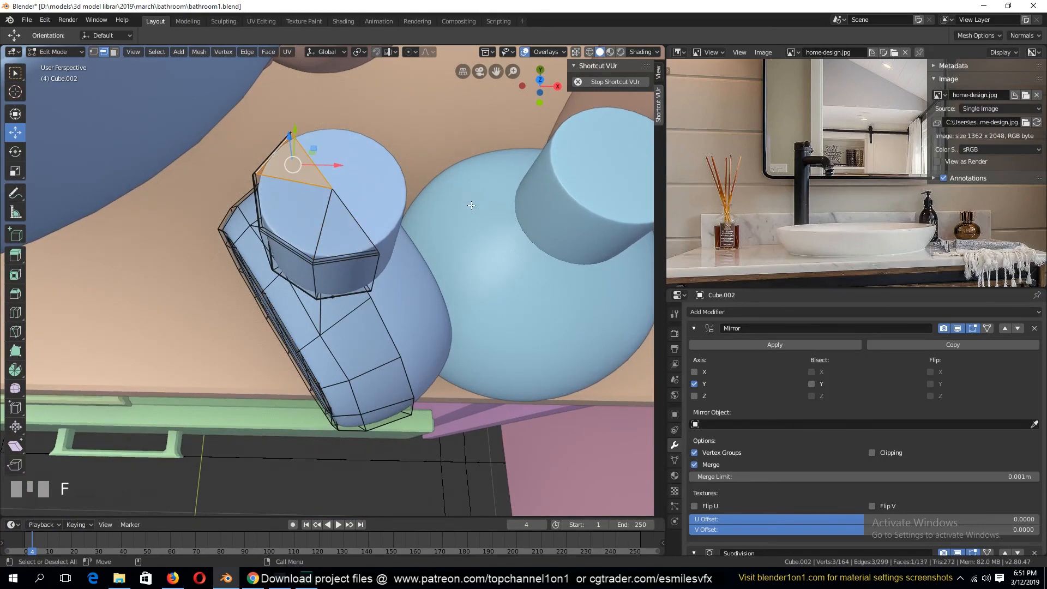
pyautogui.press('Tab')
# Fill the two triangular gaps in the top of the tall flat bottle's cap with new faces, ending in Object Mode with nothing selected
pyautogui.keyDown('shift'); pyautogui.moveTo(472, 214); pyautogui.dragTo(273, 340, button='middle'); pyautogui.keyUp('shift')
pyautogui.scroll(-5, 273, 340)
pyautogui.click(453, 242)
pyautogui.press('Tab')
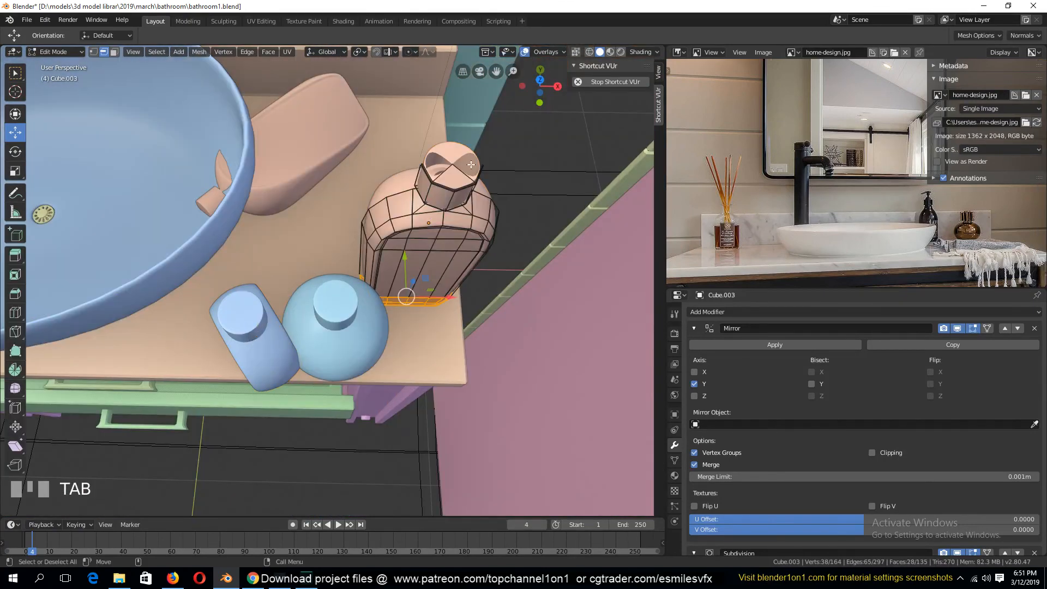
pyautogui.scroll(3, 453, 242)
pyautogui.hotkey('shift', '`')
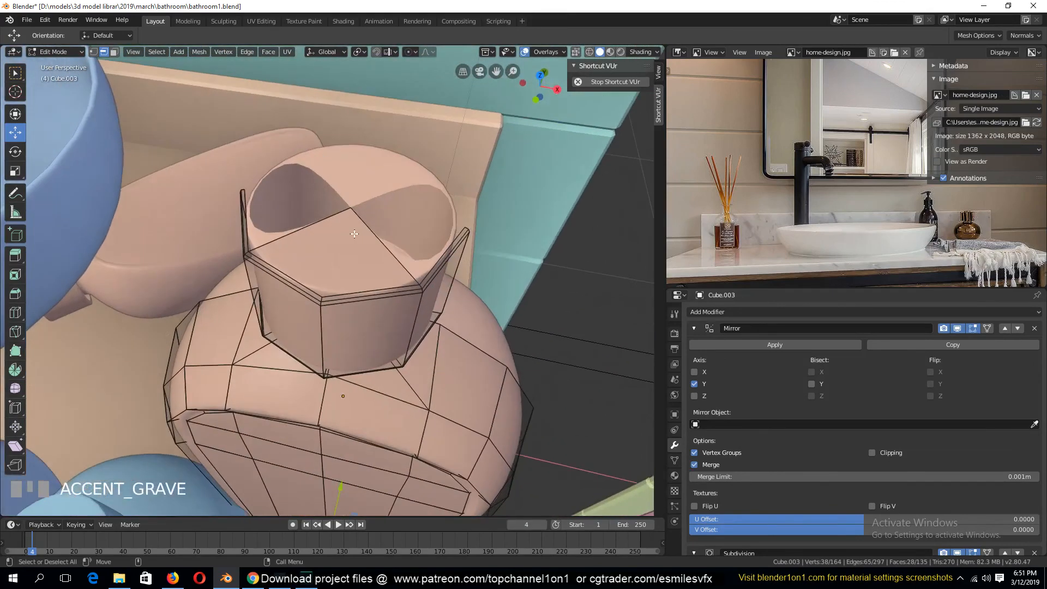
pyautogui.keyDown('shift'); pyautogui.click(440, 255); pyautogui.keyUp('shift')
pyautogui.keyDown('shift'); pyautogui.click(386, 246); pyautogui.keyUp('shift')
pyautogui.click(266, 220)
pyautogui.keyDown('shift'); pyautogui.click(266, 220); pyautogui.keyUp('shift')
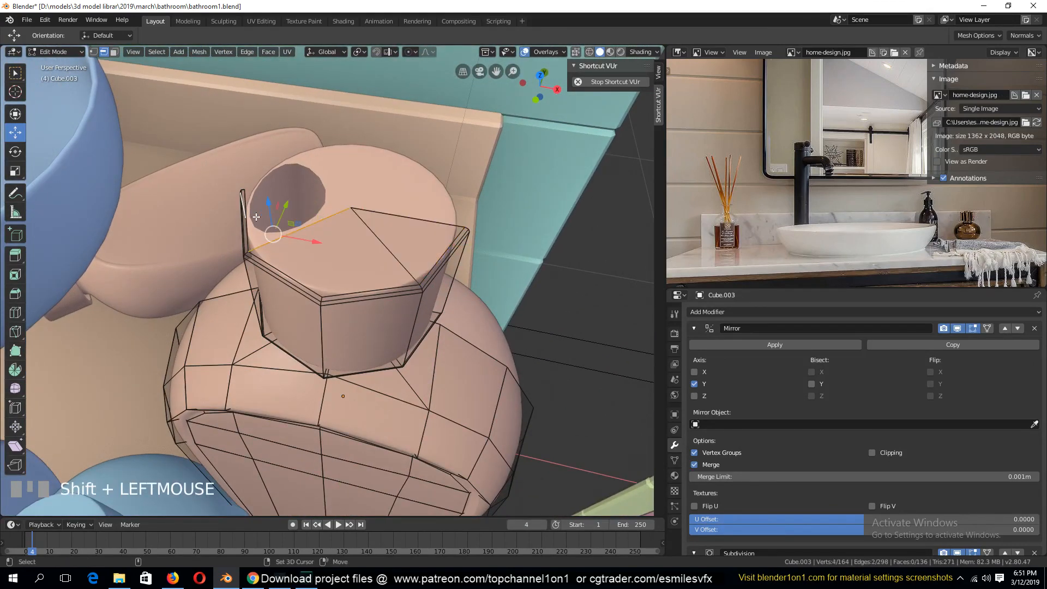
pyautogui.click(252, 199)
pyautogui.keyDown('shift'); pyautogui.click(337, 234); pyautogui.keyUp('shift')
pyautogui.press('f')
pyautogui.press('Tab')
pyautogui.scroll(-5, 321, 270)
pyautogui.hotkey('alt', 'a')
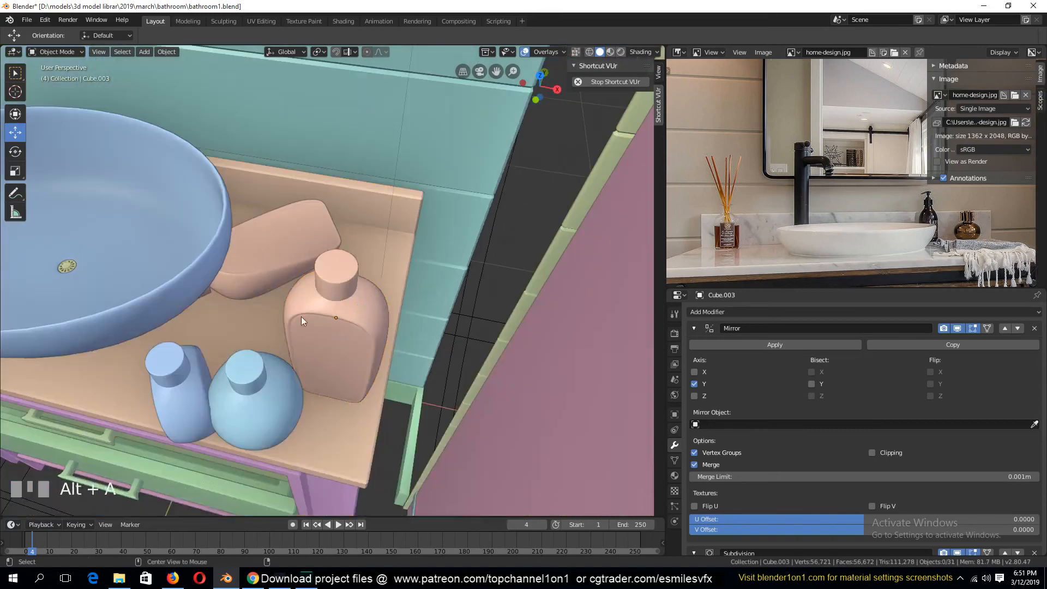
# Move the small flat bottle about 0.111 m along Y and rotate it about 70° around the Z axis
pyautogui.hotkey('shift', '`')
pyautogui.click(348, 303)
pyautogui.click(237, 411)
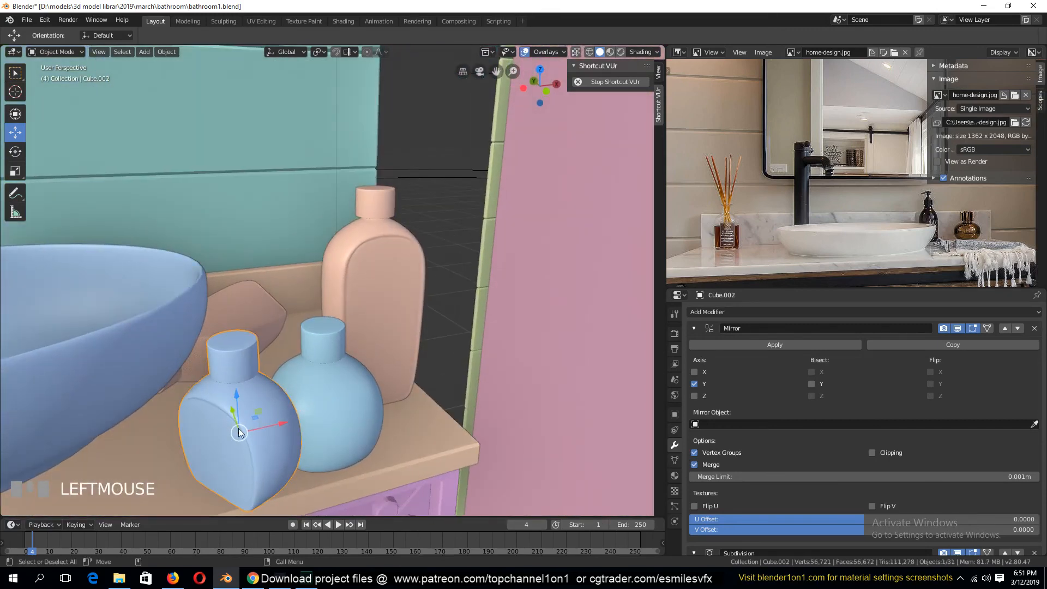
pyautogui.press('g')
pyautogui.press('y')
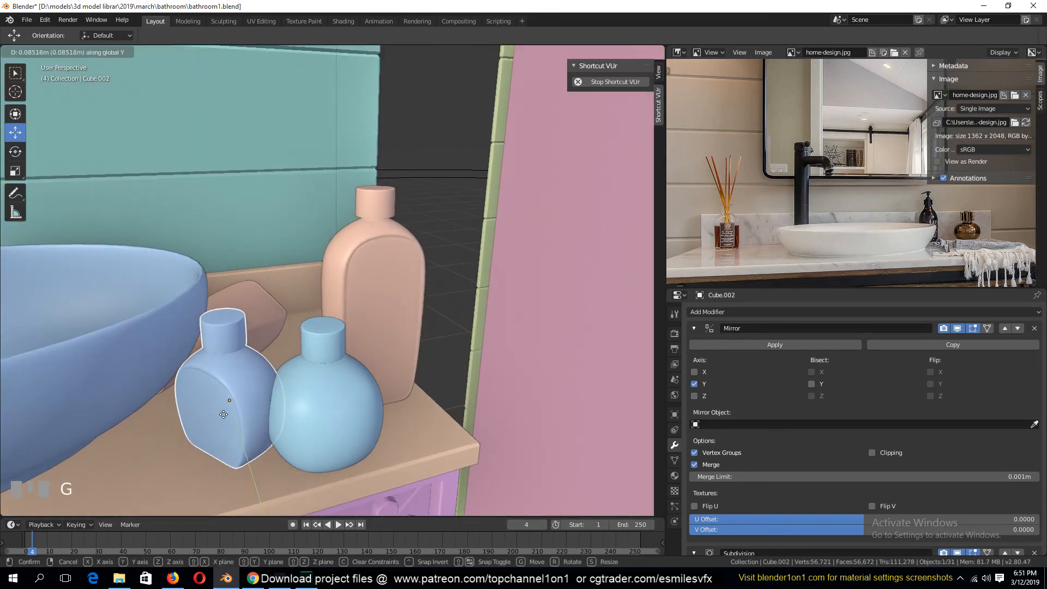
pyautogui.click(284, 418)
pyautogui.press('r')
pyautogui.press('z')
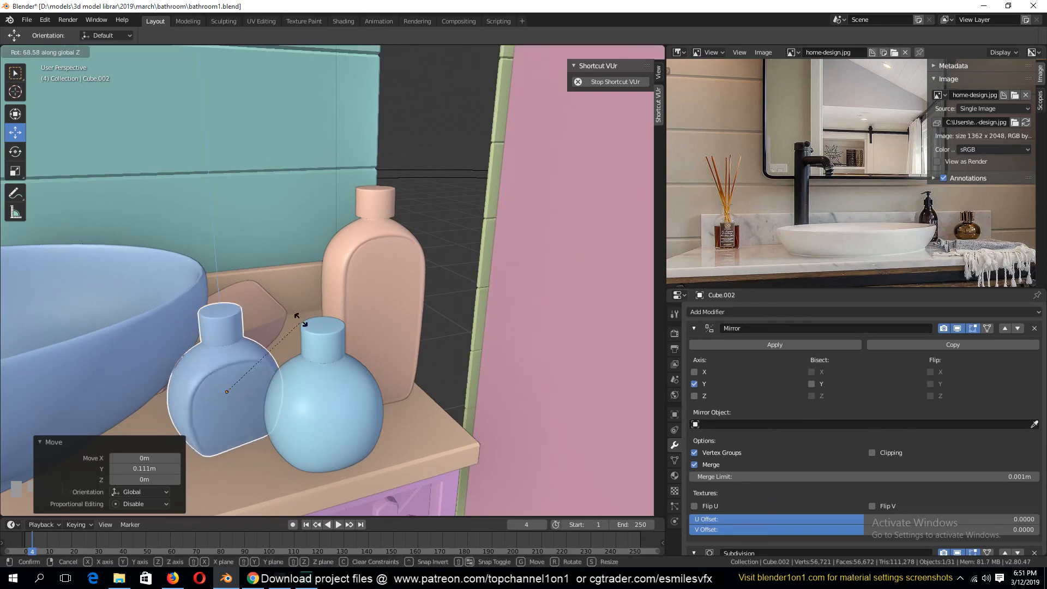
pyautogui.click(297, 311)
# Unhide all hidden room objects, leave everything deselected, and save the file
pyautogui.scroll(-4, 247, 391)
pyautogui.hotkey('shift', '`')
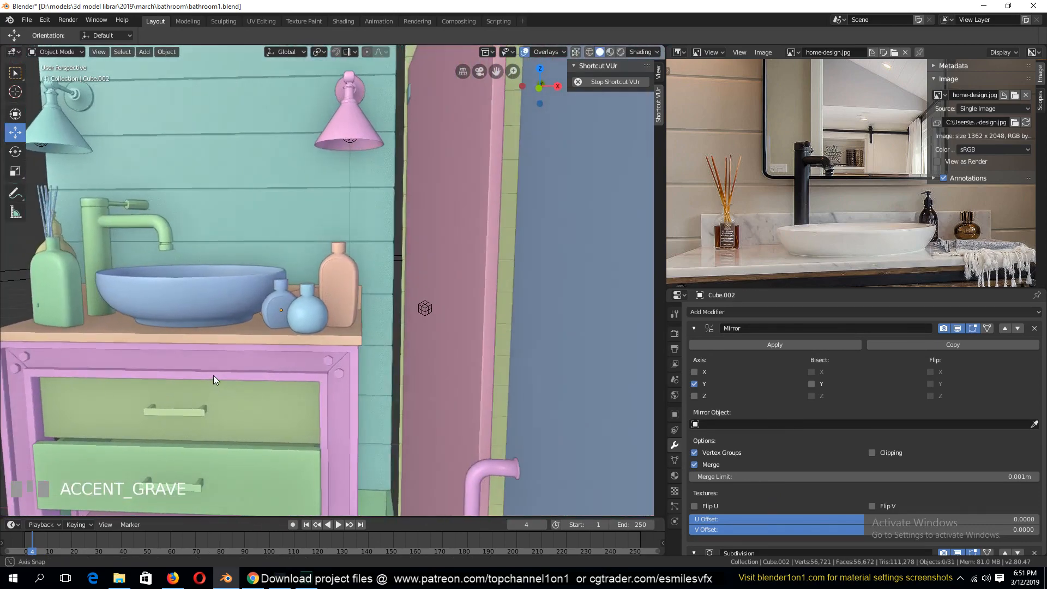
pyautogui.scroll(-3, 214, 375)
pyautogui.hotkey('shift', '`')
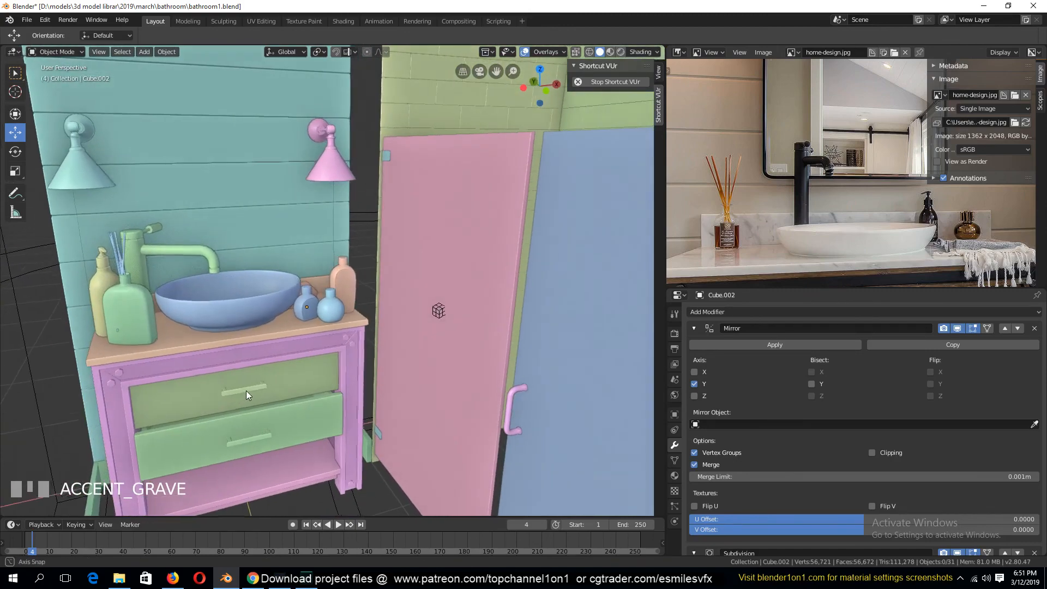
pyautogui.moveTo(247, 390); pyautogui.dragTo(246, 391, button='middle')
pyautogui.hotkey('alt', 'h')
pyautogui.hotkey('alt', 'a')
pyautogui.hotkey('ctrl', 's')
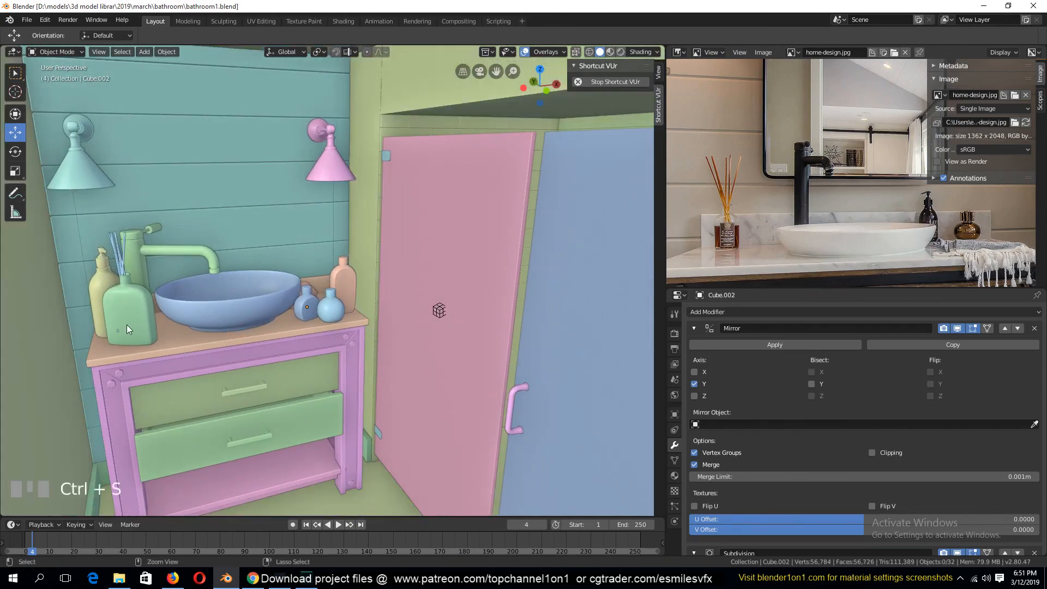
# Switch to the camera view and save the file again
pyautogui.press('KP_0')
pyautogui.scroll(-3, 201, 305)
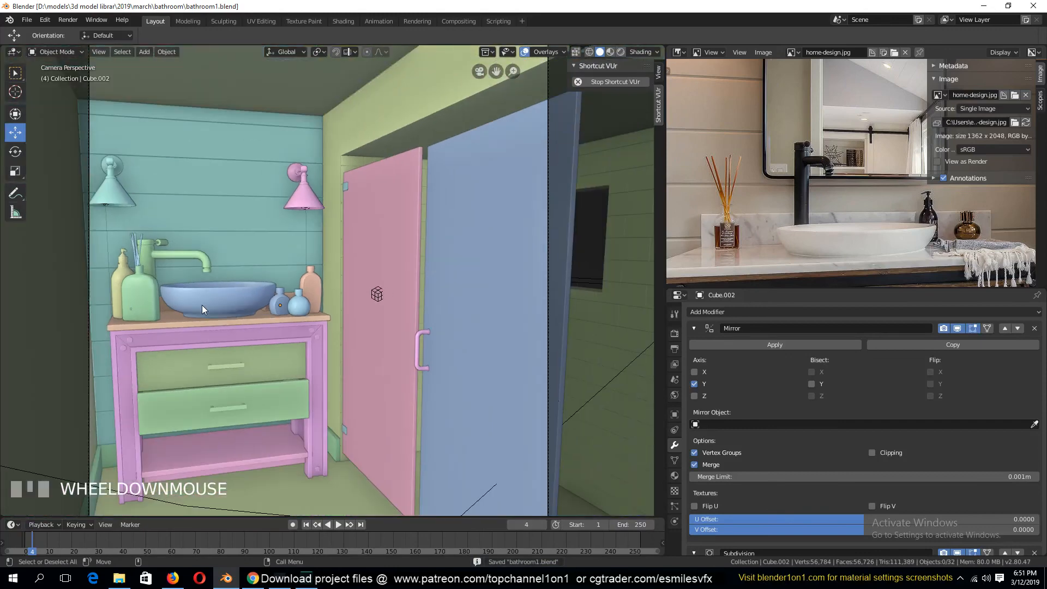
pyautogui.hotkey('ctrl', 's')
# Scale the reed diffuser bottle to about 0.617 and lower it along Z onto the countertop
pyautogui.click(152, 295)
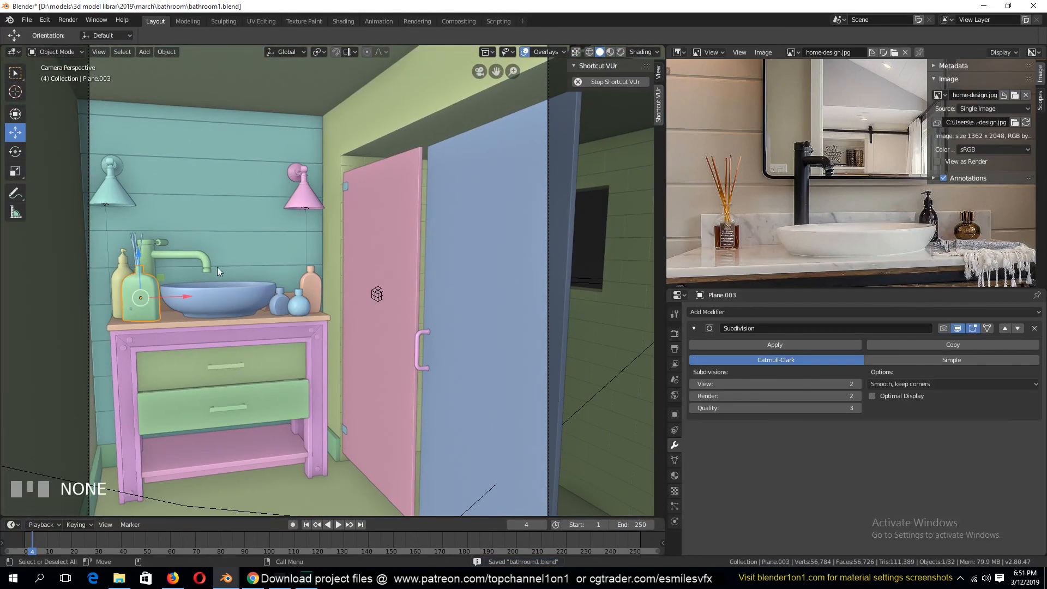
pyautogui.press('s')
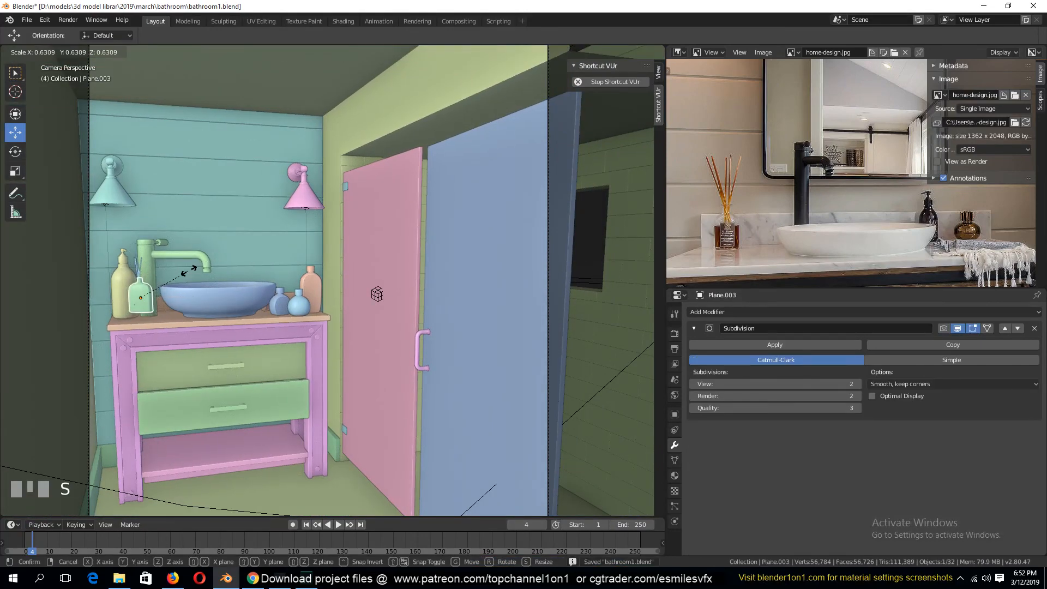
pyautogui.click(187, 270)
pyautogui.press('g')
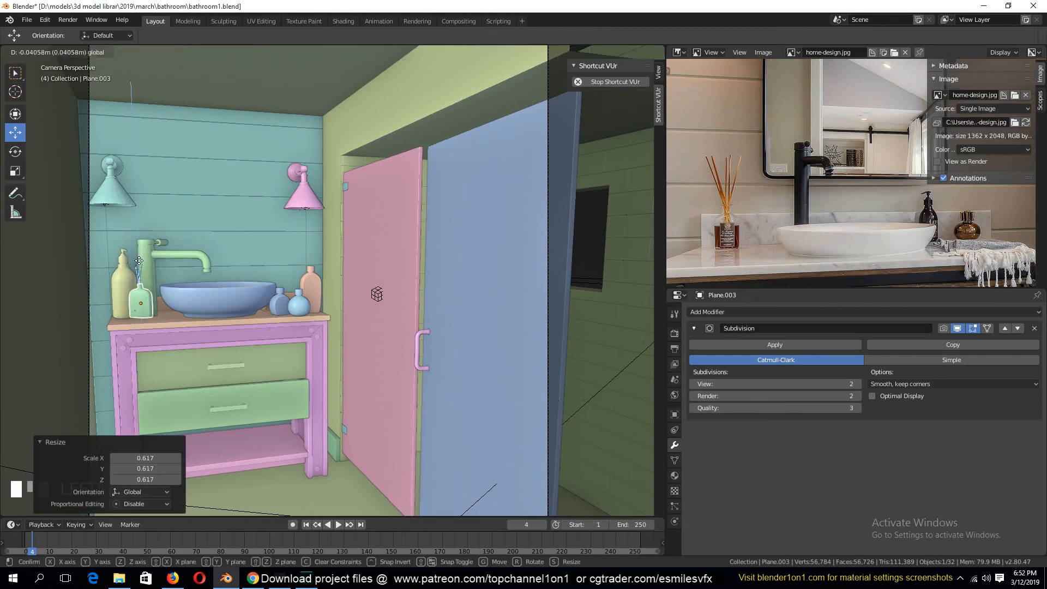
pyautogui.press('z')
pyautogui.click(141, 264)
pyautogui.moveTo(140, 261); pyautogui.dragTo(140, 259)
# Scale the soap dispenser behind the reed diffuser down to about 0.81
pyautogui.click(124, 267)
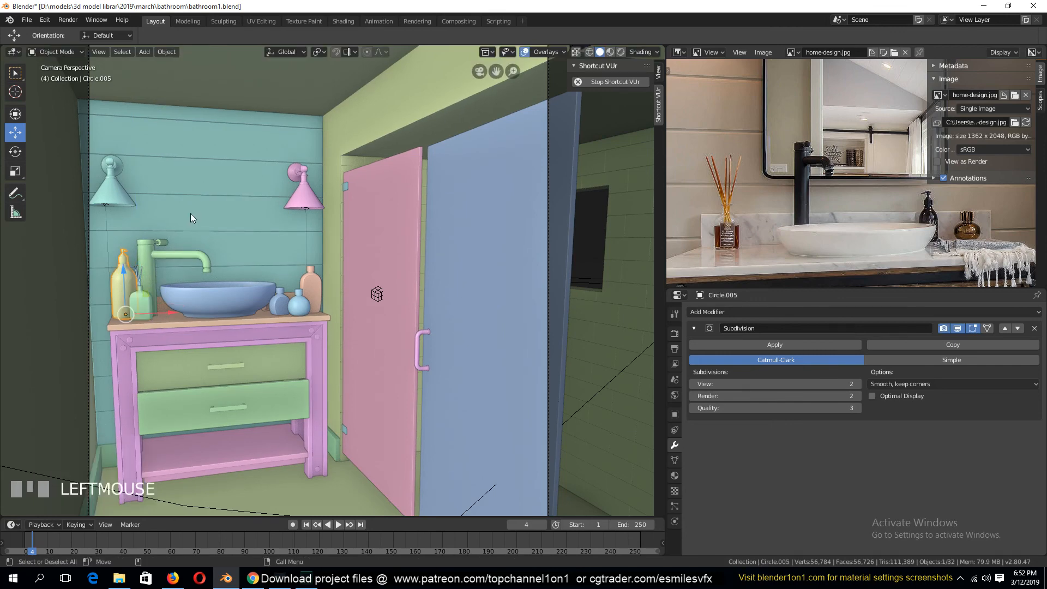
pyautogui.press('s')
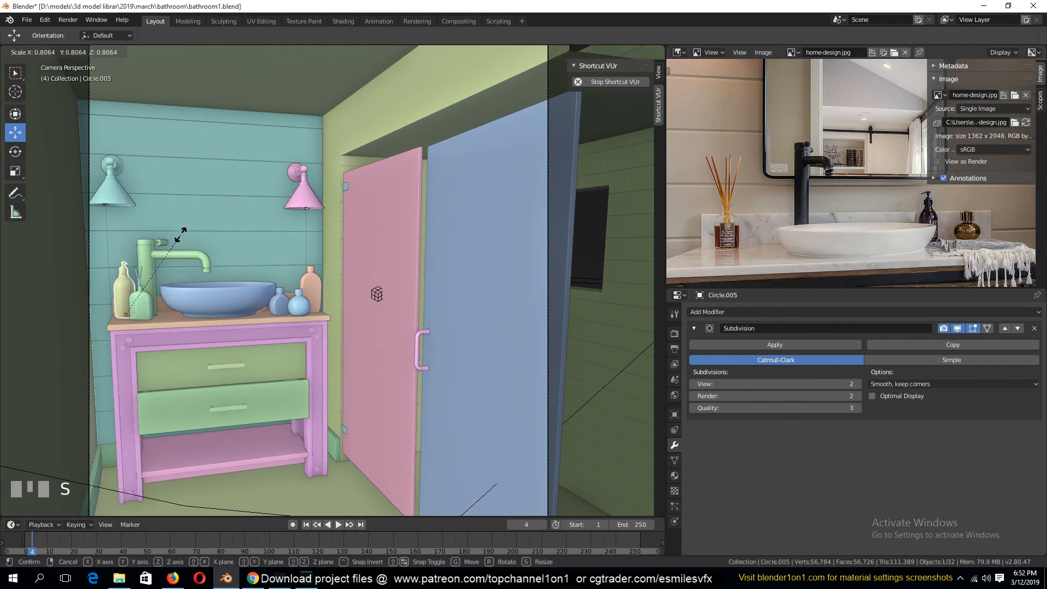
pyautogui.click(181, 234)
# Scale the round bottle and the small flat bottle together to about 0.684 and lower them about 0.026 m along Z
pyautogui.click(299, 303)
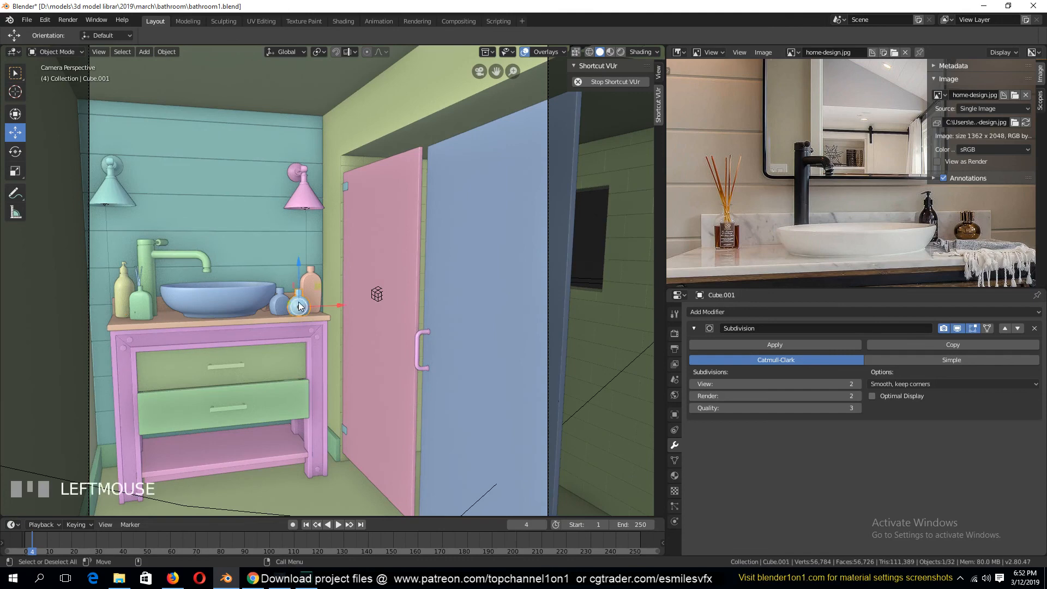
pyautogui.keyDown('shift'); pyautogui.click(313, 293); pyautogui.keyUp('shift')
pyautogui.press('s')
pyautogui.click(306, 296)
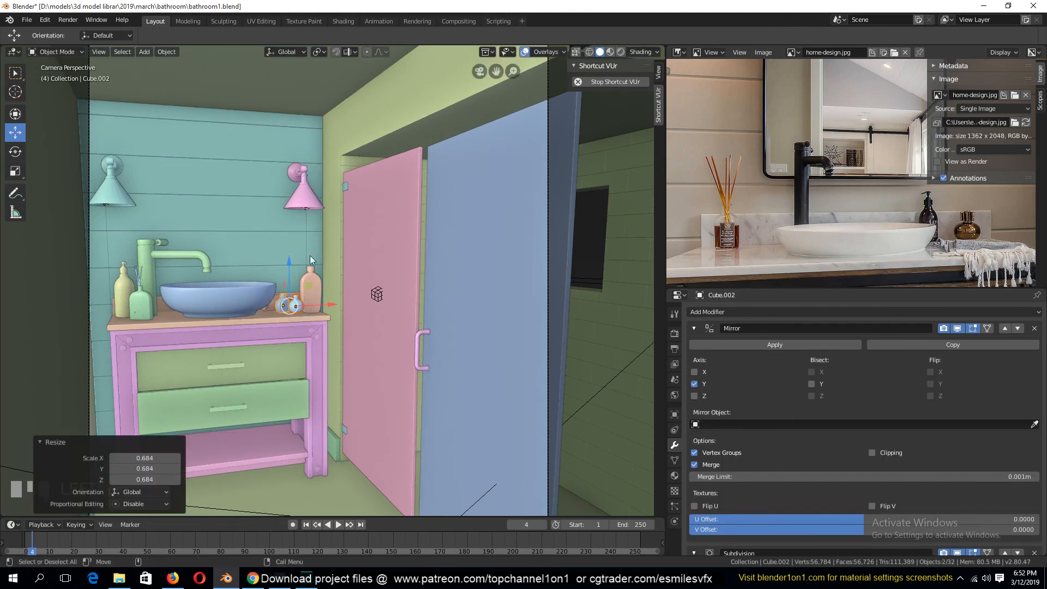
pyautogui.press('g')
pyautogui.press('z')
pyautogui.click(287, 265)
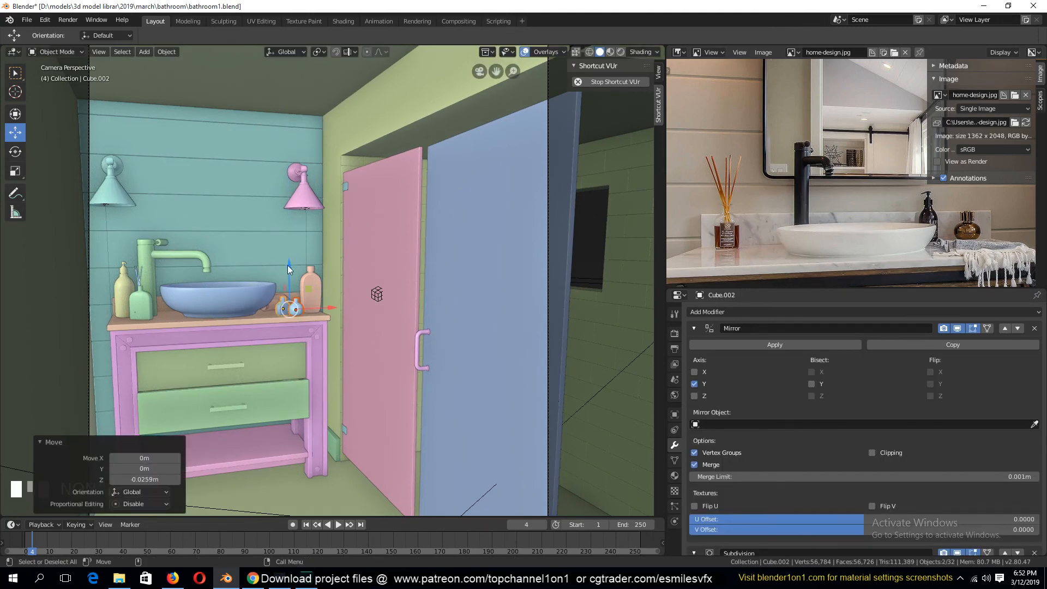
# Scale the tall flat bottle to about 0.683 and lower it about 0.075 m along Z onto the countertop
pyautogui.click(322, 284)
pyautogui.click(315, 284)
pyautogui.press('s')
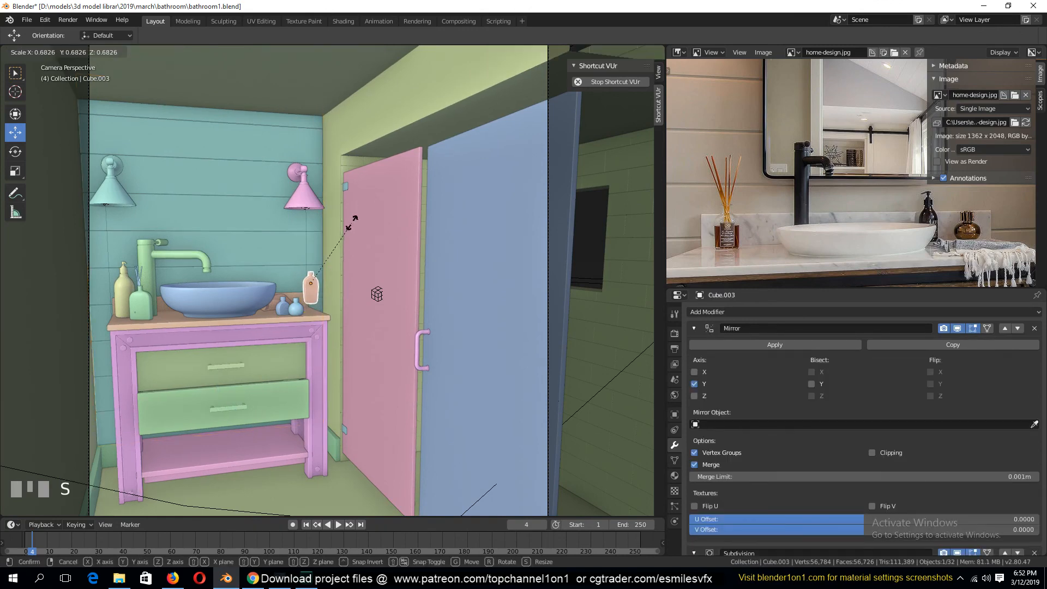
pyautogui.click(312, 249)
pyautogui.press('g')
pyautogui.press('z')
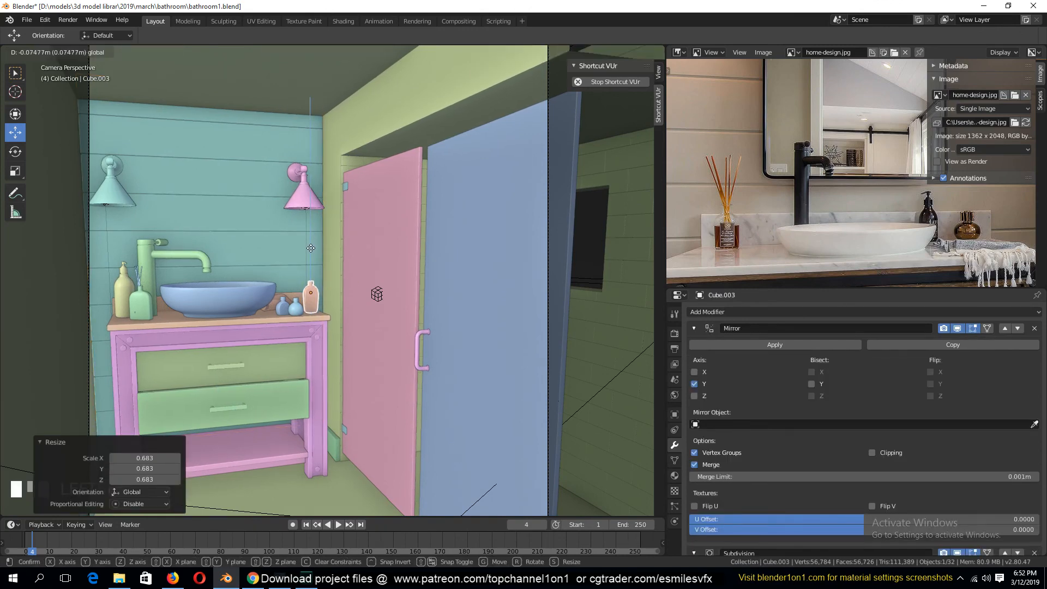
pyautogui.click(311, 249)
# Deselect everything and save the file with the resized bottles
pyautogui.click(270, 307)
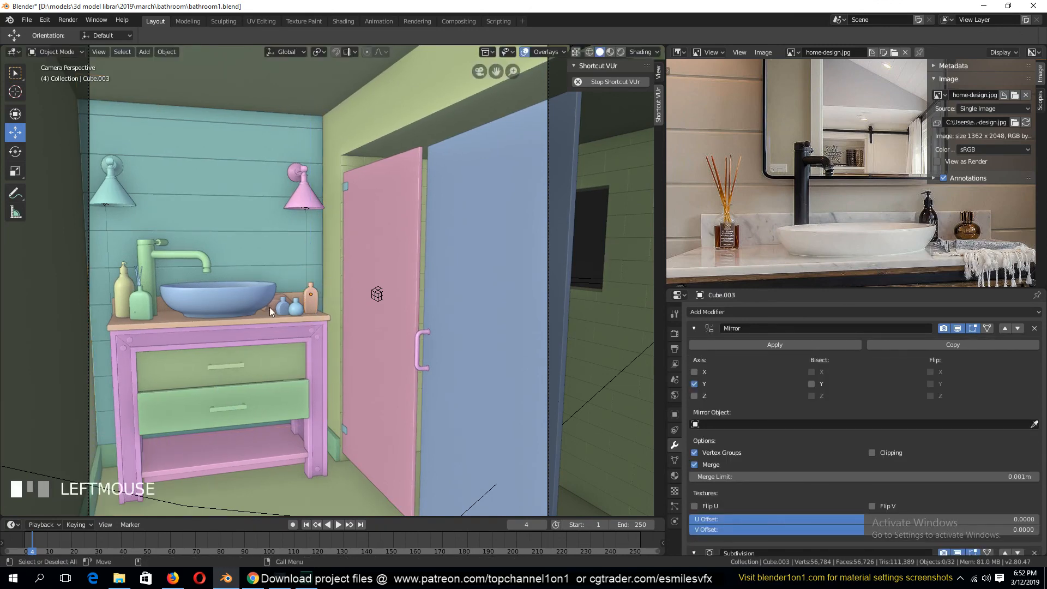
pyautogui.hotkey('alt', 'a')
pyautogui.scroll(-3, 350, 299)
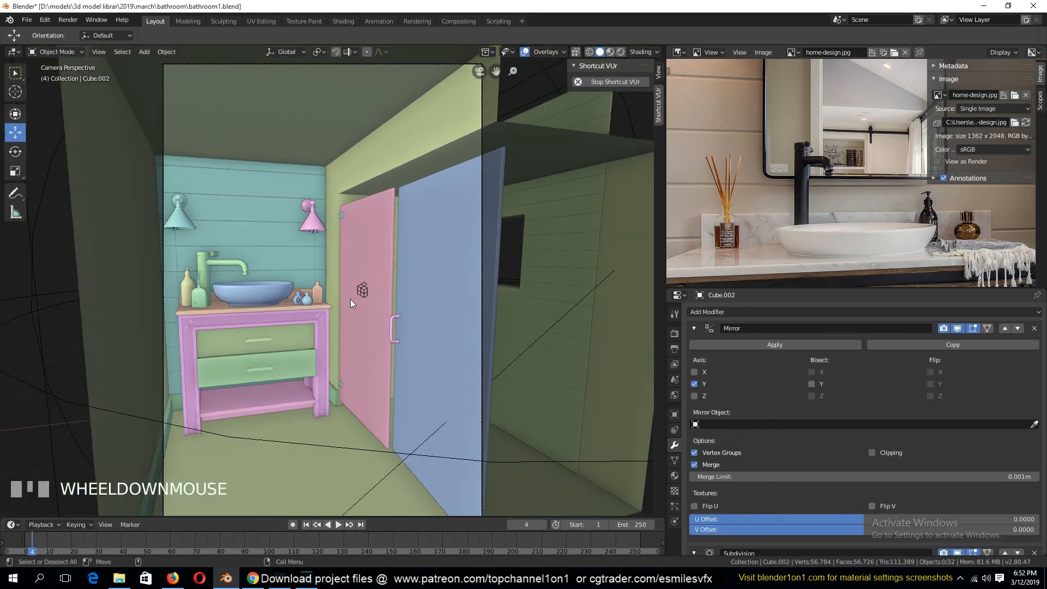
pyautogui.hotkey('ctrl', 's')
pyautogui.scroll(-1, 350, 298)
pyautogui.press('s')
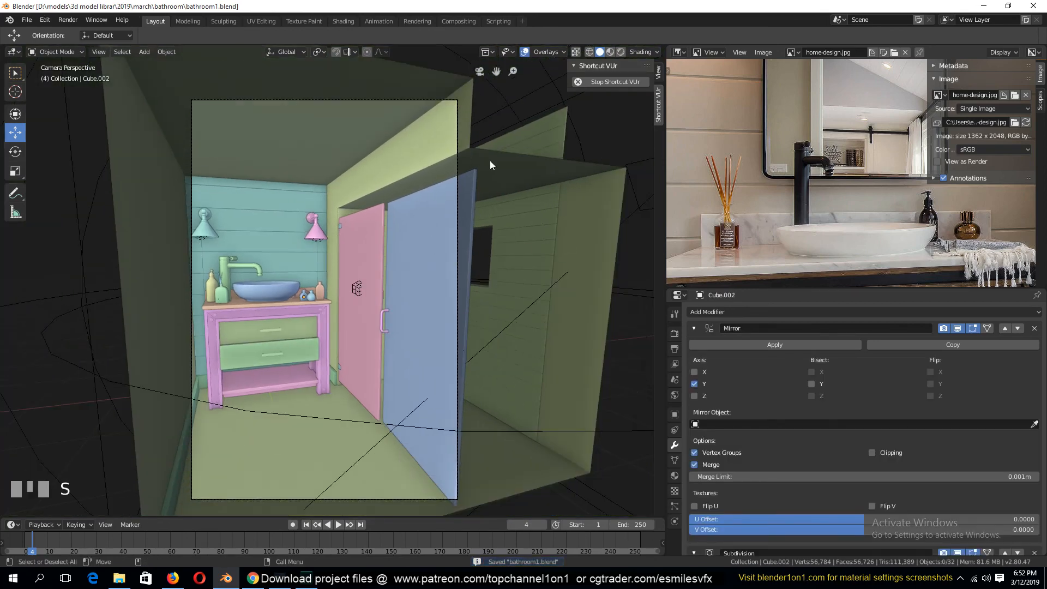
# Switch to the Shading workspace and save the file
pyautogui.click(335, 21)
pyautogui.scroll(-3, 834, 156)
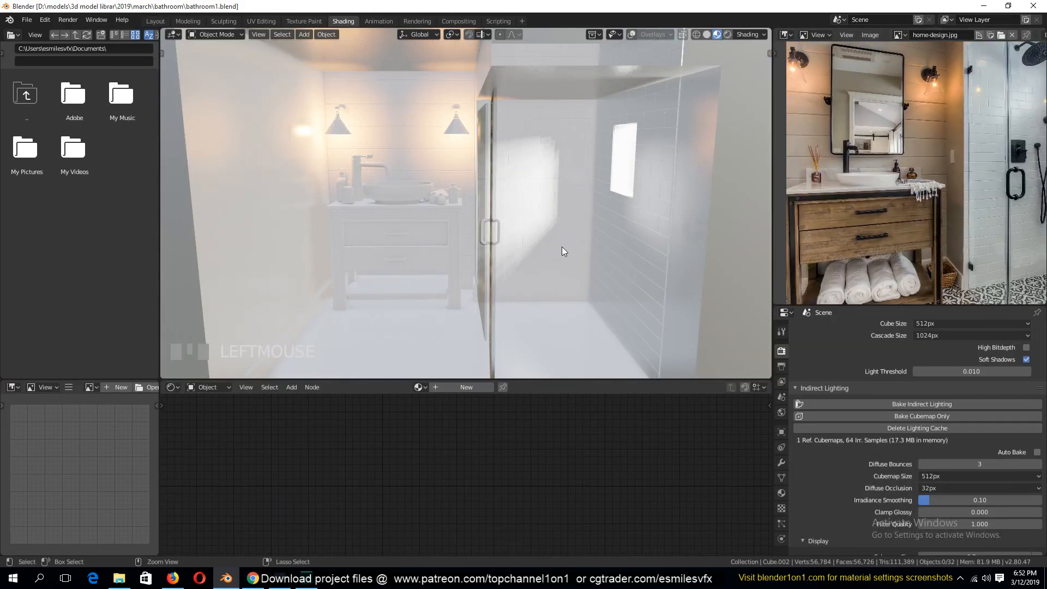
pyautogui.hotkey('ctrl', 's')
pyautogui.scroll(4, 384, 211)
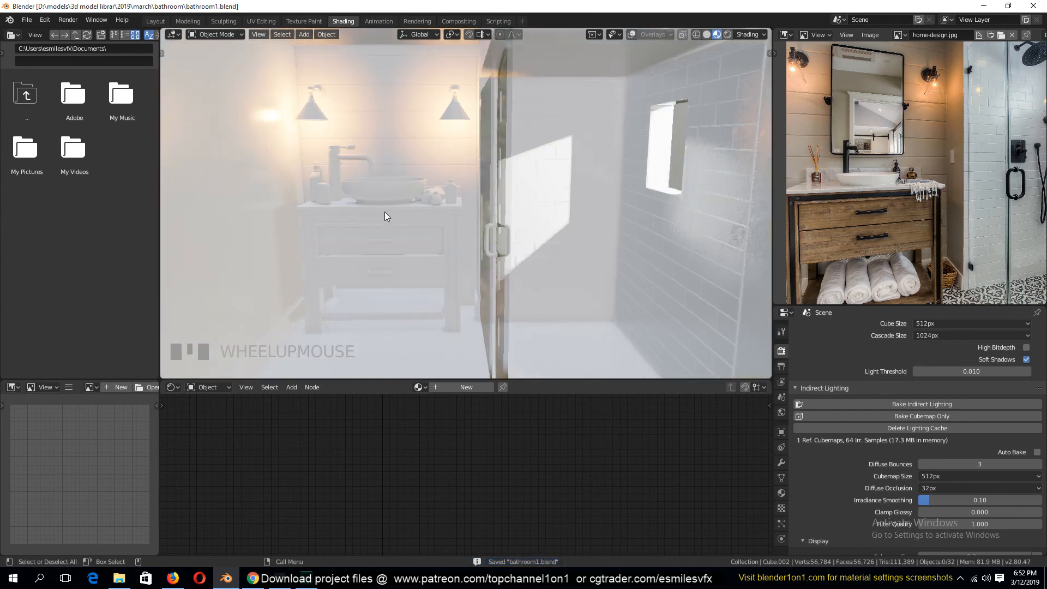